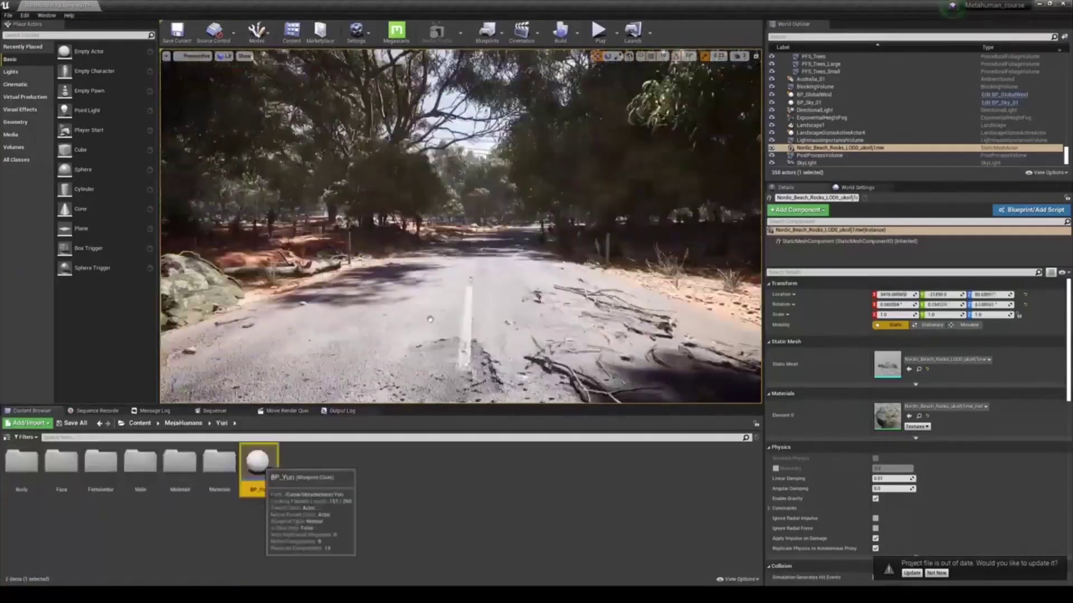
Place the BP_Yuri MetaHuman blueprint on the road in the level
drag(258, 464, 472, 305)
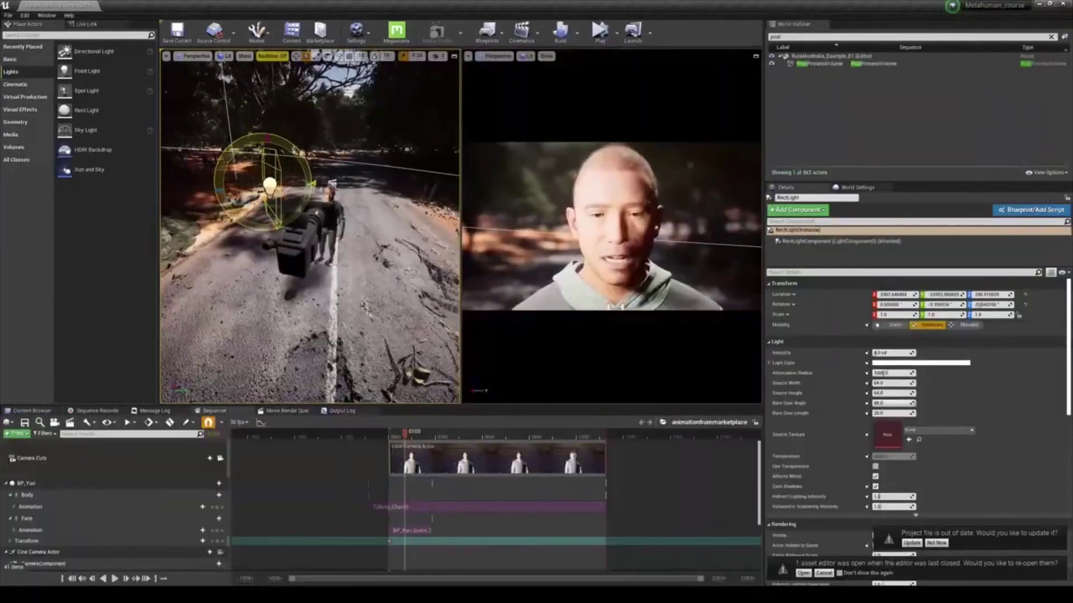
Rotate the rect light beside the character on the road and lower its intensity
drag(226, 154, 229, 150)
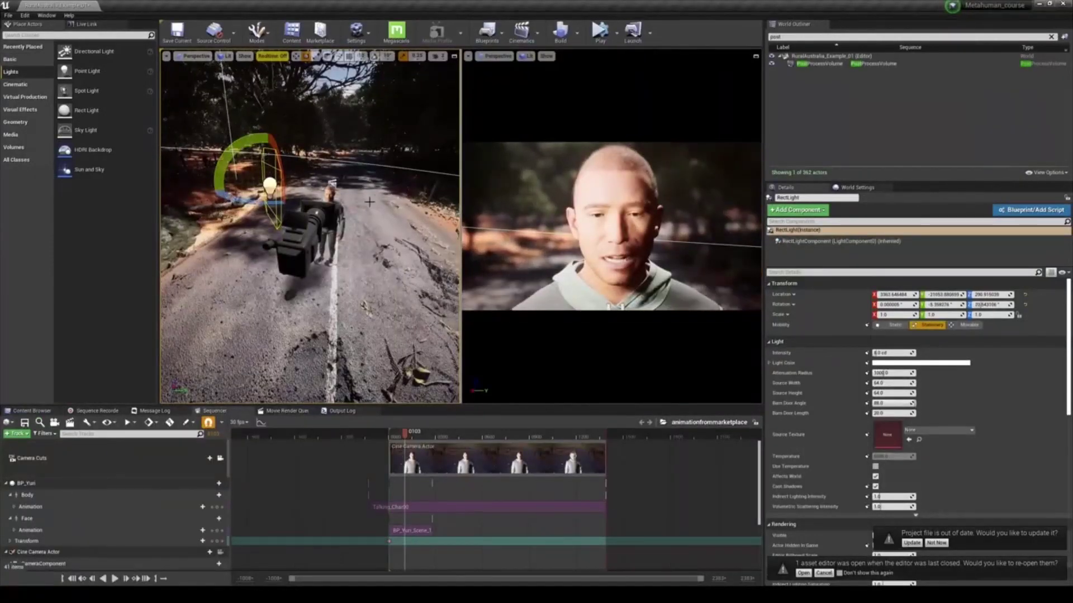
alt+drag(370, 201, 441, 202)
drag(894, 353, 875, 353)
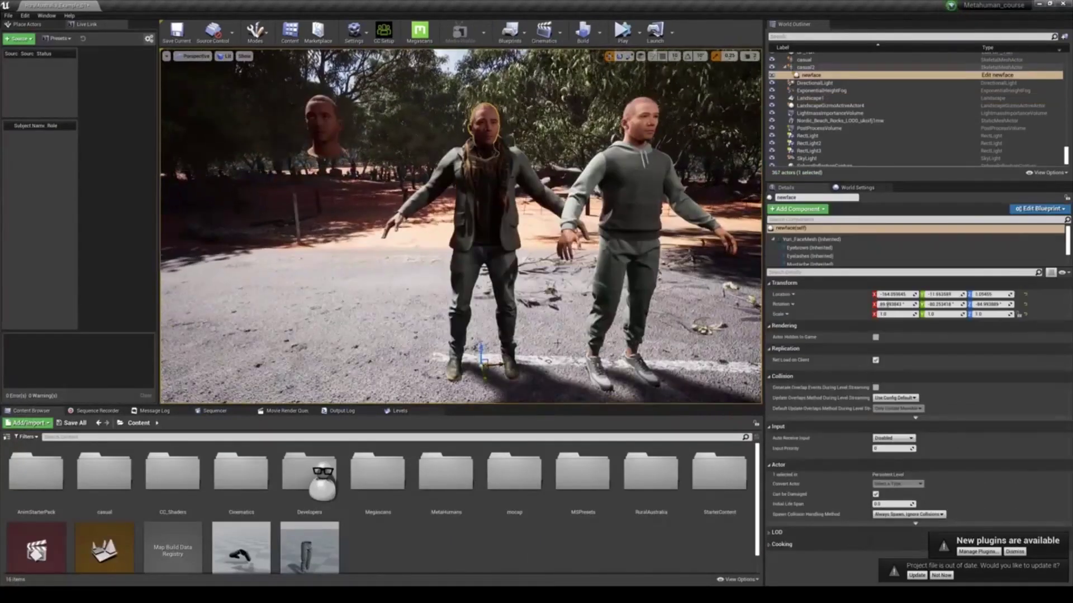
click(557, 343)
right_drag(557, 343, 592, 335)
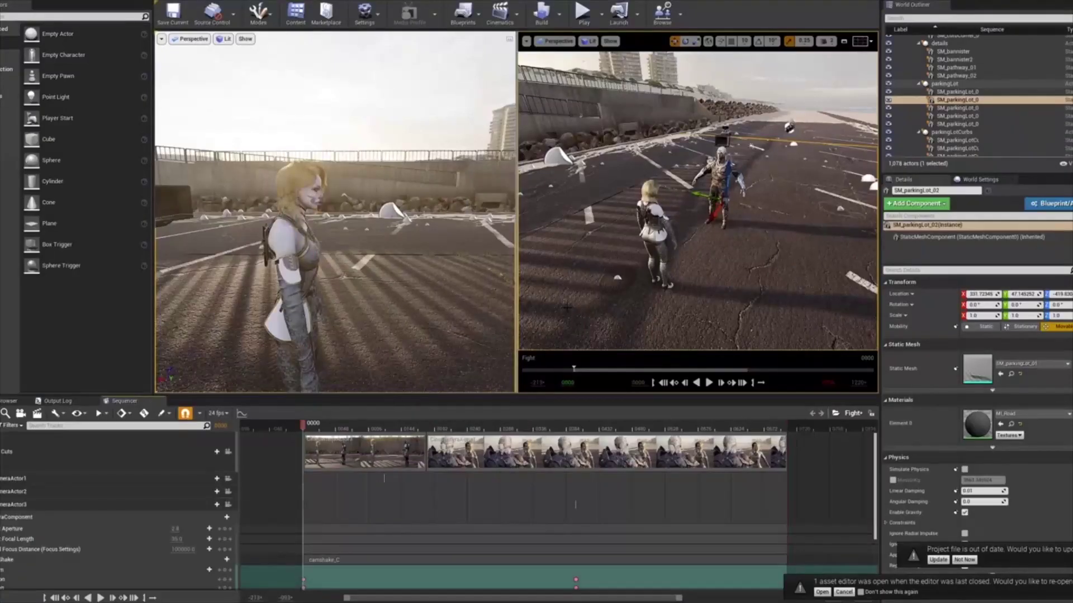
right_drag(567, 307, 522, 308)
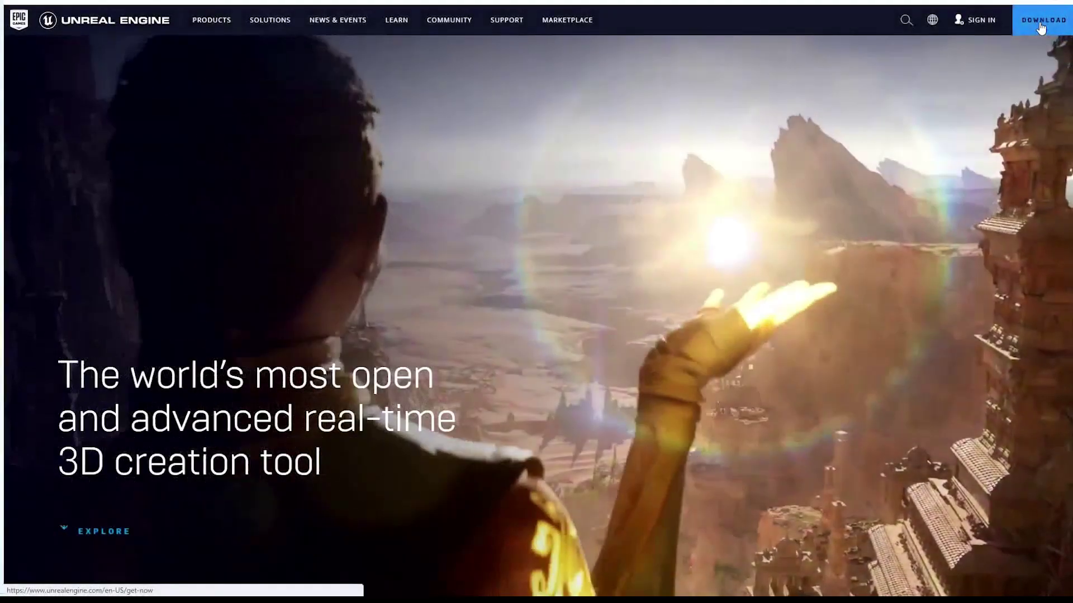
Open the Unreal Engine download page and start the download under the Publishing License
click(1040, 22)
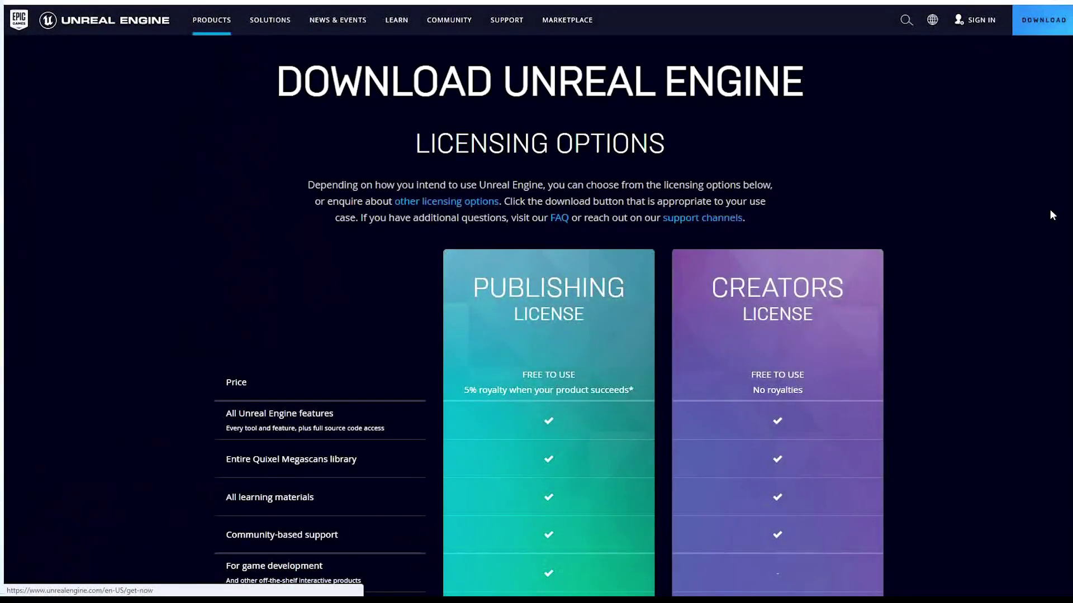
scroll(1050, 209, down, 2)
scroll(1050, 210, down, 9)
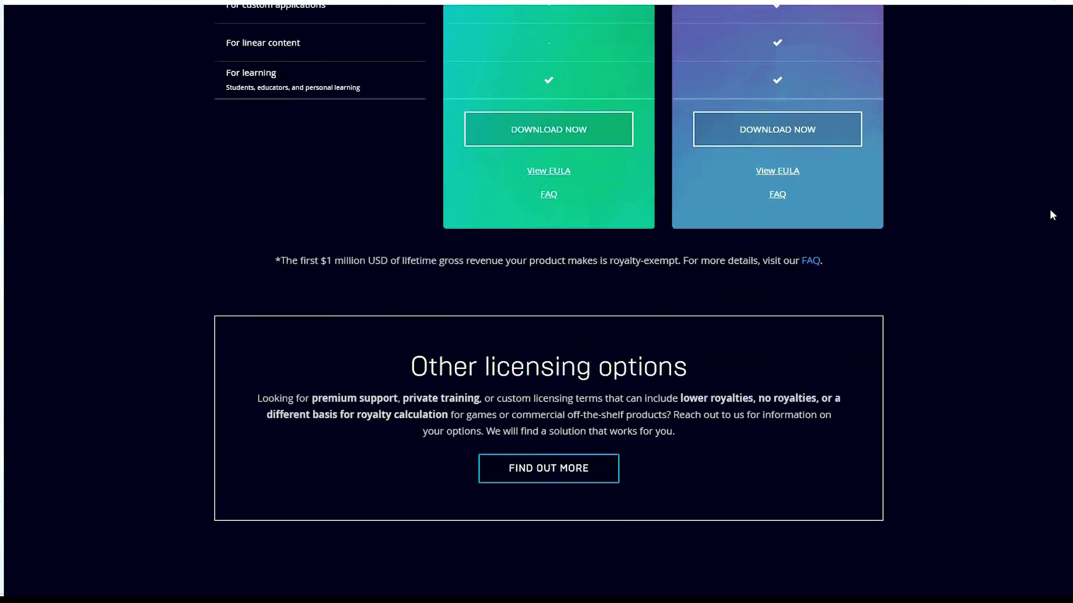
scroll(1053, 215, up, 9)
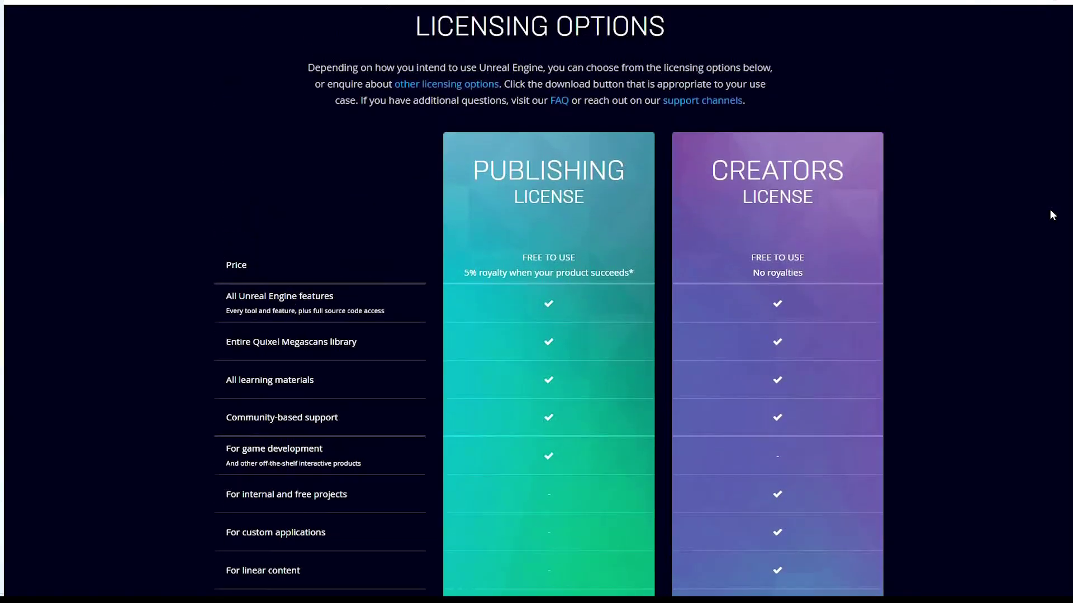
scroll(1052, 215, down, 2)
scroll(1053, 215, down, 1)
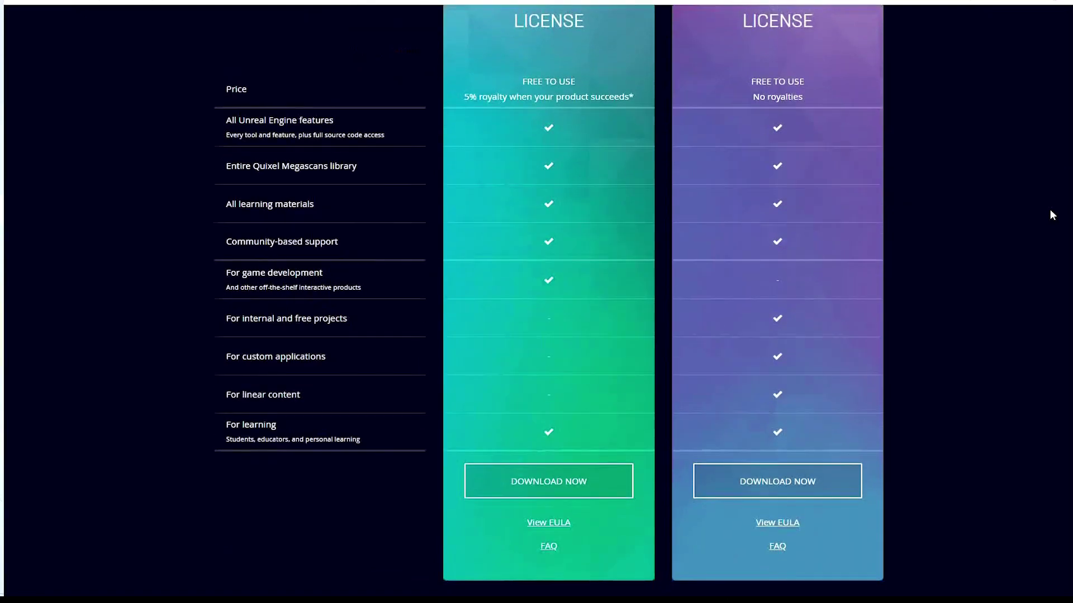
scroll(1052, 215, down, 2)
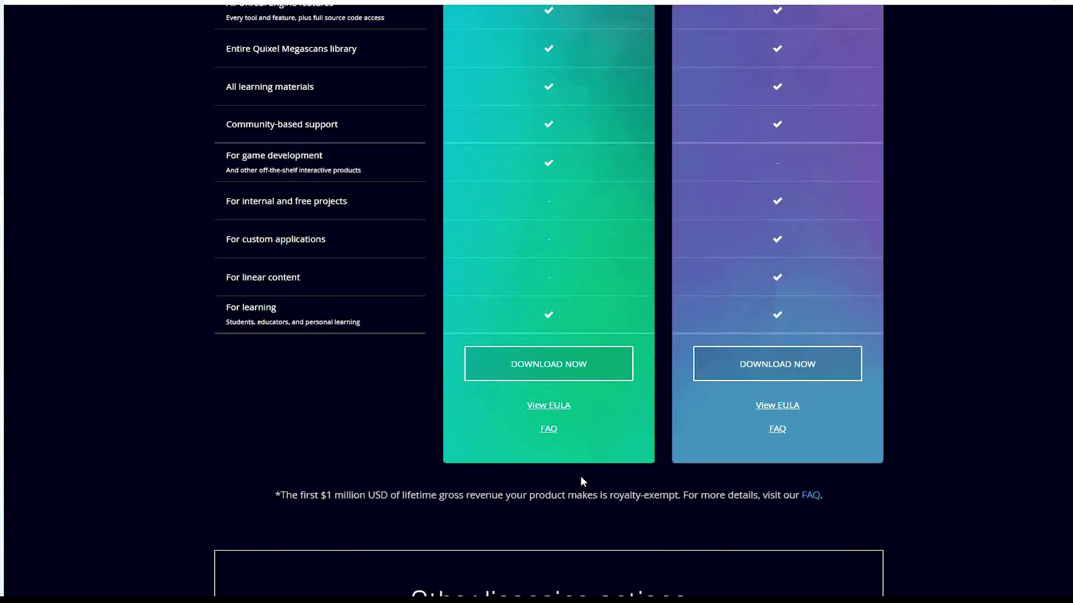
scroll(581, 476, up, 1)
click(584, 426)
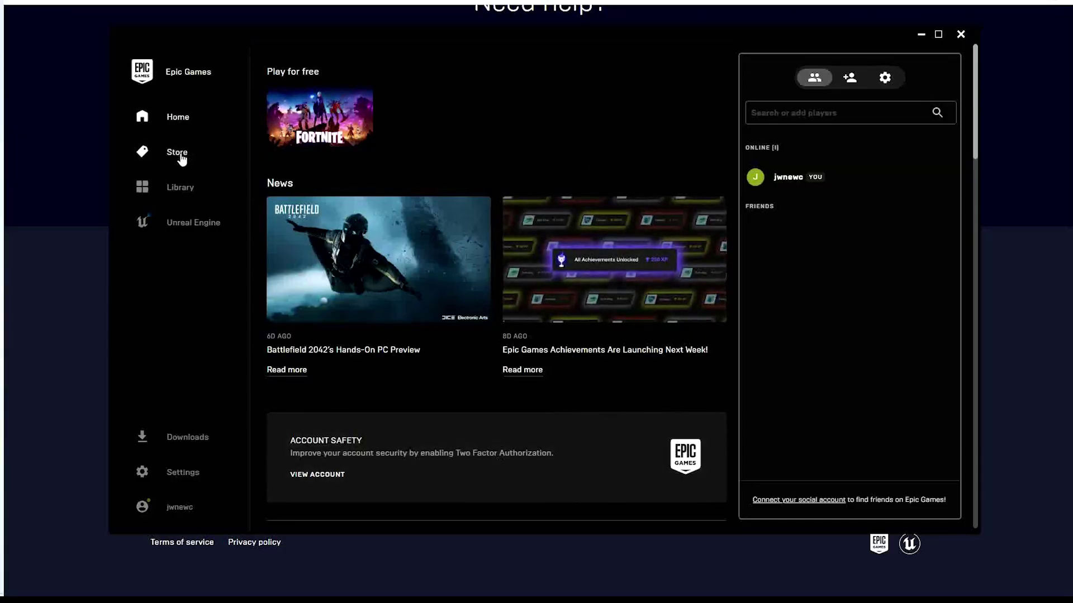
In the Epic Games Launcher, open the Unreal Engine section and browse the sample projects offered for learning
click(185, 226)
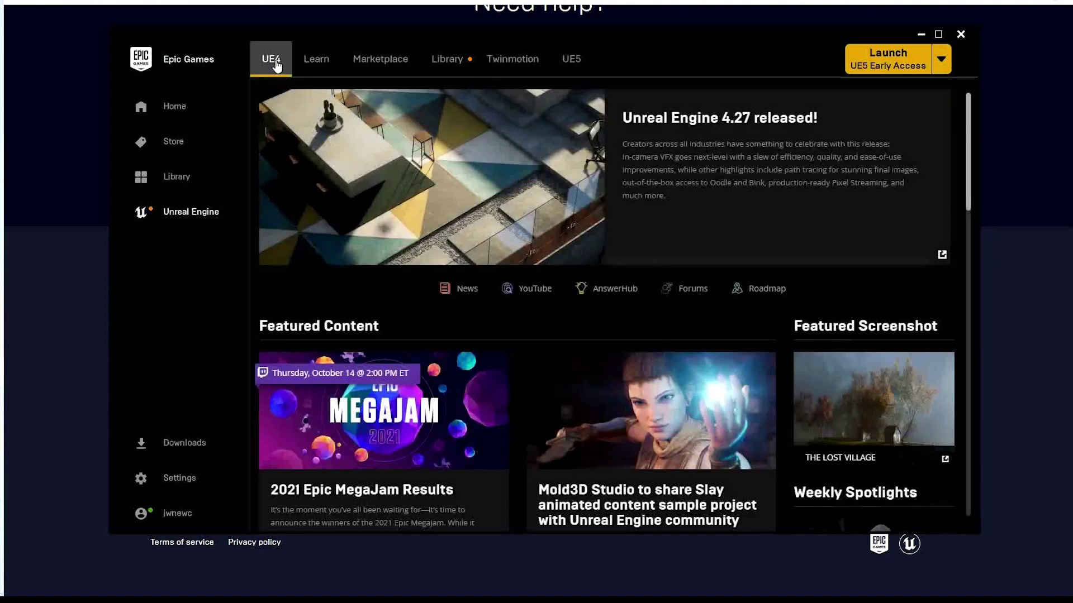
click(308, 63)
scroll(568, 307, down, 8)
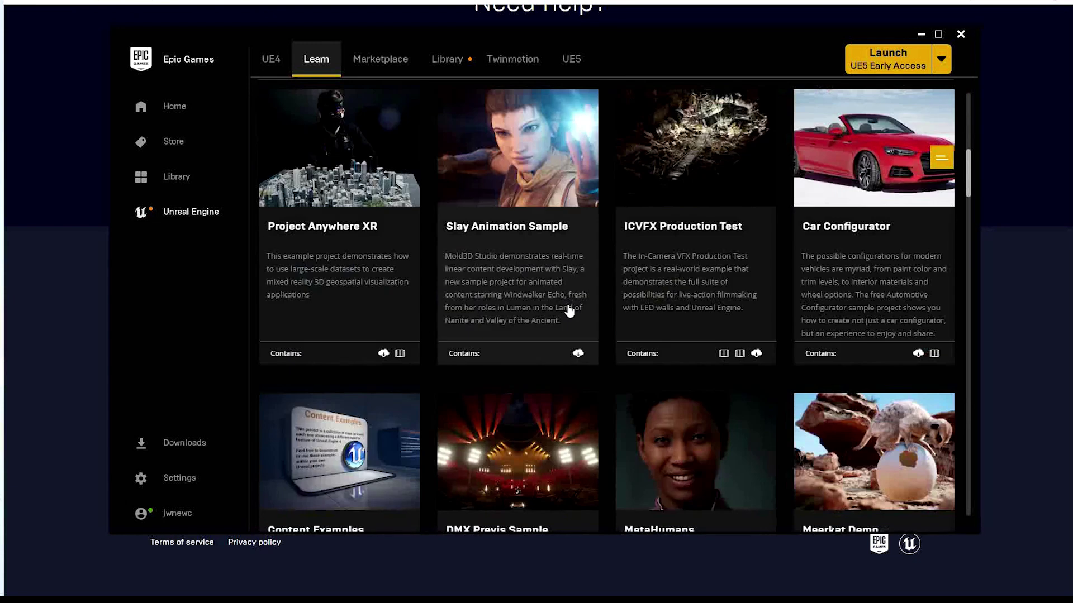
scroll(568, 308, up, 8)
Browse the Marketplace, including its showcase, Free For The Month and discounted products
click(378, 60)
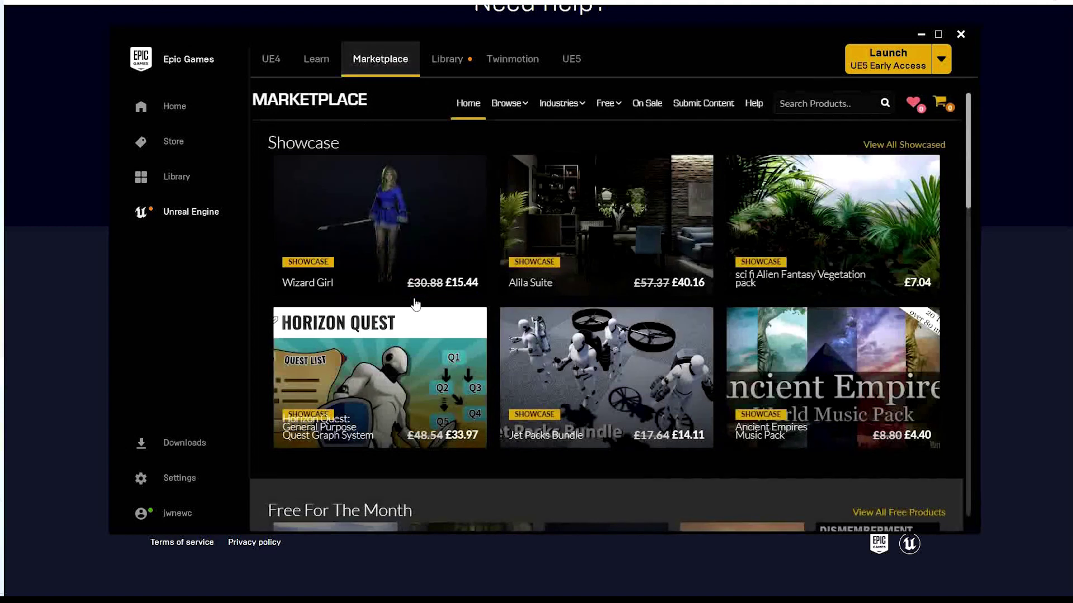
scroll(414, 304, down, 5)
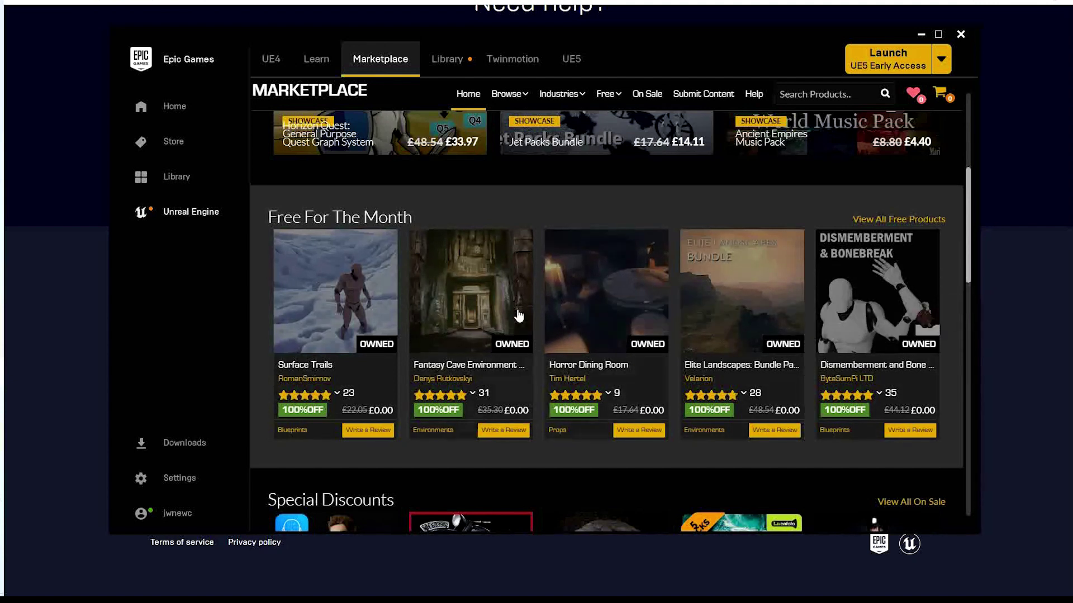
scroll(493, 323, down, 4)
scroll(494, 323, down, 4)
scroll(494, 323, up, 12)
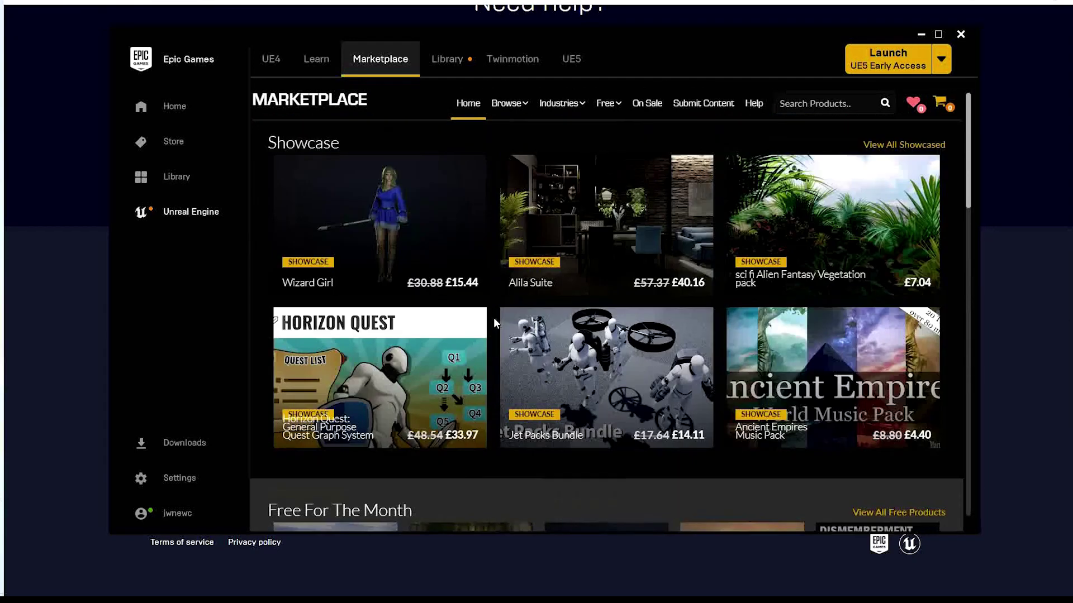
Open the Unreal Engine library, add an engine version slot and look through the versions available to install
click(450, 66)
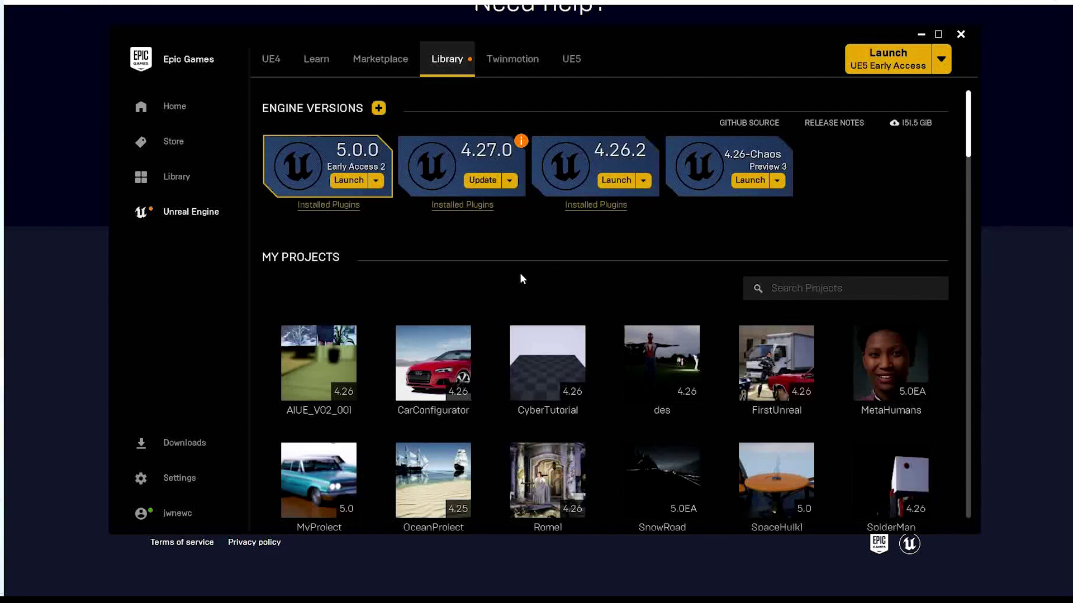
click(379, 113)
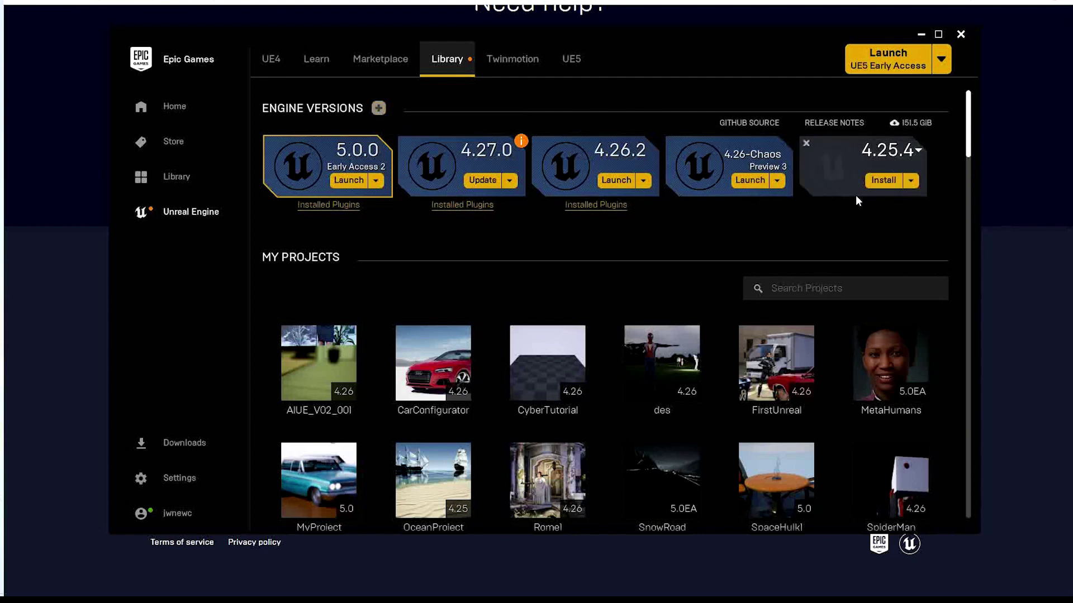
click(917, 150)
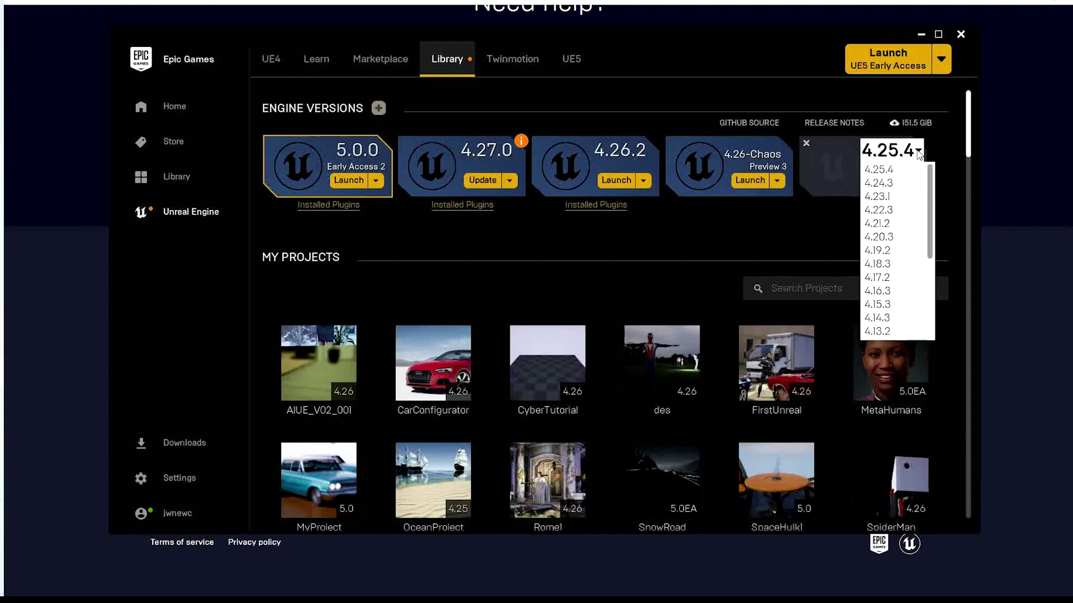
scroll(904, 226, down, 6)
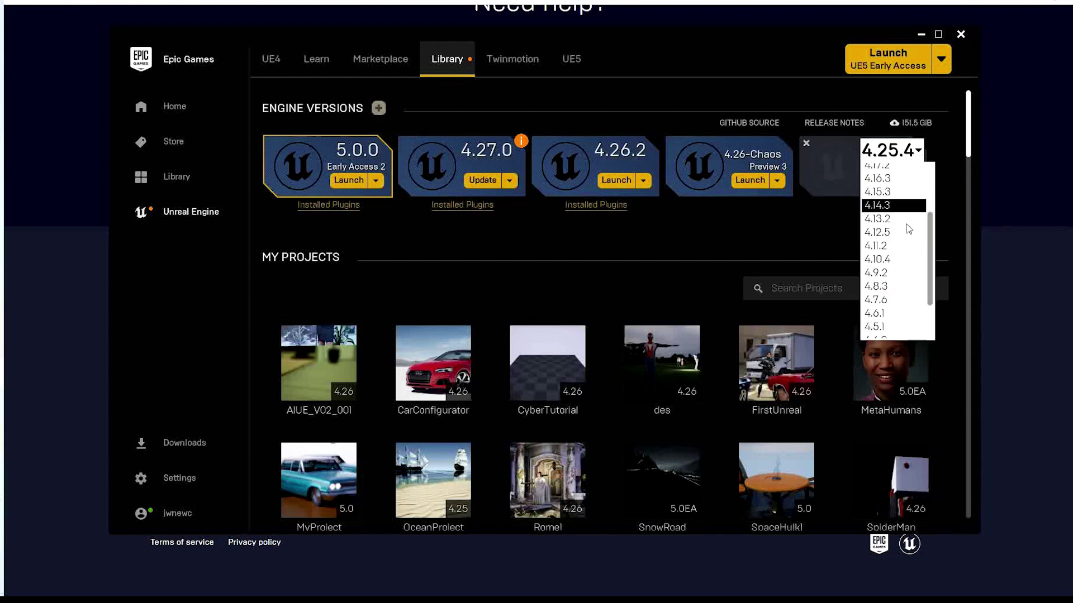
scroll(908, 228, up, 7)
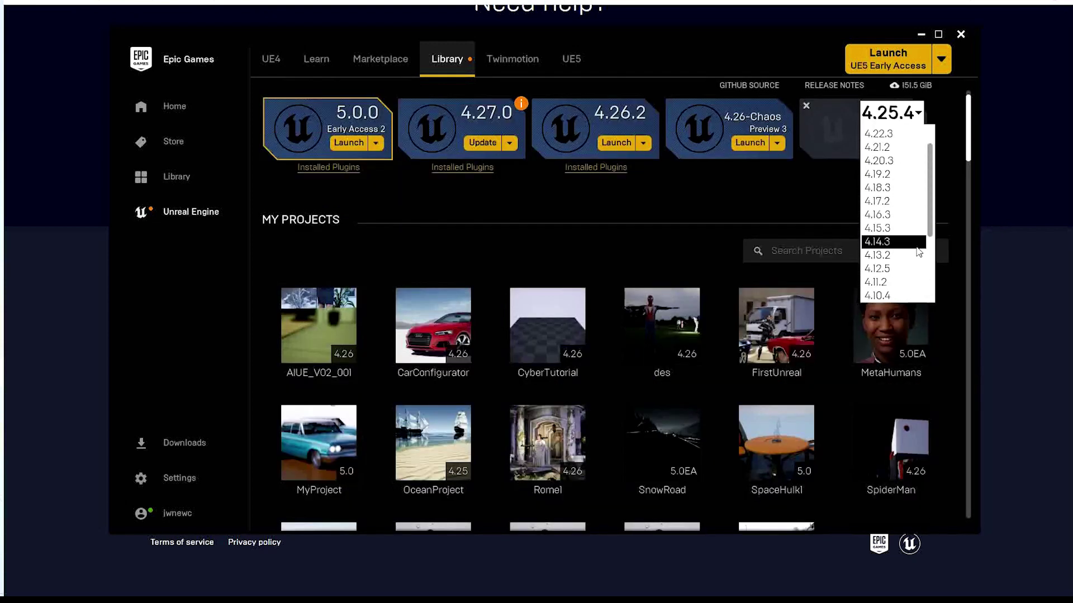
click(812, 242)
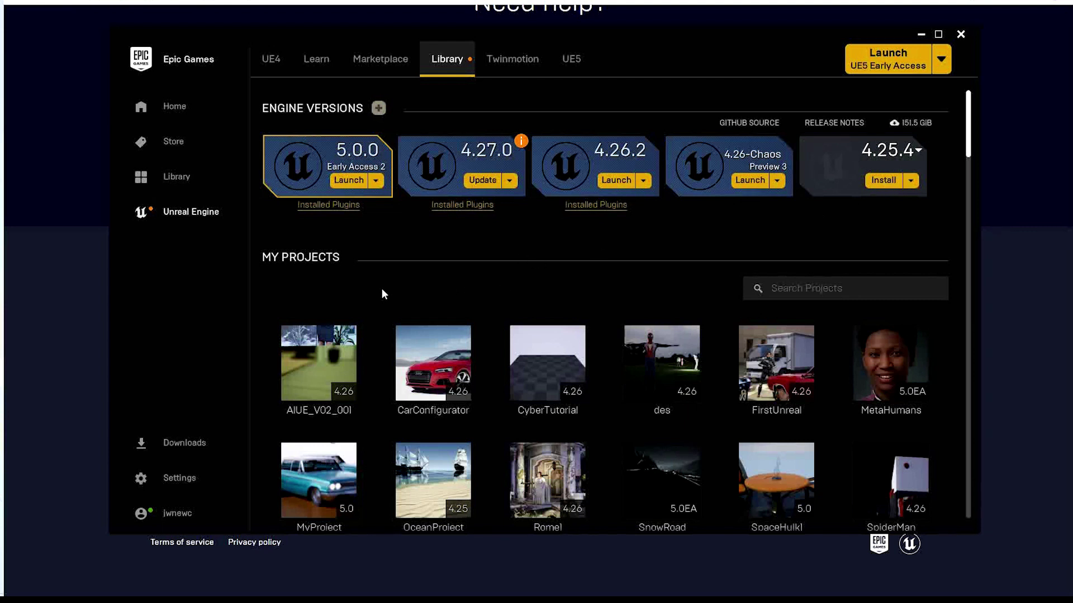
Look through the existing projects and the Vault assets in the library
scroll(497, 359, down, 5)
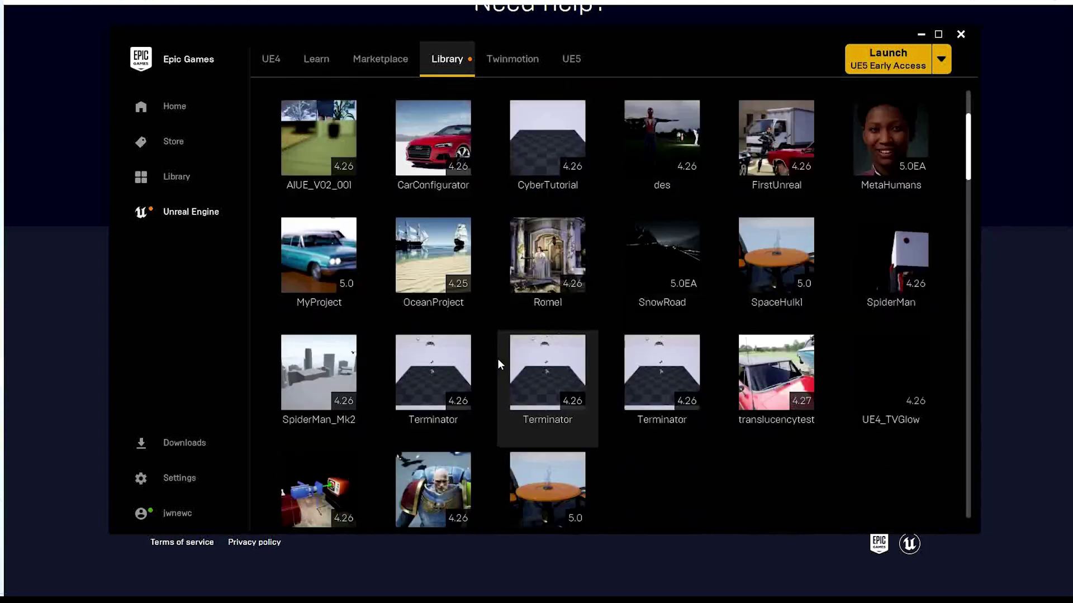
scroll(498, 360, down, 6)
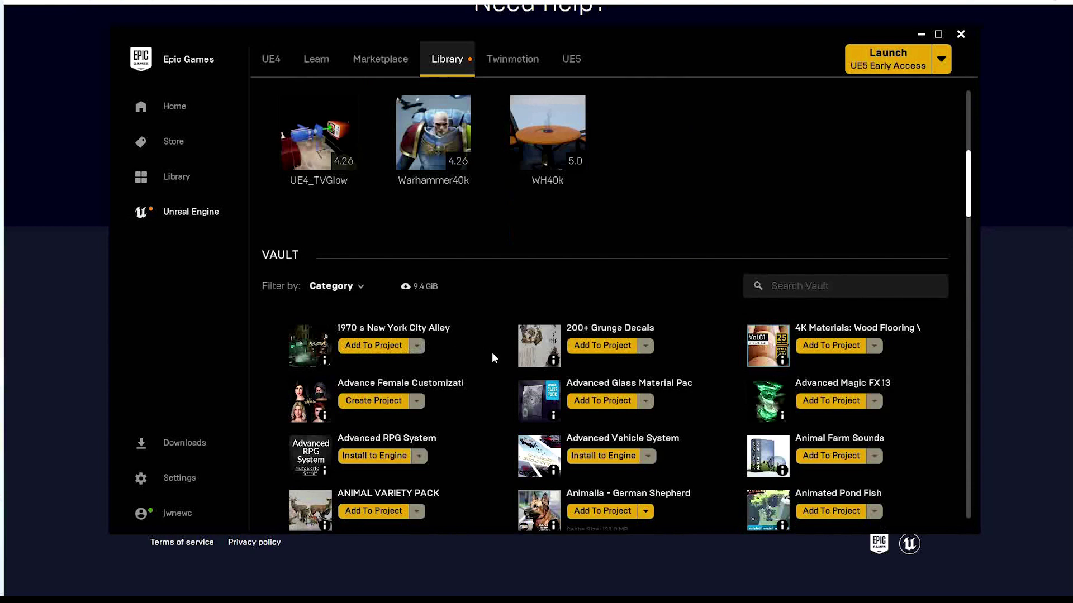
drag(971, 204, 972, 234)
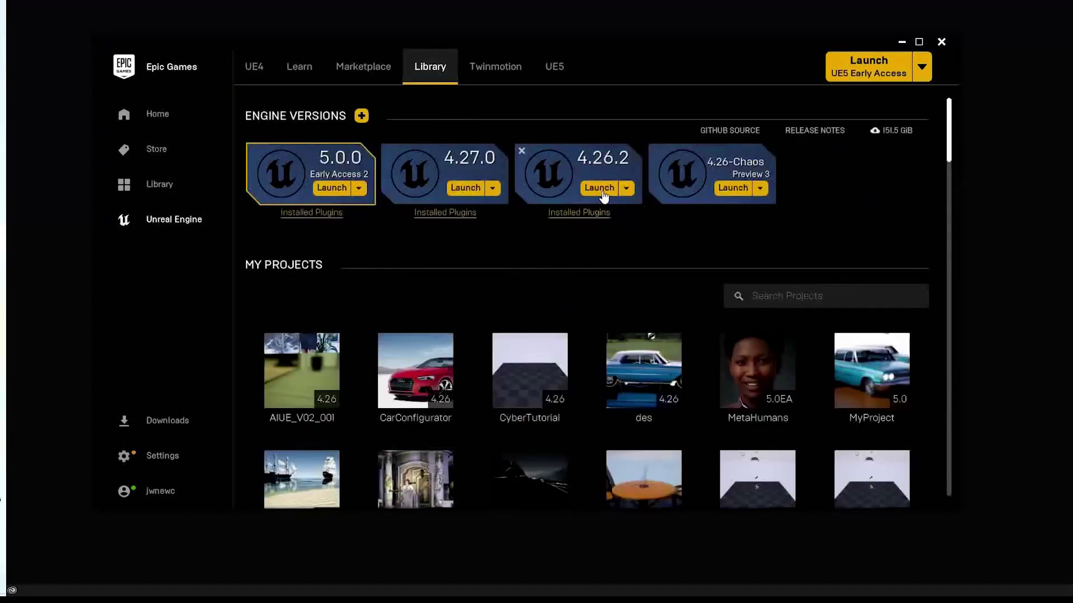
Launch Unreal Engine 4.26.2 and close the SteamVR window
click(600, 188)
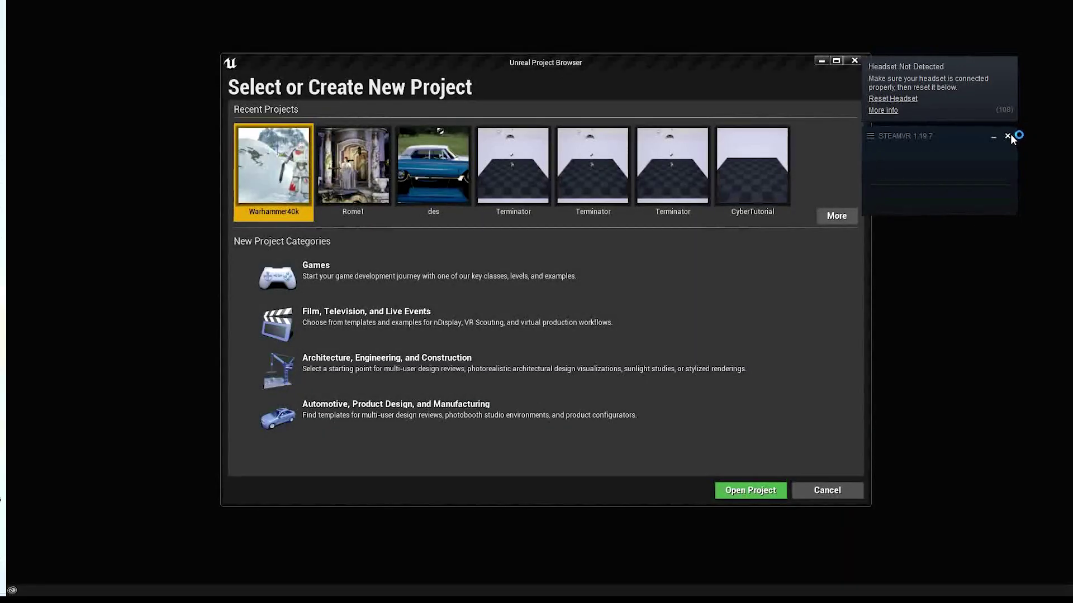
click(1008, 136)
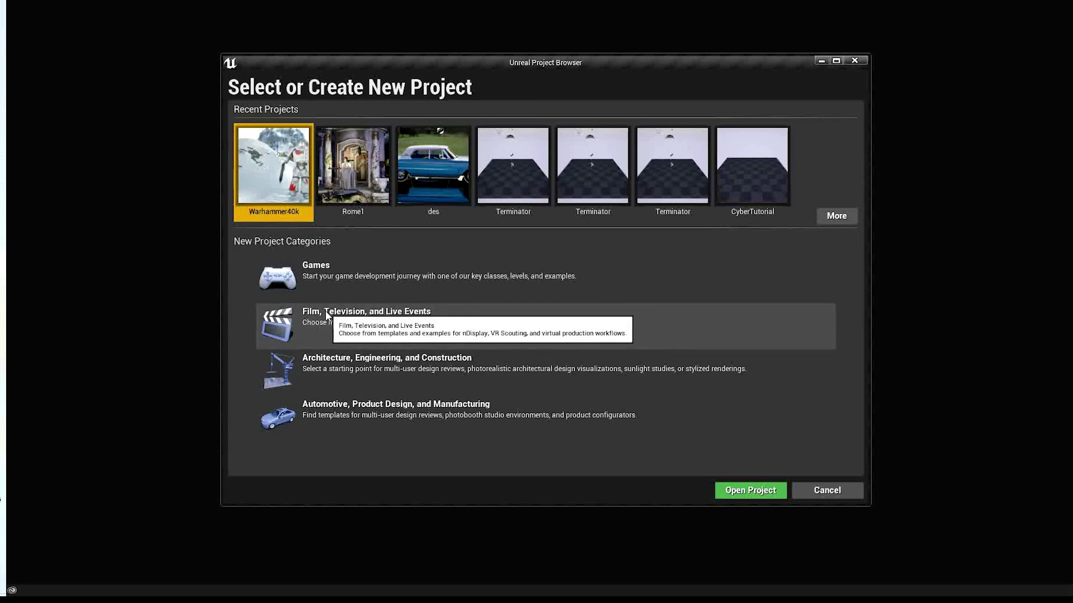
Choose the Games category with the Blank template for the new project and continue to its project settings
click(339, 267)
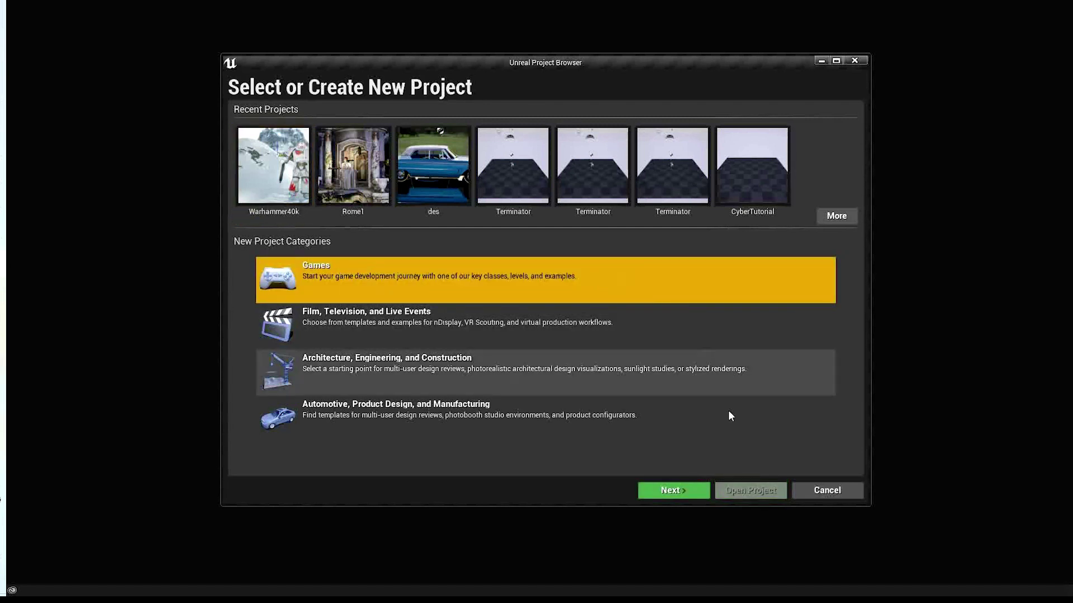
click(680, 490)
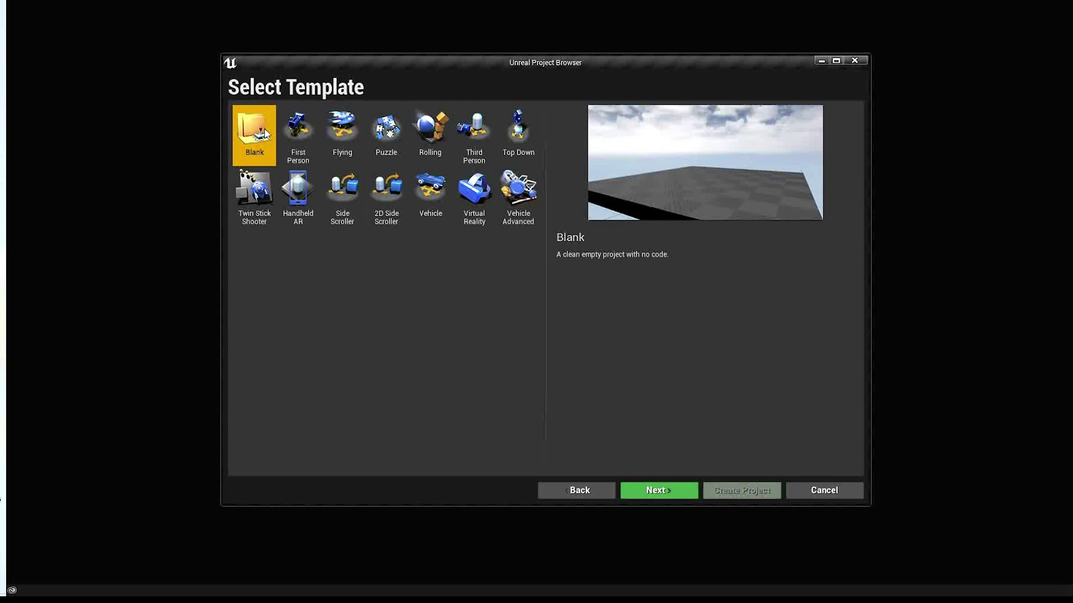
click(434, 133)
click(255, 130)
click(675, 491)
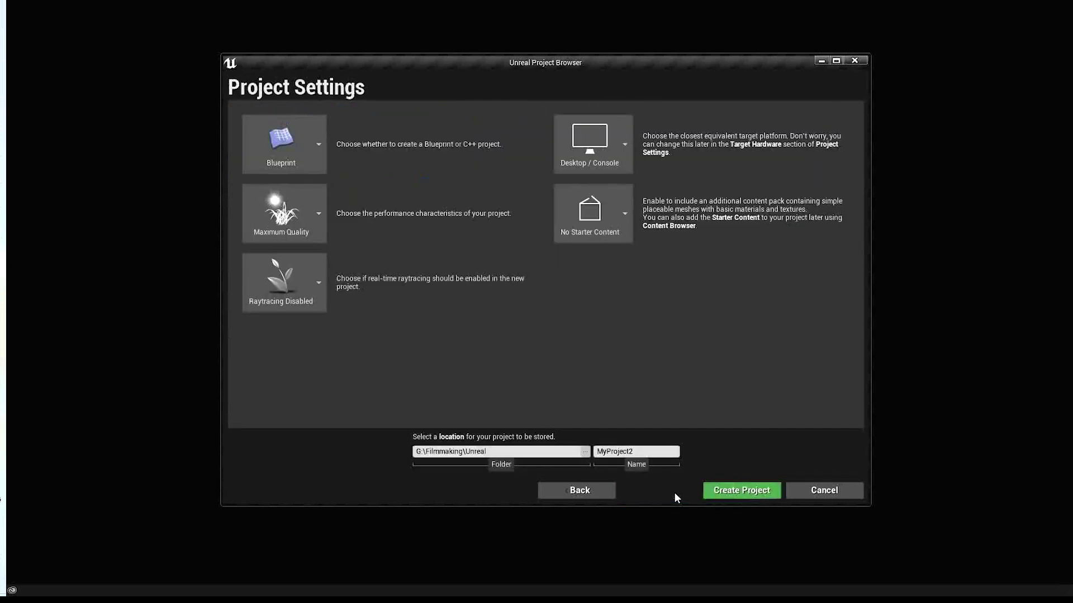
Name the project FirstUnreal and create it with the default Blueprint, maximum quality and no starter content settings
click(647, 453)
text(FirstUnreal)
click(742, 490)
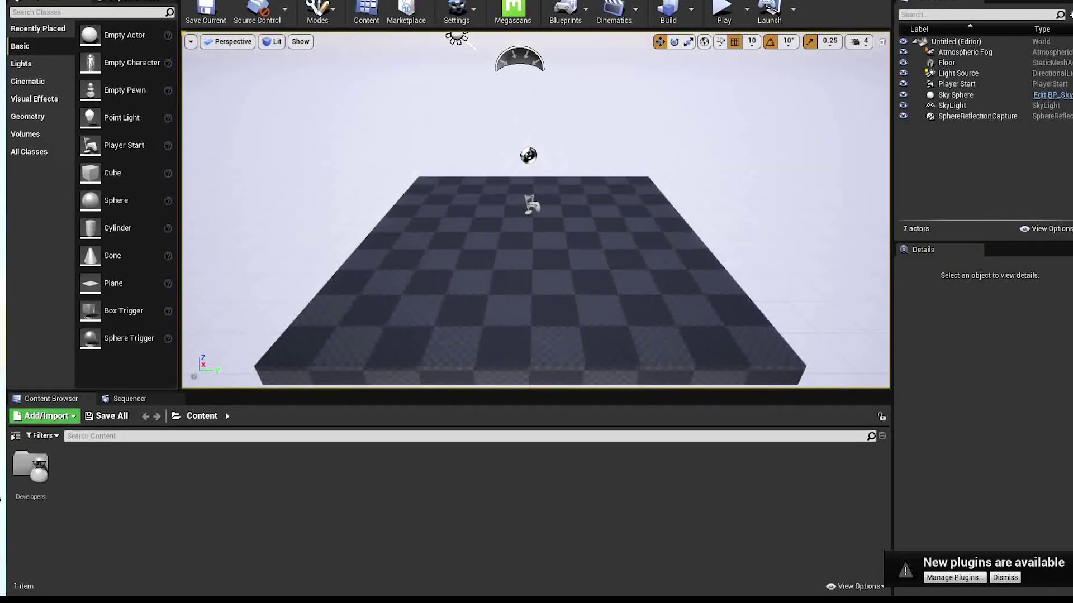
Open the Plugins browser and show the built-in Virtual Reality plugins
click(40, 1)
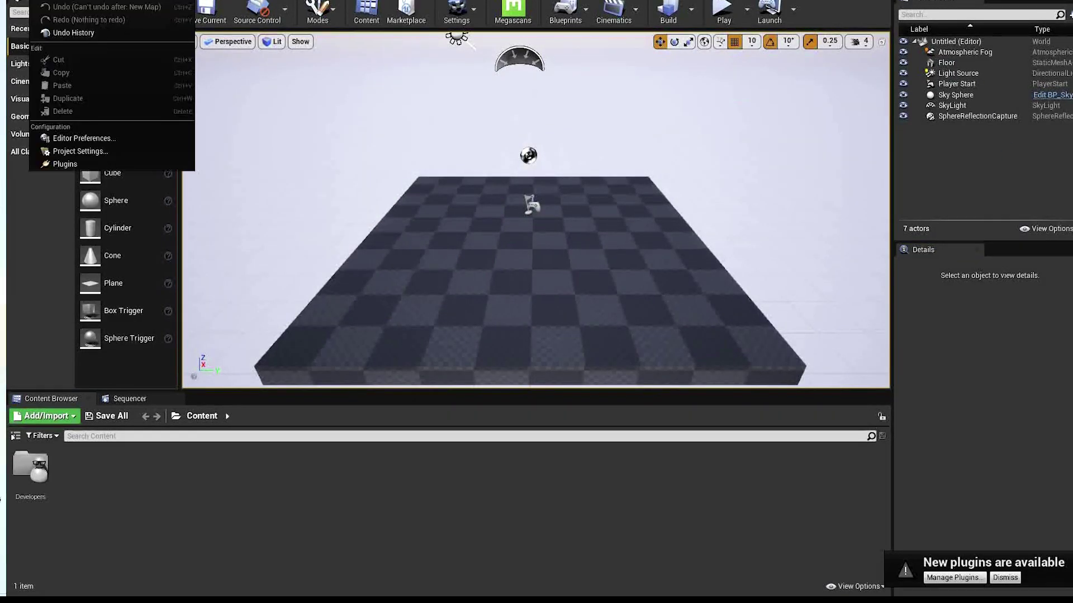
click(81, 162)
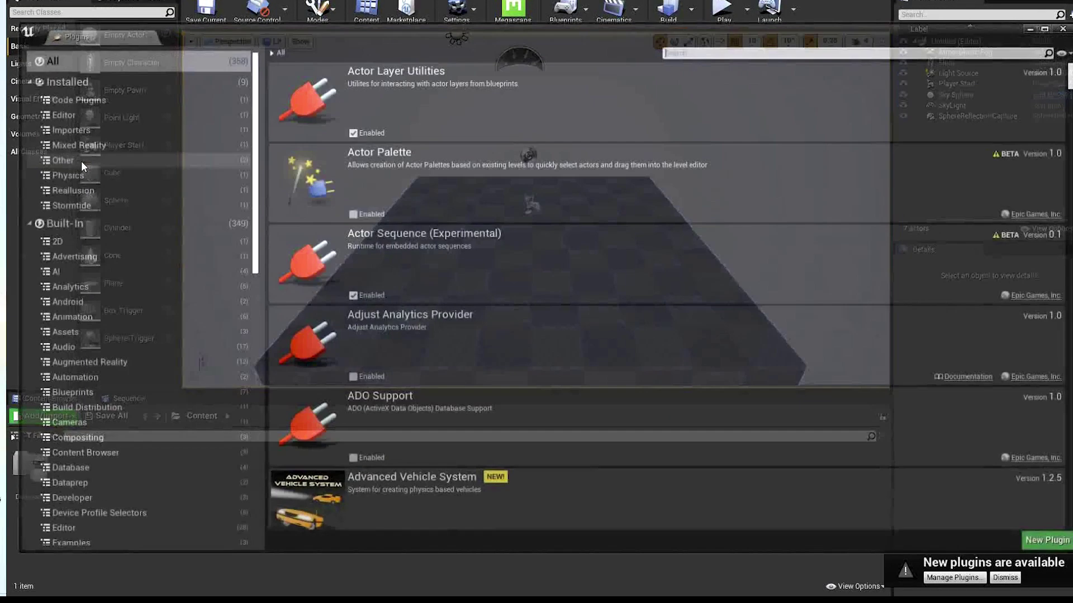
drag(253, 187, 253, 456)
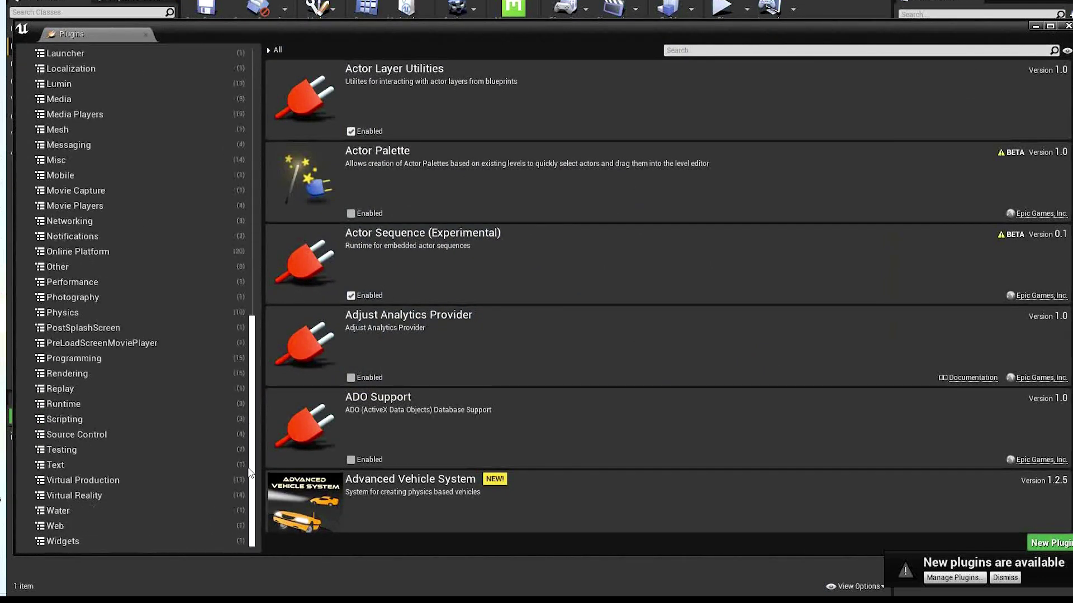
click(85, 494)
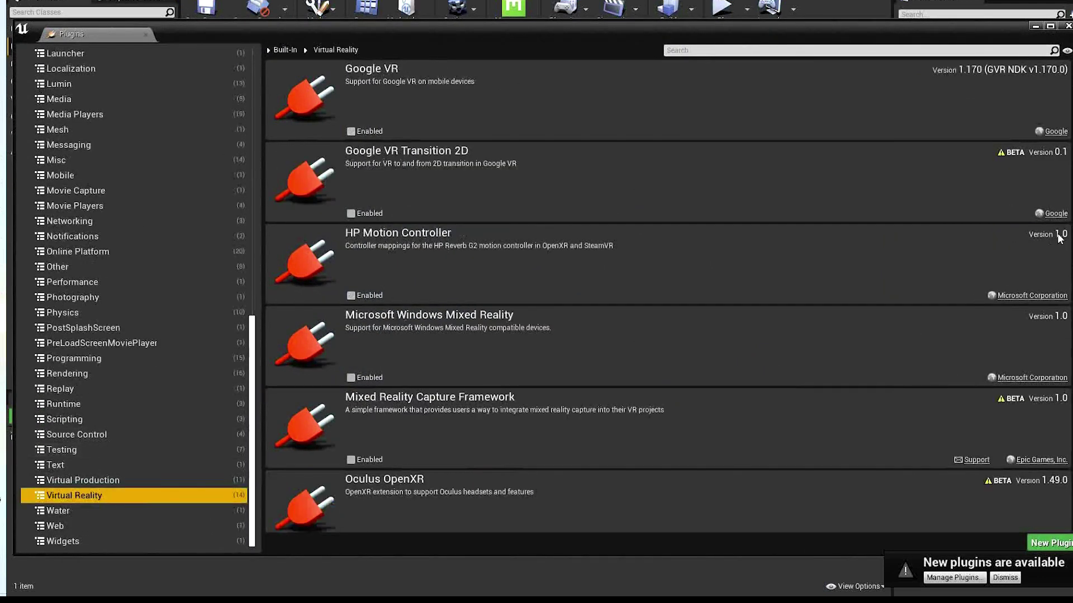
Disable the SteamVR plugin, and search all plugins for "hdr" to enable HDRIBackdrop
scroll(665, 335, down, 10)
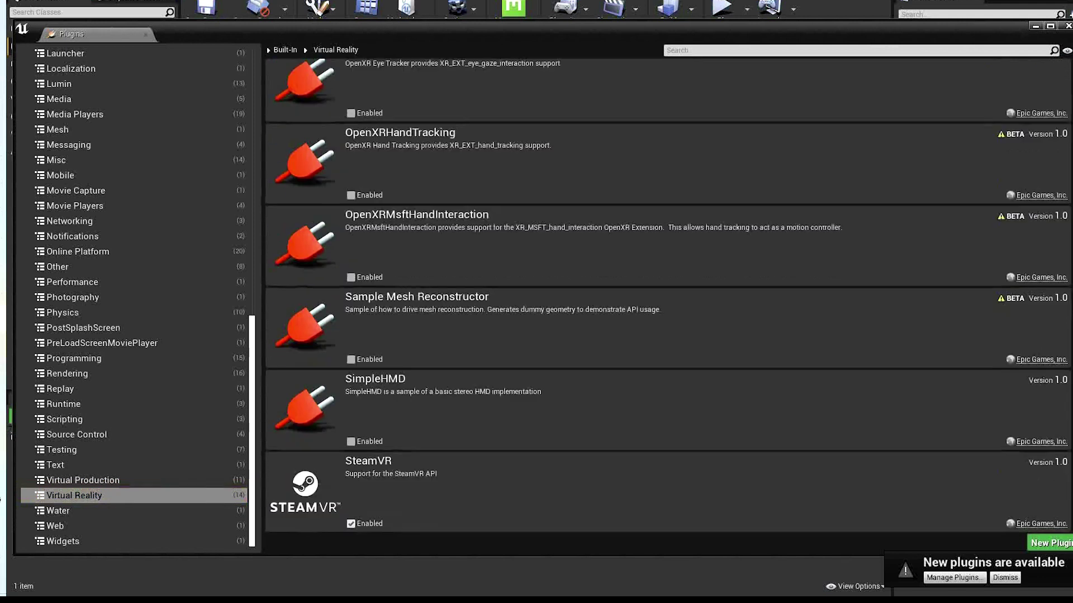
click(351, 524)
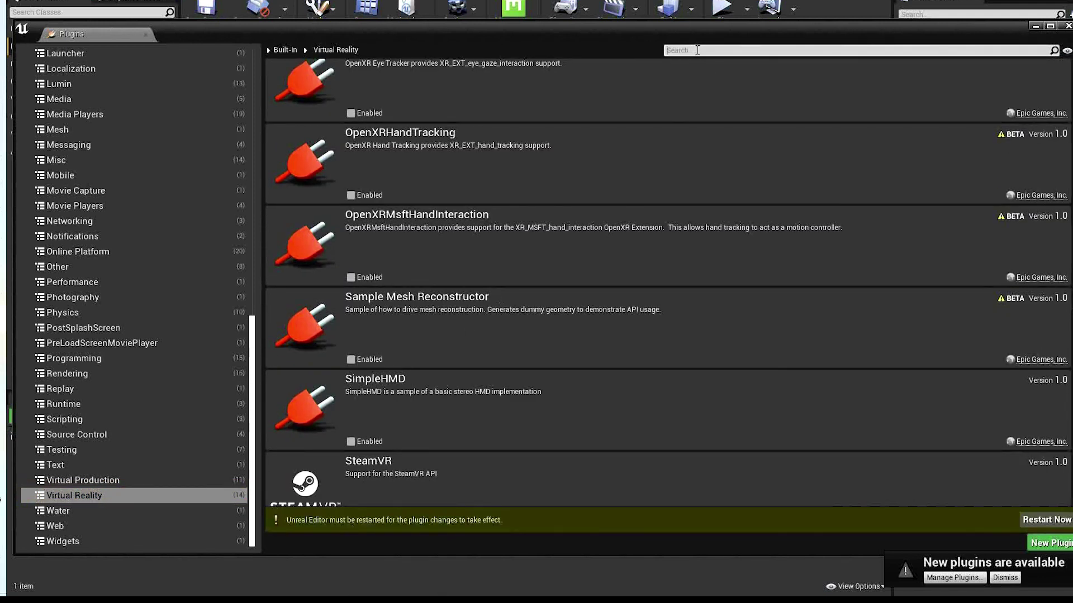
text(hdr)
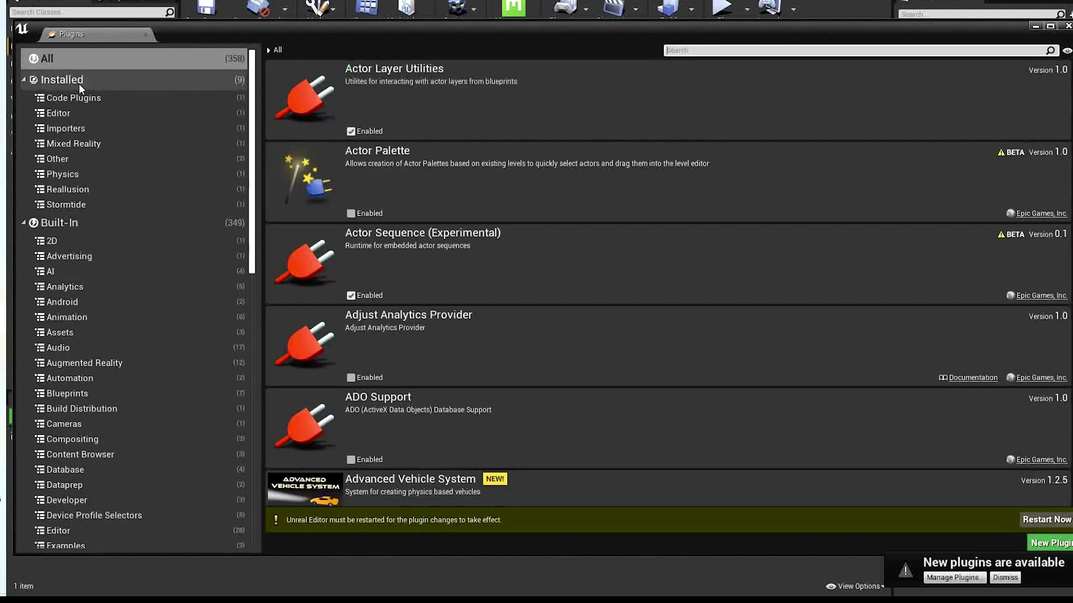
click(73, 98)
click(47, 58)
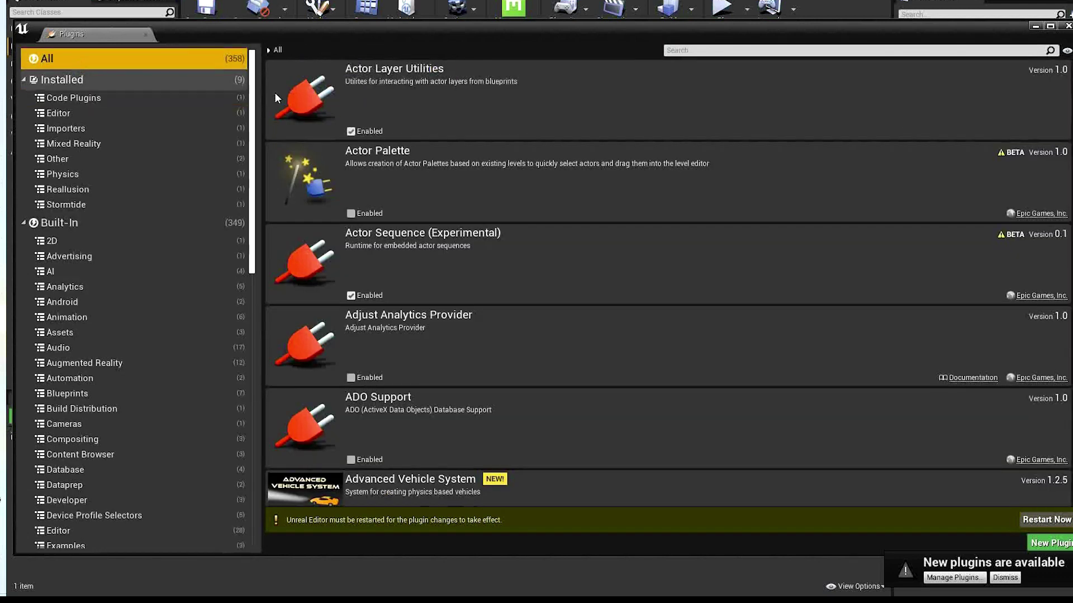
click(744, 51)
text(hdr)
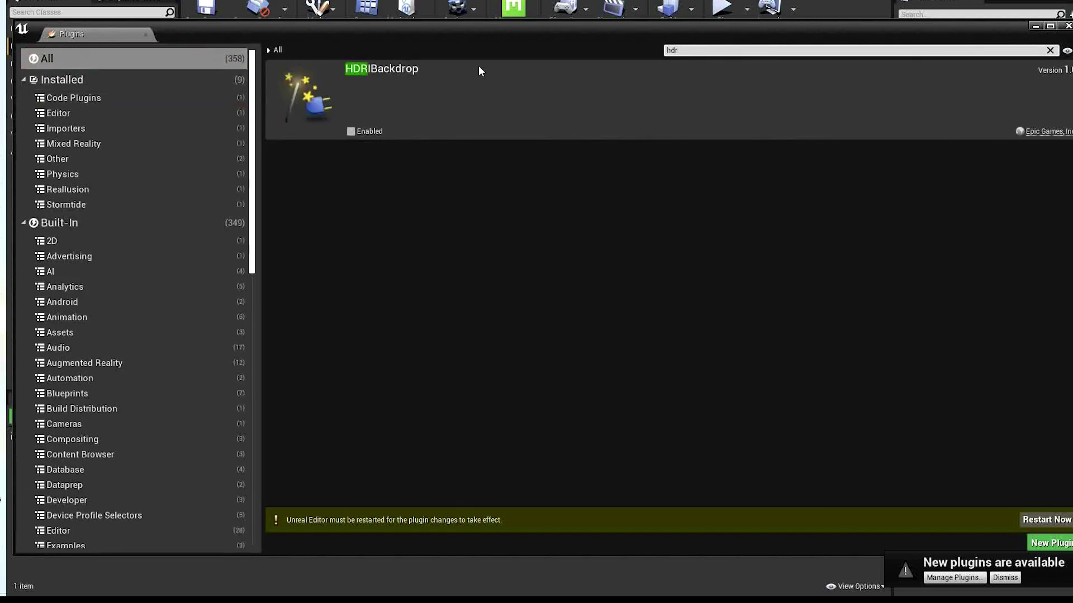
click(350, 132)
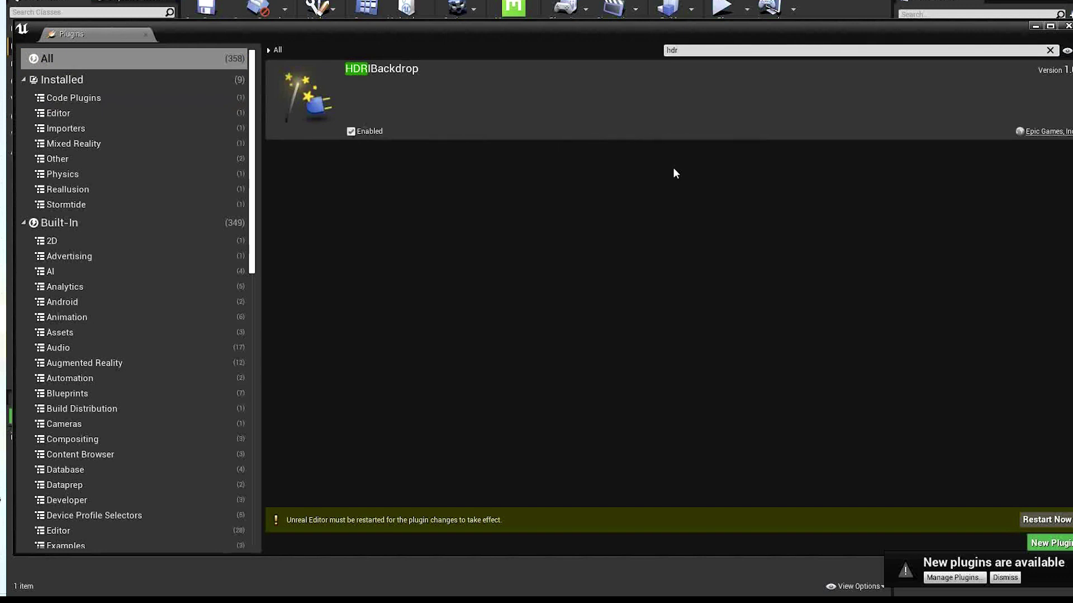
Restart the editor to apply the plugin changes, closing the SteamVR window and dismissing the message dialog during loading
click(1040, 524)
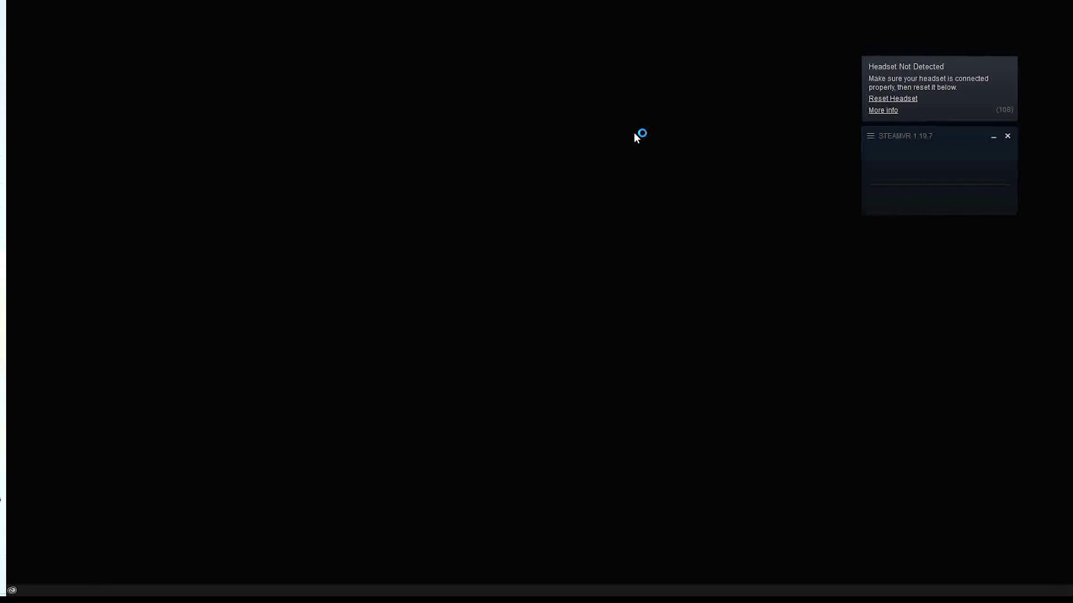
click(1008, 135)
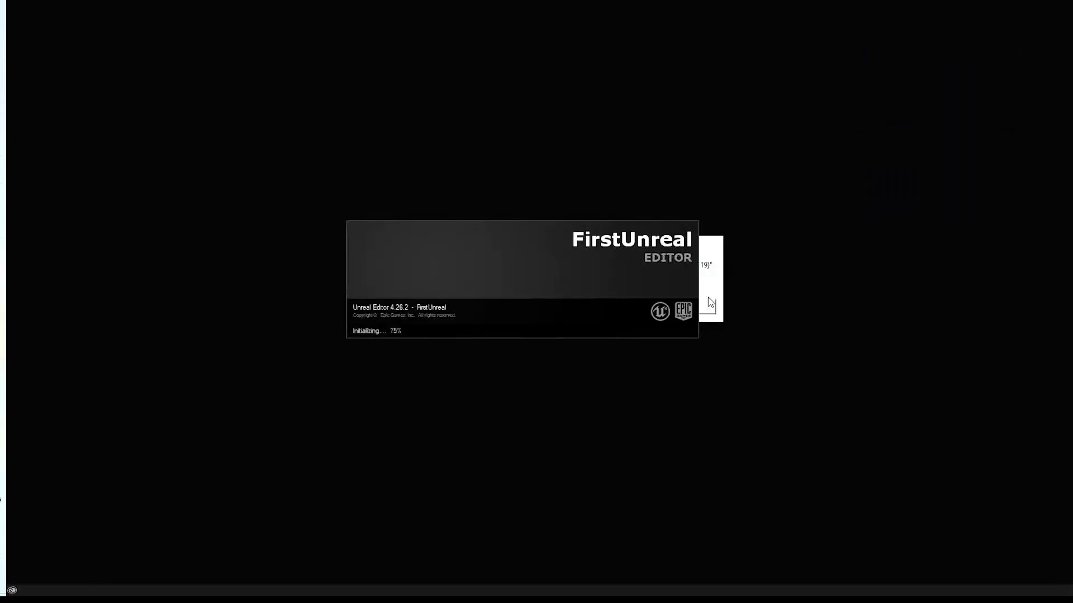
click(710, 303)
click(710, 304)
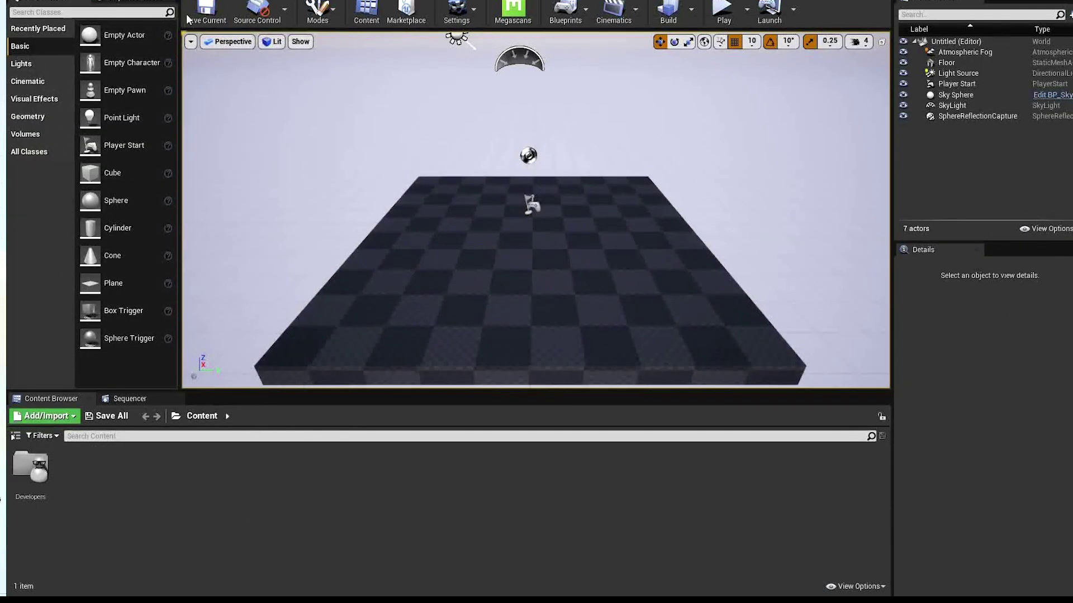
Examine the level's checkered floor by looking around, flying sideways, backward, forward, down and up, and zooming in and out
click(33, 70)
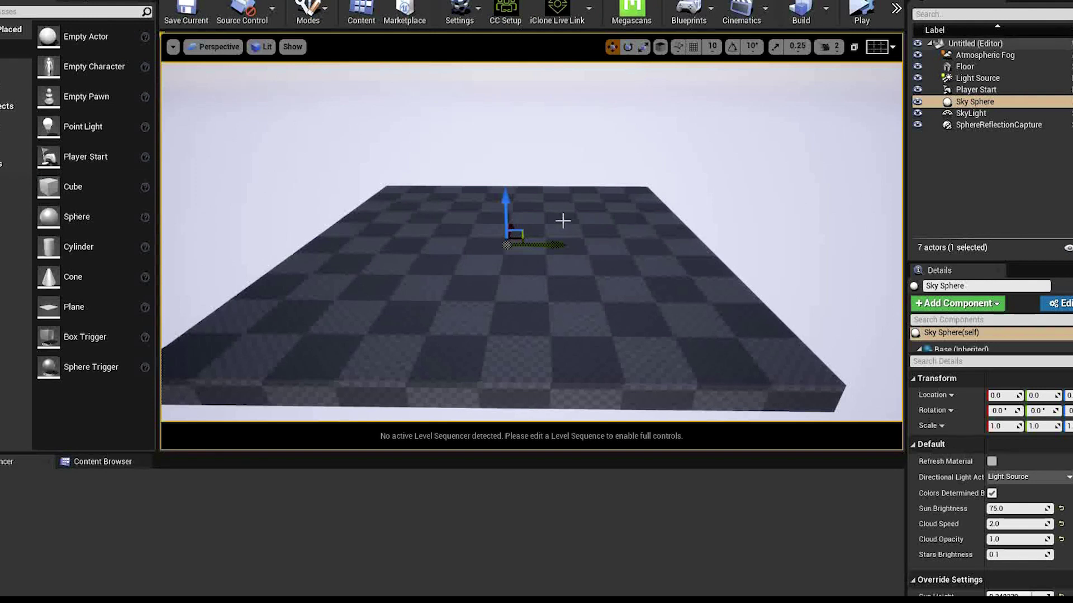
drag(563, 220, 495, 233)
right_drag(495, 234, 529, 212)
key(a)
key(d)
key(s)
key(w)
key(q)
key(e)
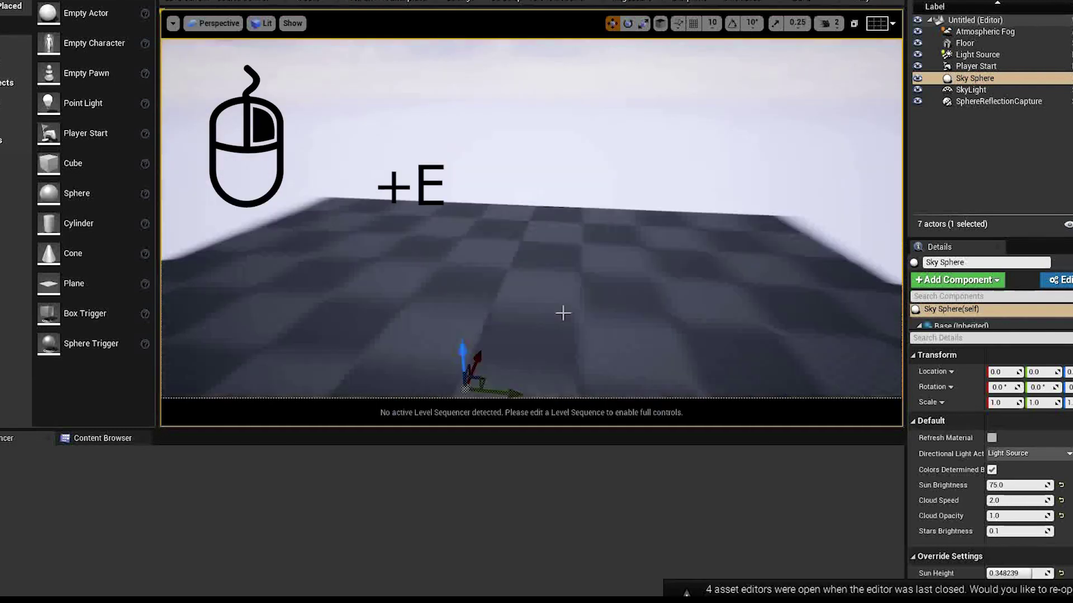
scroll(562, 314, down, 8)
scroll(563, 314, up, 2)
scroll(558, 317, up, 6)
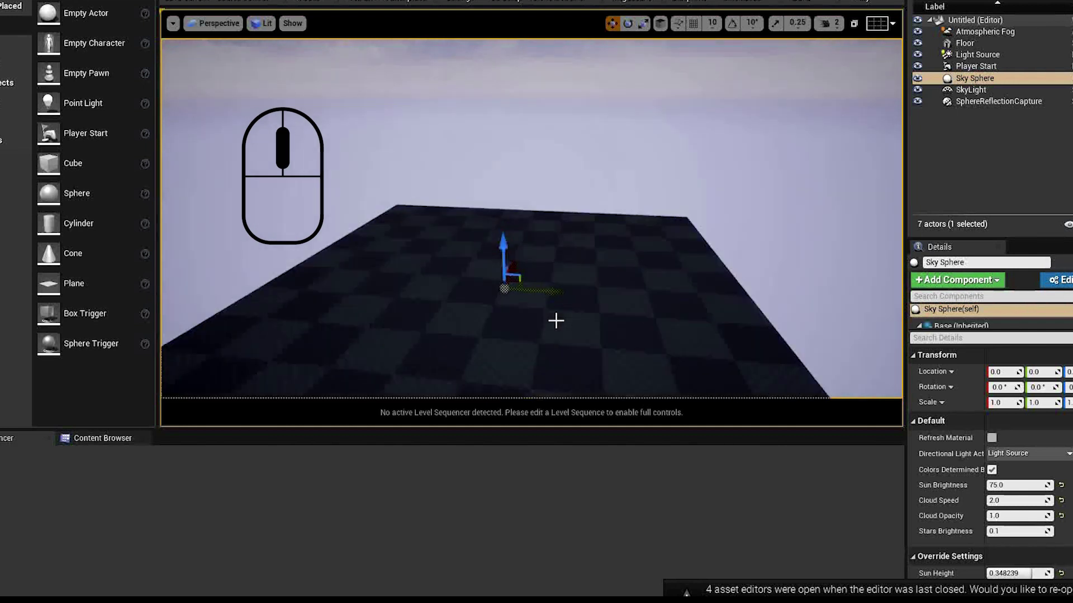
scroll(555, 320, down, 3)
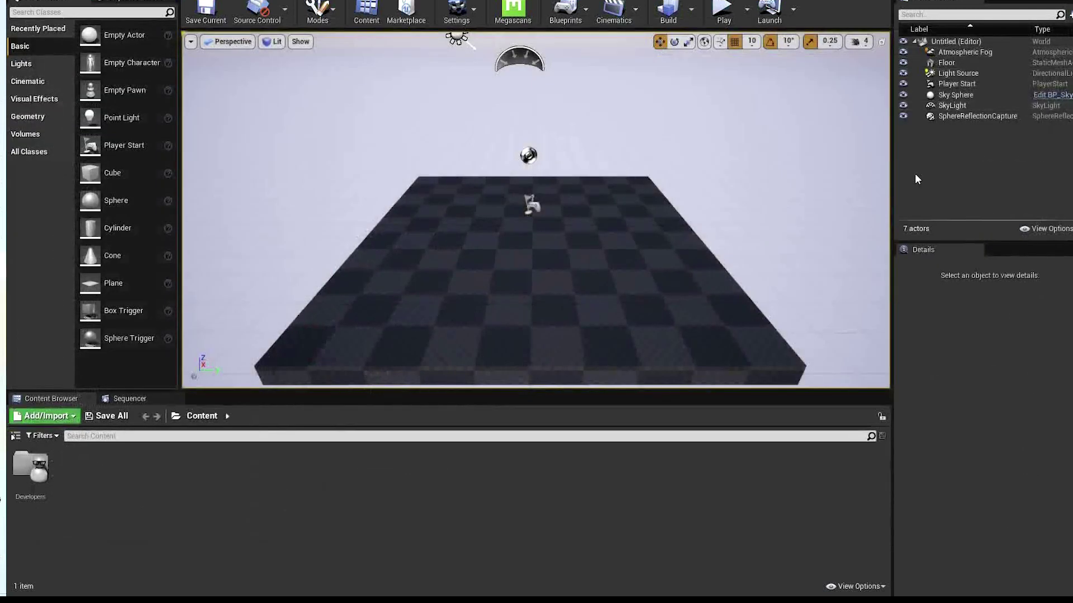
Place an HDRI Backdrop light actor in the level above the checkered floor
click(32, 68)
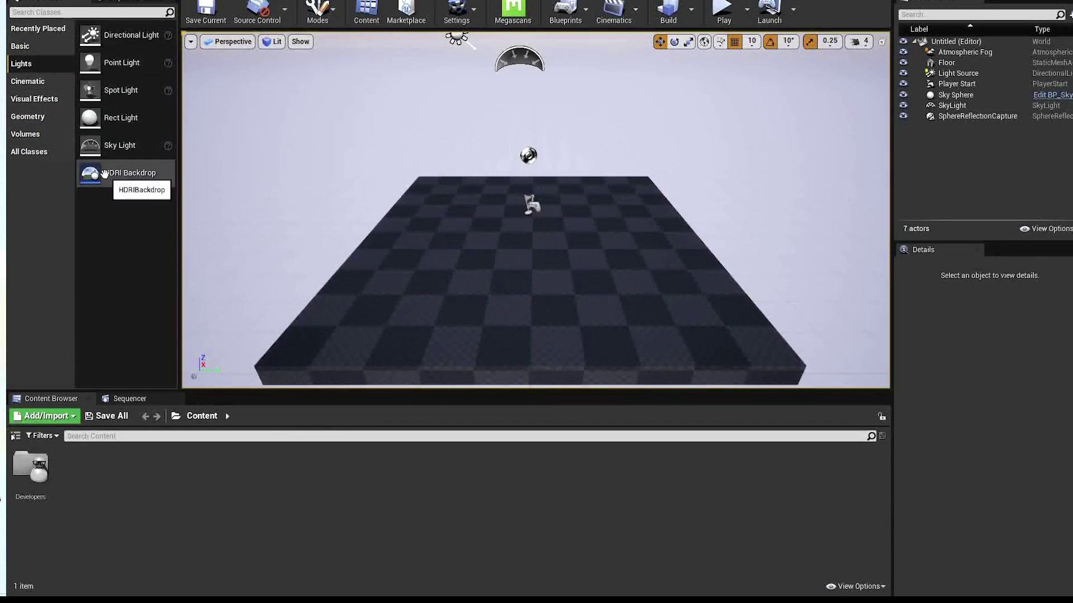
drag(104, 174, 439, 216)
right_drag(592, 215, 594, 204)
key(w)
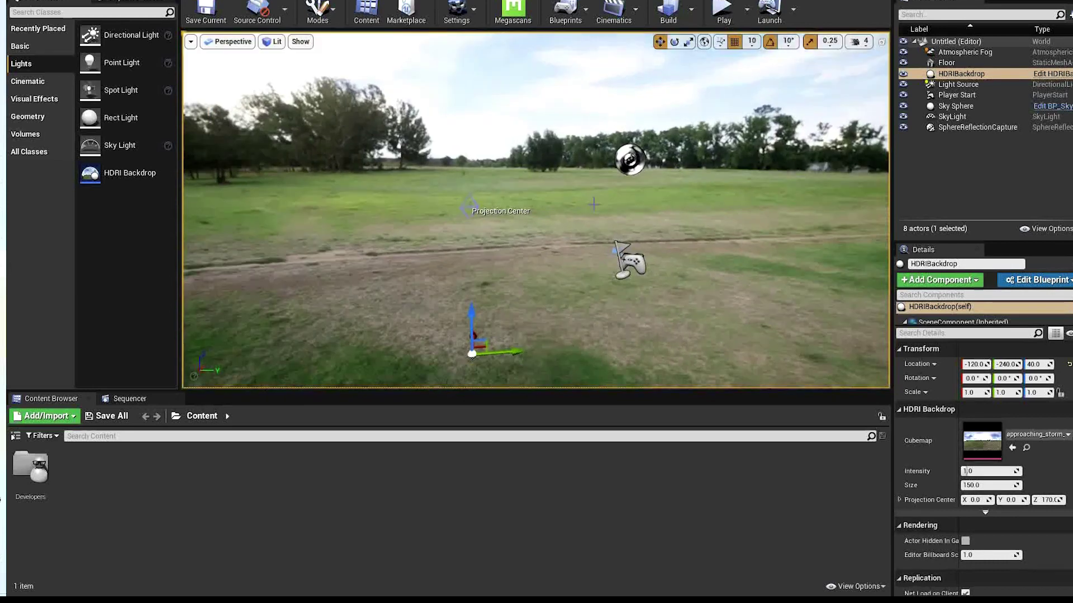
Raise the HDRI backdrop's projection center to a Z value of about 400
click(467, 211)
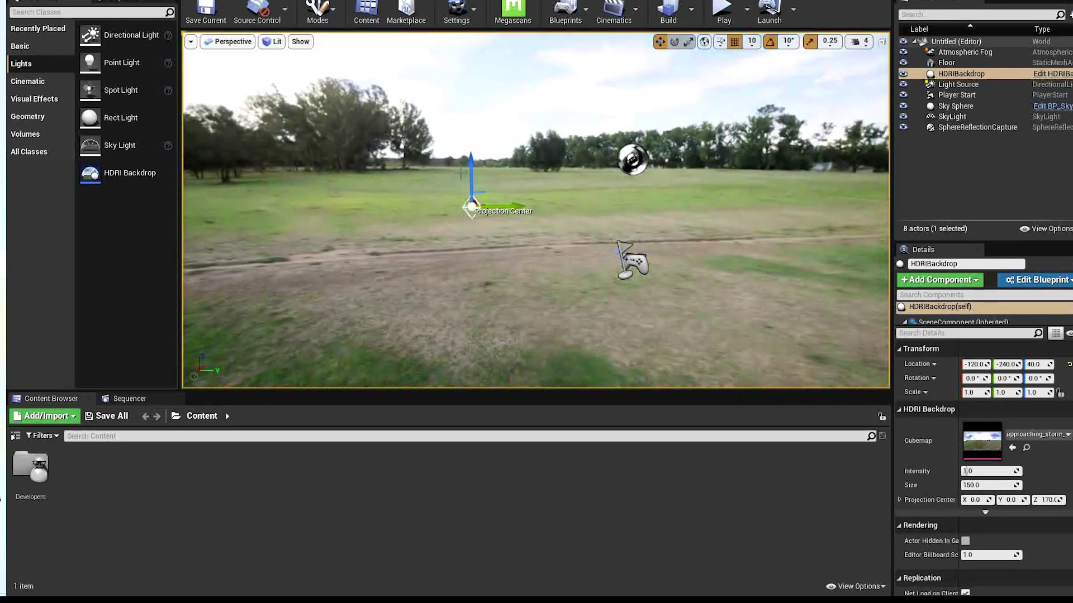
drag(471, 175, 471, 74)
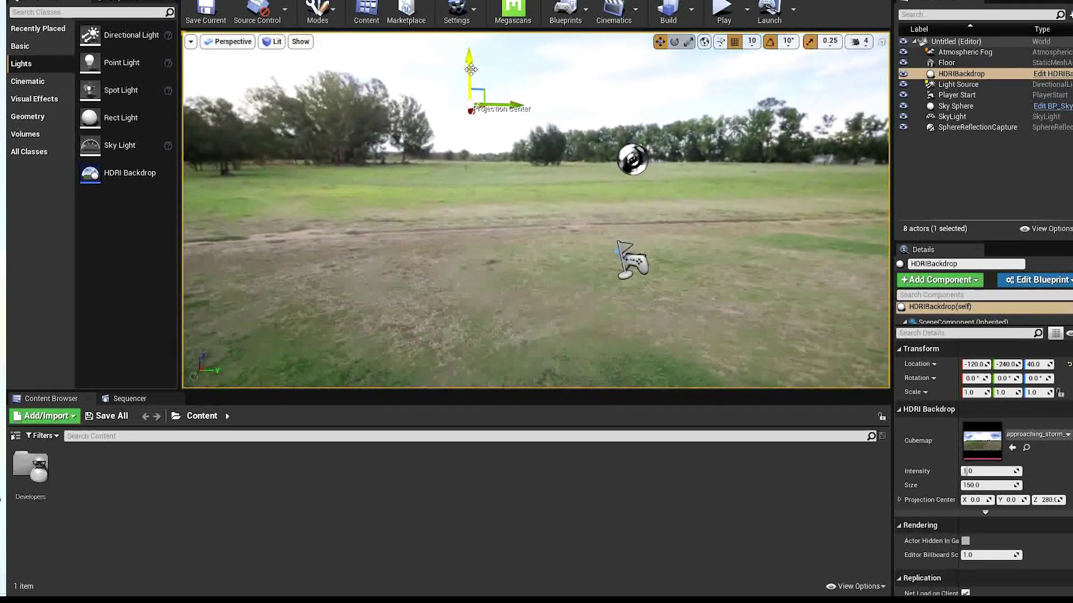
right_drag(577, 135, 545, 124)
key(d)
key(d)
right_drag(627, 136, 388, 121)
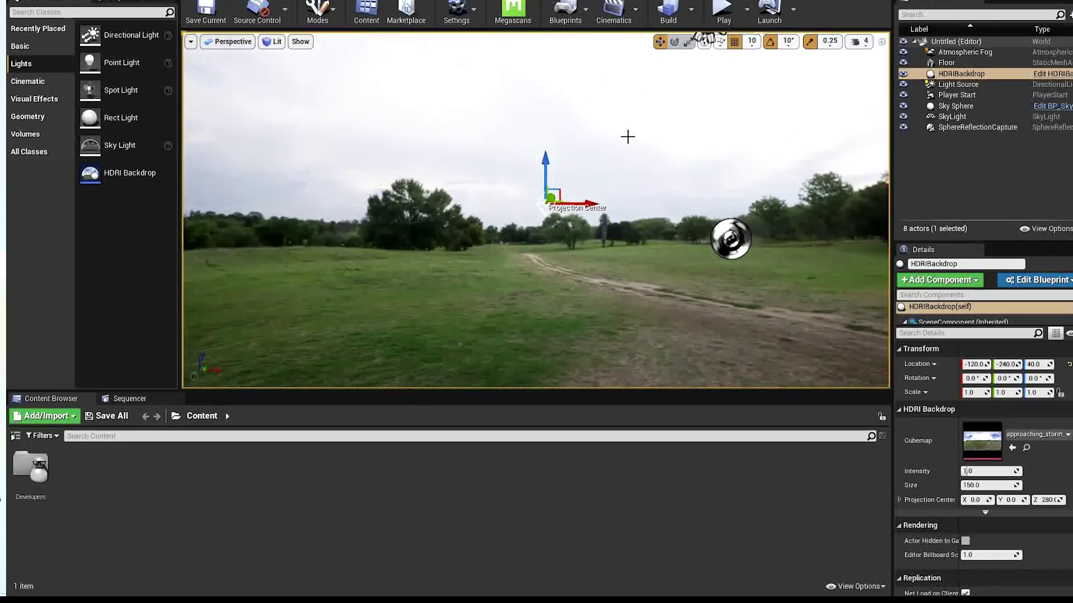
drag(553, 154, 542, 71)
Examine the HDRI backdrop's landscape from different positions and angles around the level
key(a)
right_drag(618, 261, 815, 247)
key(d)
key(a)
key(d)
key(a)
key(s)
key(s)
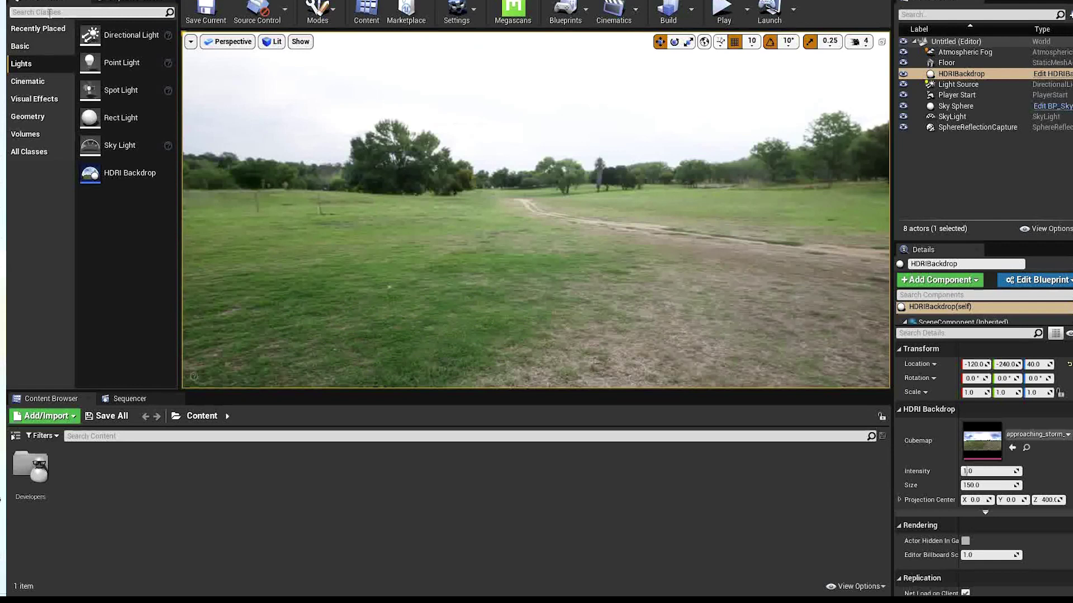
Search the placeable actors for "post" and add a Post Process Volume to the level
click(49, 12)
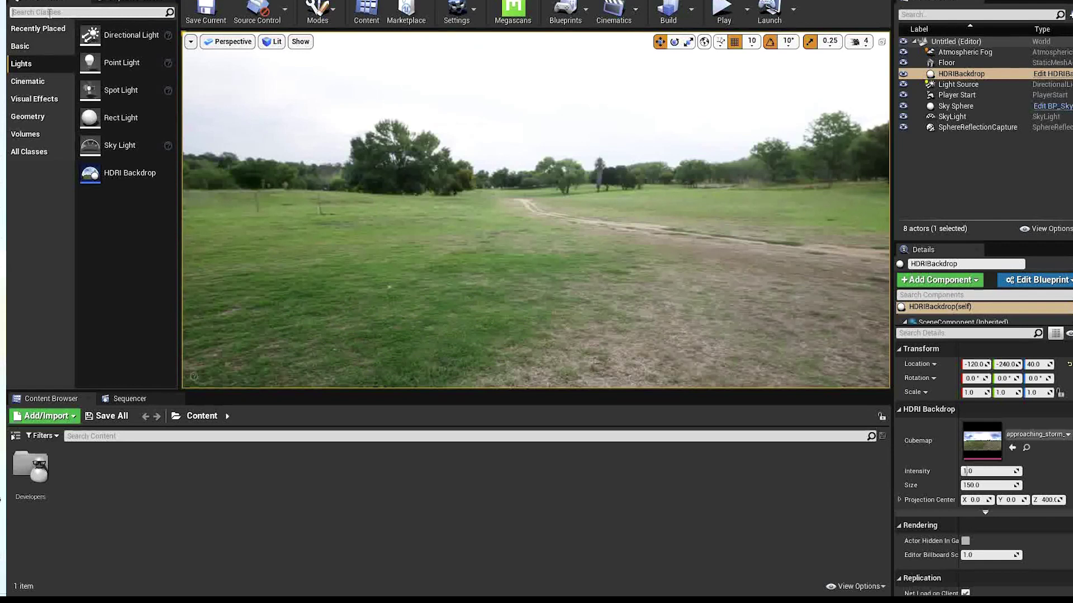
text(post)
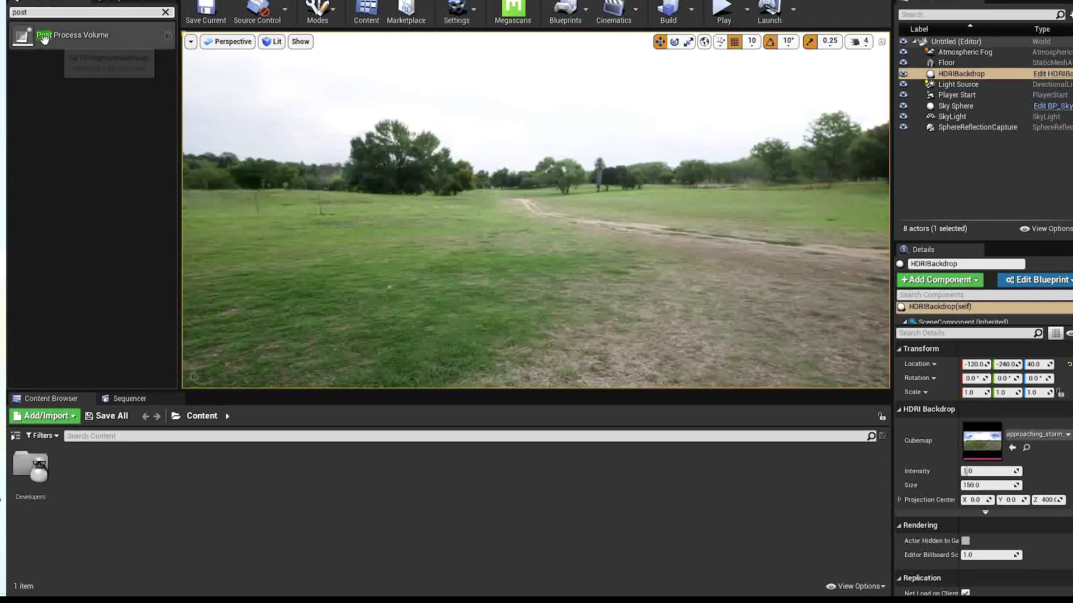
drag(42, 38, 564, 235)
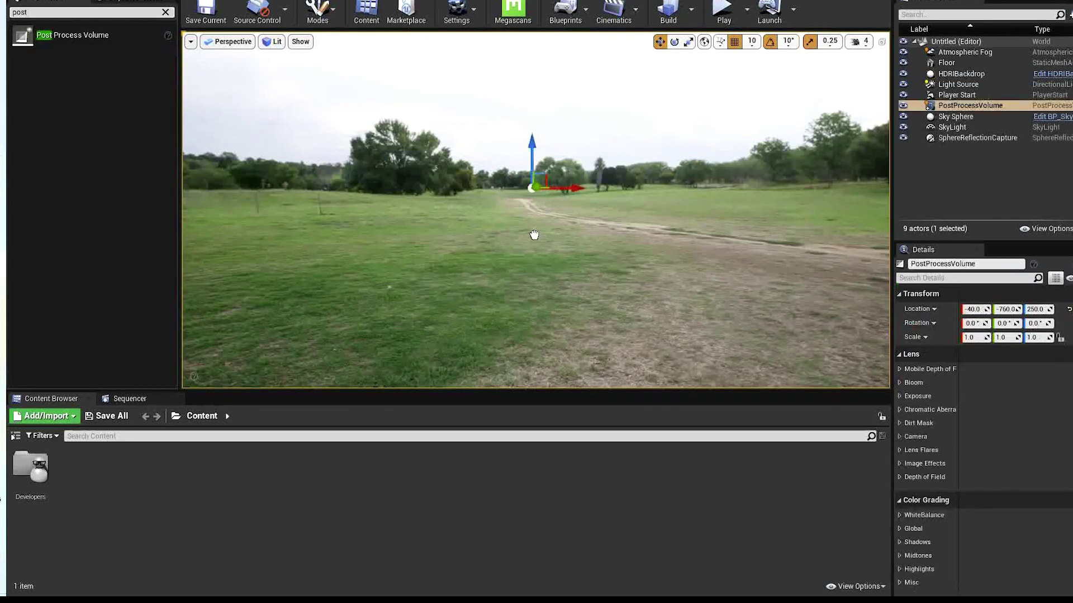
Find the Post Process Volume's unbound setting with "unb", enable Infinite Extent, and clear the details search
click(985, 278)
text(unb)
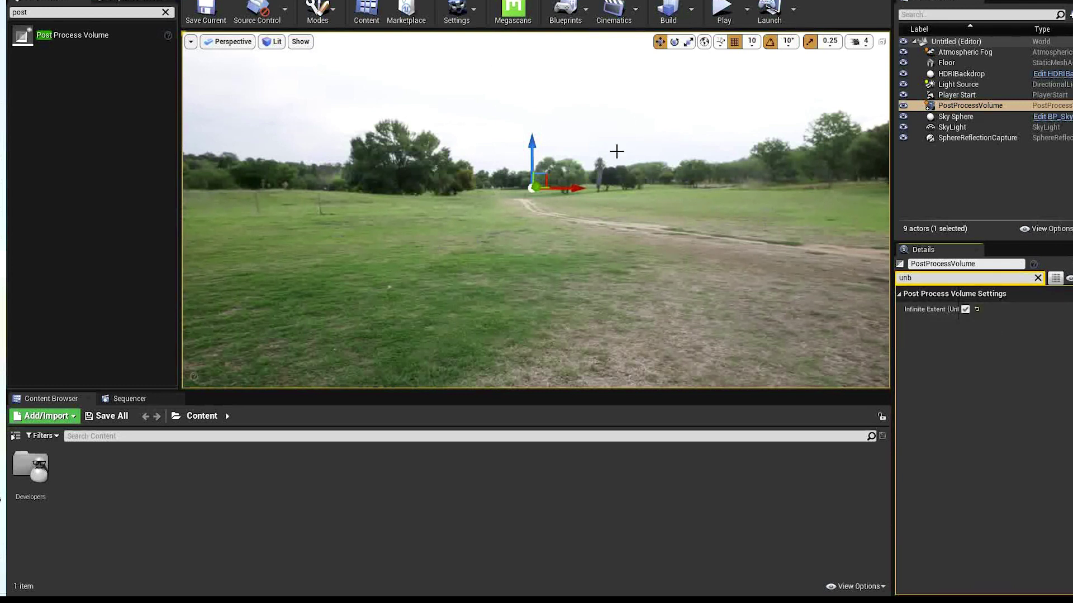
click(1038, 278)
Override the Post Process Volume's exposure with Manual metering mode and an exposure compensation of about 9.57, and clear the actor search
scroll(984, 441, down, 15)
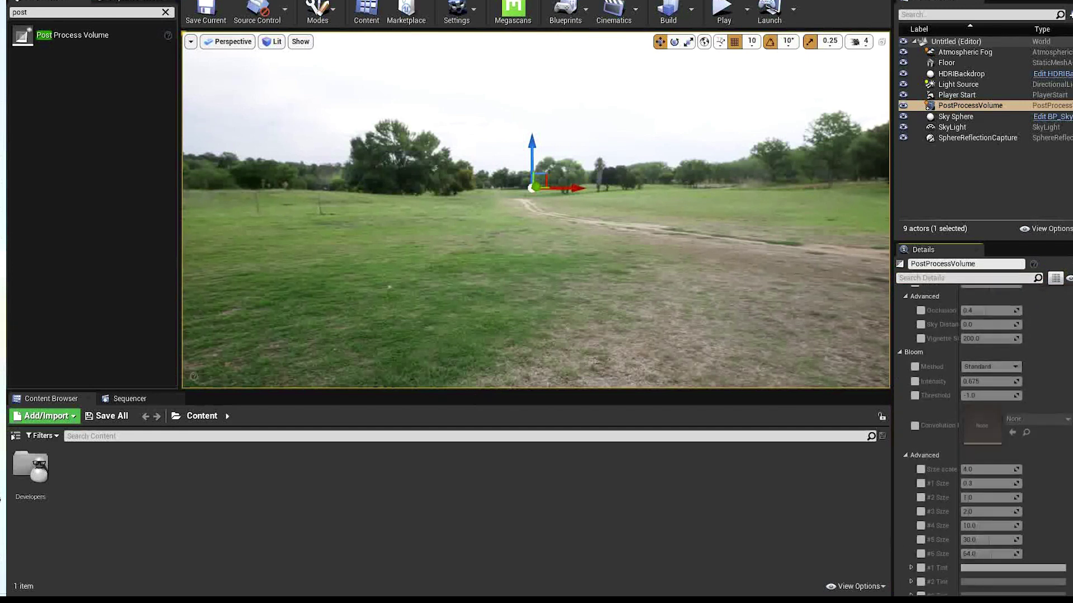
scroll(983, 442, down, 10)
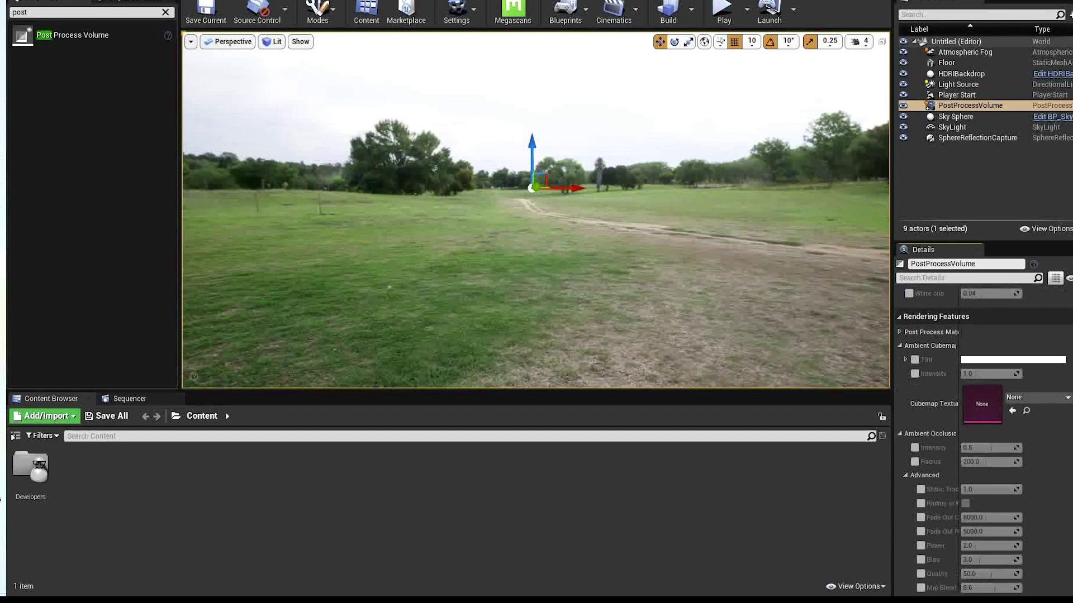
scroll(983, 442, up, 15)
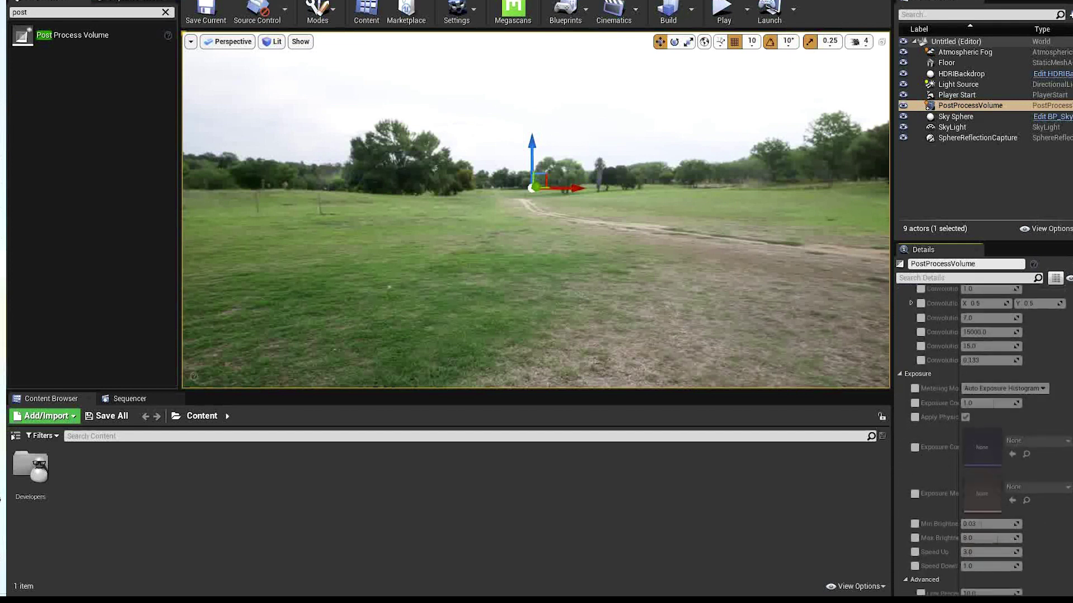
scroll(898, 398, down, 1)
click(915, 382)
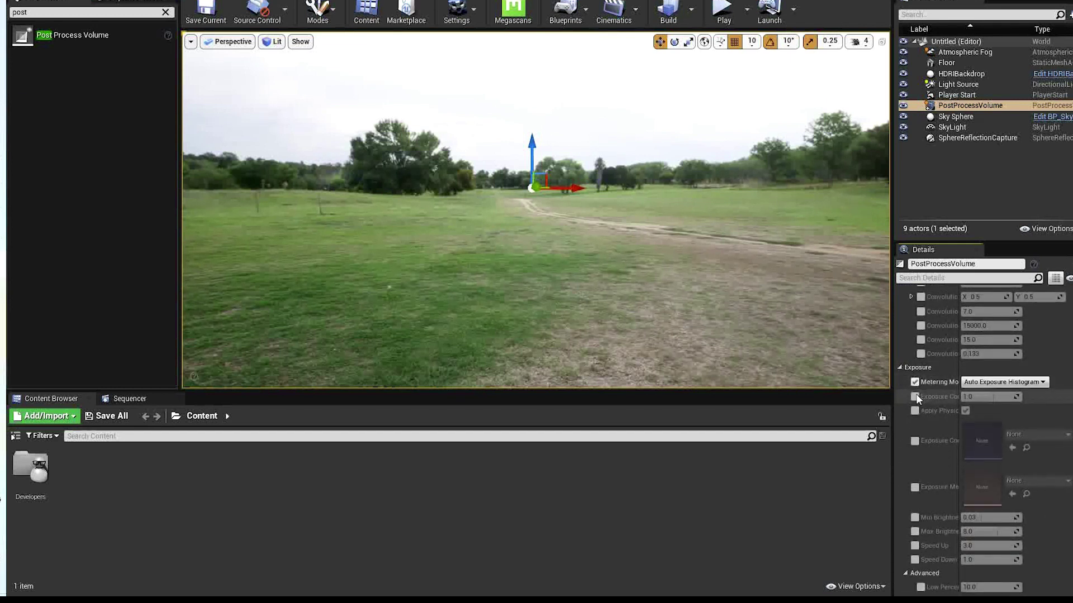
click(915, 397)
click(994, 382)
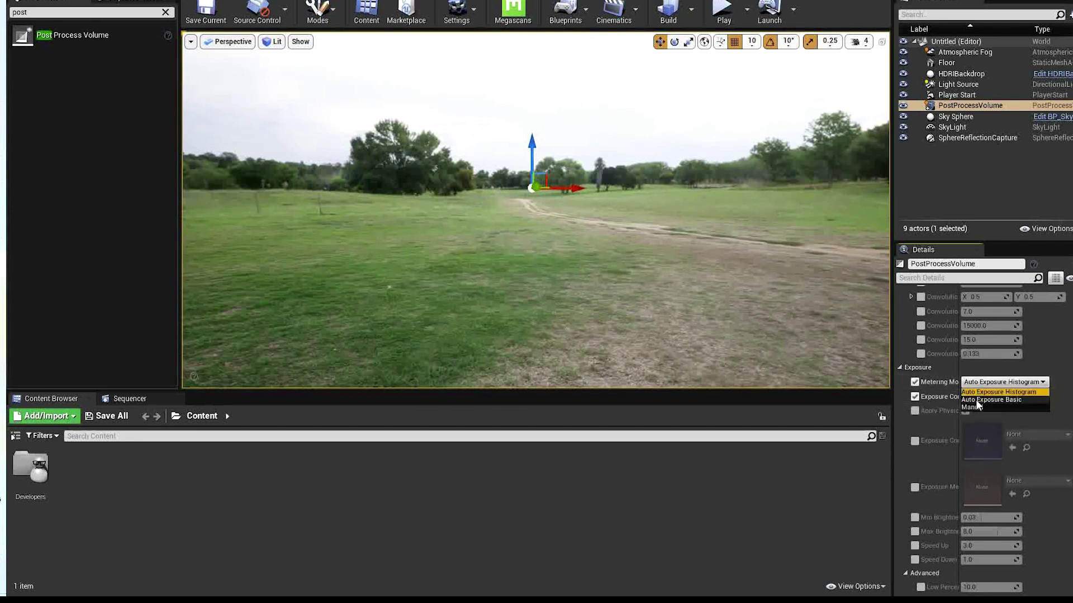
click(975, 406)
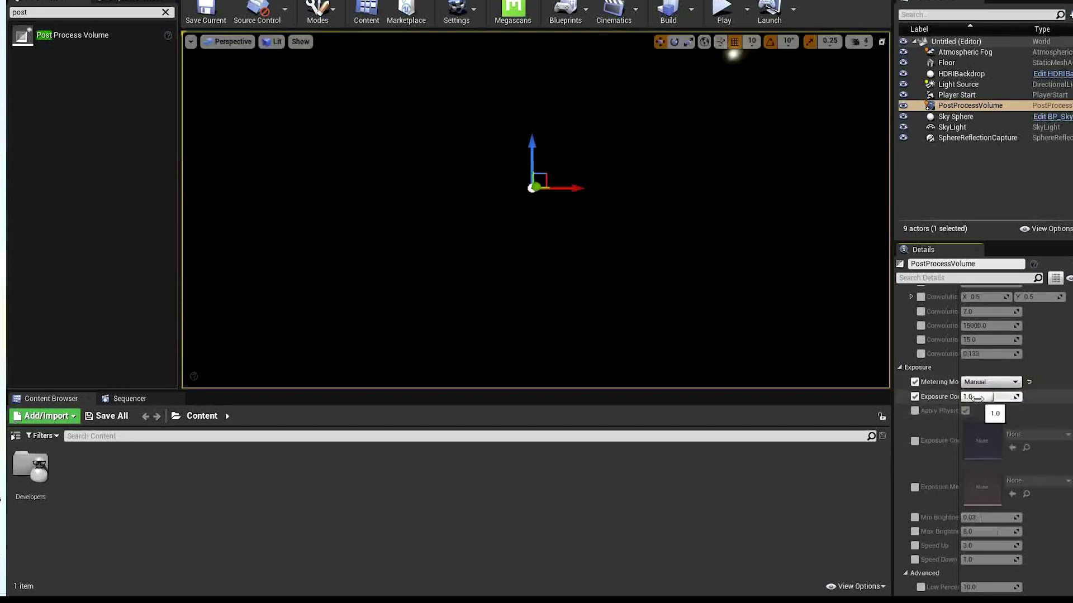
drag(977, 398, 987, 397)
right_drag(668, 235, 164, 19)
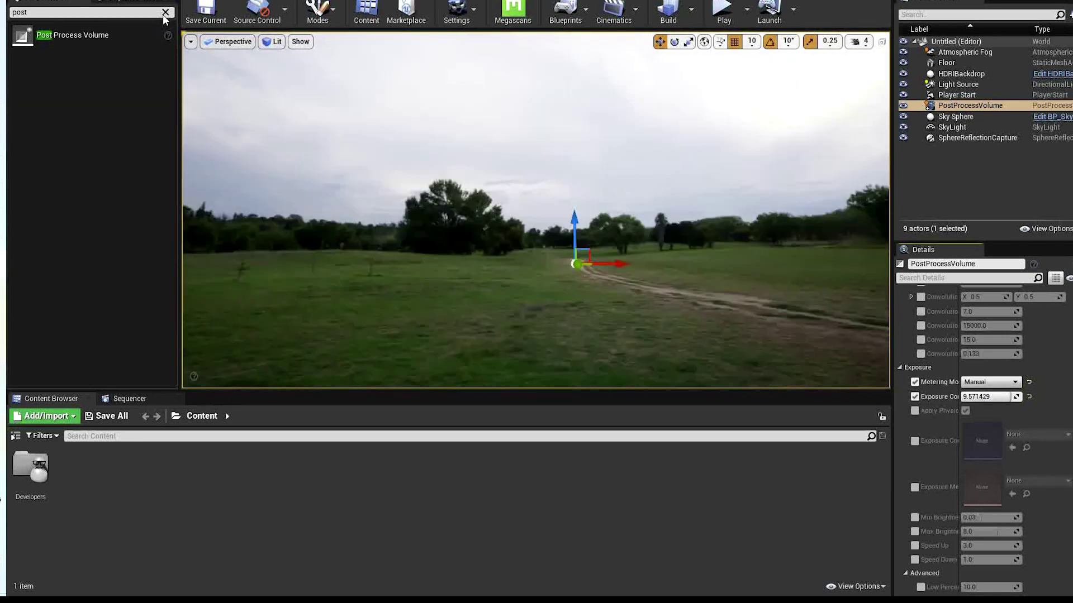
click(164, 15)
Set the default RHI for the Windows platform to DirectX 12 in the project settings
click(37, 0)
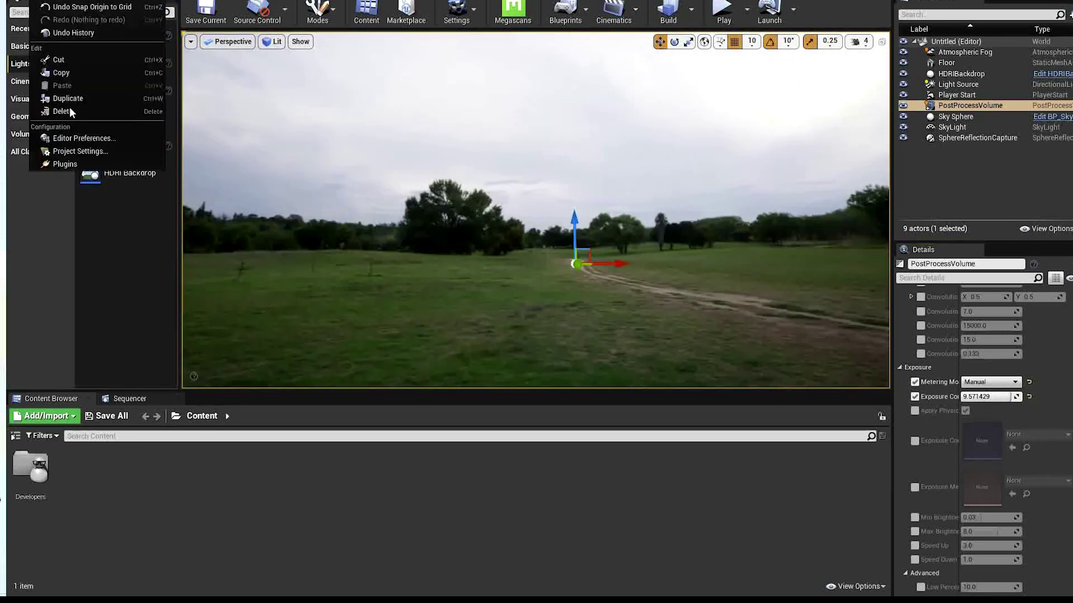
click(84, 152)
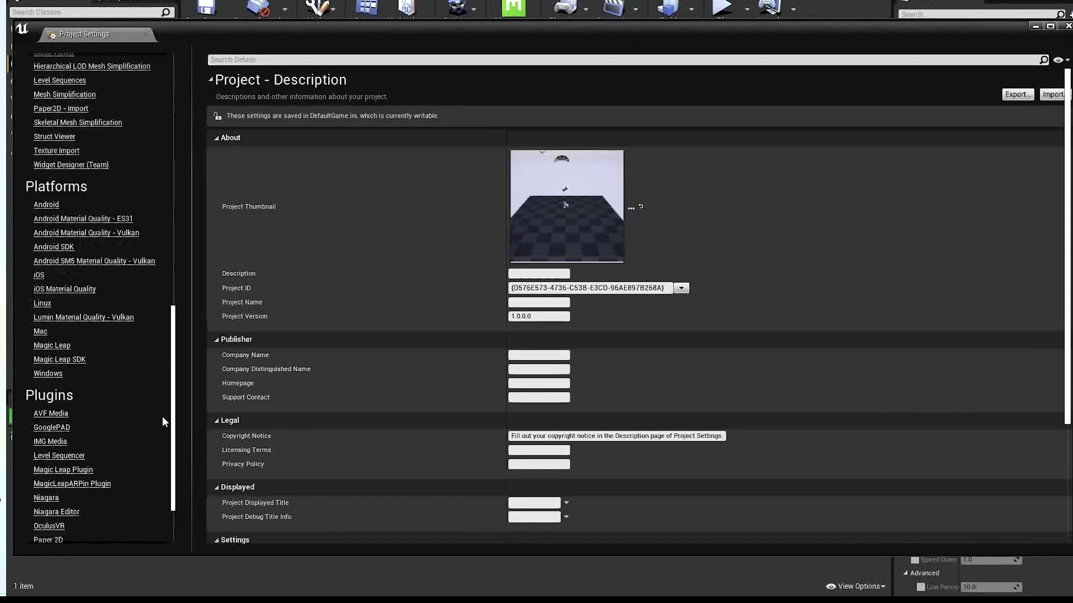
scroll(162, 422, down, 3)
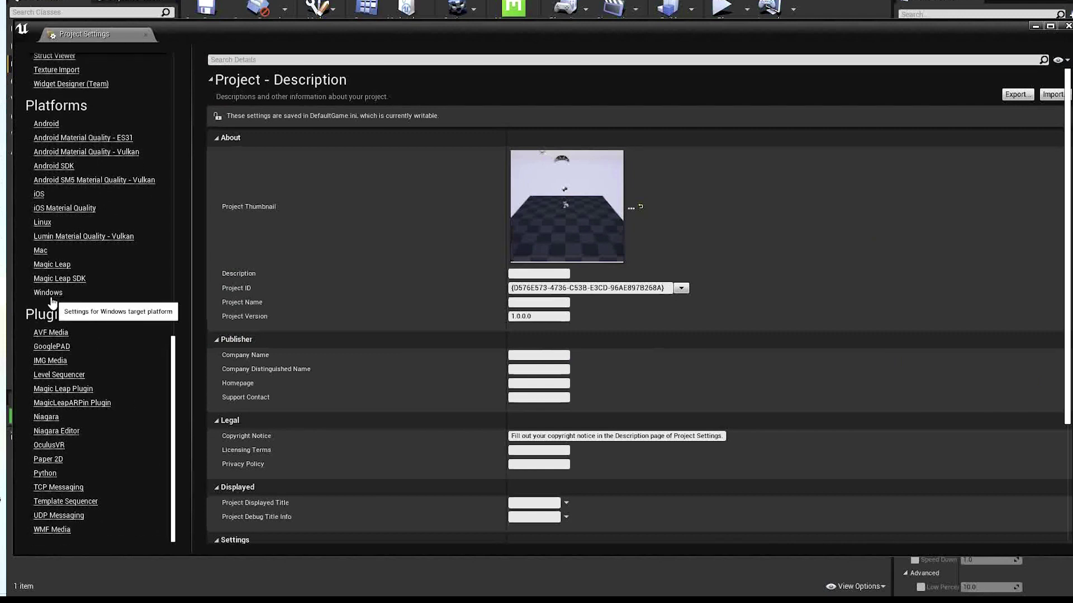
click(50, 294)
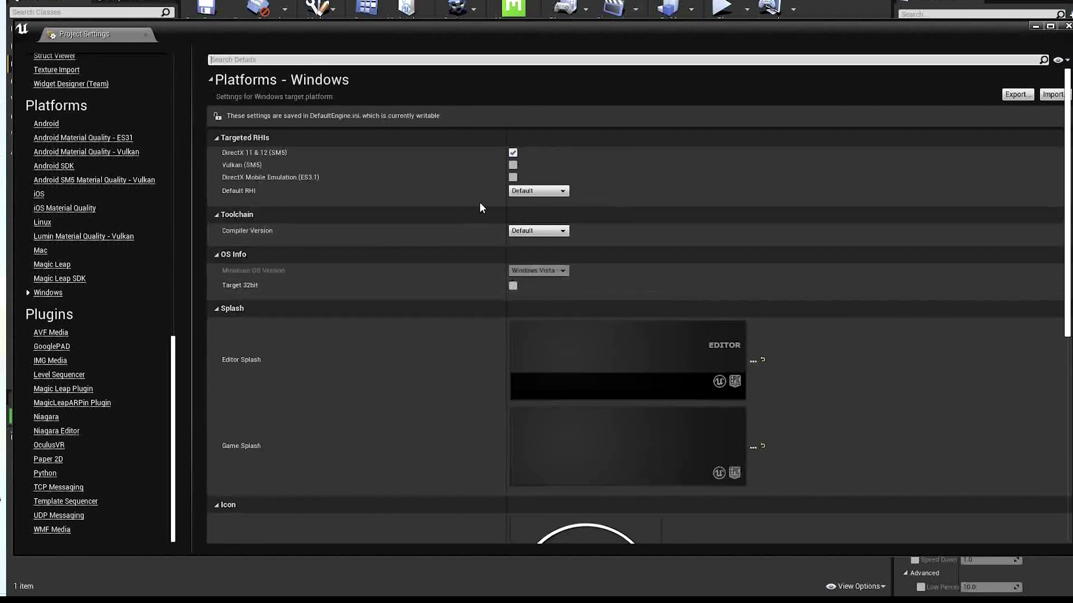
click(563, 191)
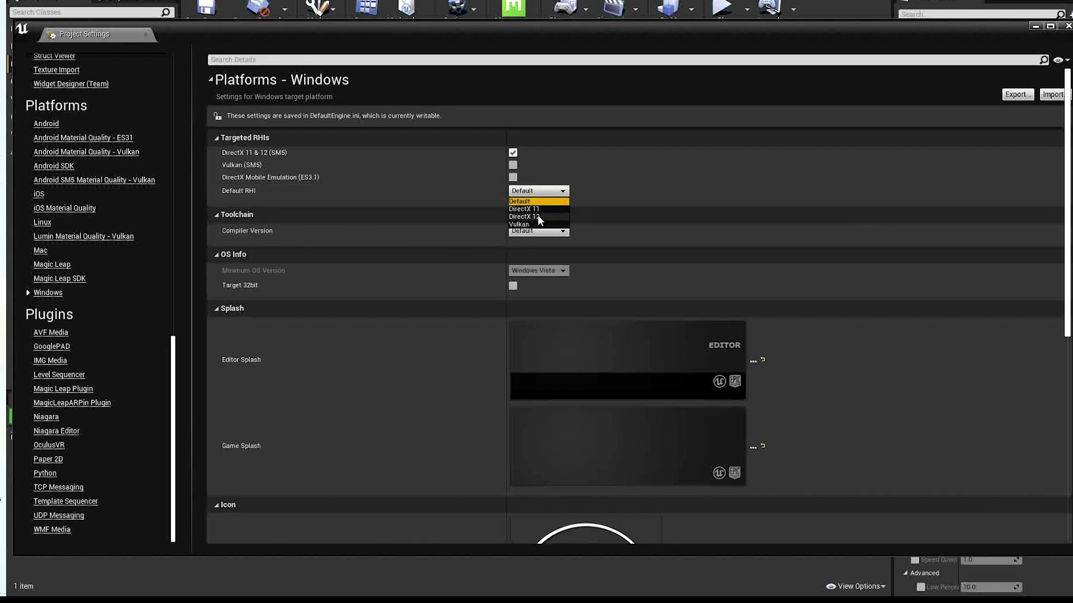
click(539, 218)
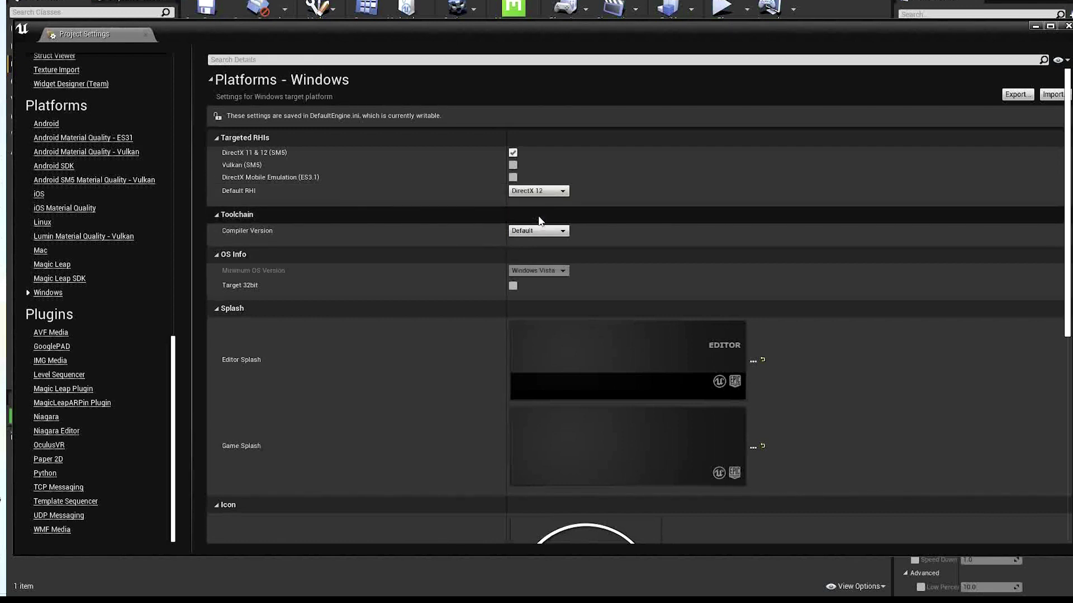
Search all project settings for "ray" and enable Ray Tracing, accepting the automatic skin cache activation
scroll(171, 286, up, 8)
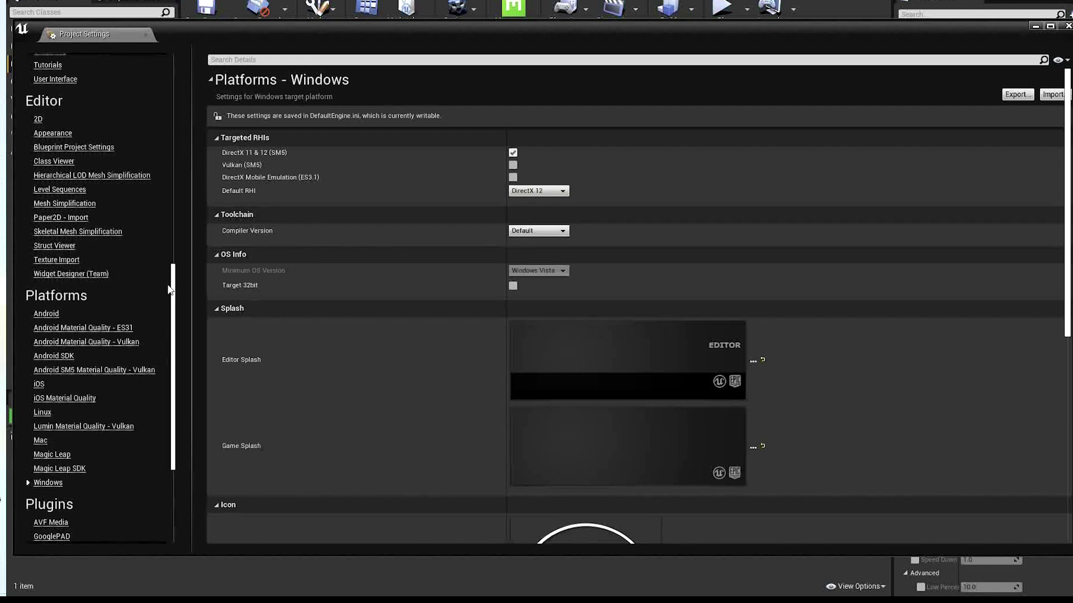
scroll(176, 262, up, 18)
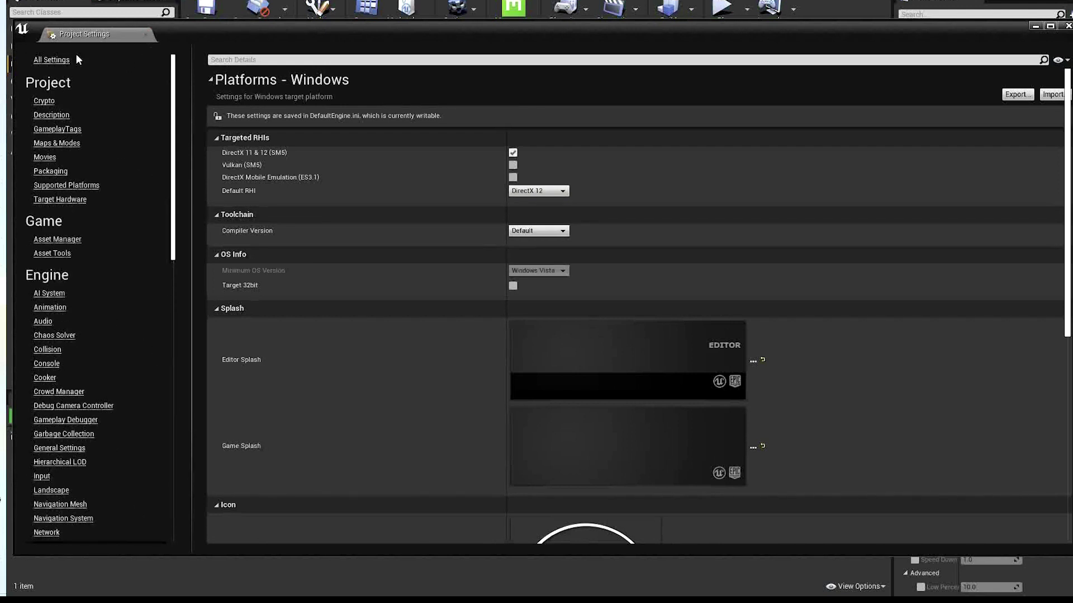
click(77, 56)
click(259, 61)
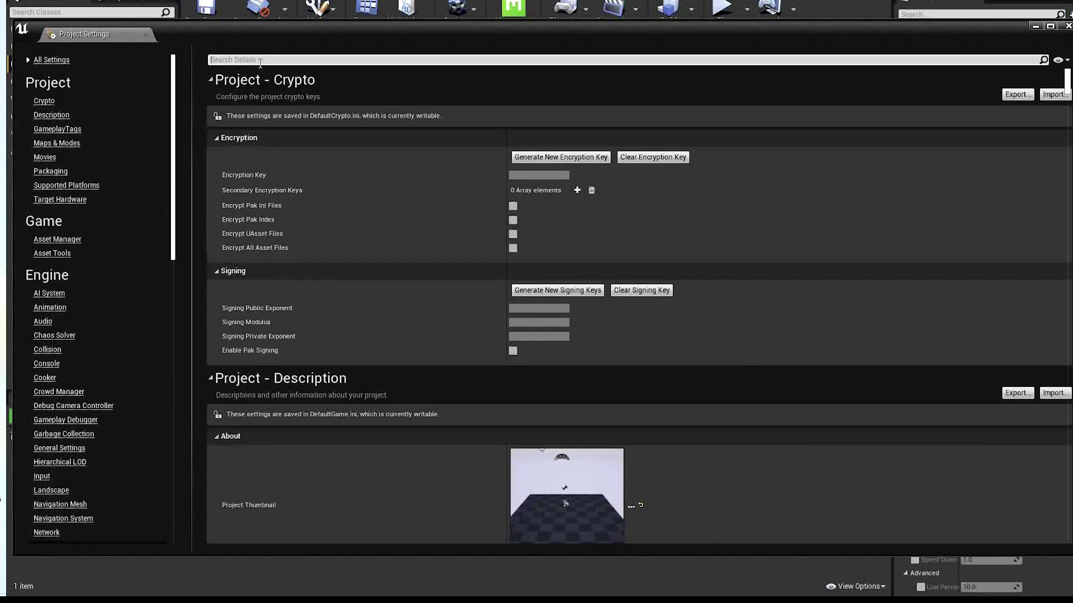
text(ray)
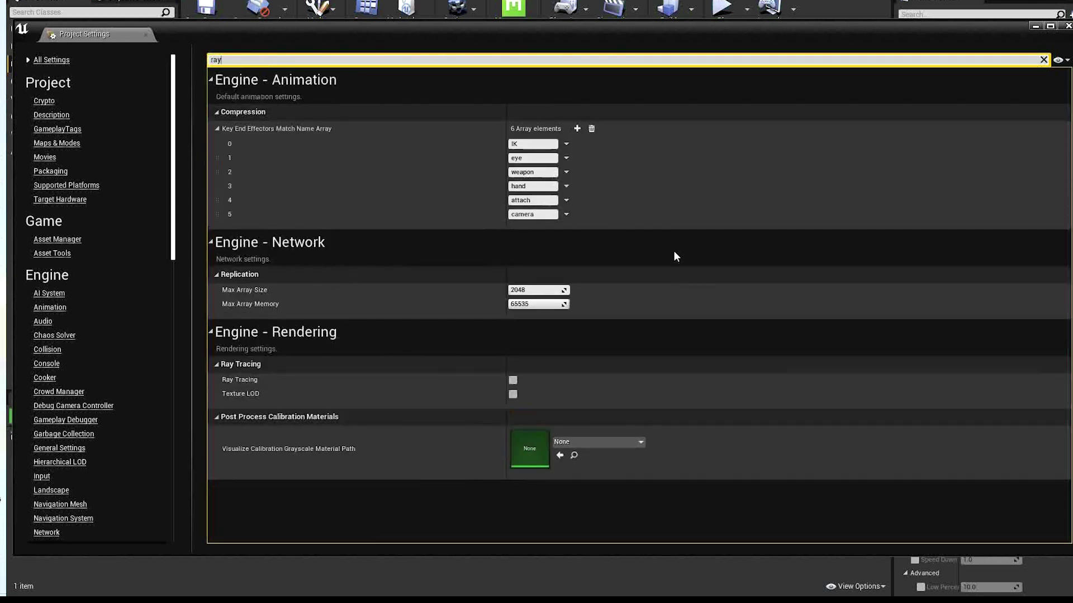
click(513, 380)
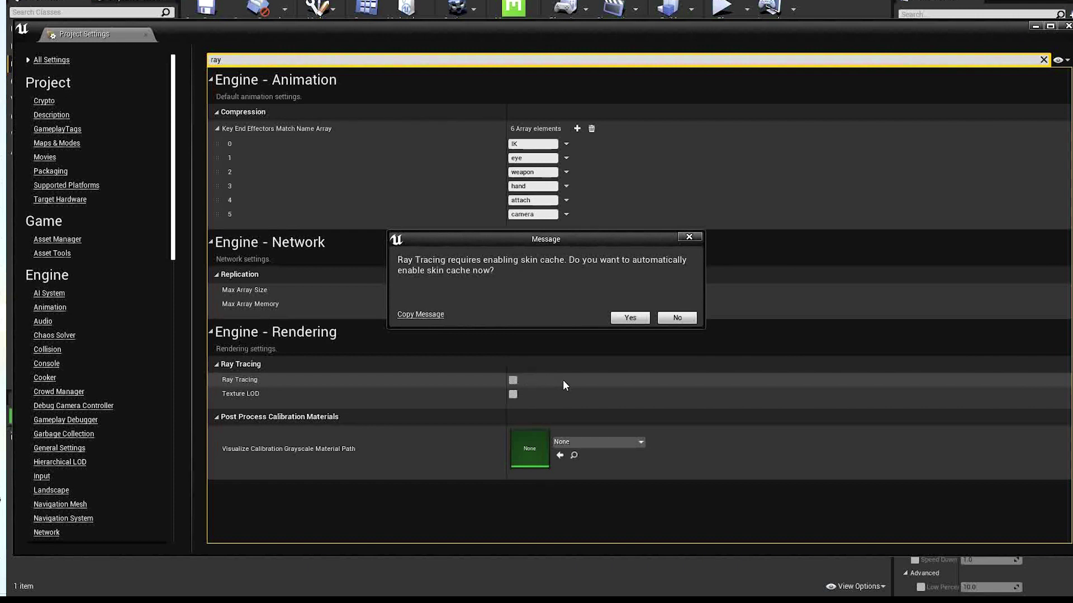
click(637, 321)
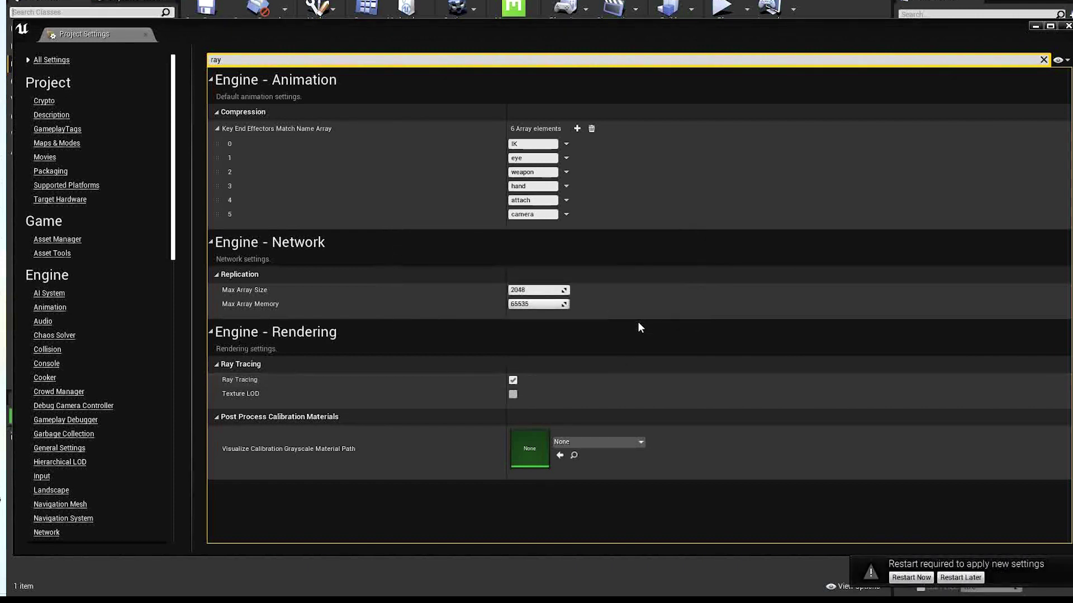
Restart the editor with the untitled level saved as First, and reopen the First level
click(900, 579)
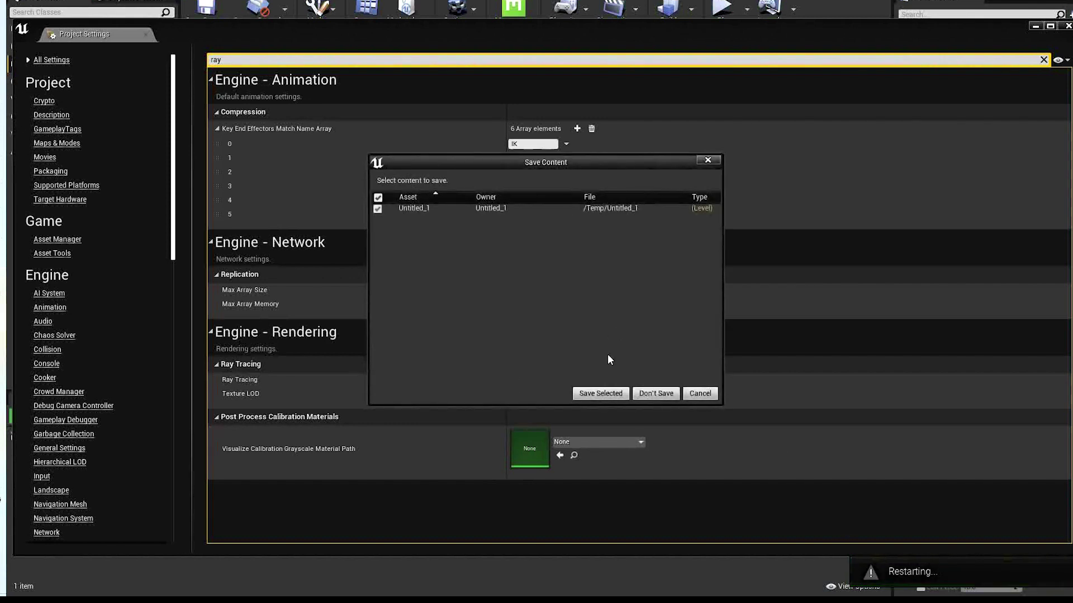
click(602, 393)
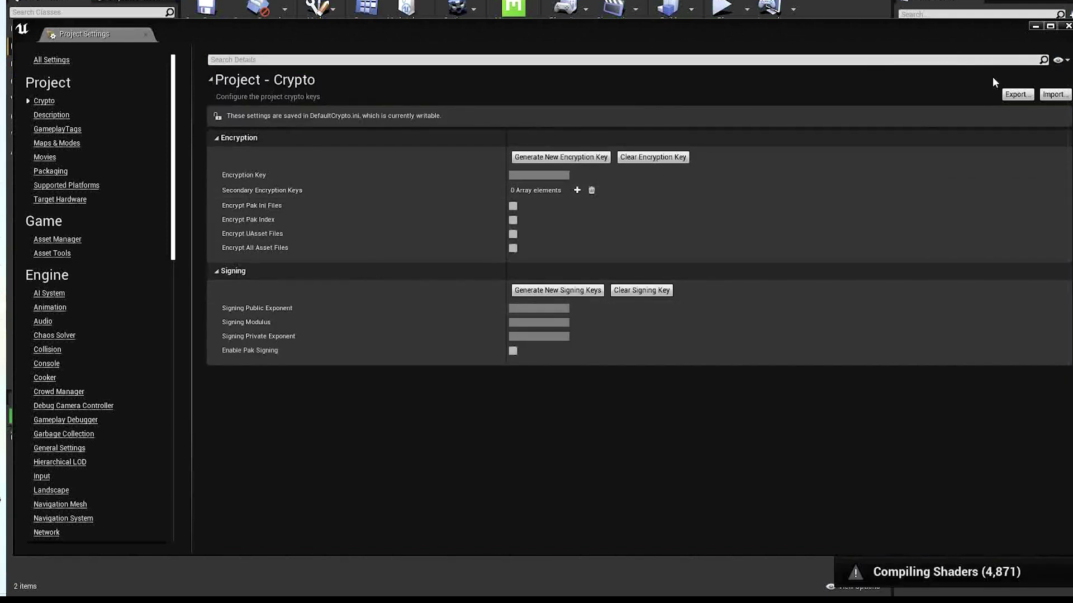
click(1068, 26)
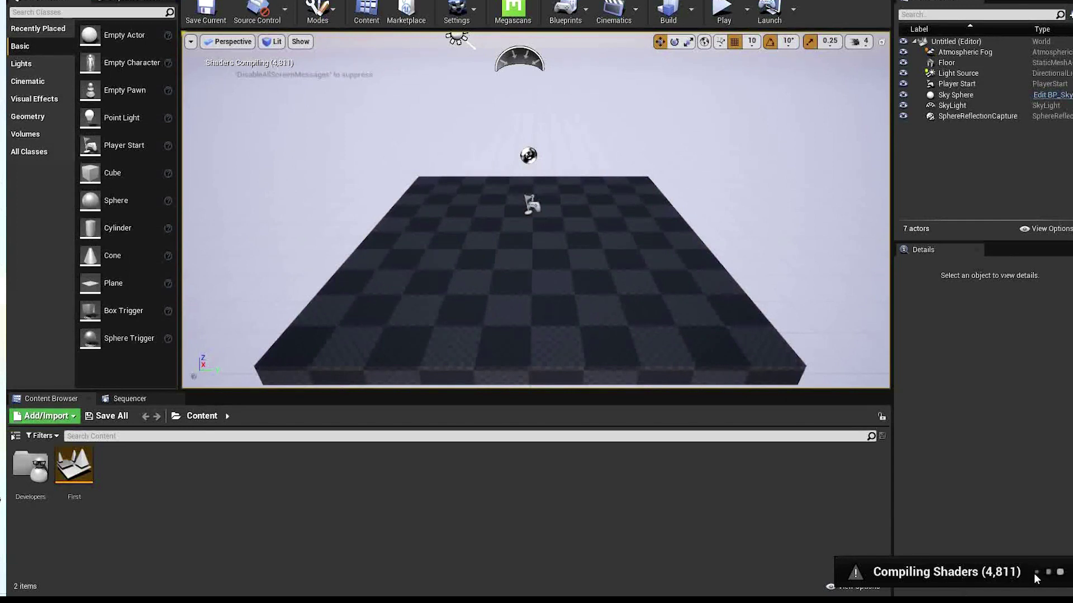
double_click(77, 470)
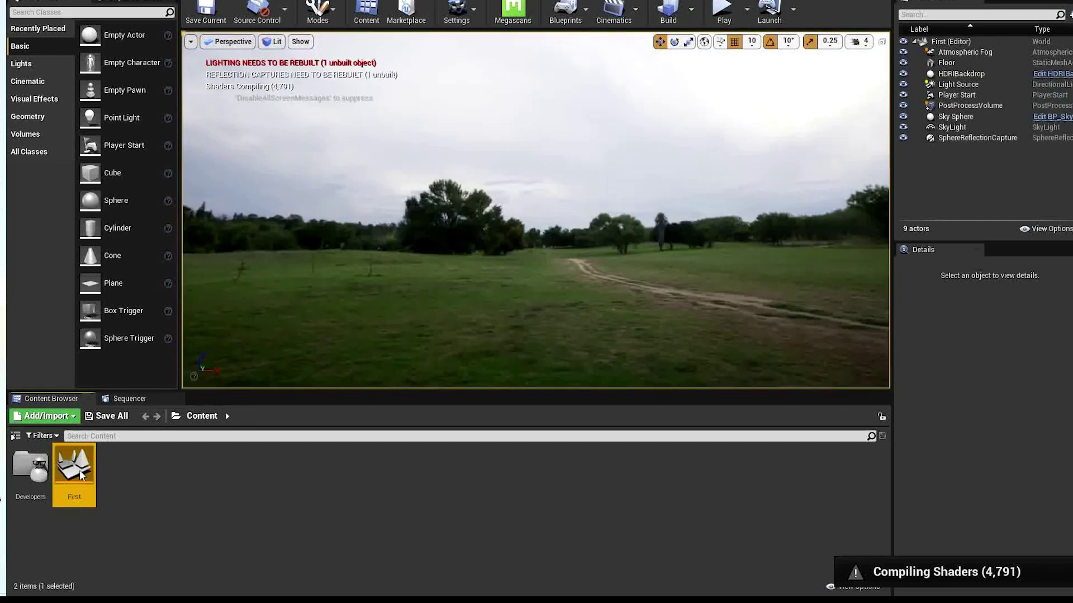
Build only the lighting for the level and allow swarmagent.exe through the firewall on private networks
right_drag(641, 304, 920, 317)
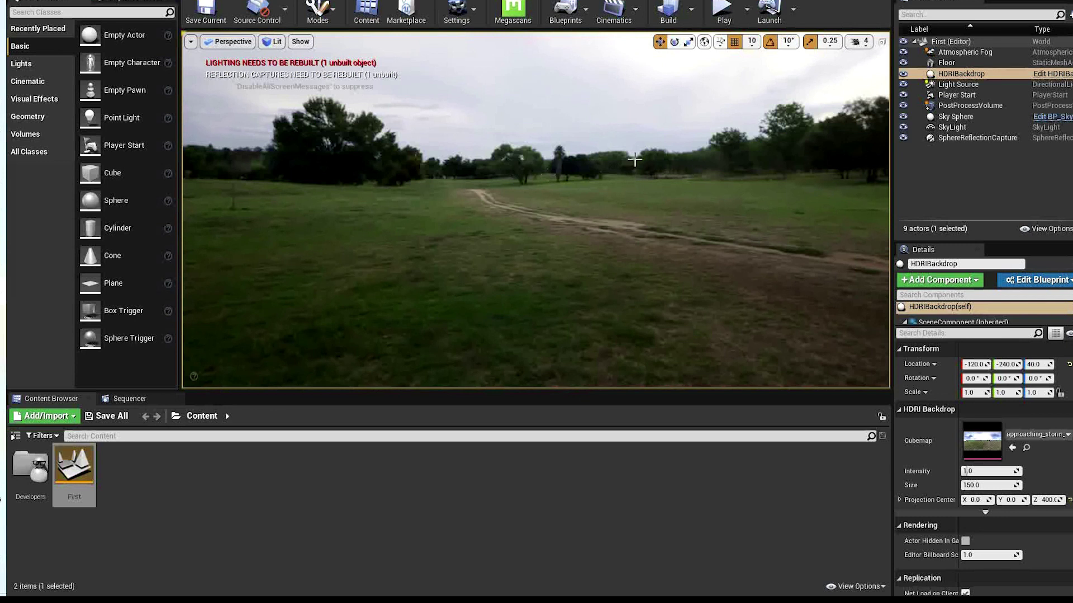
click(692, 9)
mouse_move(714, 52)
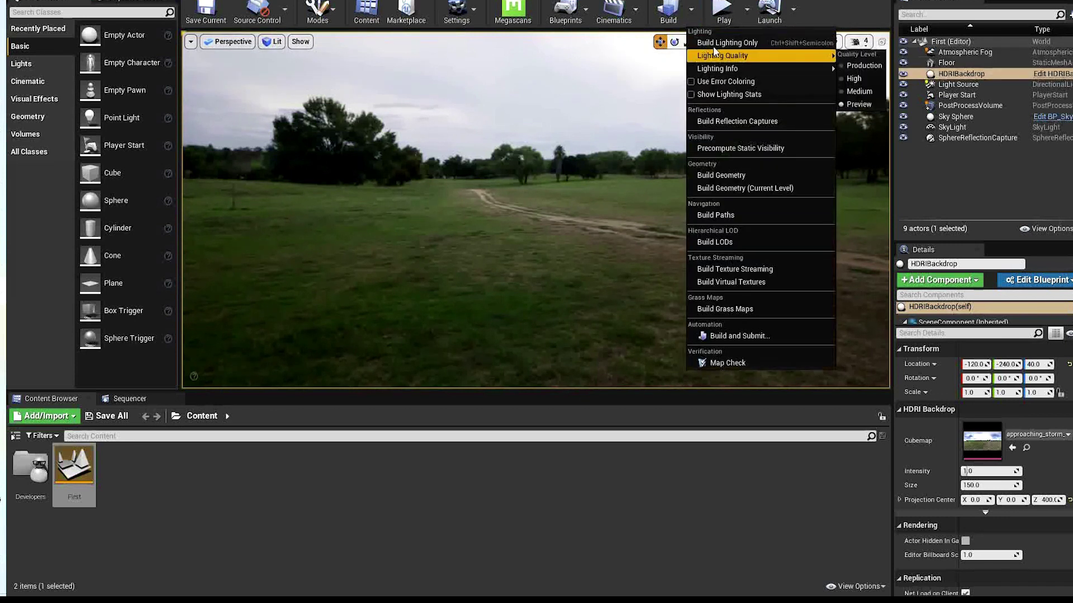
click(769, 47)
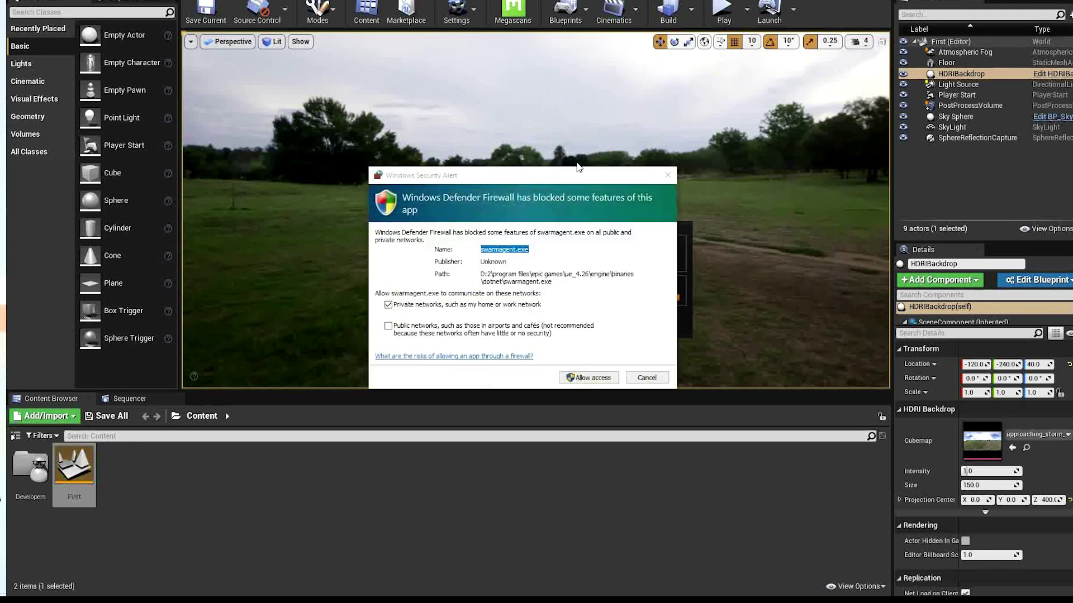
click(590, 380)
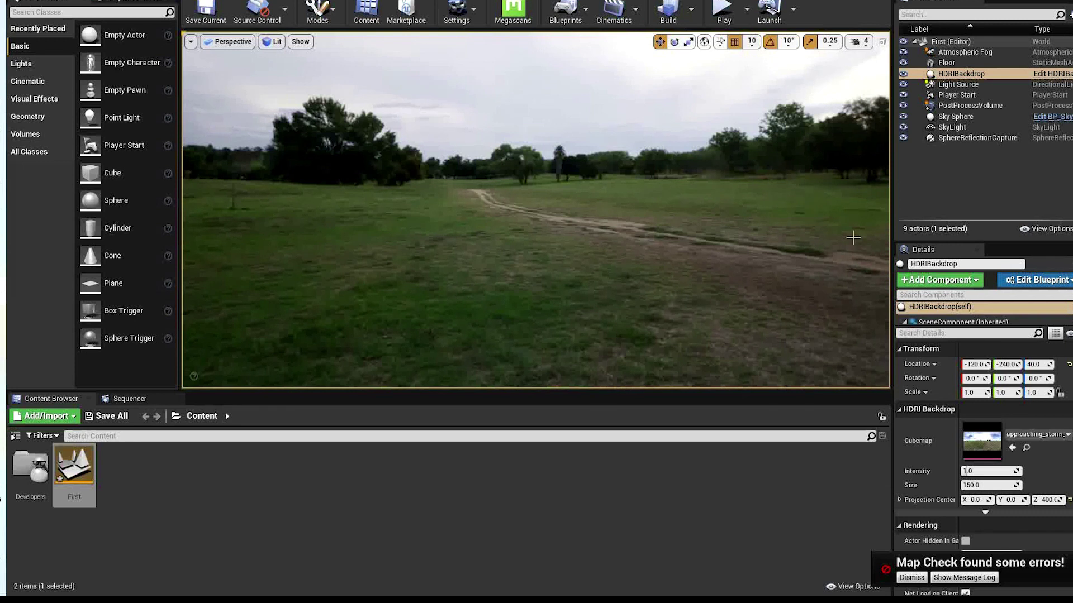
Rotate the Light Source about its Y axis to about 108°
click(960, 85)
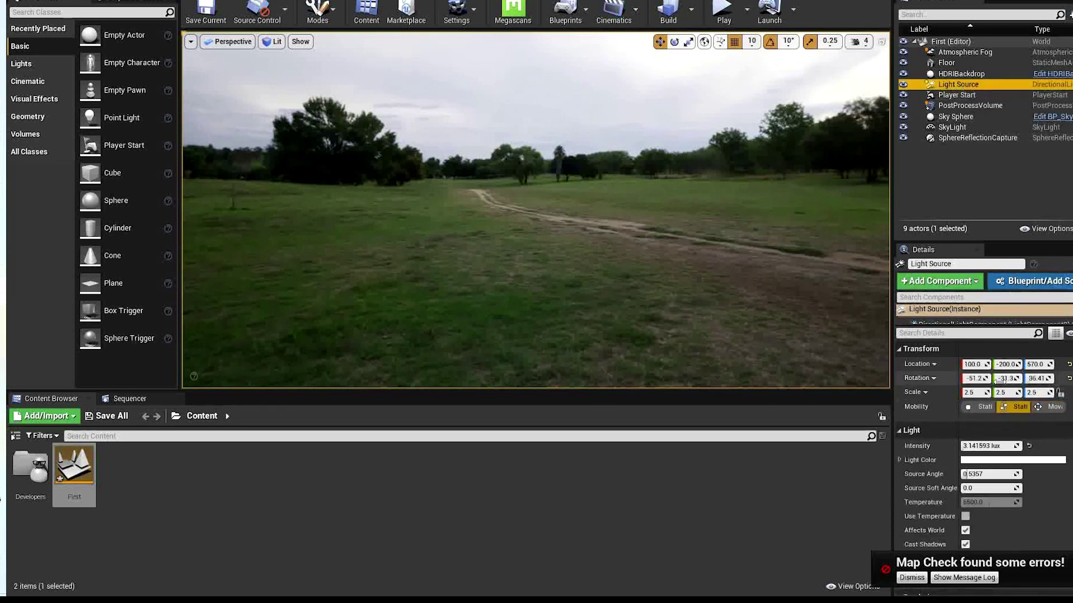
drag(1000, 380, 1008, 378)
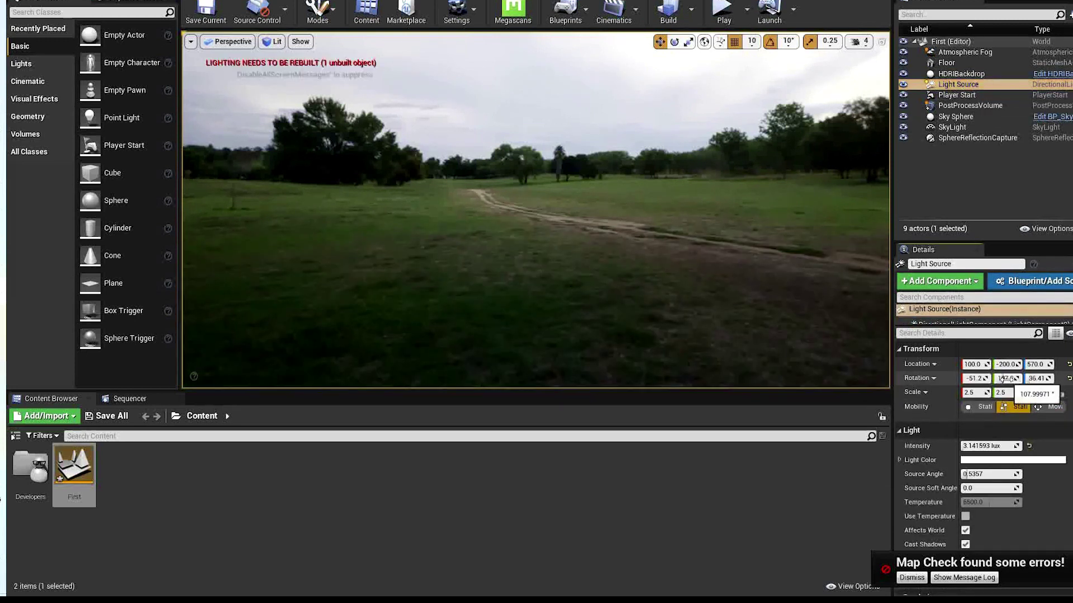
Try raising the HDRIBackdrop to a Z location of 90, and undo the move
click(481, 163)
right_drag(527, 161, 176, 203)
key(s)
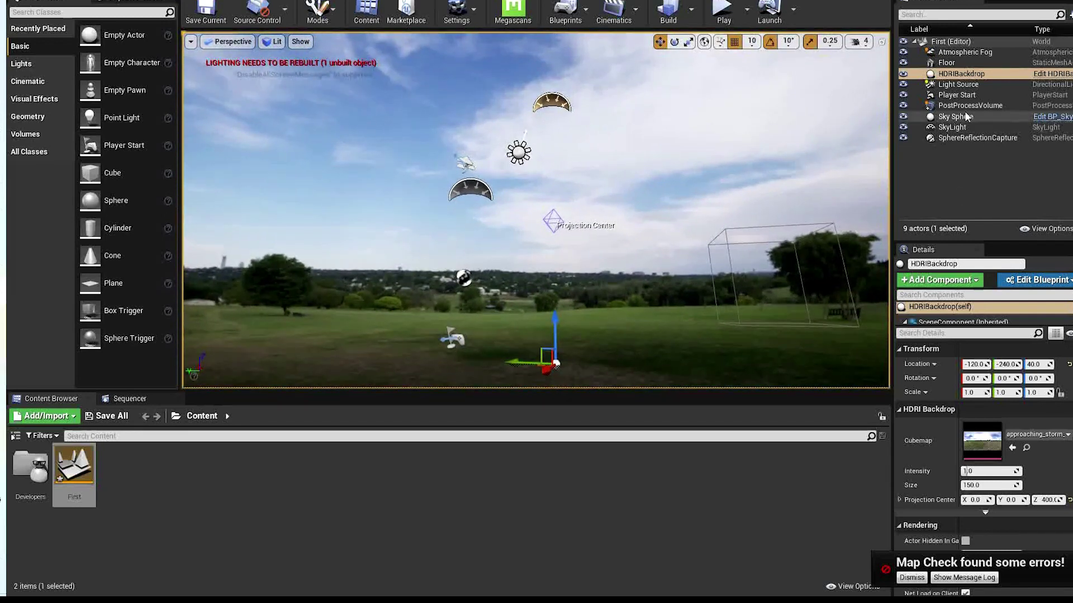
drag(555, 325, 562, 304)
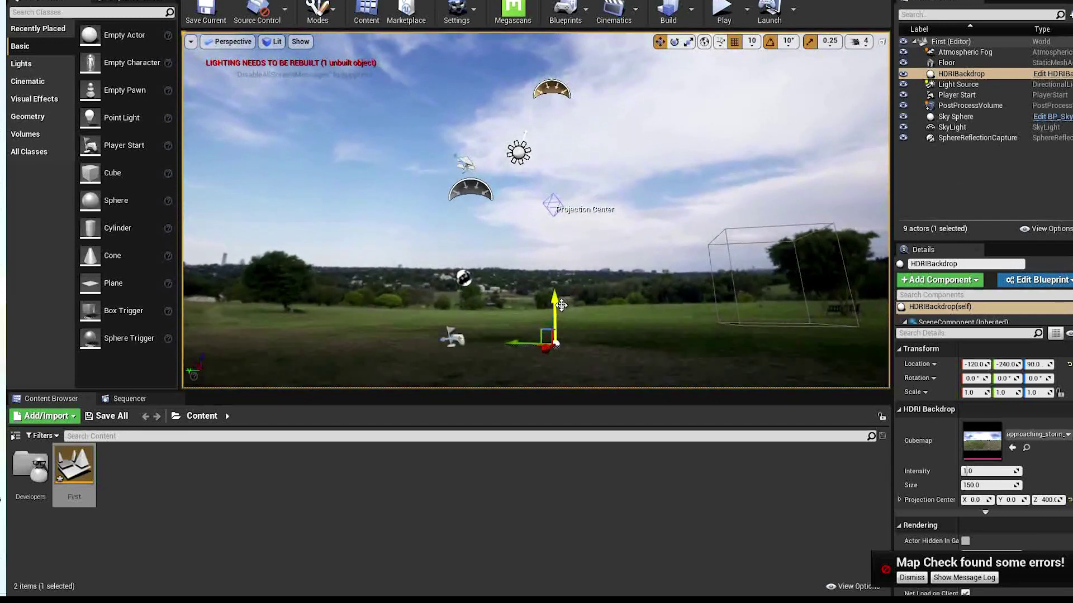
key(ctrl+z)
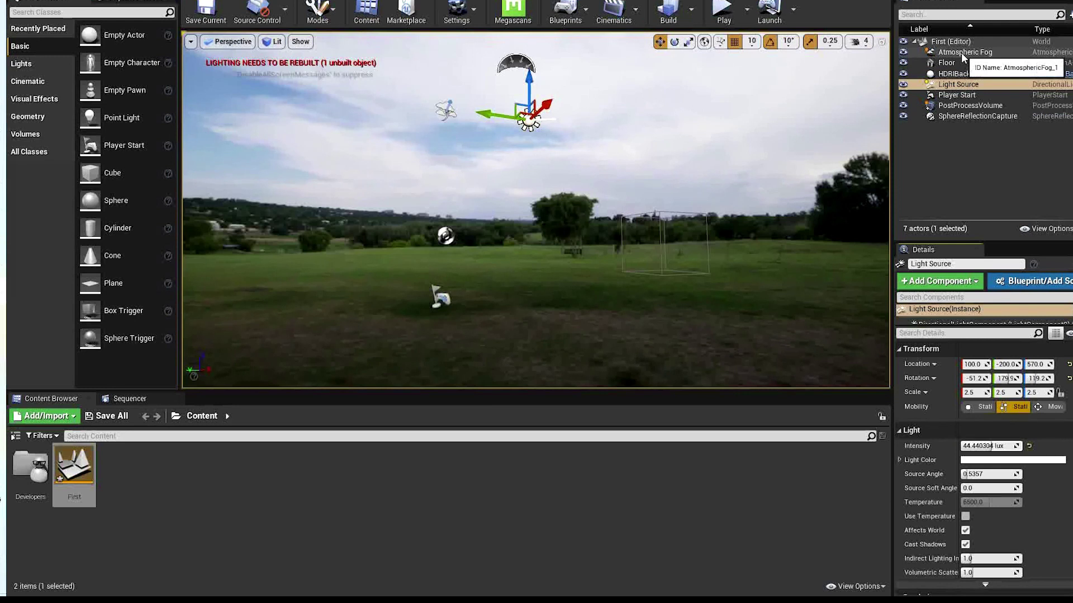
Set the Light Source's mobility to Movable and adjust its Y rotation to about 198°
click(1048, 407)
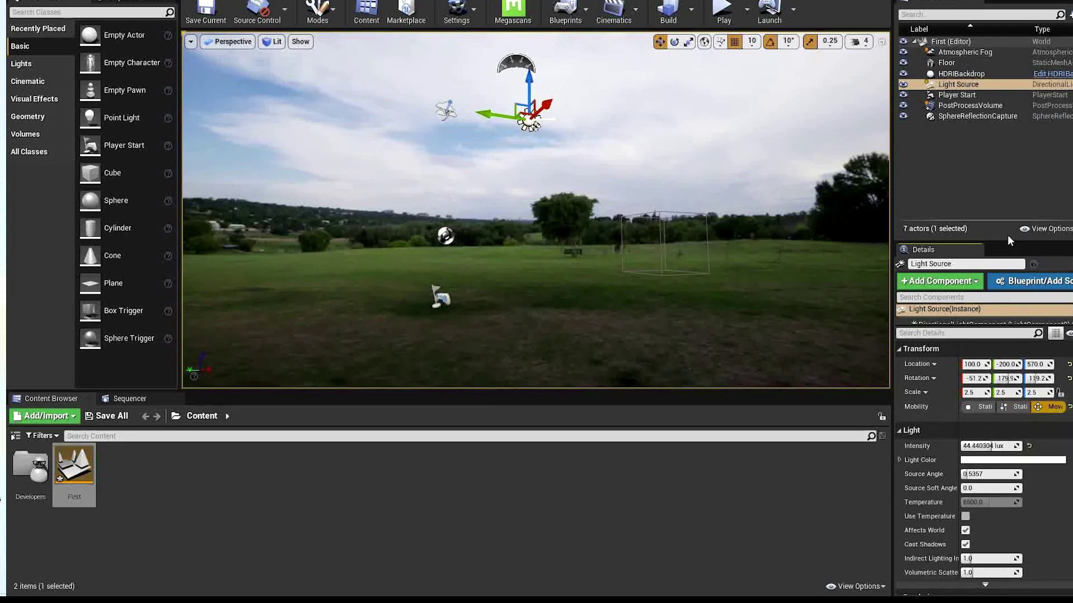
drag(1009, 378, 1027, 385)
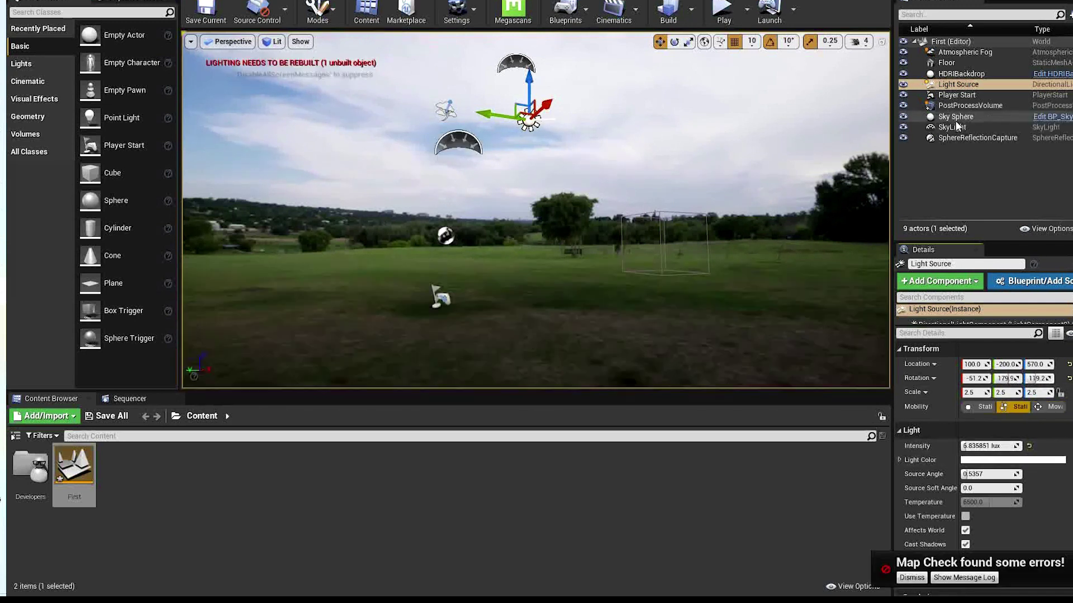
Delete the Sky Sphere and SkyLight actors from the level, and review the map check errors in the message log
click(956, 120)
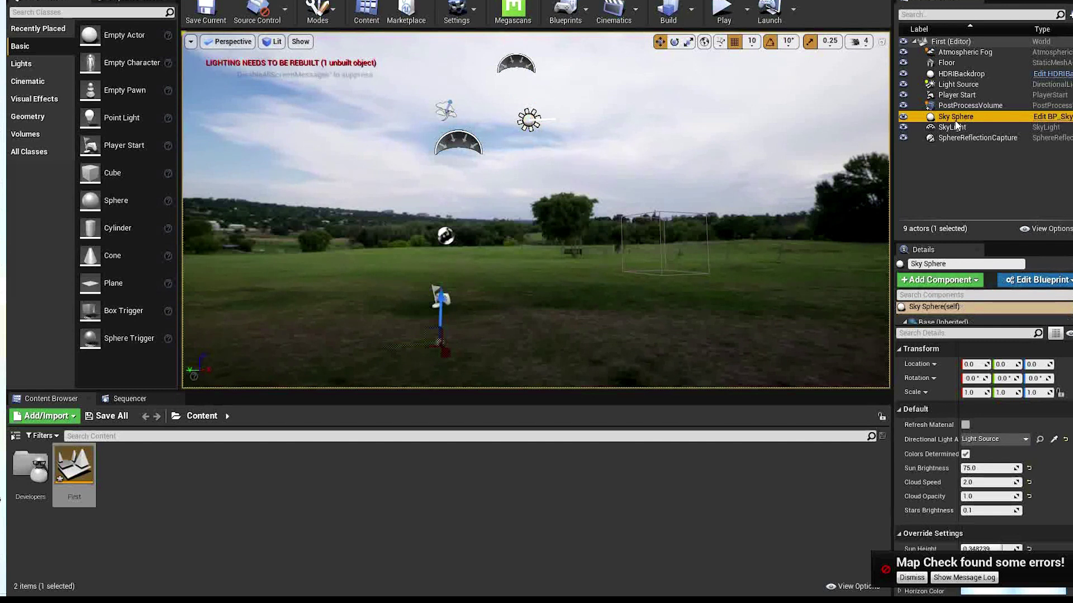
key(Delete)
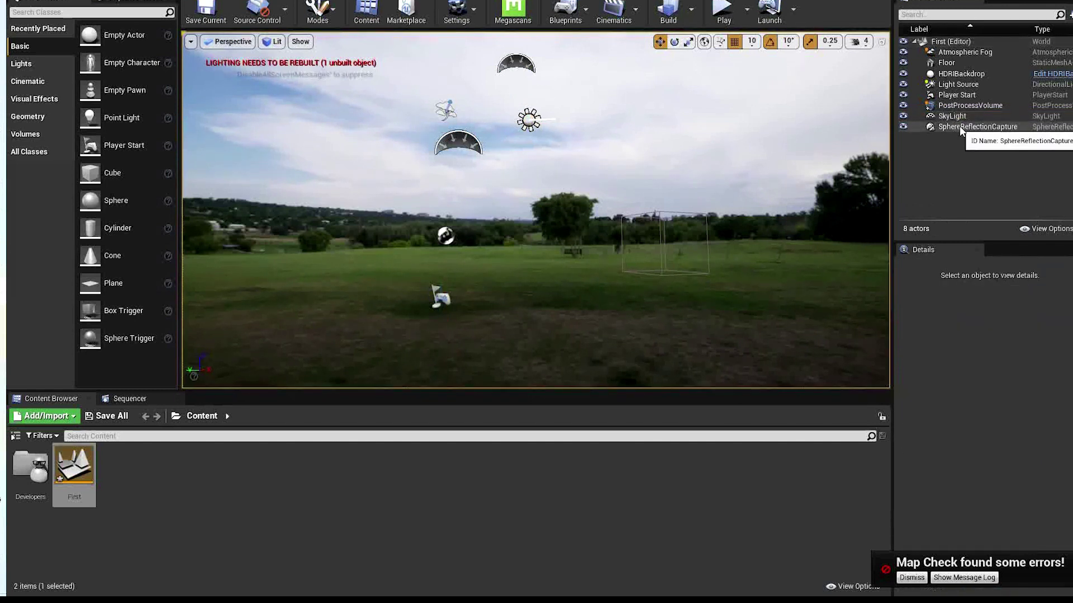
click(960, 126)
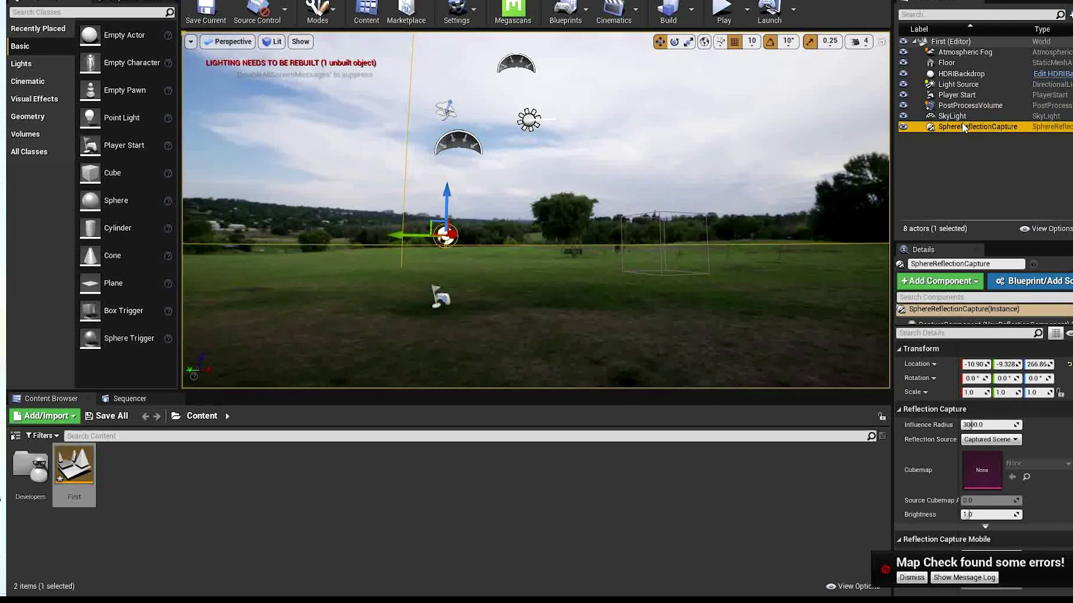
click(961, 116)
key(Delete)
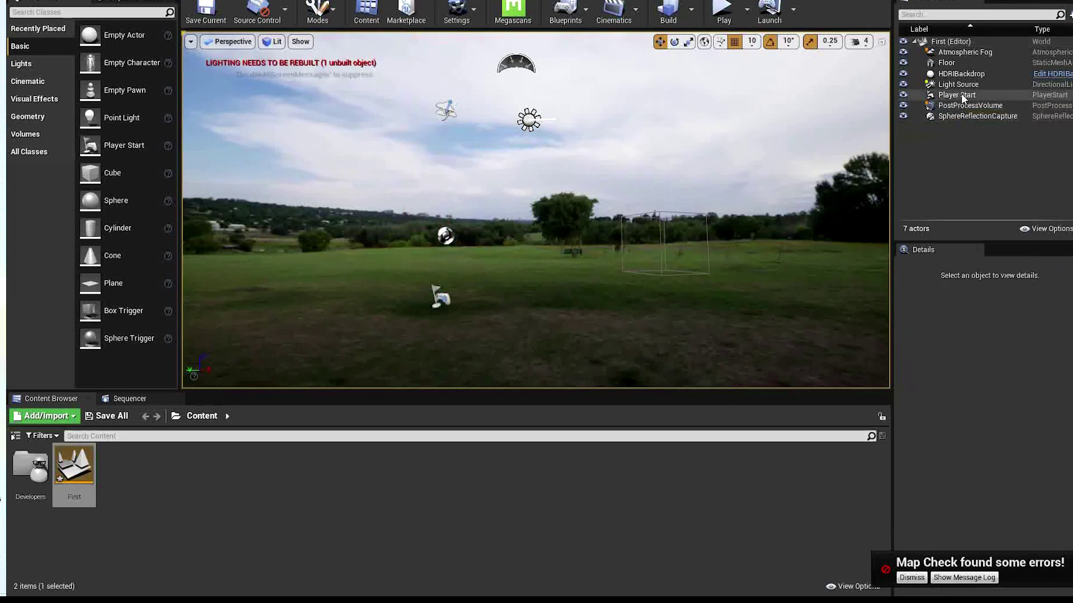
click(951, 579)
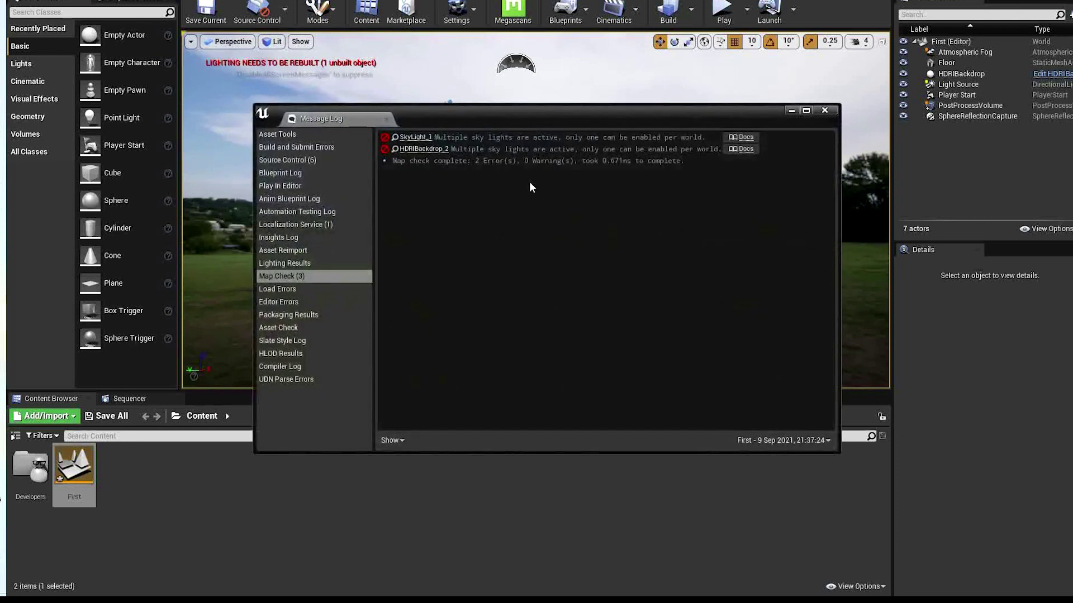
click(829, 109)
Set the Light Source's intensity to about 19.9 lux
click(951, 85)
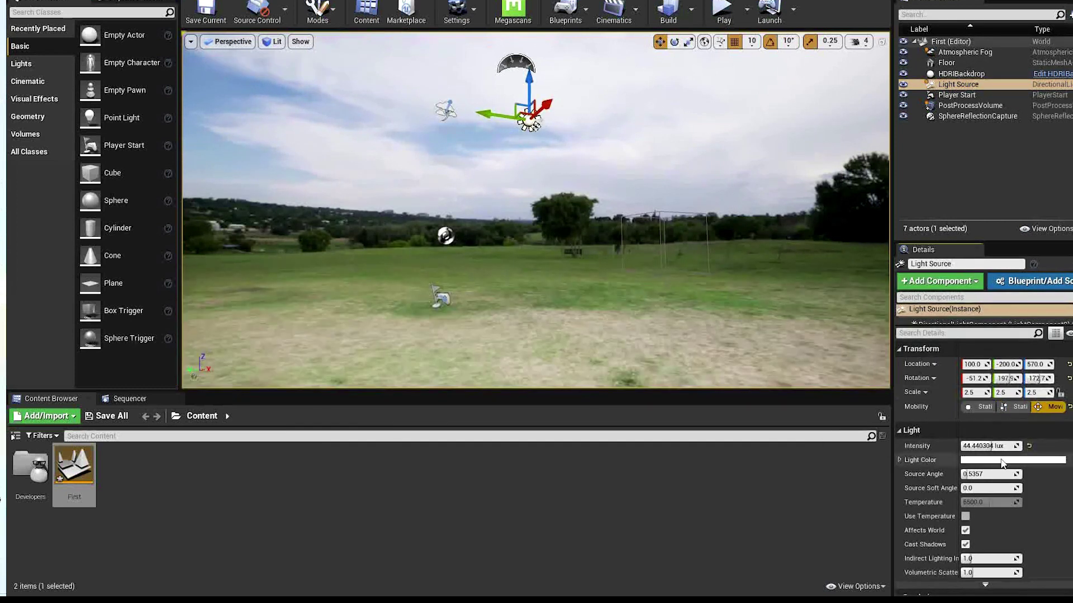
drag(992, 446, 973, 447)
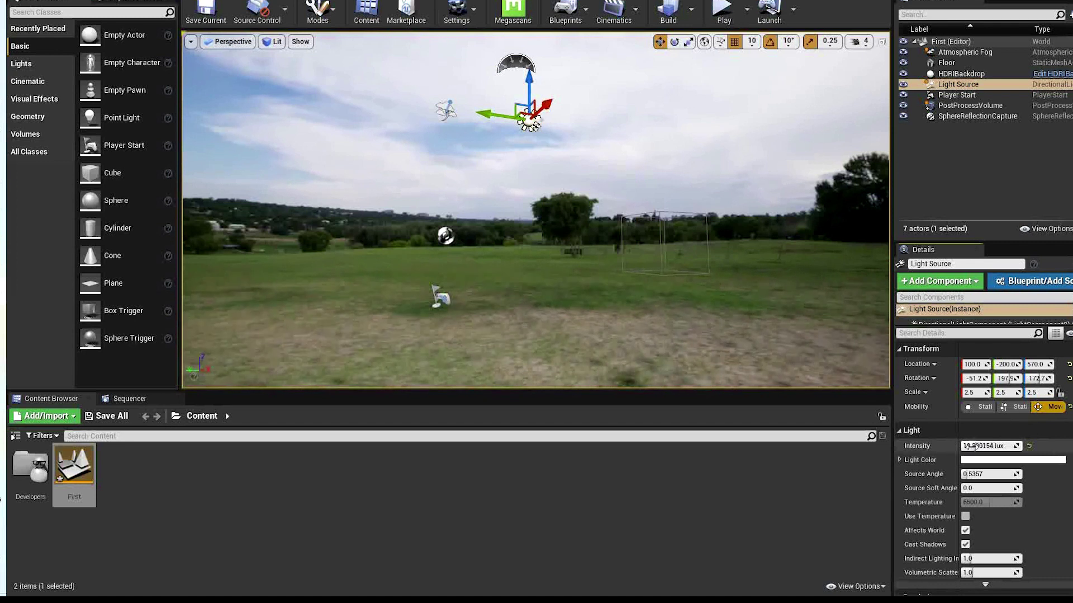
right_drag(665, 206, 795, 364)
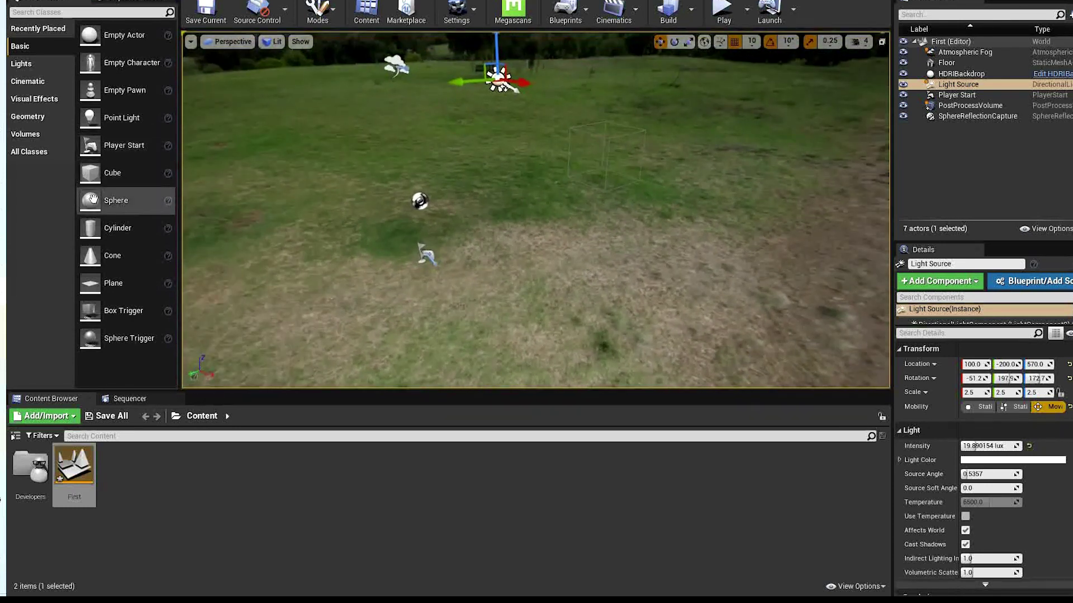
Place a basic Cube in the level and lower it onto the ground at location 410, -230, 90
drag(104, 173, 549, 196)
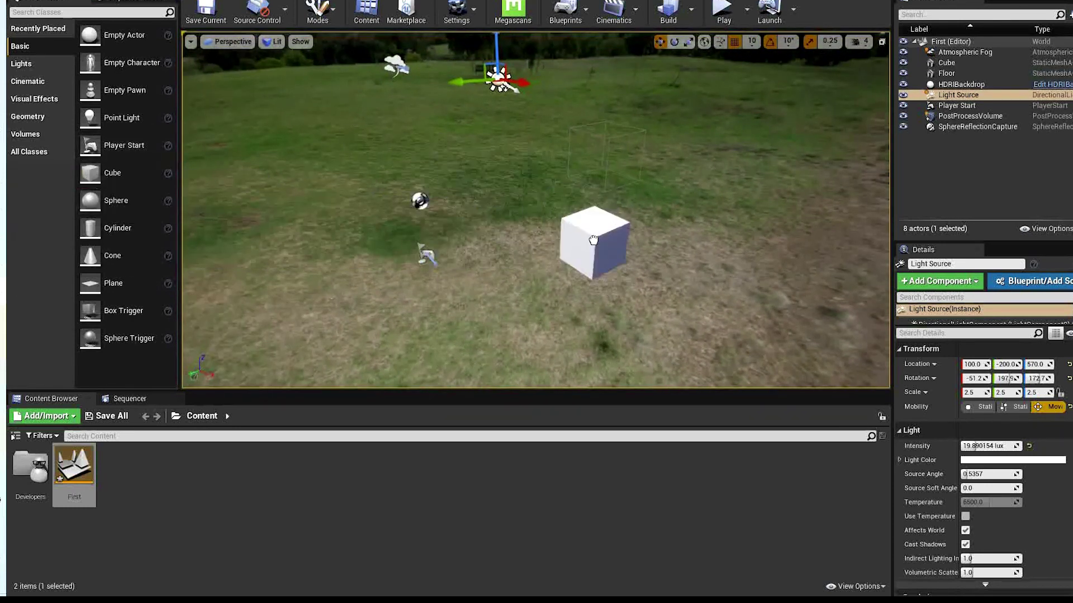
drag(592, 240, 593, 240)
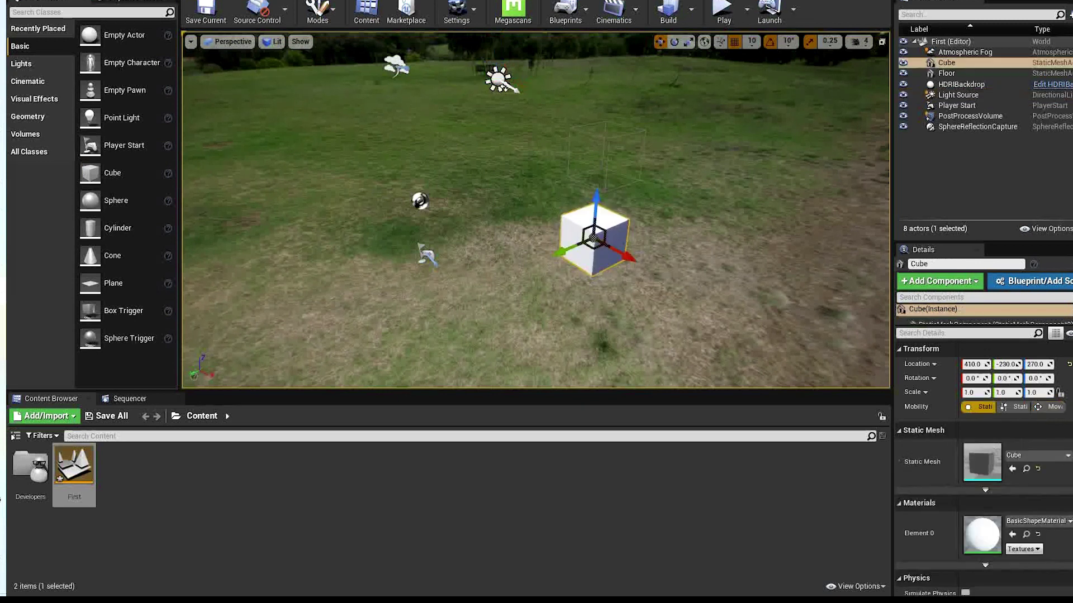
right_drag(651, 251, 721, 285)
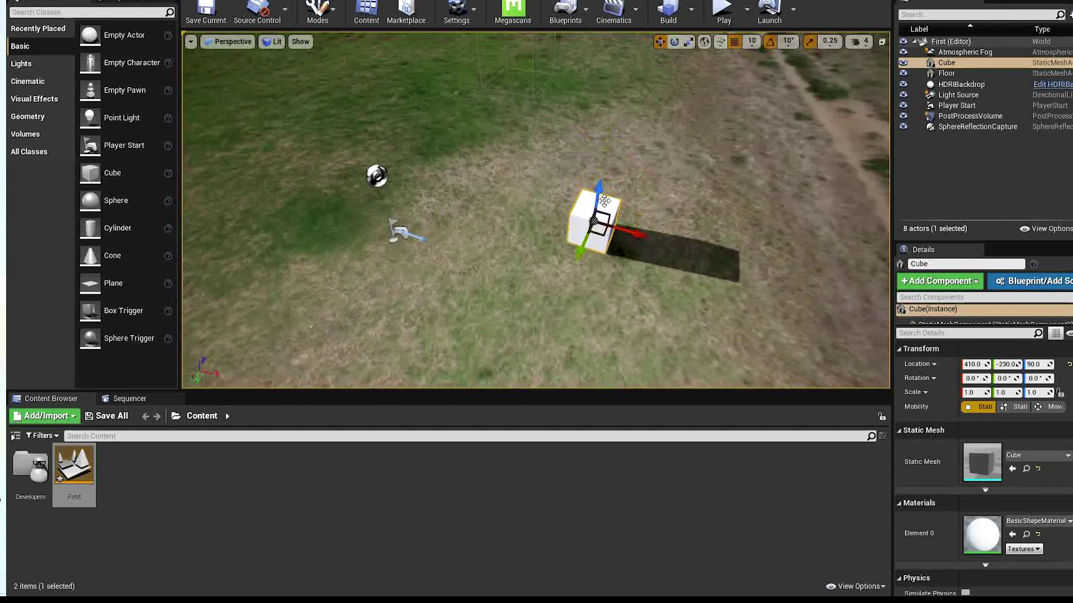
right_drag(604, 200, 613, 83)
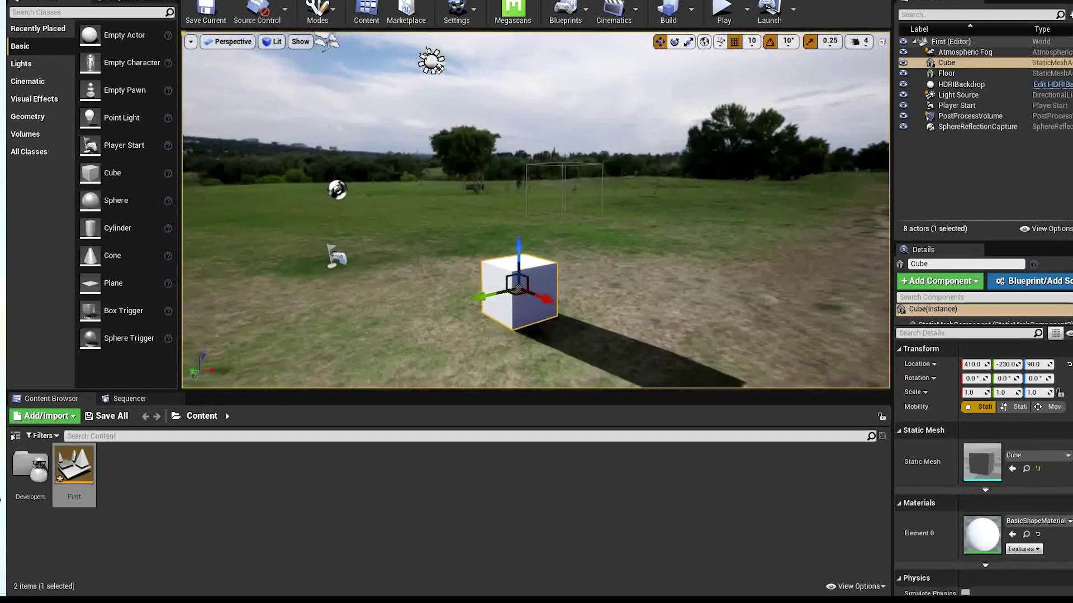
Rotate the Light Source to about 127.3, 313.5, 409.1 and move it to location 20, -190, 580
click(431, 61)
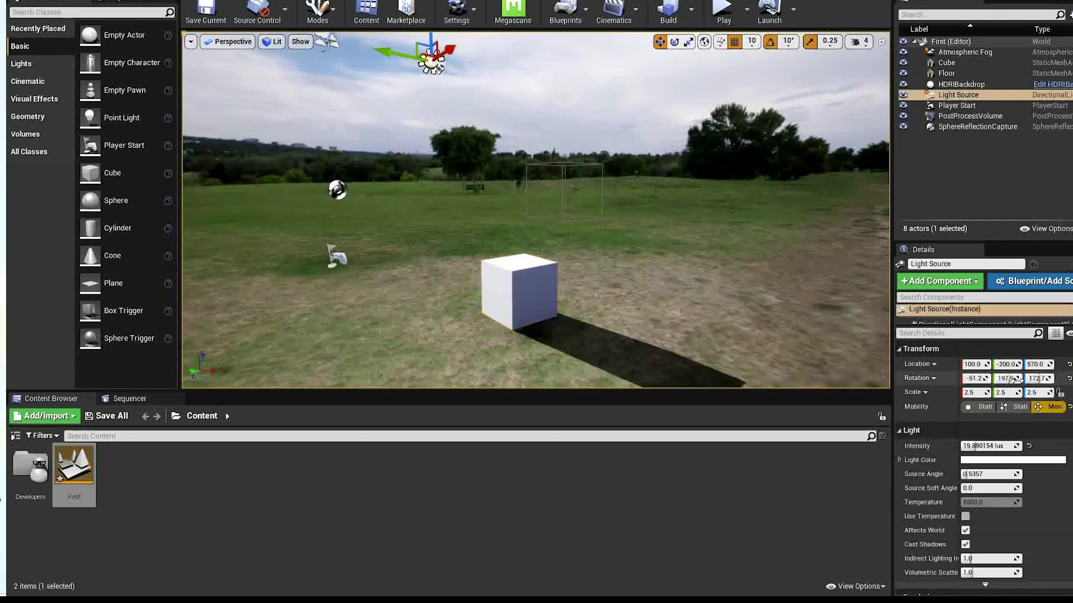
drag(1007, 379, 1038, 389)
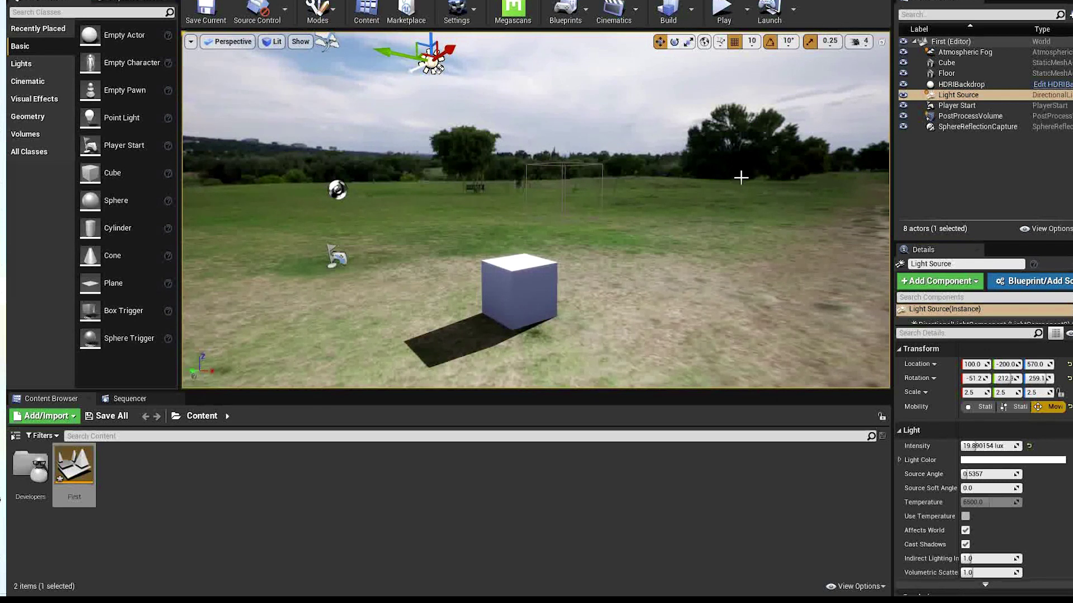
key(e)
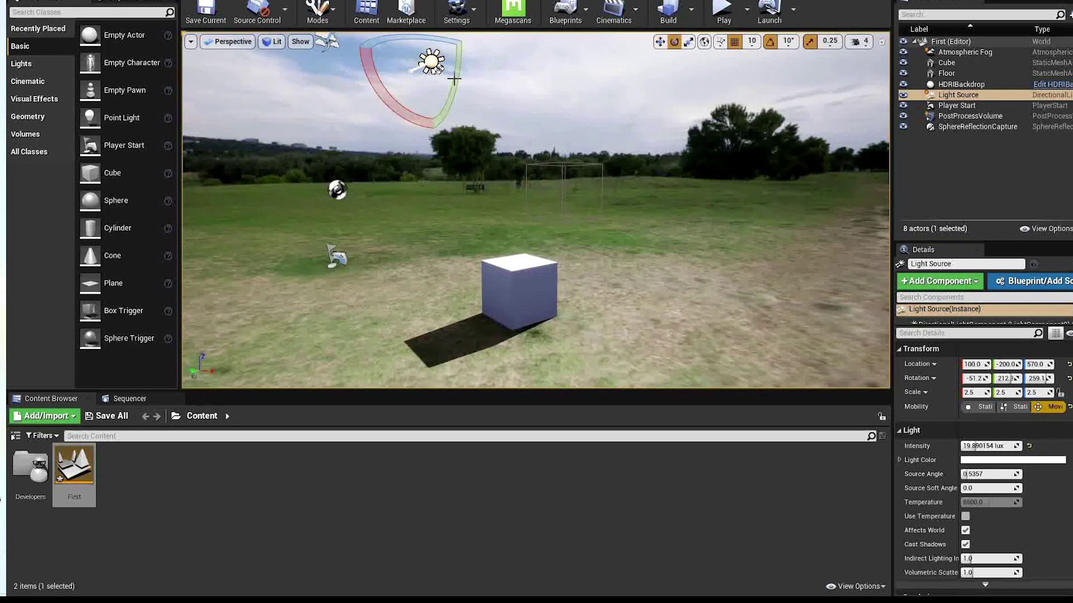
drag(454, 79, 365, 131)
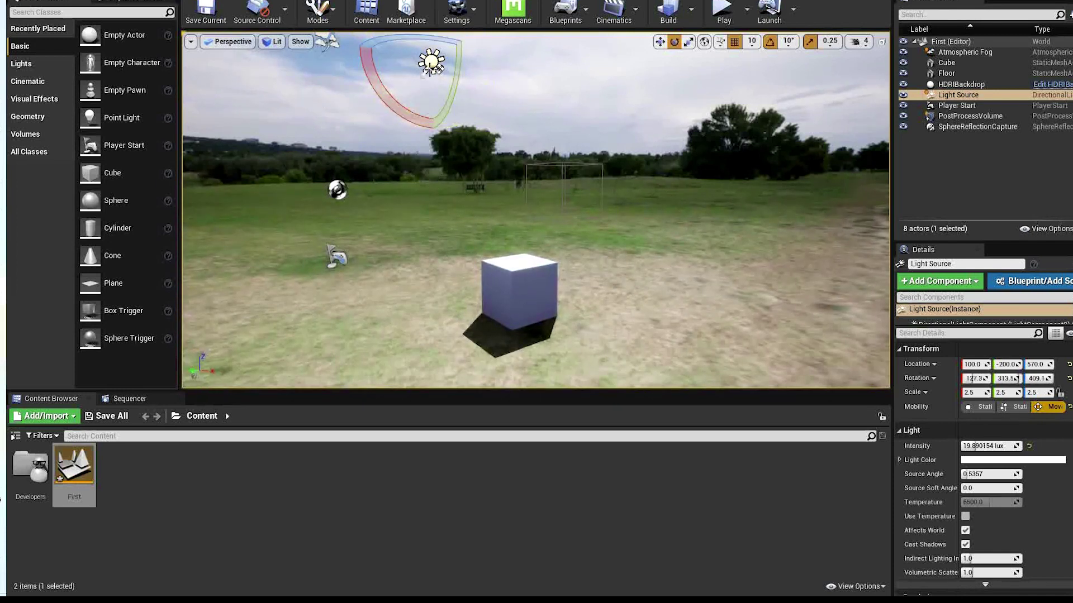
key(w)
drag(446, 53, 416, 61)
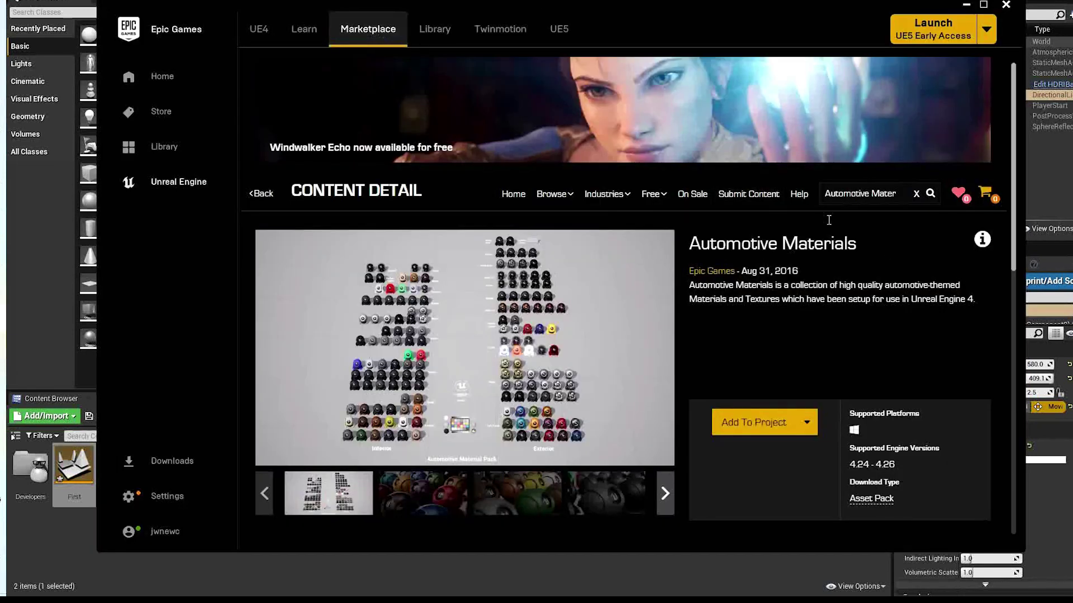
In the Epic Games Launcher, add the Automotive Materials pack to the FirstUnreal project
scroll(473, 333, down, 3)
scroll(473, 333, up, 3)
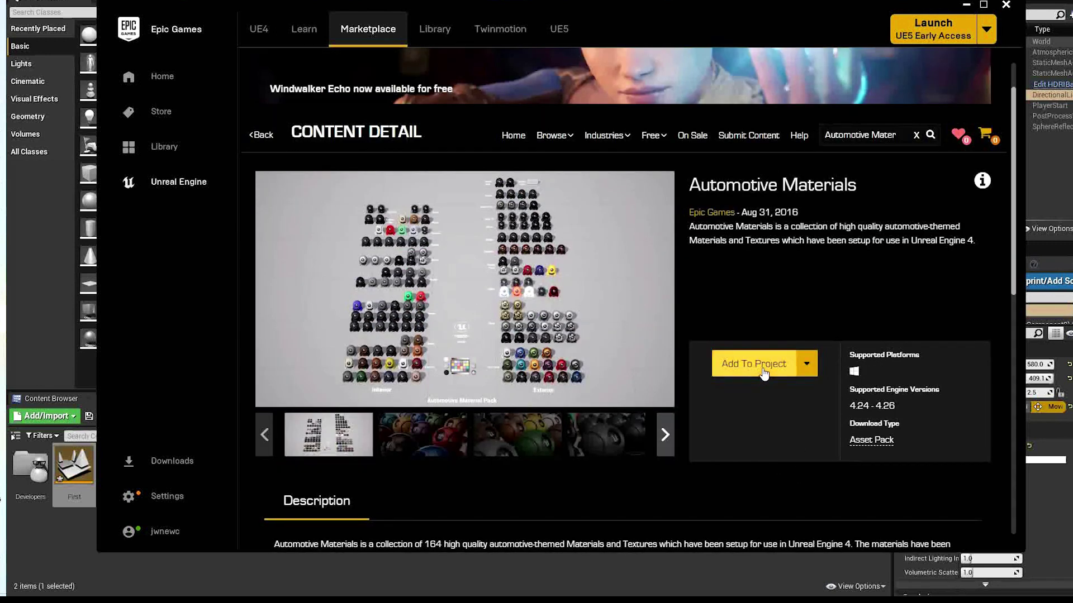
click(754, 365)
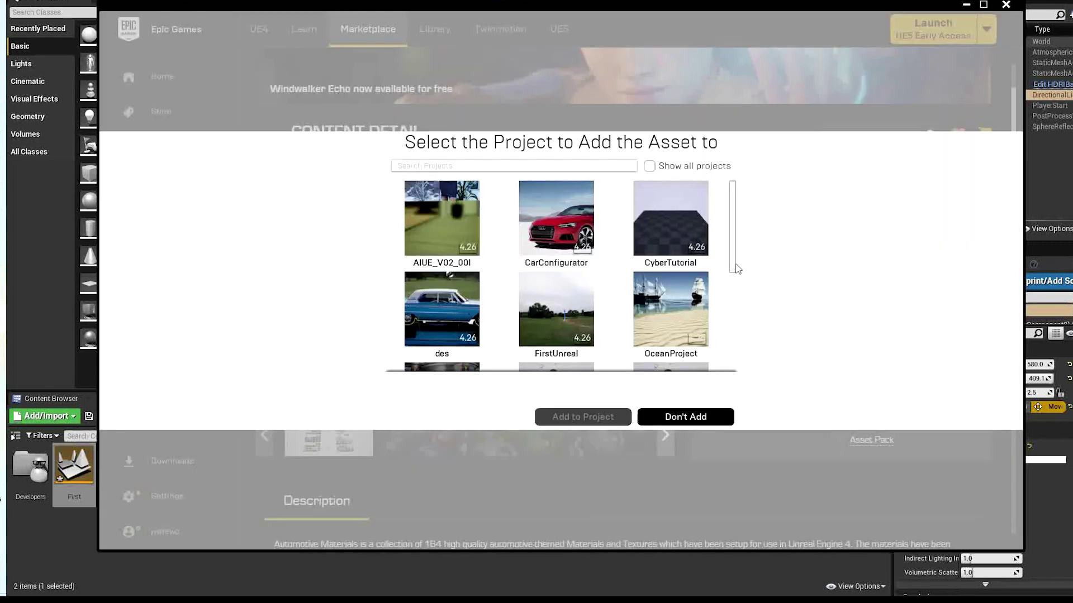
drag(735, 264, 740, 295)
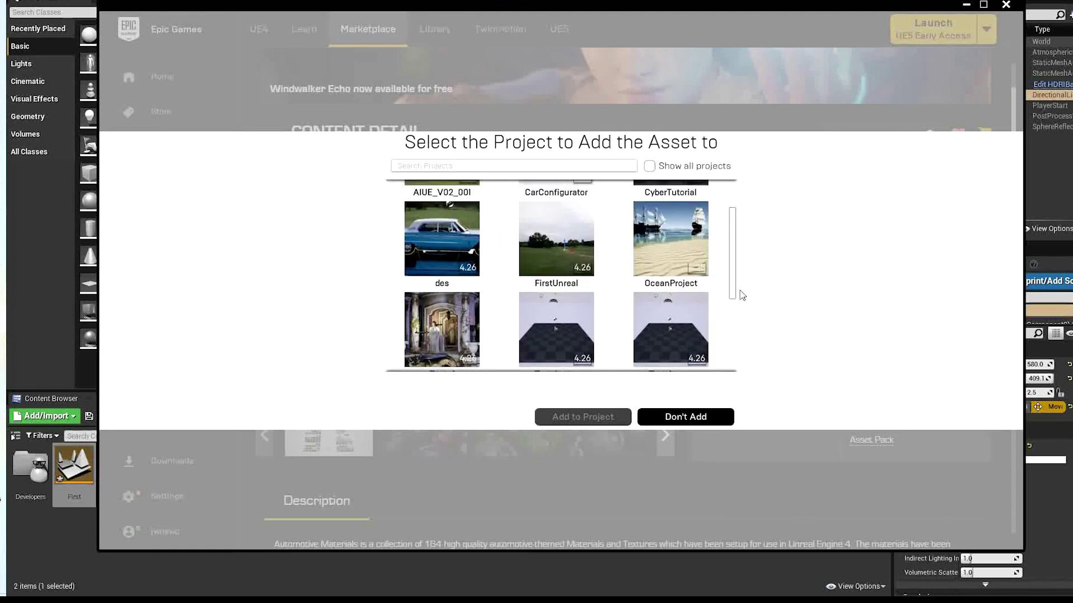
click(552, 248)
click(592, 413)
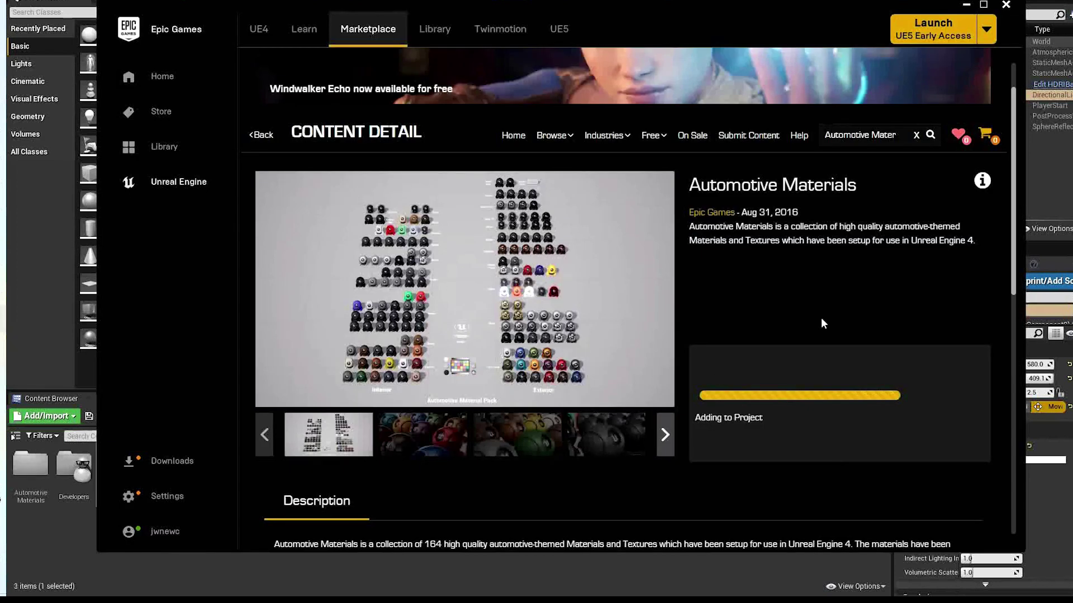
scroll(844, 428, down, 1)
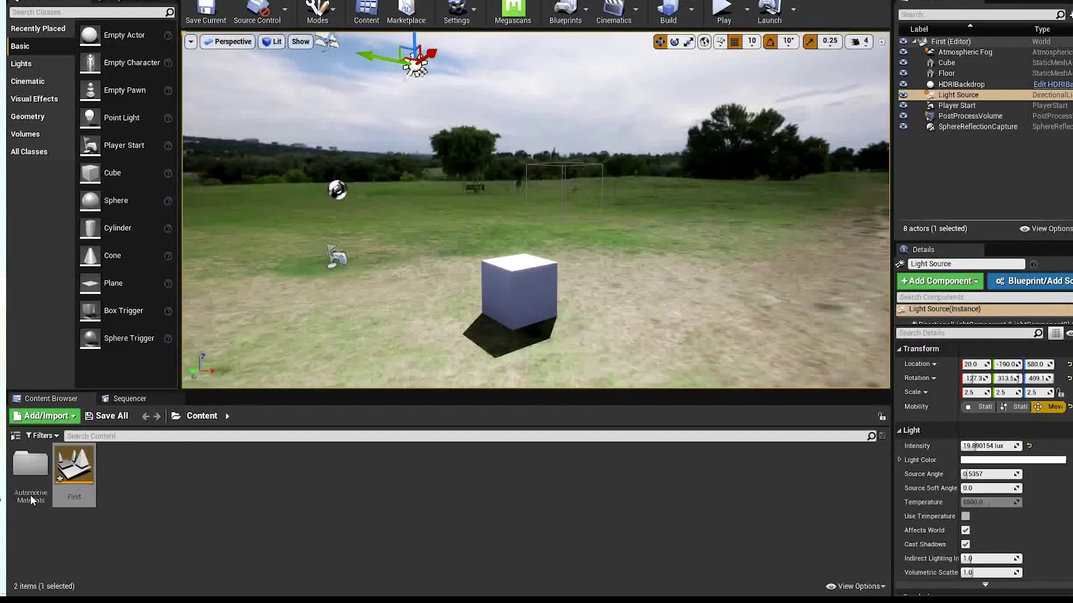
Back in the Unreal Editor, open the AutomotiveMaterials folder's Materials > Exterior > Metal subfolder
double_click(34, 499)
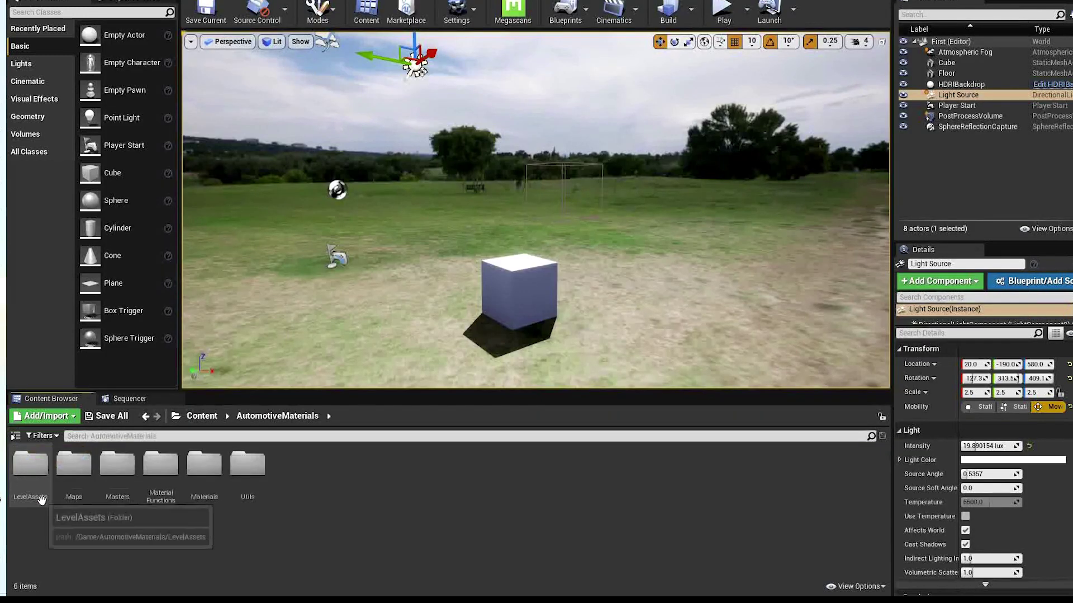
double_click(203, 493)
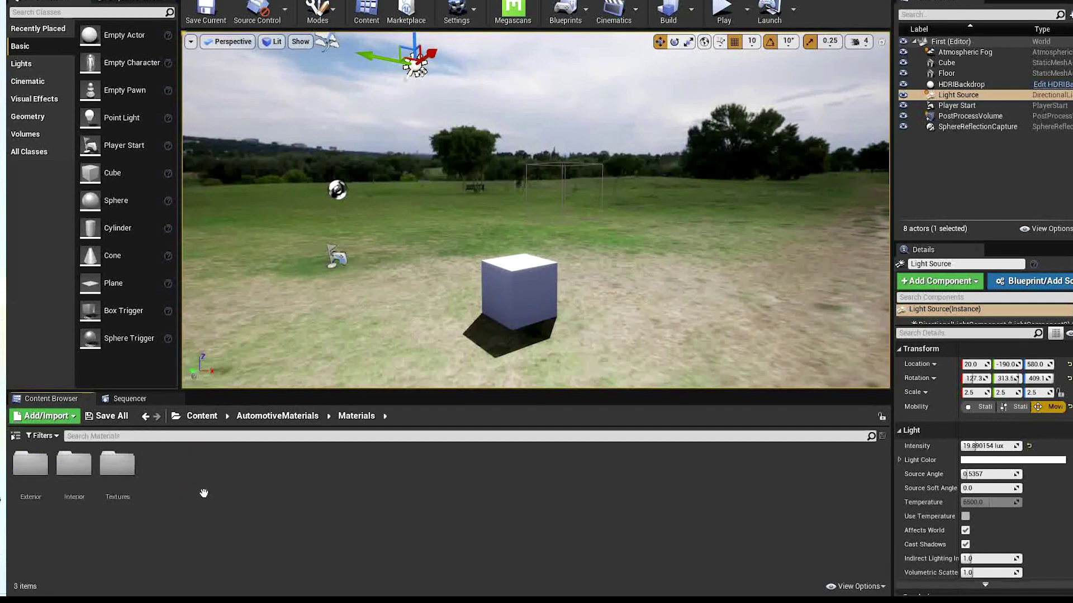
double_click(34, 484)
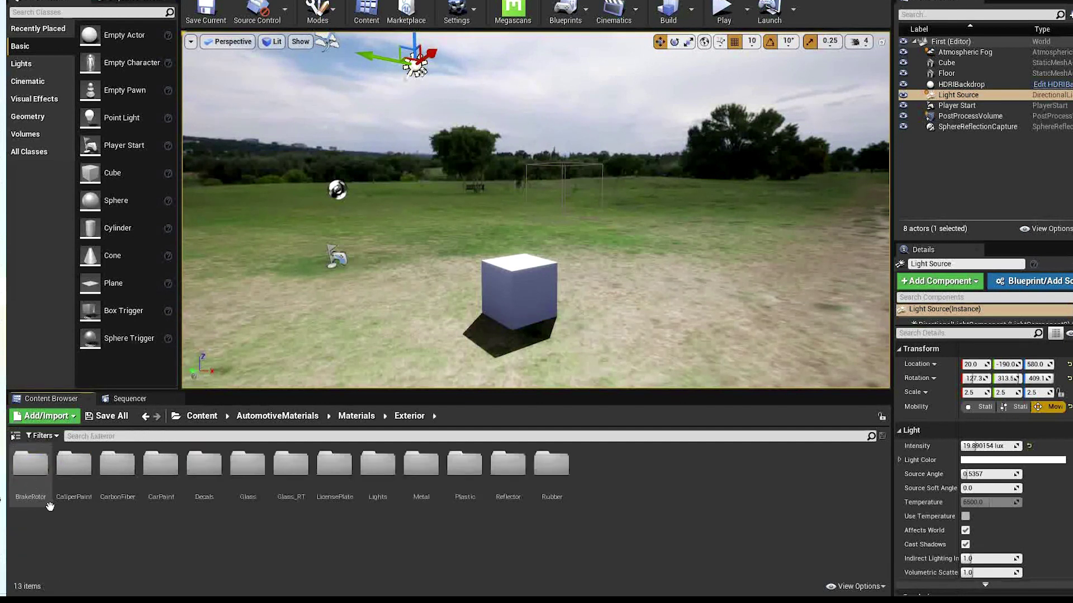
double_click(416, 485)
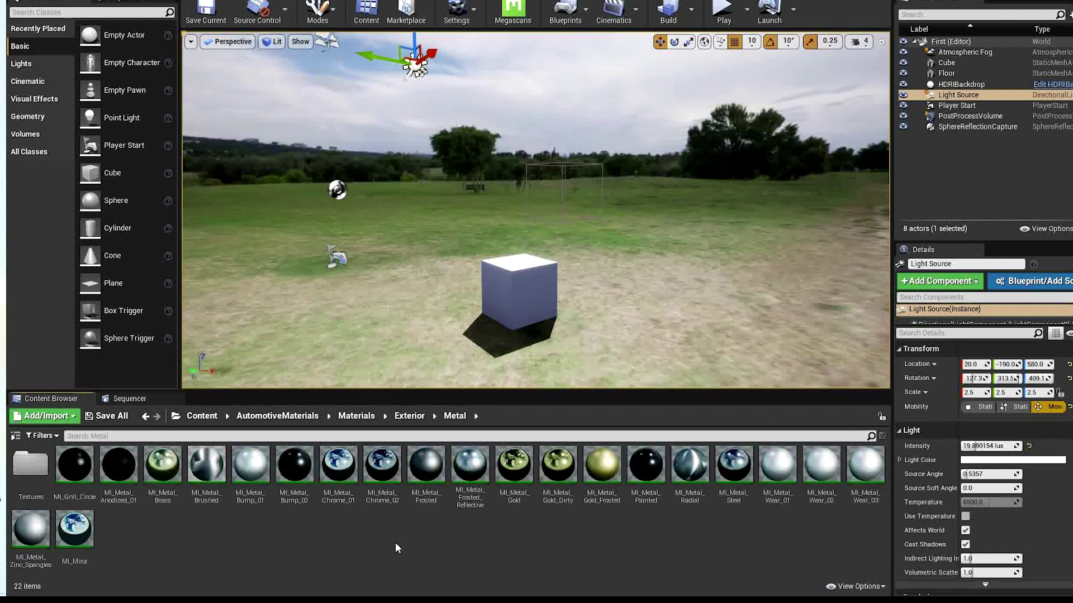
Apply the MI_Metal_Chrome_01 material to the cube and examine its surface up close
click(337, 467)
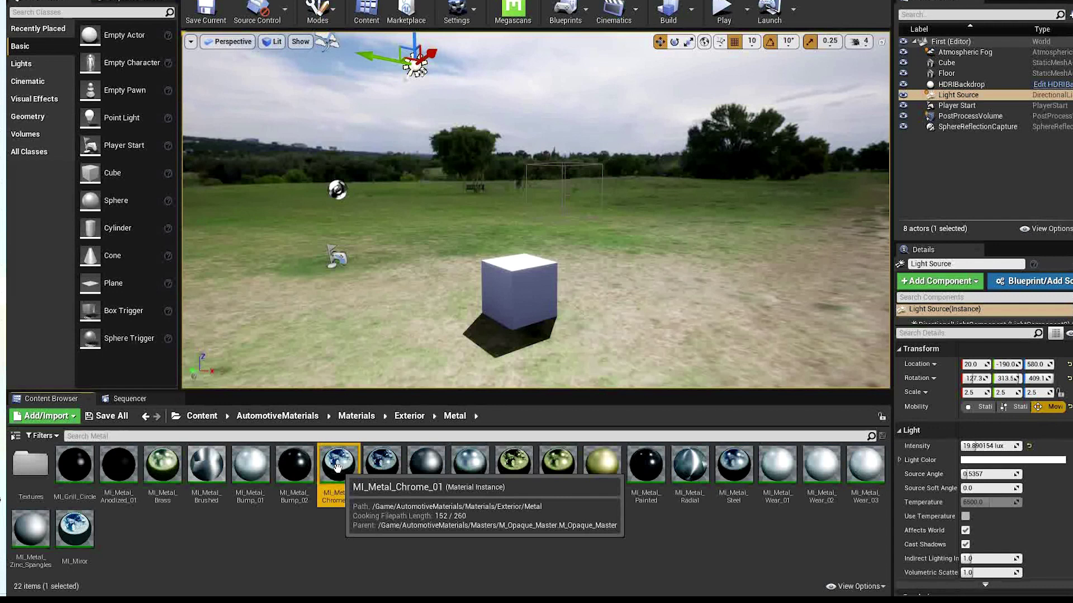
drag(337, 468, 525, 299)
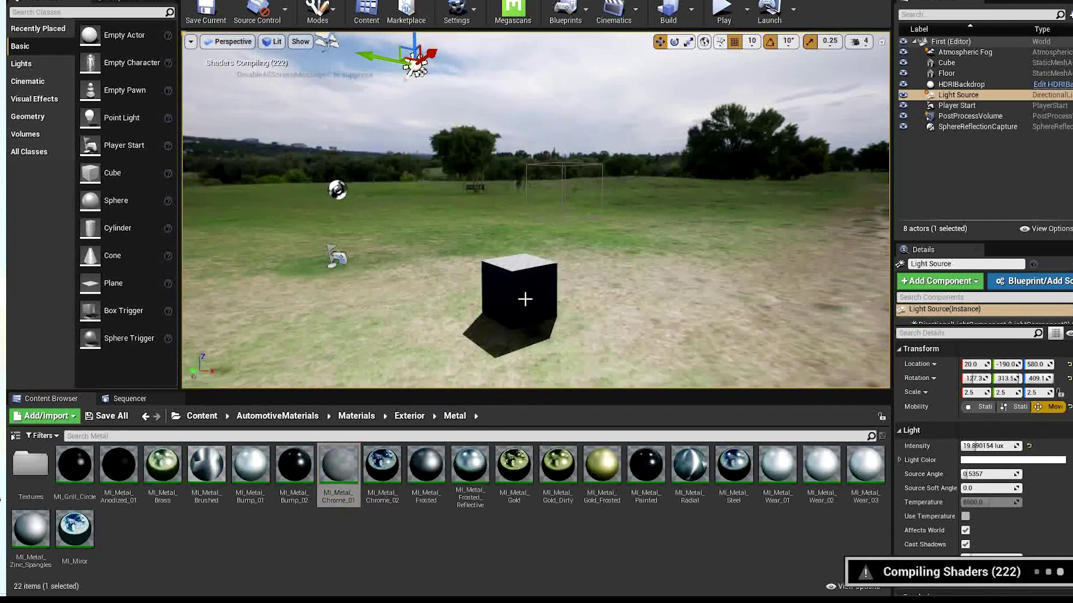
scroll(572, 322, up, 5)
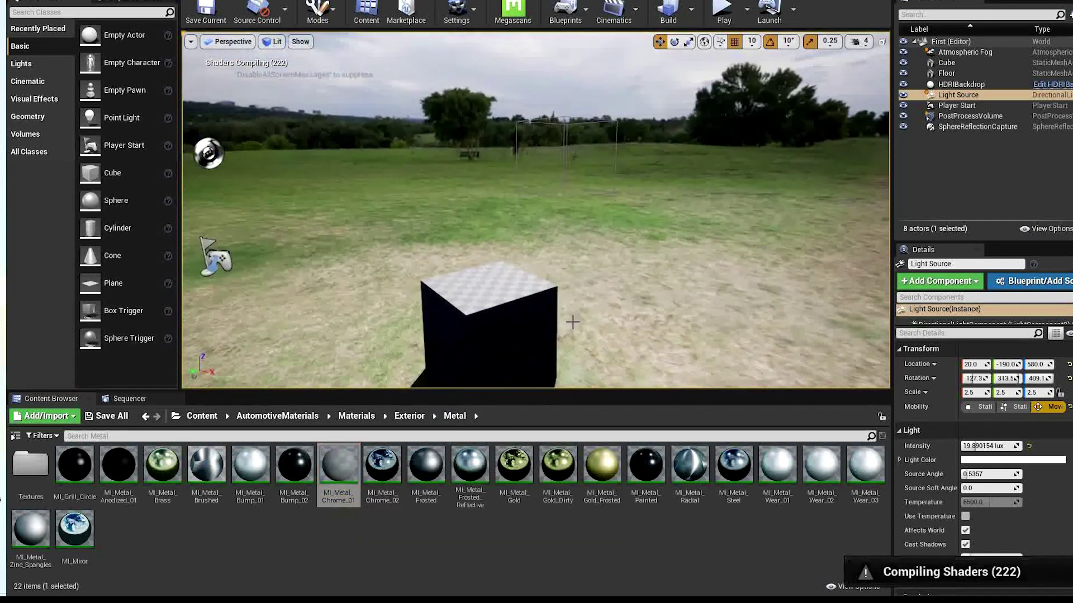
right_drag(573, 322, 562, 355)
scroll(561, 360, up, 3)
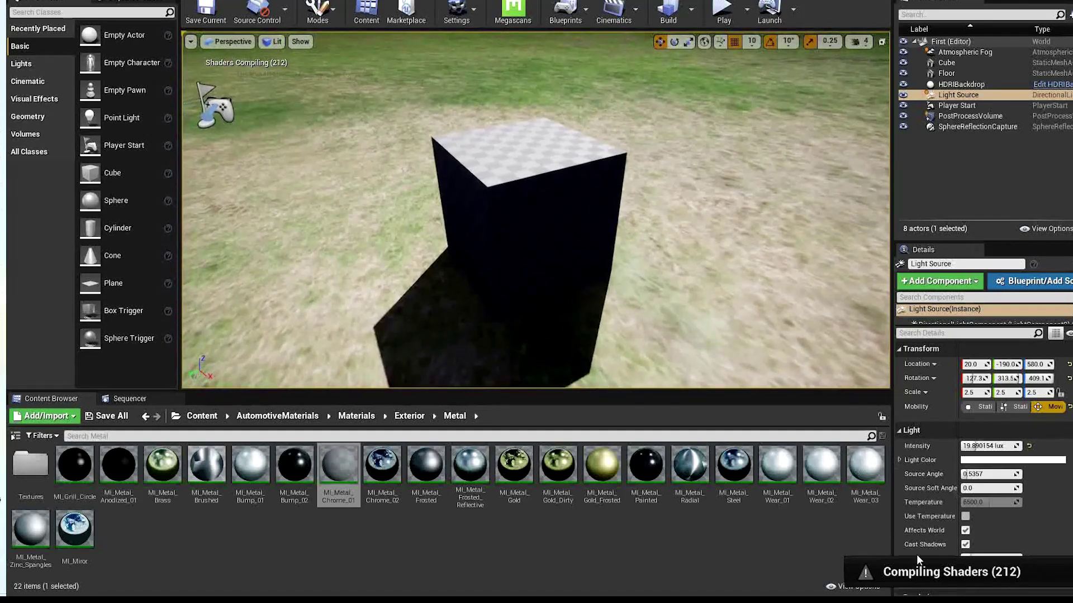
key(a)
right_drag(645, 313, 736, 178)
key(w)
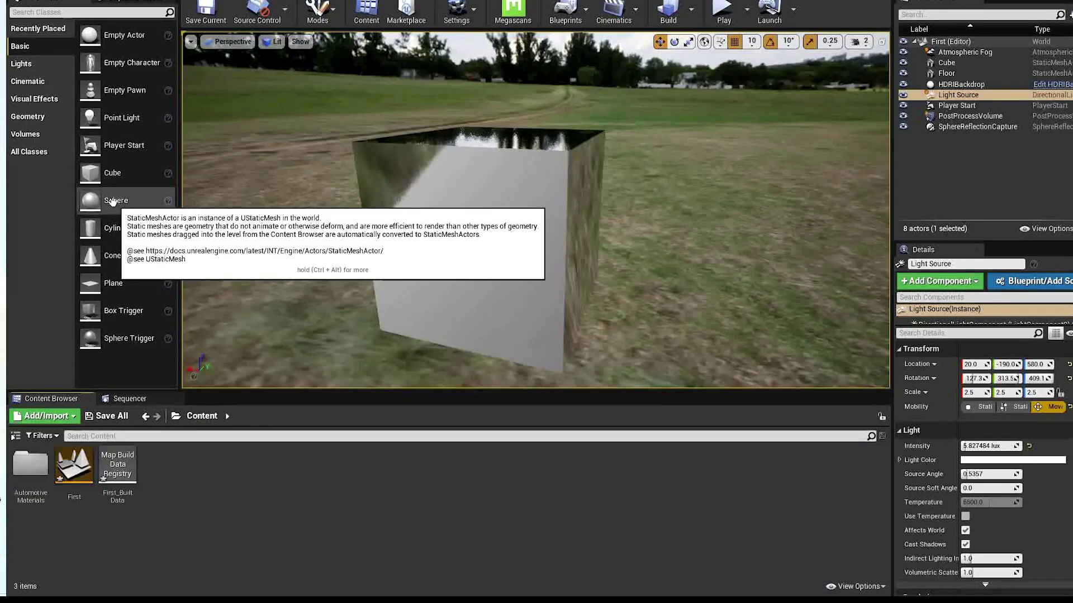
Place a basic Sphere on the ground beside the cube at location 290, -190, 70
drag(95, 201, 651, 224)
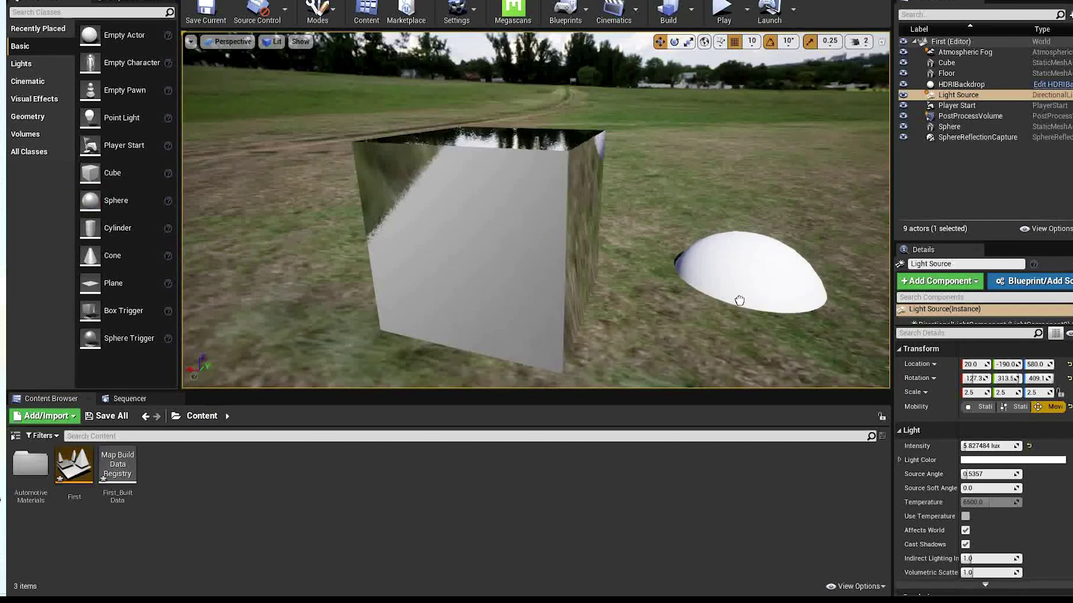
drag(697, 332, 710, 331)
right_drag(723, 314, 745, 363)
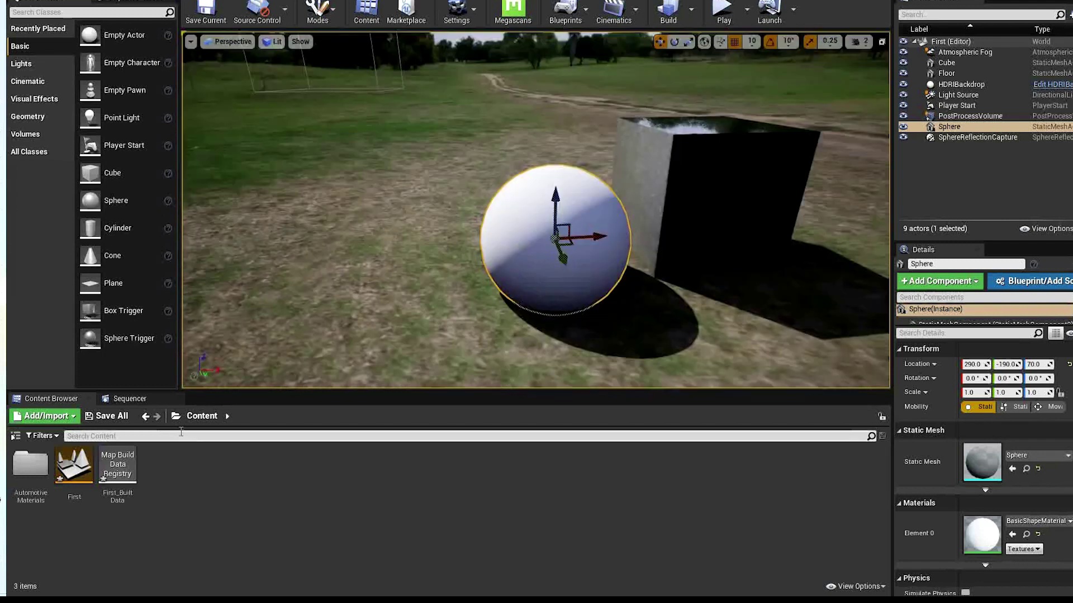
Apply the MI_Metal_Chrome_01 material from the Metal folder to the sphere and examine its reflections from several sides
click(146, 416)
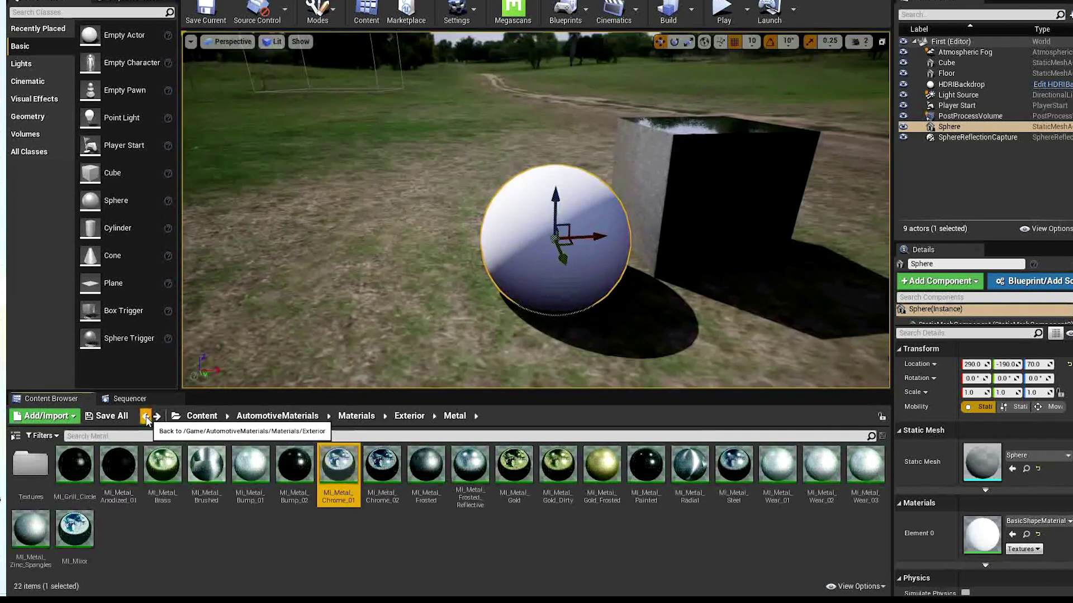
drag(338, 472, 507, 254)
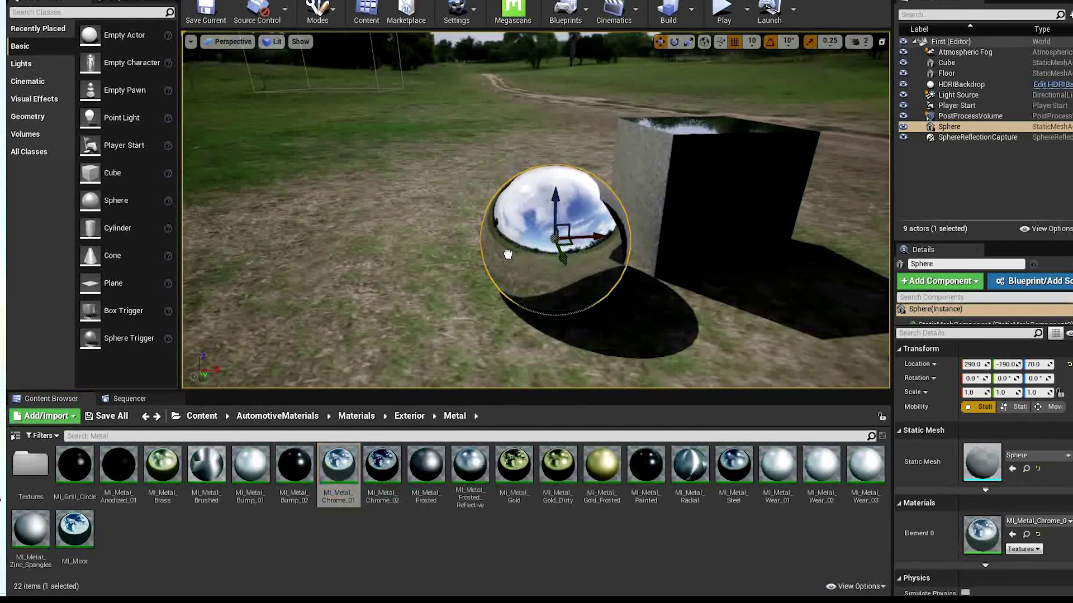
right_drag(602, 302, 636, 244)
scroll(595, 306, up, 4)
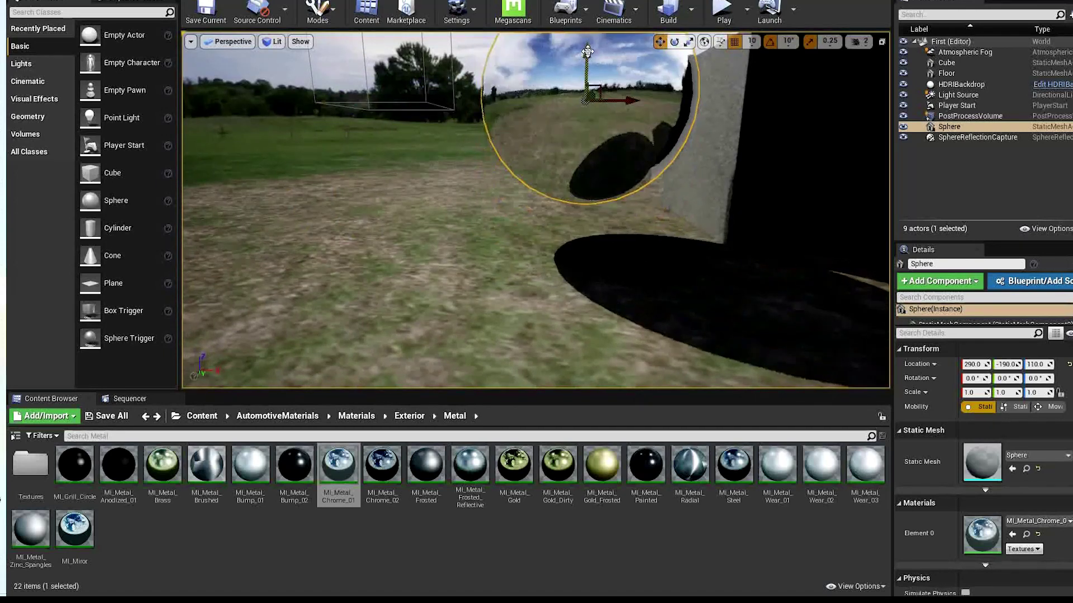
right_drag(597, 101, 785, 153)
click(926, 108)
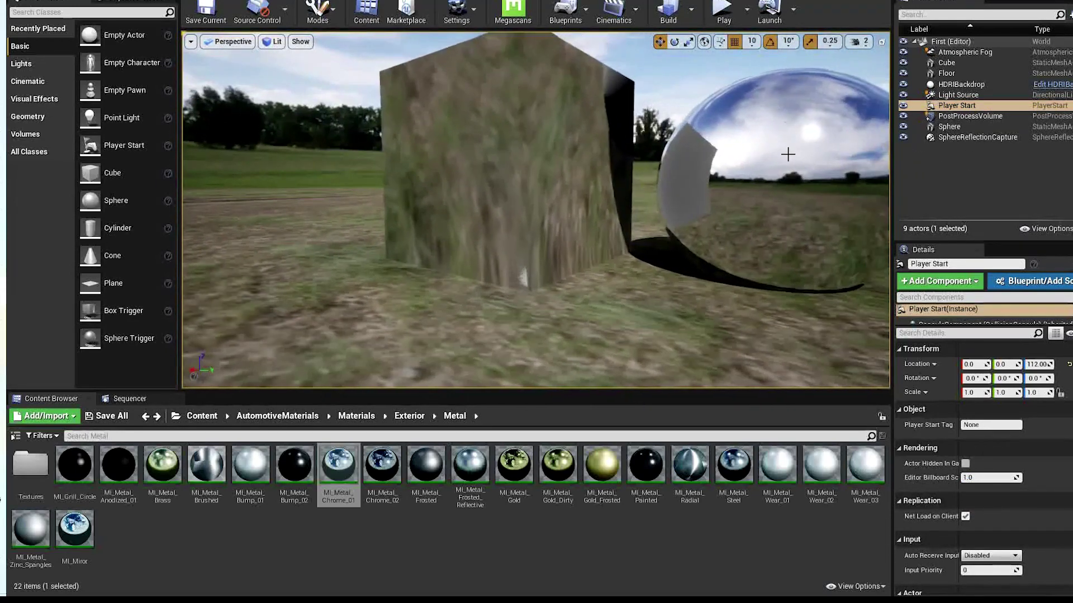
click(778, 223)
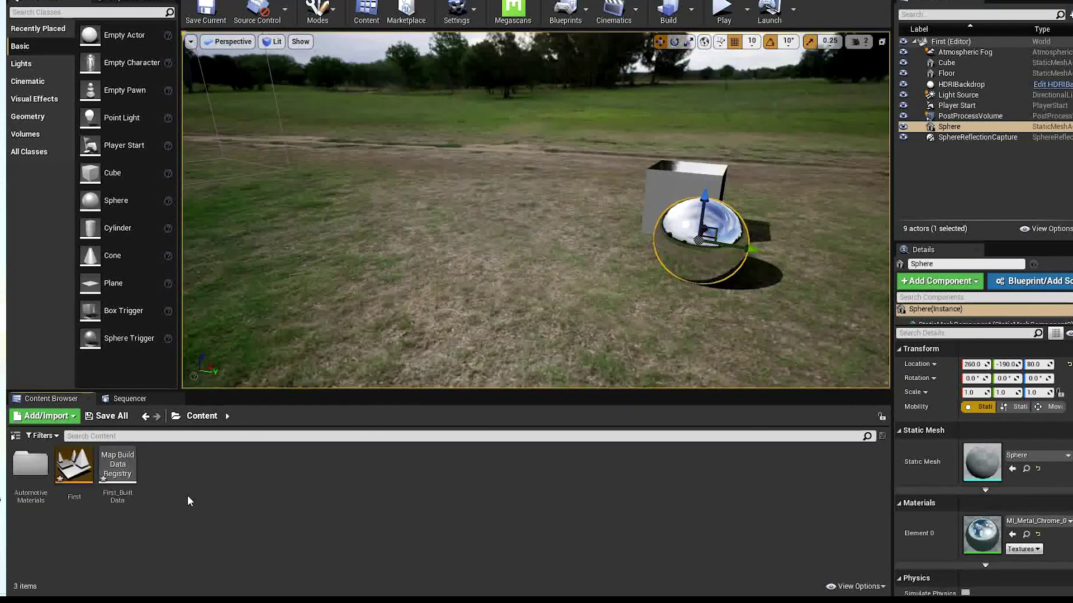
Create a new folder named Car in the project's Content folder
right_click(189, 484)
click(257, 143)
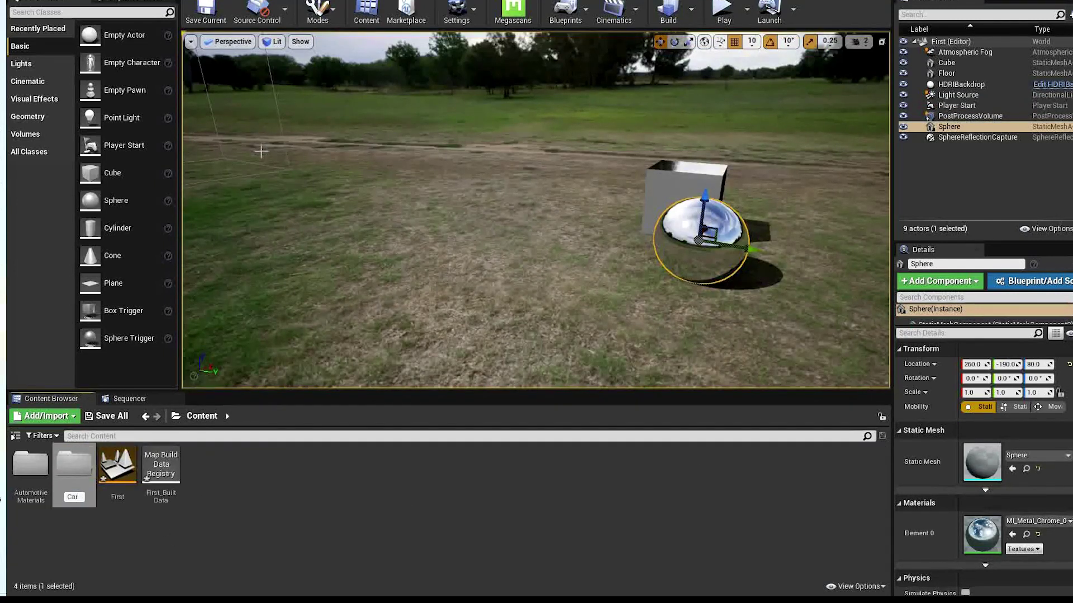
key(Return)
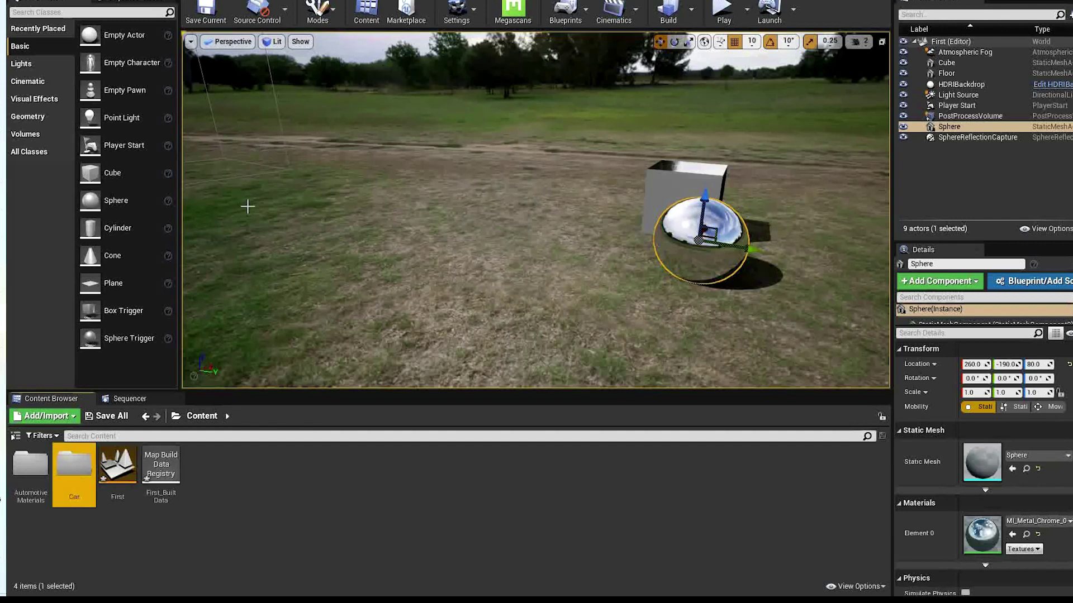
Bring the Chevy 1972 model file from the Chevrolet folder on disk into the project's Car folder for import
double_click(75, 472)
key(alt+Tab)
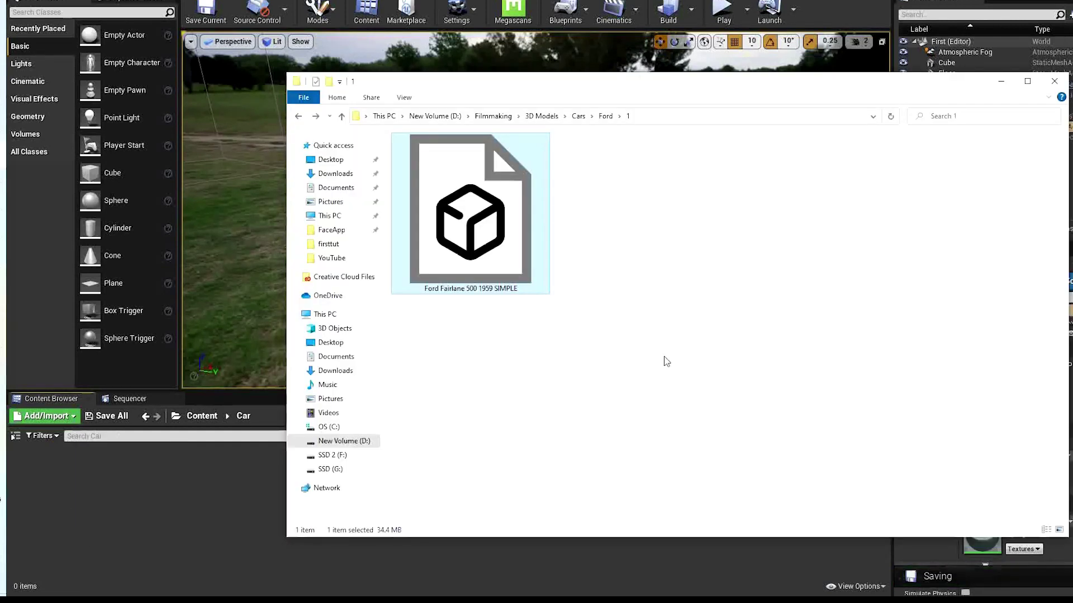
click(202, 416)
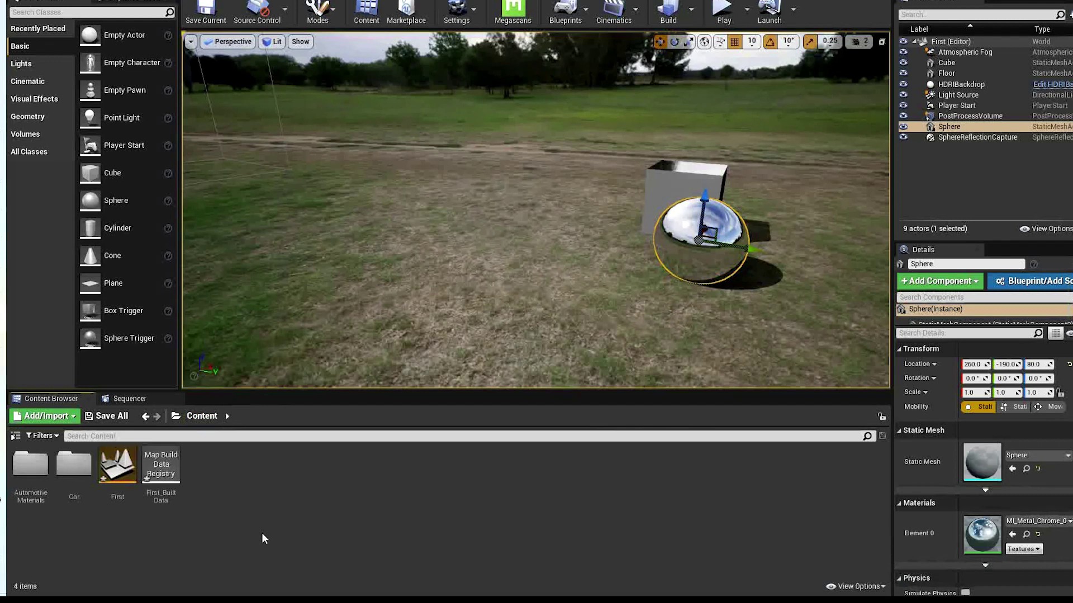
double_click(74, 465)
key(alt+Tab)
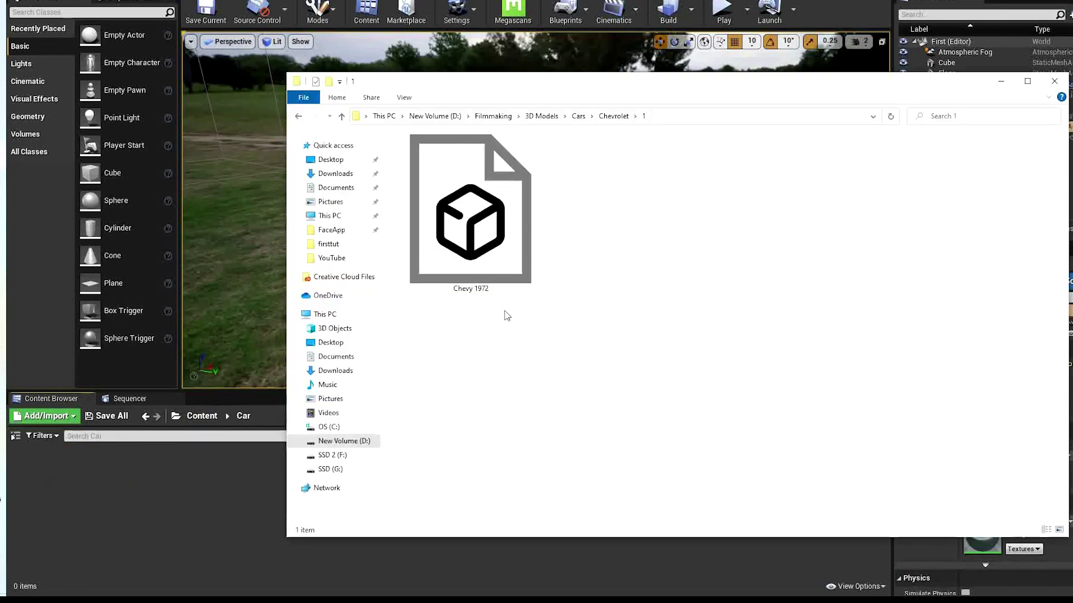
double_click(484, 266)
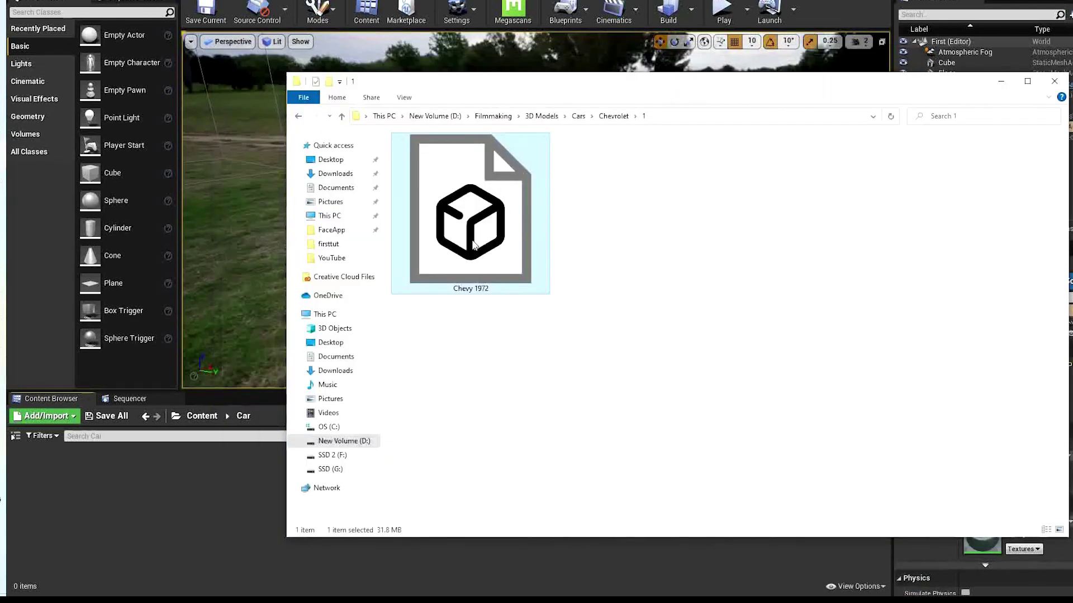
drag(474, 246, 370, 368)
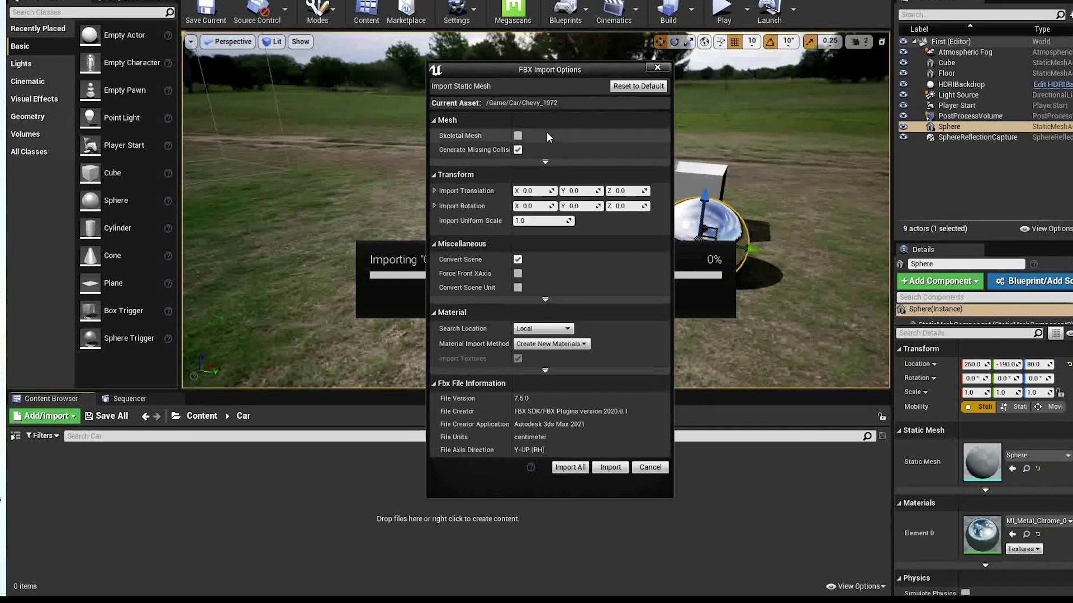
Review the miscellaneous and mesh import options, import Chevy_1972 with Combine Meshes enabled, and close the message log
click(545, 301)
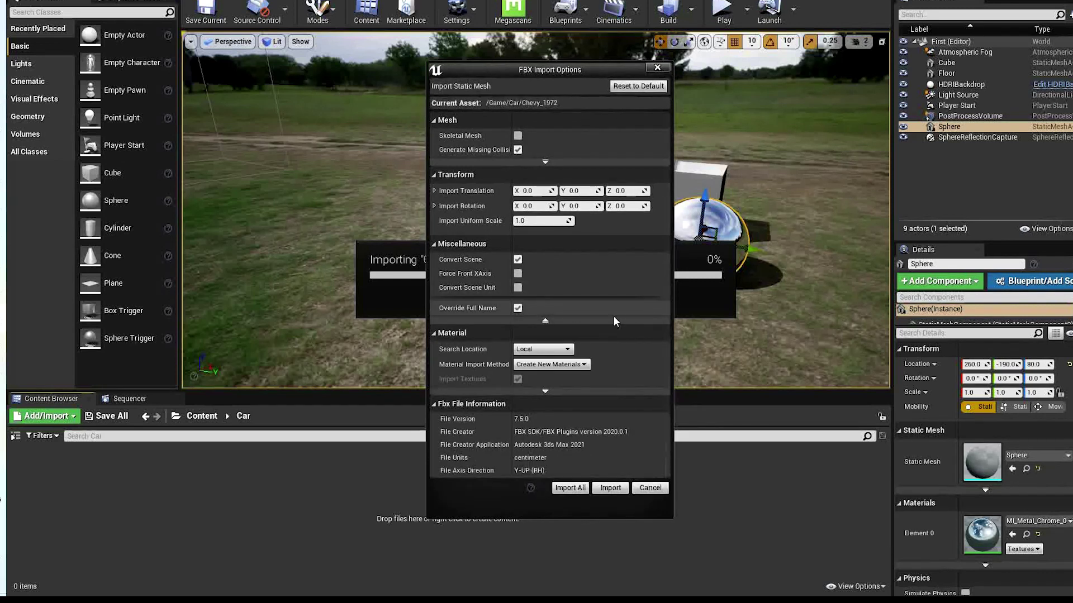
click(546, 162)
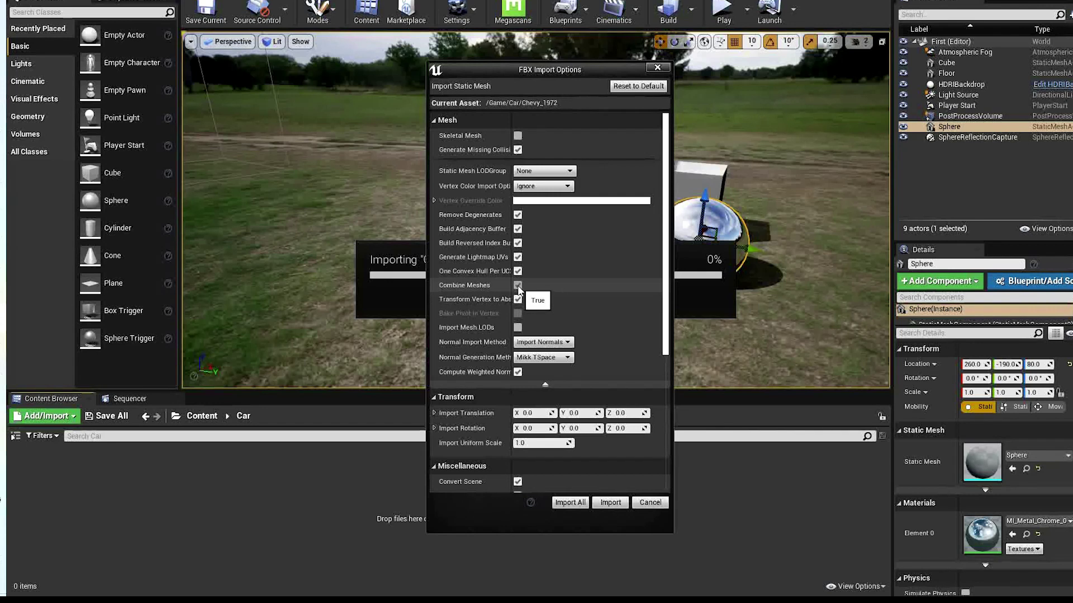
click(611, 503)
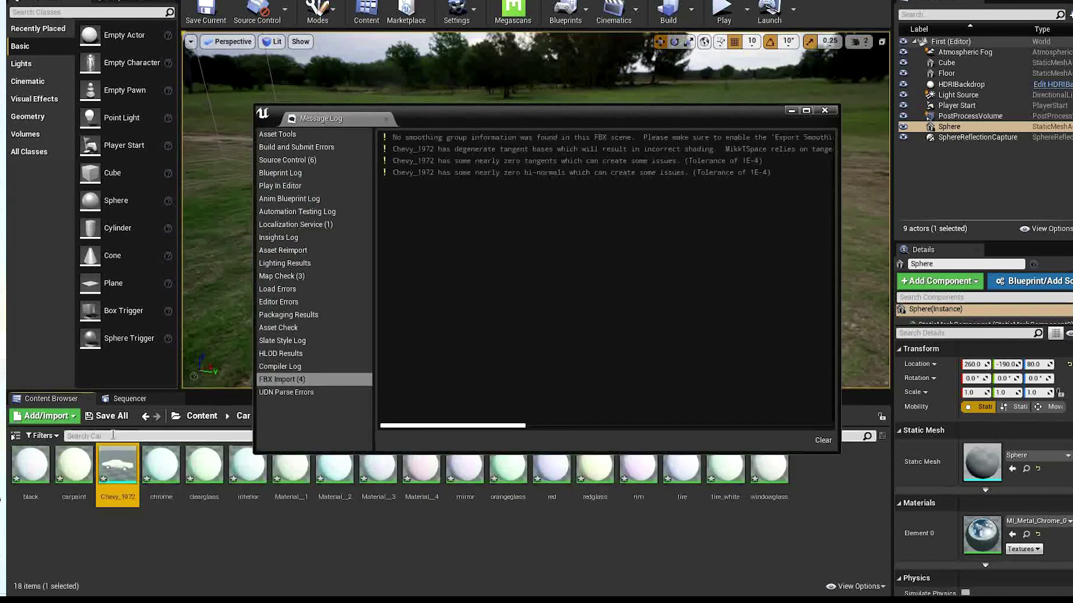
click(825, 110)
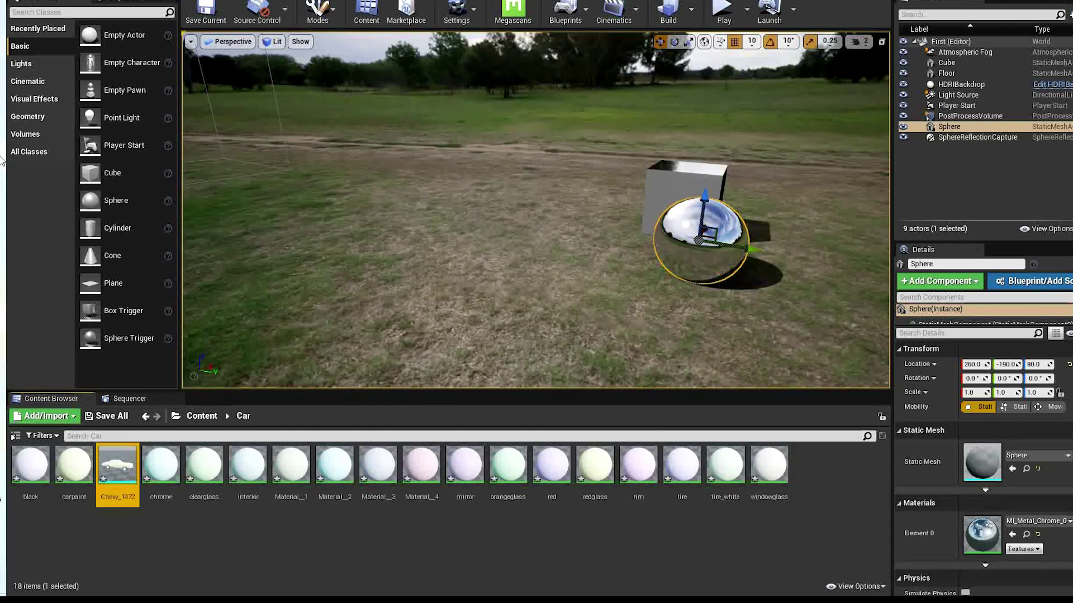
Import the Ford Fairlane 500 1959 SIMPLE model into the Car folder with the material import method set to Do Not Create Material
key(alt+Tab)
drag(462, 242, 226, 546)
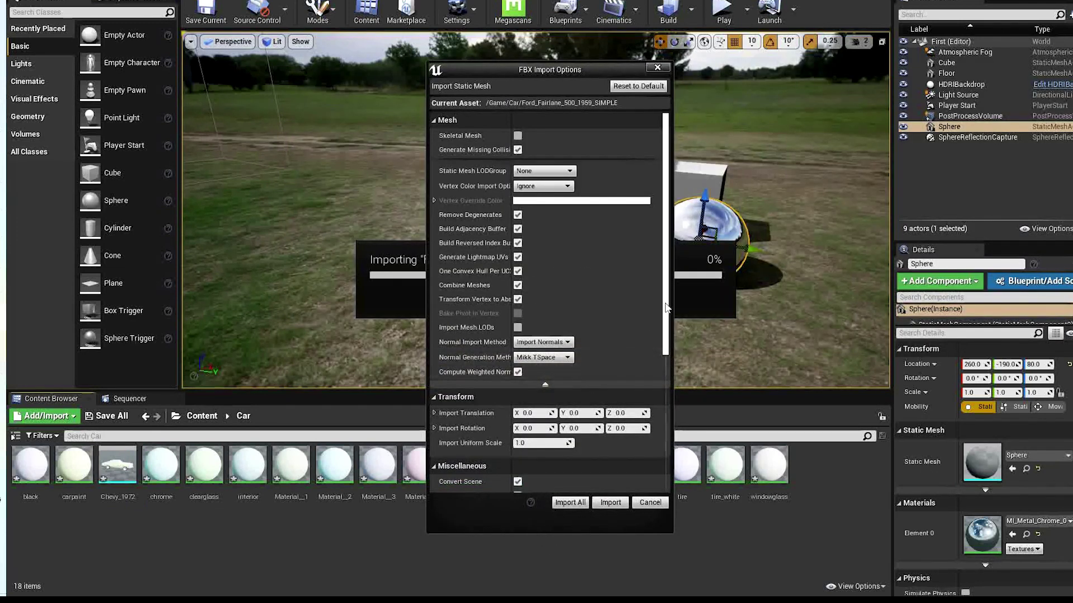
drag(666, 270, 654, 390)
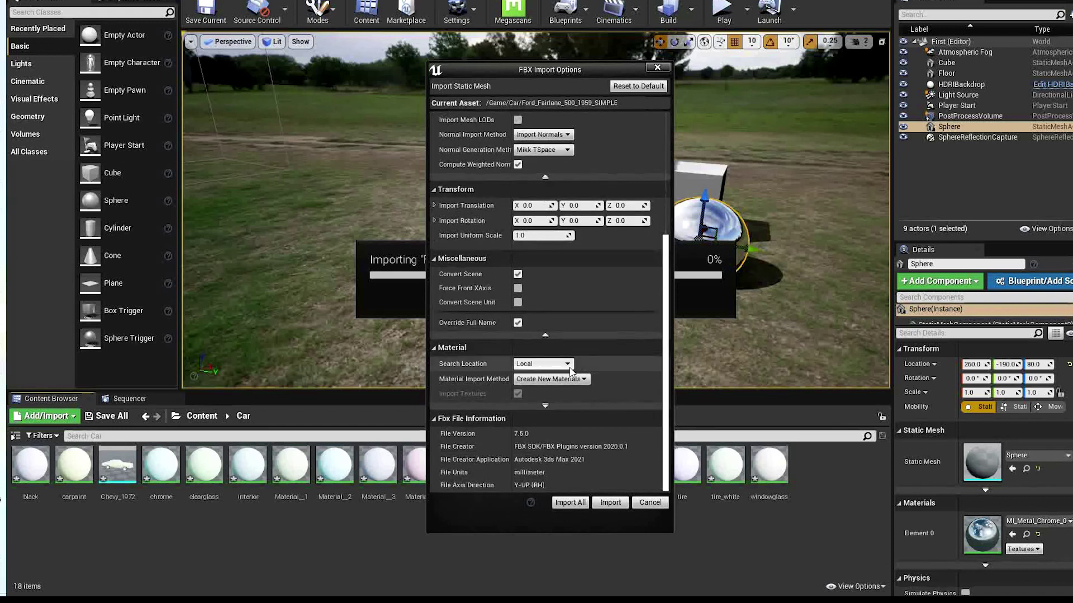
click(558, 380)
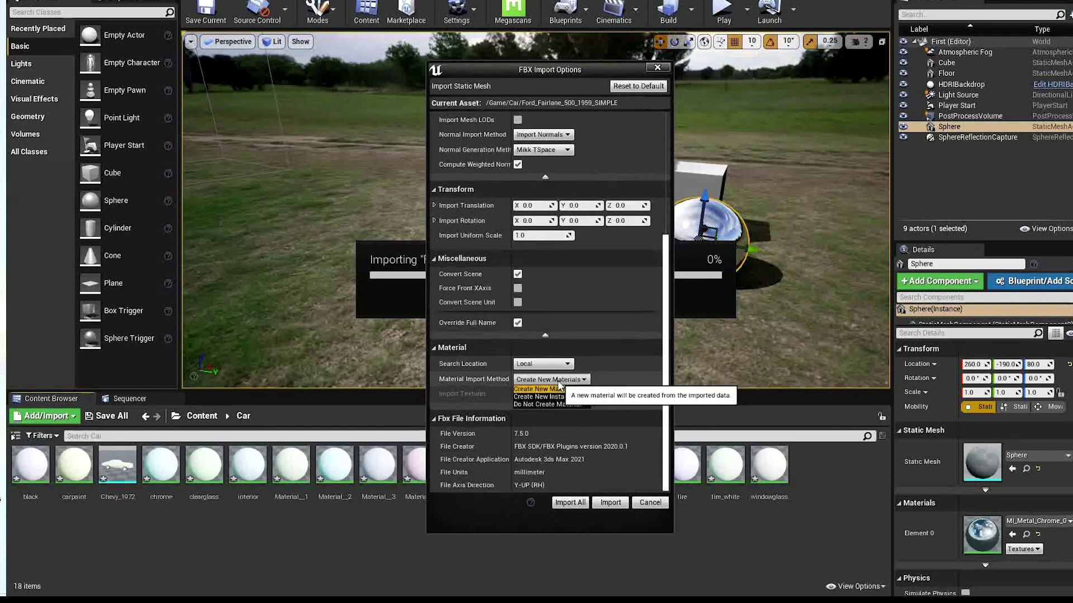
click(538, 404)
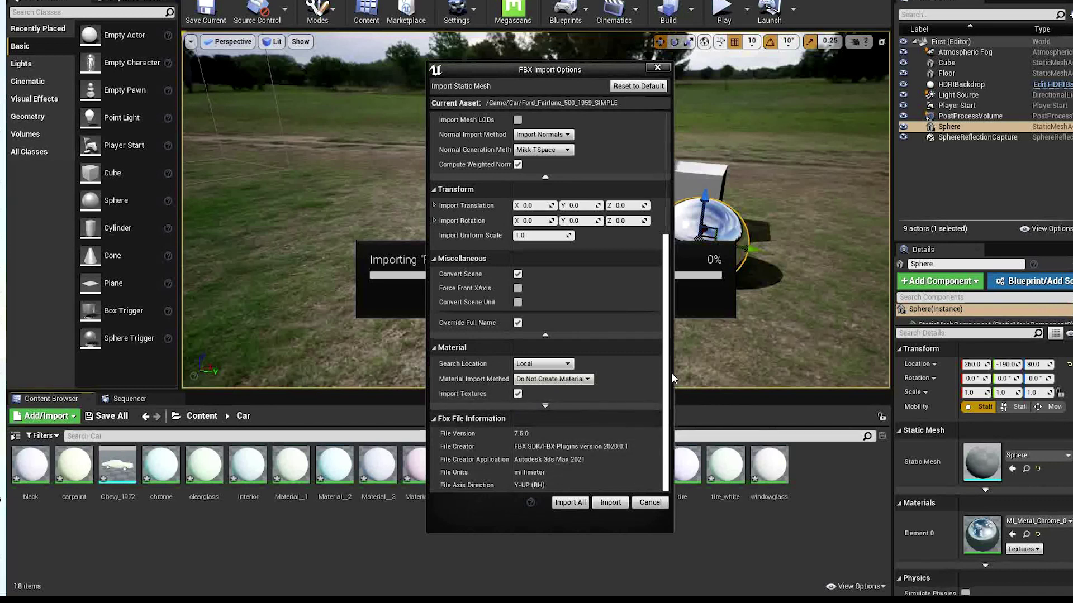
drag(669, 373, 668, 244)
click(609, 503)
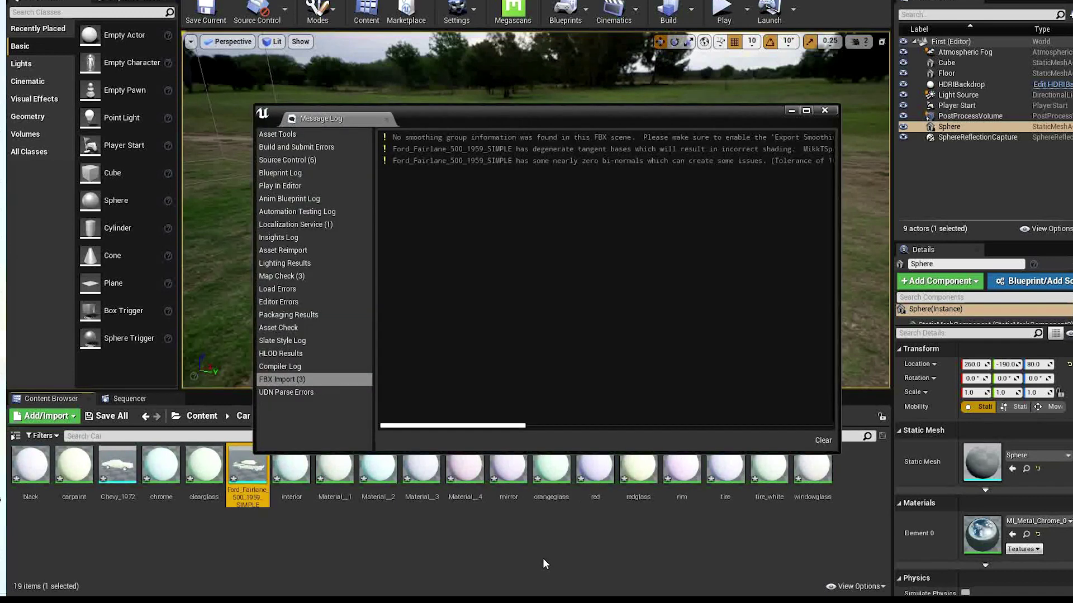
click(824, 111)
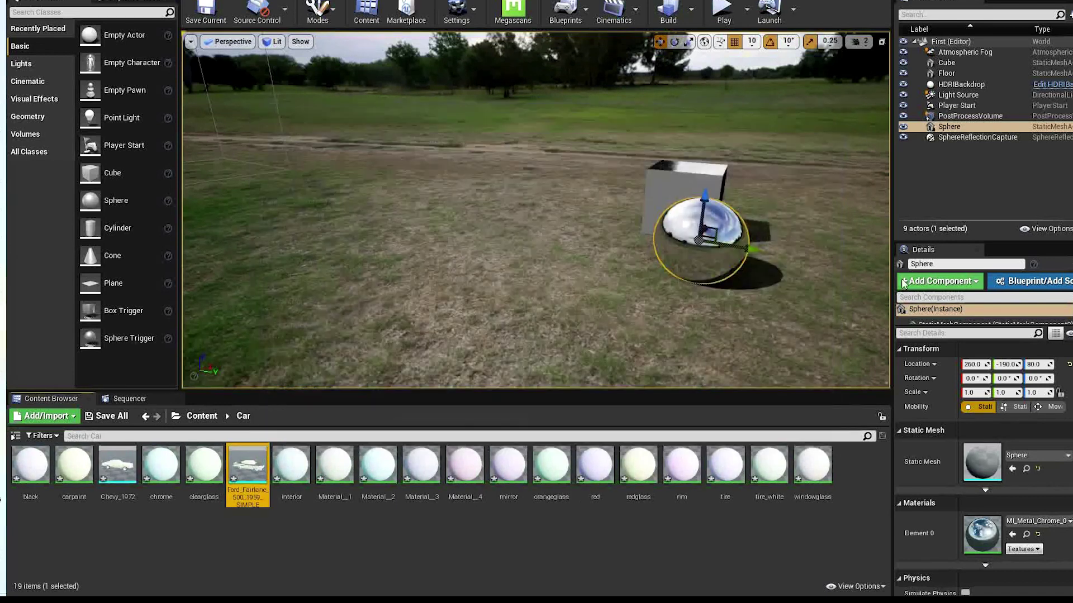
Force delete all the basic materials in the Car folder, keeping only the two car meshes
click(379, 546)
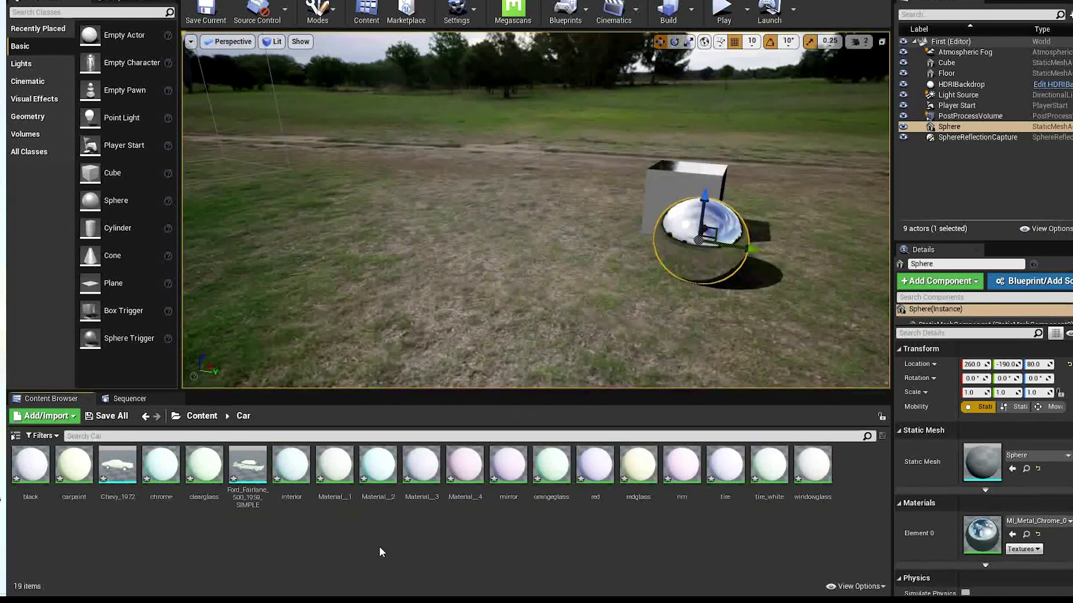
shift+click(291, 467)
ctrl+click(204, 472)
ctrl+click(162, 468)
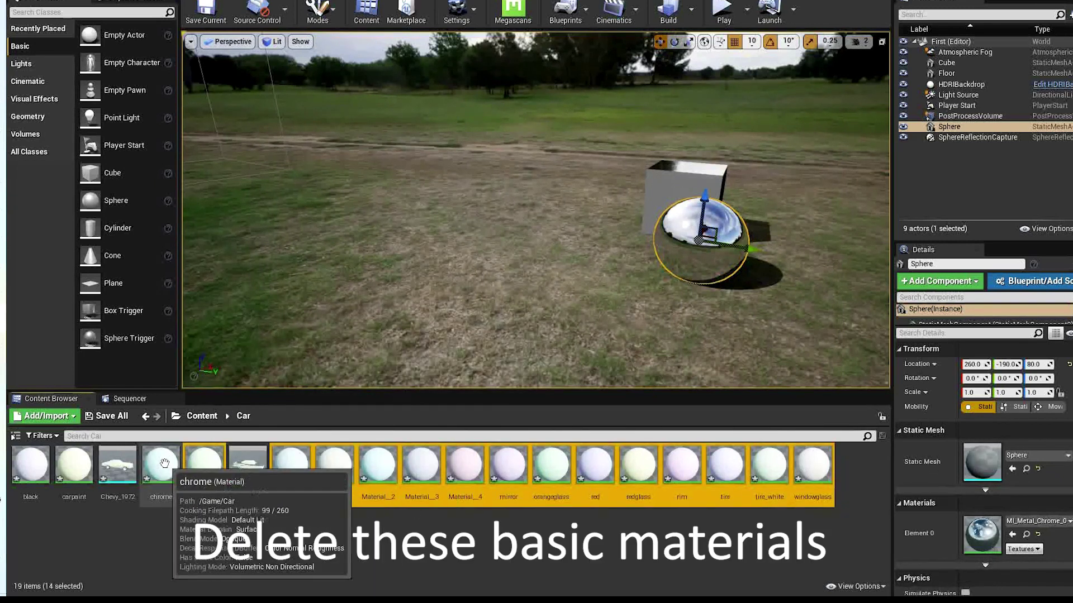
ctrl+click(69, 474)
ctrl+click(45, 479)
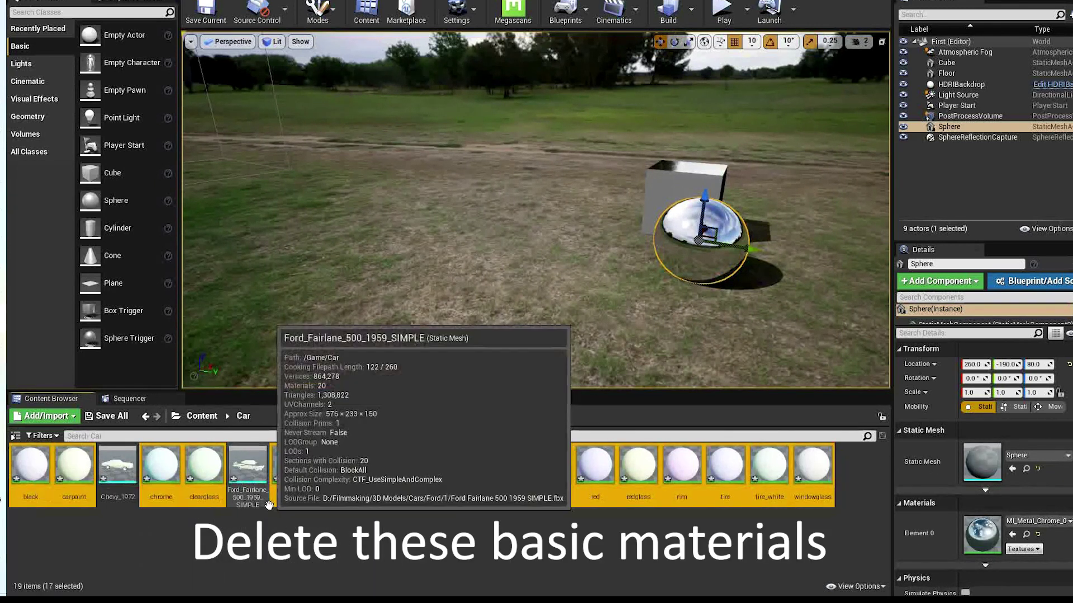
key(Delete)
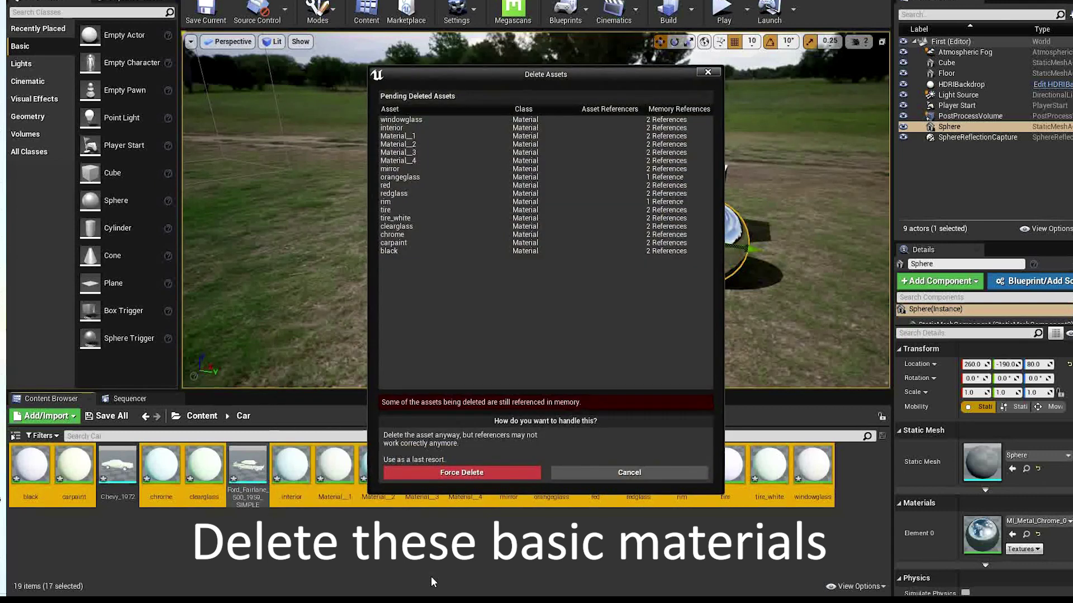
click(481, 474)
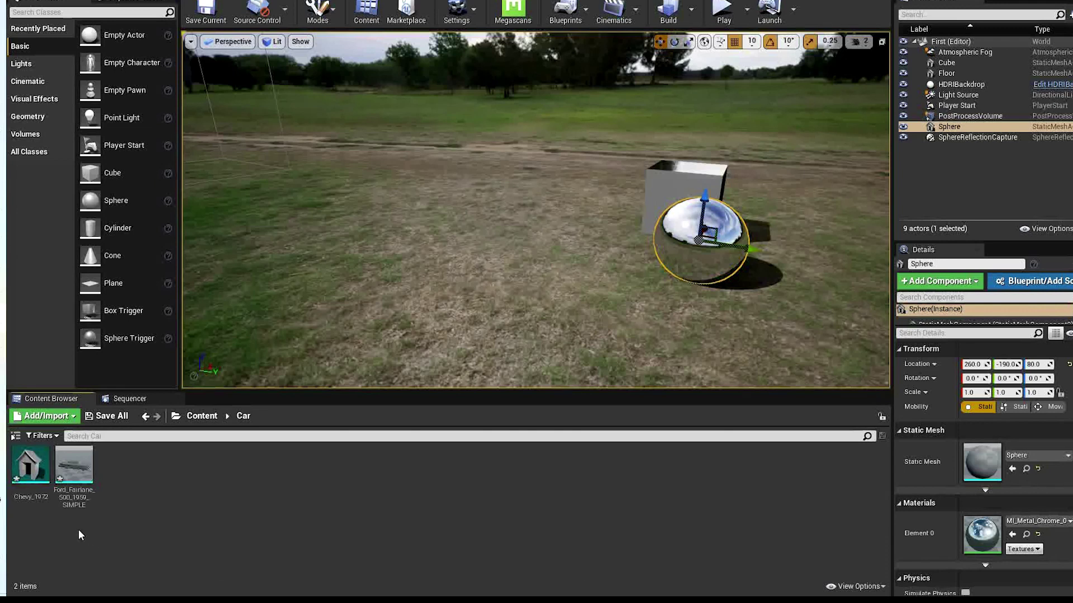
Place the Chevy_1972 mesh in the level at location 180, -460, 20 and apply MI_CarPaint_Red from the Exterior CarPaint folder to its body
drag(30, 464, 473, 263)
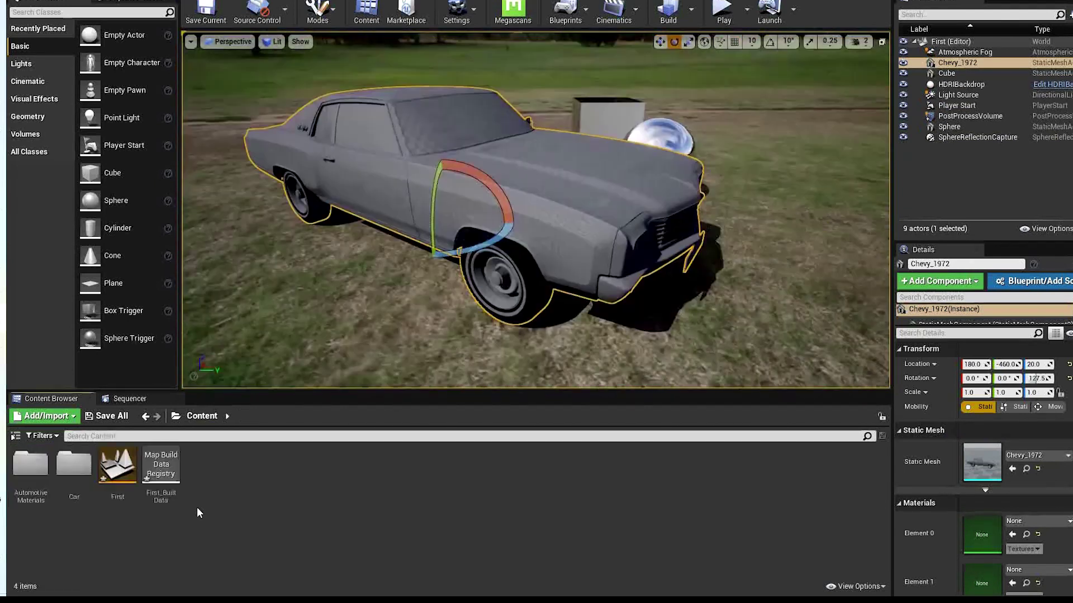
double_click(36, 481)
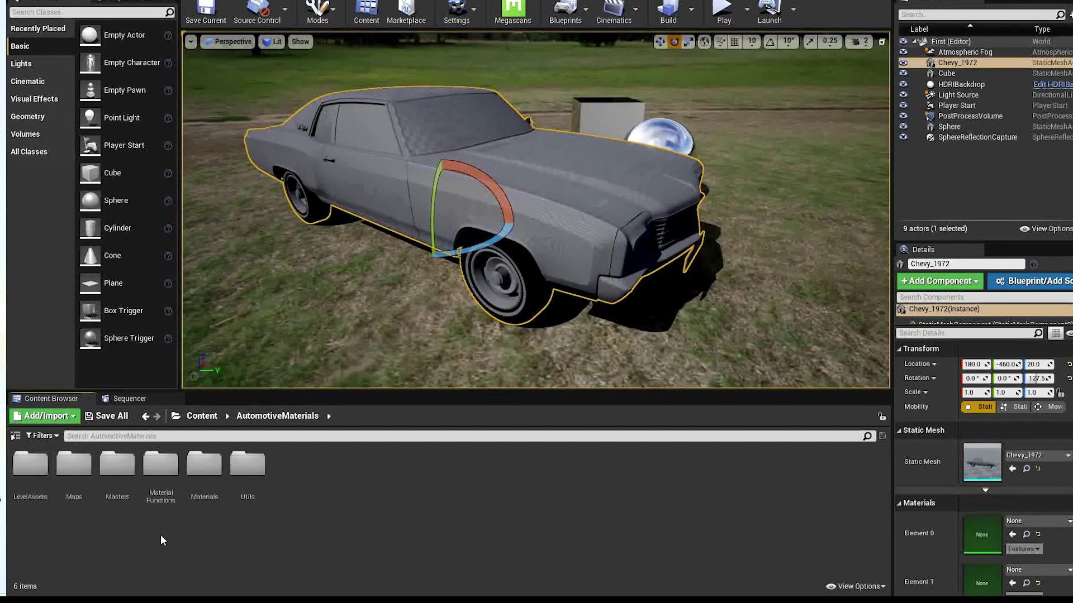
double_click(205, 466)
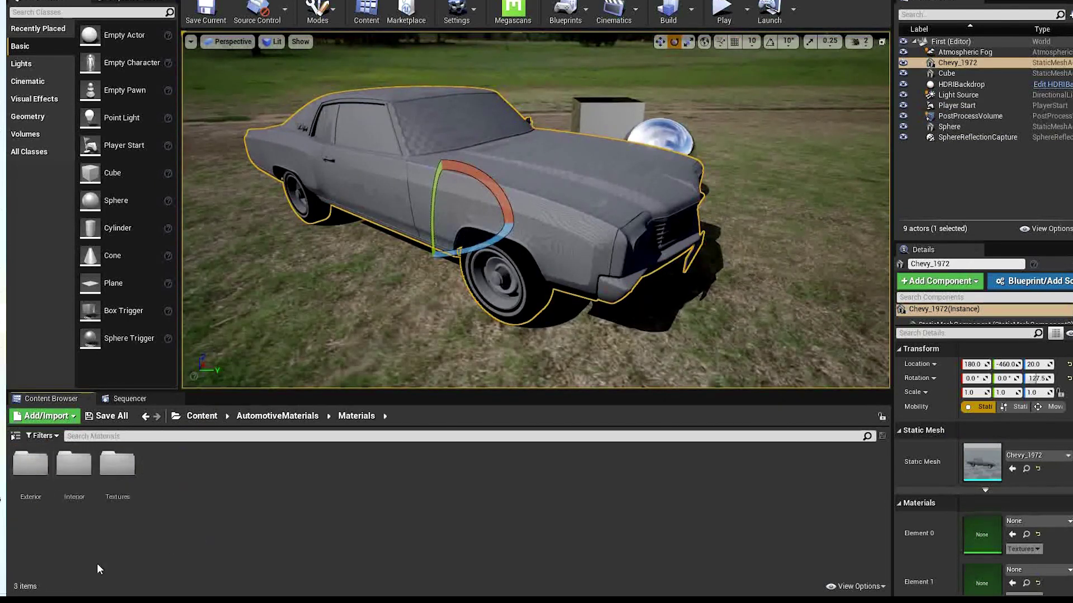
double_click(29, 481)
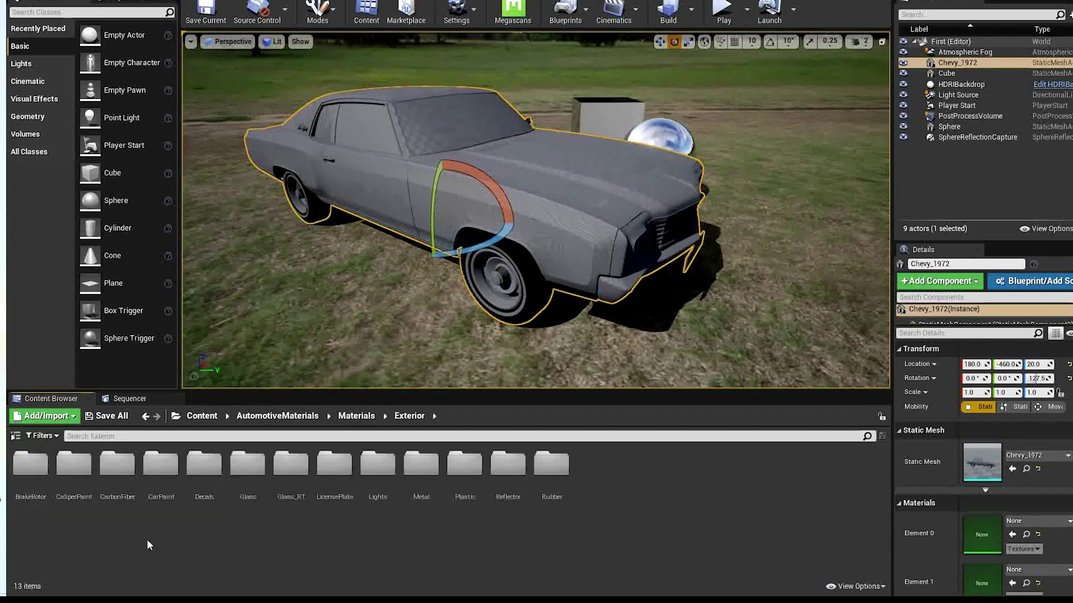
double_click(160, 486)
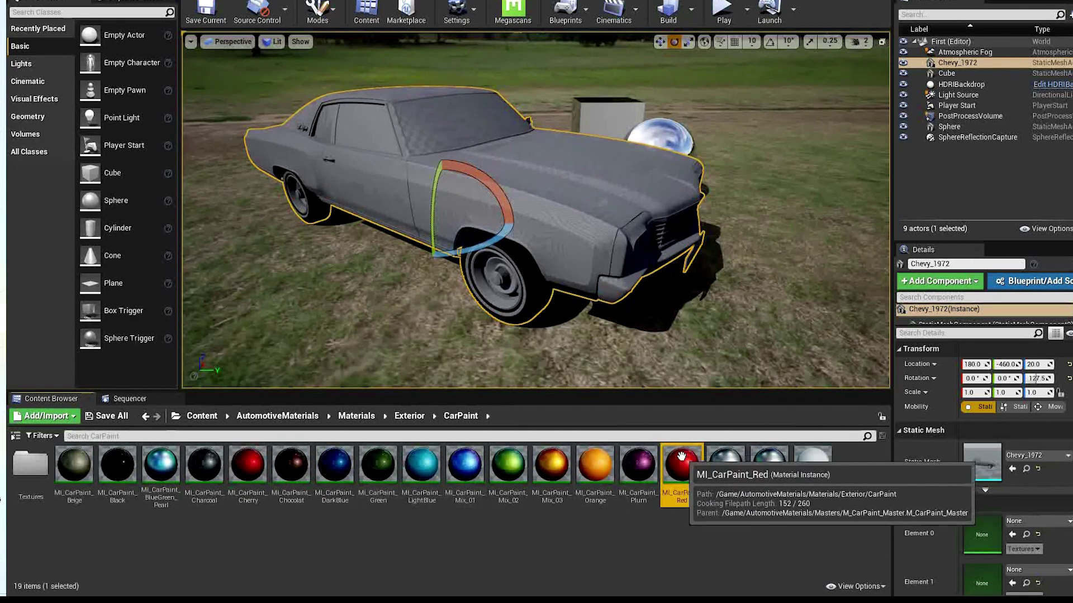
drag(682, 463, 551, 200)
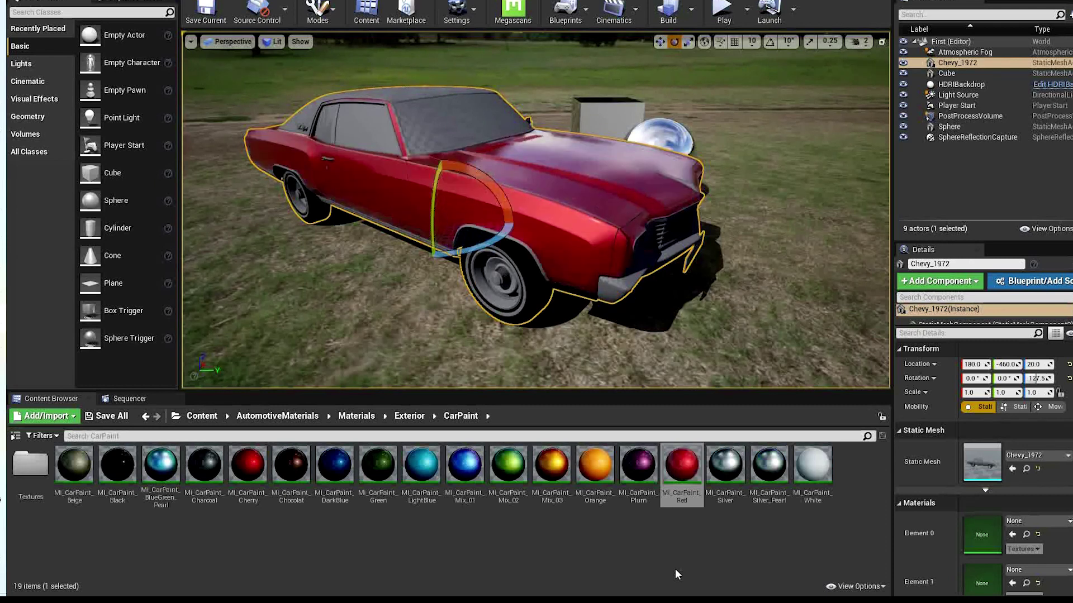
Rotate the car to about 134.6° around Z and apply MI_Glass_Windshield from the Exterior Glass folder to its window glass
drag(480, 241, 498, 280)
drag(512, 281, 520, 291)
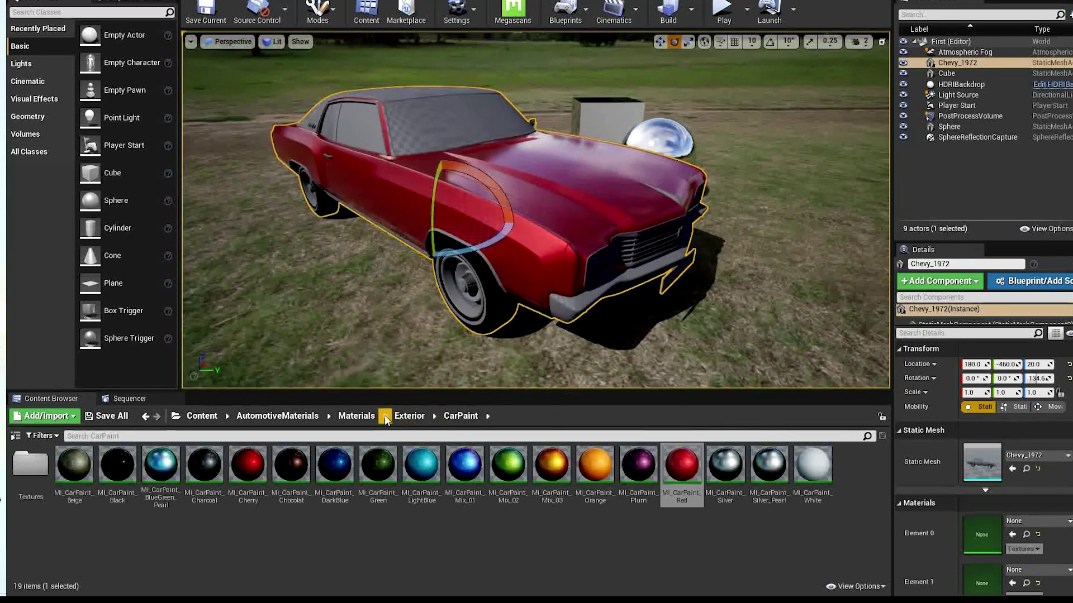
click(409, 416)
double_click(230, 464)
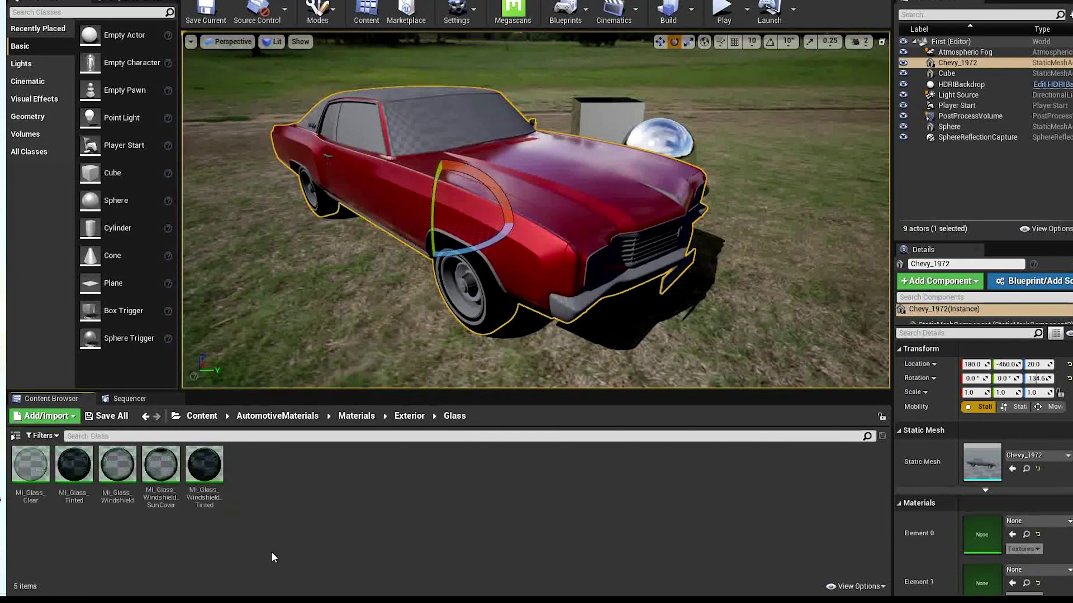
drag(117, 472, 456, 110)
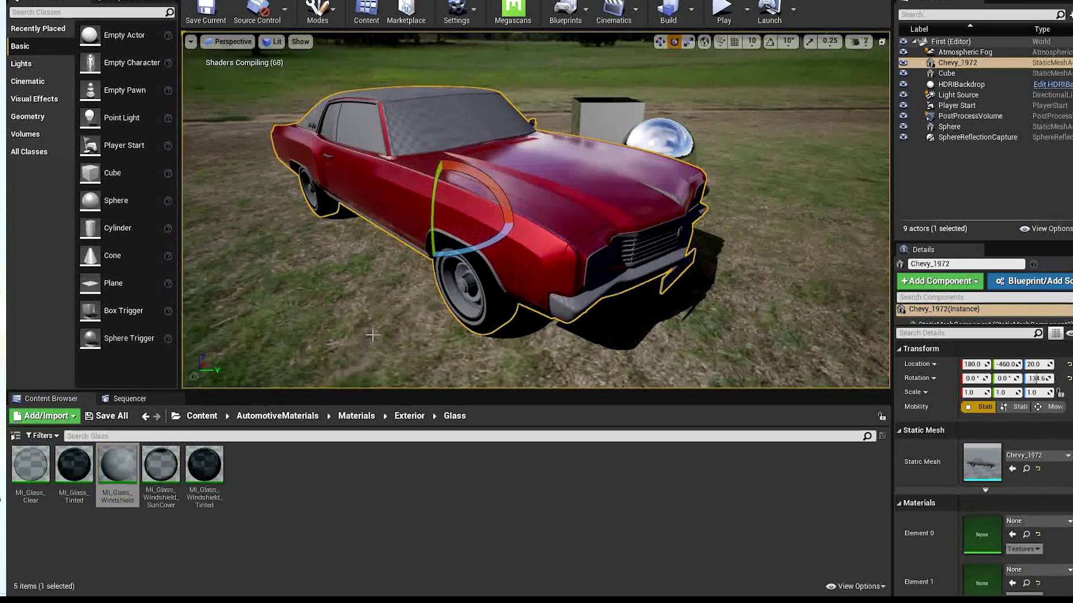
mouse_move(467, 257)
mouse_down()
mouse_move(455, 190)
mouse_move(503, 247)
mouse_move(438, 271)
mouse_move(467, 271)
mouse_up()
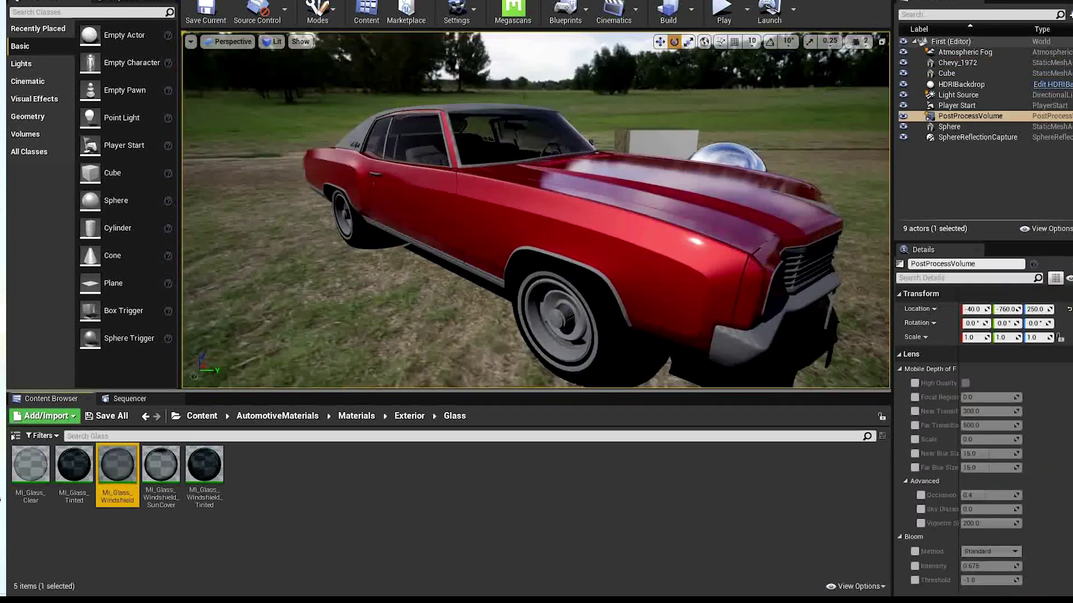
Override the PostProcessVolume's Translucency Type and set it to Ray Tracing
mouse_move(597, 139)
right_down()
mouse_move(570, 144)
mouse_move(618, 112)
mouse_move(581, 152)
right_up()
key(w)
key(s)
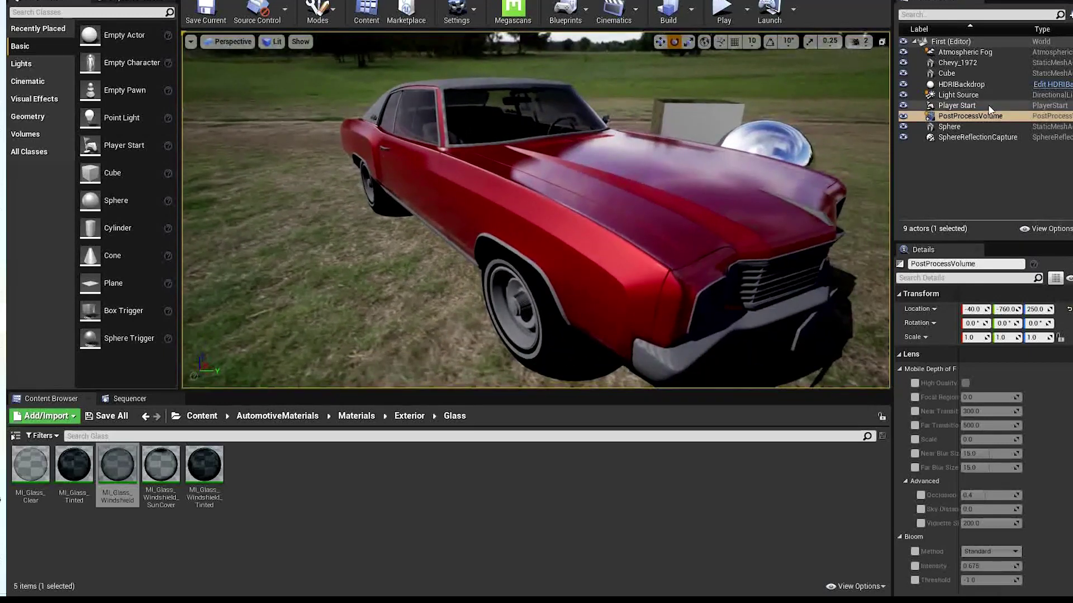
click(971, 116)
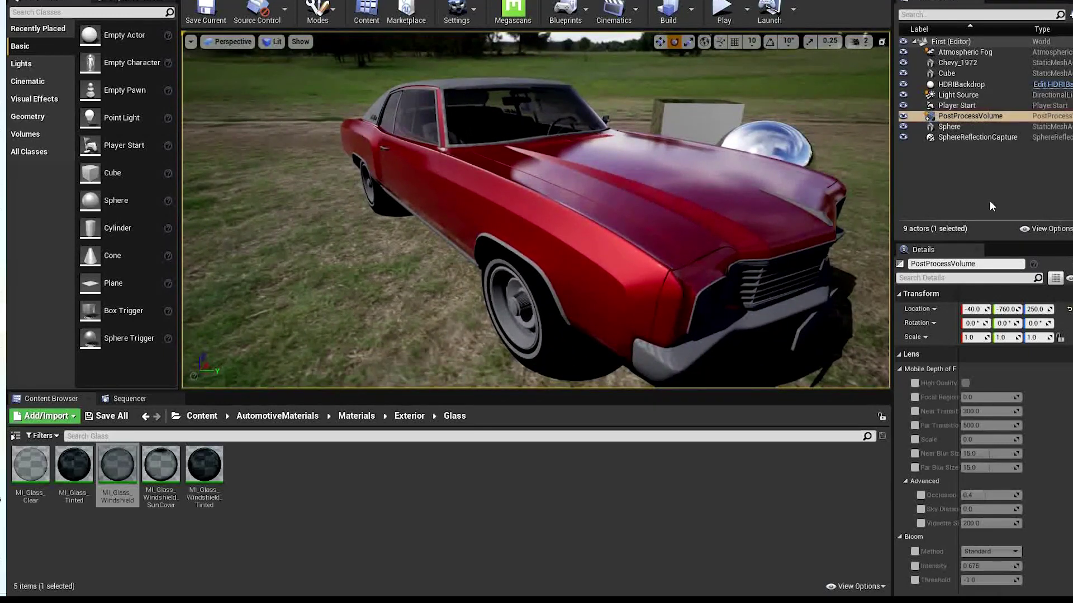
click(974, 280)
text(tra)
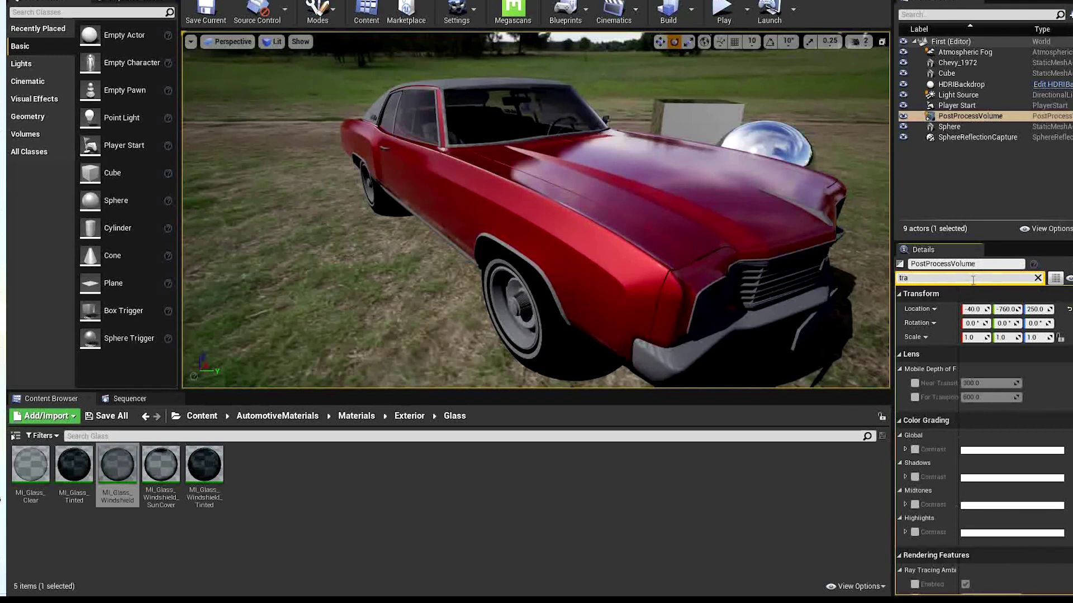
text(nslu)
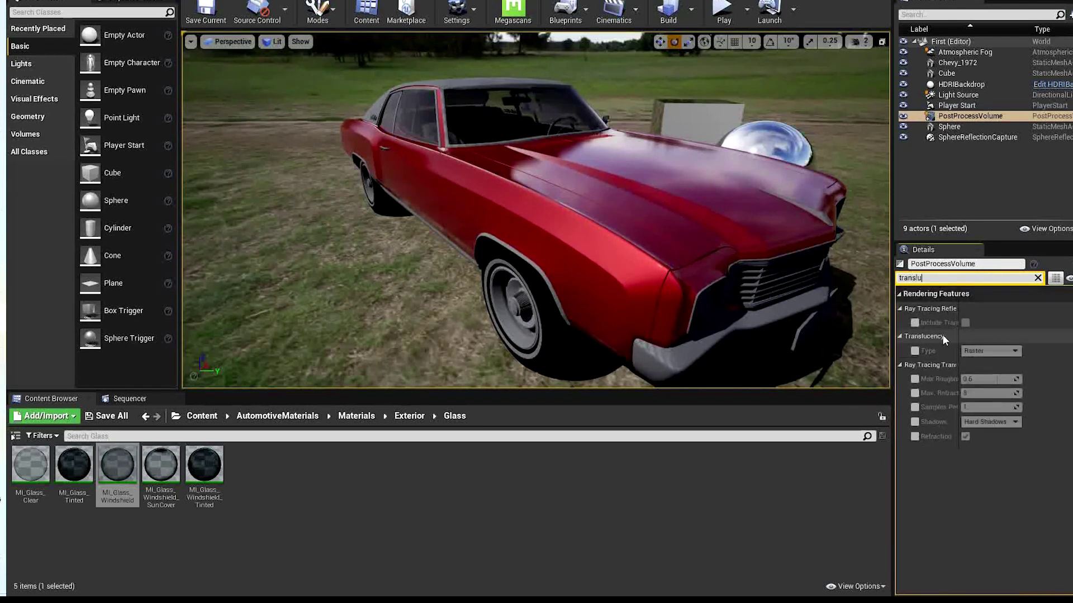
click(915, 351)
click(994, 351)
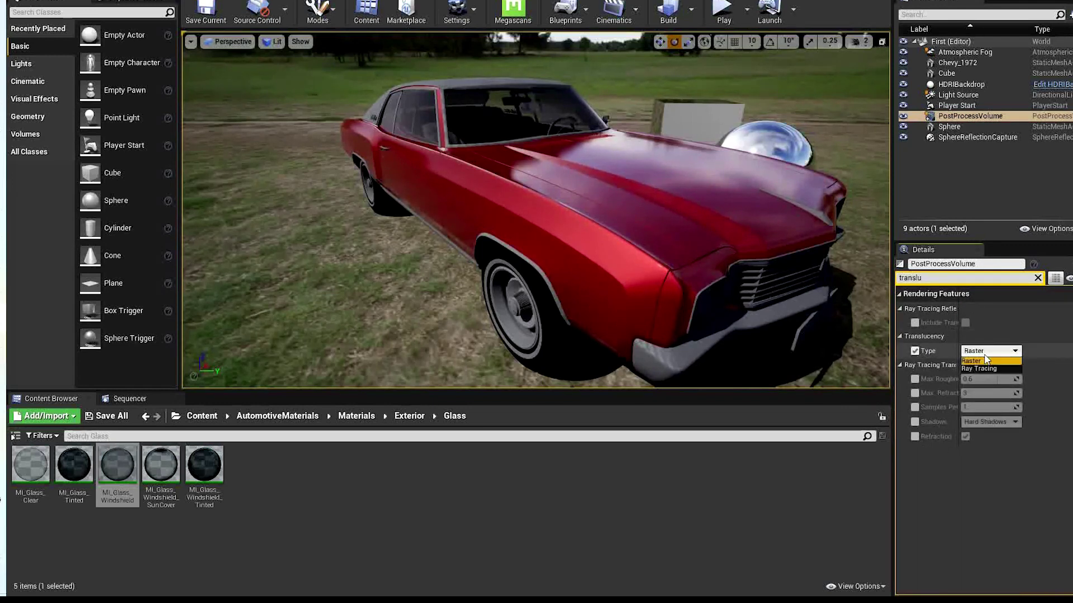
click(979, 369)
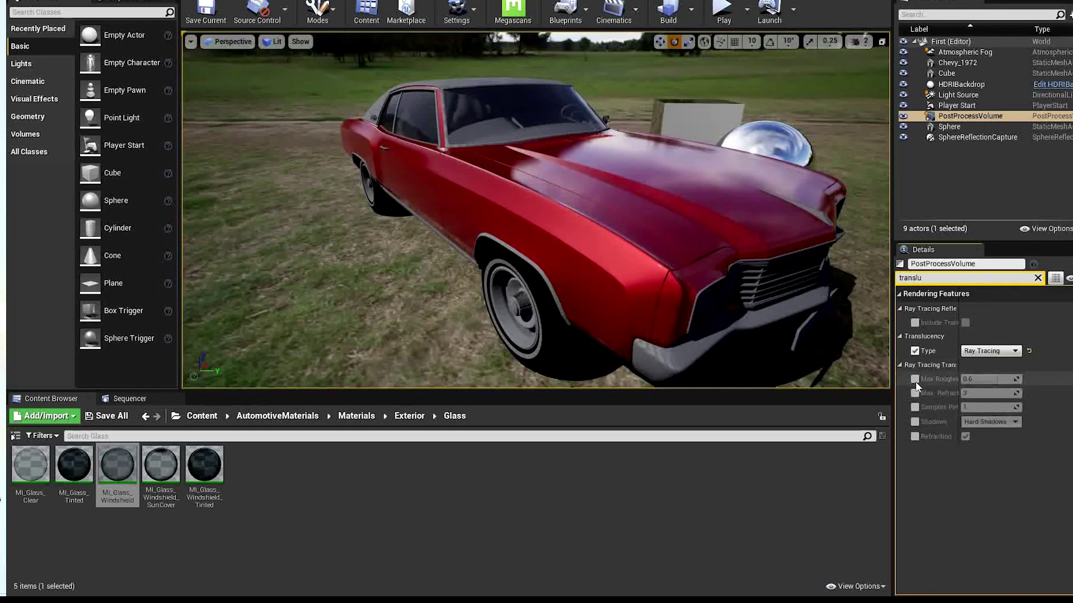
Enable all Ray Tracing Translucency overrides on the PostProcessVolume, set Max Refraction Rays to 1 and turn Refraction off
drag(914, 381, 917, 435)
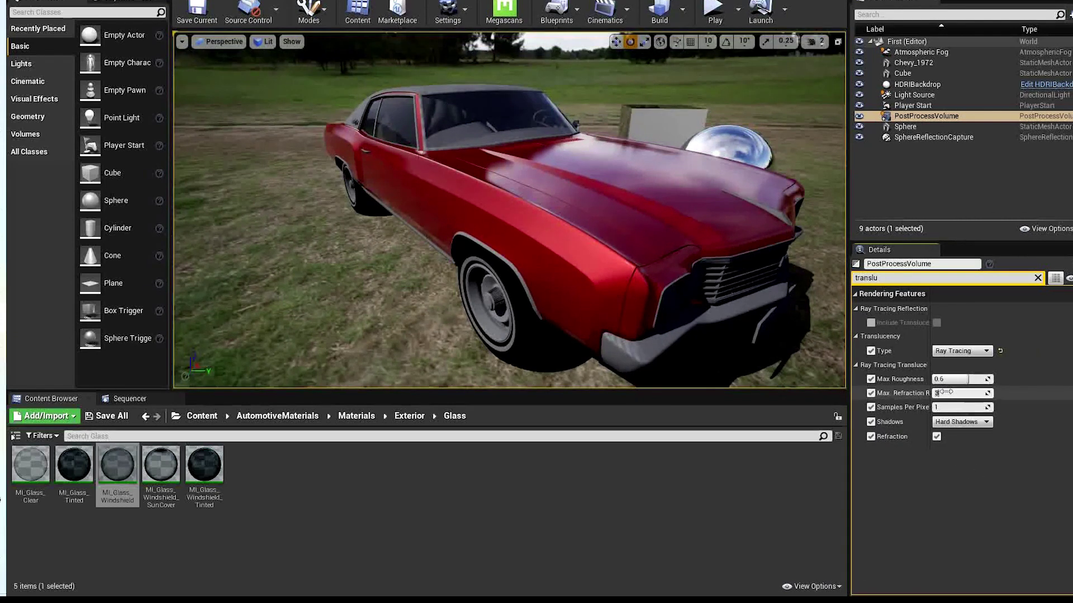
click(937, 436)
right_drag(523, 134, 606, 88)
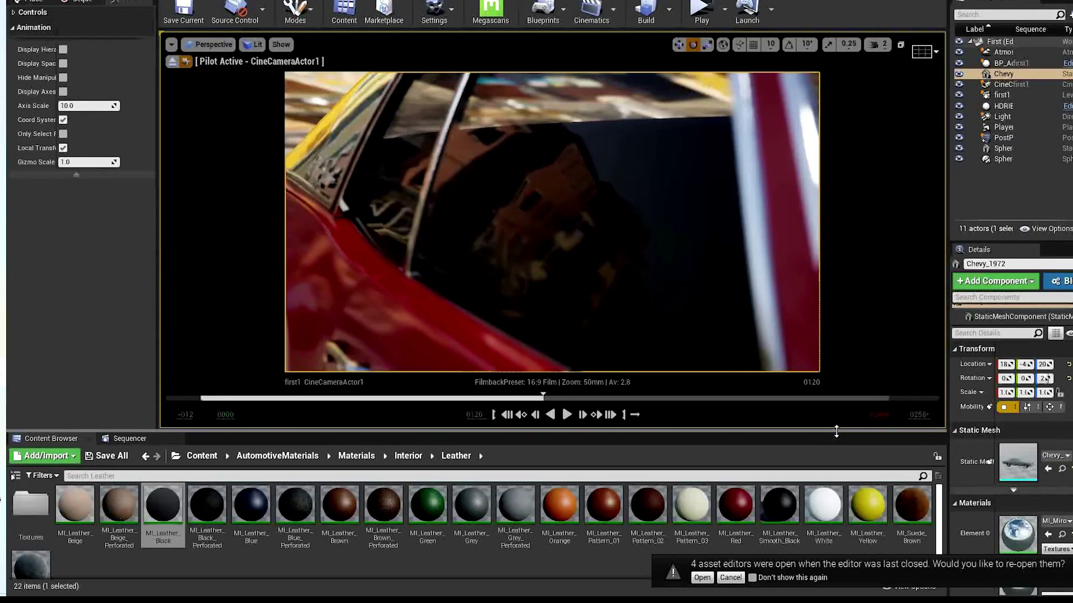
Enlarge the viewport and examine the car's window glass through the piloted CineCameraActor1
drag(834, 433, 827, 495)
mouse_move(779, 374)
right_down()
mouse_move(773, 381)
mouse_move(805, 369)
mouse_move(817, 385)
mouse_move(803, 367)
mouse_move(787, 368)
mouse_move(867, 376)
mouse_move(798, 375)
right_up()
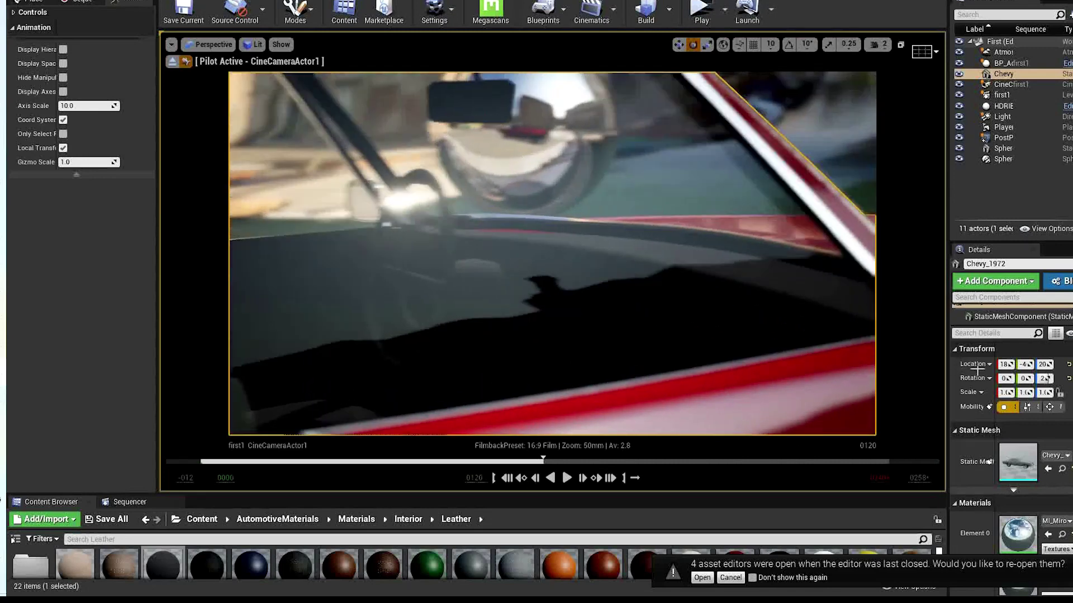
right_drag(977, 368, 778, 374)
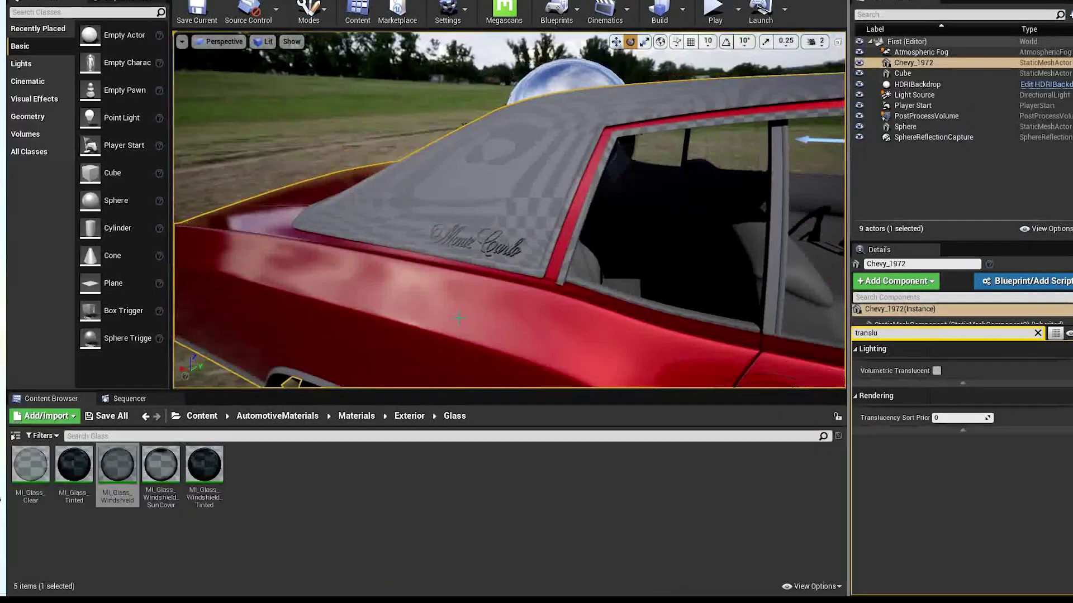
Rotate the Chevy_1972 to about 37.8° around Z and inspect its windshield and side windows
right_drag(553, 280, 519, 292)
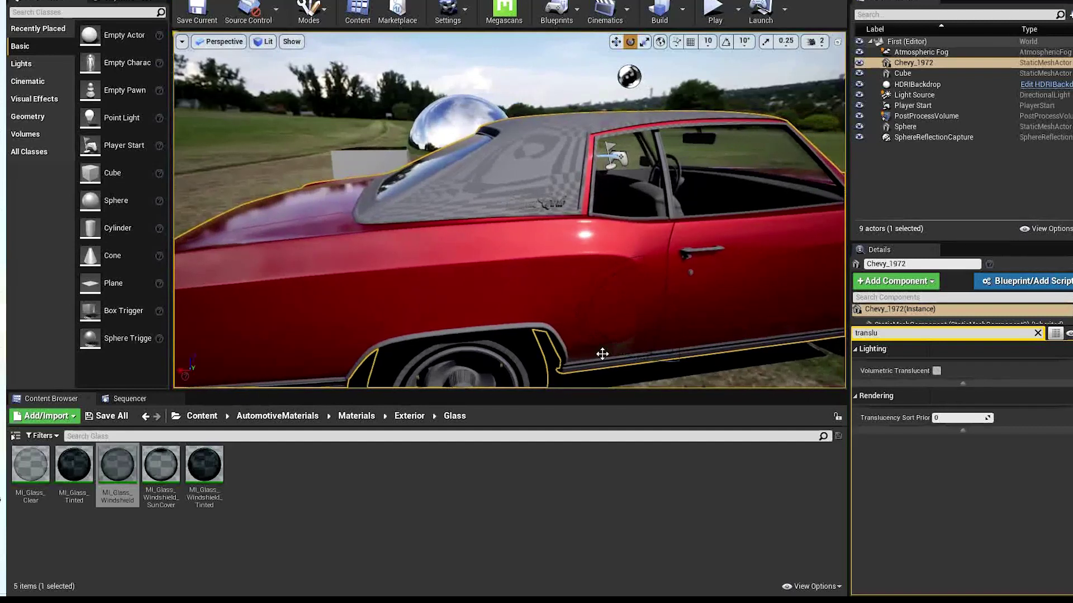
right_drag(622, 340, 778, 323)
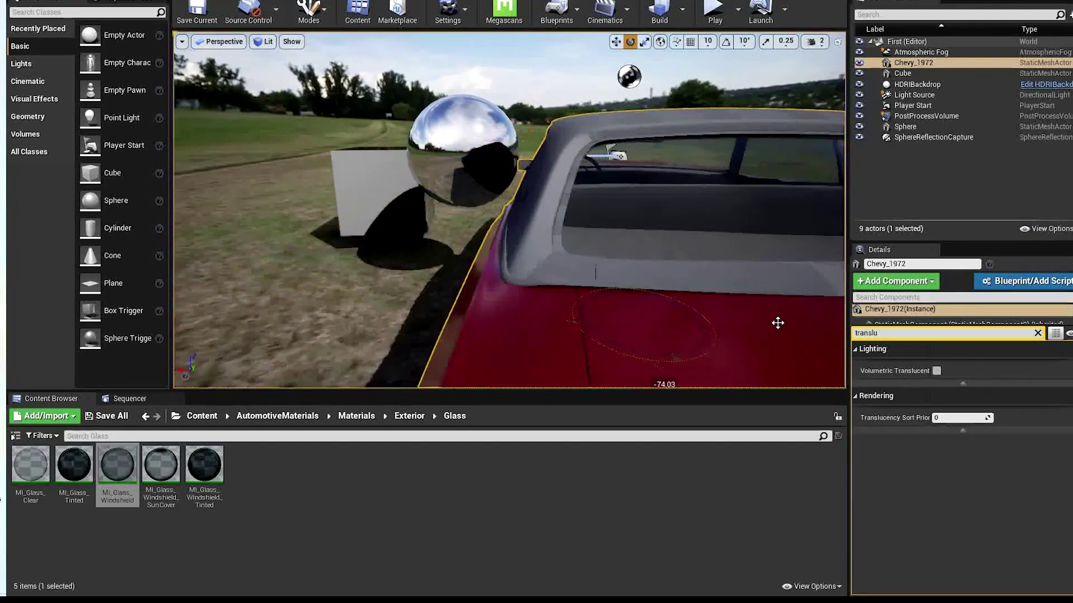
drag(849, 308, 959, 240)
key(w)
right_drag(780, 216, 821, 246)
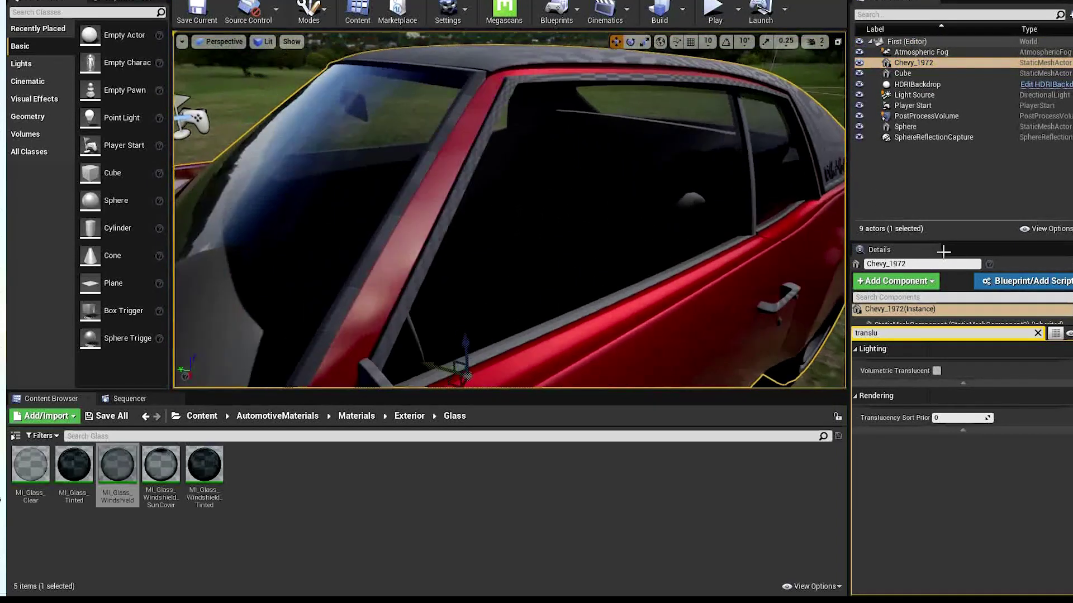
right_drag(943, 251, 885, 252)
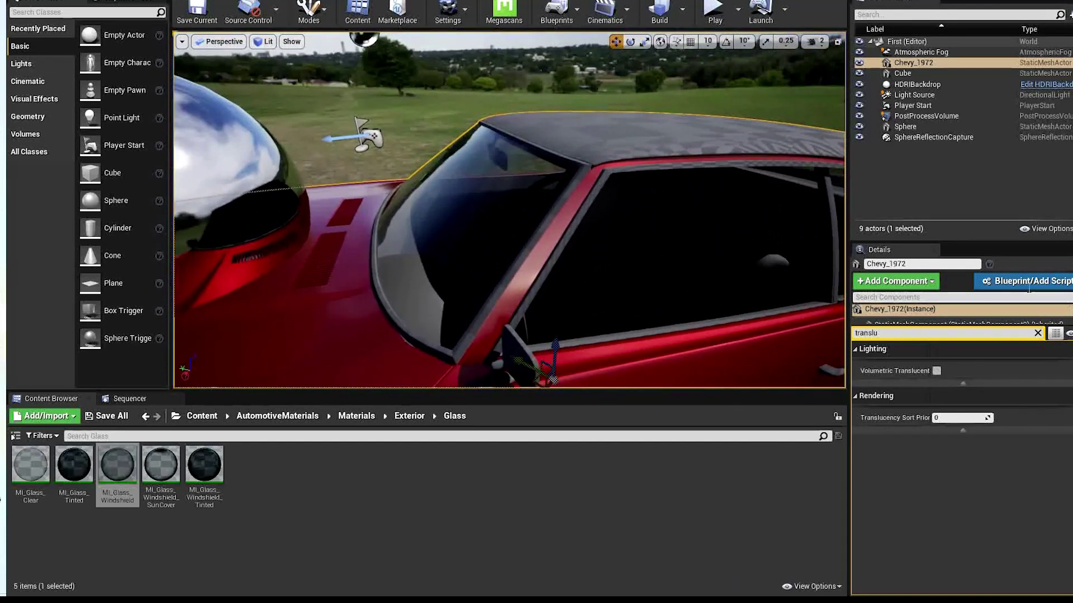
Switch the PostProcessVolume's Translucency Type to Raster and back to Ray Tracing to compare the window glass
click(1036, 334)
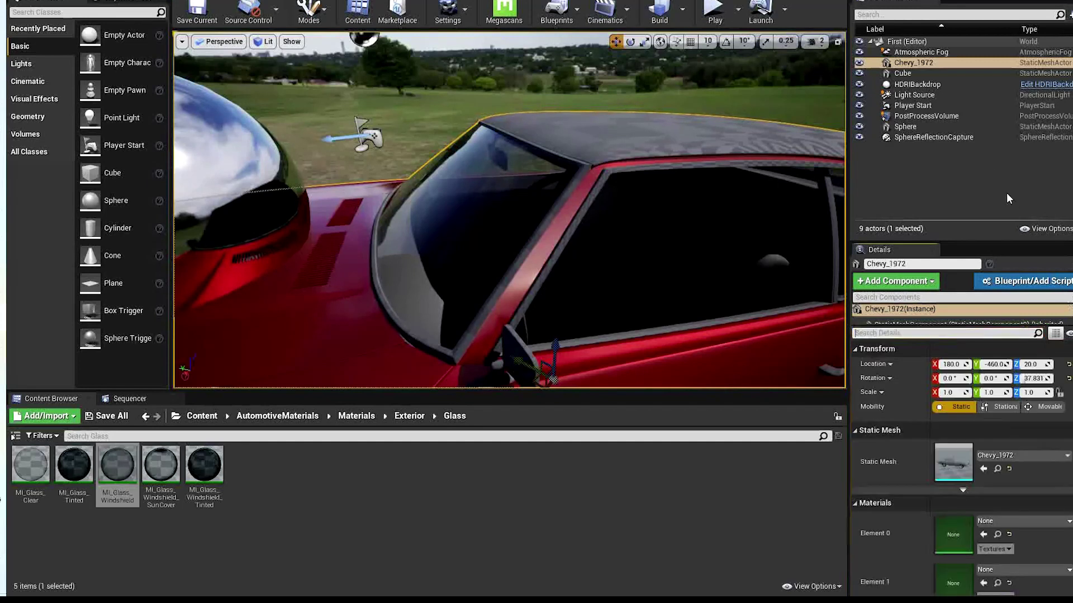
click(970, 118)
click(926, 278)
text(tra)
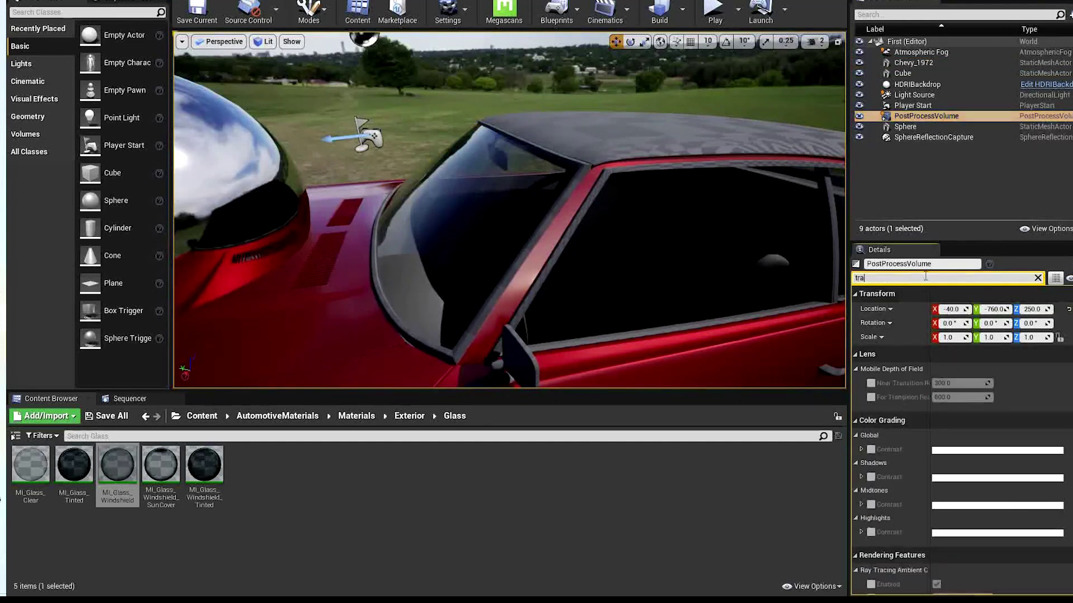
text(nslu)
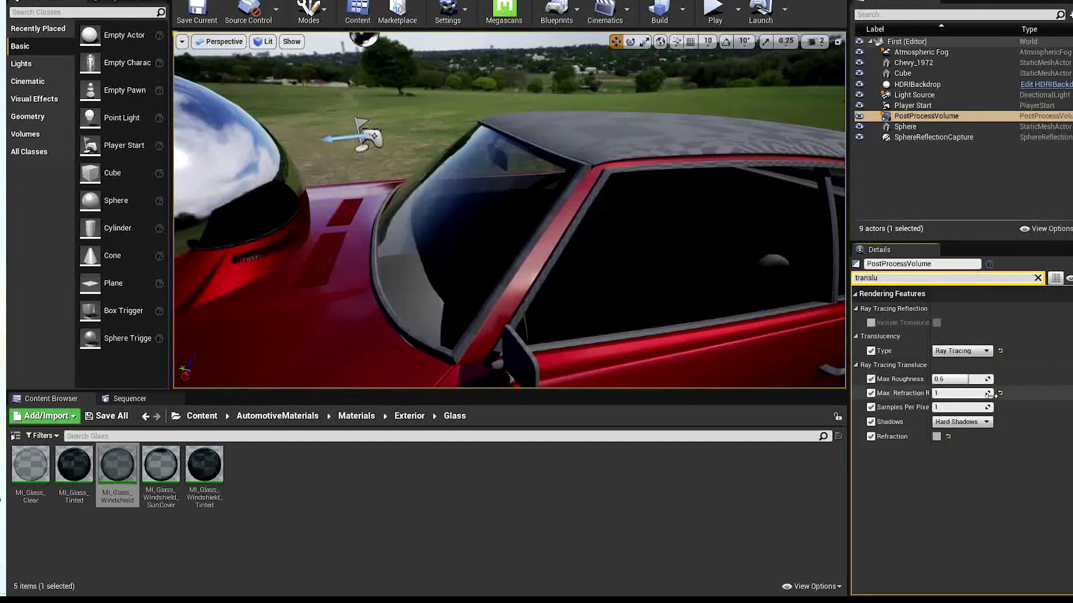
click(958, 361)
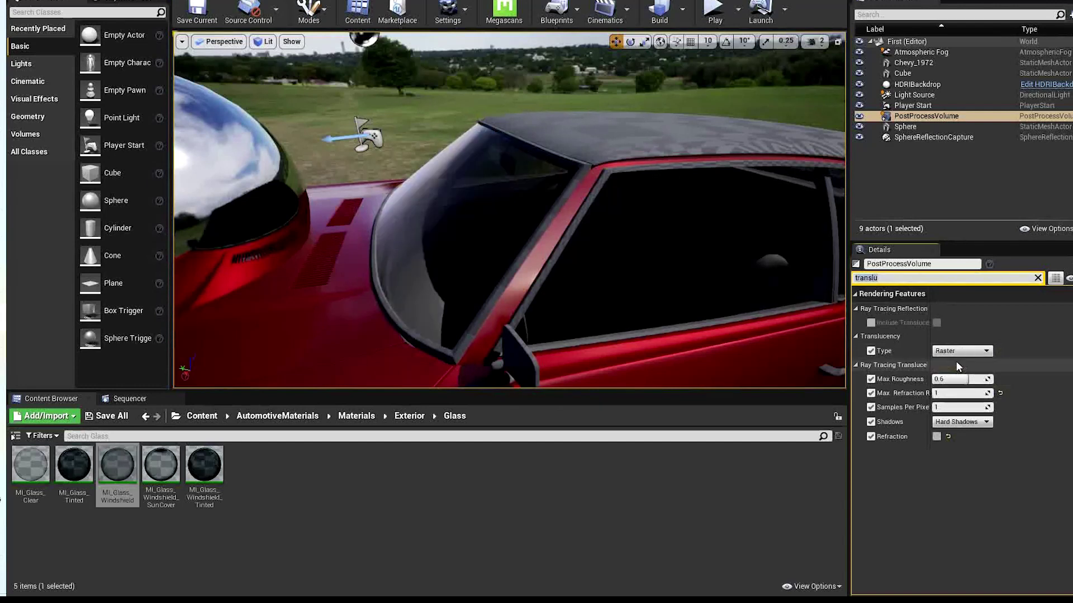
right_drag(747, 283, 757, 285)
click(944, 369)
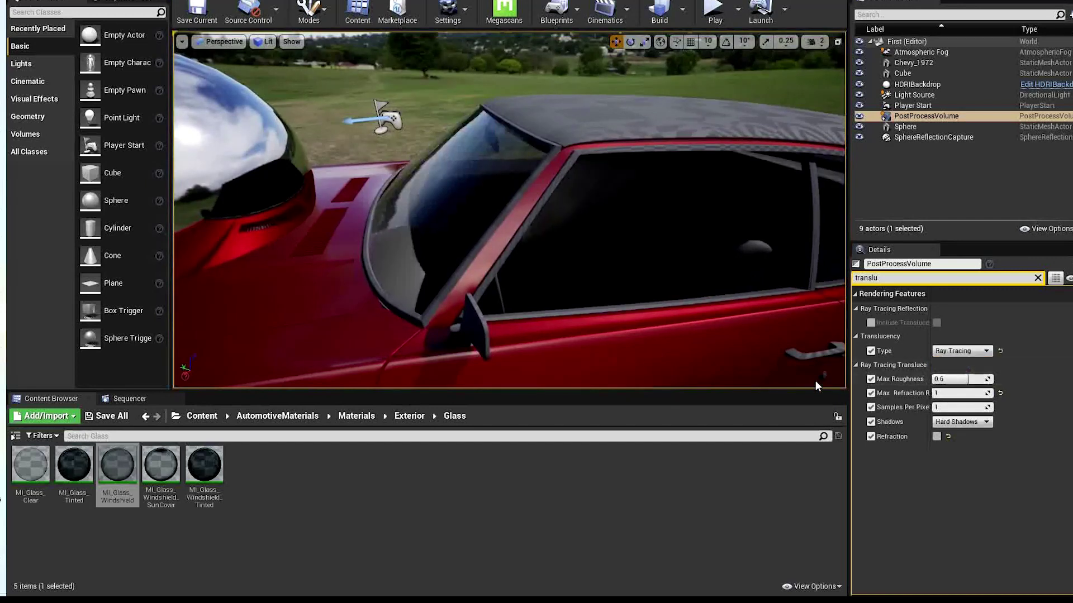
mouse_move(815, 380)
right_down()
mouse_move(714, 318)
mouse_move(702, 341)
mouse_move(646, 350)
right_up()
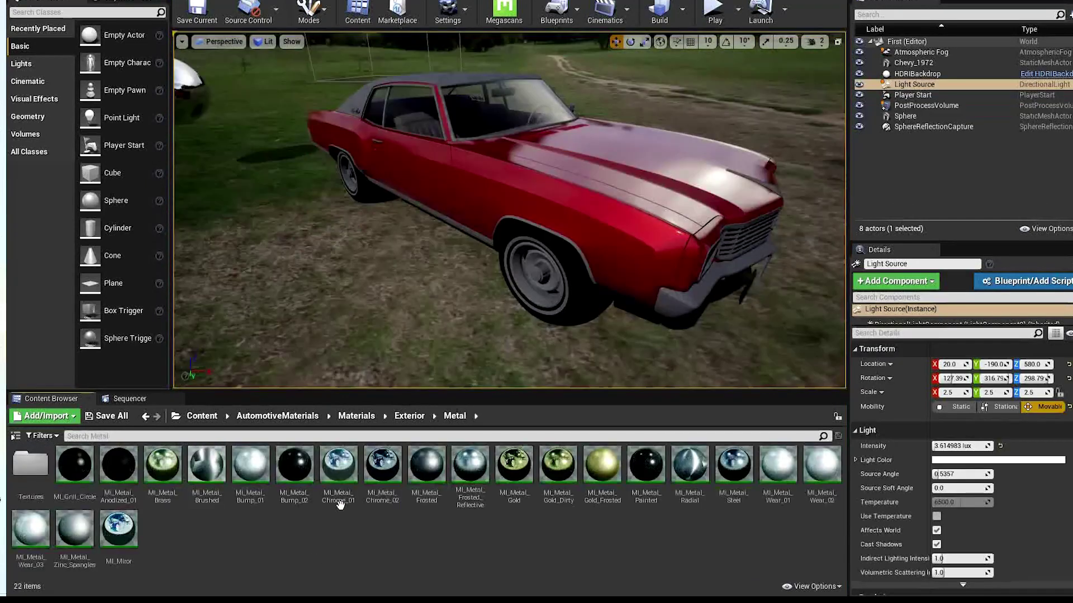
Apply MI_Metal_Chrome_01 from the Exterior Metal folder to the car's wheel rims, front bumper and trim
drag(339, 504, 540, 279)
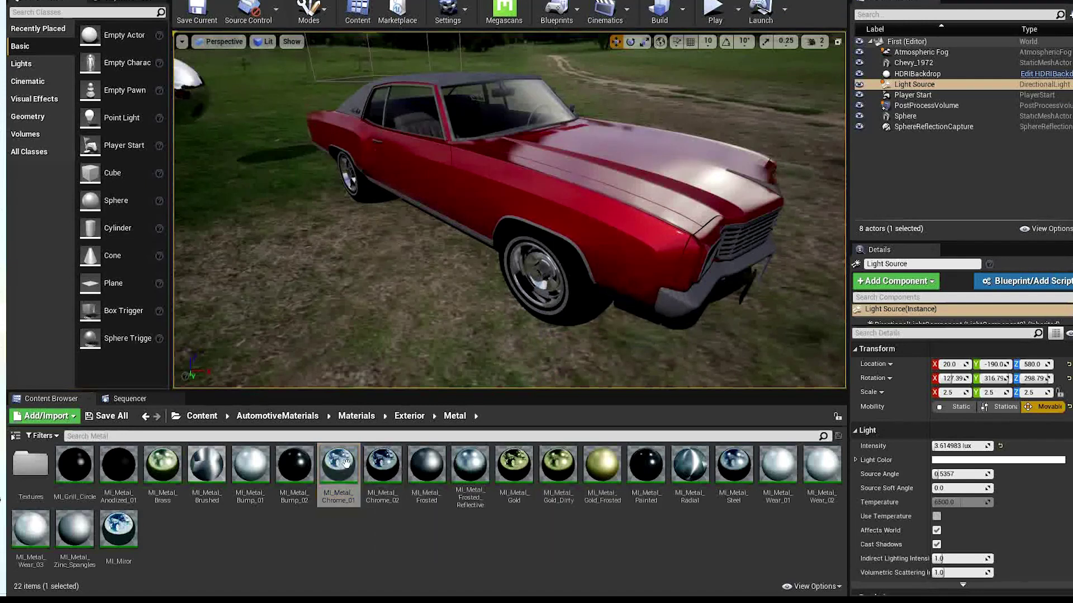
drag(339, 469, 687, 293)
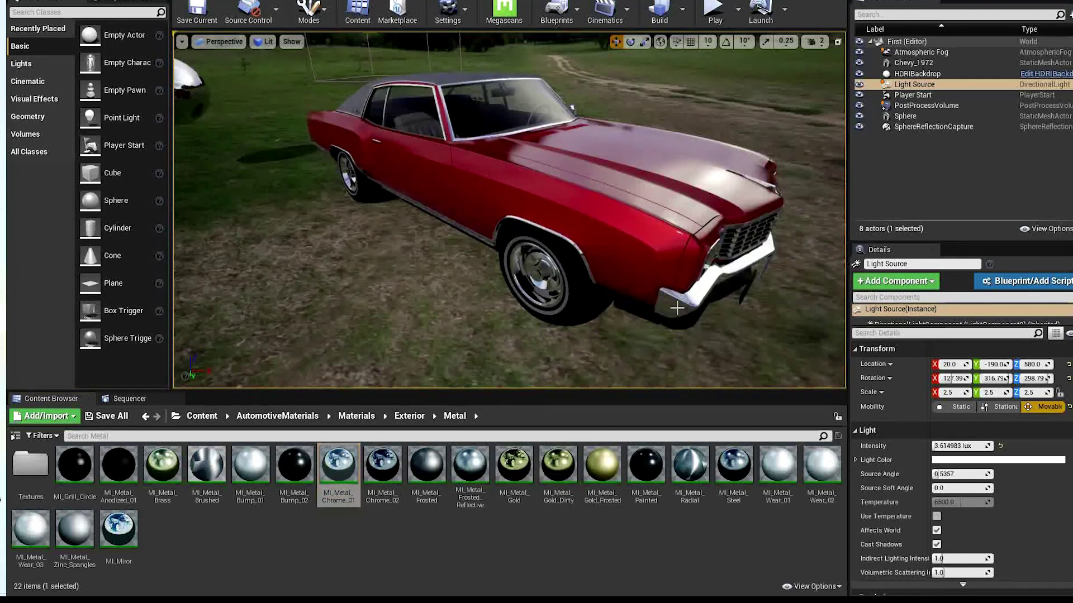
Apply MI_CarPaint_White from the Exterior CarPaint folder to the car's roof
right_drag(521, 240, 546, 234)
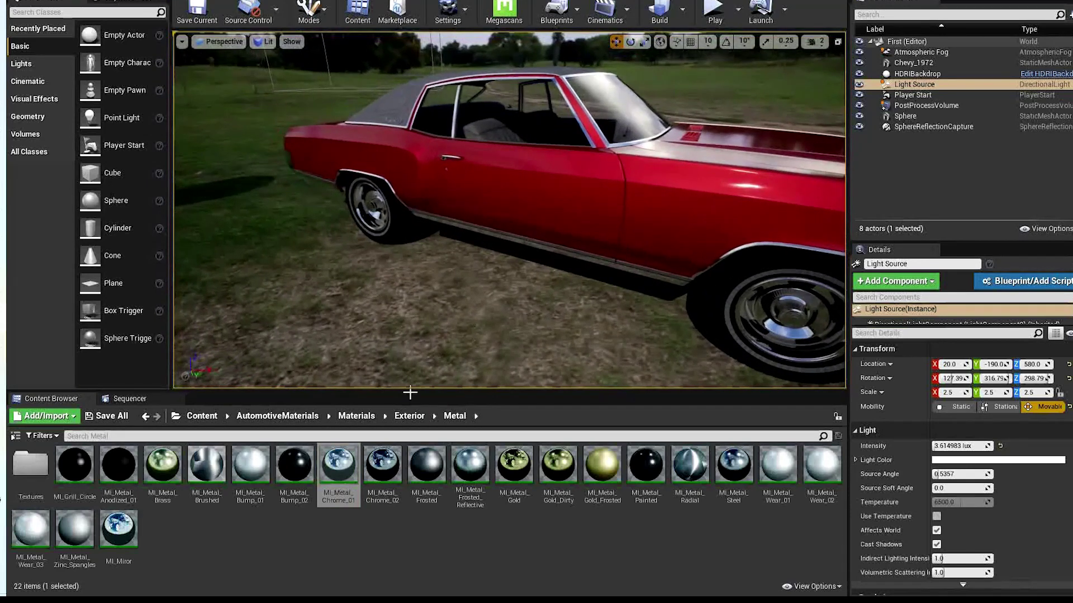
click(407, 418)
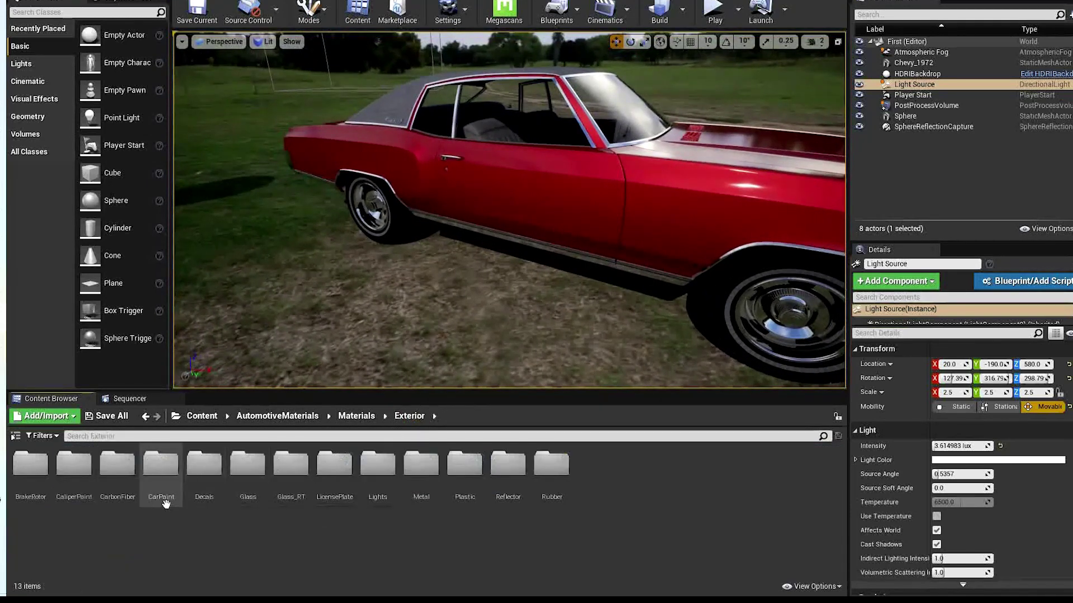
double_click(159, 470)
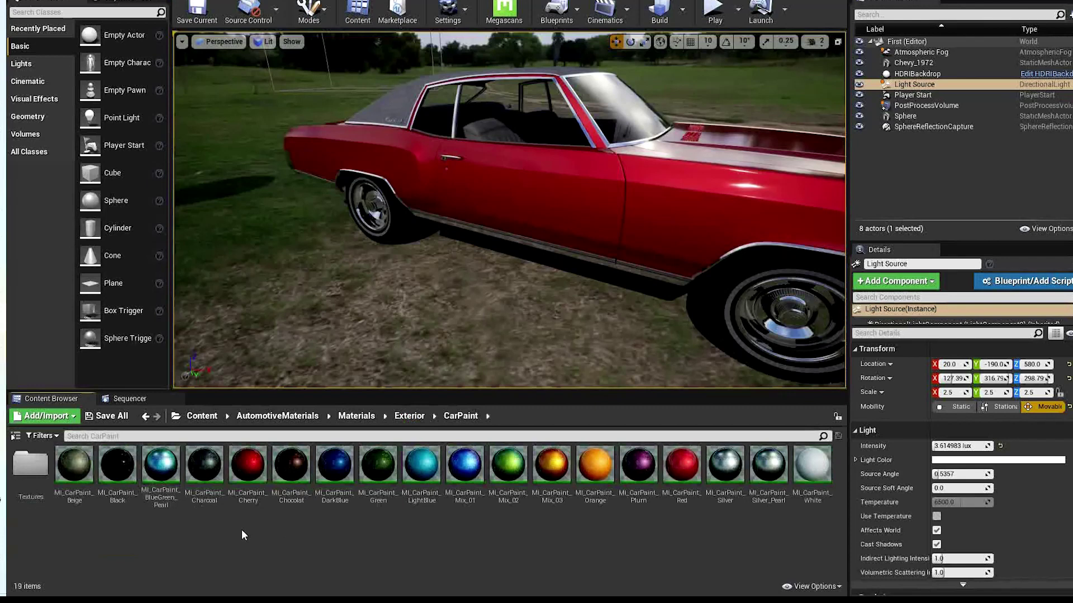
drag(811, 469, 419, 81)
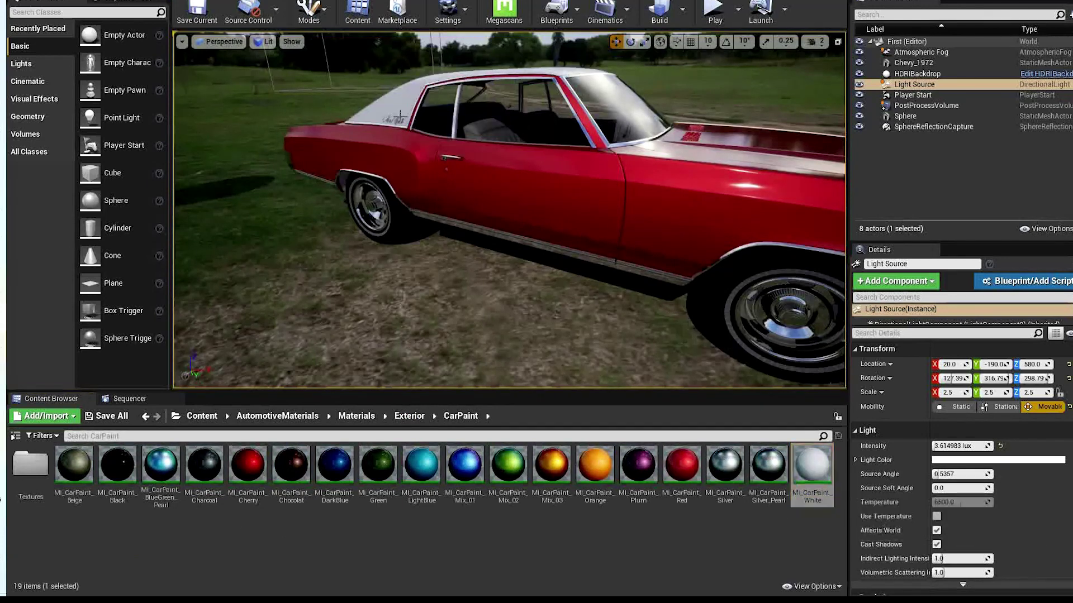
Apply MI_Tint_Clear from the Exterior Lights folder to the car's headlight
key(d)
right_drag(484, 171, 359, 154)
key(a)
key(d)
key(s)
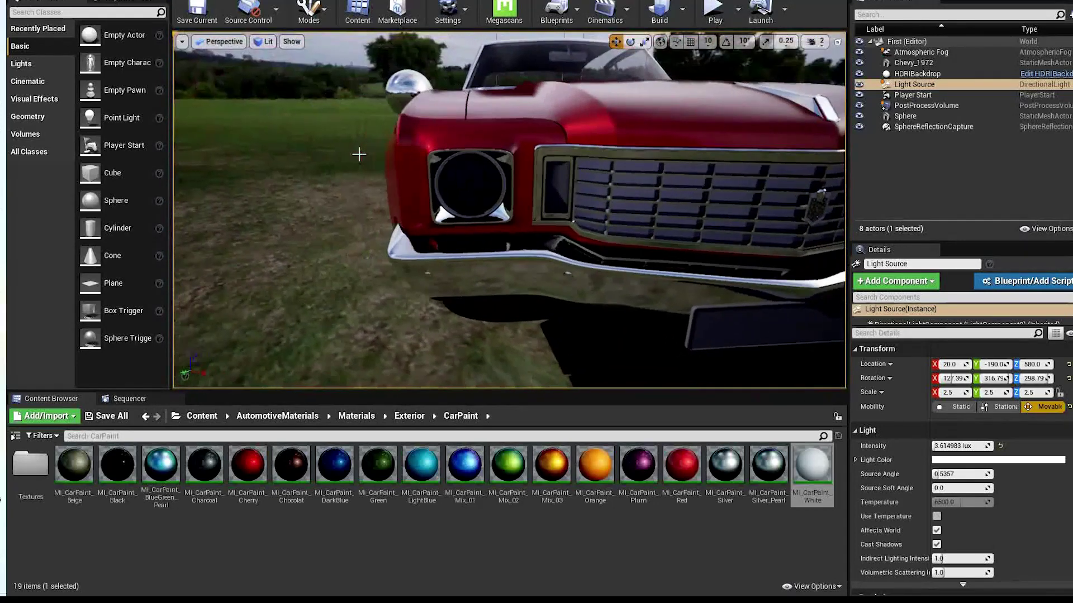
click(402, 416)
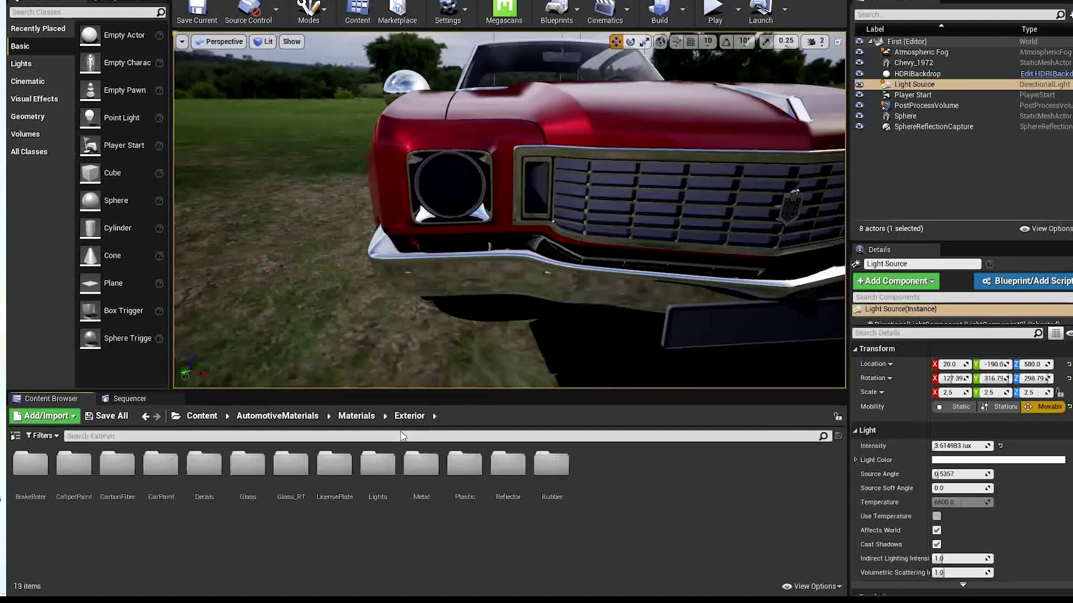
double_click(377, 466)
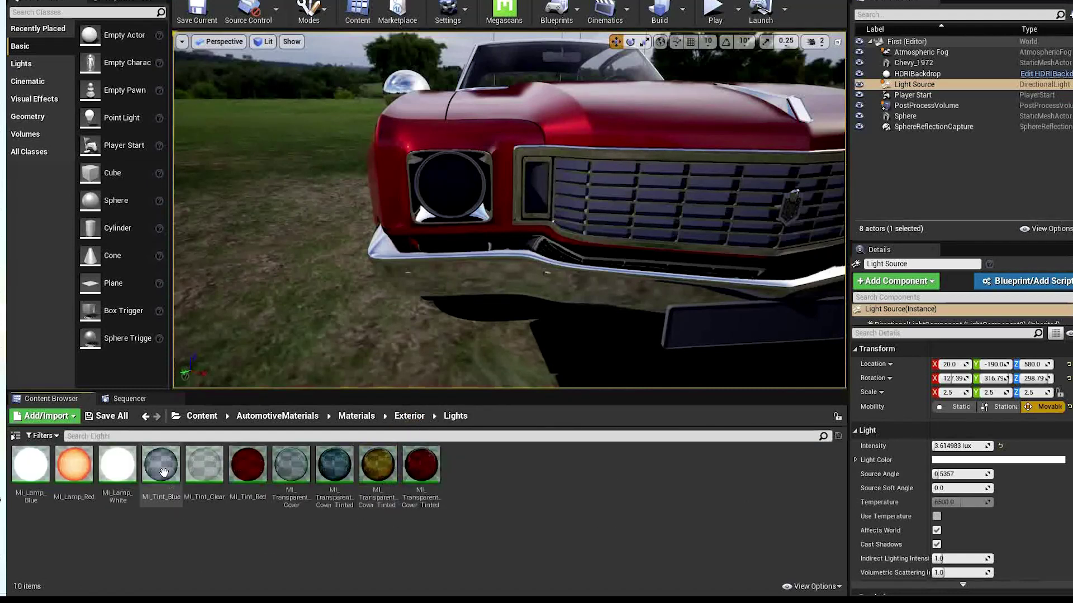
drag(204, 469, 363, 343)
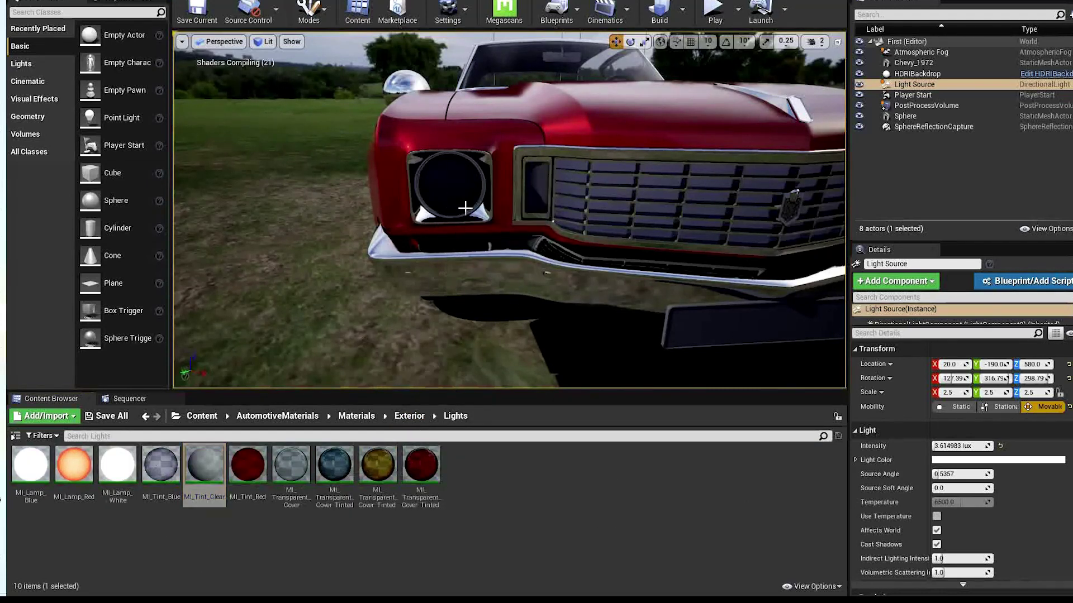
Open the Leather folder of the Interior automotive materials for the car's seats
alt+drag(407, 266, 633, 165)
right_drag(633, 165, 648, 217)
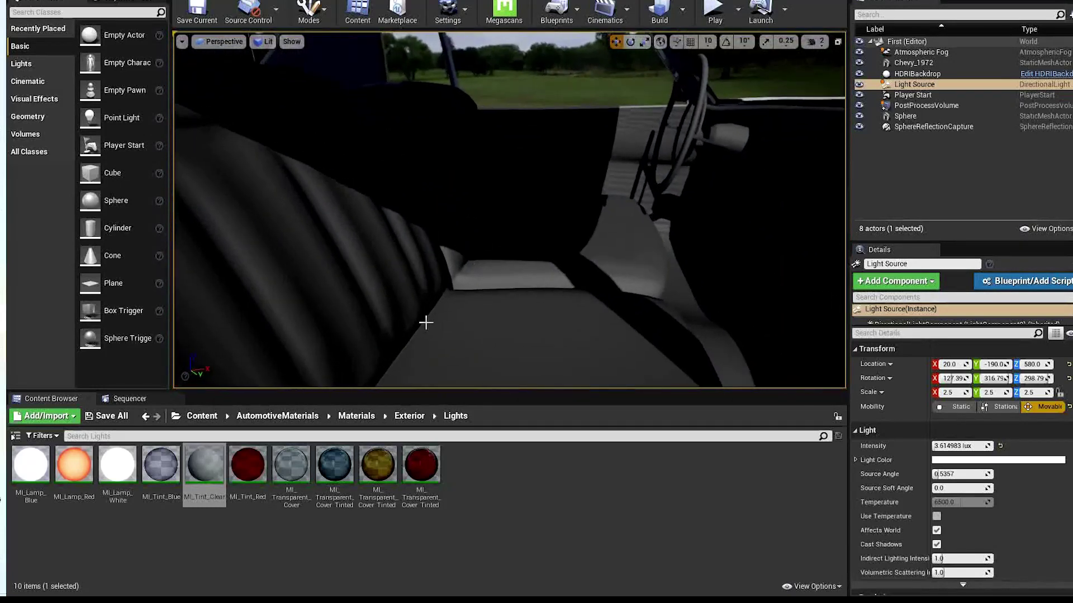
click(358, 417)
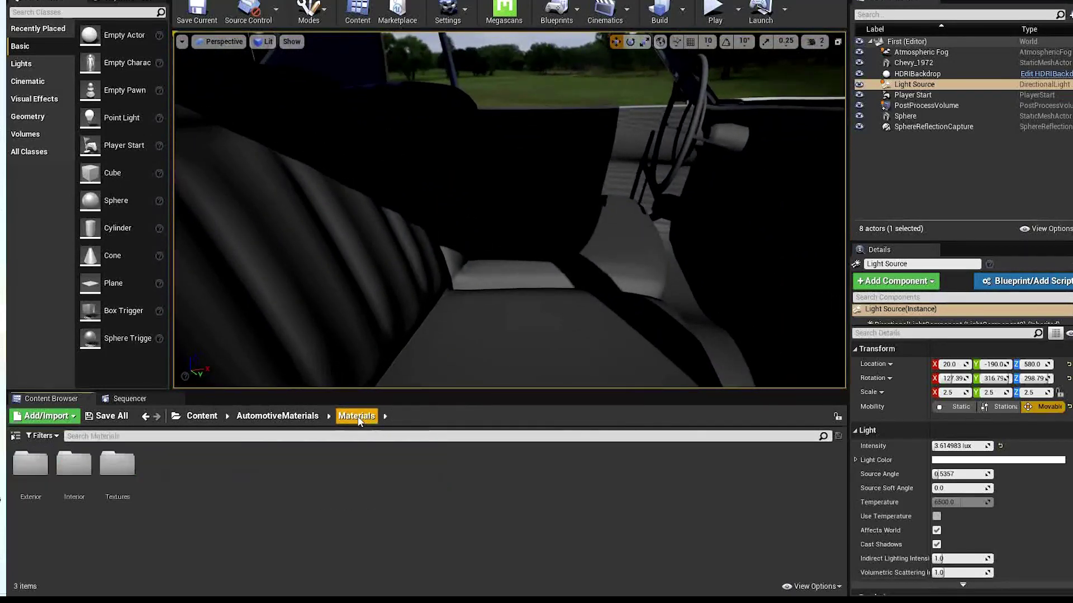
double_click(75, 465)
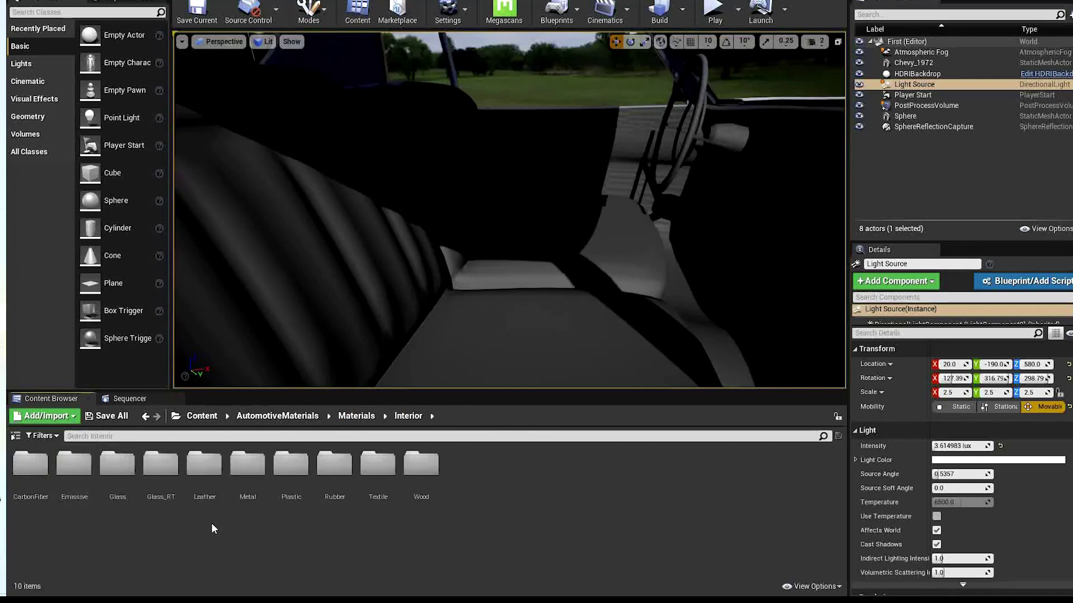
double_click(204, 468)
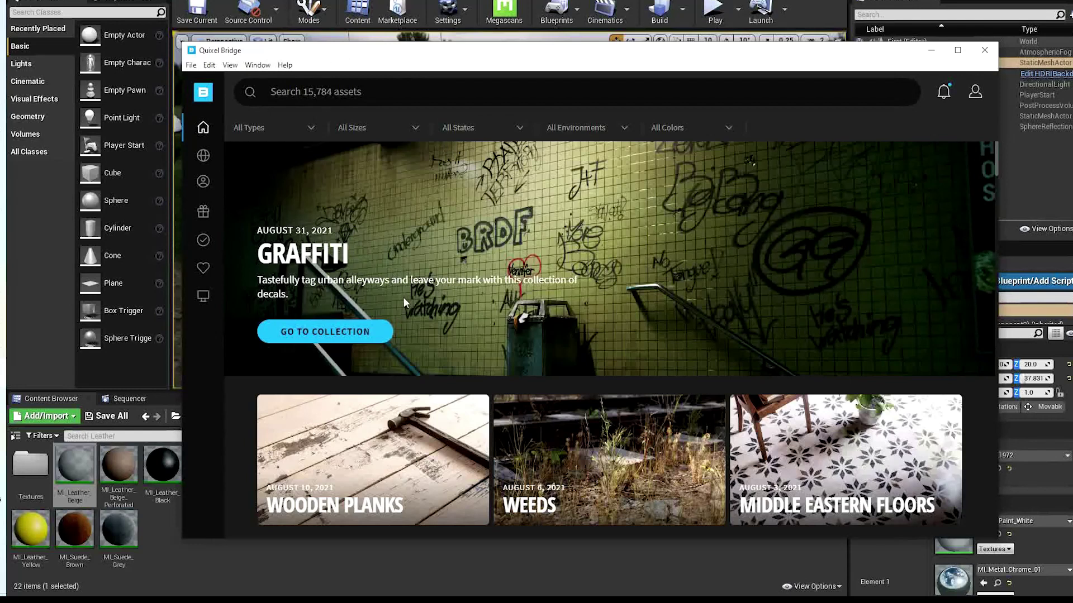
Browse the featured collections, new 3D models and latest assets on Quixel Bridge's home page
scroll(518, 246, down, 3)
scroll(518, 243, up, 2)
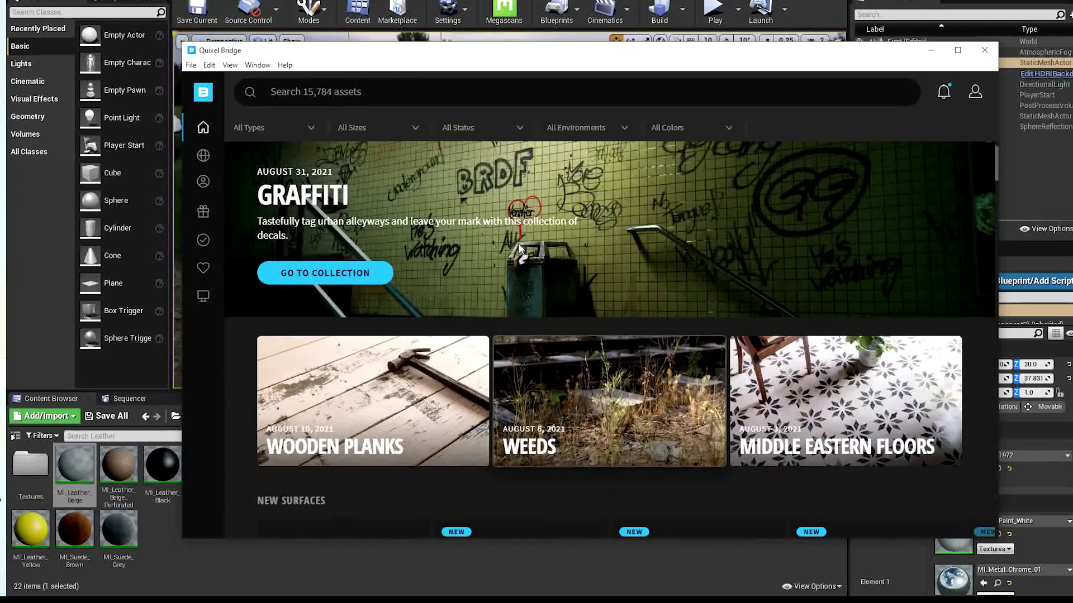
scroll(518, 243, down, 9)
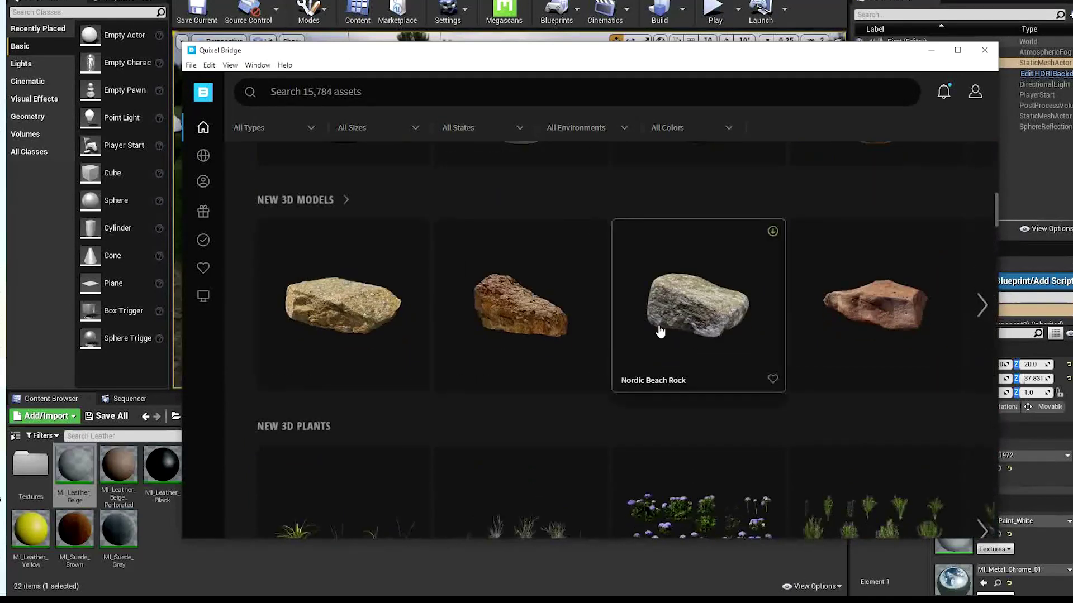
scroll(660, 332, down, 15)
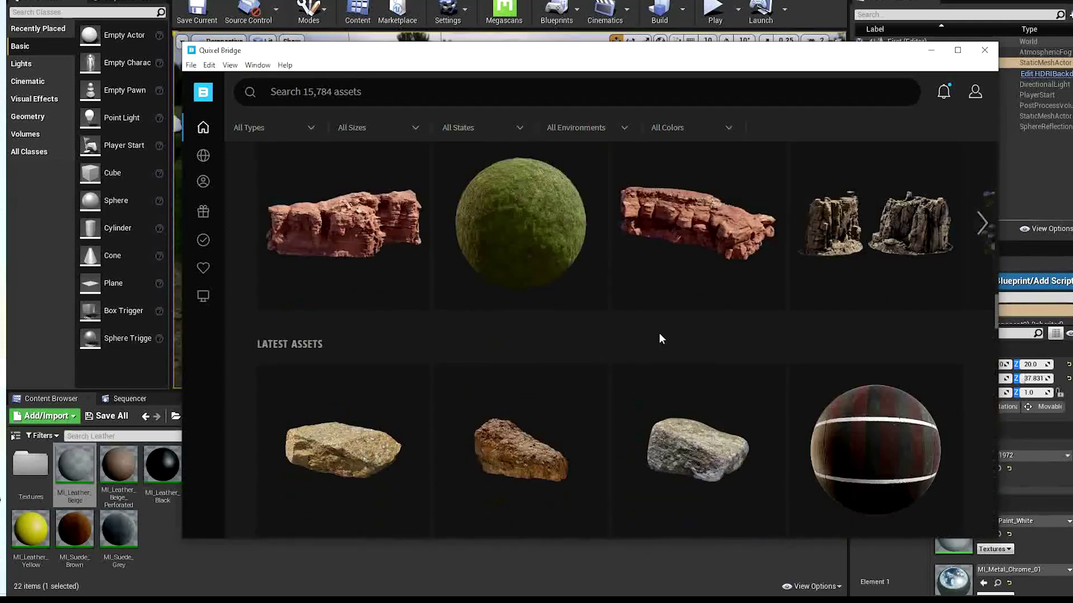
scroll(660, 338, down, 8)
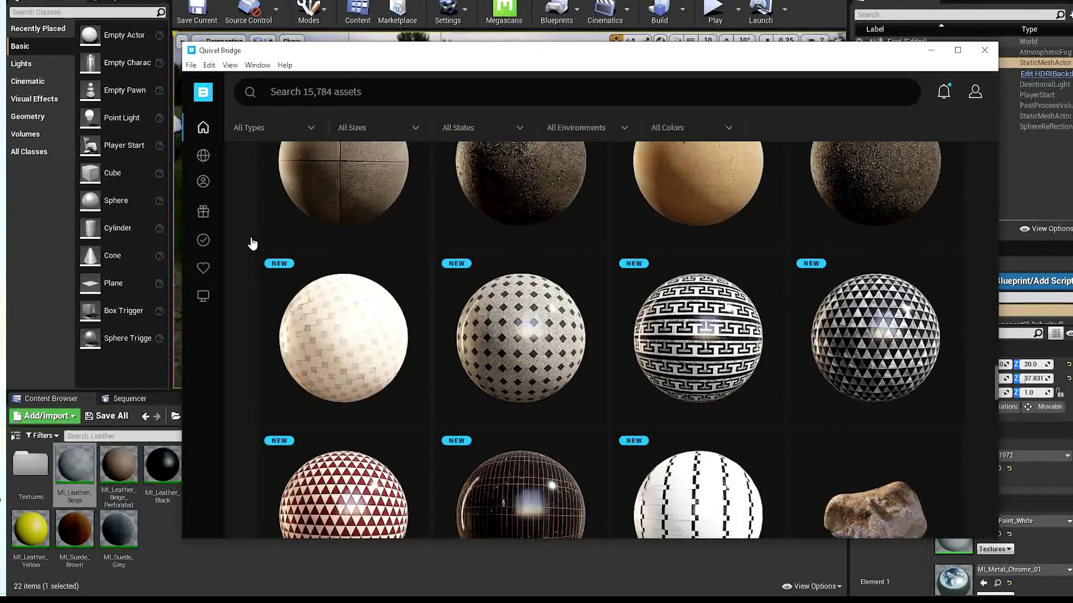
Open the MetaHuman Presets collection and look through the available characters
mouse_move(212, 197)
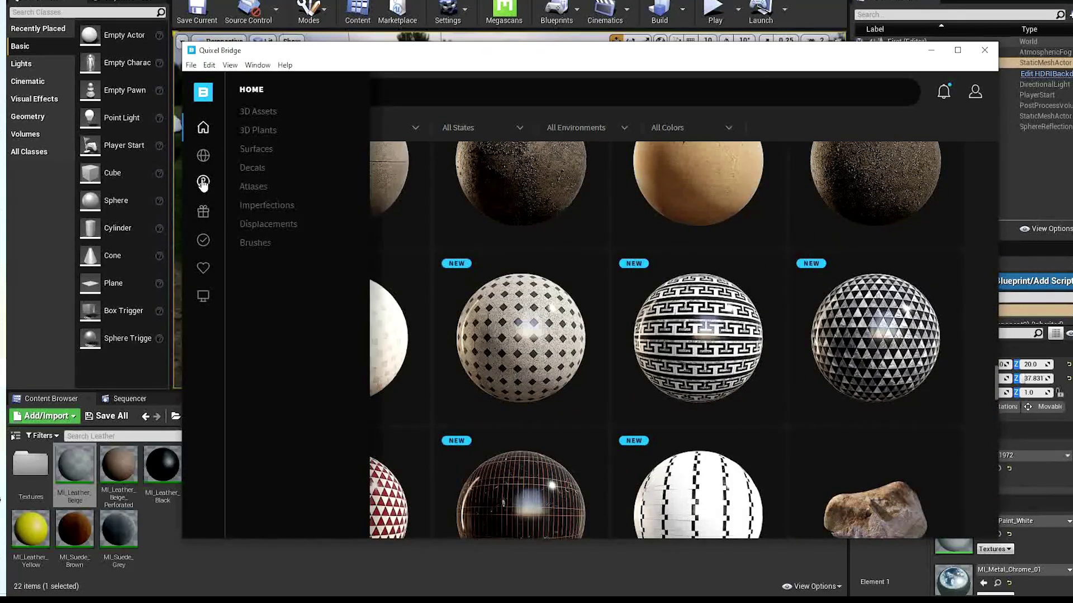
click(203, 182)
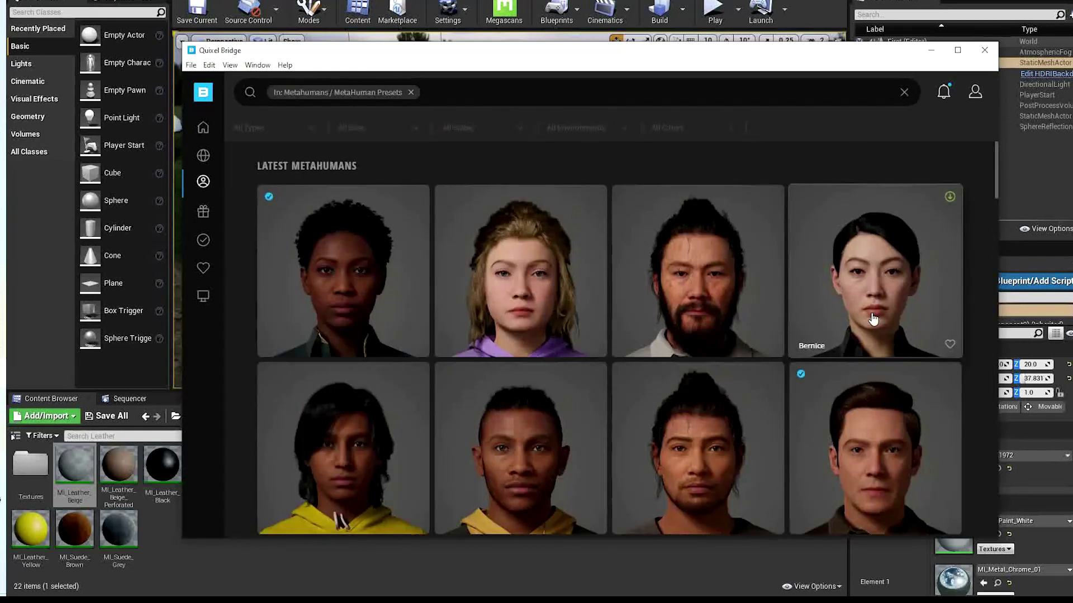
scroll(873, 318, down, 7)
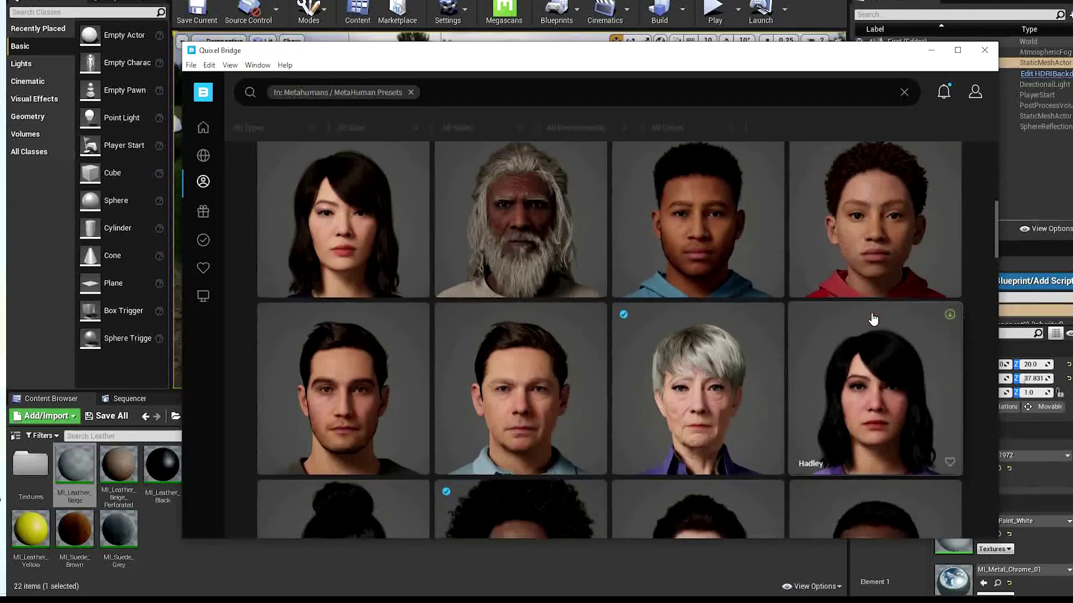
scroll(873, 318, down, 3)
scroll(873, 319, down, 9)
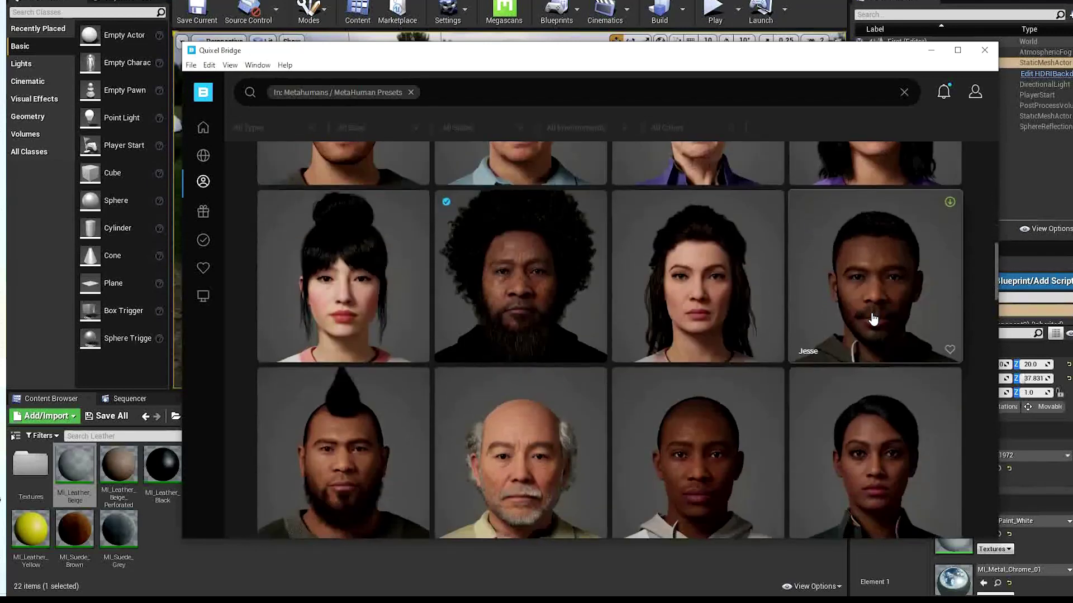
scroll(873, 319, down, 10)
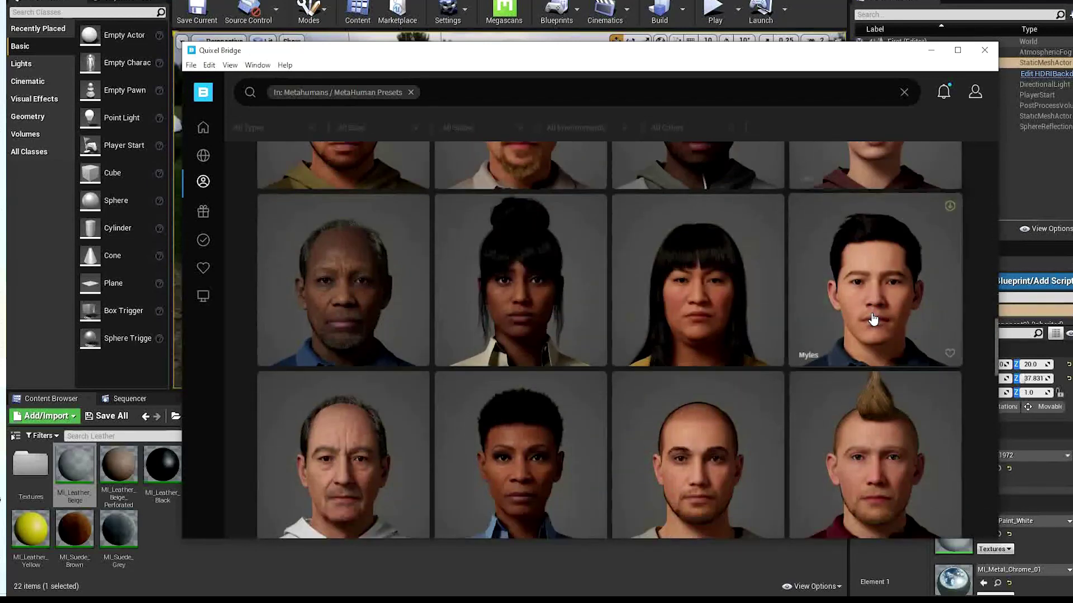
scroll(873, 319, down, 12)
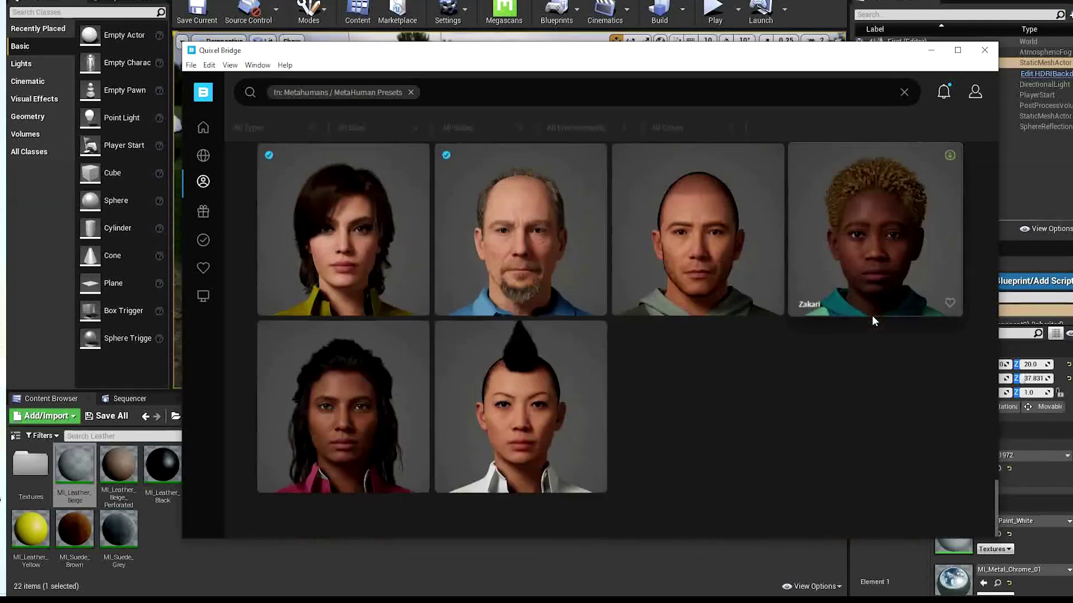
scroll(873, 320, up, 5)
scroll(874, 322, up, 10)
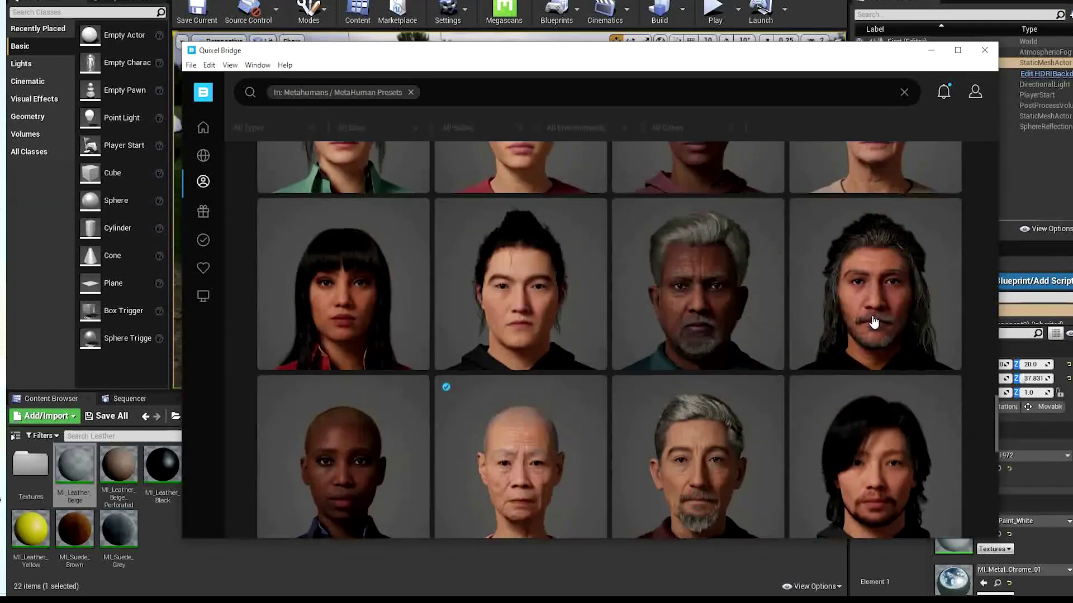
scroll(874, 322, up, 5)
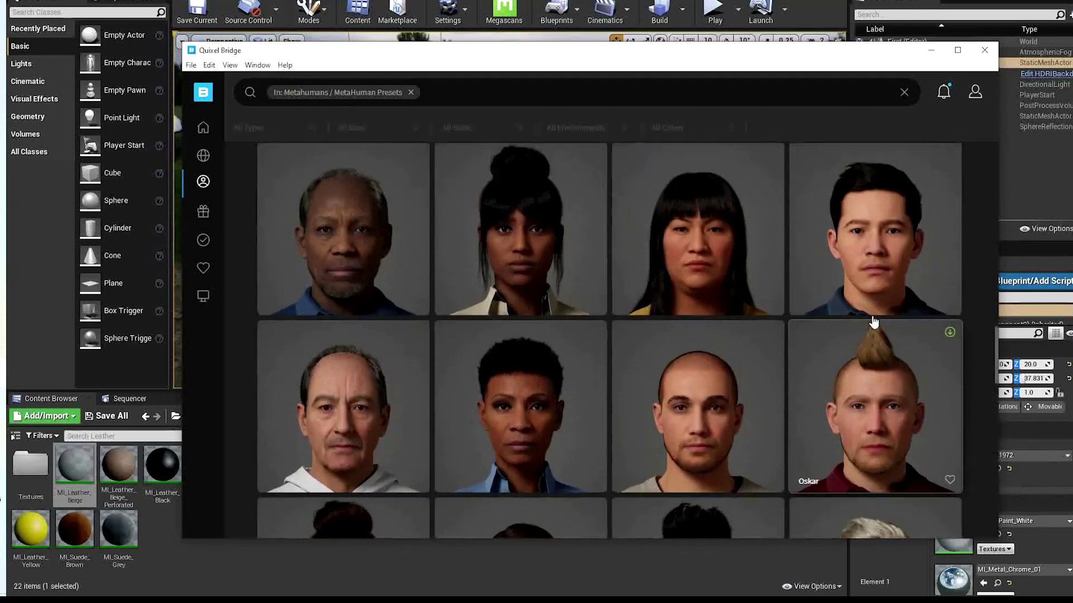
scroll(874, 322, down, 4)
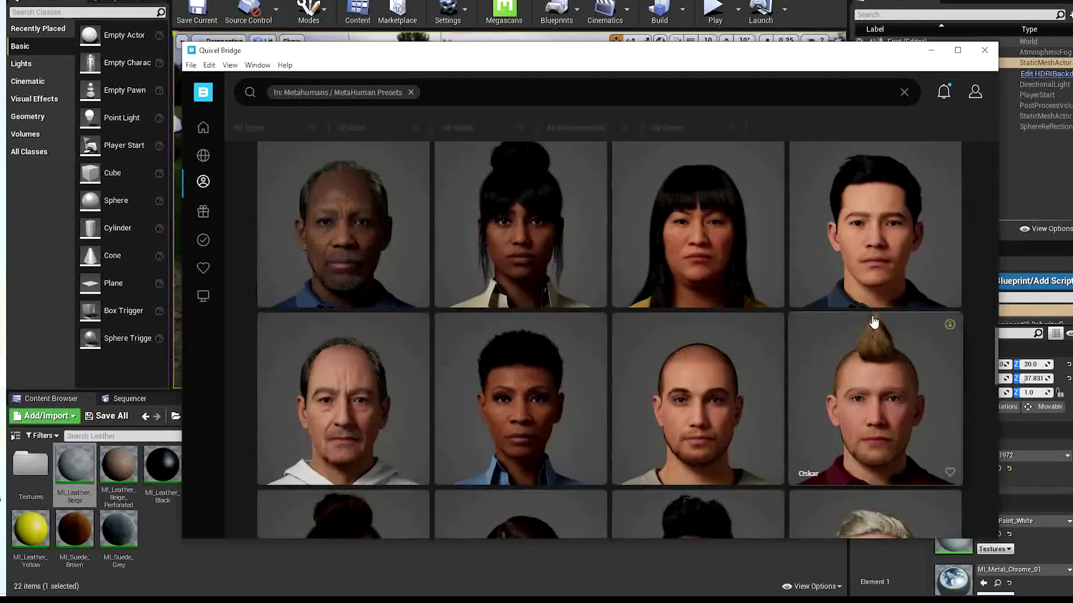
scroll(874, 321, up, 8)
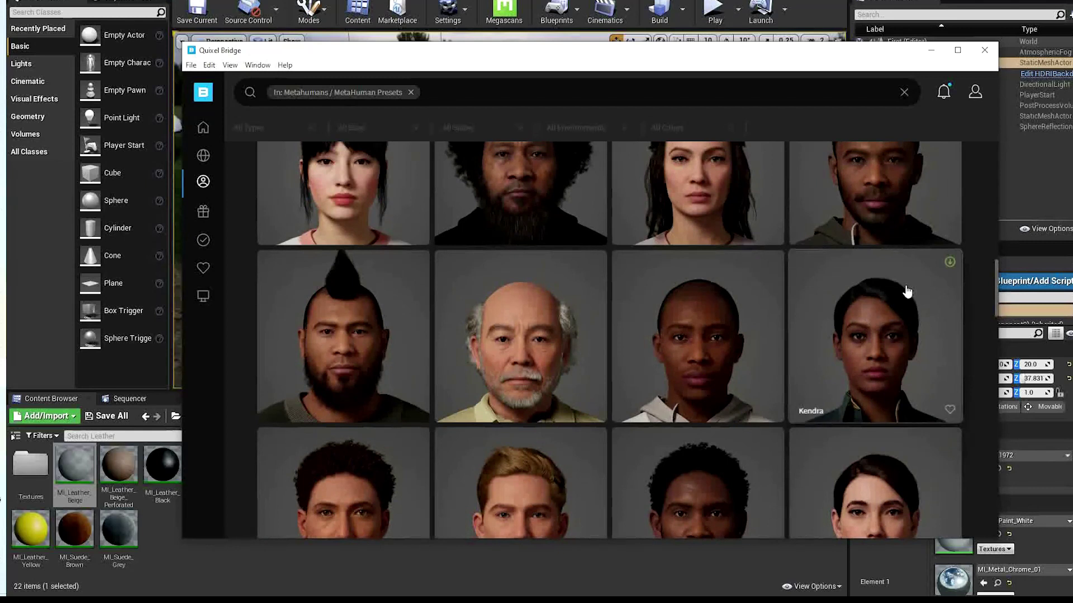
scroll(906, 291, up, 9)
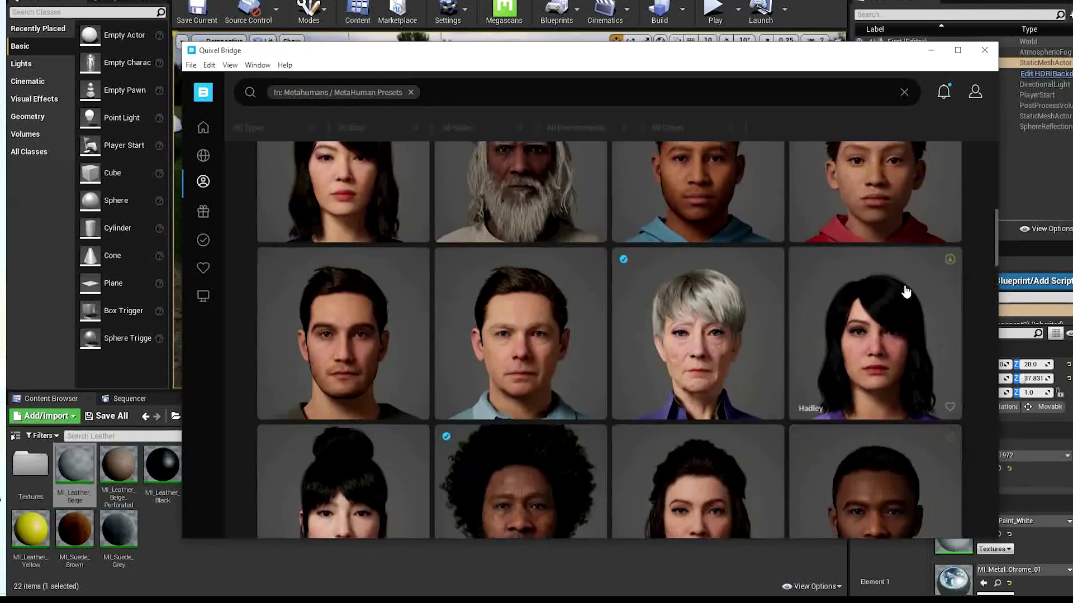
scroll(905, 291, up, 5)
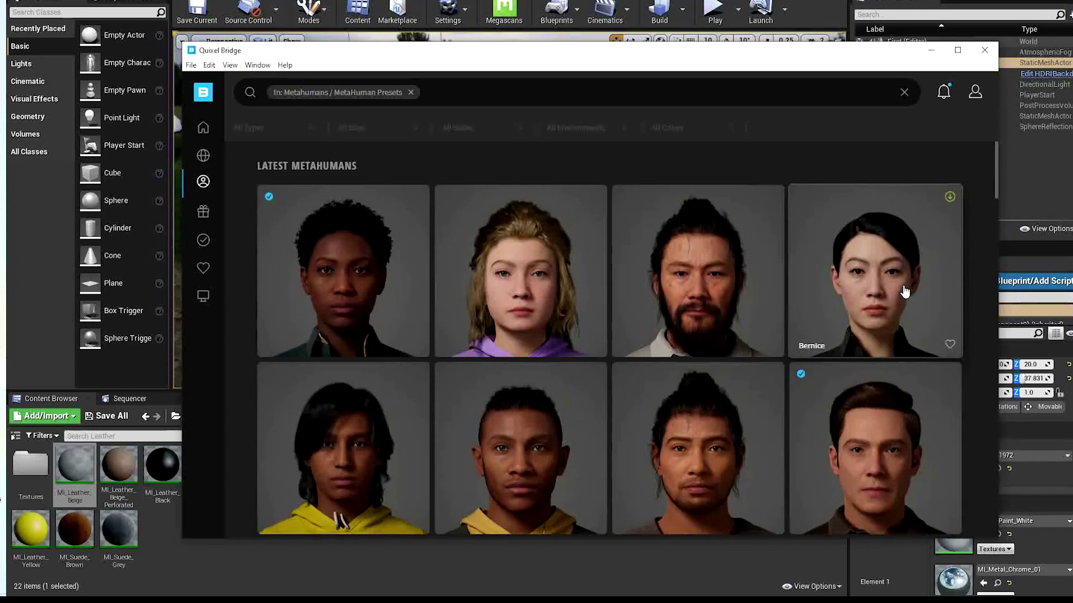
scroll(906, 291, down, 5)
scroll(905, 292, down, 2)
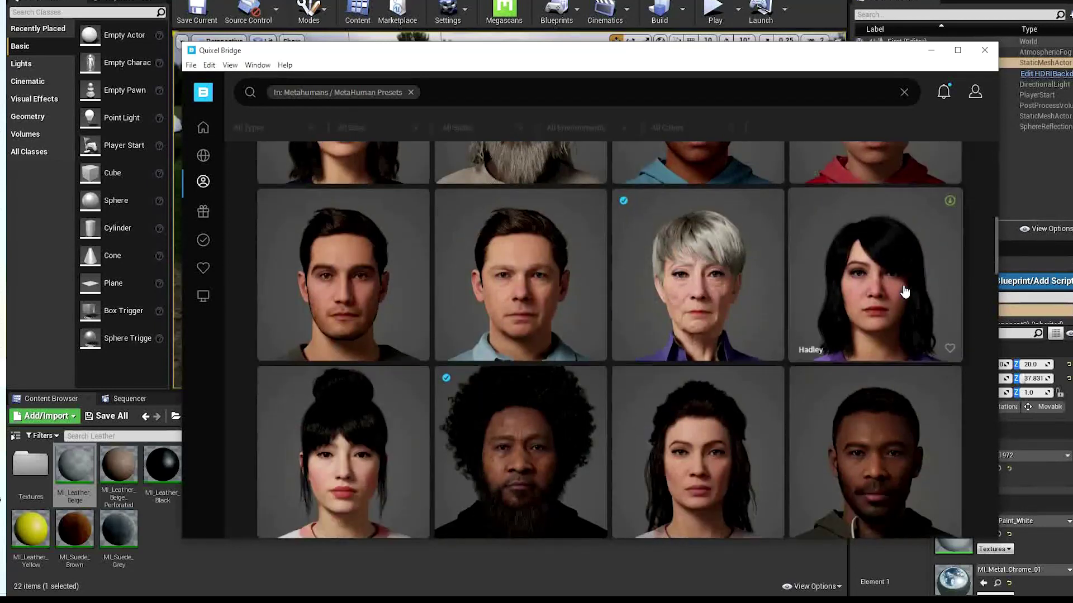
scroll(905, 292, down, 3)
scroll(905, 292, down, 2)
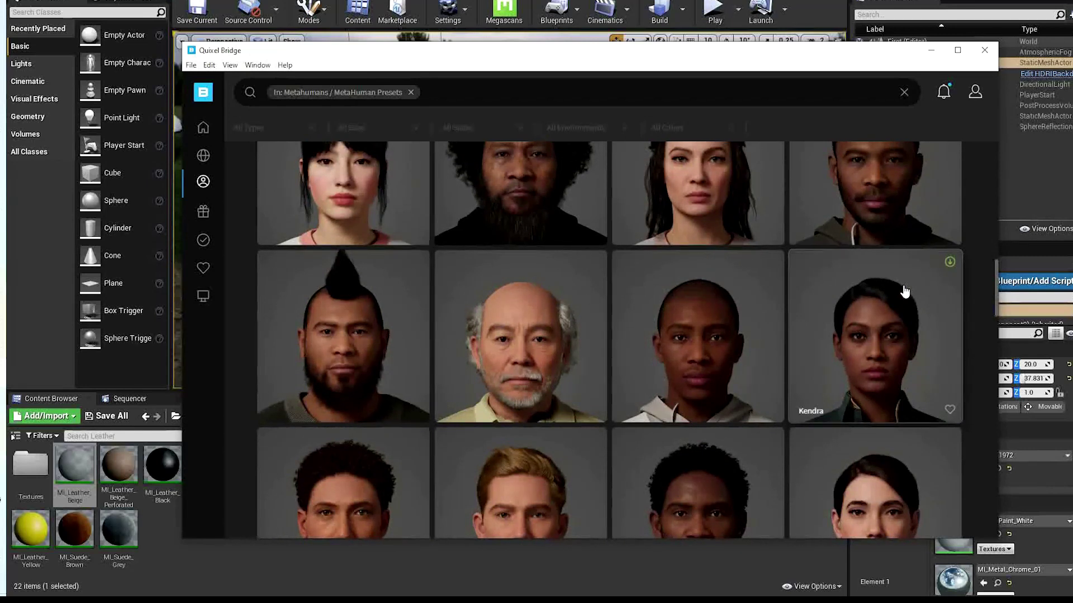
scroll(905, 291, down, 1)
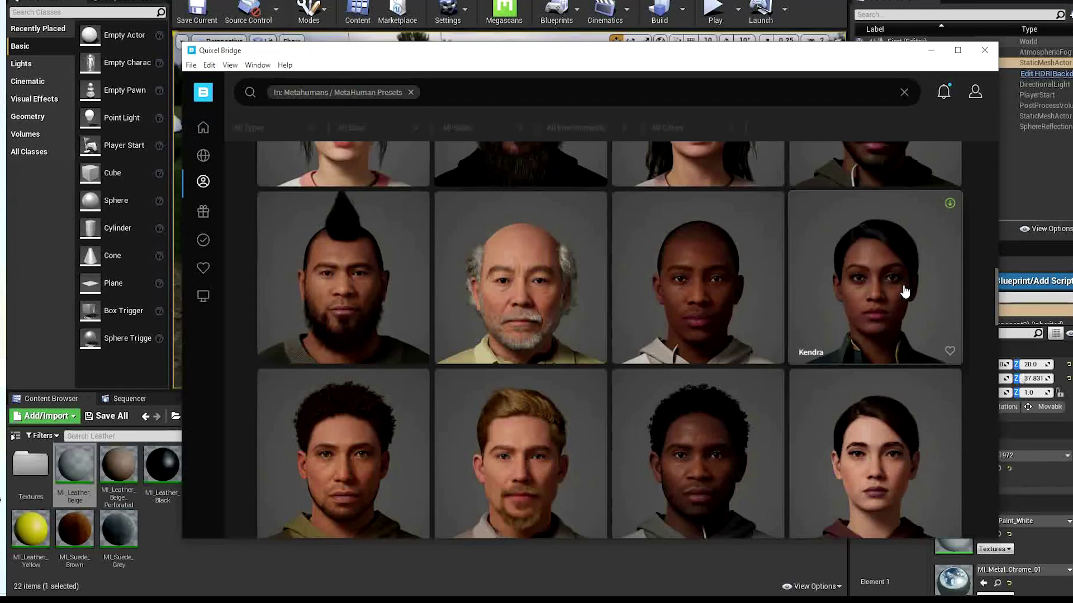
Check the download resolution options of the Kendra and Emory MetaHumans
click(905, 291)
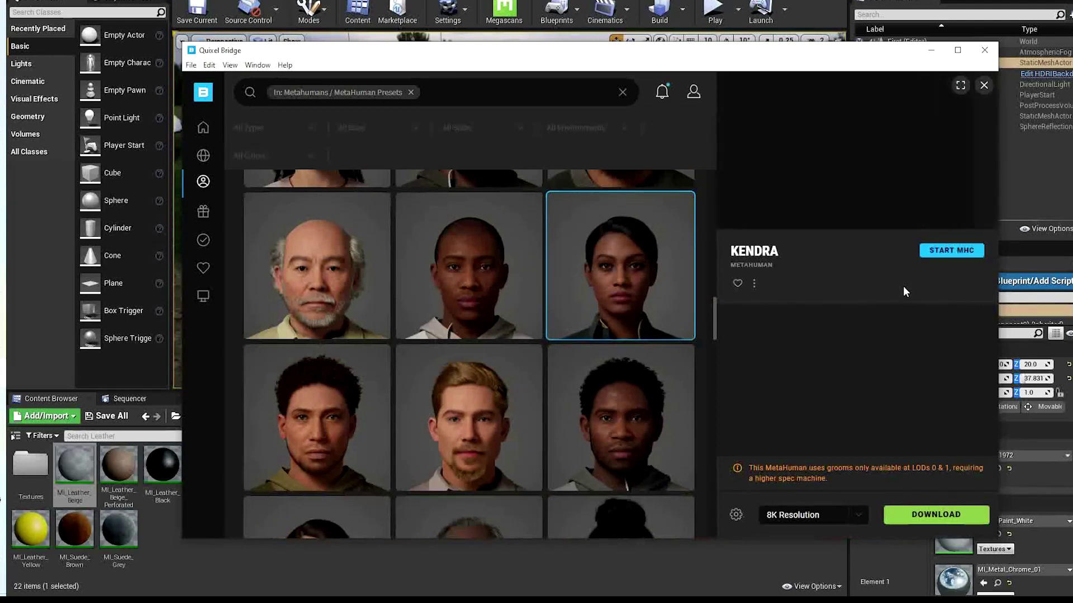
click(854, 524)
click(855, 524)
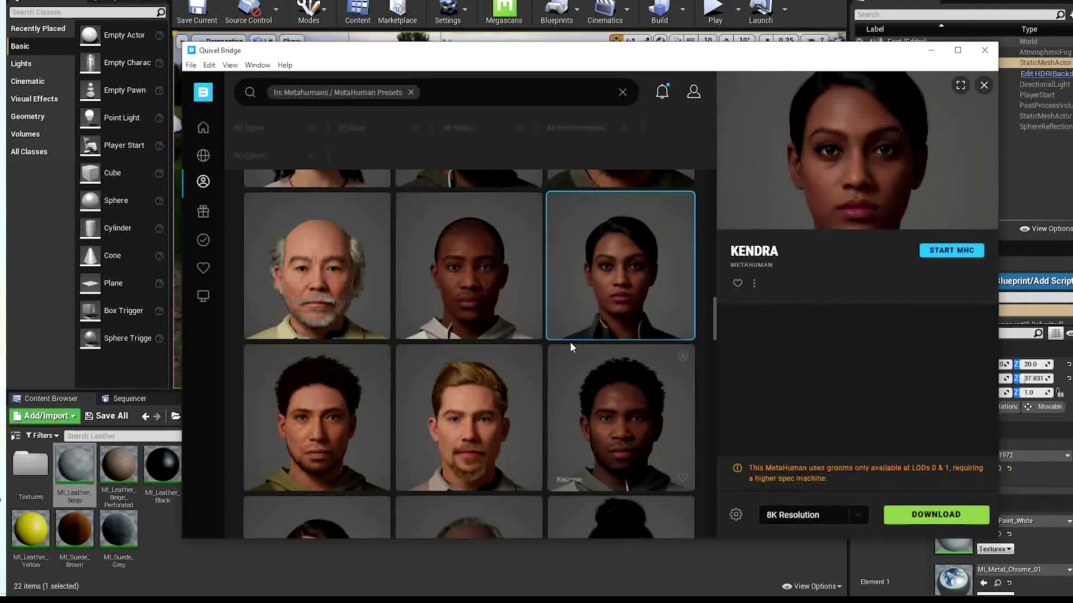
scroll(567, 344, up, 10)
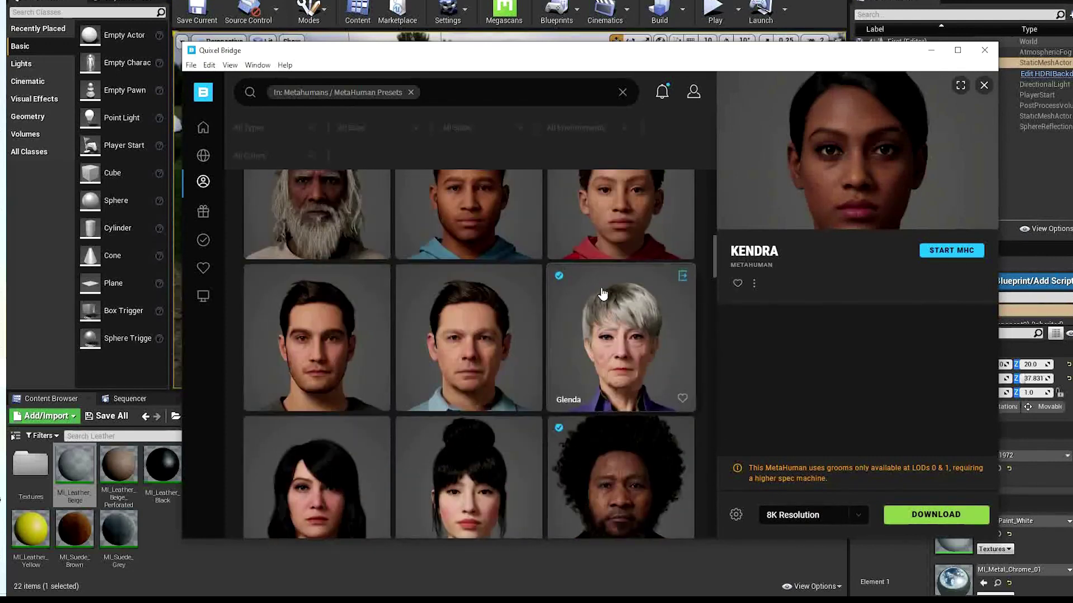
click(591, 246)
click(816, 516)
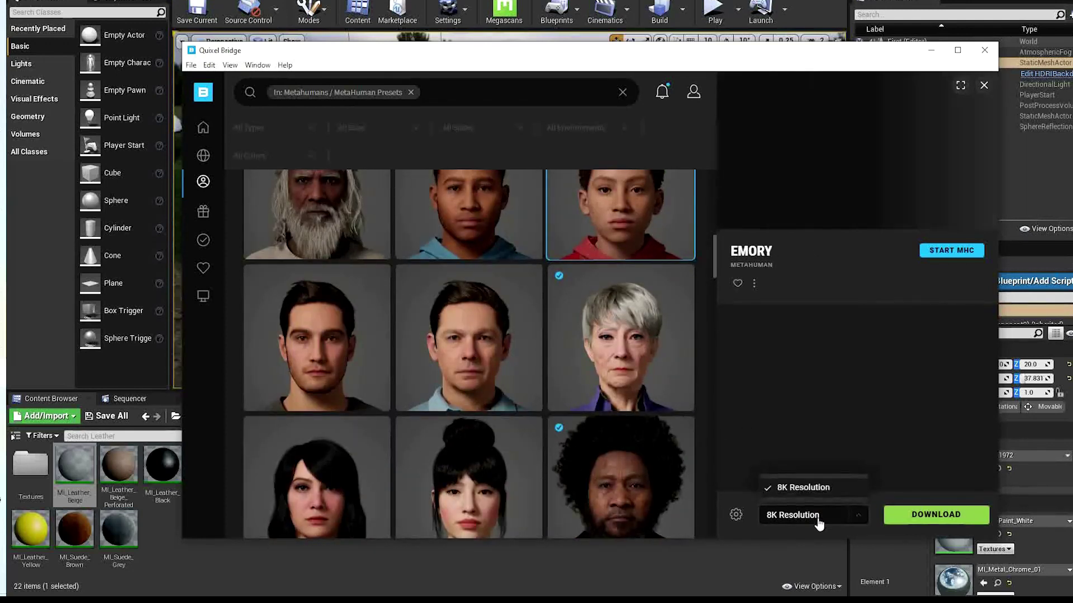
click(818, 523)
scroll(656, 433, down, 8)
click(616, 243)
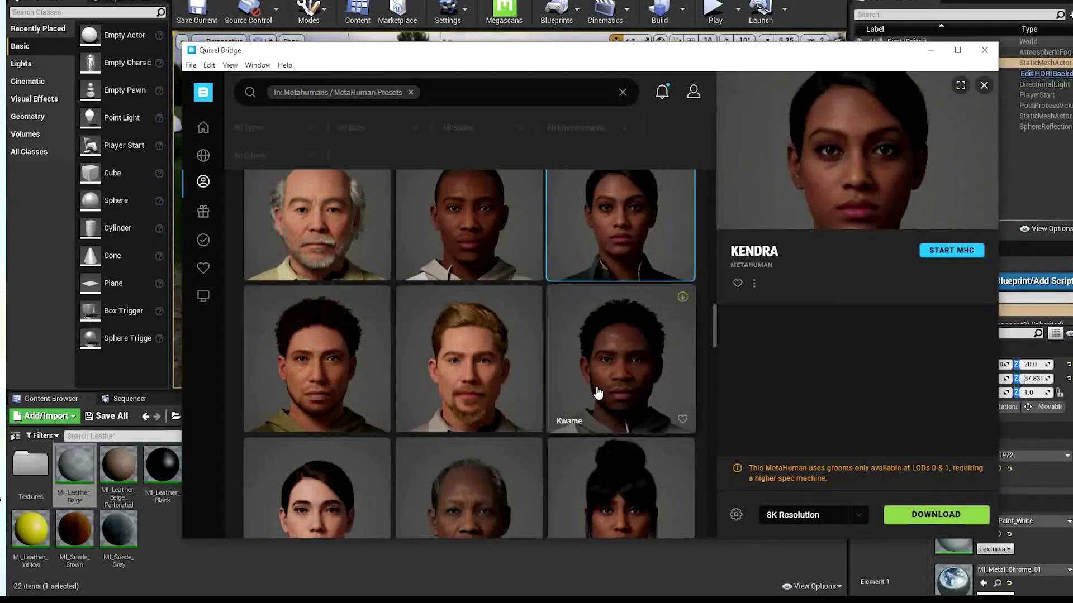
Look through the remaining MetaHuman presets and view the details of the Vivian MetaHuman
scroll(595, 391, down, 5)
scroll(597, 387, down, 12)
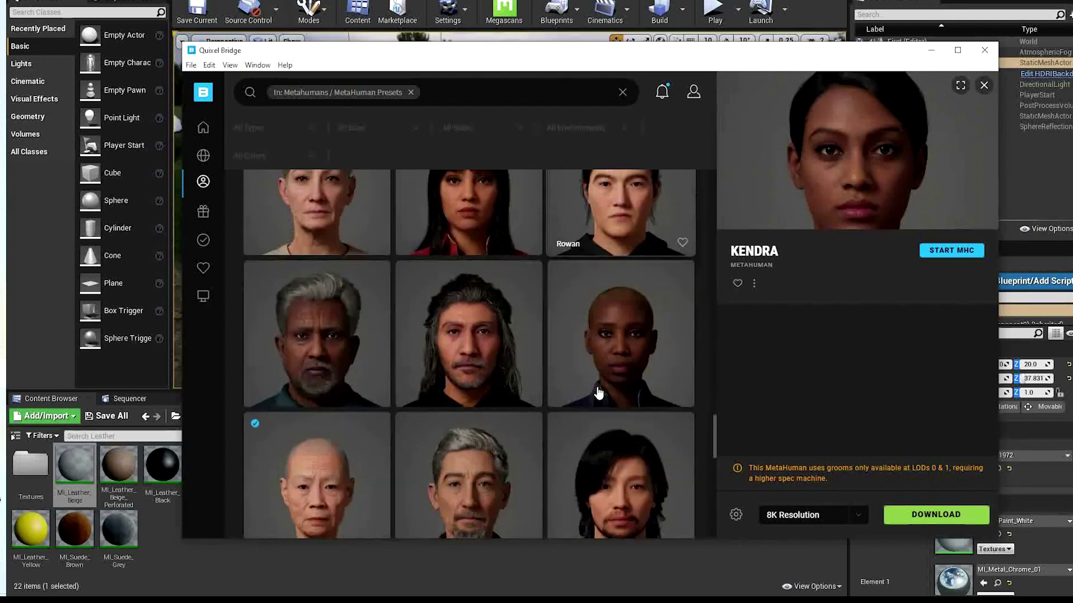
scroll(598, 391, down, 5)
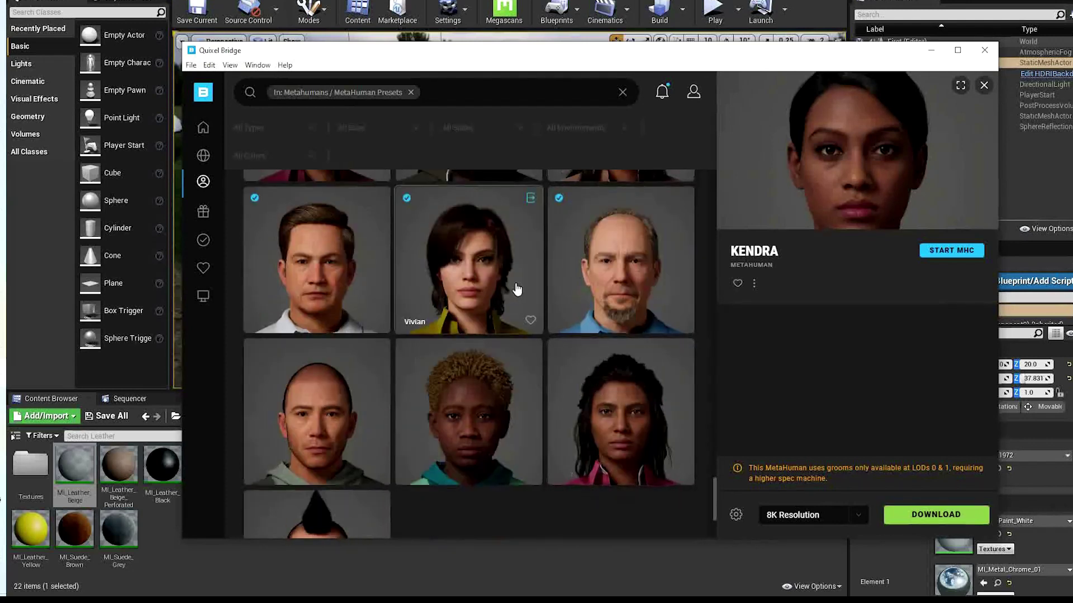
click(516, 288)
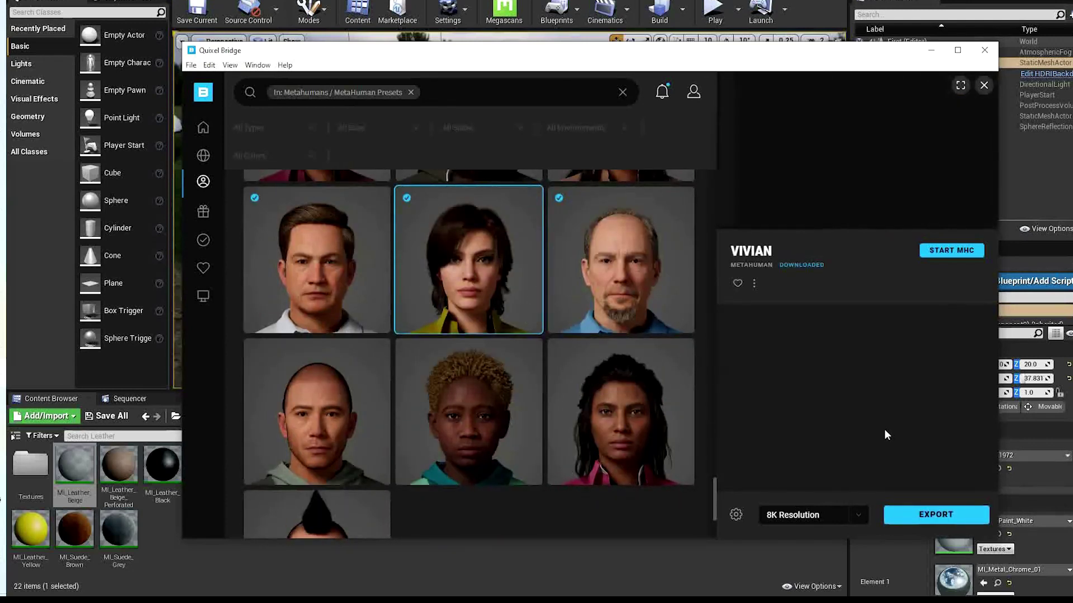
mouse_move(448, 255)
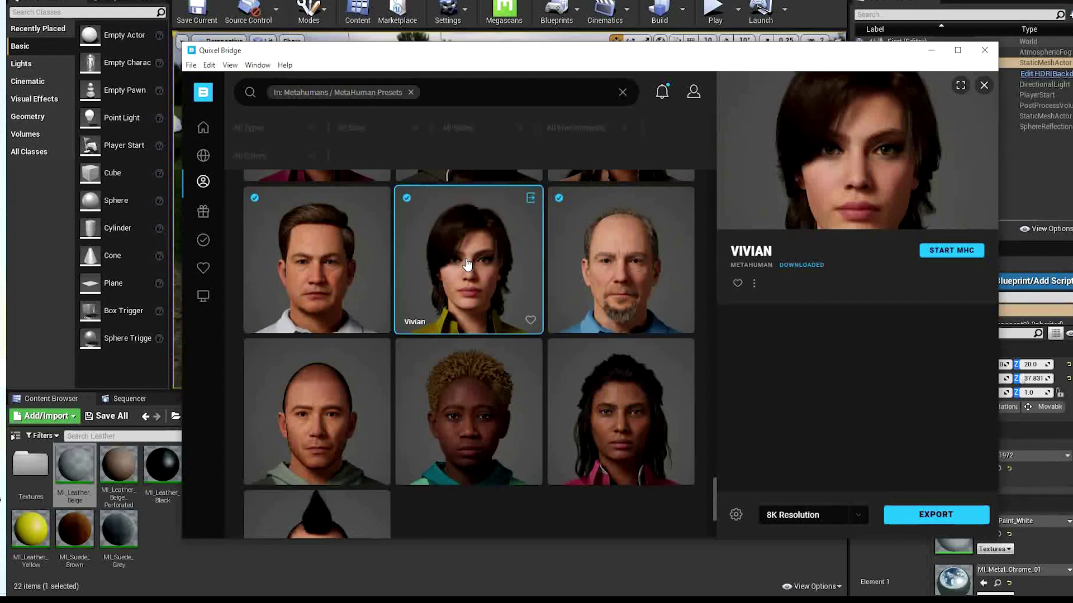
mouse_move(681, 254)
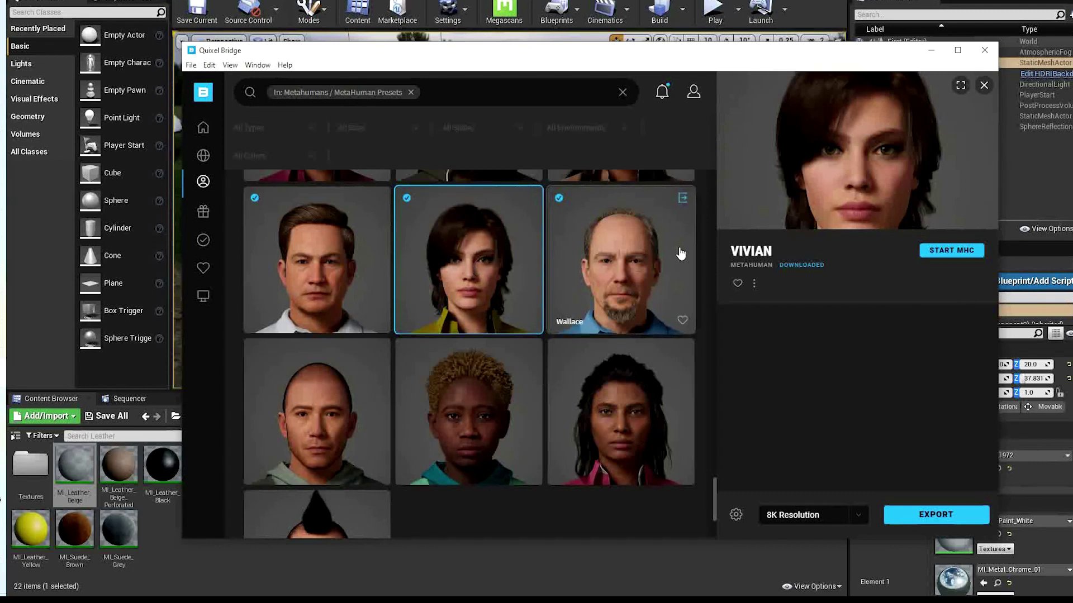
mouse_move(665, 394)
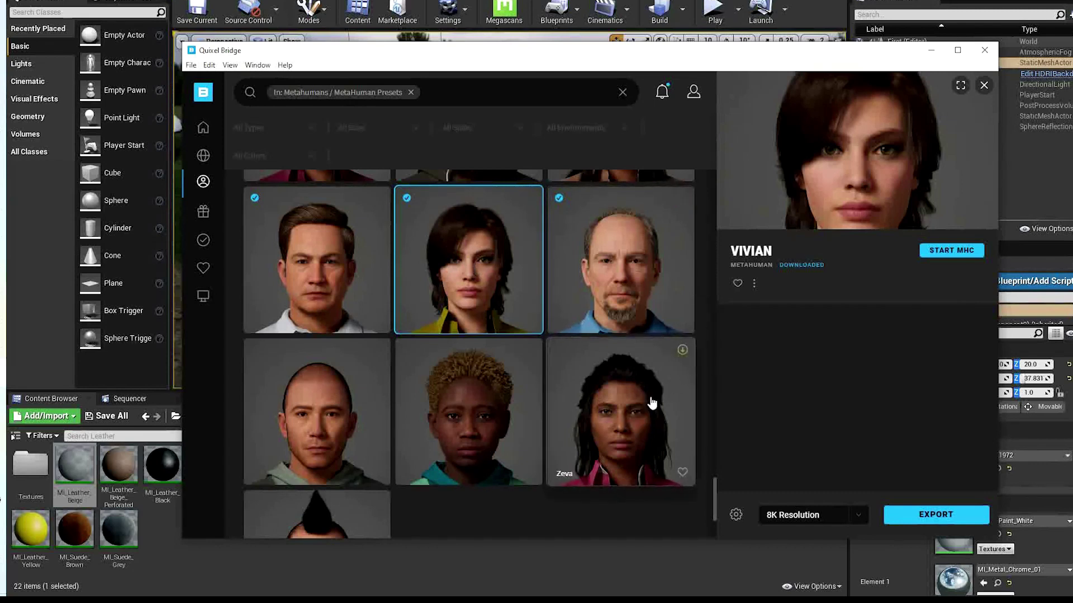
Select the Ada MetaHuman among the latest presets and export it to Unreal Engine
scroll(650, 404, down, 10)
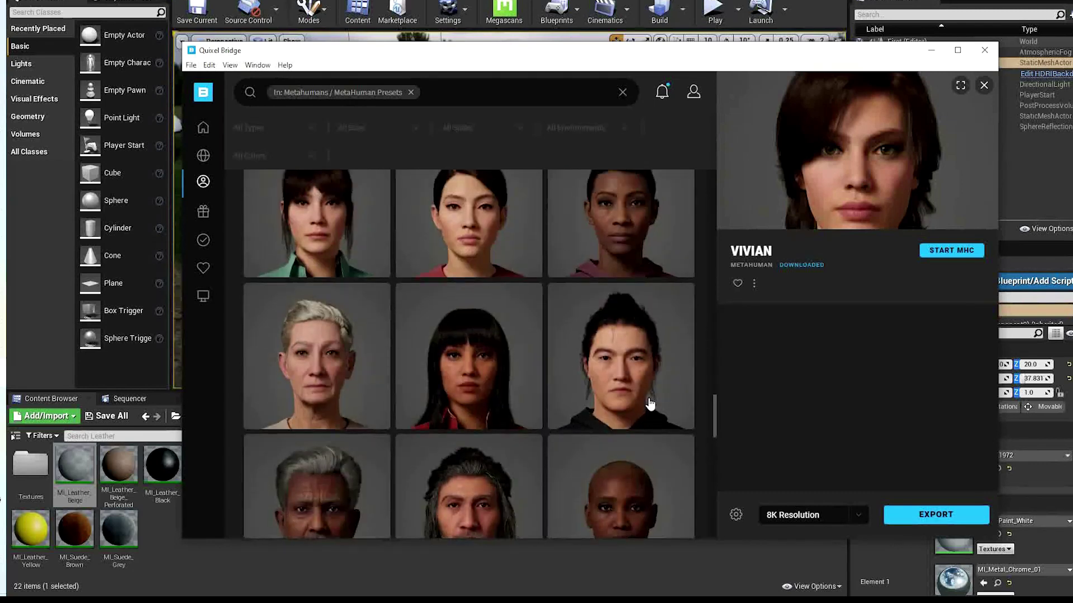
drag(715, 381, 702, 199)
click(336, 258)
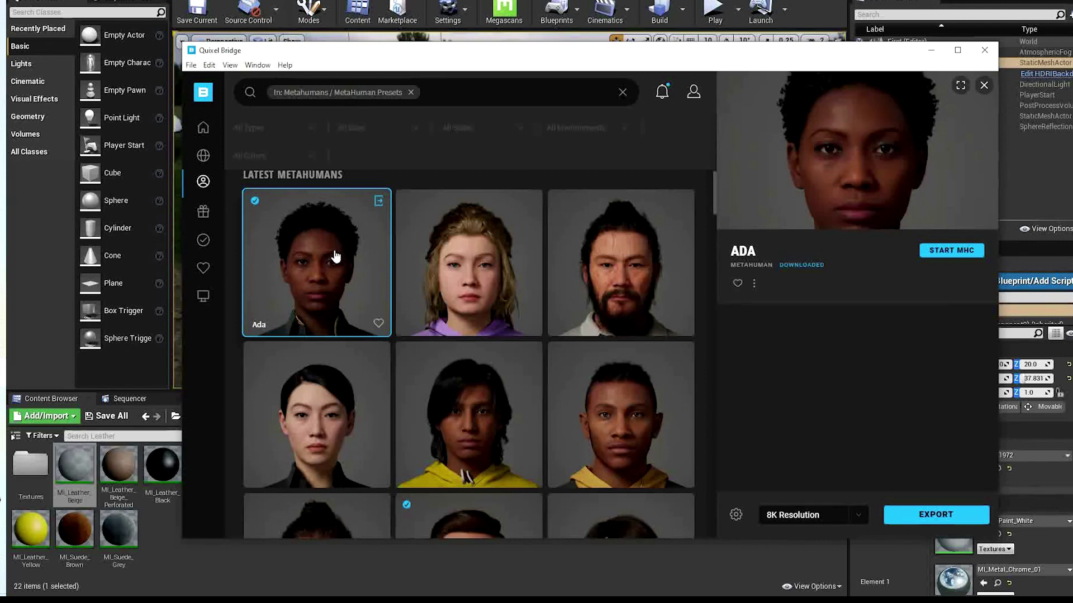
click(379, 202)
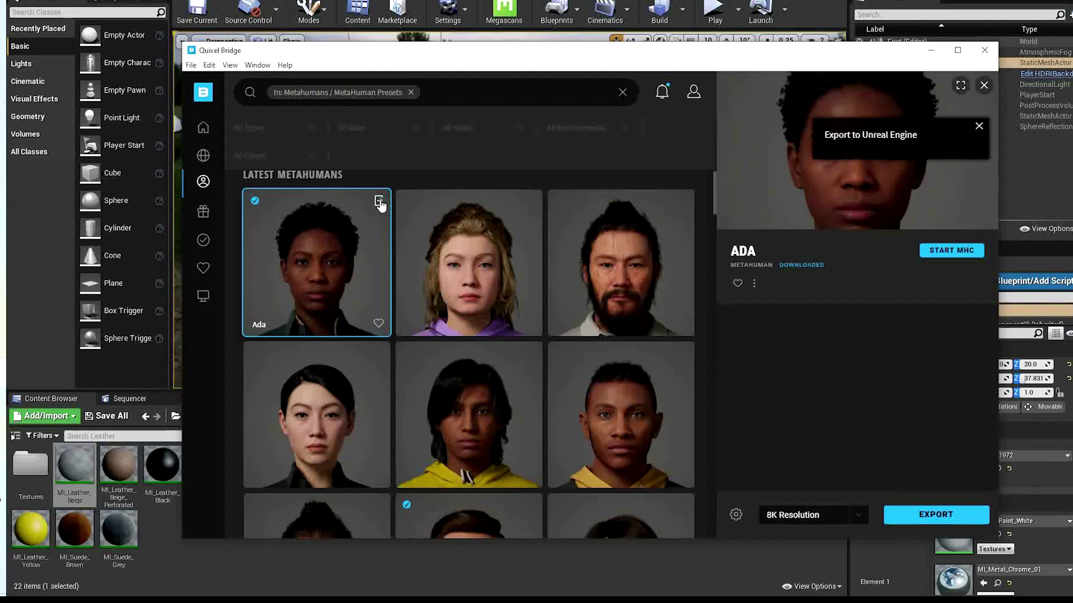
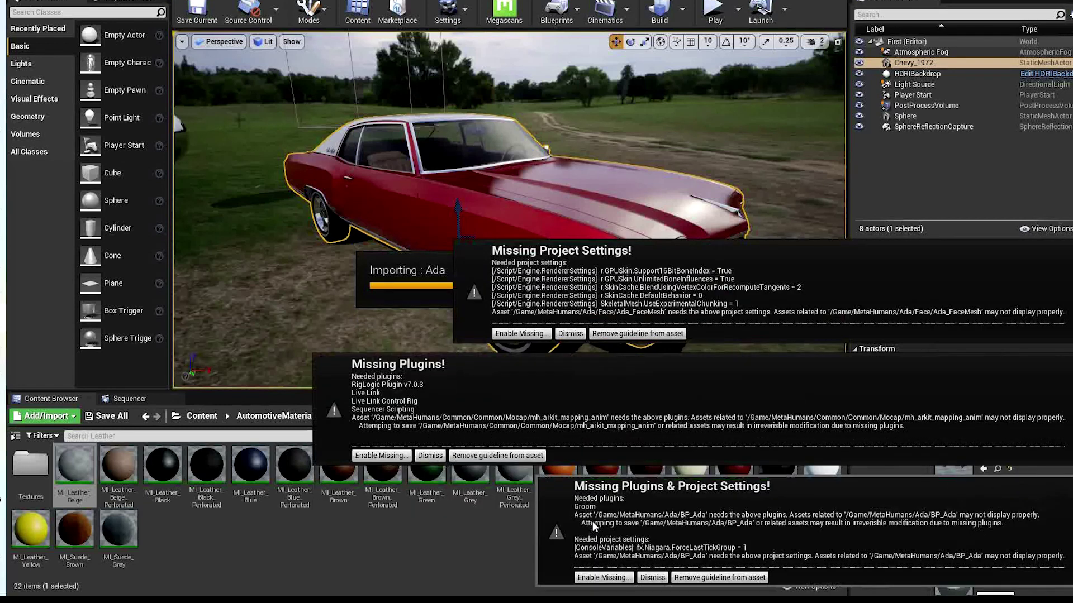
Enable all missing plugins and project settings for the Ada MetaHuman, and restart the editor, saving the selected Chevy and Ford content
click(522, 334)
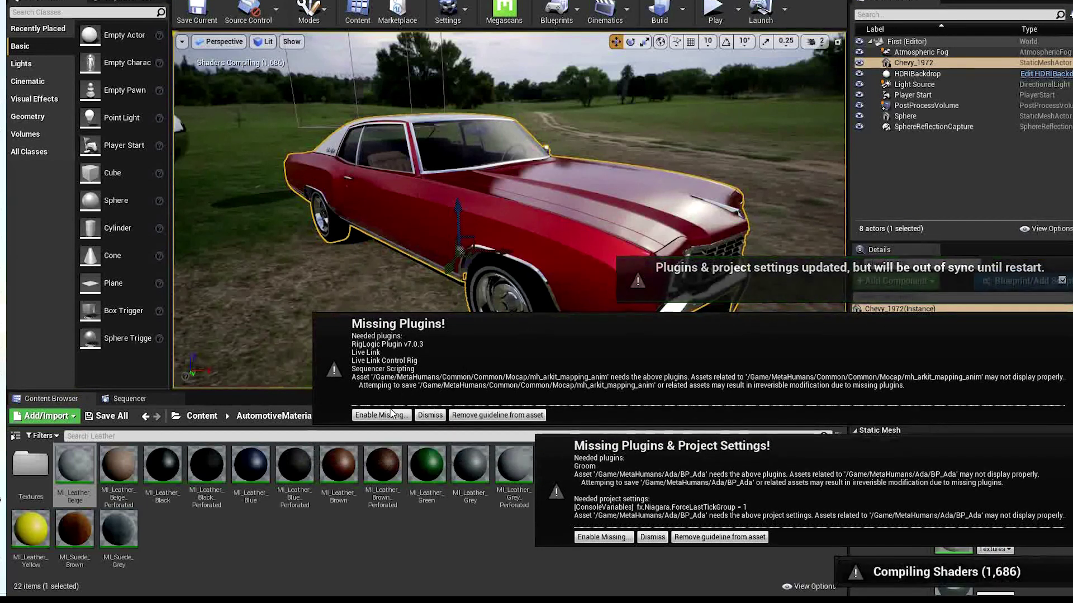
click(382, 415)
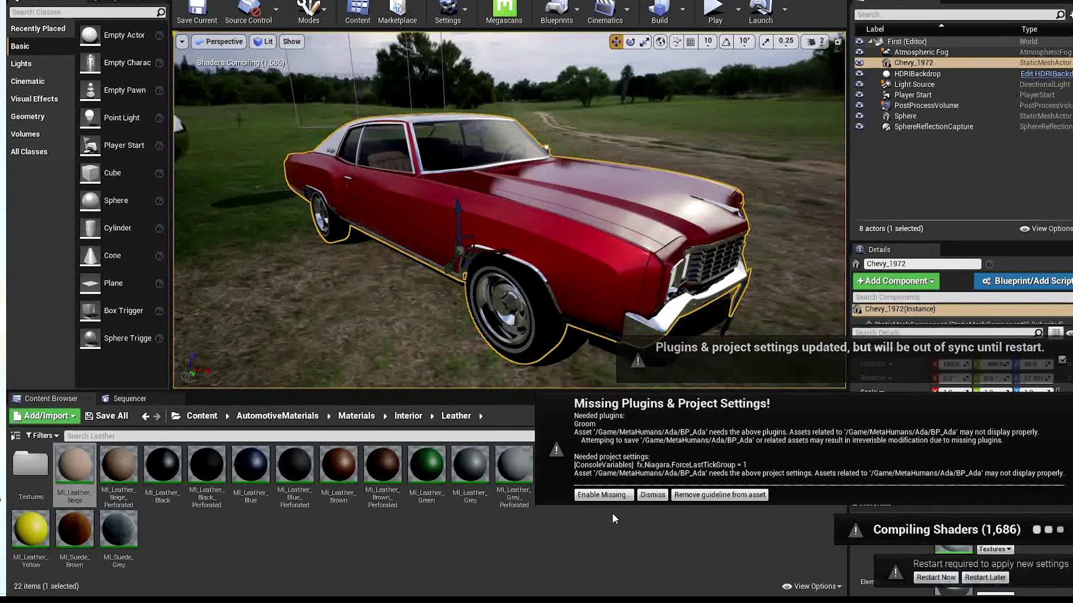
click(608, 494)
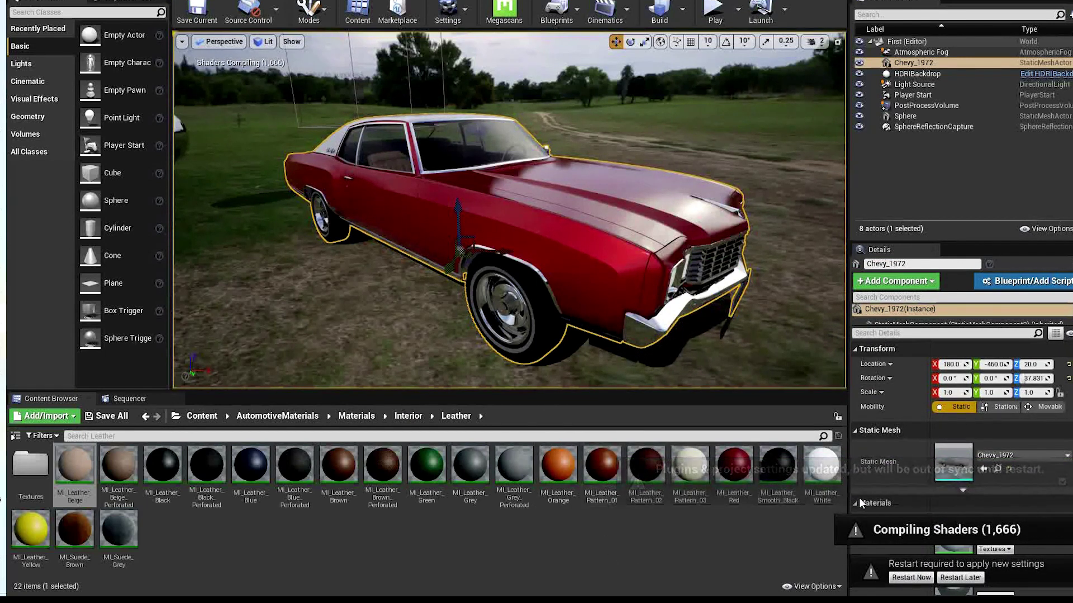
click(913, 578)
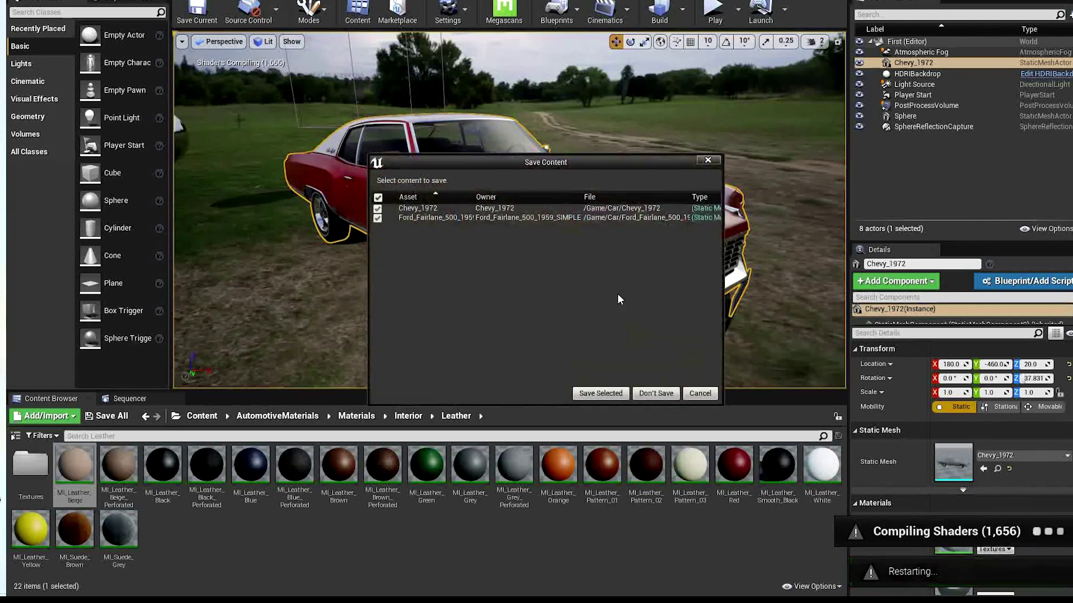
click(595, 393)
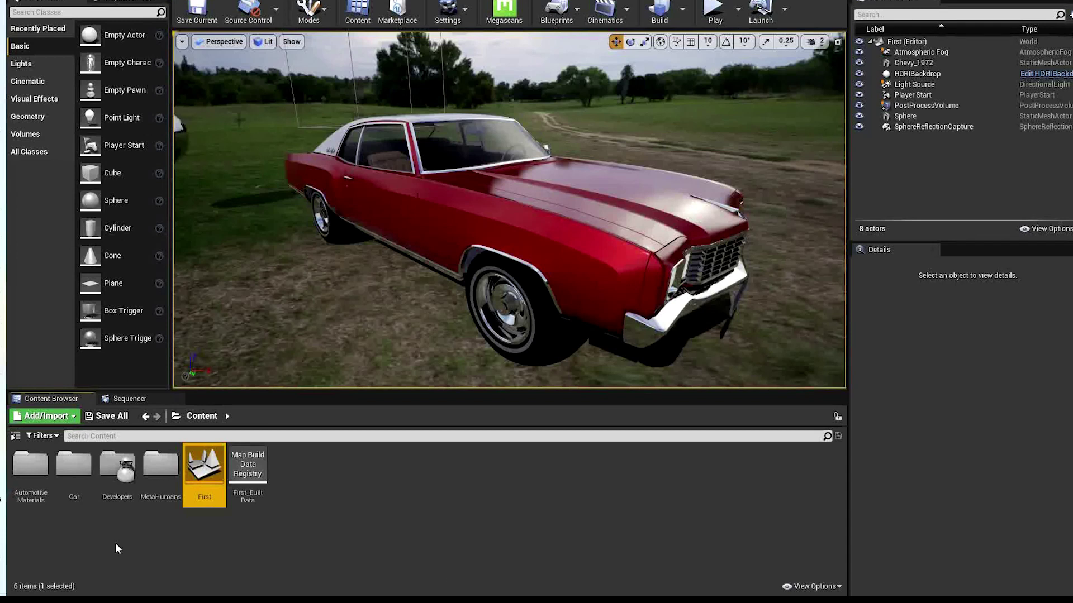
Place the BP_Ada blueprint from the MetaHumans/Ada folder into the level beside the car
double_click(162, 468)
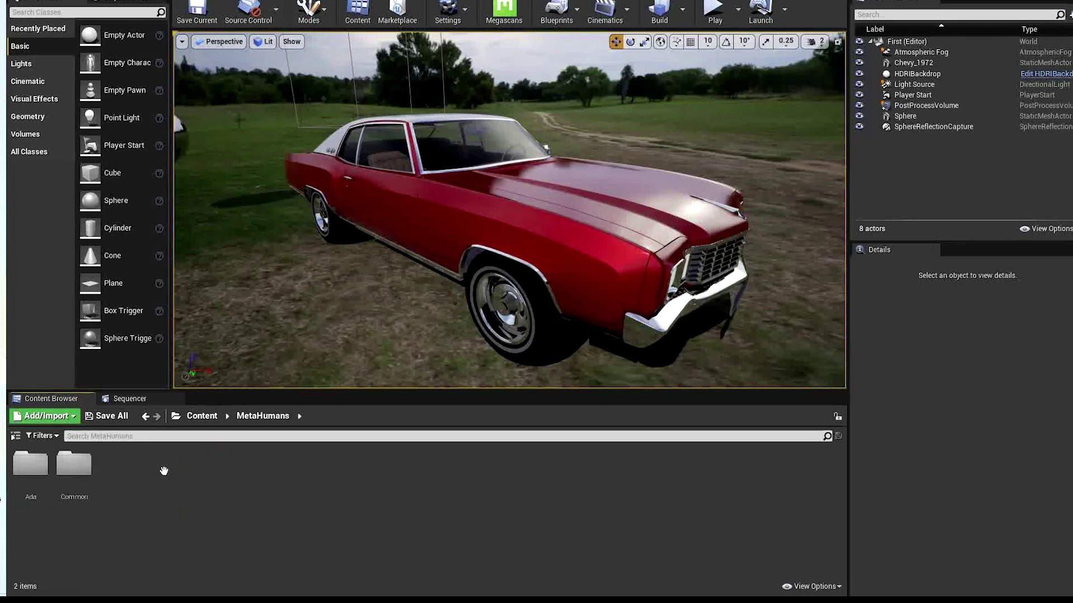
double_click(31, 465)
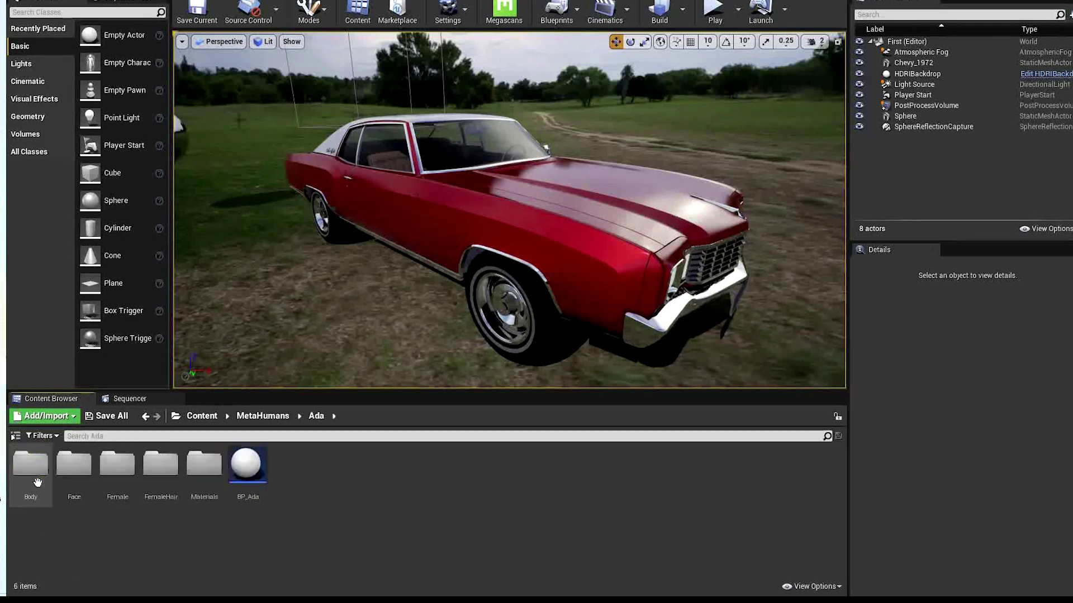
click(247, 467)
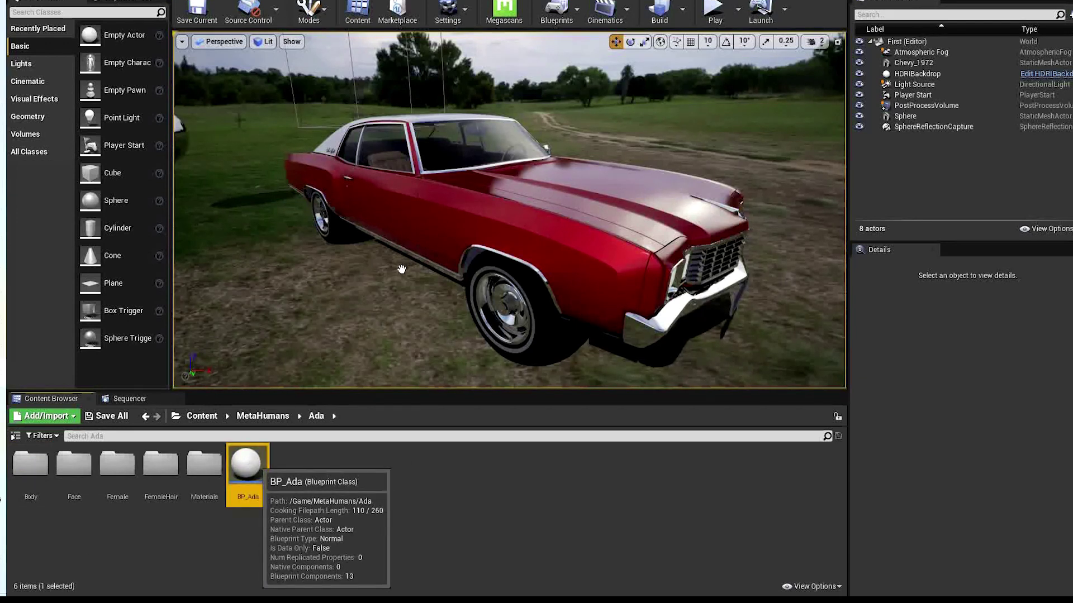
drag(401, 268, 401, 268)
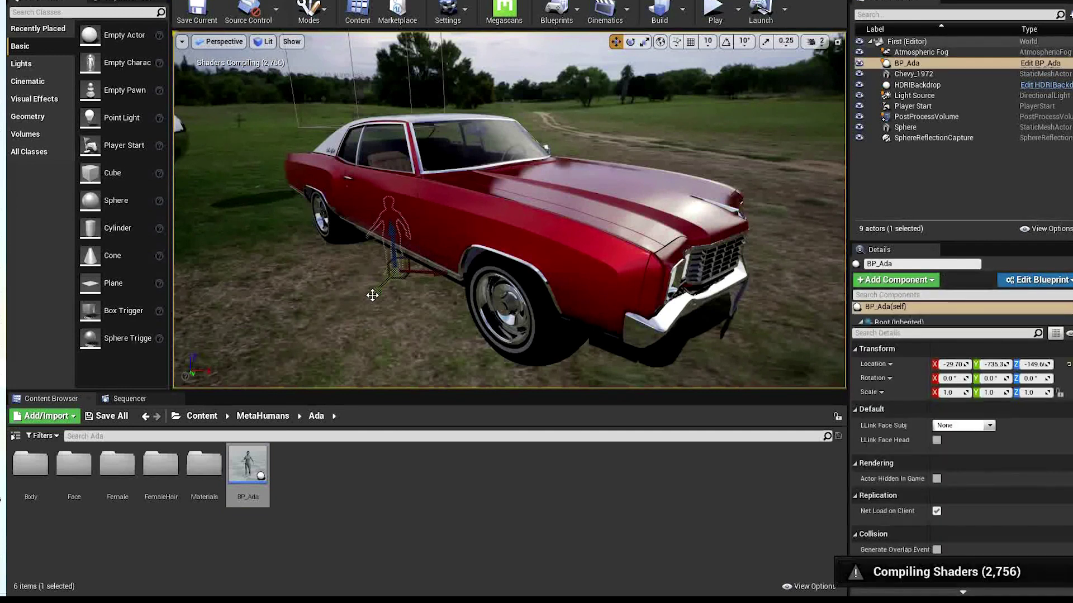
Move Ada to stand on the ground by the car's front wheel, at about X 187, Y -293, Z 19
drag(371, 295, 273, 419)
drag(327, 309, 342, 142)
drag(287, 186, 474, 294)
drag(422, 240, 391, 272)
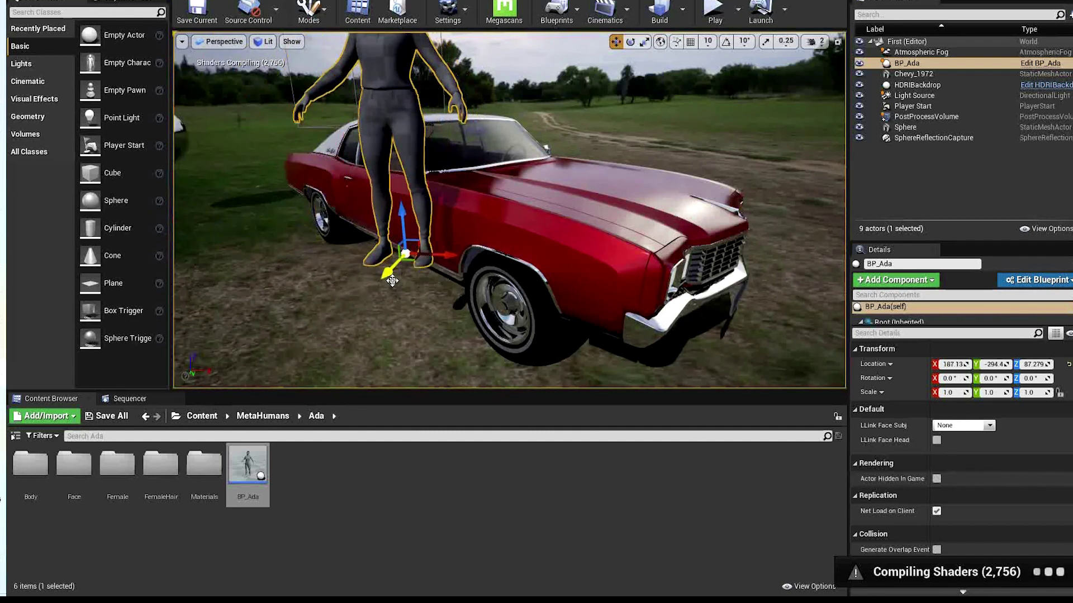
drag(404, 228, 413, 320)
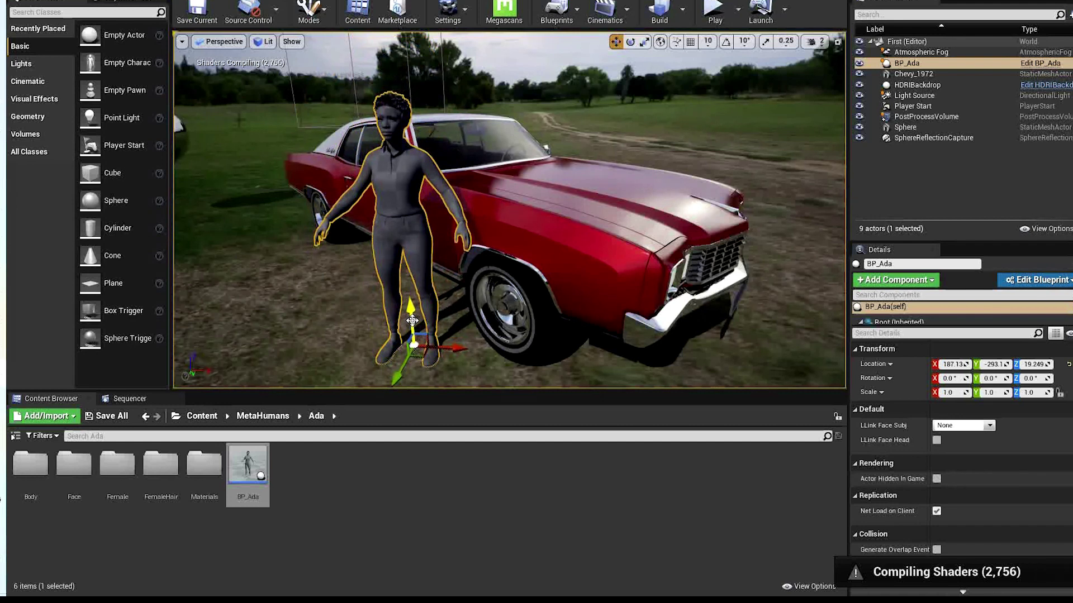
right_drag(434, 298, 479, 286)
alt+drag(477, 283, 451, 286)
alt+right_drag(451, 286, 428, 305)
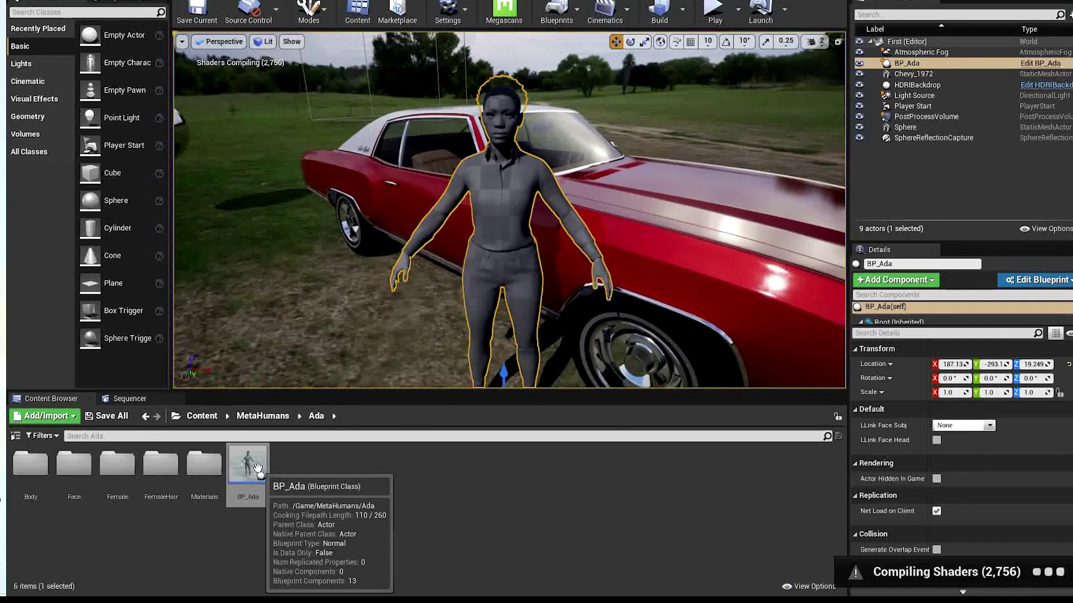
Open the BP_Ada blueprint in an enlarged window and examine the character model from close up and at full height
double_click(260, 473)
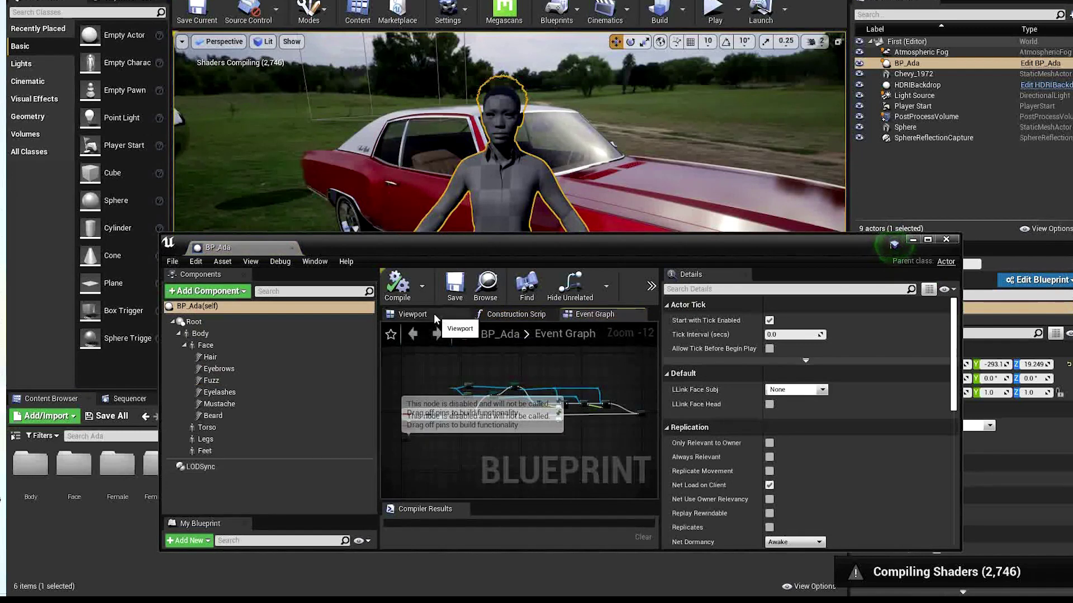
click(434, 313)
click(927, 240)
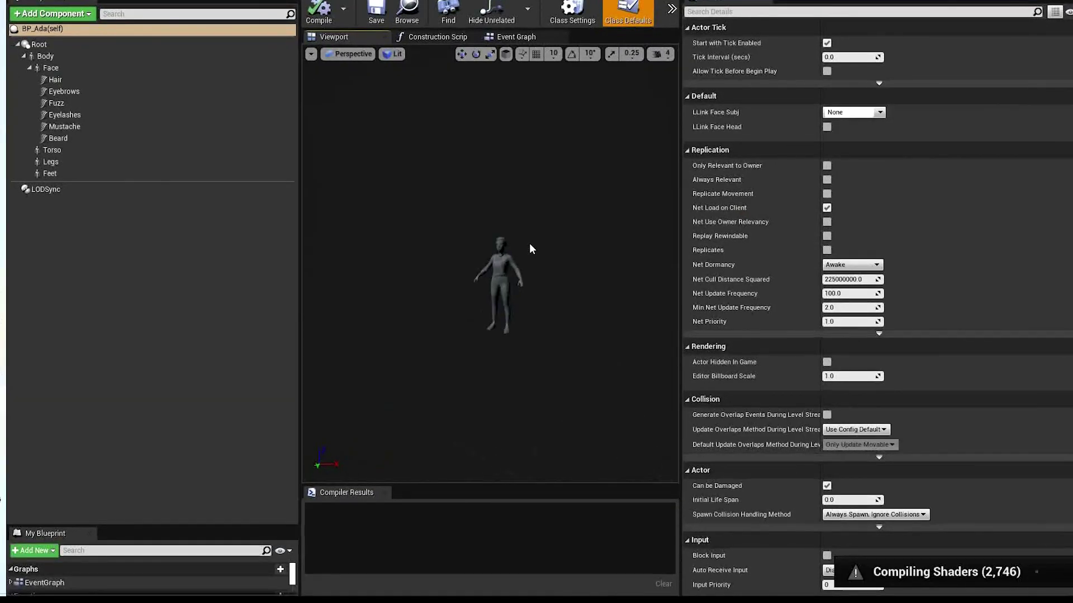
scroll(531, 245, up, 2)
scroll(558, 247, down, 1)
right_drag(553, 246, 576, 278)
click(667, 55)
scroll(542, 272, up, 3)
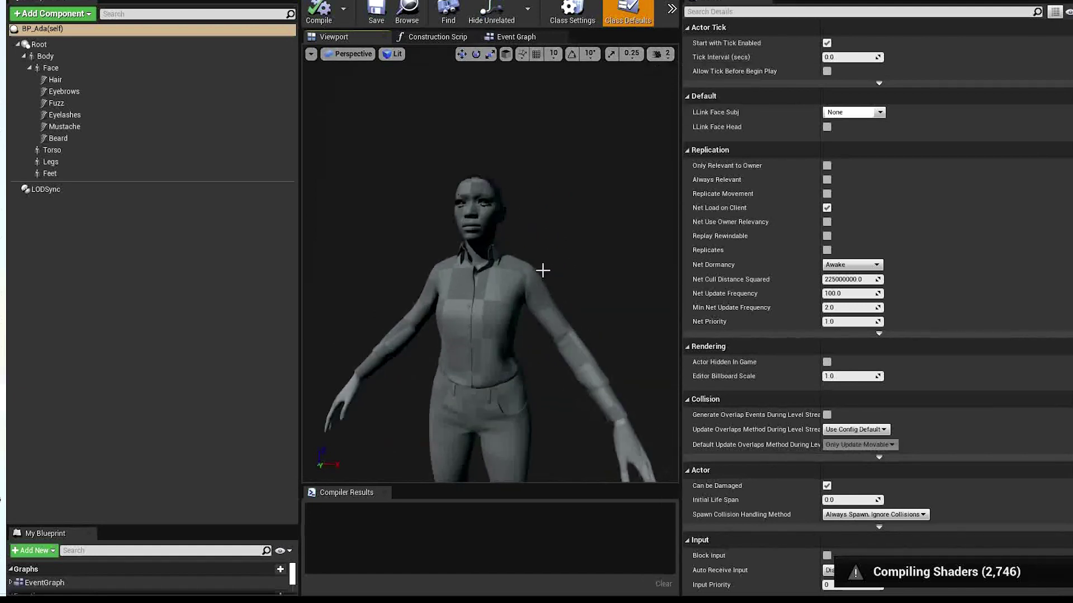
scroll(562, 281, down, 1)
scroll(564, 282, down, 3)
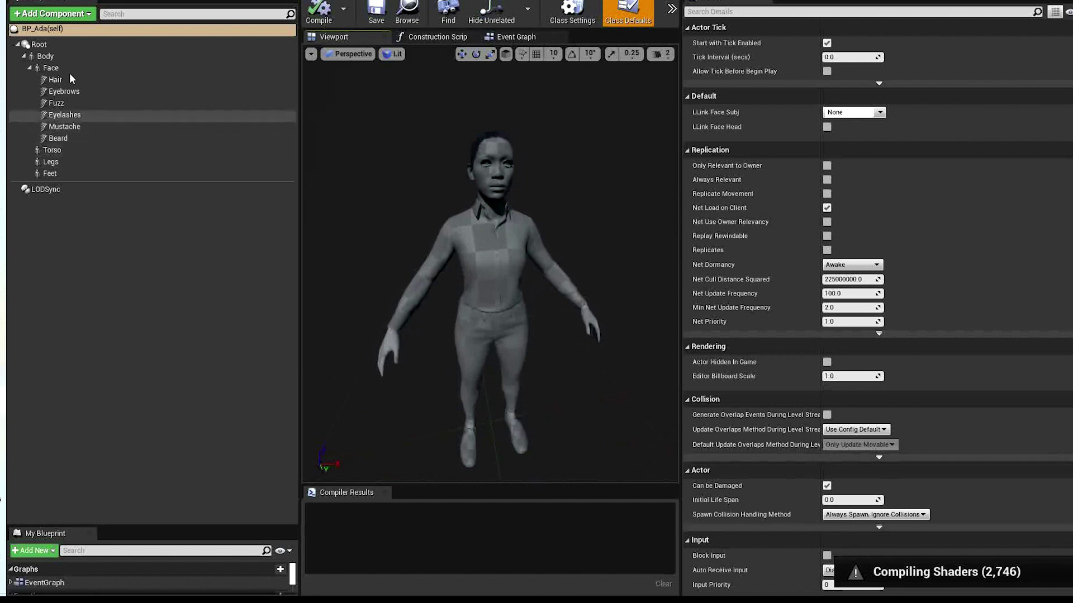
Look through Ada's blueprint components from Body and Face through the hair grooms to Torso, Legs and Feet
click(55, 56)
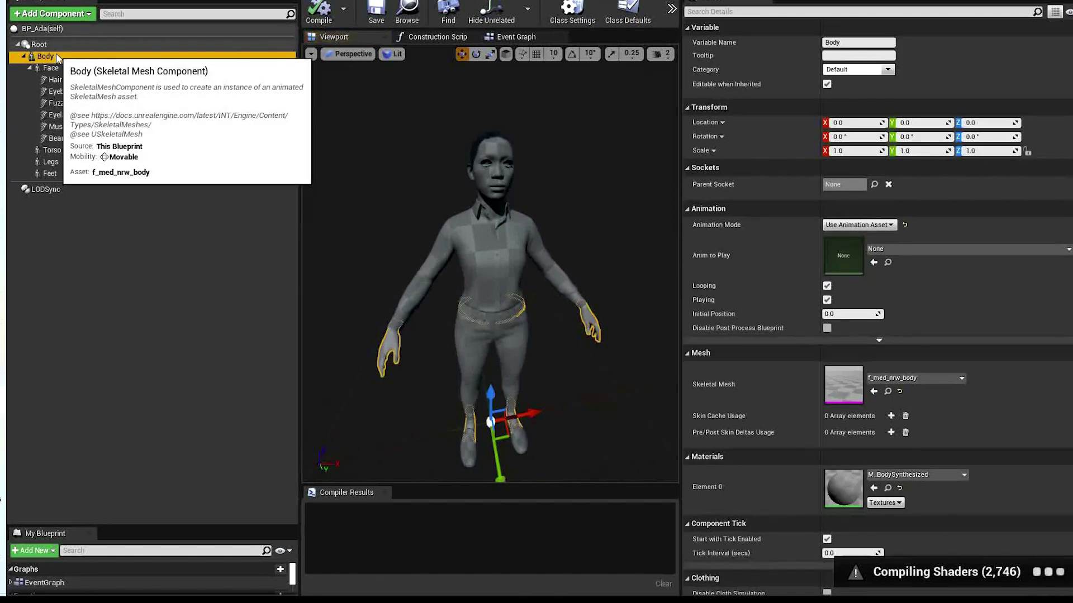
click(69, 66)
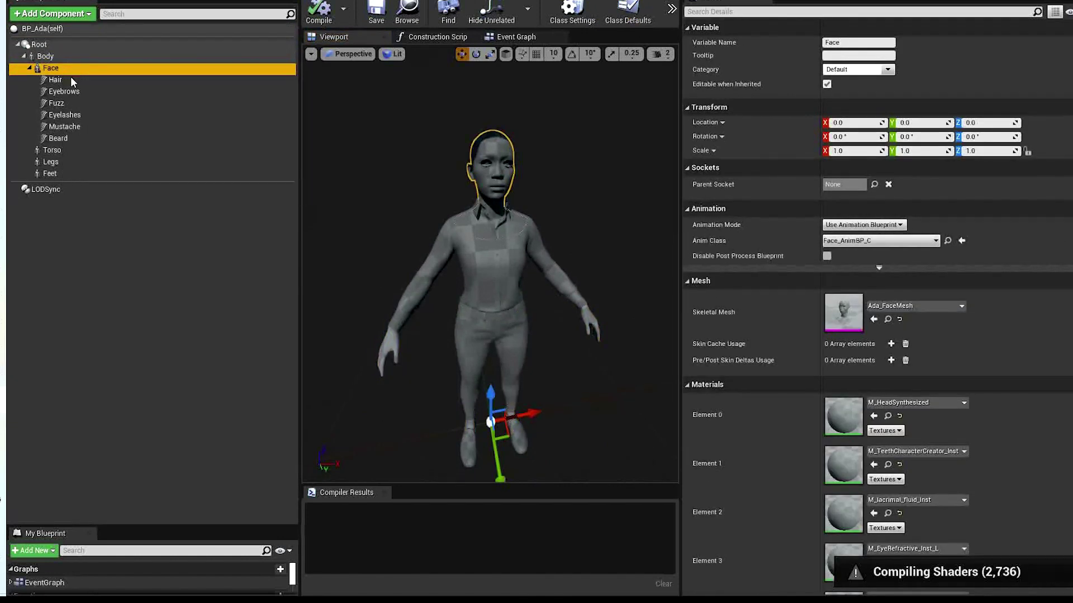
click(65, 80)
click(76, 91)
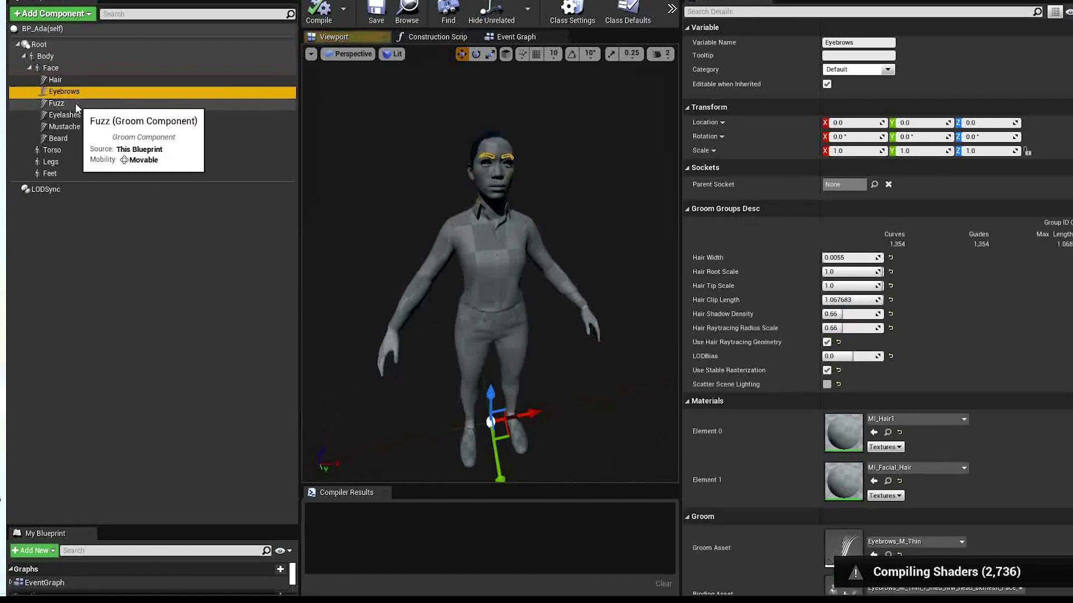
click(77, 107)
click(82, 115)
click(81, 129)
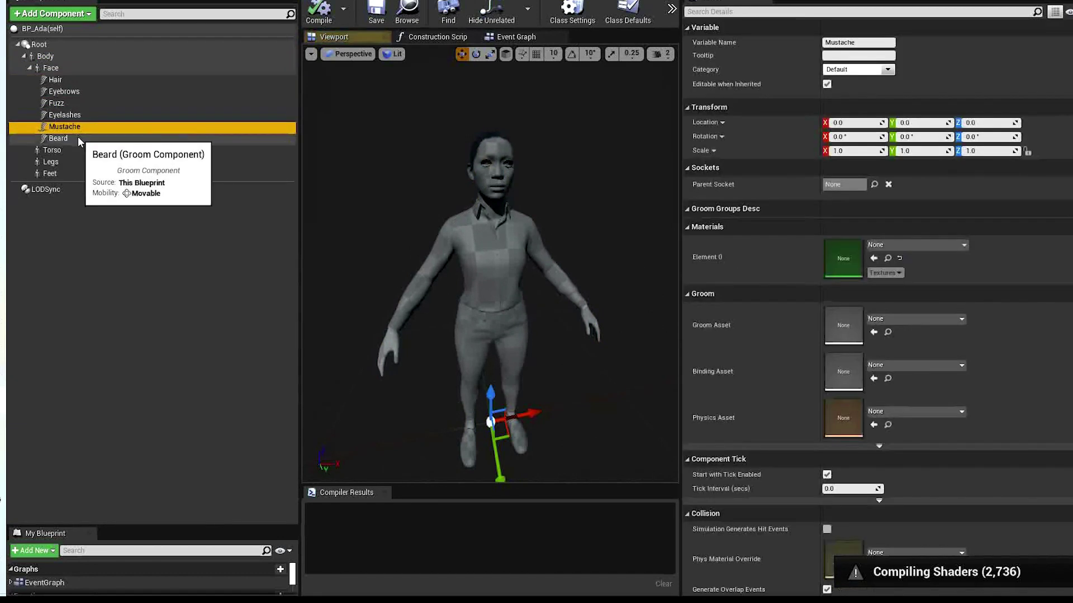
click(78, 137)
click(68, 149)
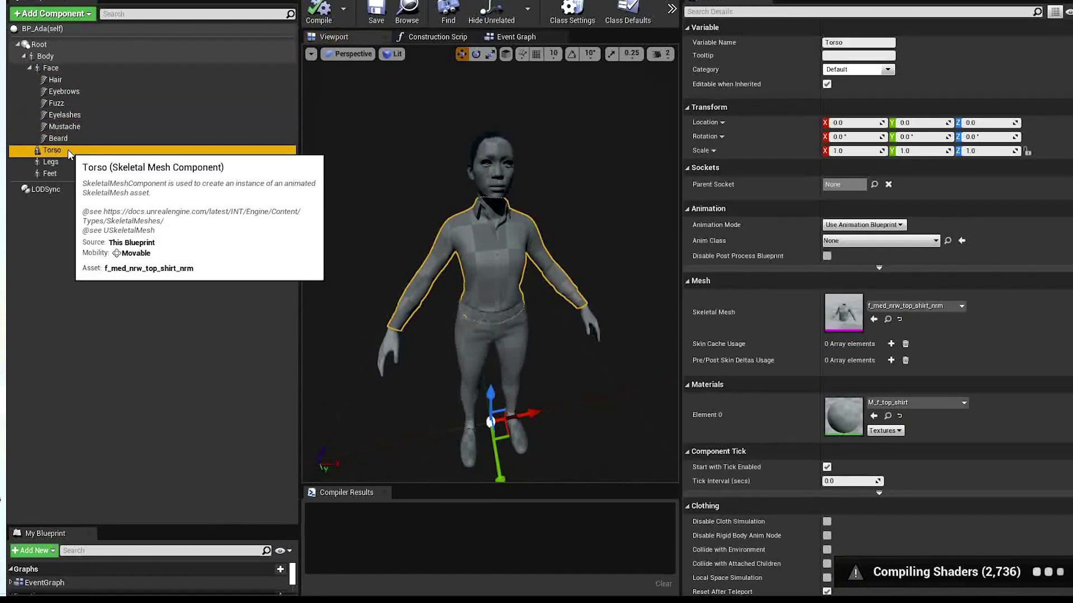
click(69, 162)
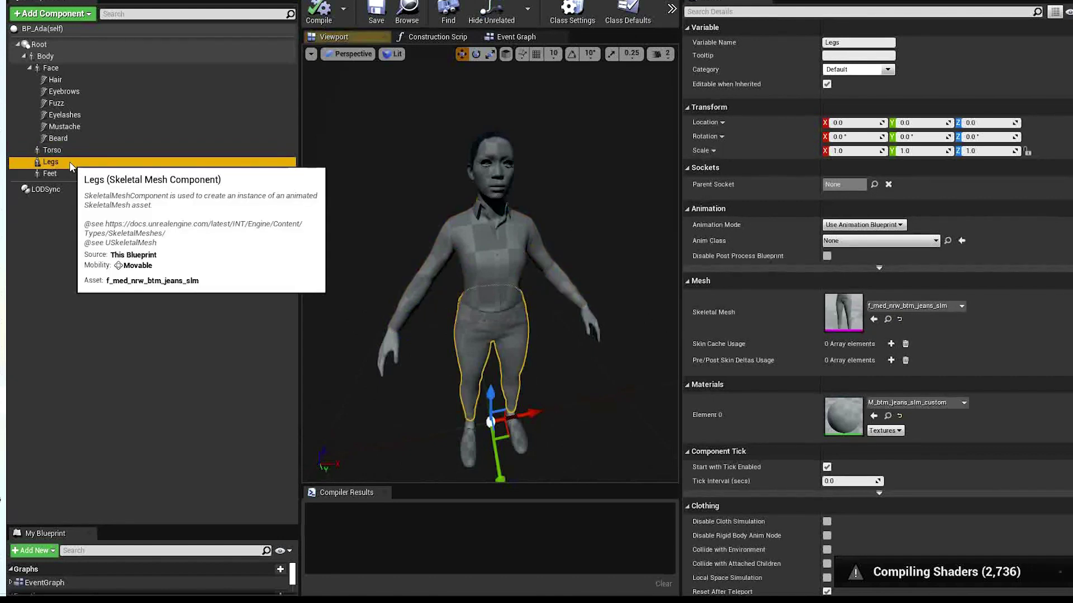
click(75, 176)
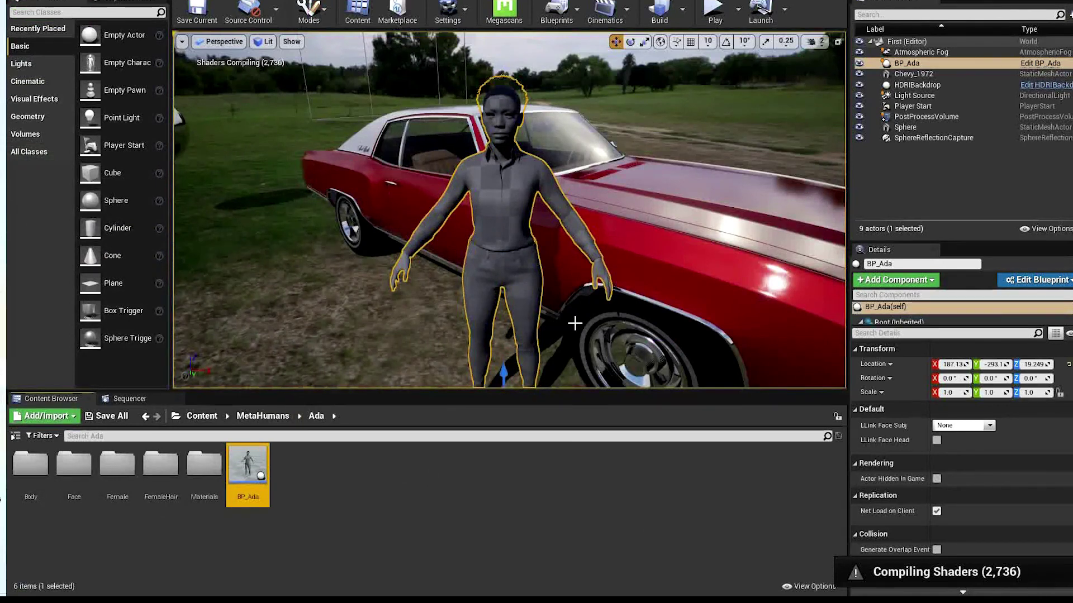
Add a level sequence named first1 and save it in the Content folder
right_drag(575, 322, 597, 328)
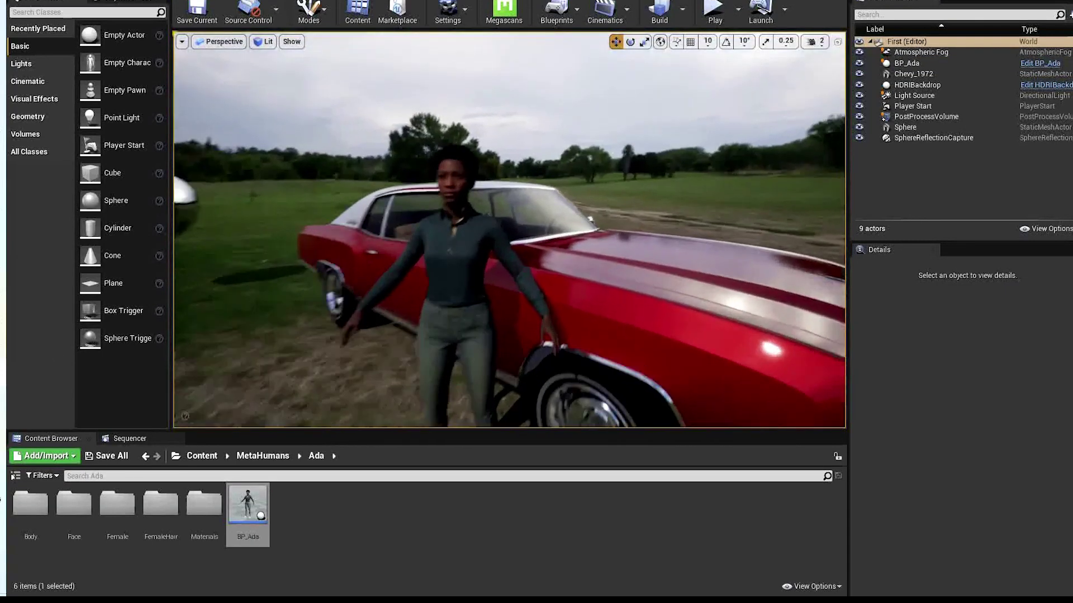
key(w)
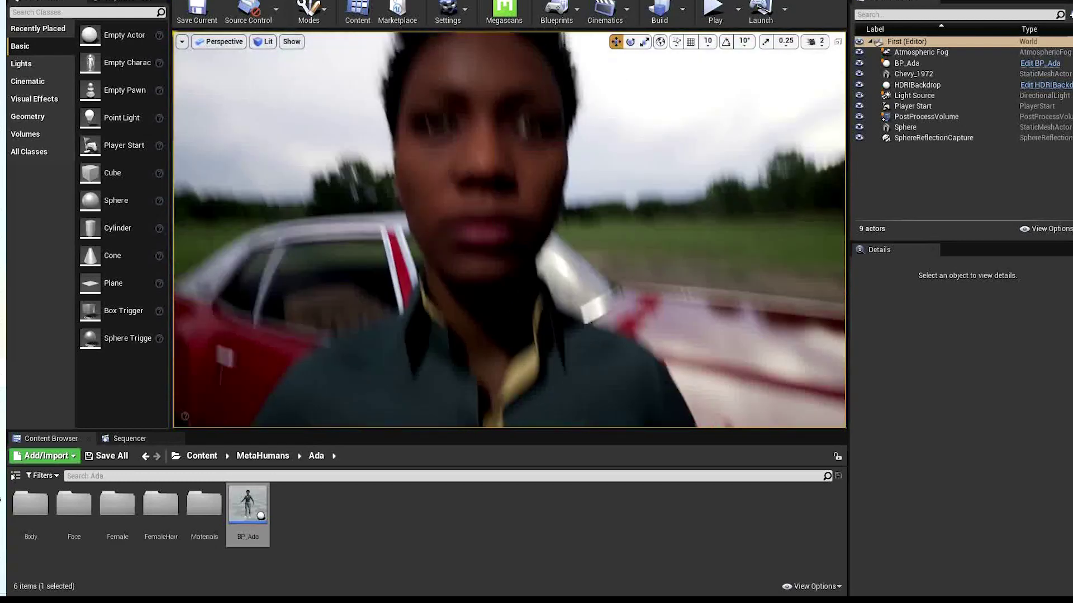
mouse_move(509, 230)
right_down()
mouse_move(545, 226)
mouse_move(526, 268)
mouse_move(502, 280)
mouse_move(509, 302)
mouse_move(500, 215)
mouse_move(509, 229)
right_up()
mouse_move(763, 321)
right_down()
mouse_move(771, 330)
mouse_move(763, 321)
right_up()
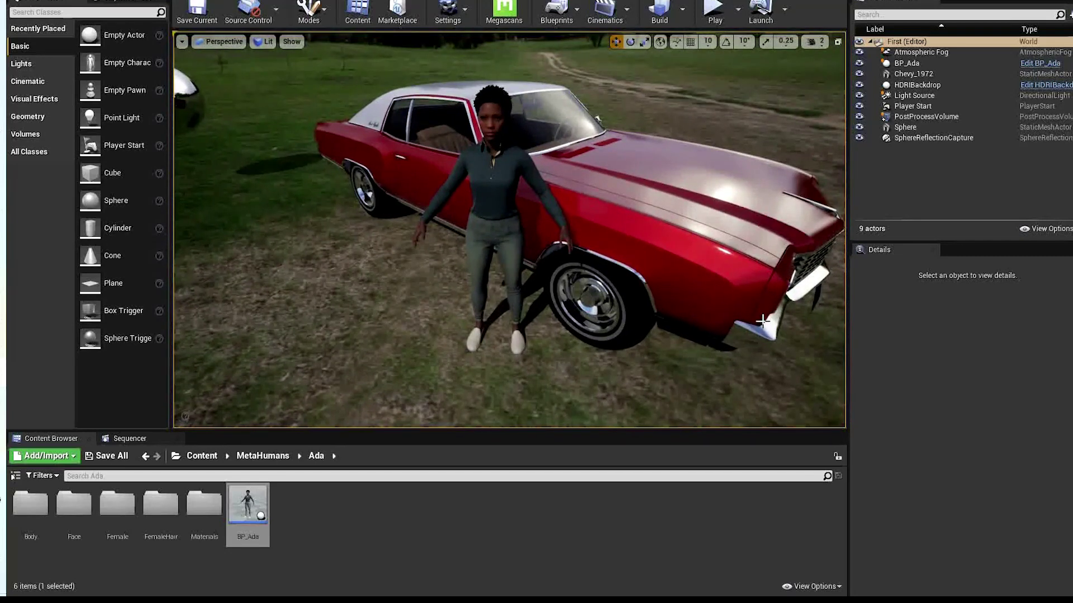
click(628, 16)
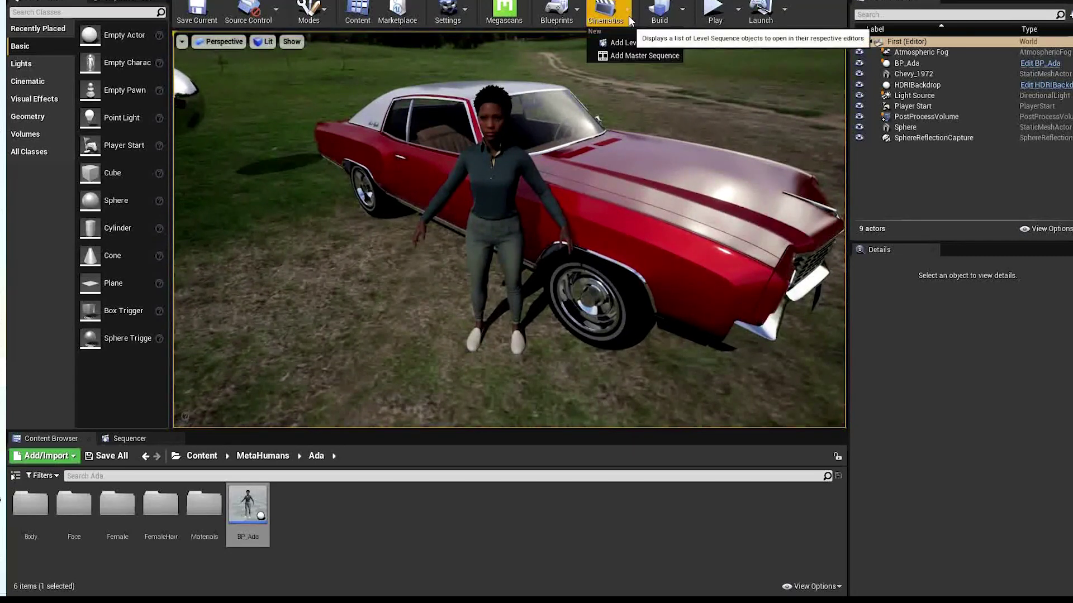
click(636, 42)
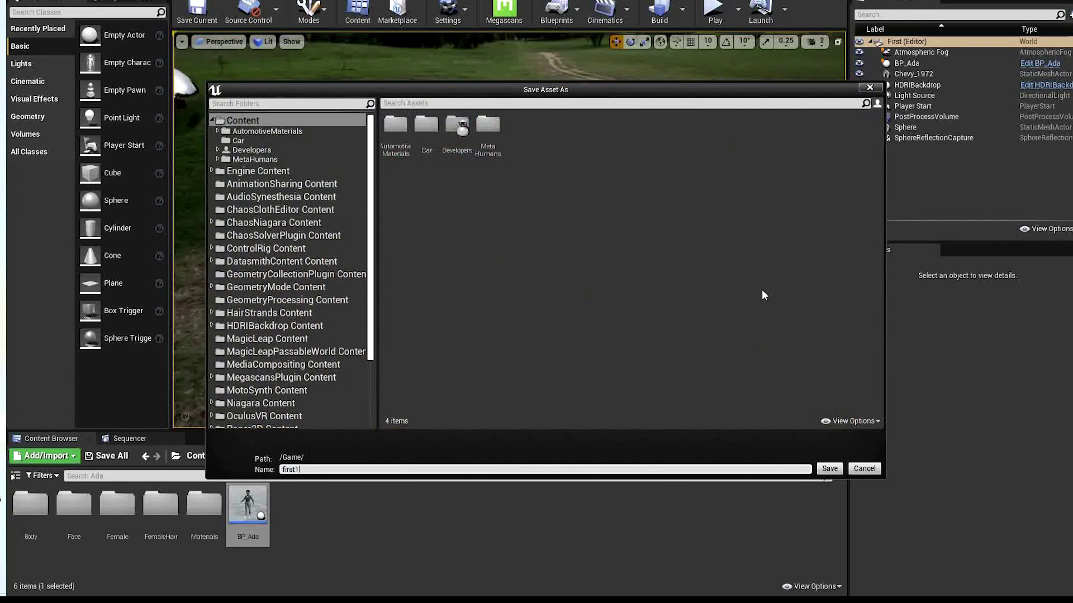
text(first1)
click(829, 469)
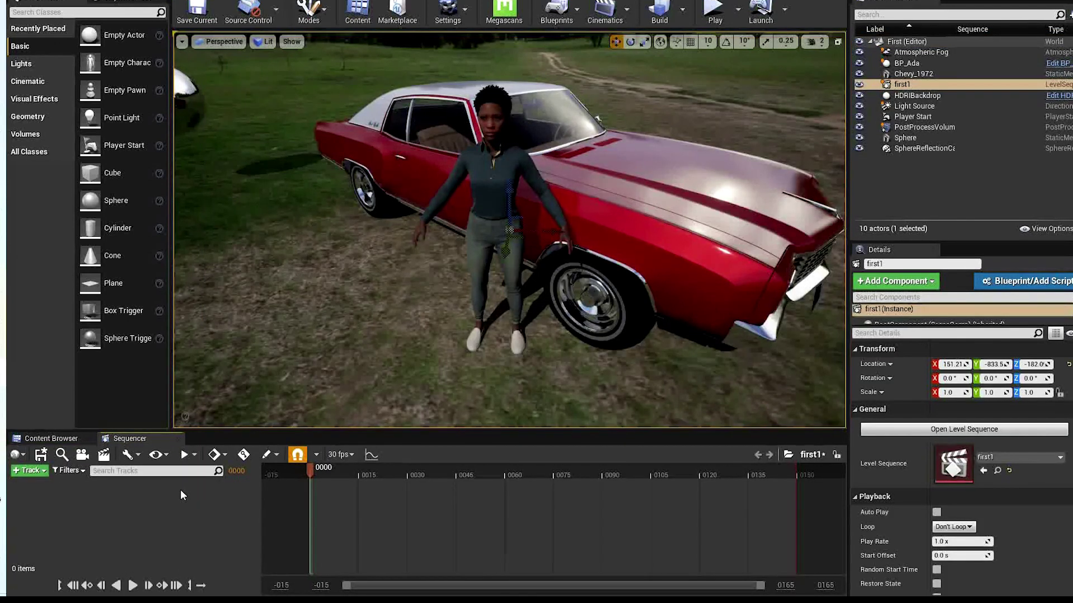
Place a Cine Camera Actor near the car and move it to about X -47, Y -421, Z 42
click(44, 80)
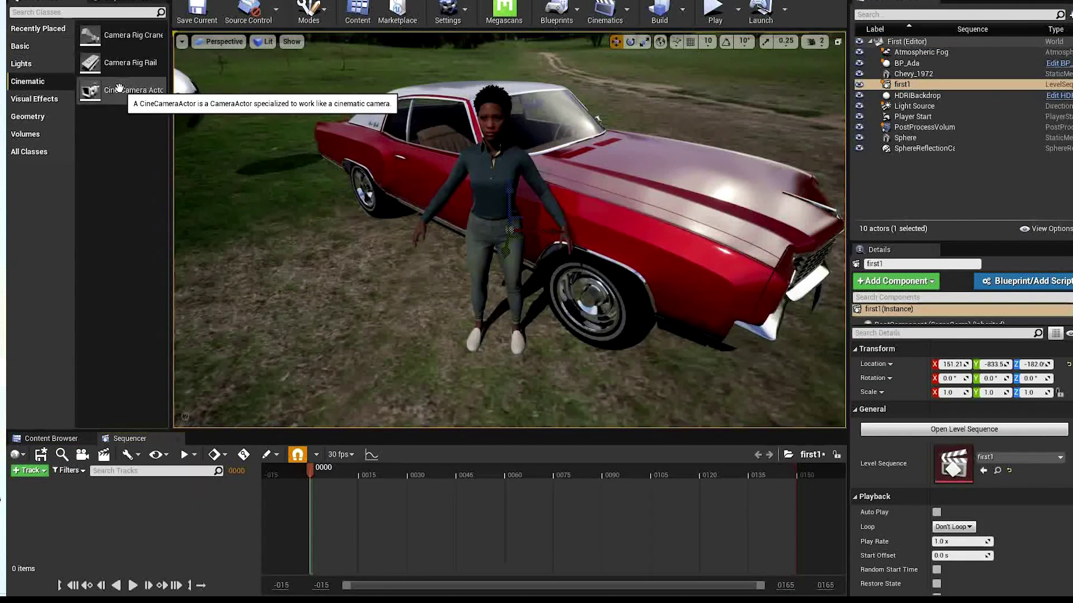
drag(119, 88, 357, 109)
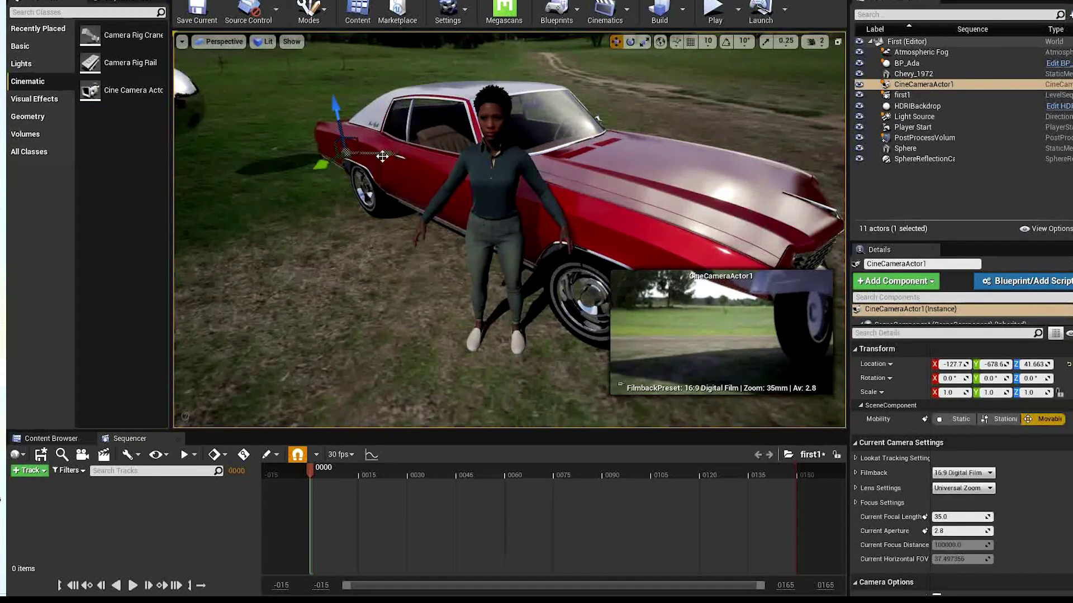
drag(390, 158, 299, 241)
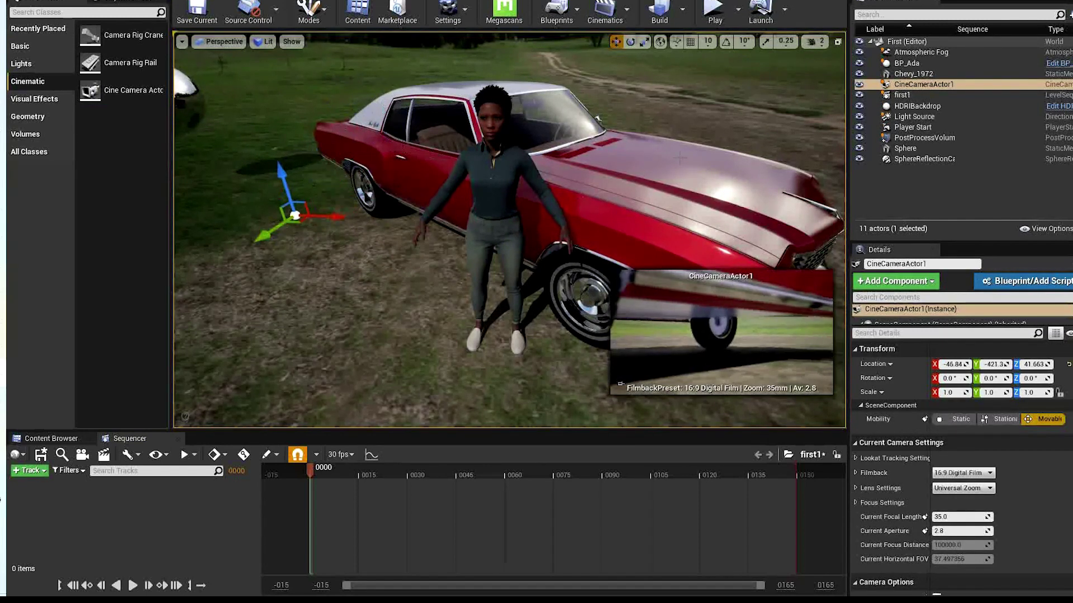
Add CineCameraActor1 to the first1 sequence and lock the viewport to that camera
drag(922, 86, 128, 510)
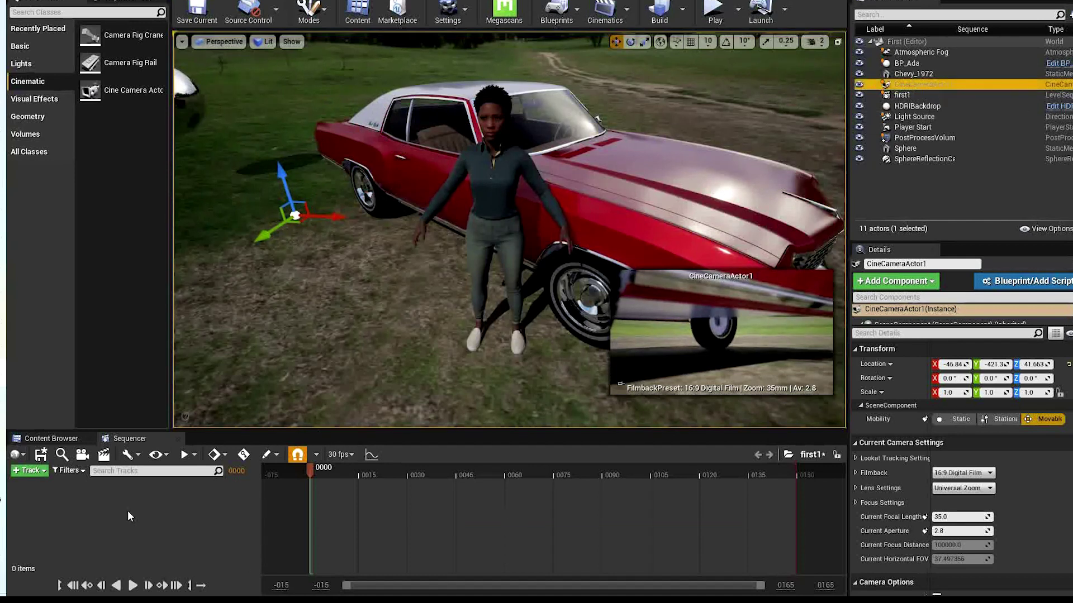
scroll(129, 508, down, 2)
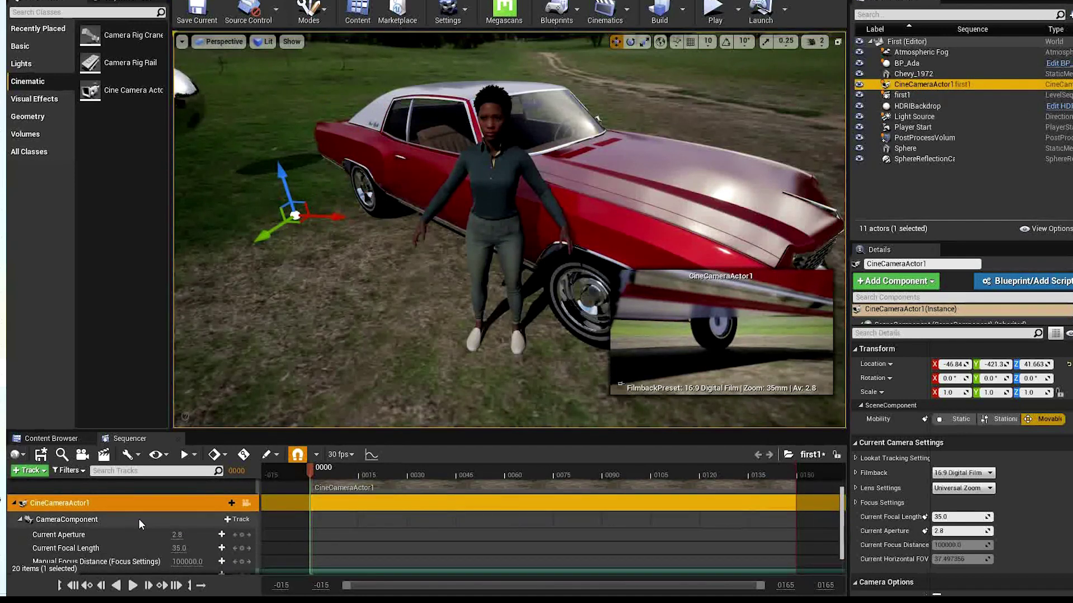
click(245, 502)
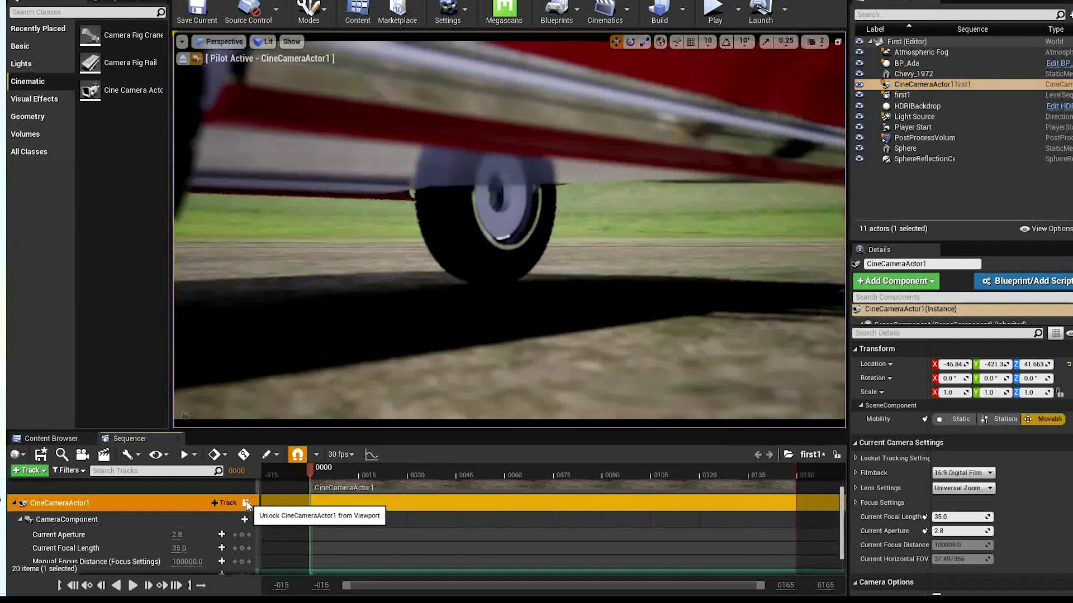
Reposition the piloted cine camera to about X -59, Y 291, Z 178 so it frames Ada standing beside the whole car
key(s)
right_drag(430, 227, 282, 255)
key(d)
key(w)
key(s)
key(s)
right_drag(440, 237, 440, 236)
scroll(439, 237, up, 5)
scroll(440, 236, down, 3)
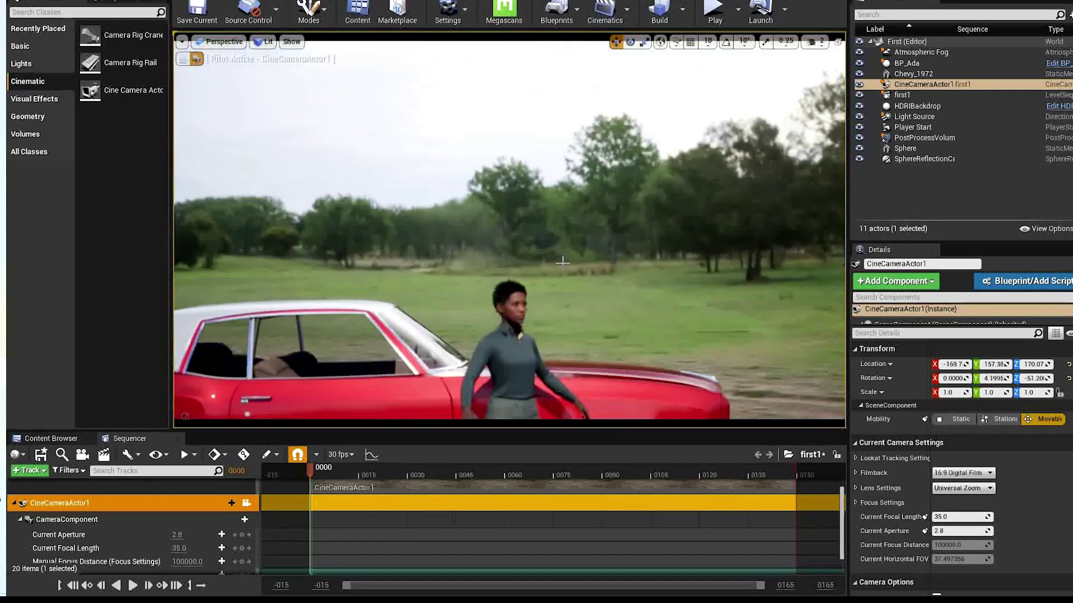
right_drag(562, 261, 531, 296)
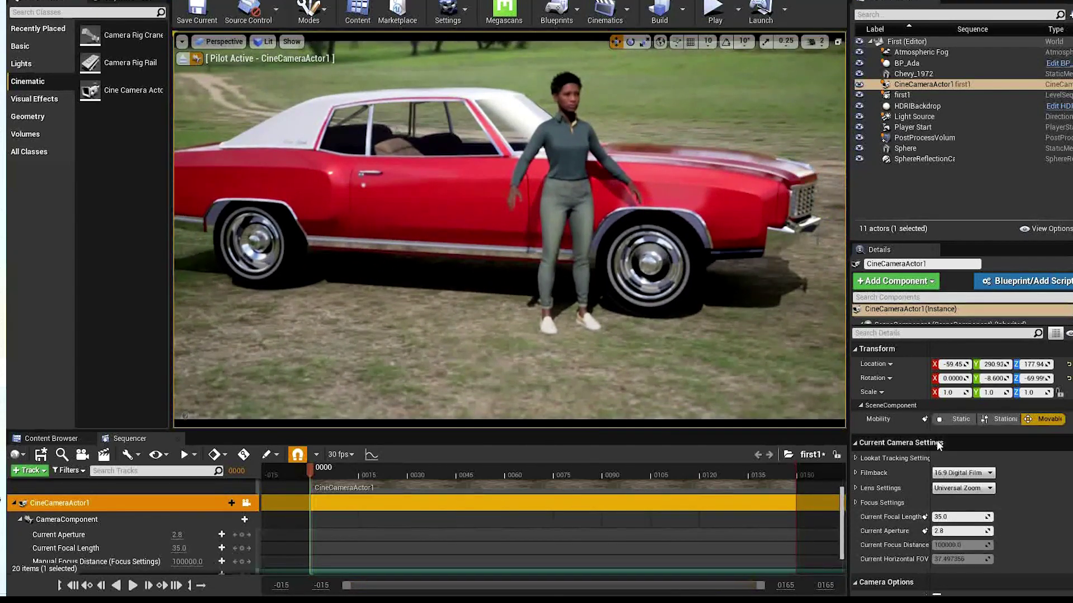
Set CineCameraActor1's filmback to 16:9 Film and its lens to 50mm Prime f/1.8
scroll(1042, 483, down, 1)
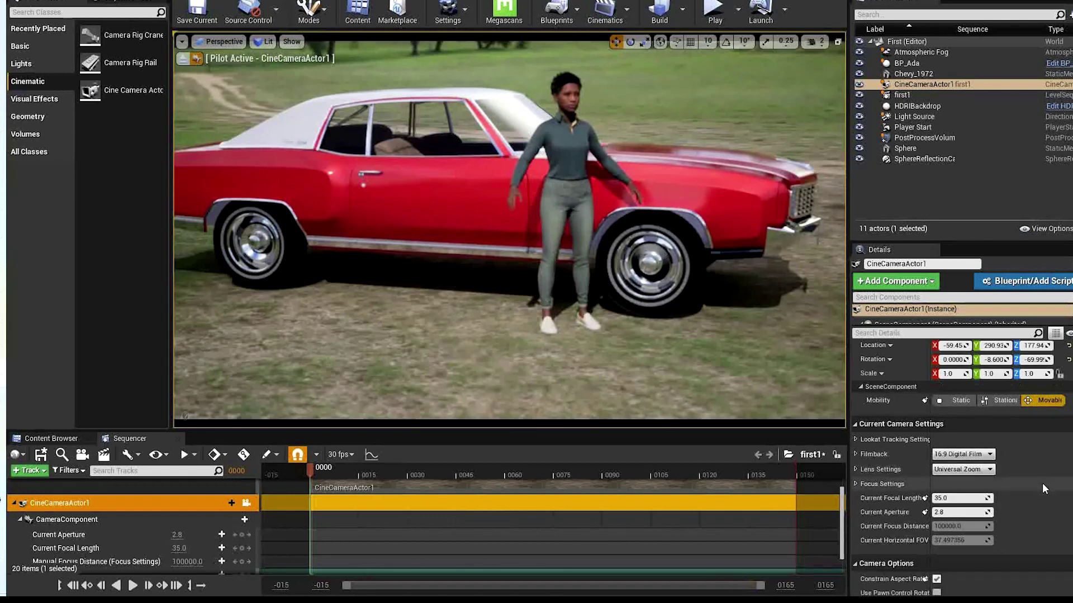
click(962, 455)
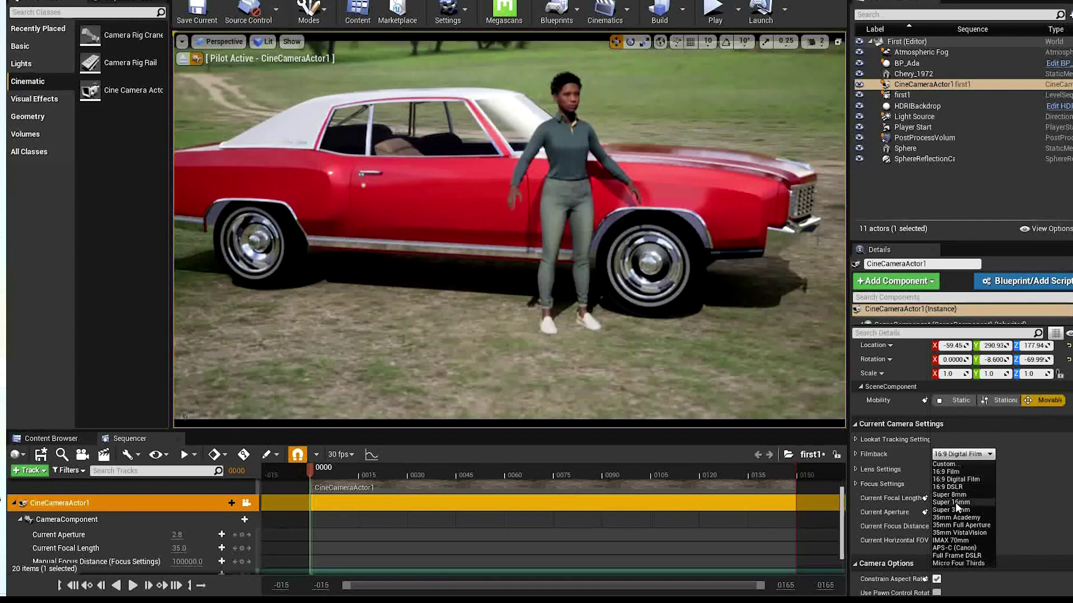
click(945, 473)
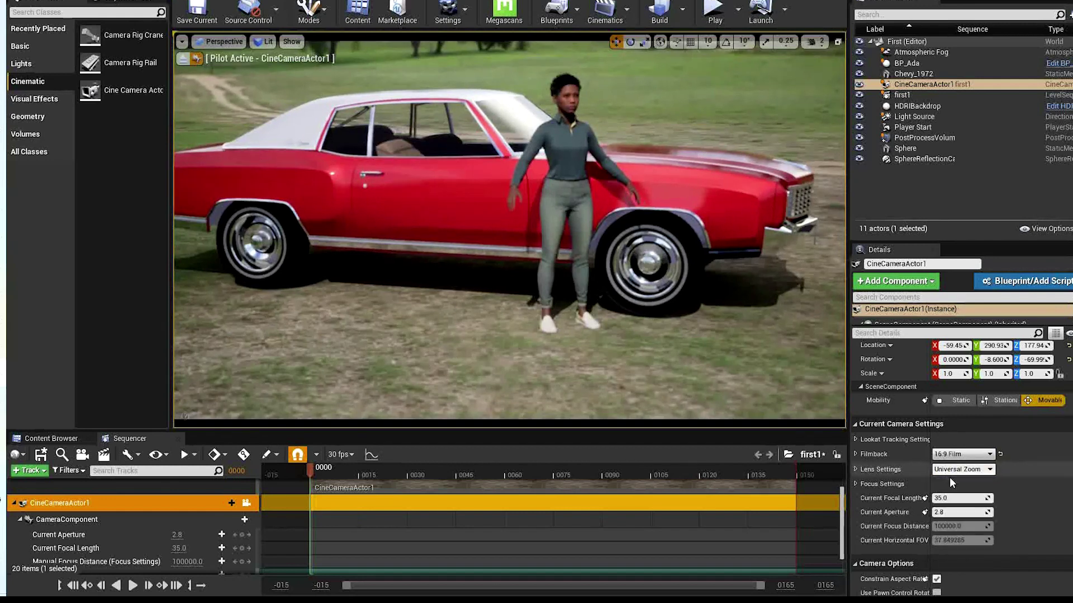
click(959, 471)
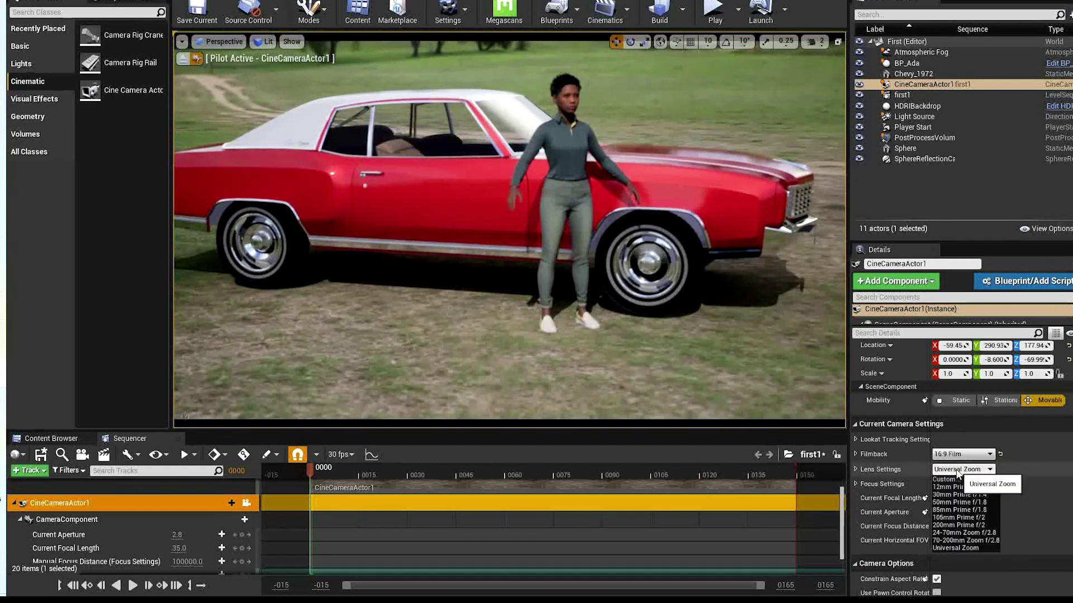
click(957, 500)
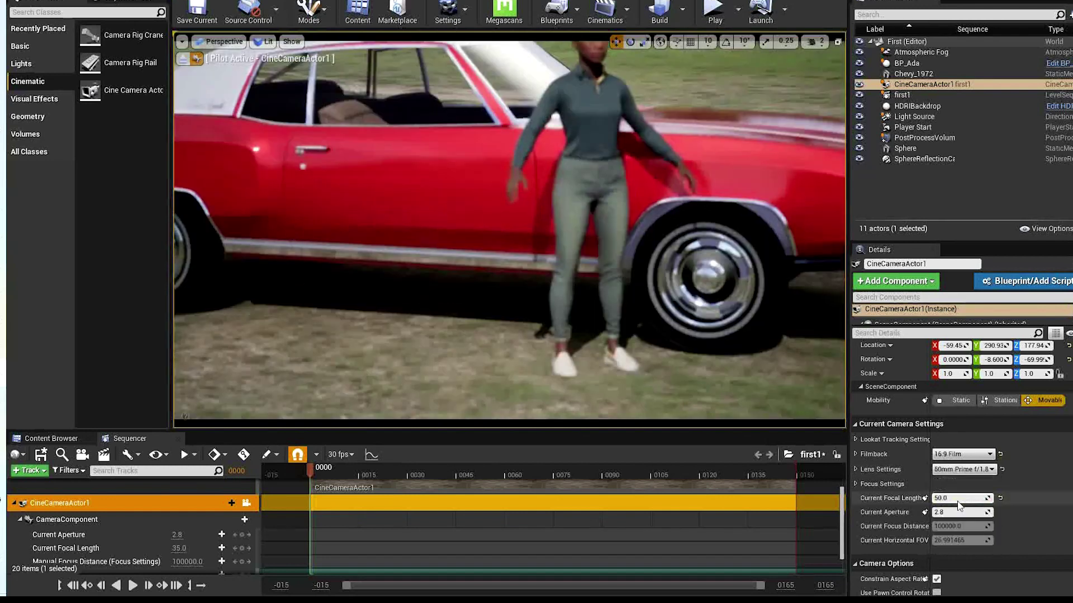
Move the piloted camera back to about X 57, Y 596, Z 205 to reframe Ada and the car through the 50mm lens
right_drag(663, 332, 673, 312)
key(s)
key(d)
key(d)
key(s)
key(s)
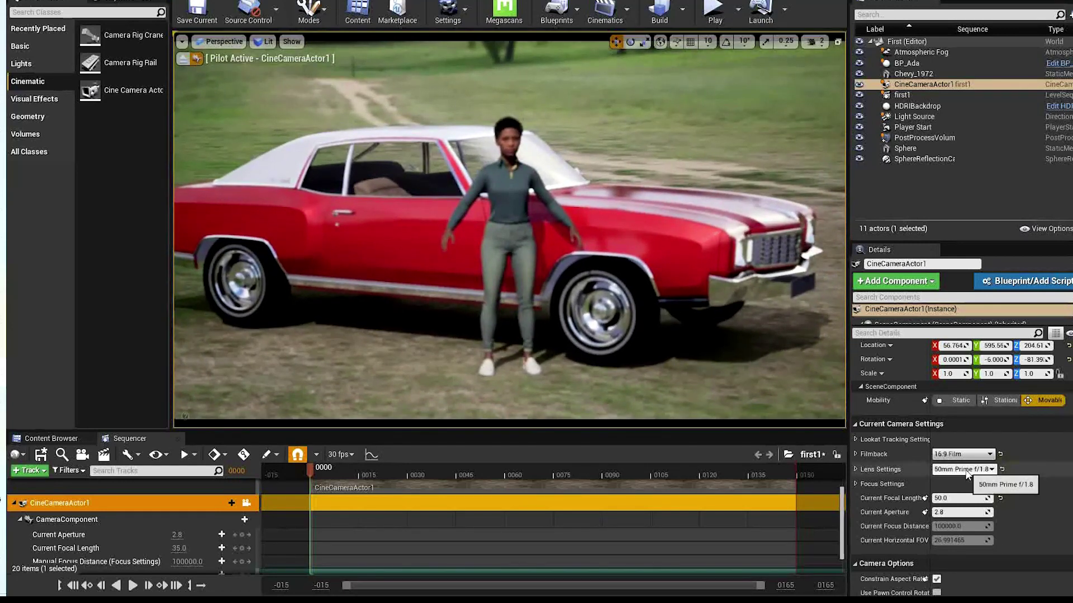
Try the 12mm Prime f/2.8 lens with the camera moved in to about X 267, Y -114, Z 130
click(968, 470)
click(959, 486)
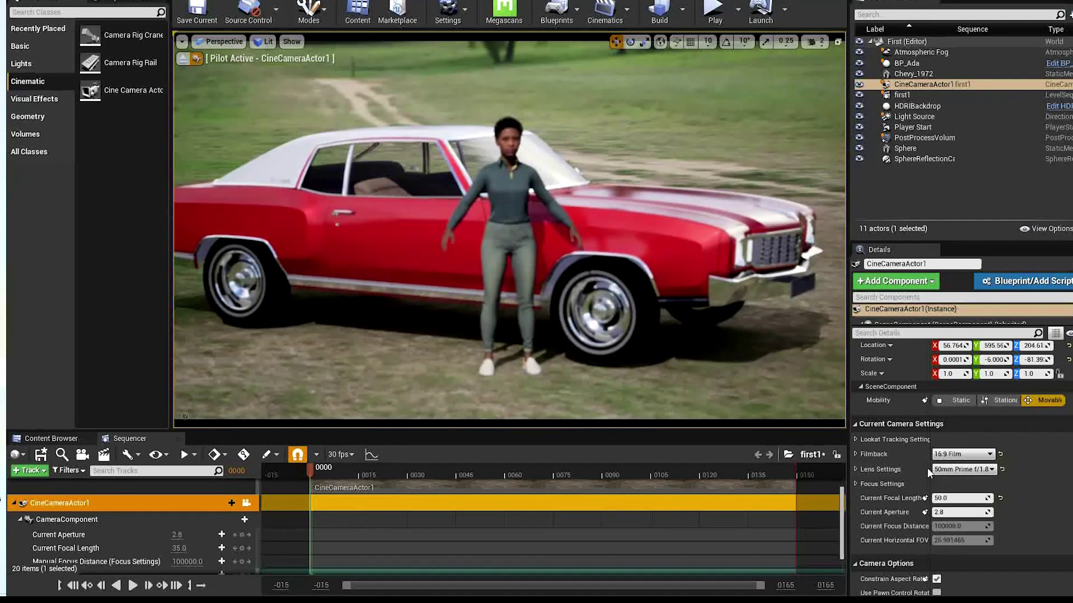
key(w)
right_drag(663, 315, 651, 308)
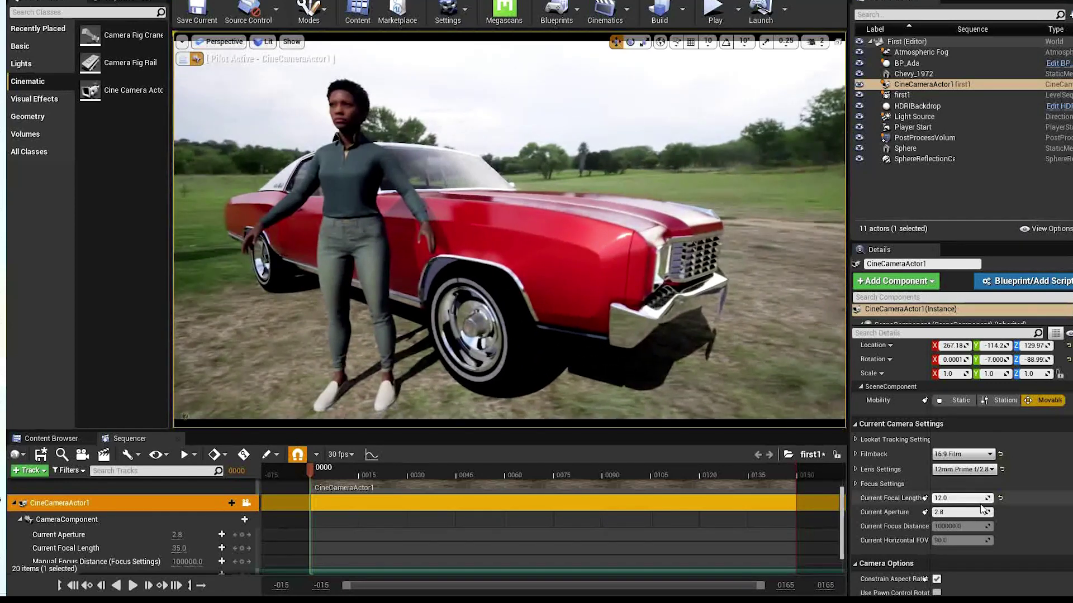
Try the 200mm Prime f/2 lens with the camera pulled back to about X 157, Y 1383, Z 328
click(961, 469)
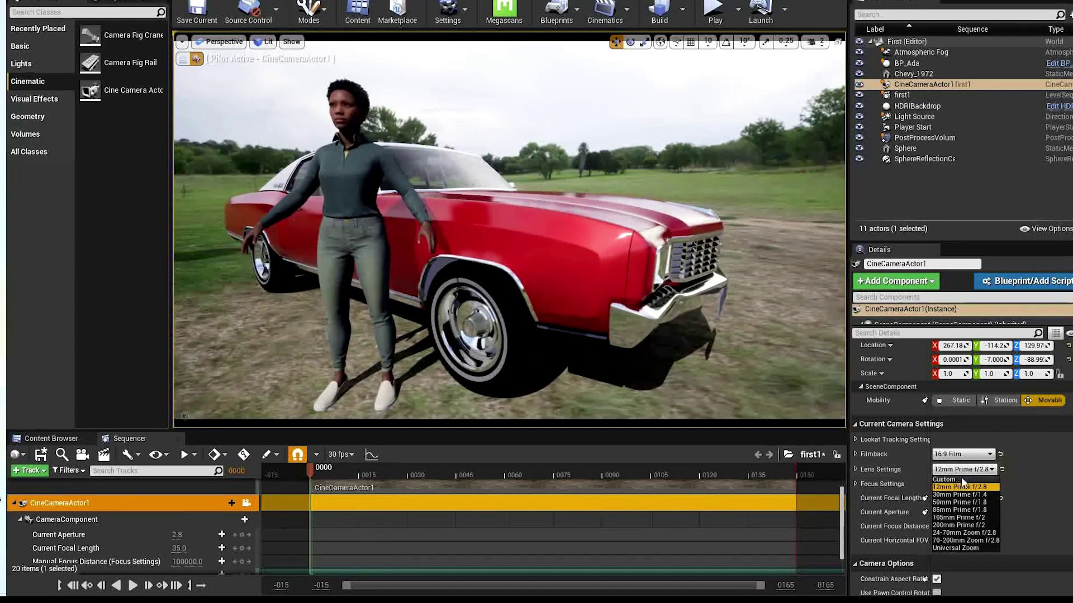
click(962, 526)
key(s)
right_drag(569, 271, 569, 266)
key(a)
key(w)
key(d)
key(a)
scroll(570, 266, up, 5)
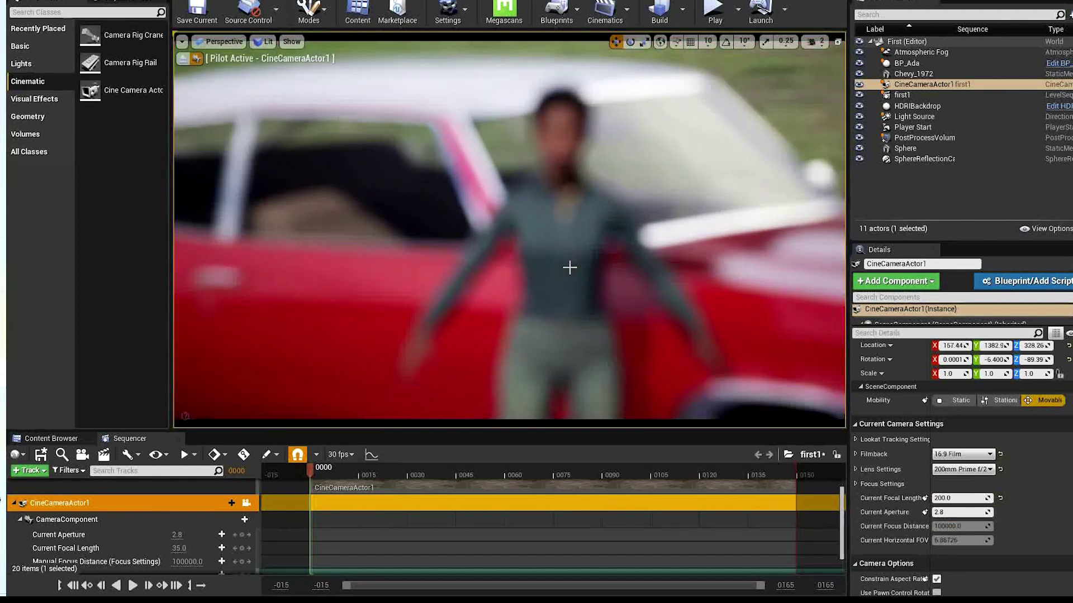
scroll(649, 321, down, 5)
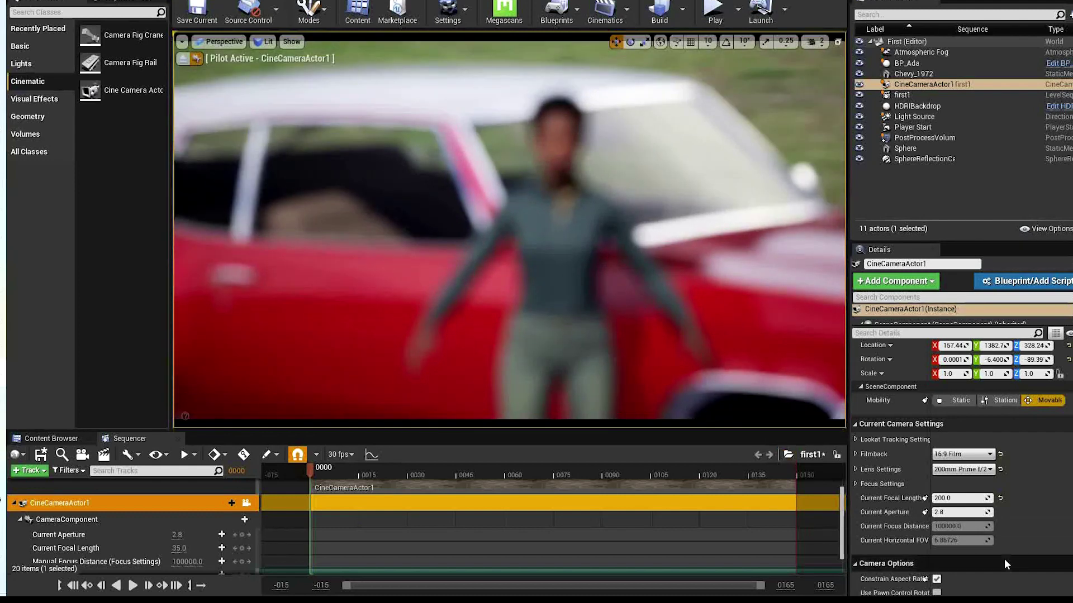
Try the 105mm Prime f/2 lens and the 24-70mm Zoom f/2.8 lens at a focal length of about 69.8
click(955, 470)
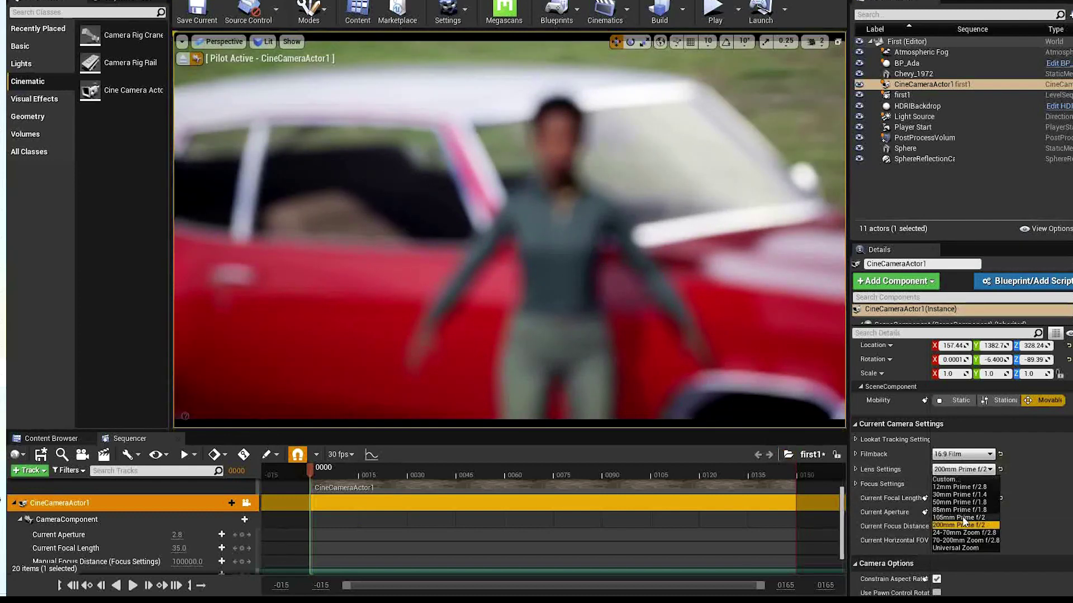
click(964, 518)
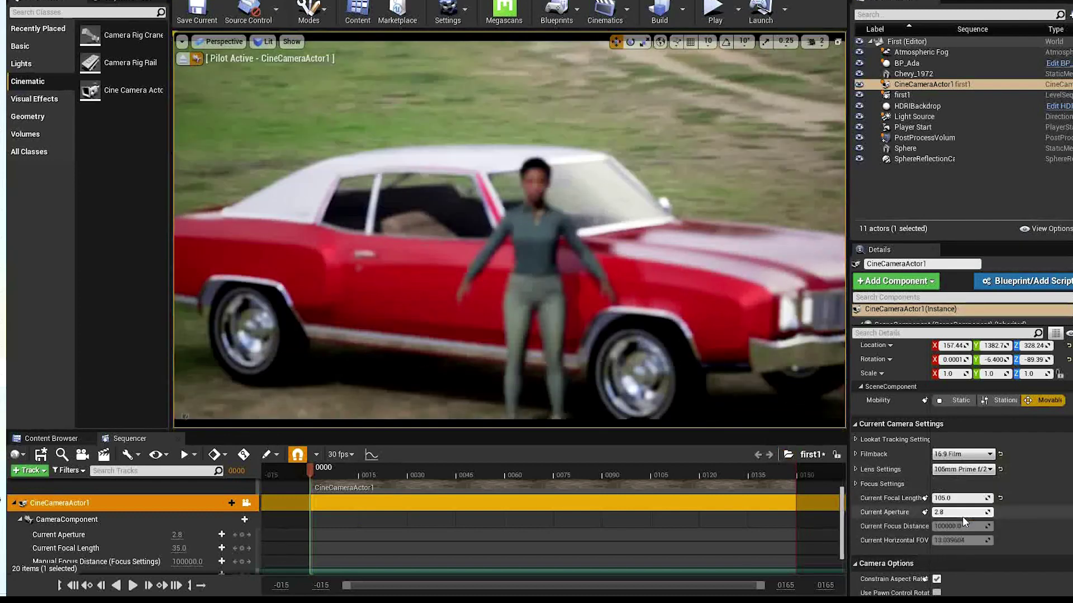
click(958, 472)
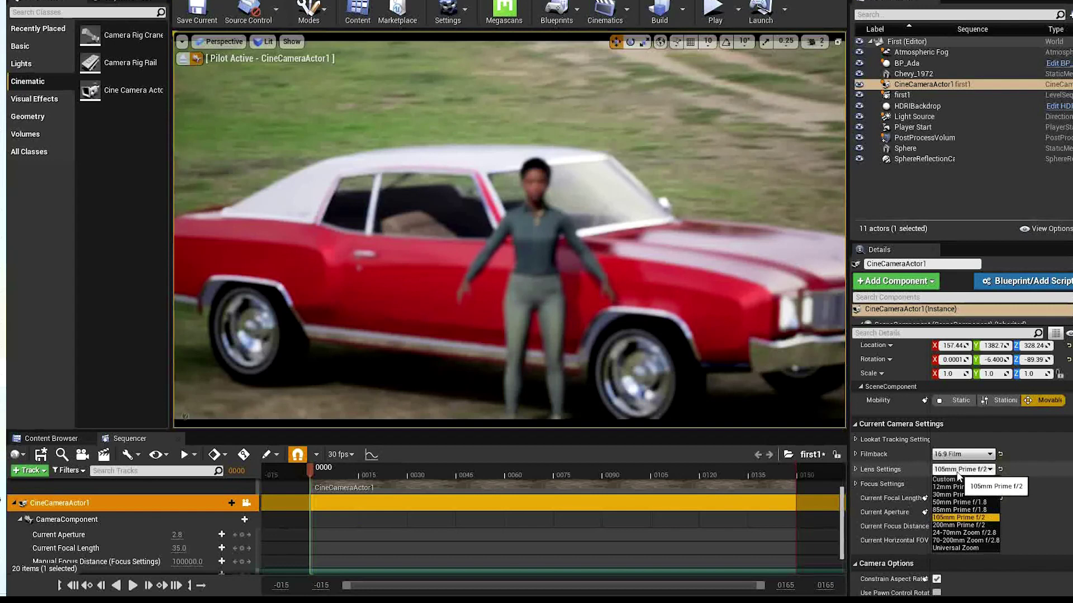
click(962, 534)
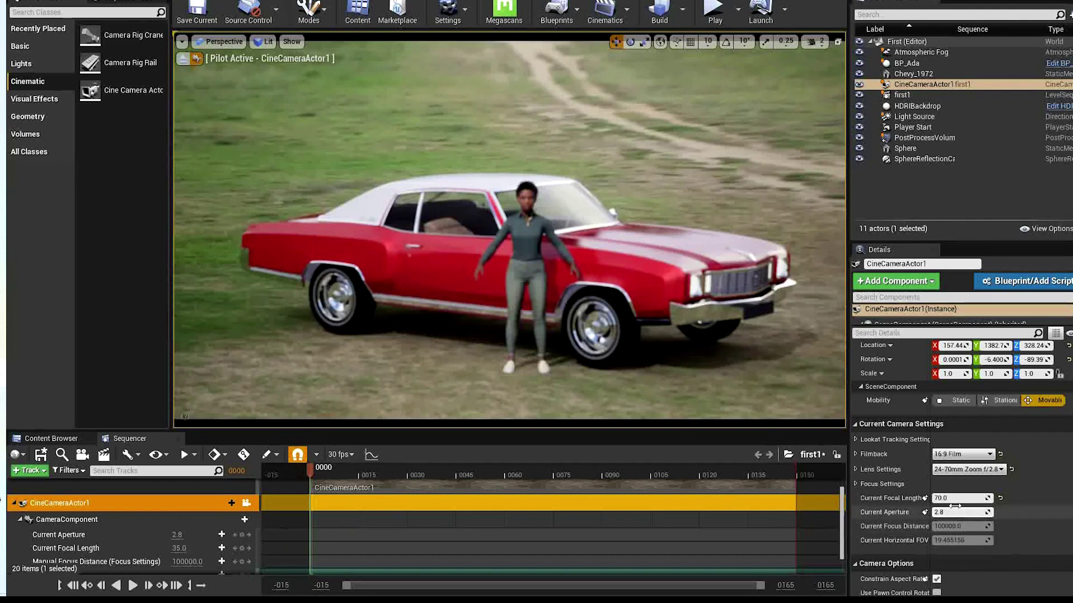
mouse_move(962, 501)
mouse_down()
mouse_move(923, 505)
mouse_move(945, 509)
mouse_move(906, 526)
mouse_move(962, 508)
mouse_up()
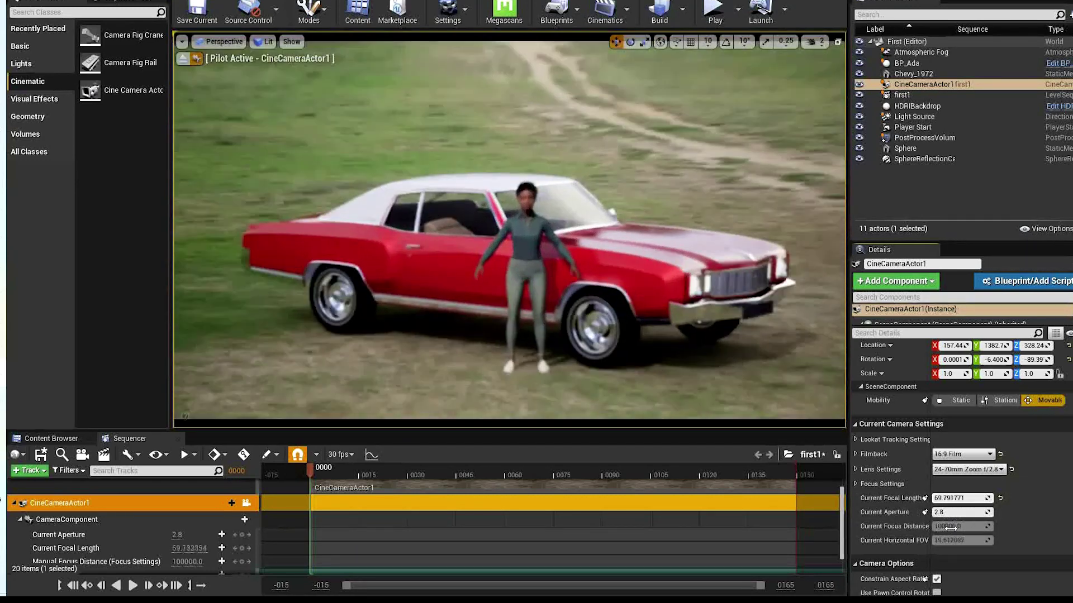
Set the camera lens to 50mm Prime f/1.8 and move the camera closer to Ada, to about X 168, Y 352, Z 158
click(959, 471)
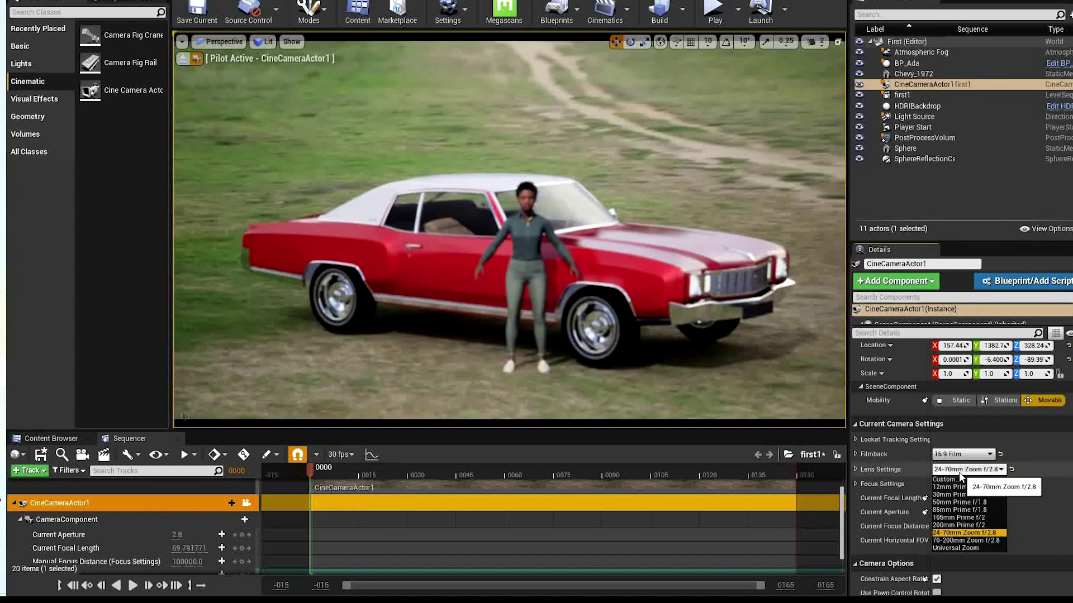
click(956, 504)
scroll(647, 288, up, 8)
mouse_move(647, 287)
right_down()
mouse_move(649, 299)
mouse_move(646, 268)
mouse_move(647, 280)
mouse_move(655, 270)
right_up()
scroll(647, 280, up, 3)
scroll(650, 274, up, 4)
scroll(650, 274, up, 3)
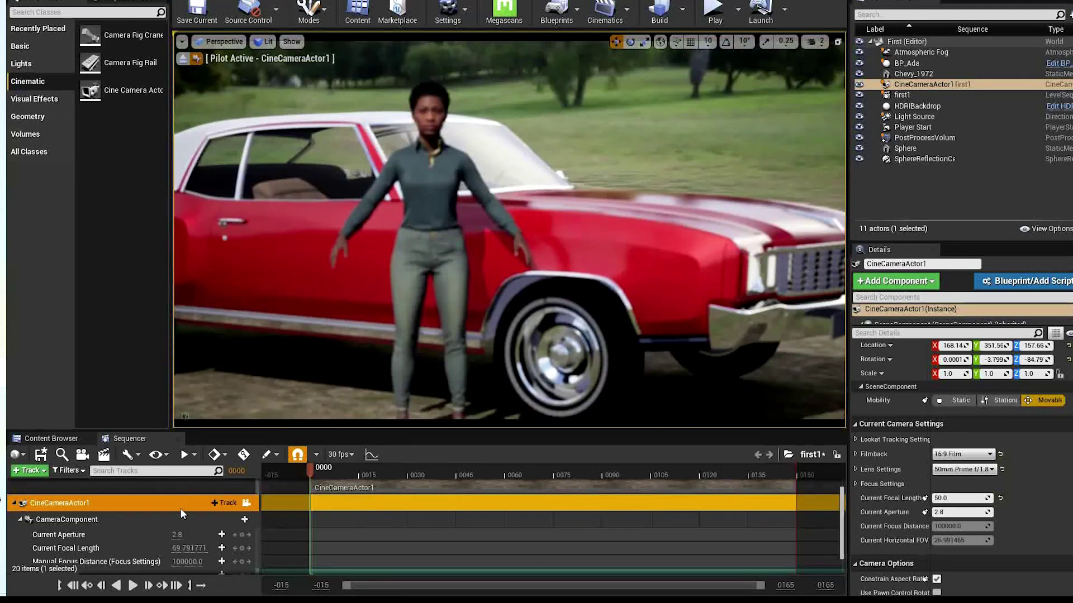
Lower the camera's manual focus distance in the first1 sequence to about 48
scroll(156, 528, down, 1)
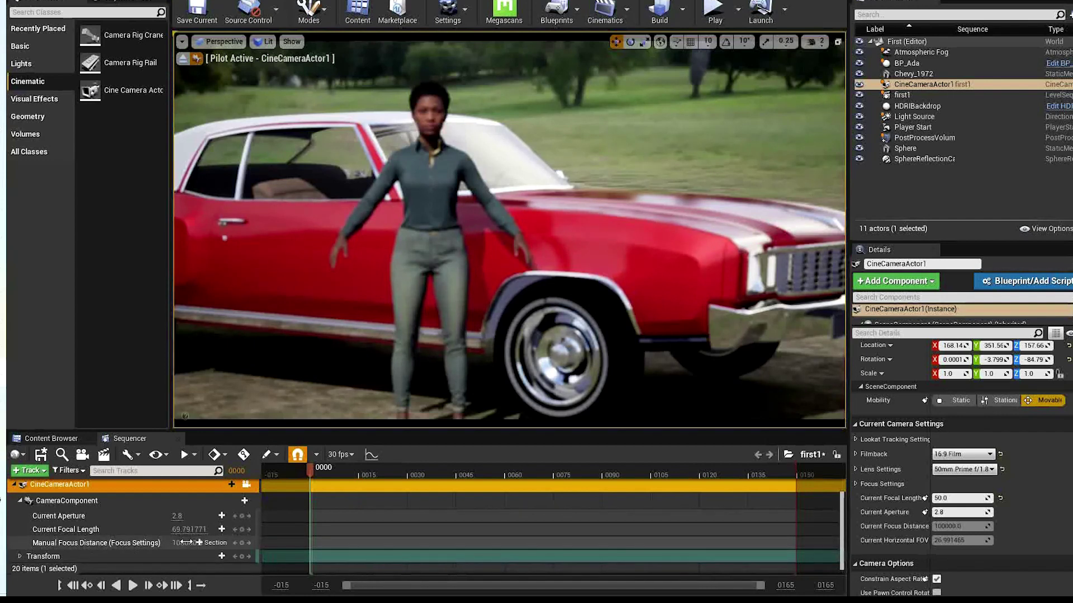
drag(185, 543, 142, 553)
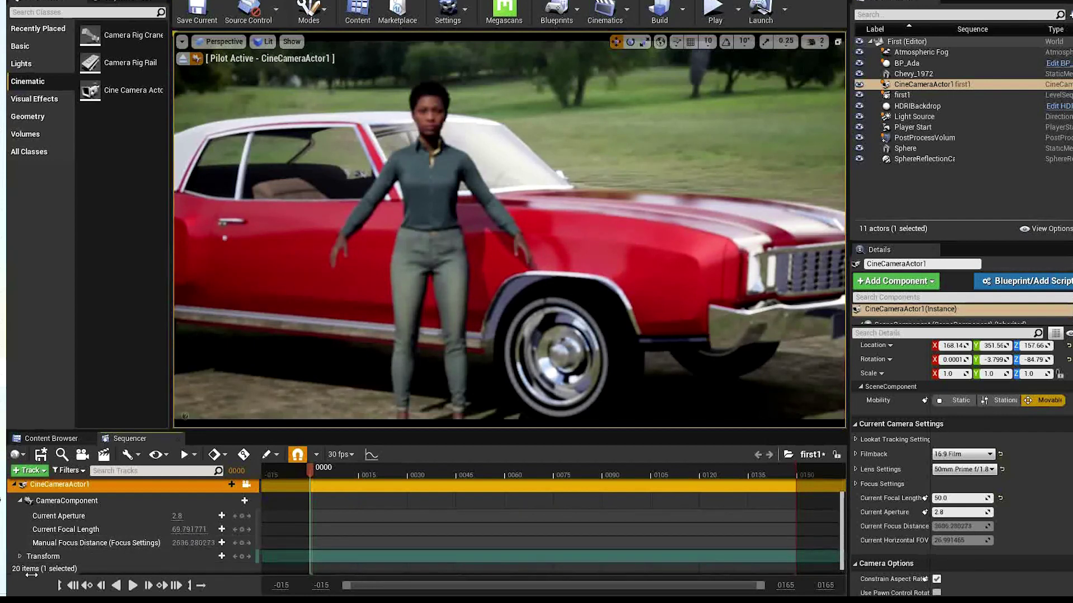
drag(188, 543, 177, 543)
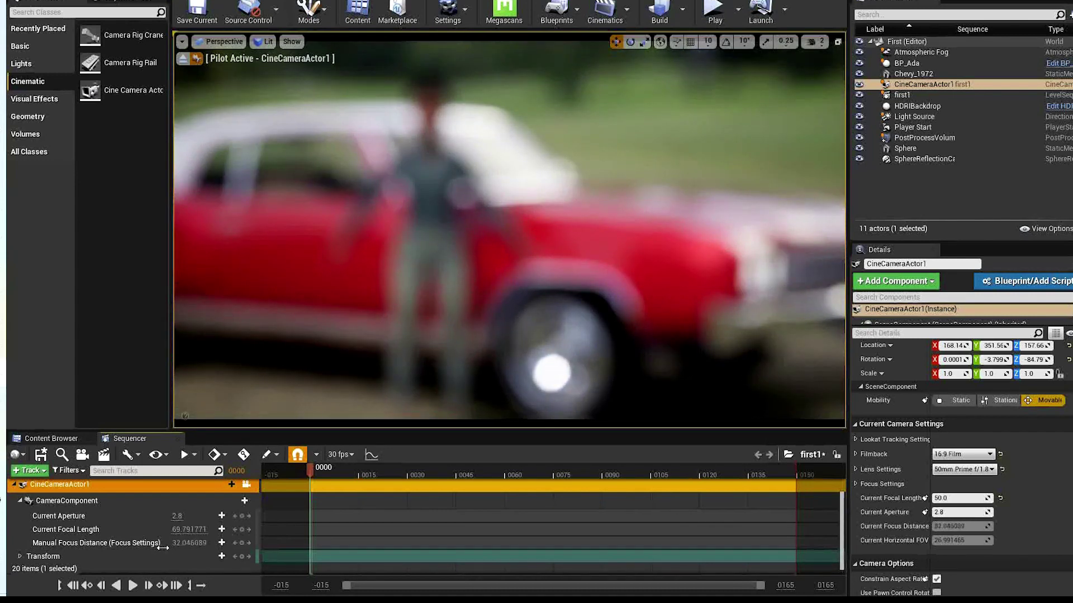
Move the piloted camera to about X 191, Y -226, Z 171 for a close-up of Ada's face in focus
key(w)
right_drag(380, 342, 350, 341)
key(w)
key(w)
key(d)
key(a)
key(w)
key(s)
key(d)
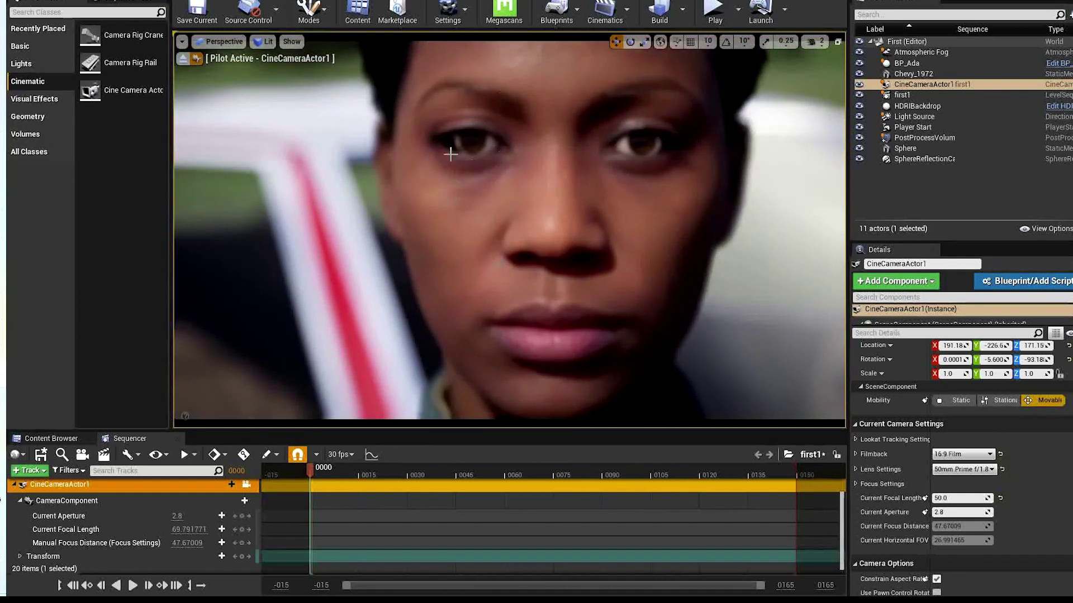
Set the PostProcessVolume's translucency type to Raster
click(925, 137)
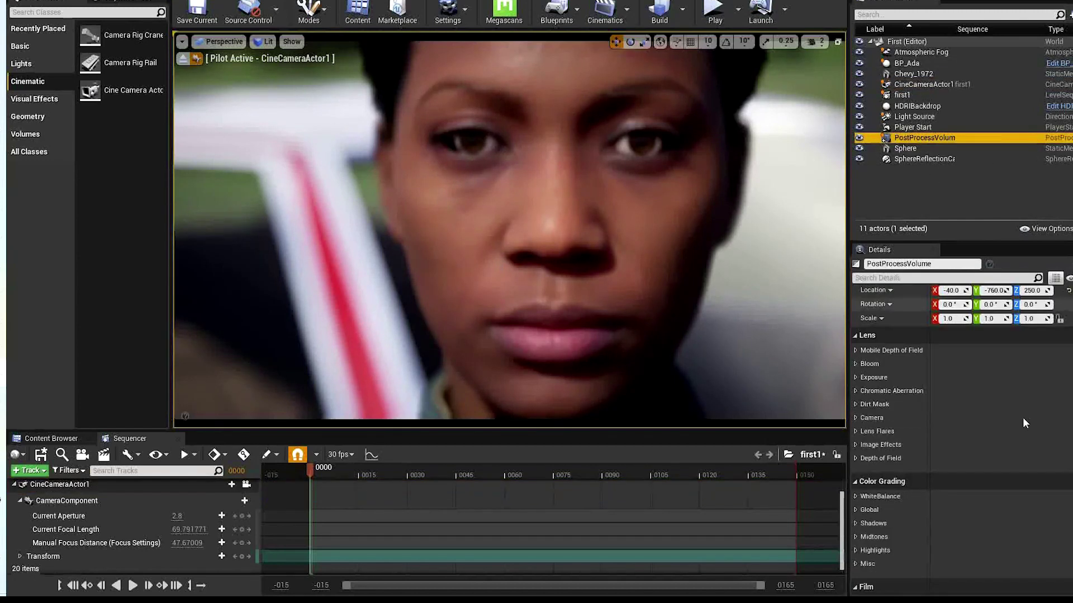
scroll(1025, 423, down, 10)
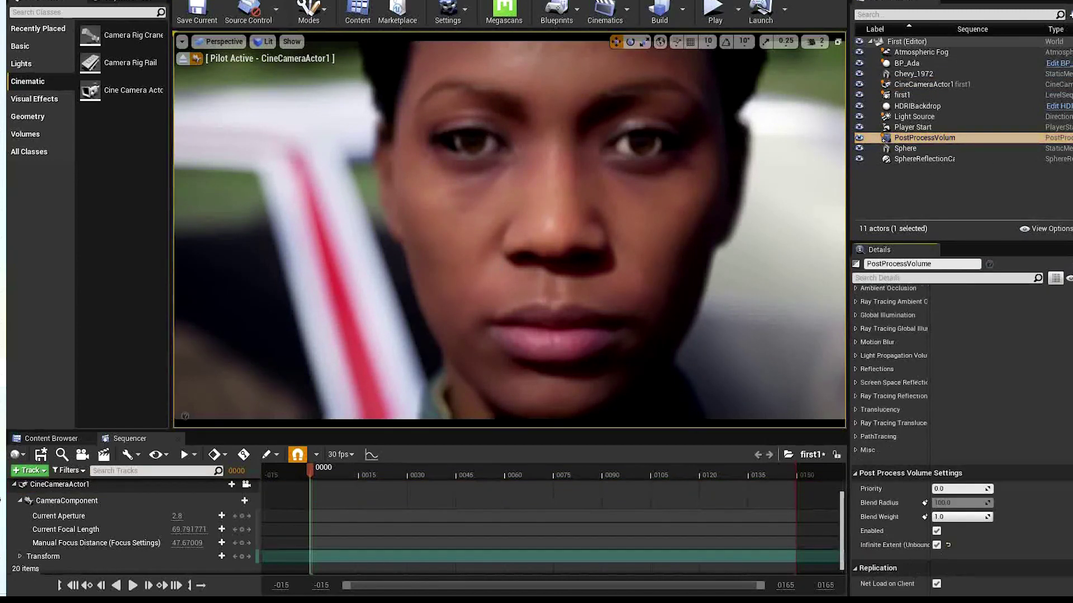
click(856, 409)
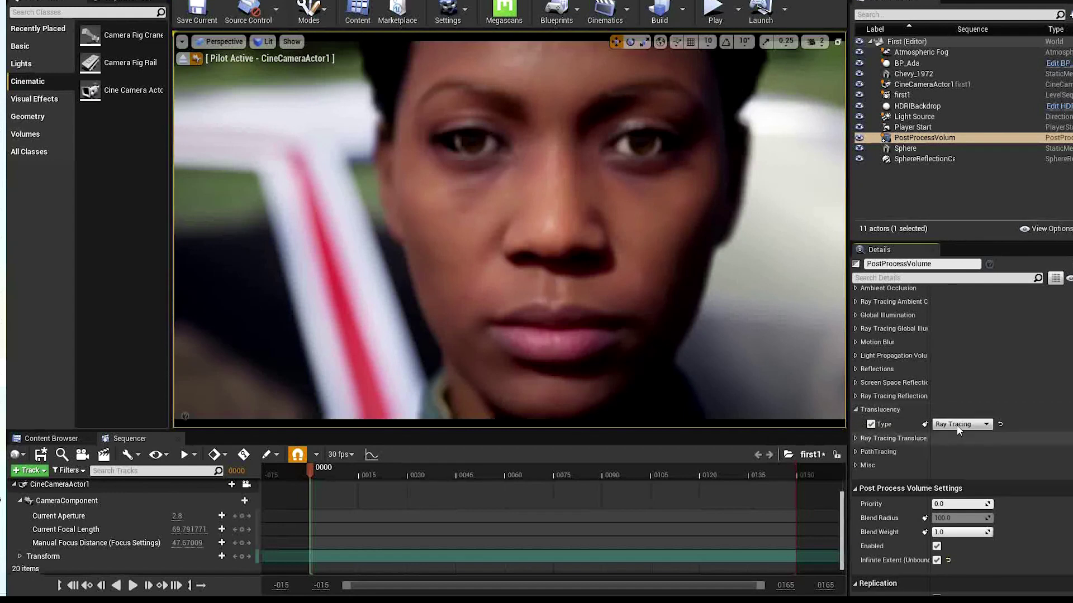
click(956, 424)
click(956, 434)
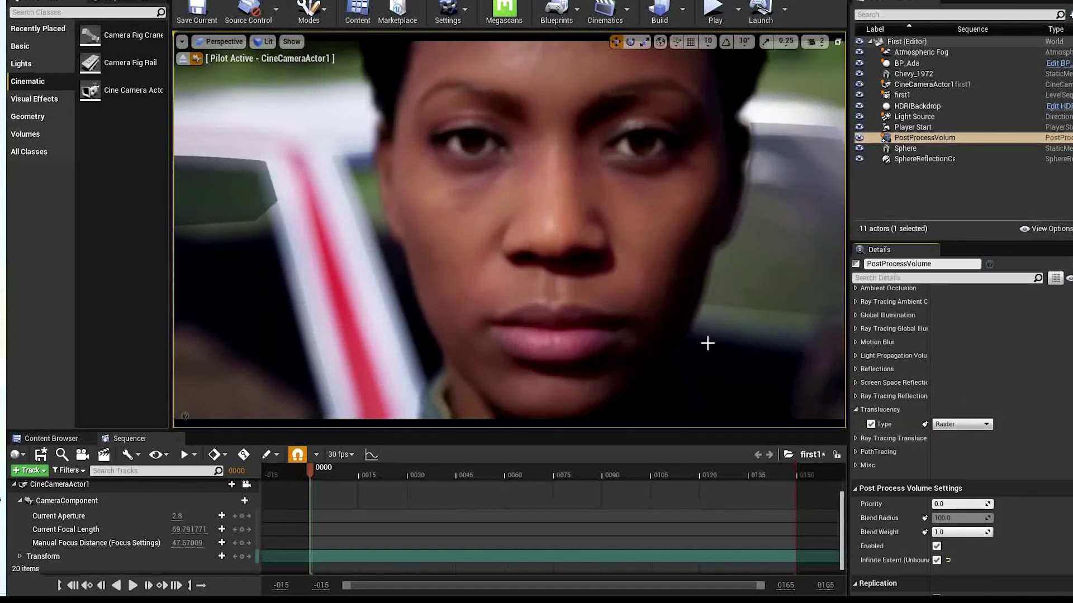
click(707, 343)
Open the BP_Ada blueprint and open the Ada_FaceMesh skeletal mesh used by its Face component
click(1056, 63)
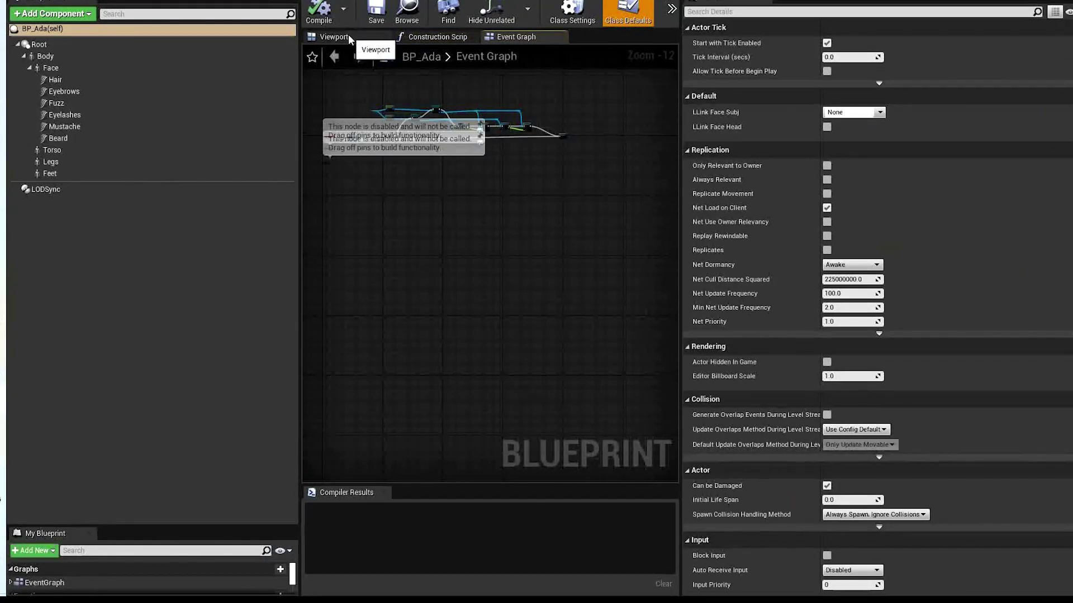
click(348, 35)
click(485, 200)
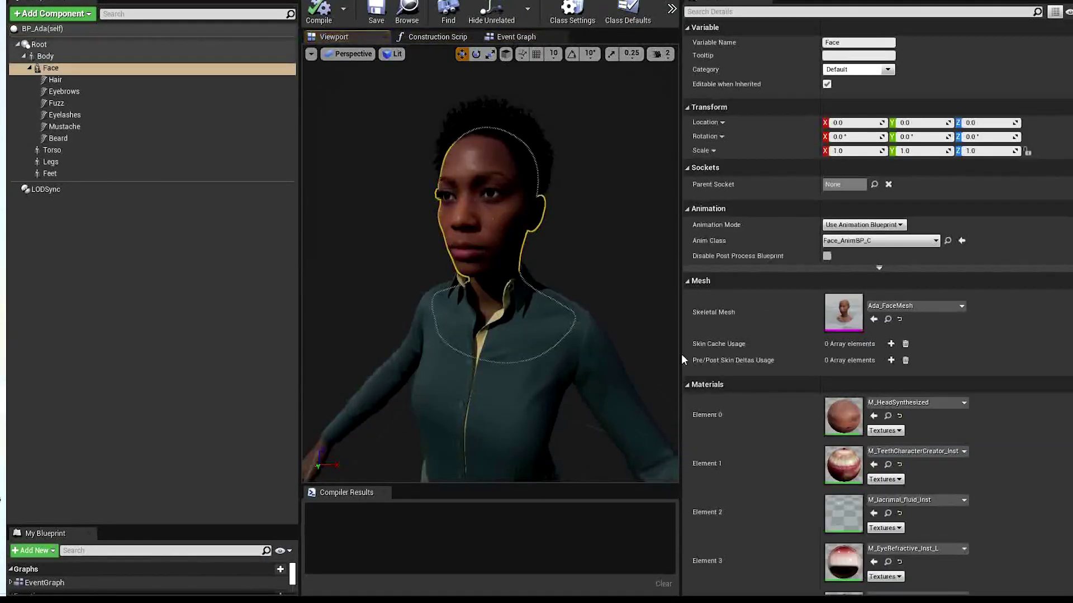
double_click(844, 312)
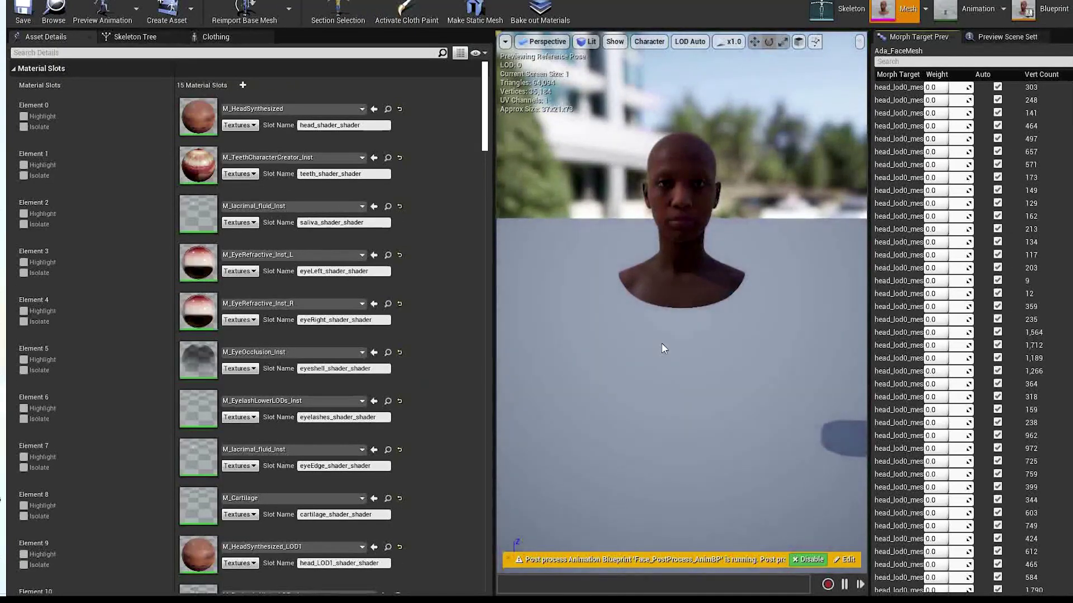
Disable the eyeshell_shader_shader section (Section 5) under LOD 0 of the Ada_FaceMesh skeletal mesh
scroll(479, 140, down, 5)
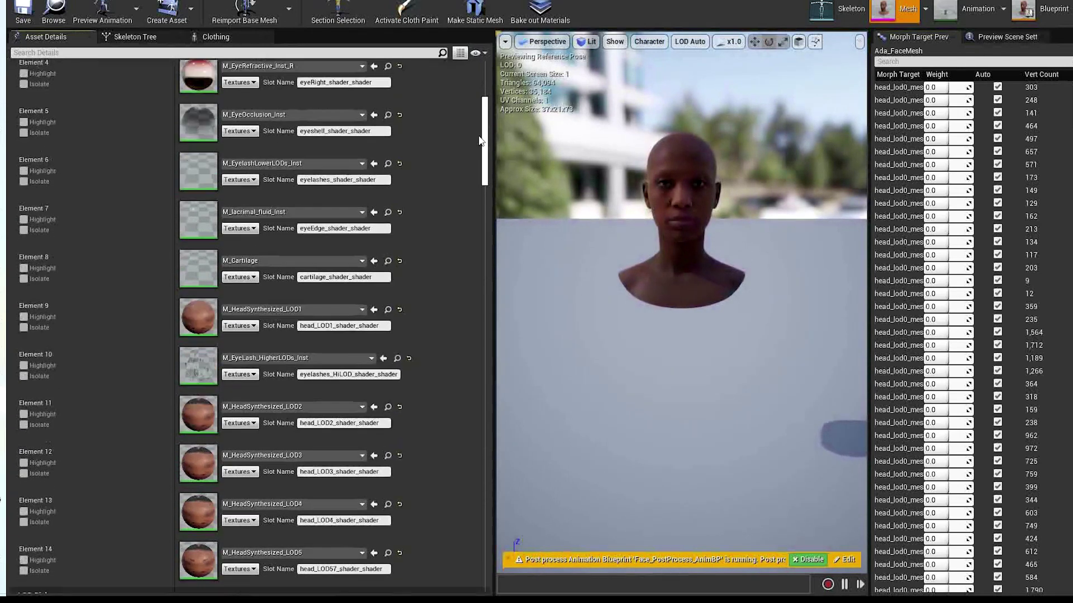
scroll(478, 140, down, 10)
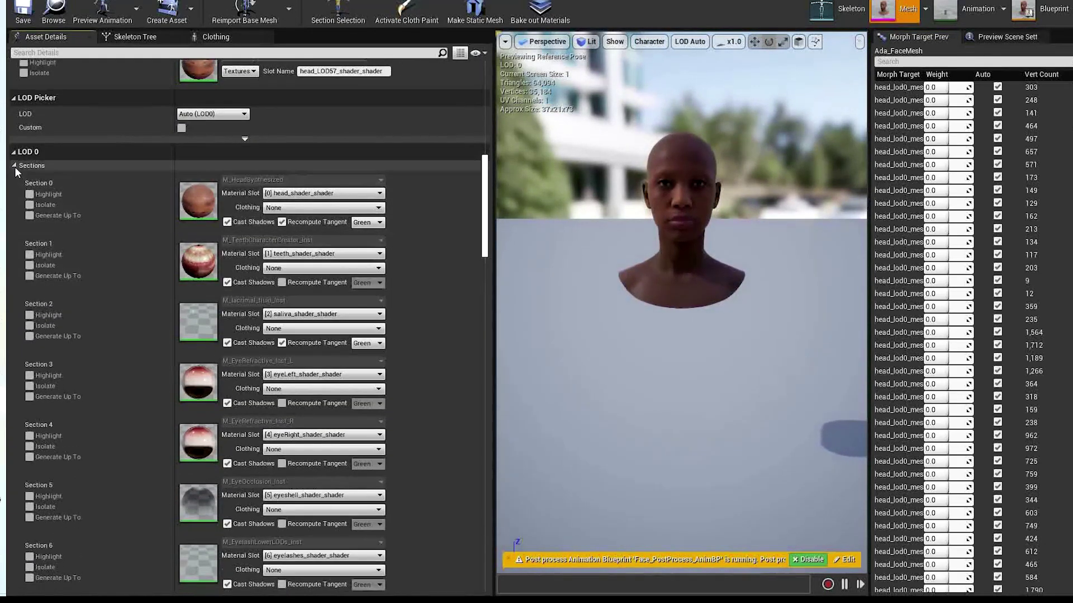
click(14, 166)
click(14, 166)
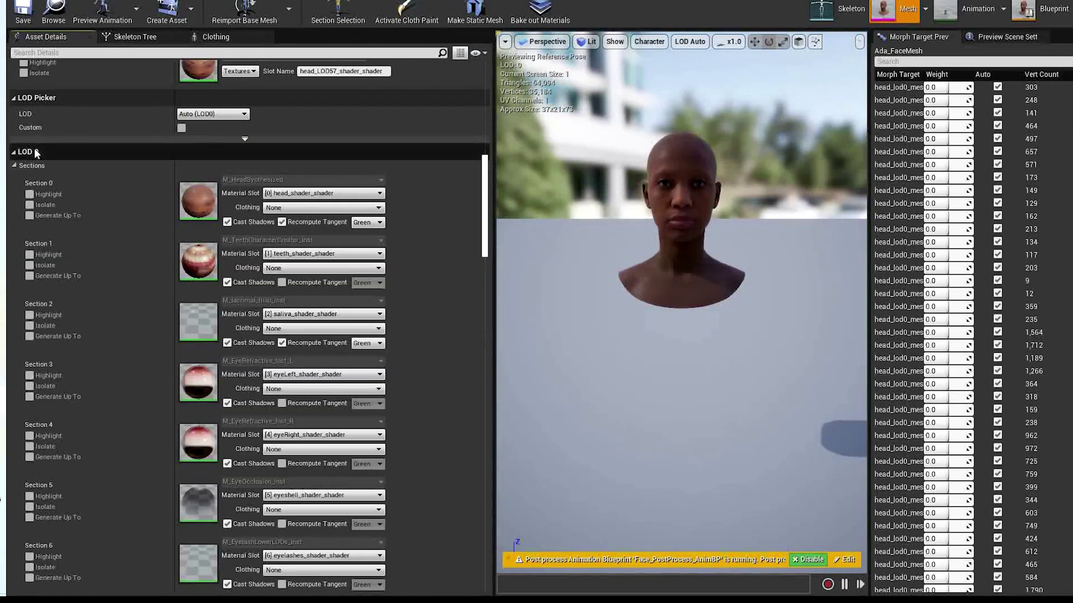
drag(484, 205, 471, 266)
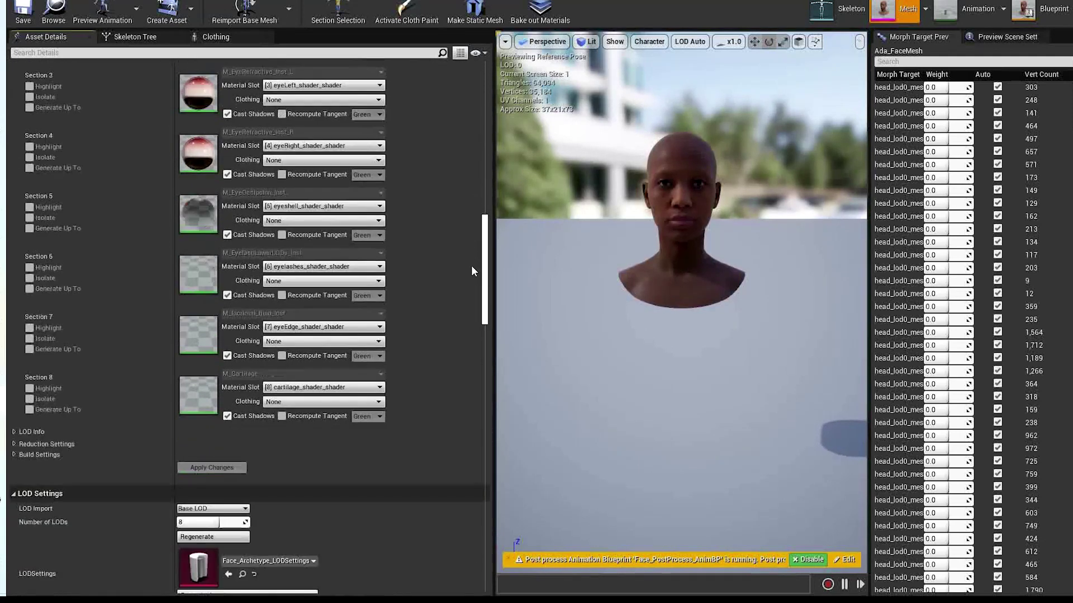
right_click(198, 215)
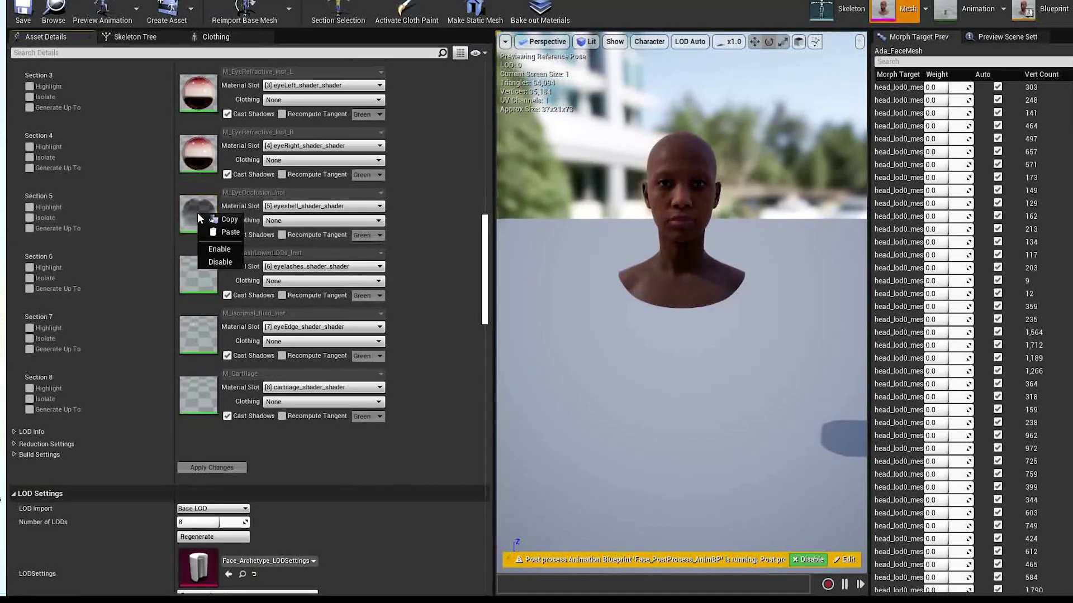
click(215, 261)
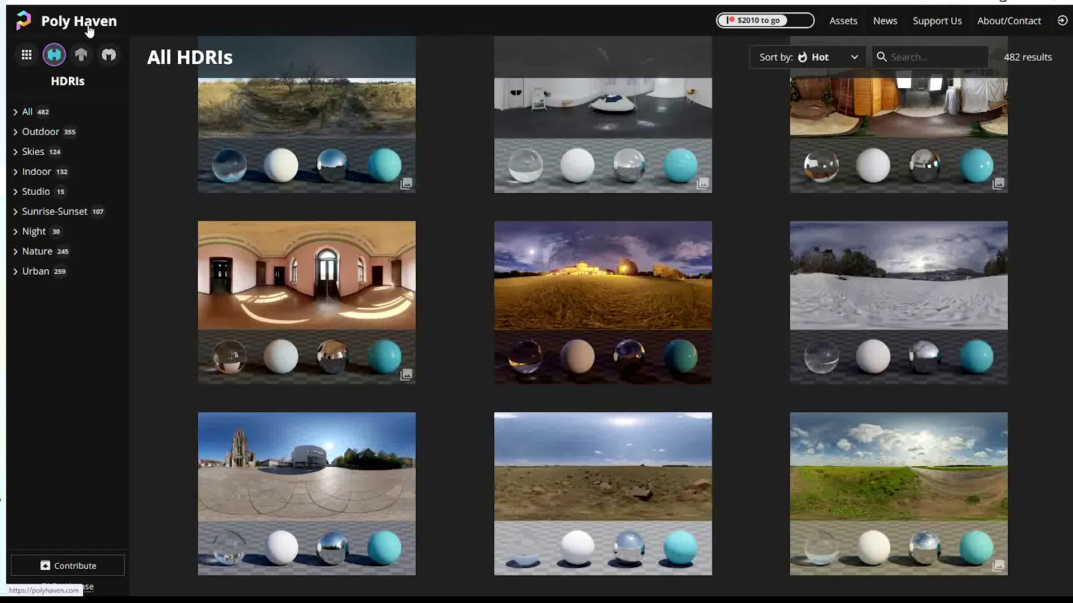
Browse Poly Haven's HDRI collection and view the download resolutions offered for the Snowy Cemetery HDRI
click(84, 27)
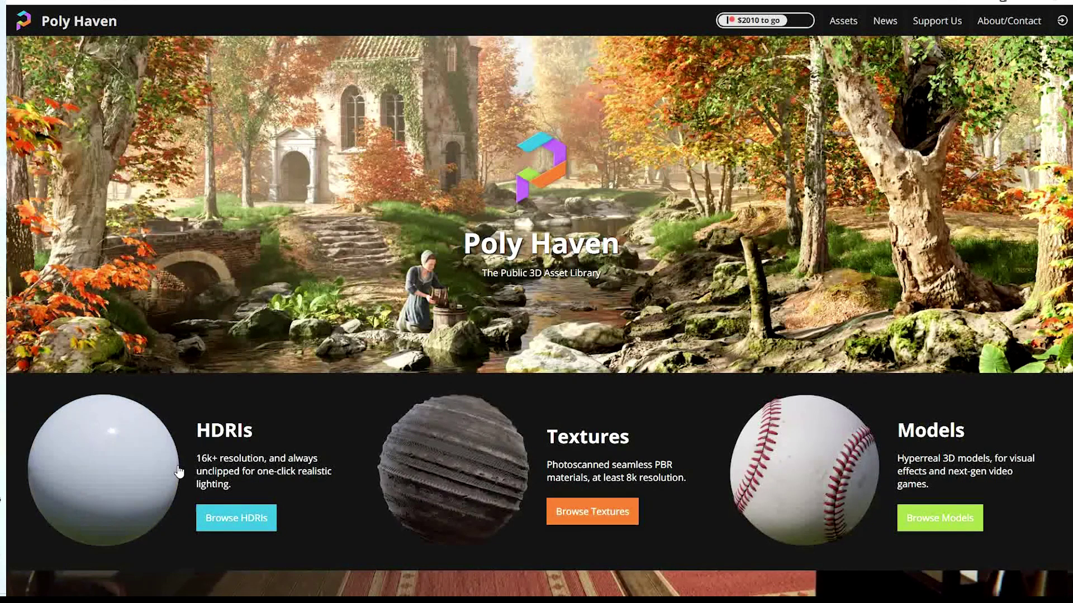
click(158, 484)
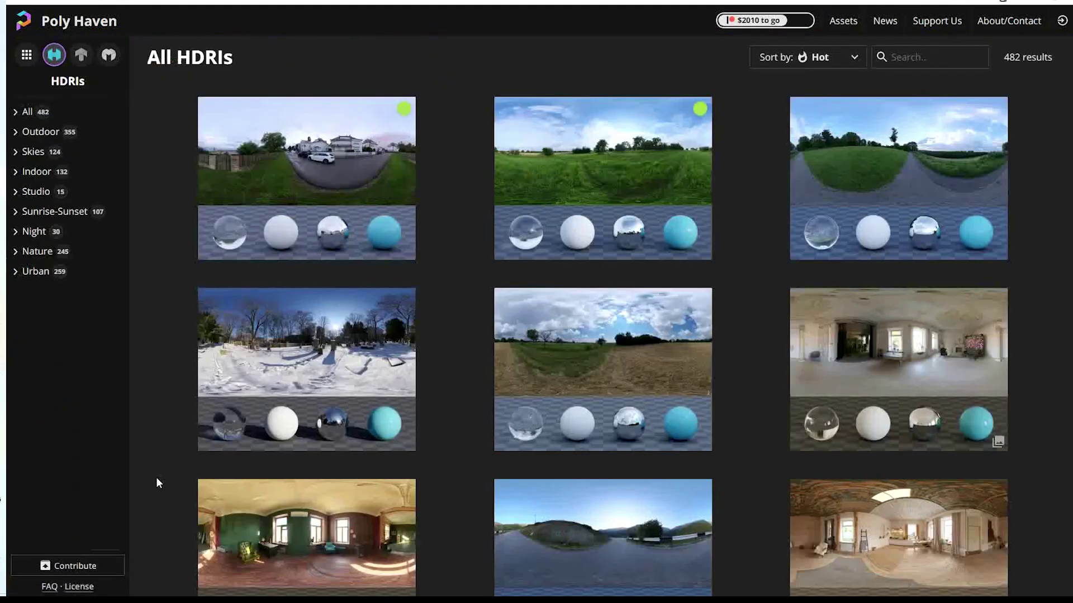
scroll(602, 335, down, 20)
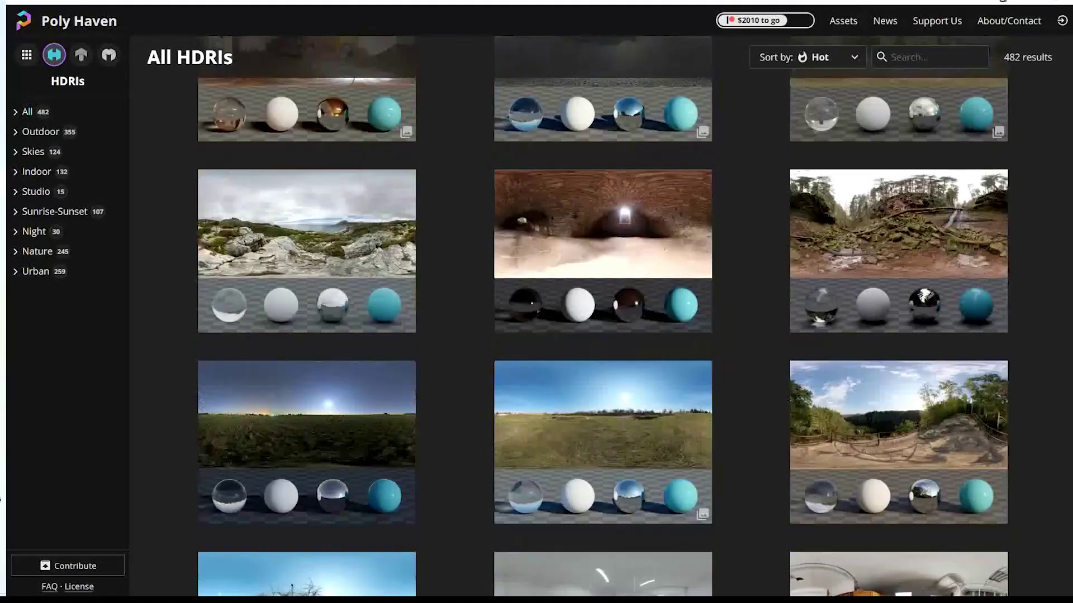
scroll(603, 336, down, 20)
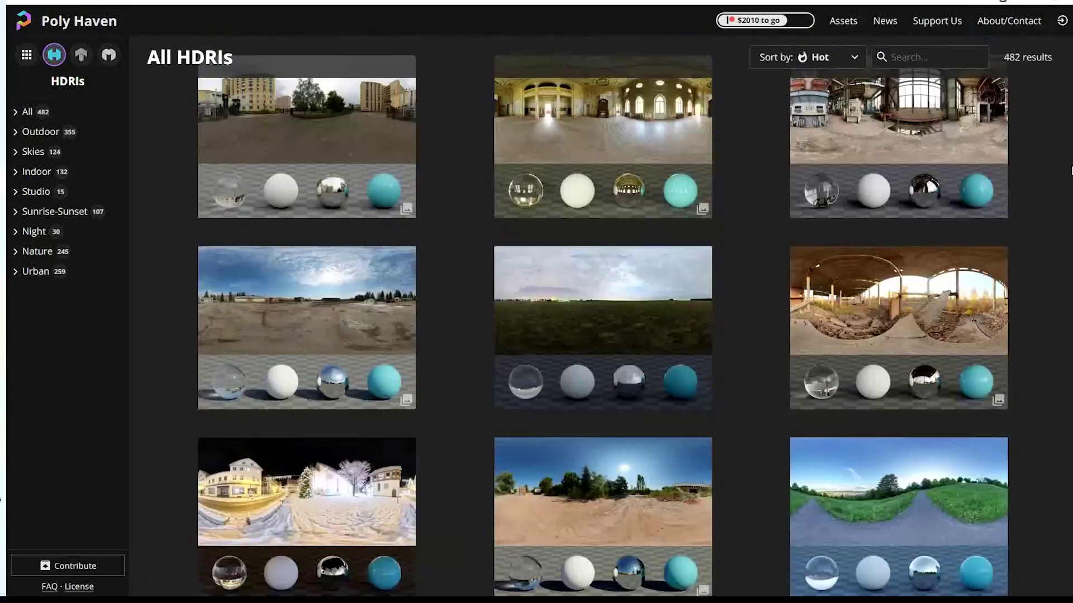
scroll(603, 336, down, 20)
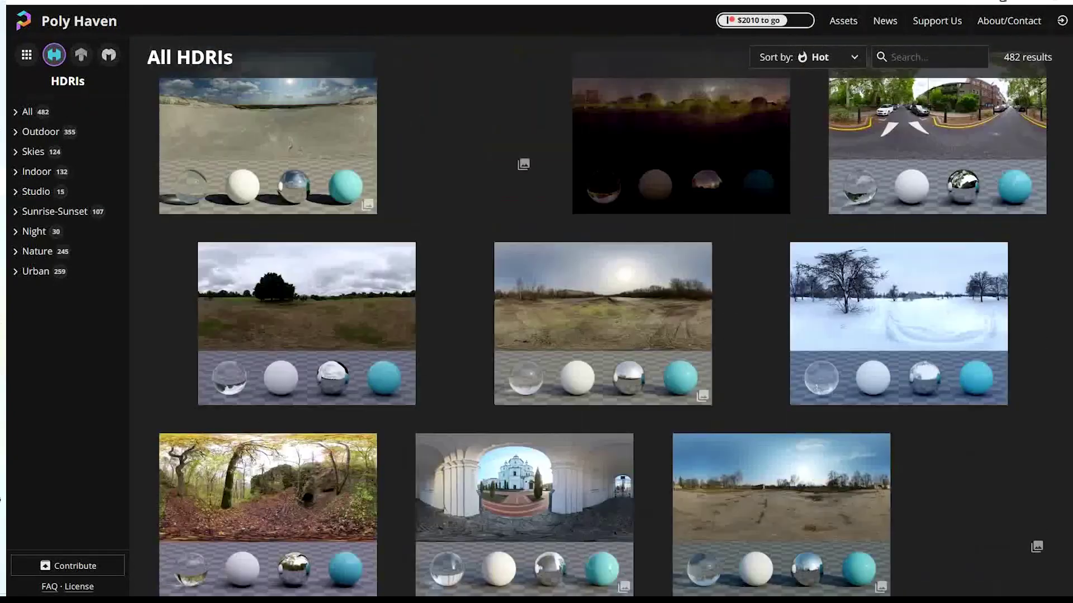
scroll(602, 335, down, 20)
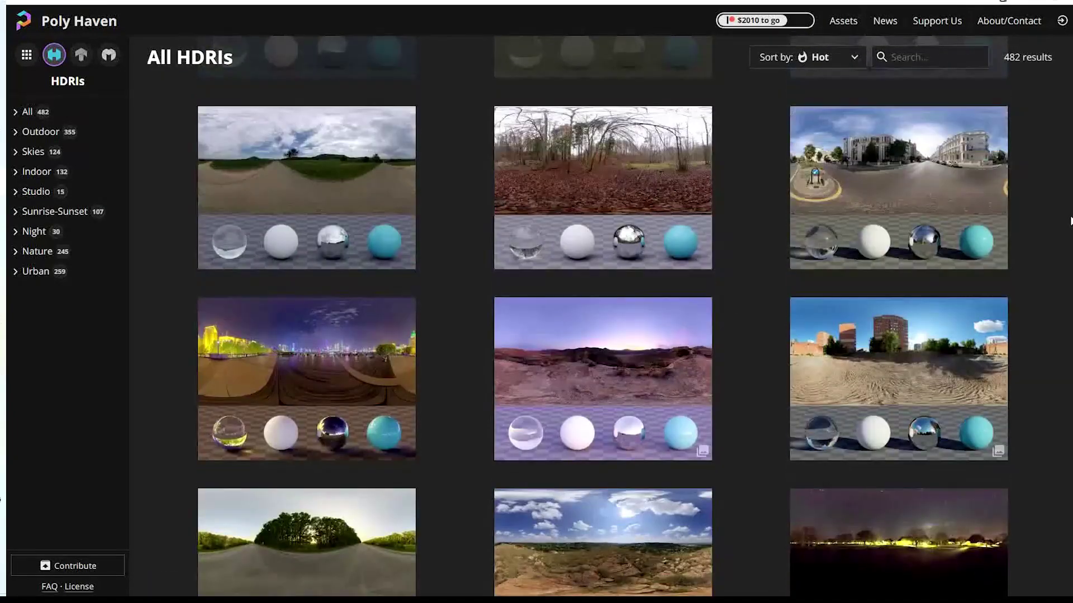
scroll(1069, 170, down, 20)
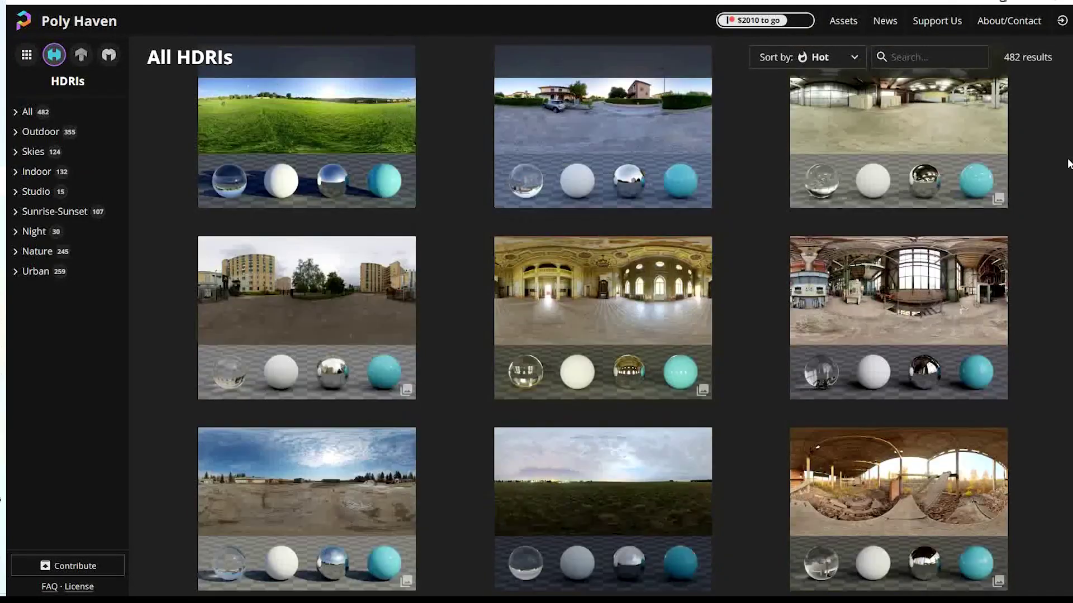
scroll(1068, 155, down, 15)
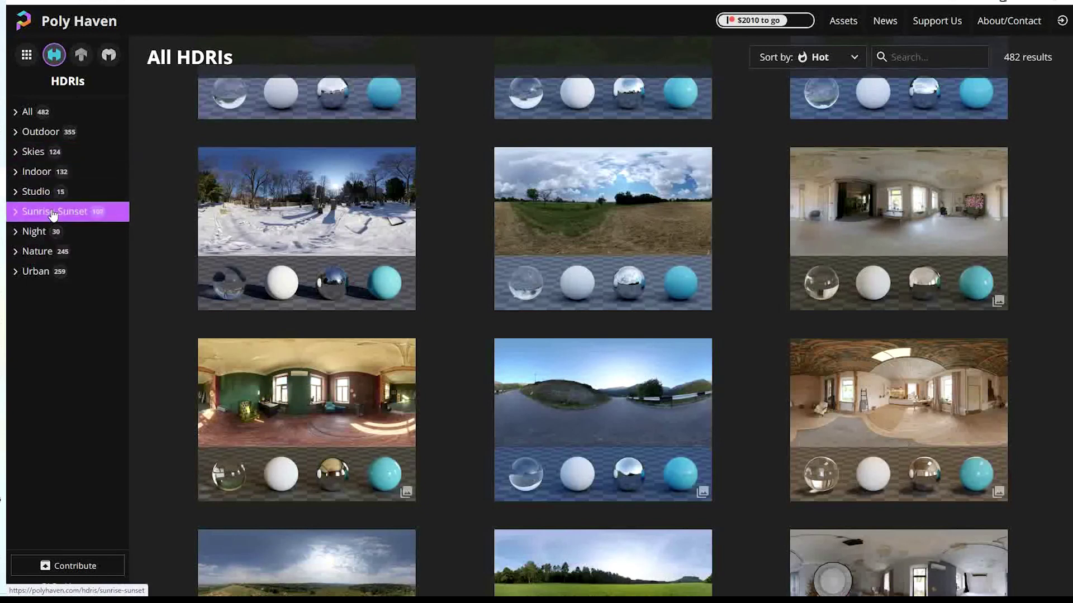
click(326, 211)
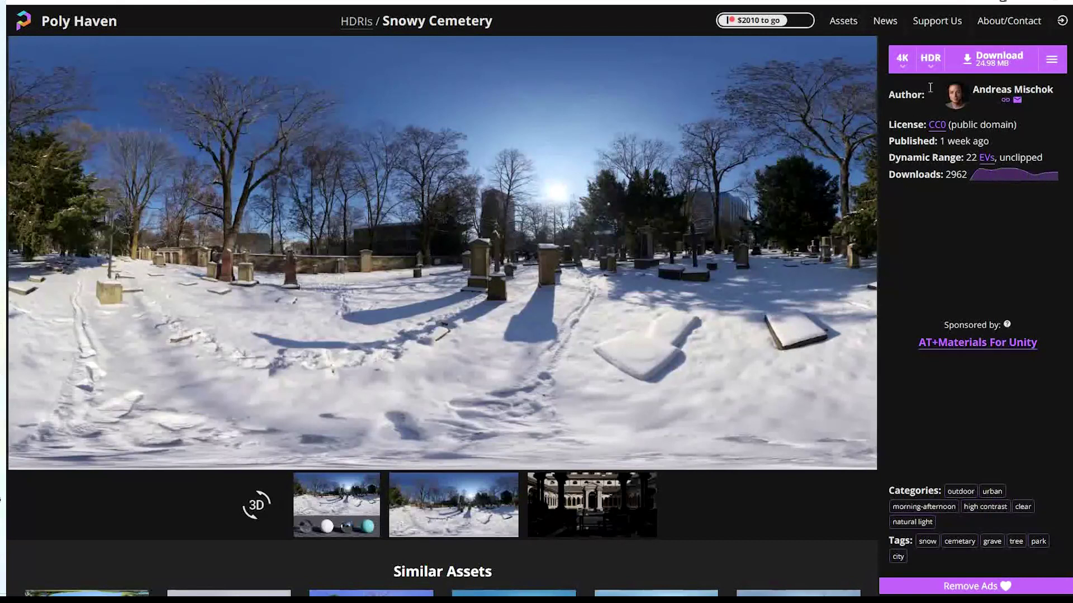
click(905, 60)
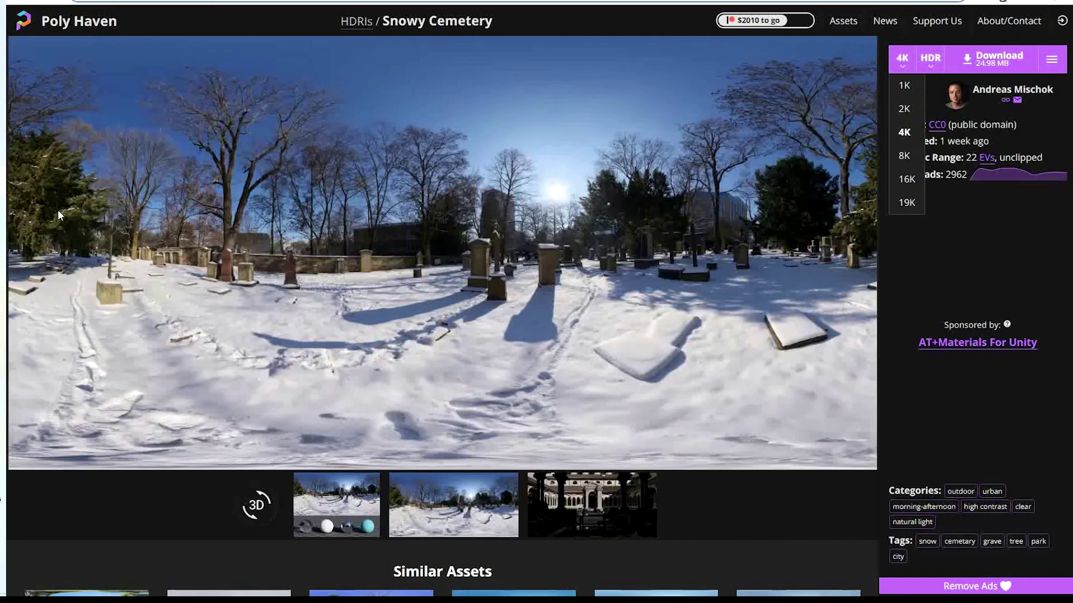
Open the HDRI folder inside Filmmaking on the New Volume (D:) drive in File Explorer
key(super+e)
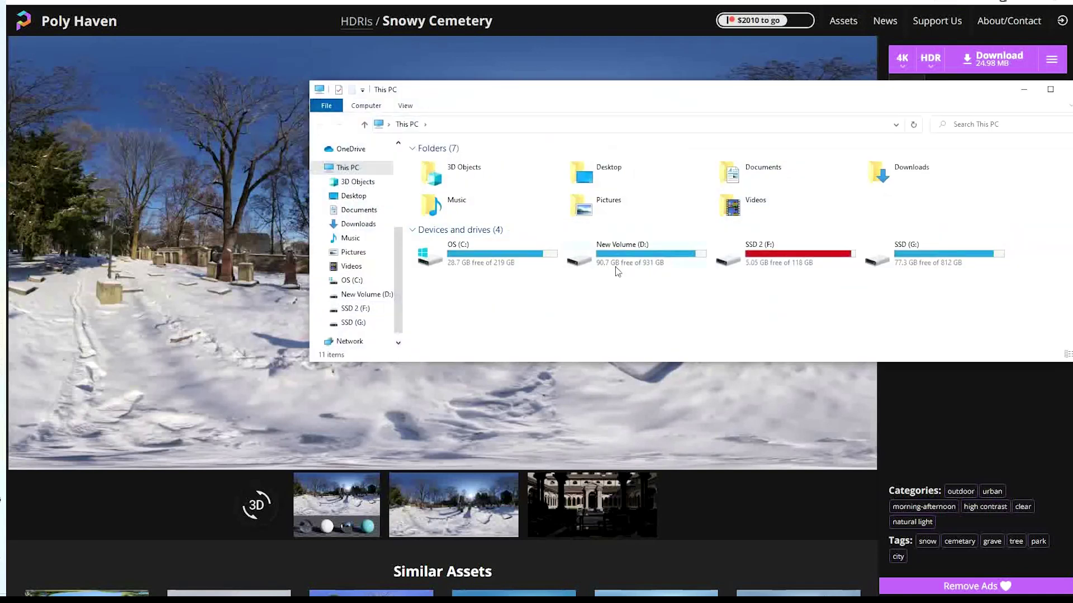
click(639, 262)
double_click(638, 263)
double_click(505, 265)
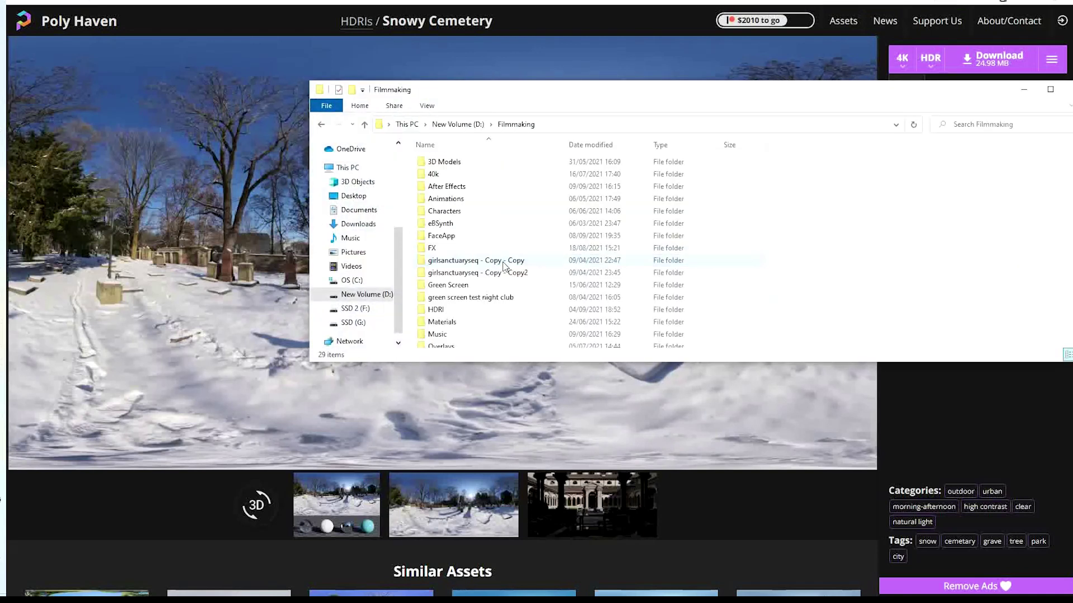
scroll(491, 261, down, 4)
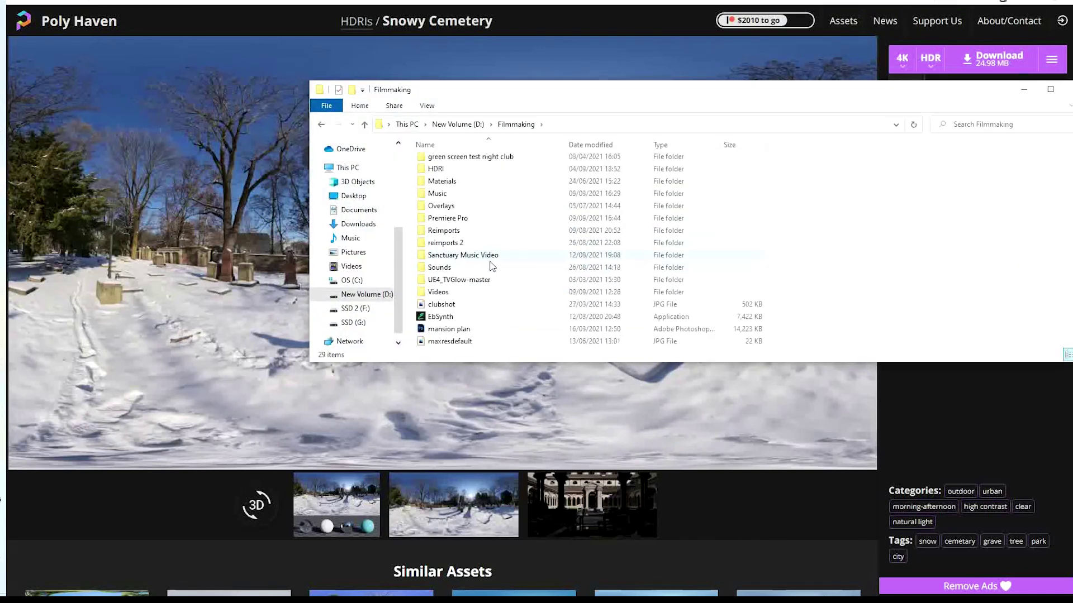
double_click(461, 173)
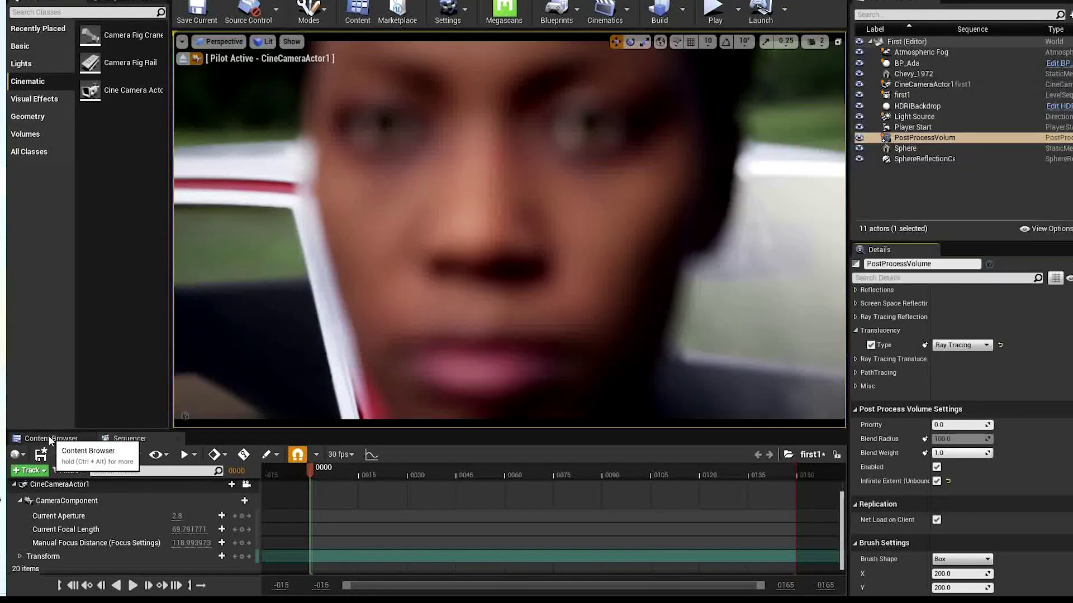
Switch to Unreal Editor, create a folder named hdri in the project's root Content folder and open it
click(48, 435)
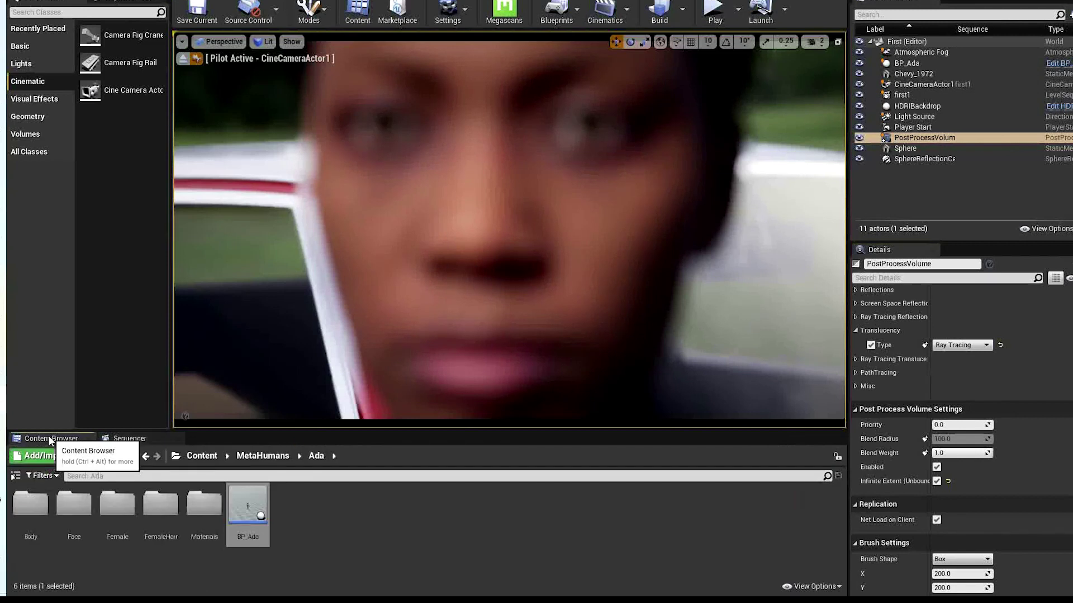
click(202, 457)
right_click(381, 513)
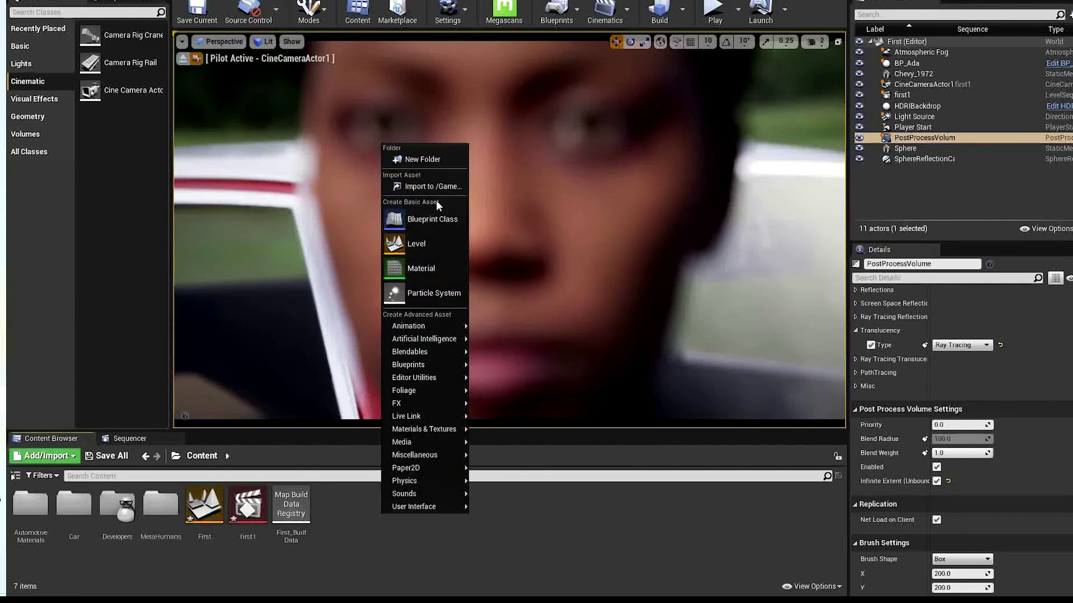
click(425, 160)
text(hdri)
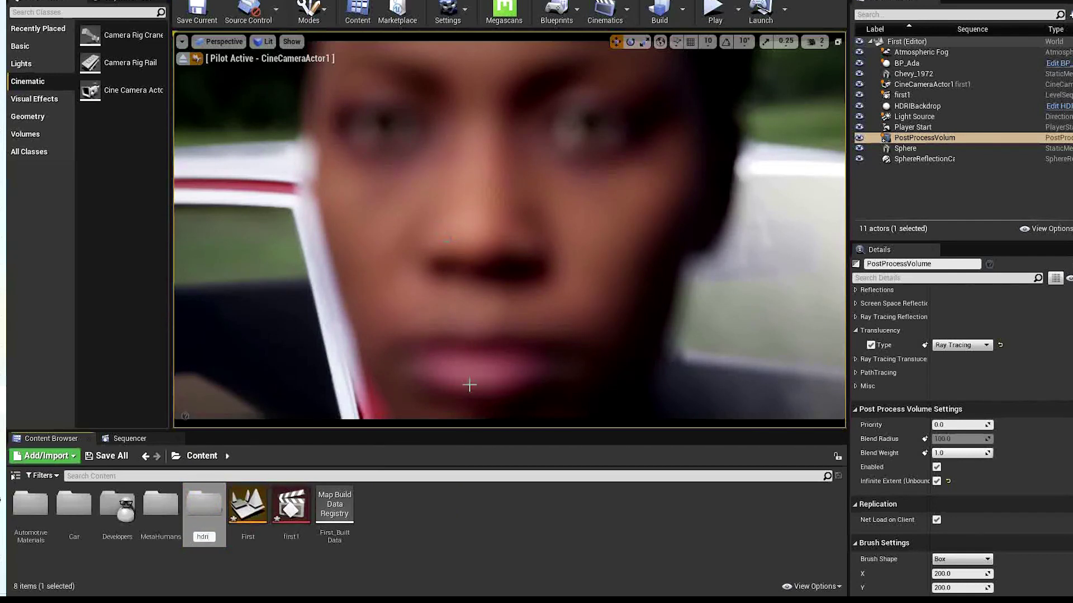
key(Return)
double_click(160, 535)
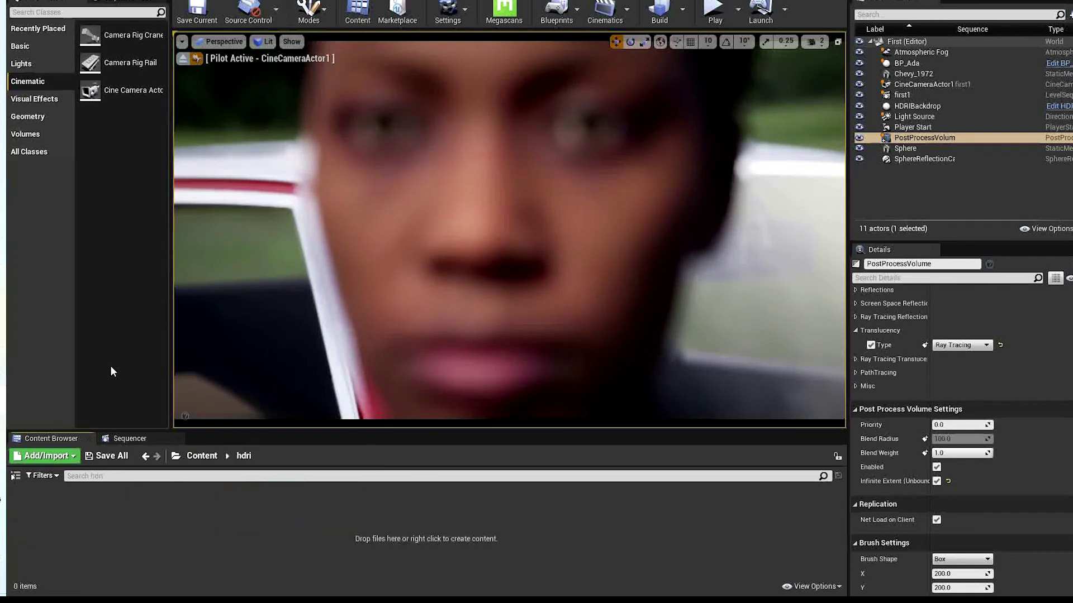
Import the piazza_martin_lutero_4k HDR file from the Filmmaking HDRI folder into the hdri content folder
click(0, 186)
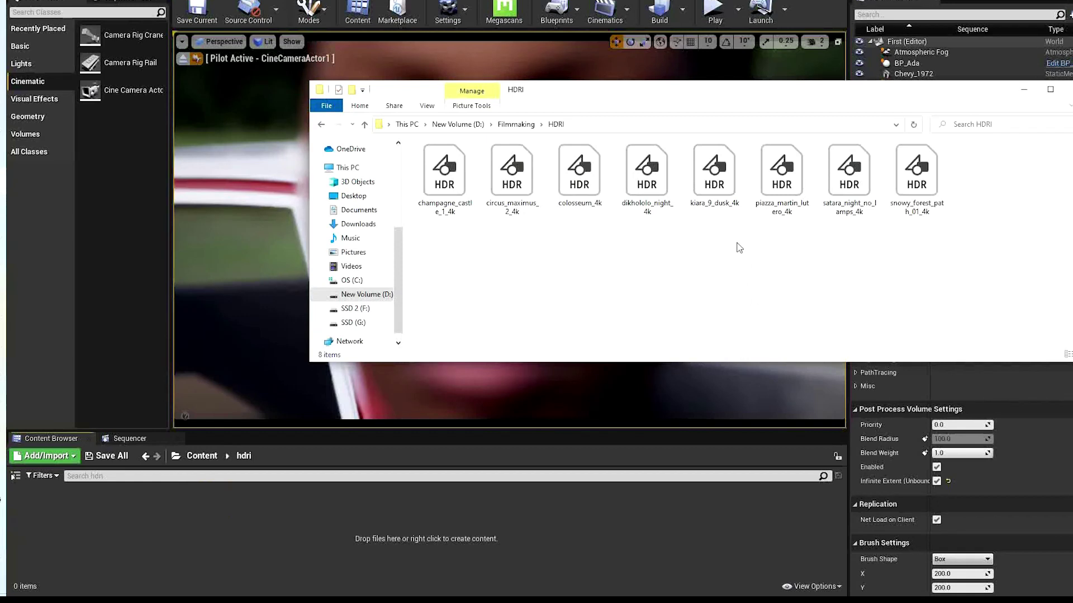
drag(780, 197, 367, 522)
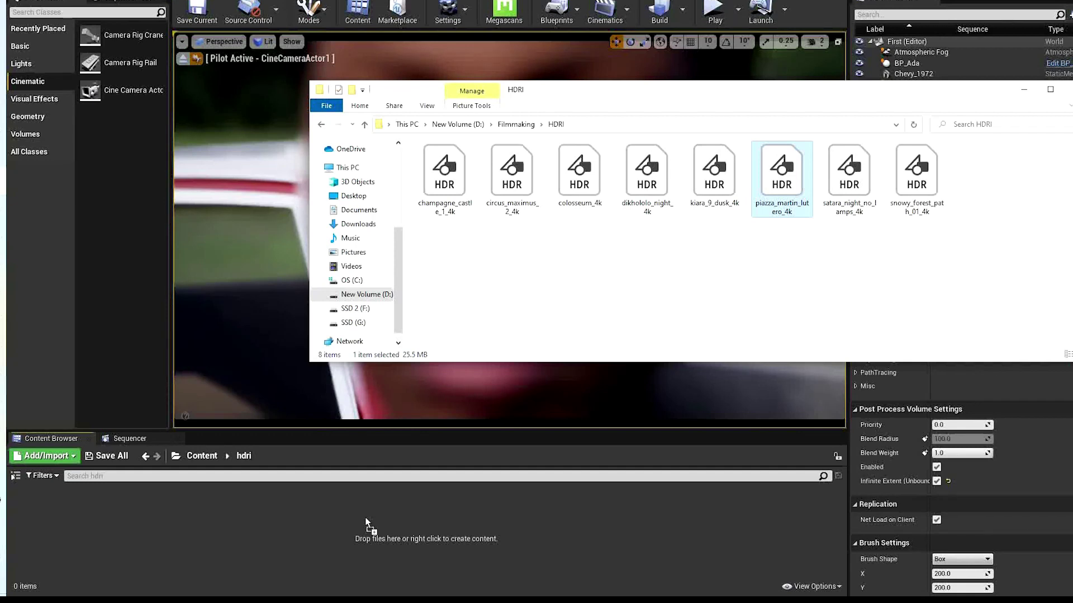
drag(367, 523, 366, 523)
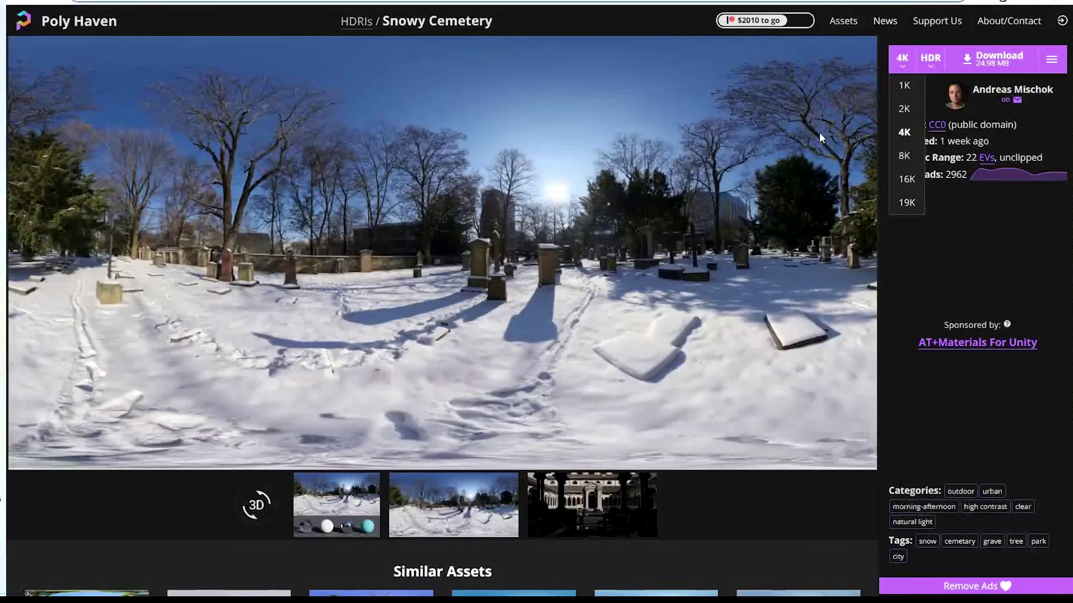
Return to Poly Haven's full HDRI library and search it for "italy" and for "street"
click(21, 1)
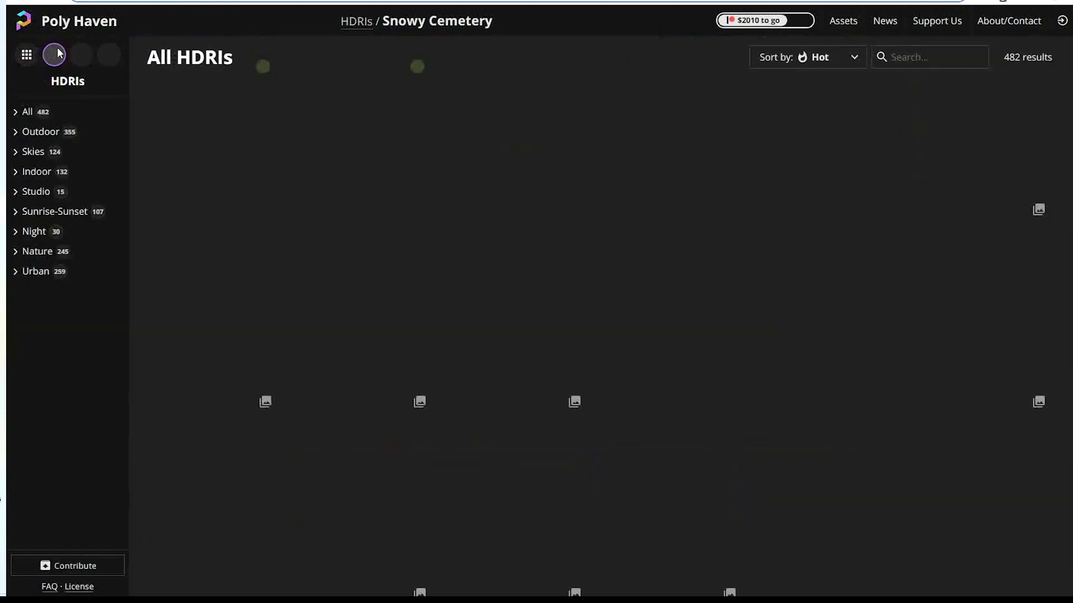
click(910, 55)
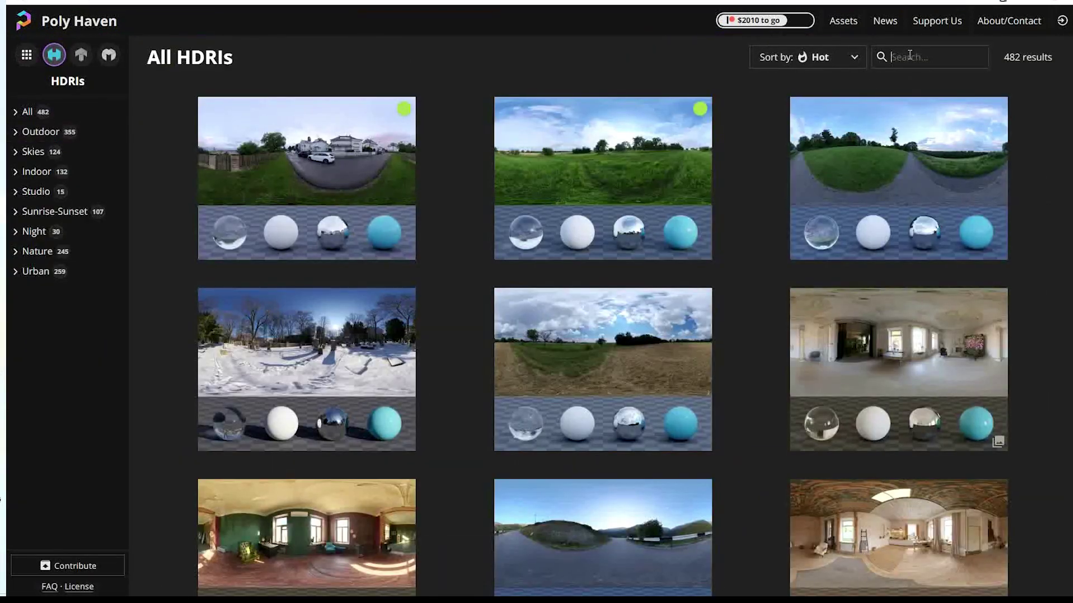
text(italy)
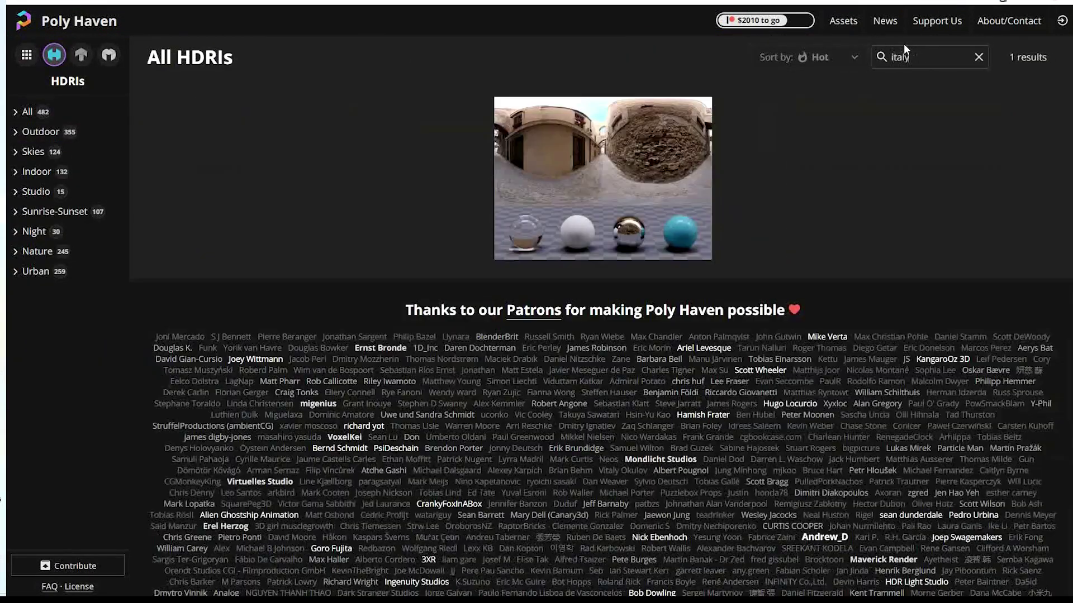
key(ctrl+a)
text(street)
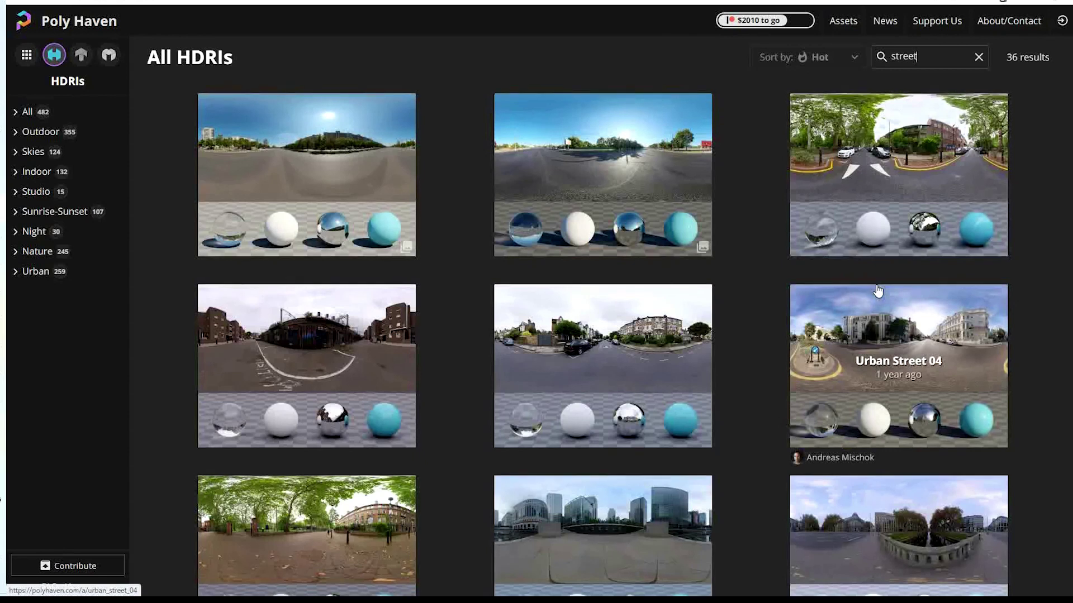
Find the San Giuseppe Bridge HDRI among the street results and open its page
scroll(877, 291, down, 5)
scroll(603, 315, down, 6)
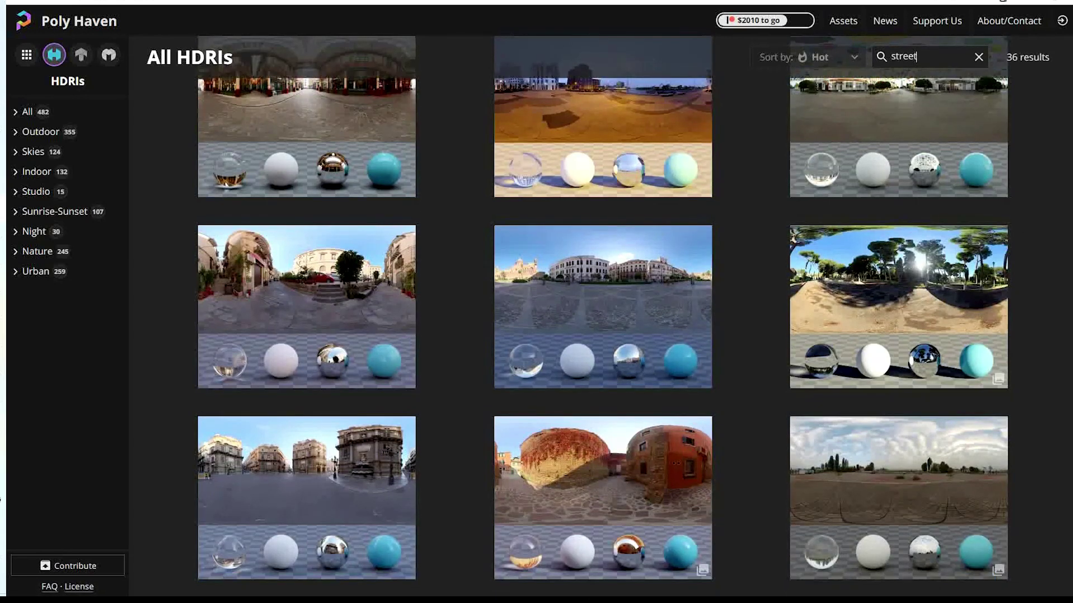
scroll(603, 315, down, 7)
drag(1069, 309, 1069, 271)
click(352, 429)
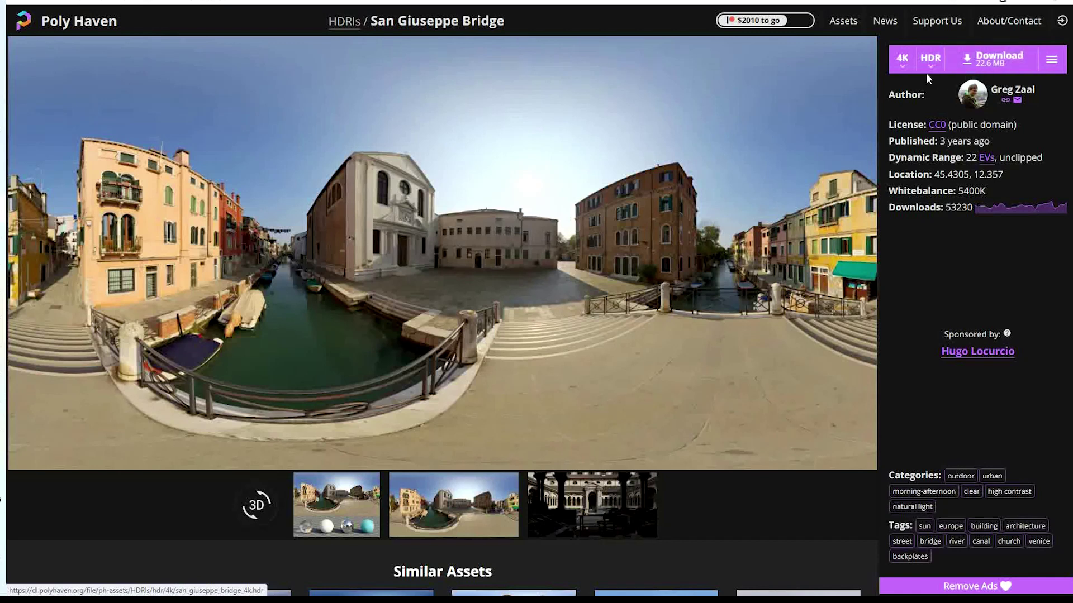
Download the San Giuseppe Bridge HDRI in 4K HDR format and show the file in its Downloads folder
click(986, 65)
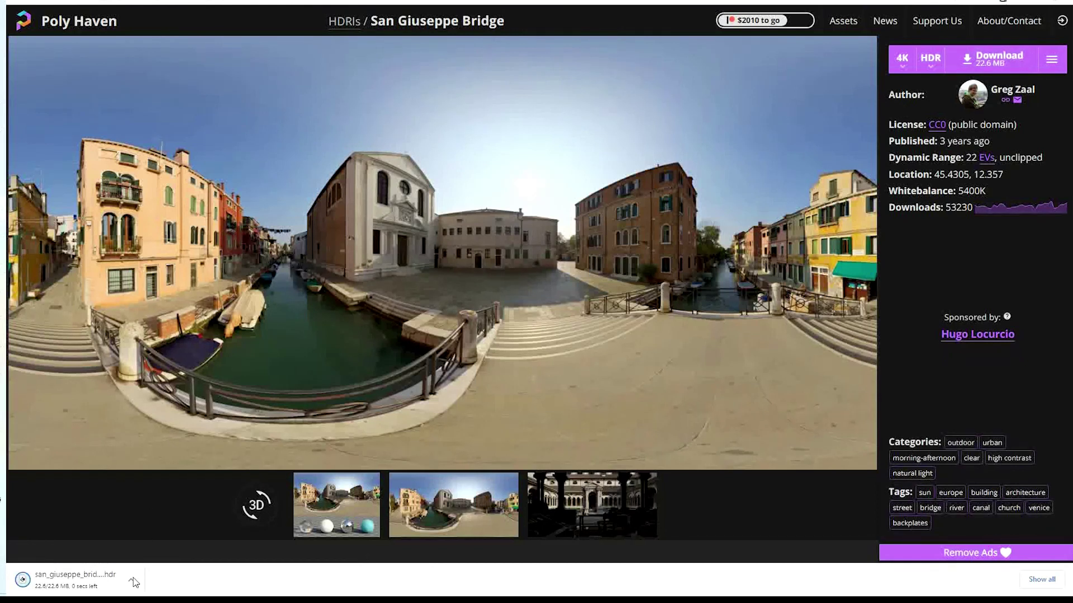
click(133, 580)
click(152, 535)
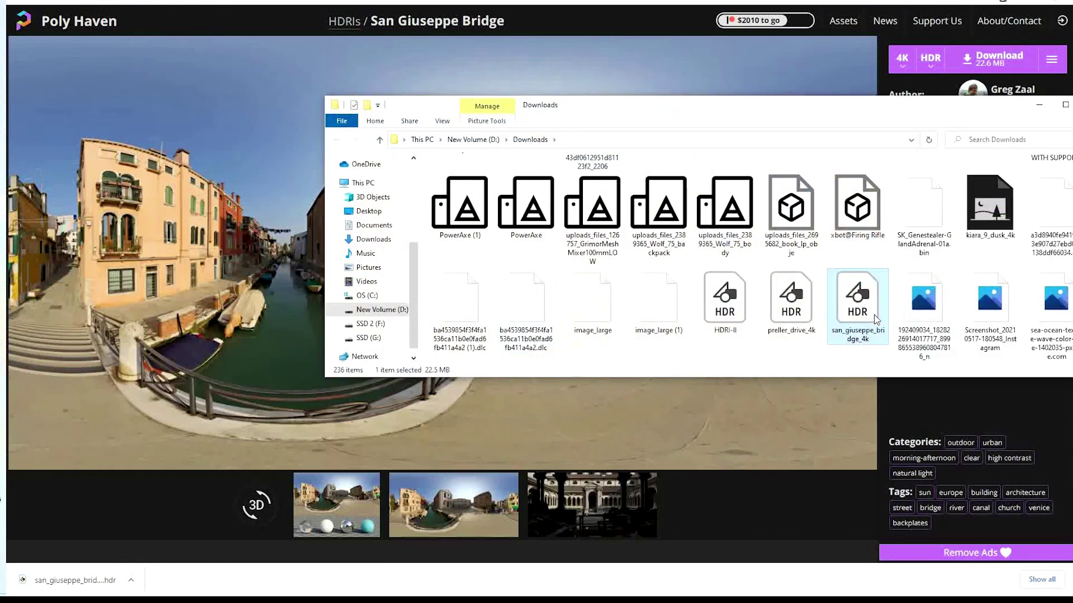
Move san_giuseppe_bridge_4k from Downloads into the Filmmaking HDRI folder and import it into Unreal's hdri content folder
drag(856, 302, 566, 283)
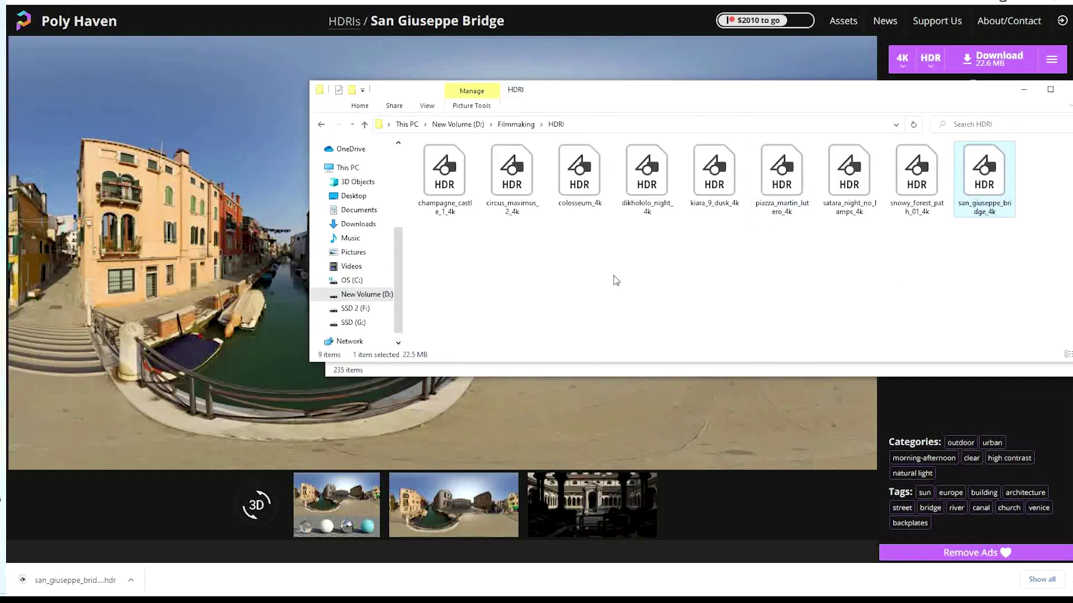
drag(983, 186, 1, 363)
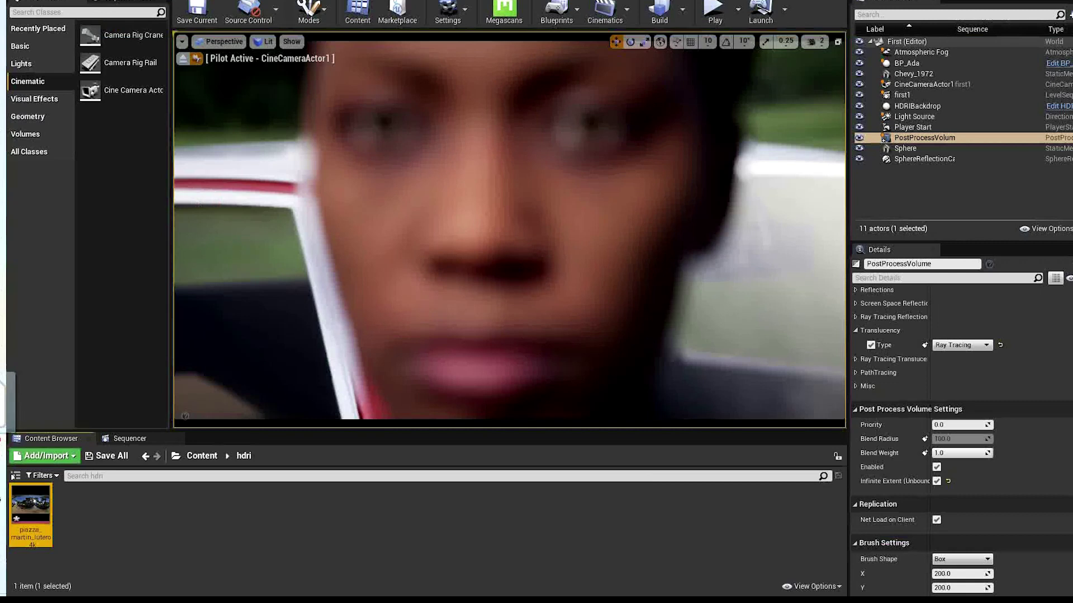
drag(1, 363, 210, 479)
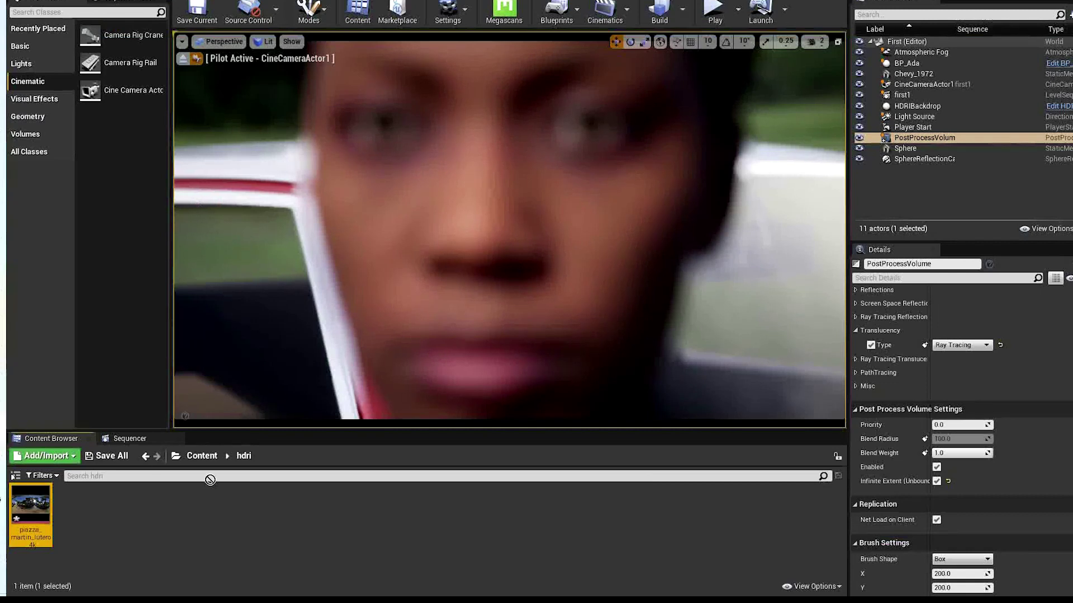
drag(240, 530, 240, 530)
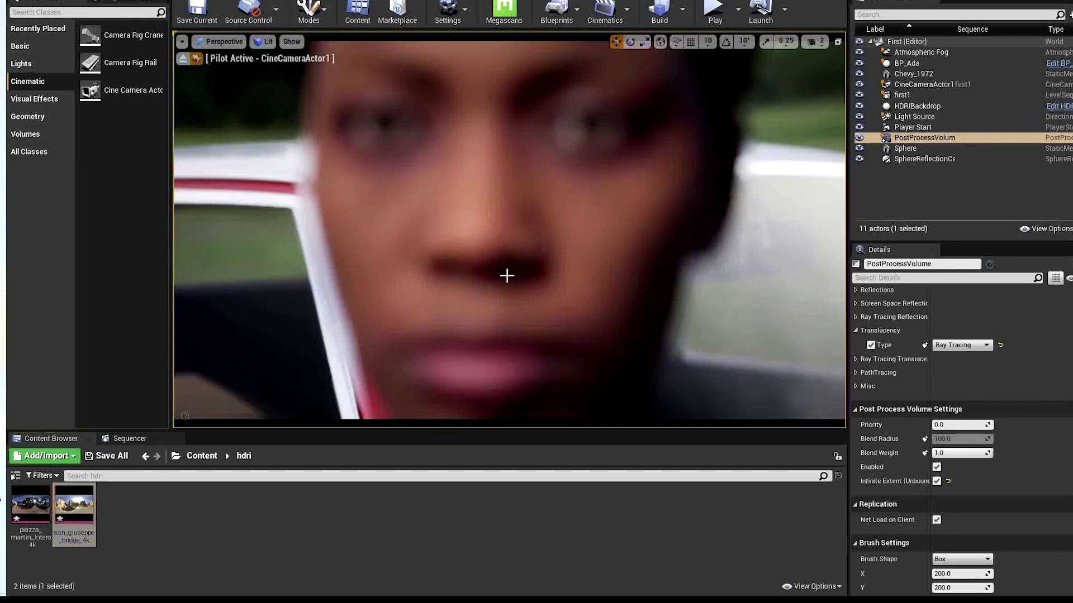
Pull CineCameraActor1 back from Ada's face and set its Manual Focus Distance to about 552.6
scroll(507, 275, down, 8)
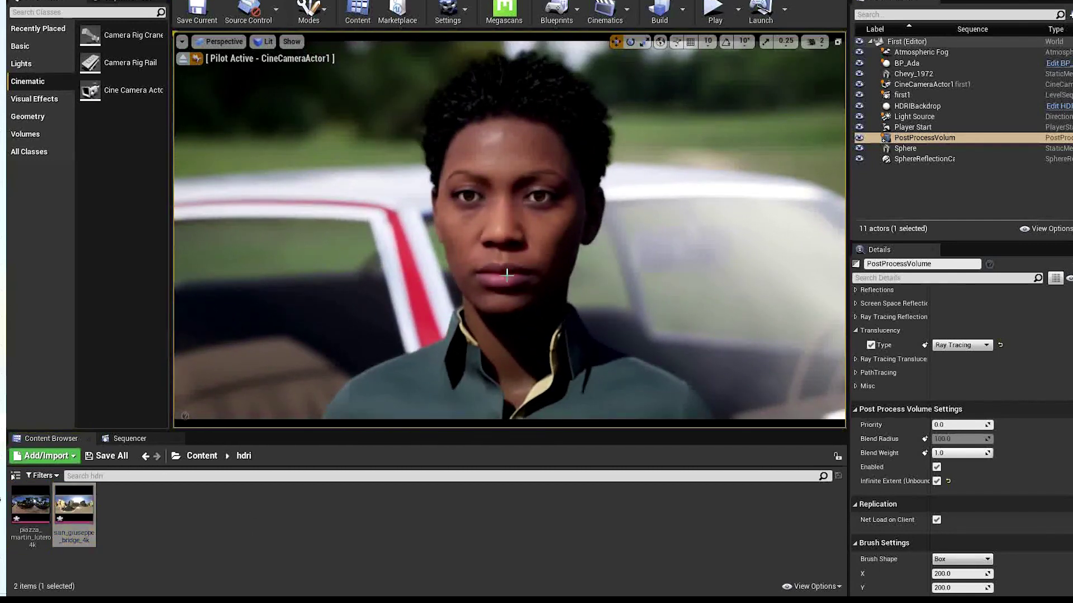
right_drag(507, 275, 507, 280)
scroll(507, 280, down, 10)
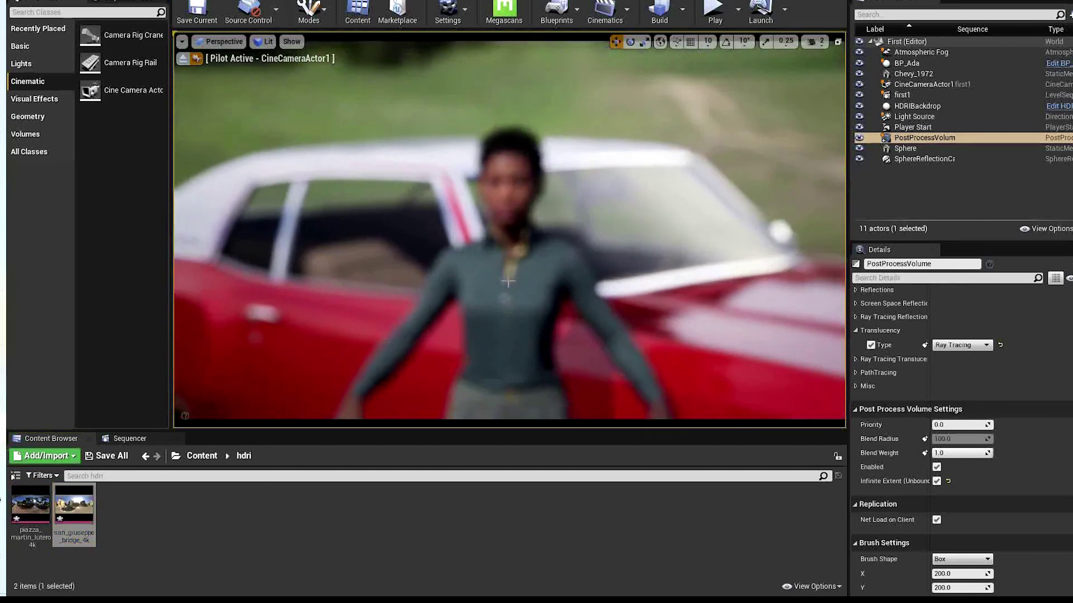
scroll(507, 275, down, 2)
click(141, 439)
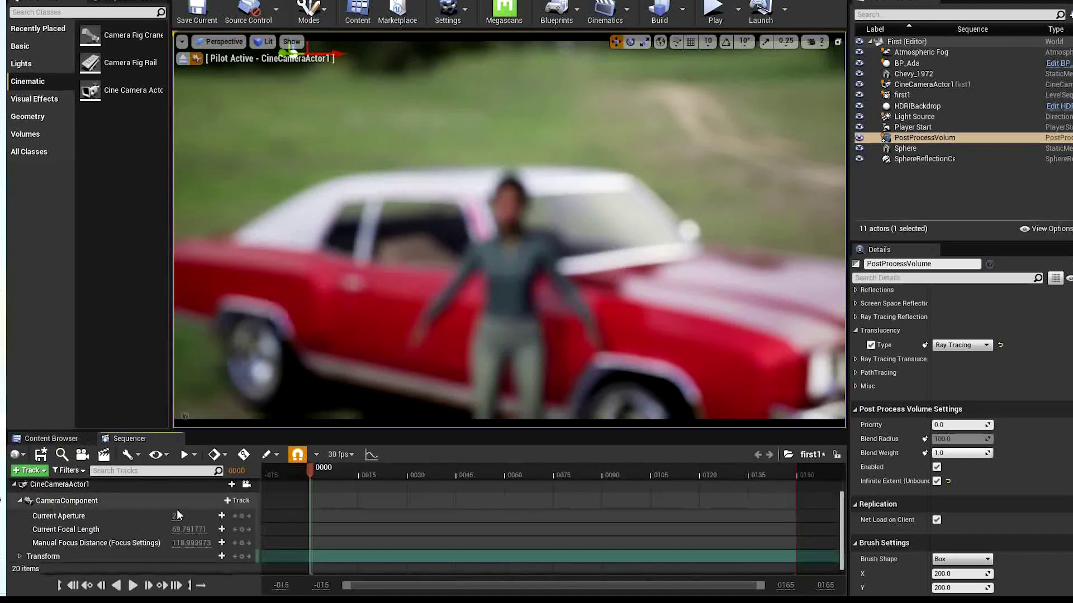
drag(182, 542, 243, 547)
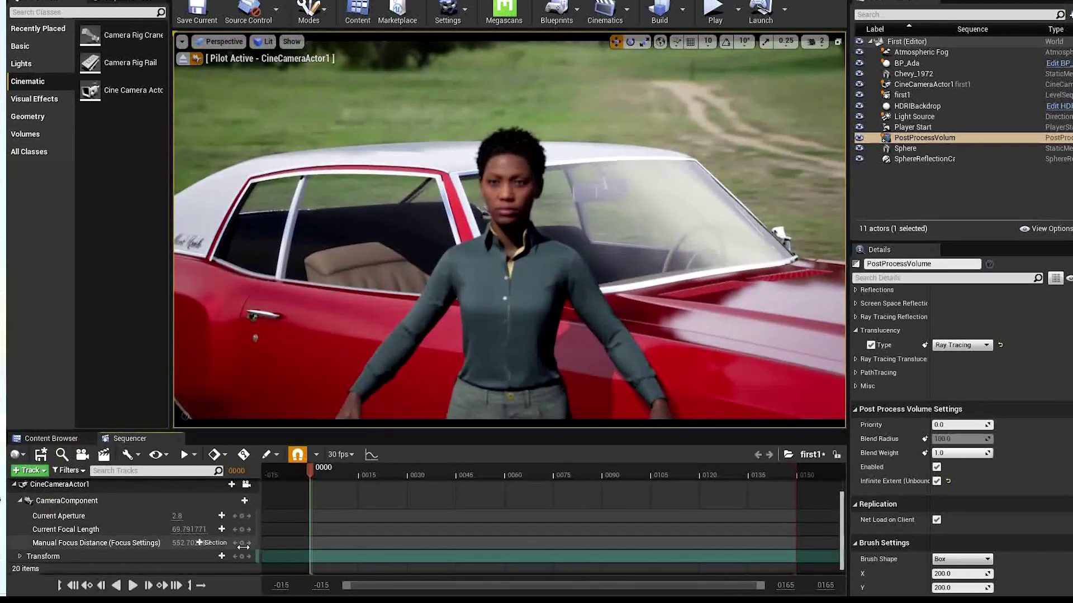
Release the viewport from CineCameraActor1 and return to the free perspective view of the car and Ada
right_drag(481, 307, 518, 339)
click(247, 485)
scroll(518, 340, up, 3)
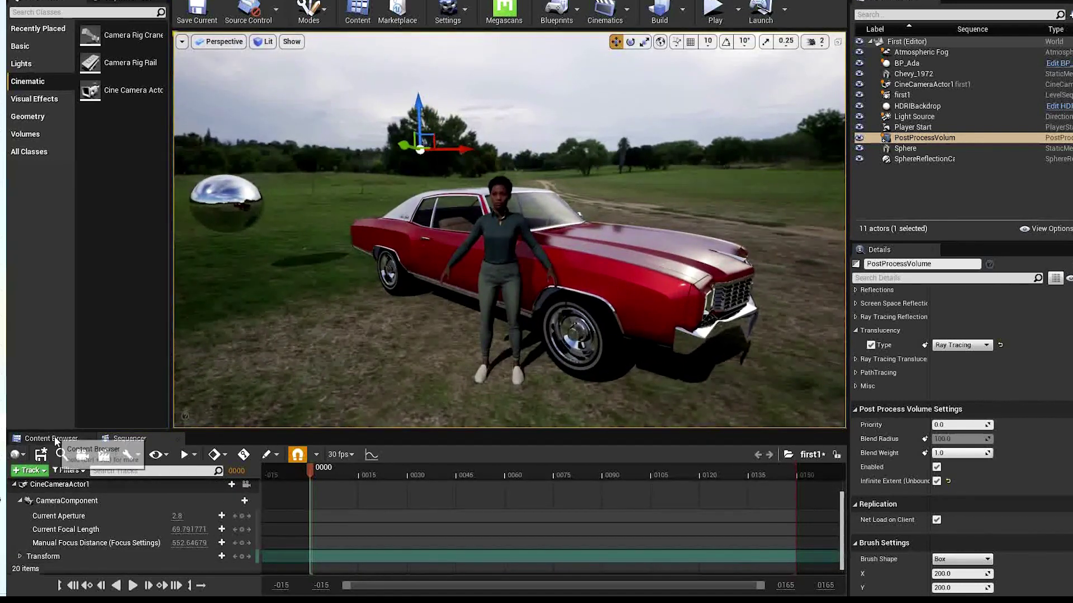
Assign the san_giuseppe_bridge_4k texture as the cubemap of the HDRIBackdrop
click(58, 441)
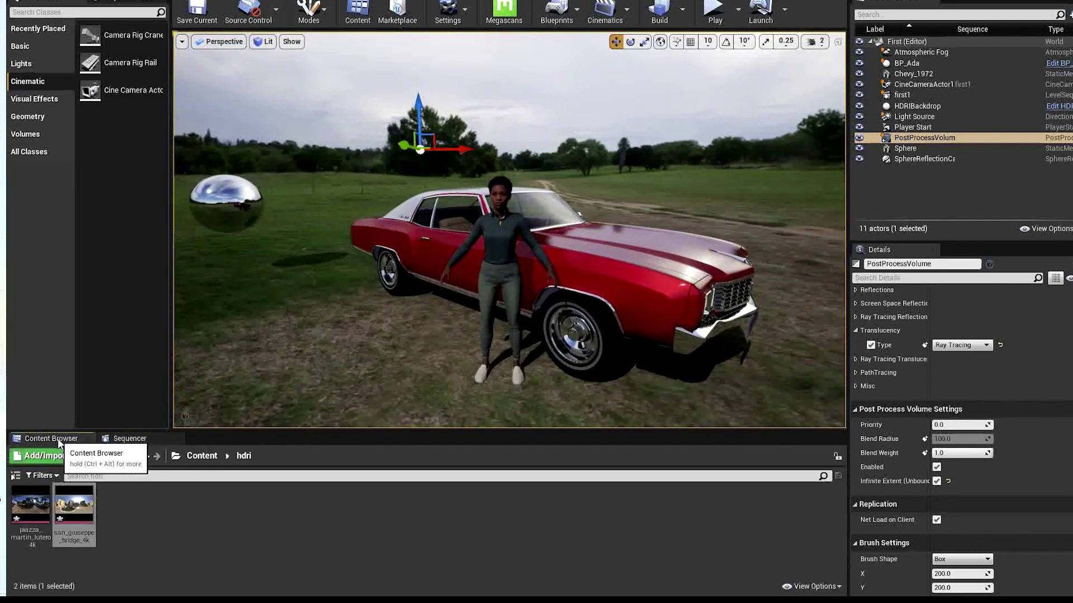
click(678, 176)
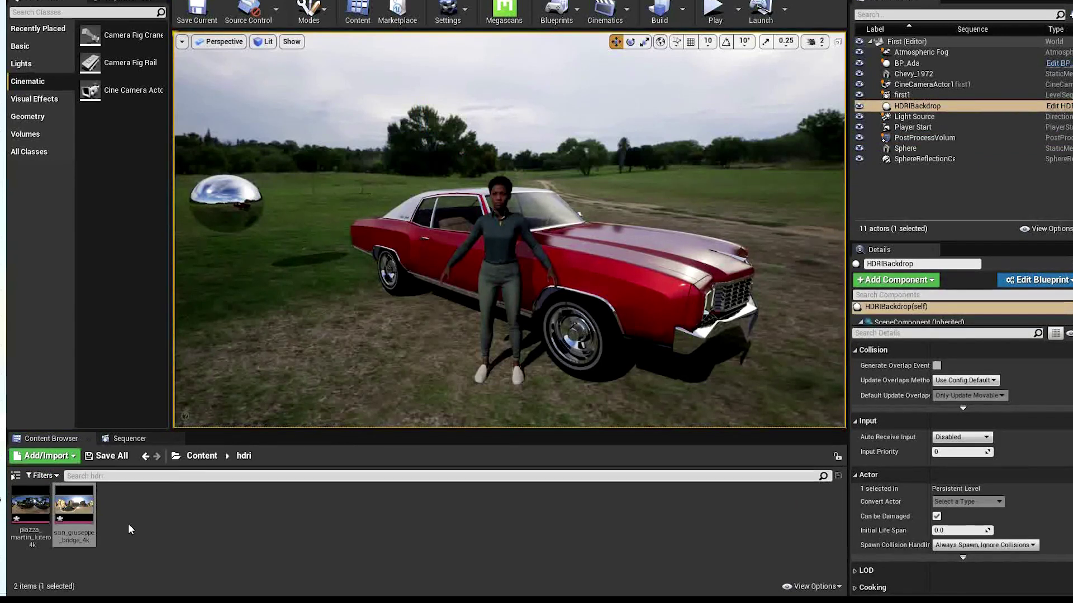
scroll(1035, 467, up, 3)
scroll(1035, 463, up, 3)
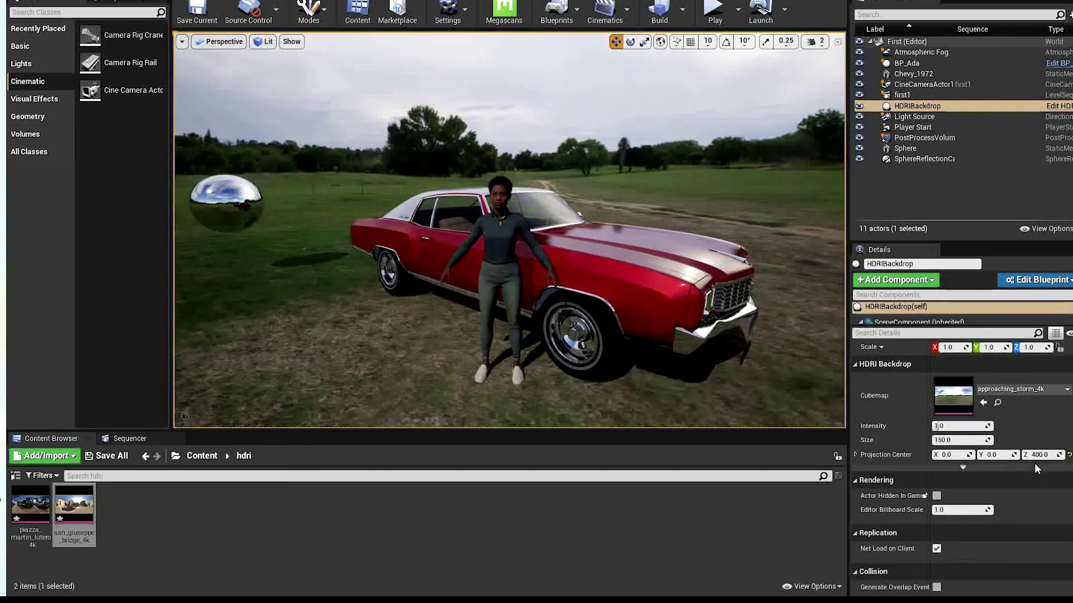
drag(72, 512, 940, 437)
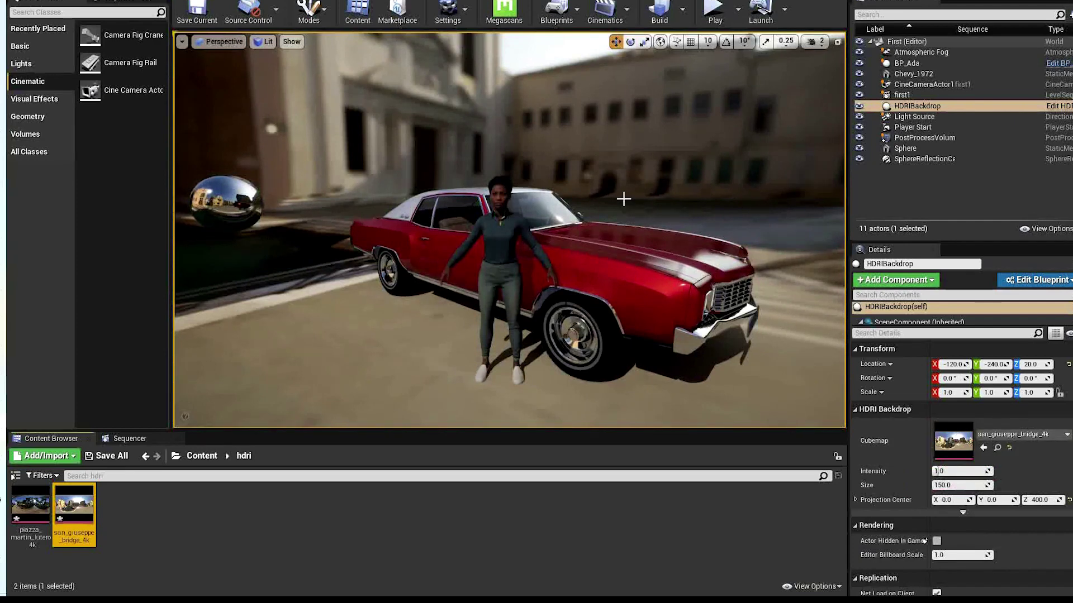
right_drag(624, 198, 644, 180)
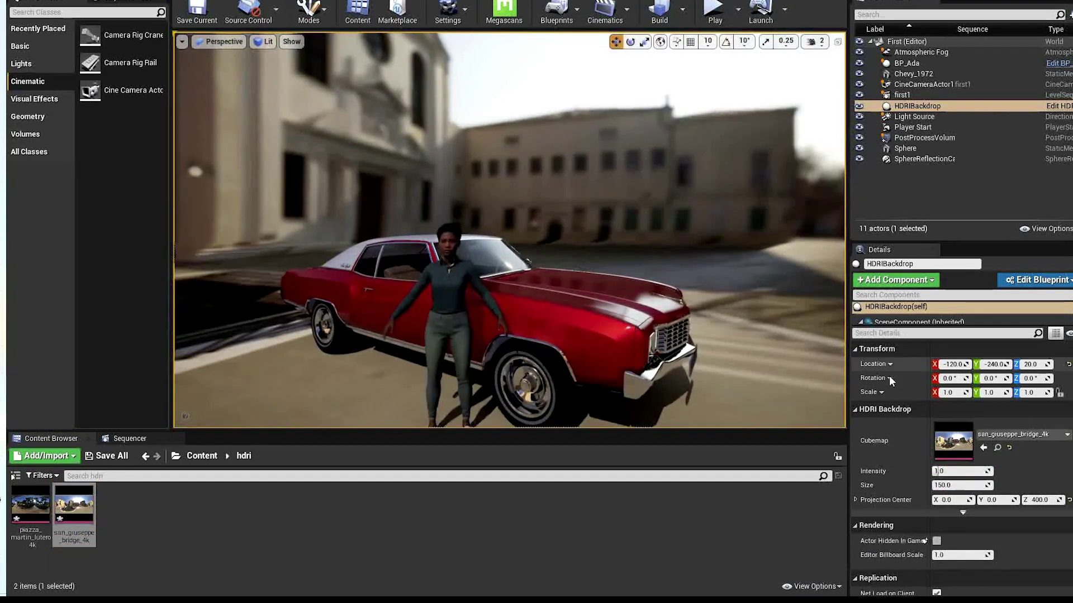
Set the san_giuseppe_bridge_4k texture's Maximum Texture Size to 2048 and turn off sRGB
double_click(953, 442)
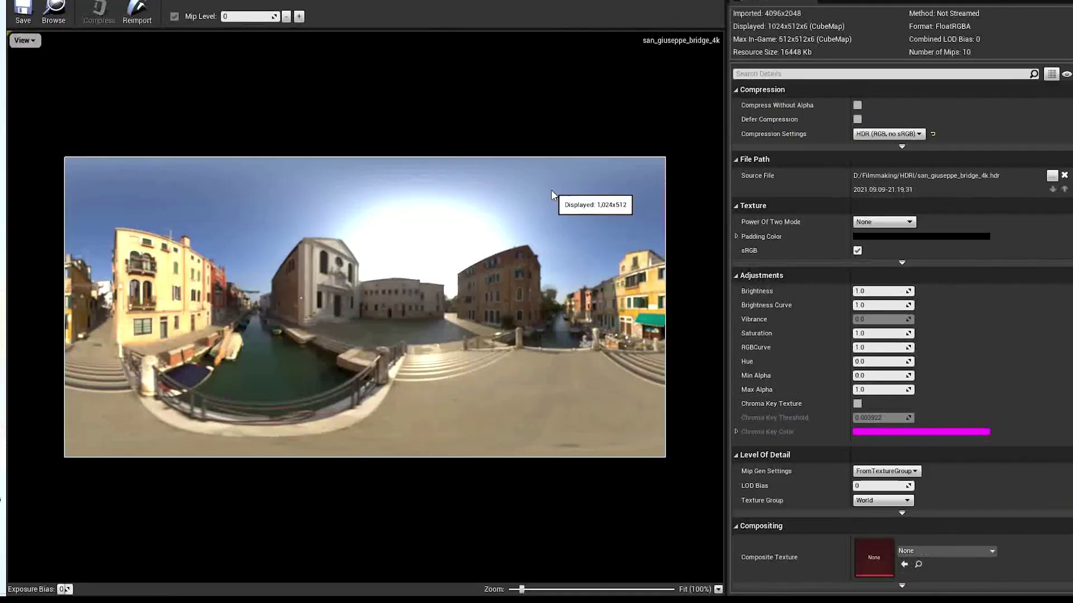
click(903, 147)
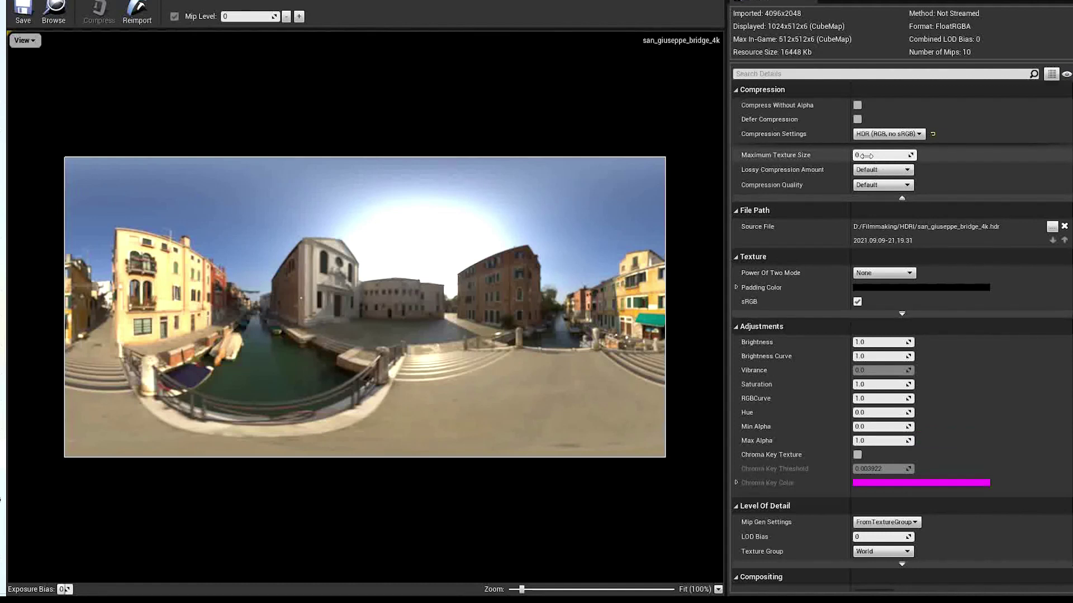
click(888, 156)
text(2048)
key(Return)
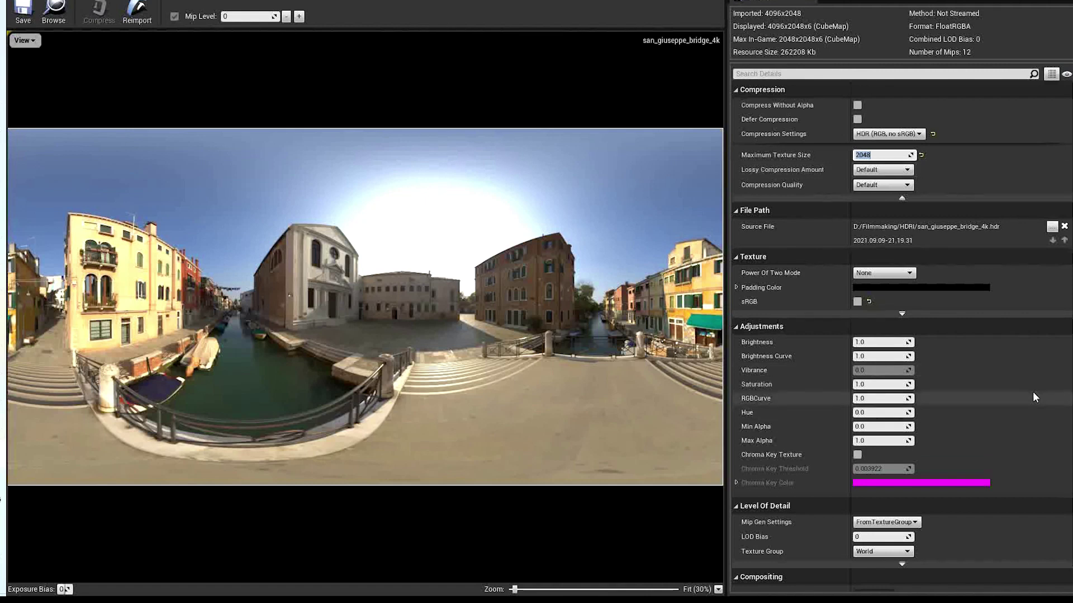
Set the texture's Mip Gen Settings to NoMipmaps and save the texture asset
scroll(1032, 391, down, 1)
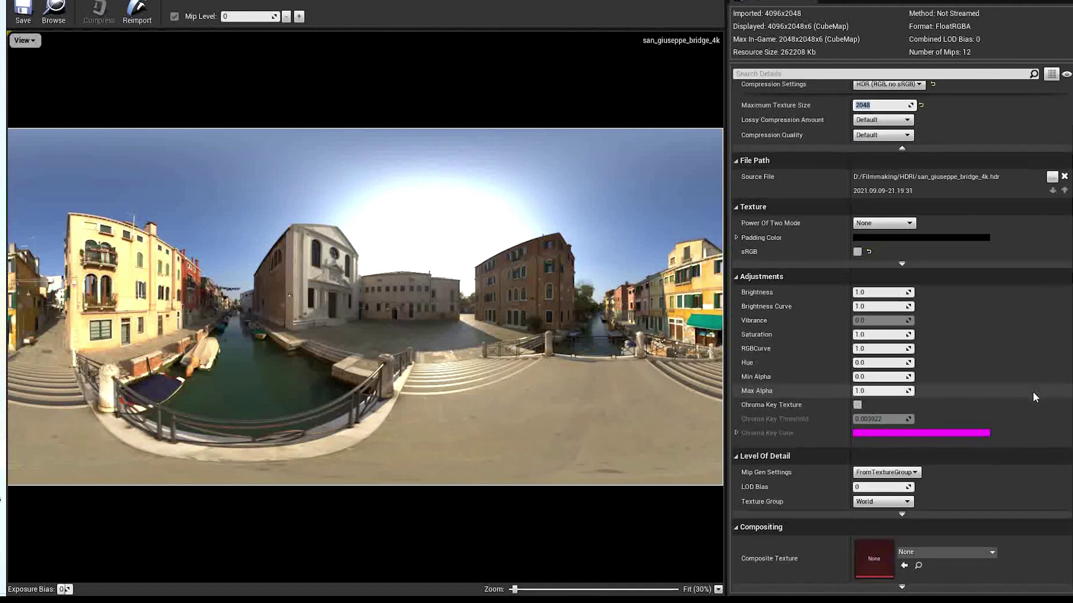
click(886, 472)
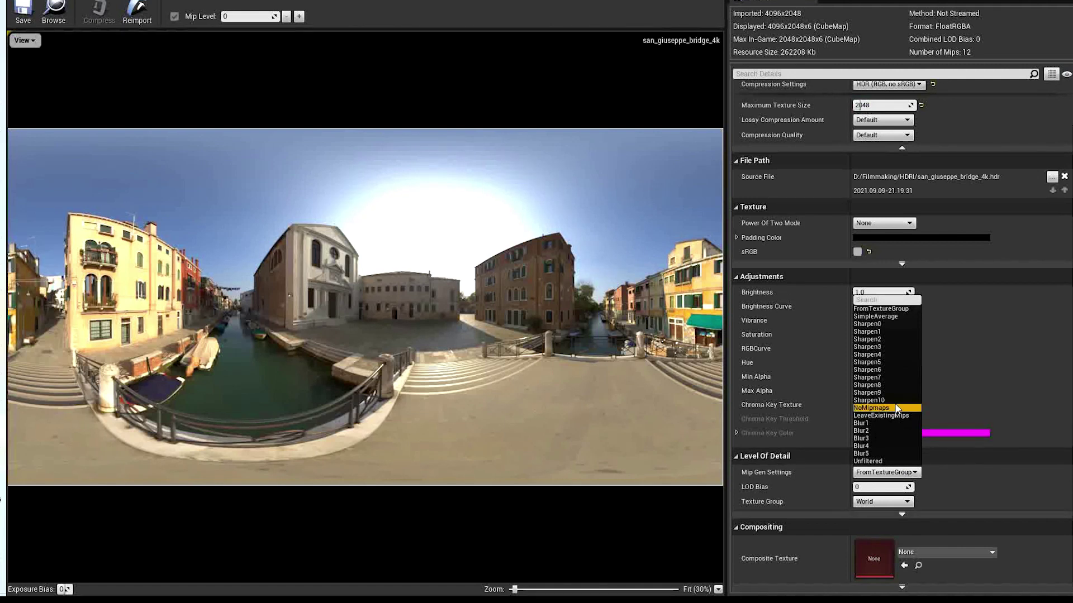
key(Return)
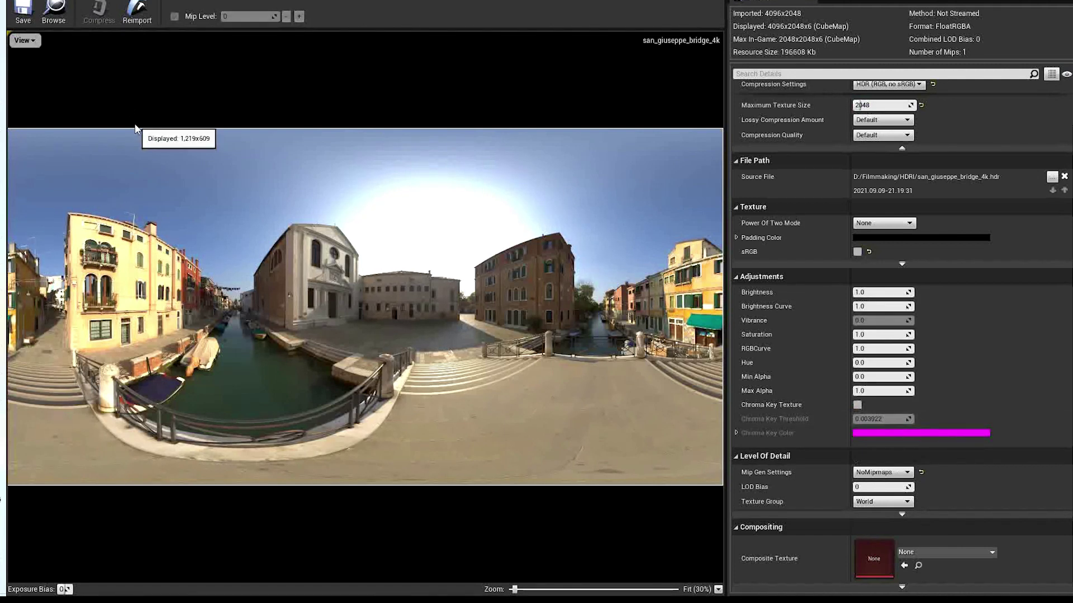
click(24, 13)
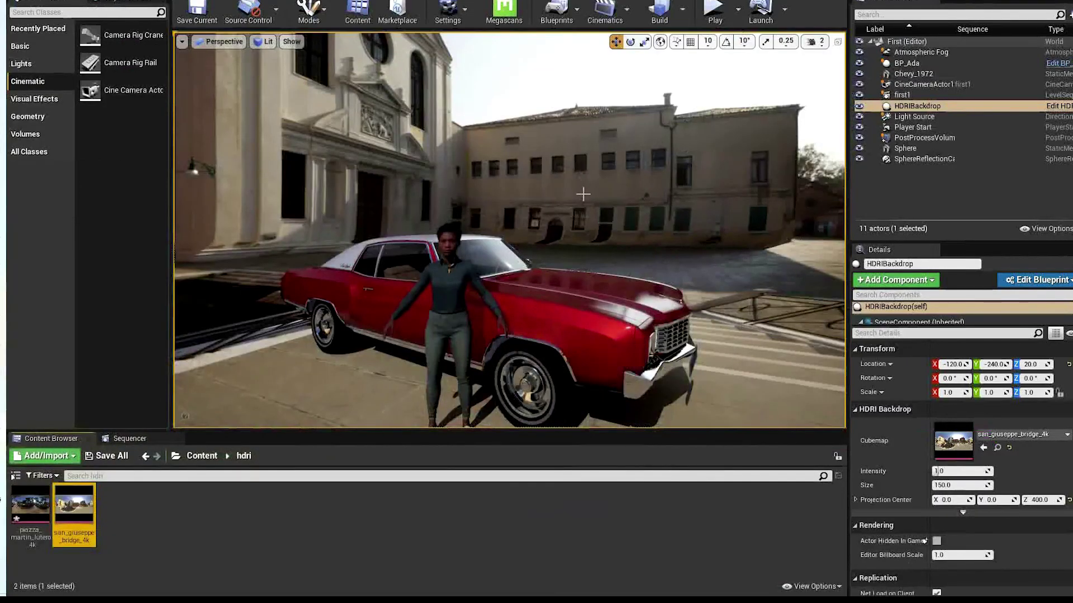
scroll(605, 214, up, 3)
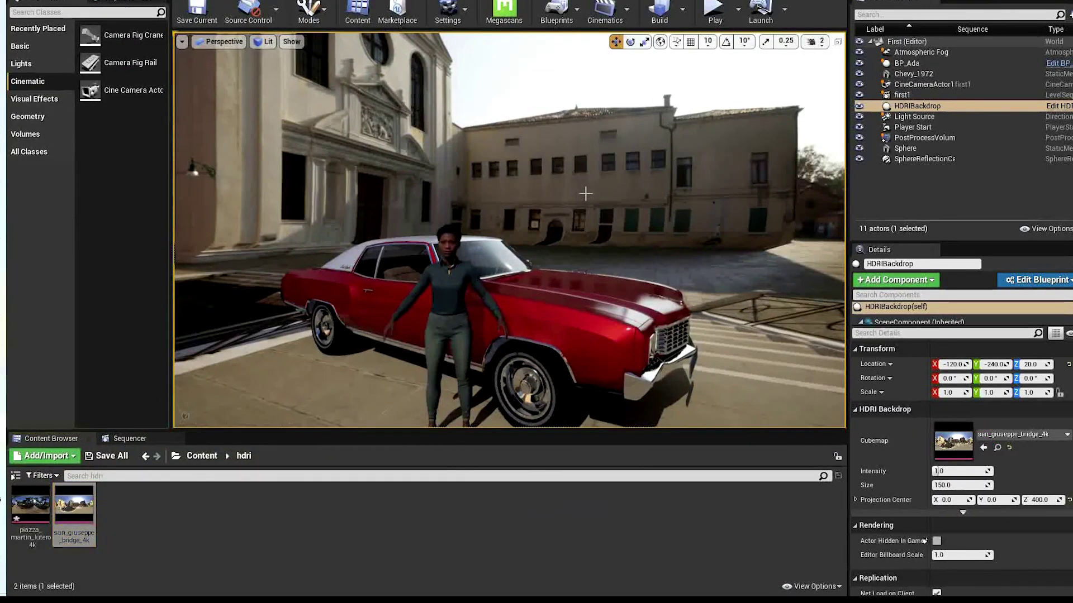
Raise the HDRI backdrop's projection center to about Z 645.786
right_drag(604, 215, 515, 207)
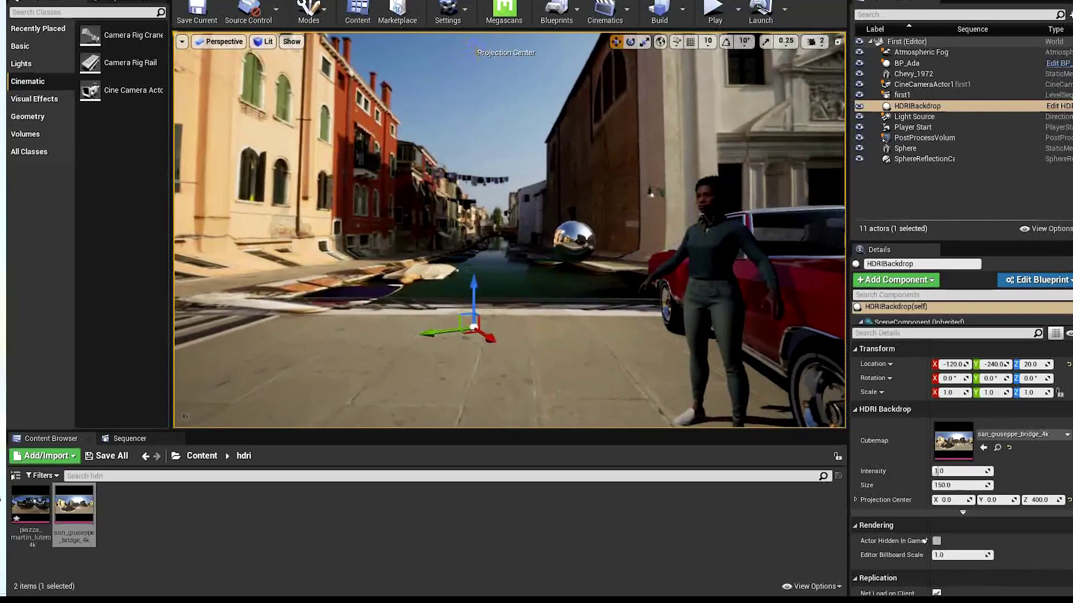
right_drag(545, 139, 553, 130)
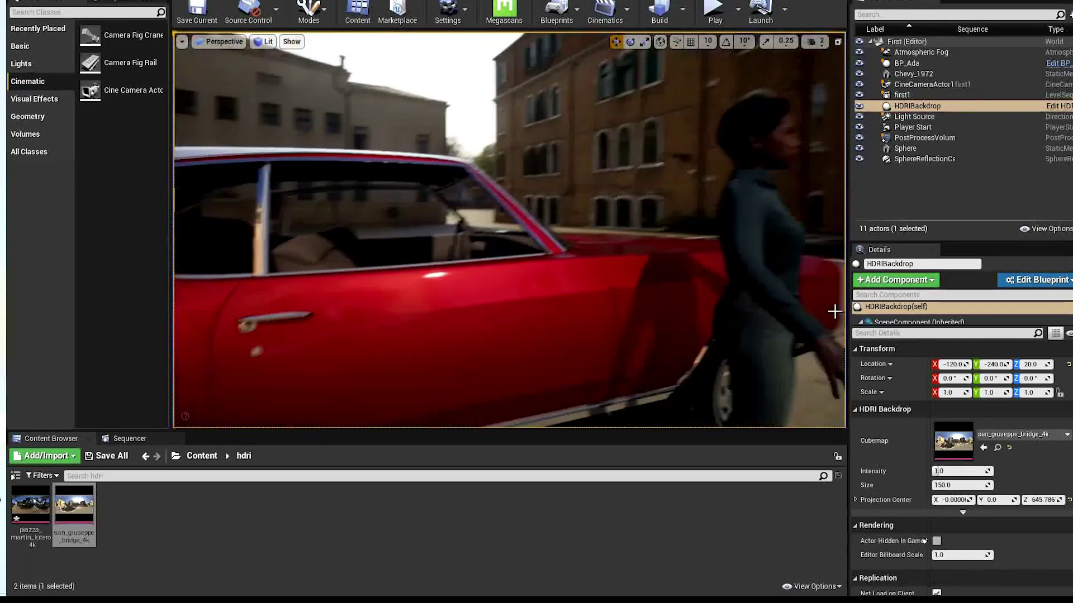
Adjust the rotation of the Light Source directional light to change how the sun falls on the car
right_drag(843, 316, 817, 308)
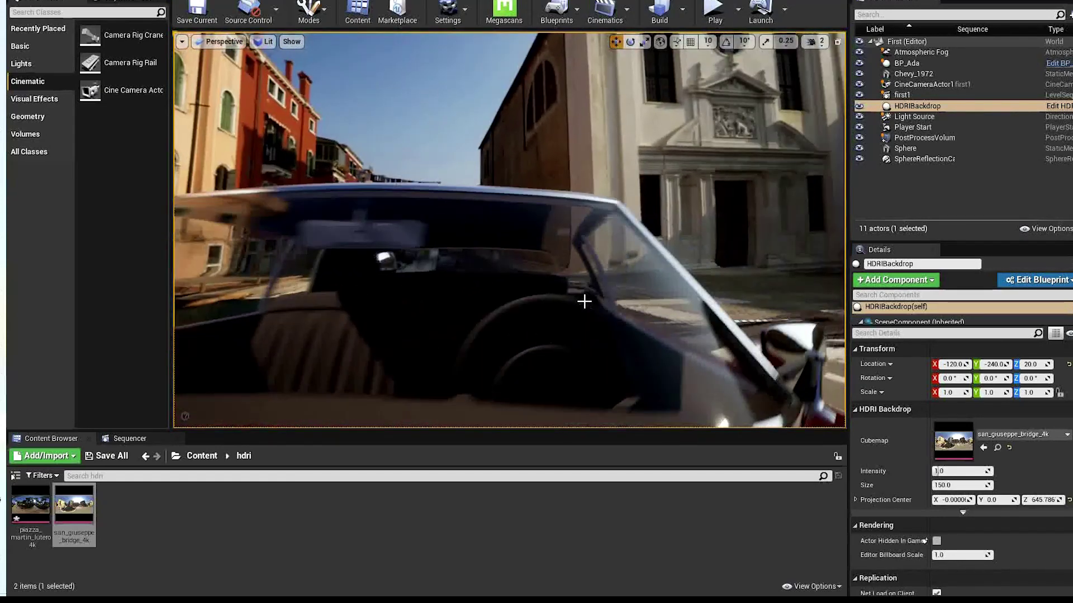
right_drag(584, 302, 383, 355)
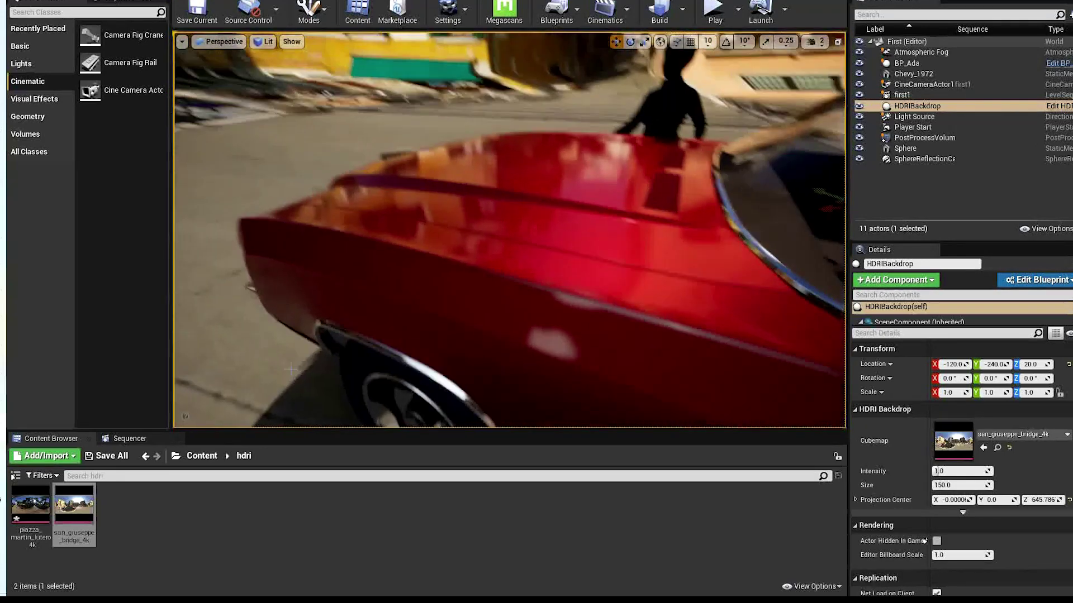
right_drag(291, 369, 326, 286)
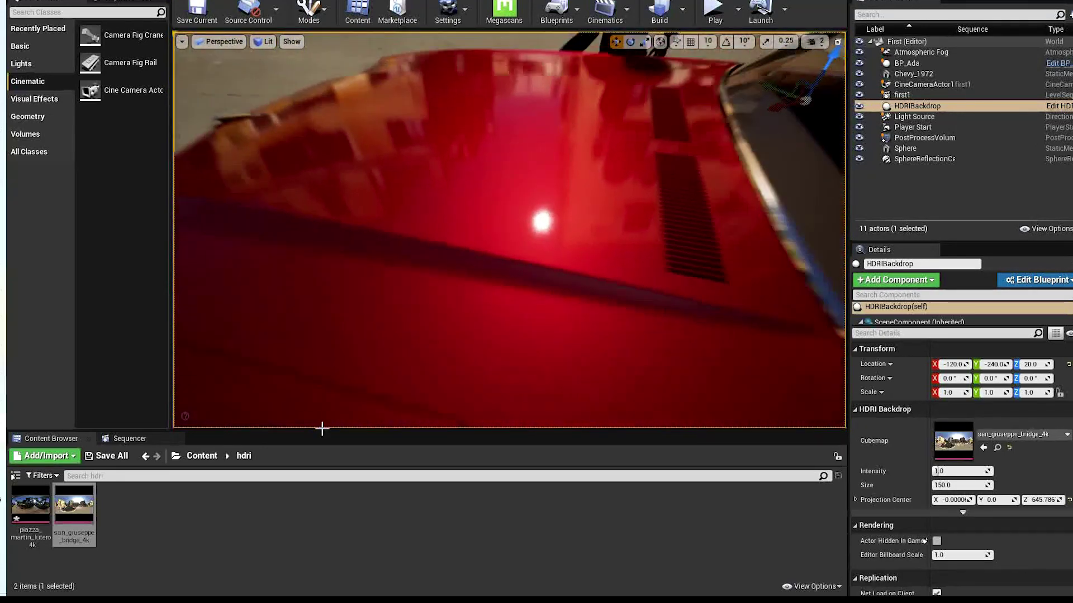
right_drag(323, 428, 366, 359)
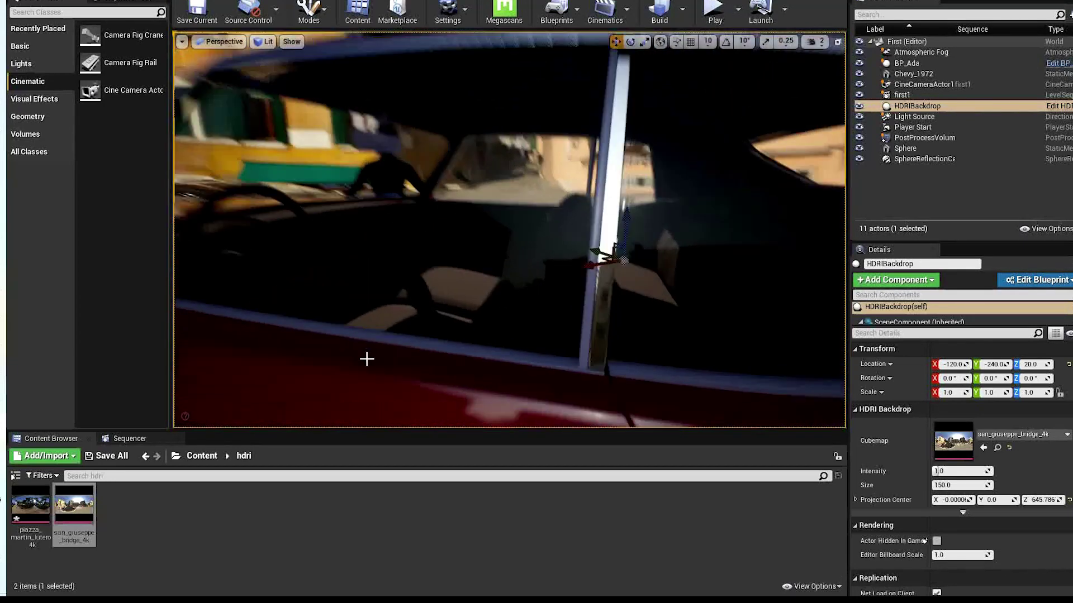
click(914, 116)
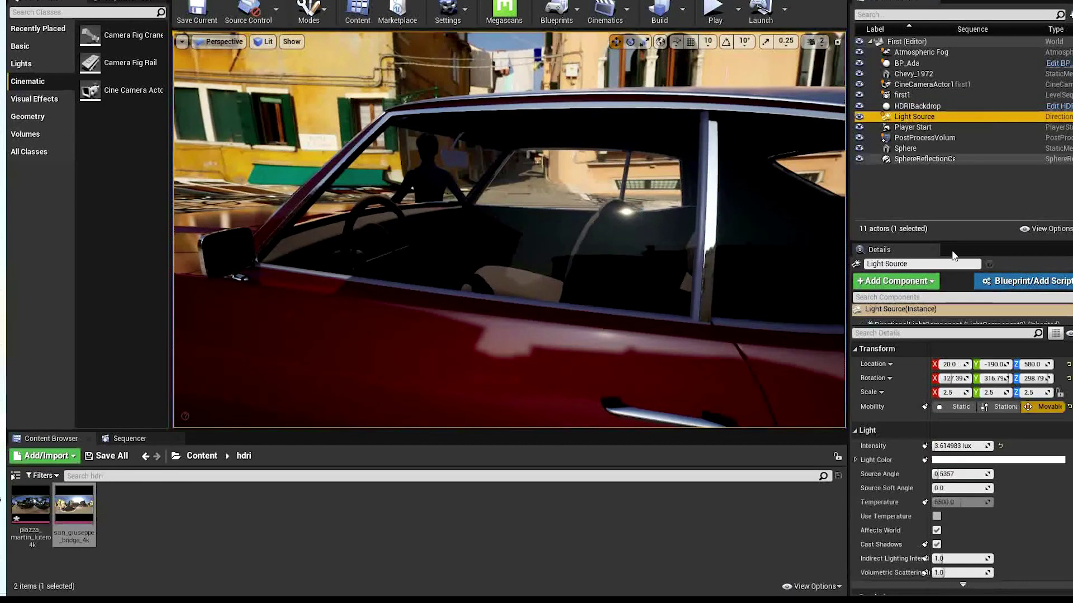
drag(1011, 380, 1046, 385)
Rotate the Chevy_1972 car about its vertical axis to about 248.1 degrees
alt+drag(521, 271, 641, 285)
click(613, 297)
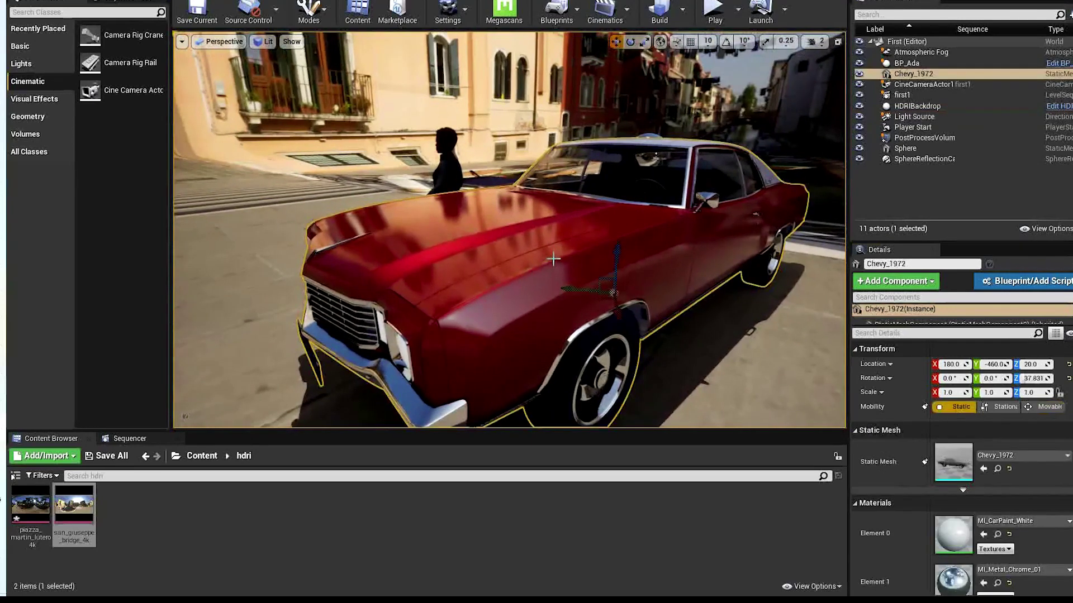
key(e)
drag(598, 318, 637, 324)
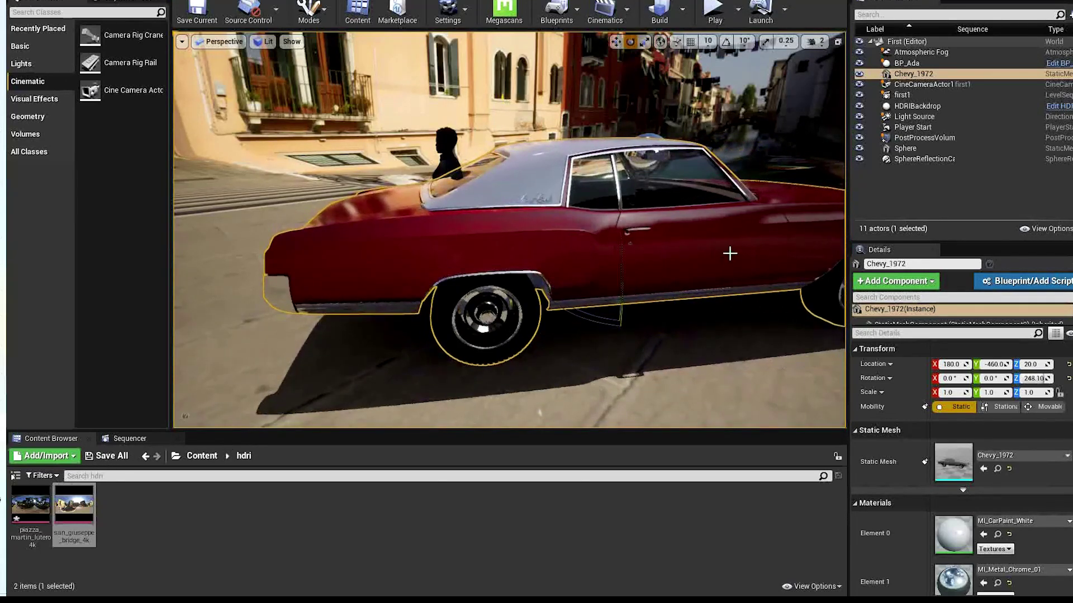
key(w)
Apply the MI_Rubber_Rough material to the car's front tyre
right_drag(730, 254, 814, 206)
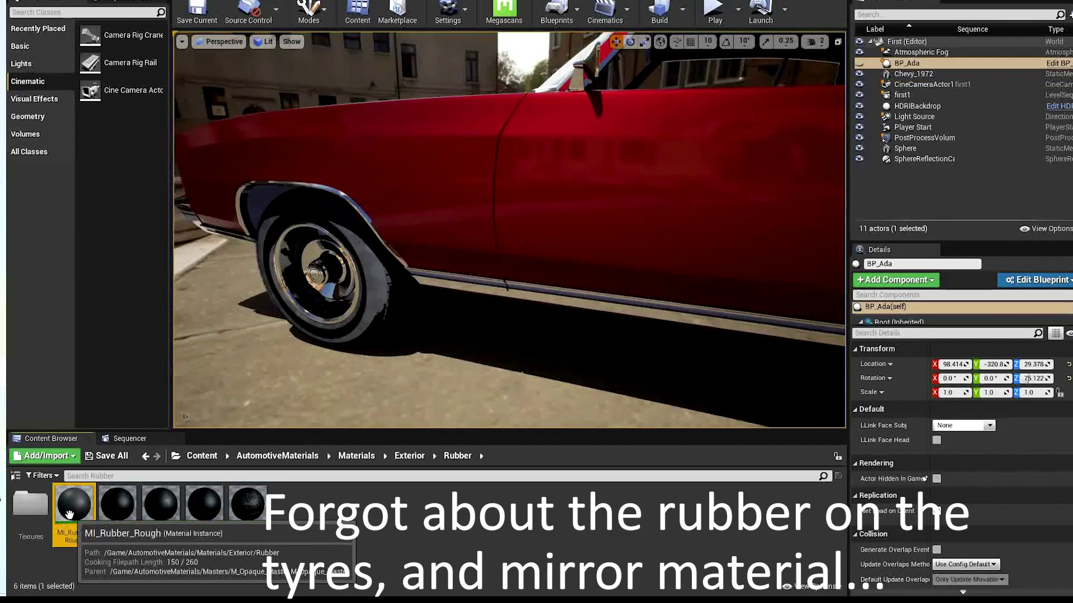
drag(69, 514, 364, 387)
drag(380, 293, 381, 295)
Apply the MI_Mirror material from the exterior Metal folder to the glass of the car's side mirror
right_drag(391, 310, 313, 311)
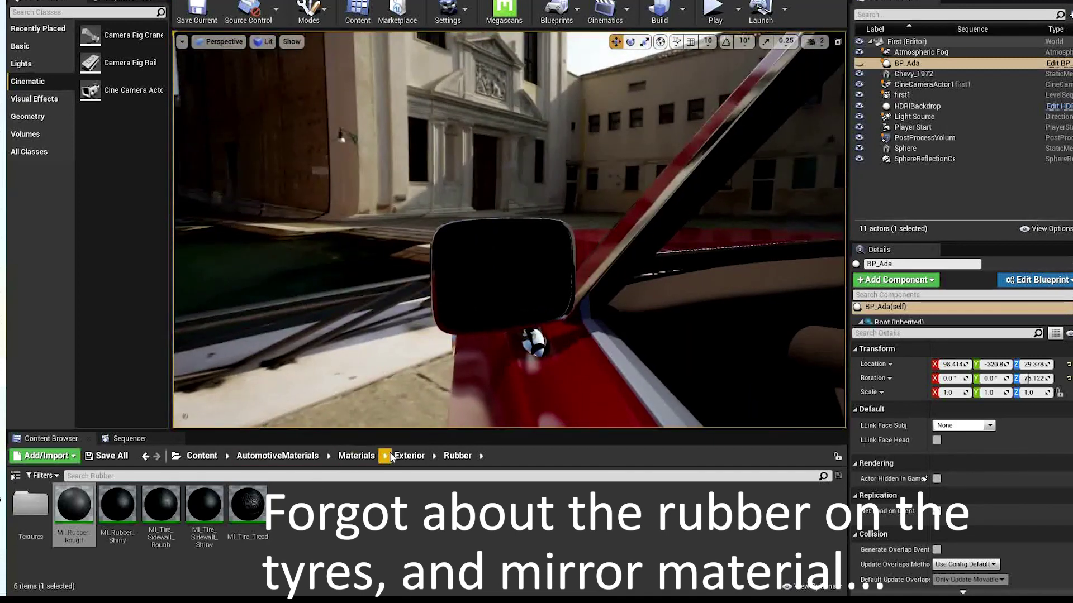
click(409, 456)
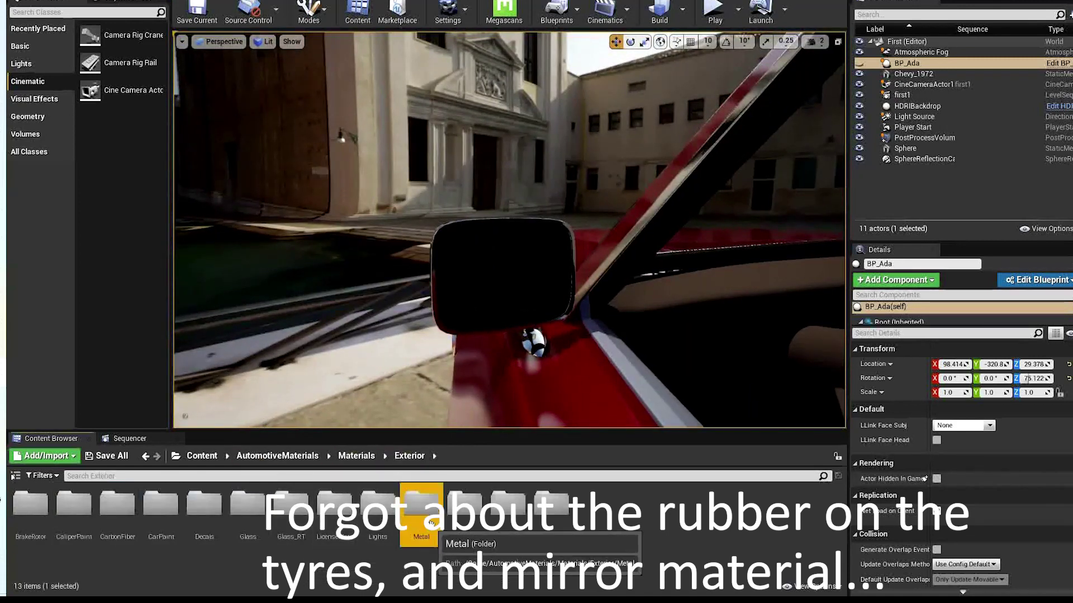
double_click(421, 506)
scroll(147, 559, down, 1)
drag(120, 550, 522, 310)
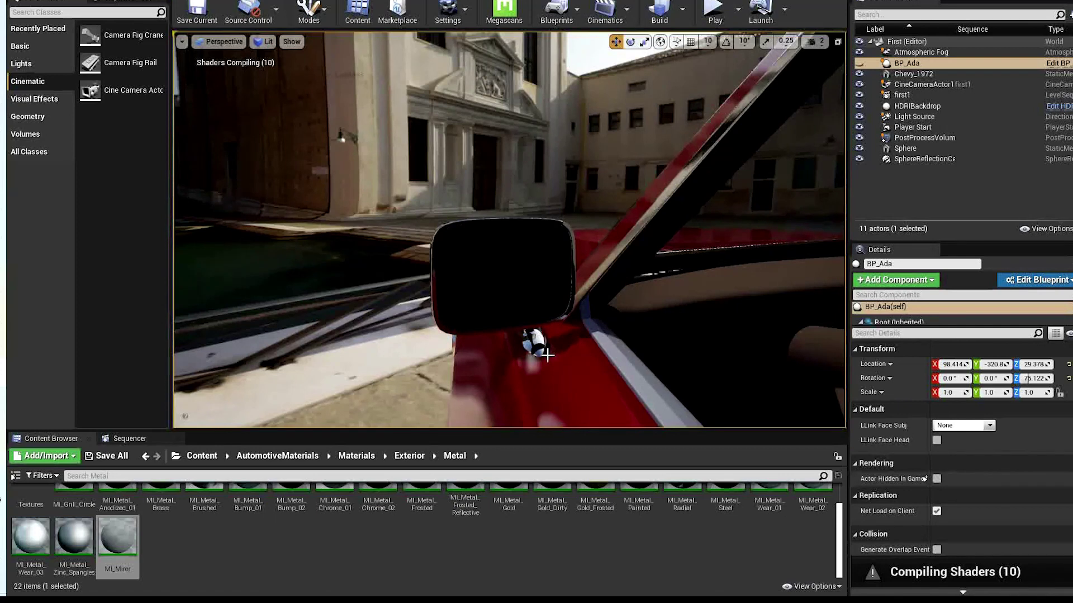
Enable the Reflections type override in the PostProcessVolume's rendering features
right_drag(547, 352, 459, 361)
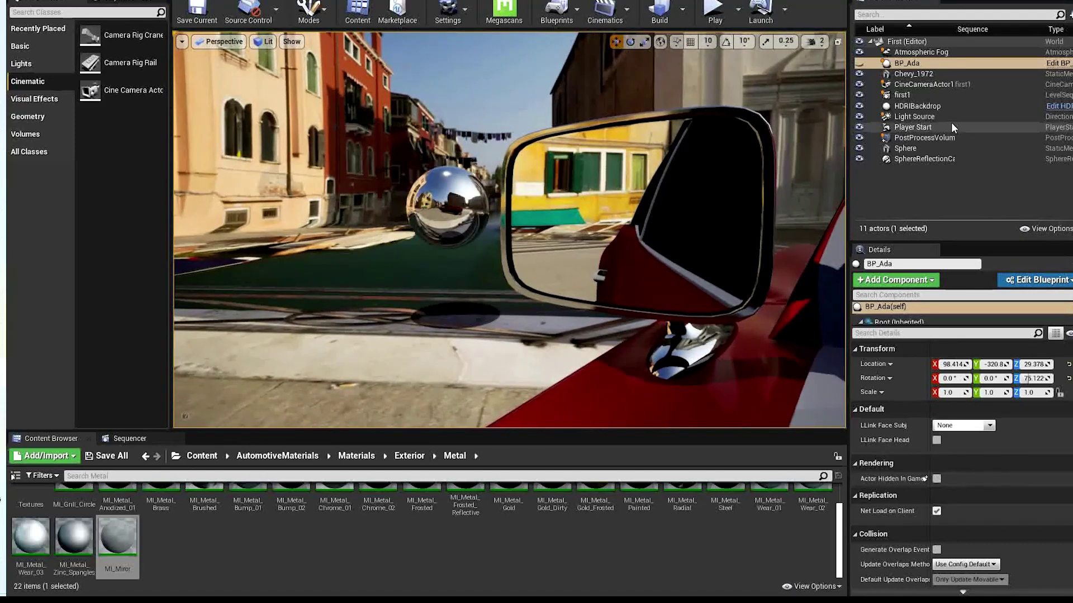
click(931, 141)
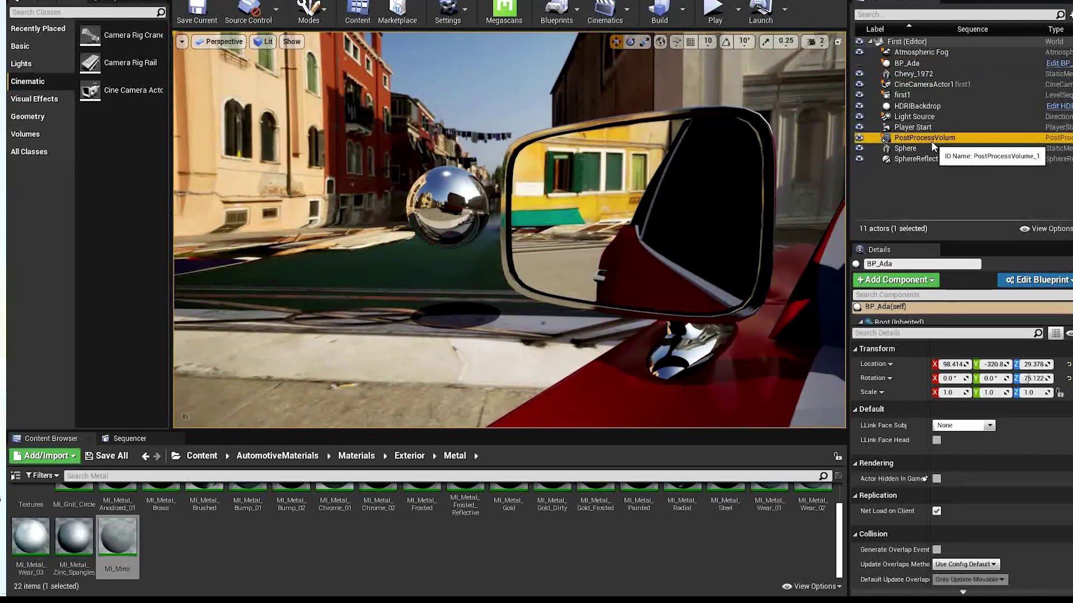
scroll(981, 449, down, 5)
scroll(977, 402, down, 10)
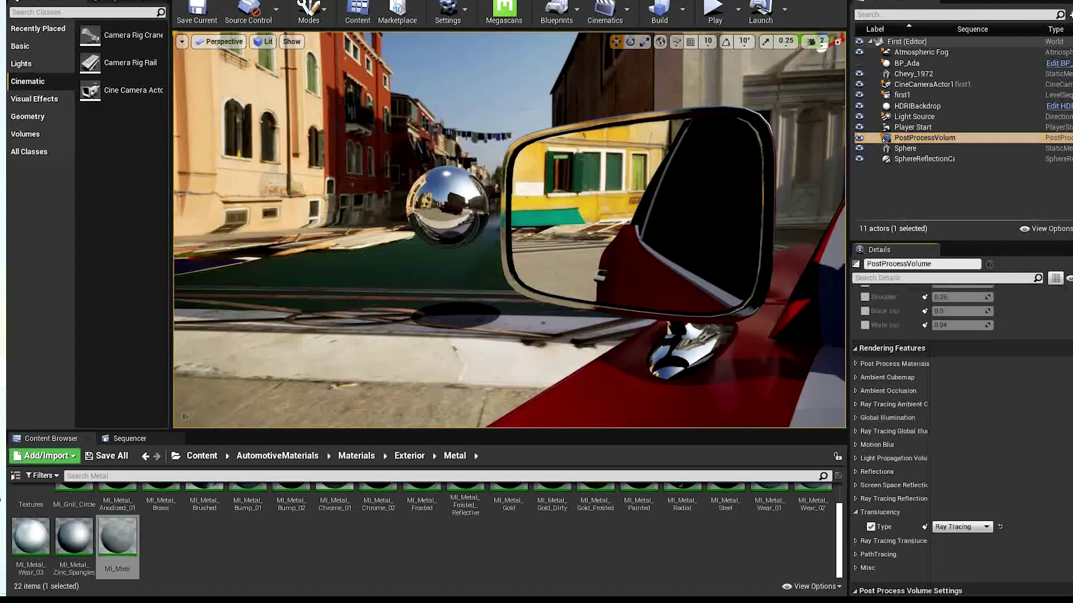
scroll(972, 366, up, 3)
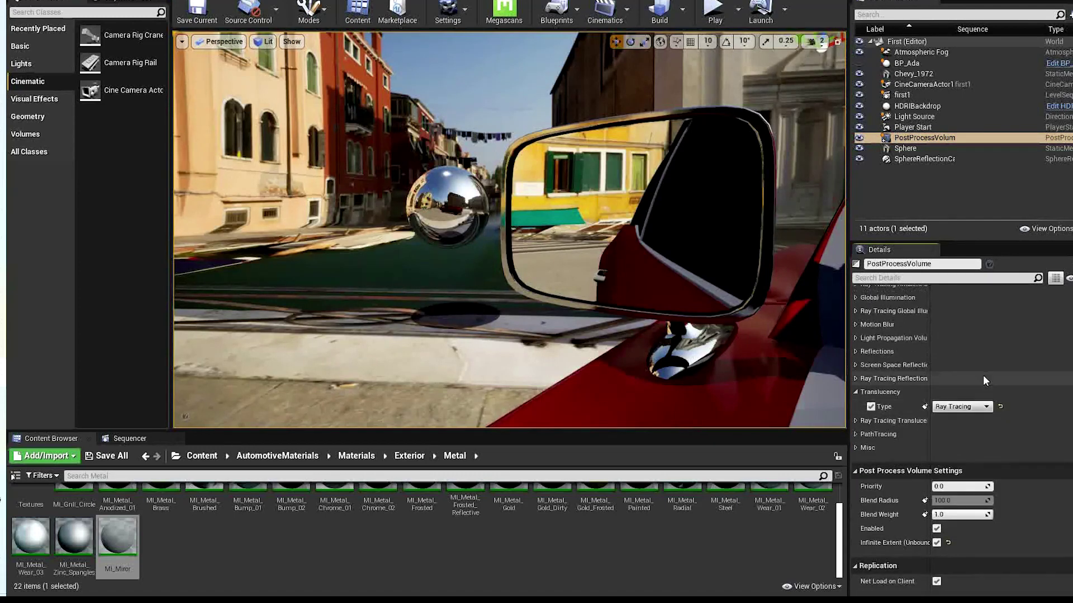
click(857, 352)
click(871, 367)
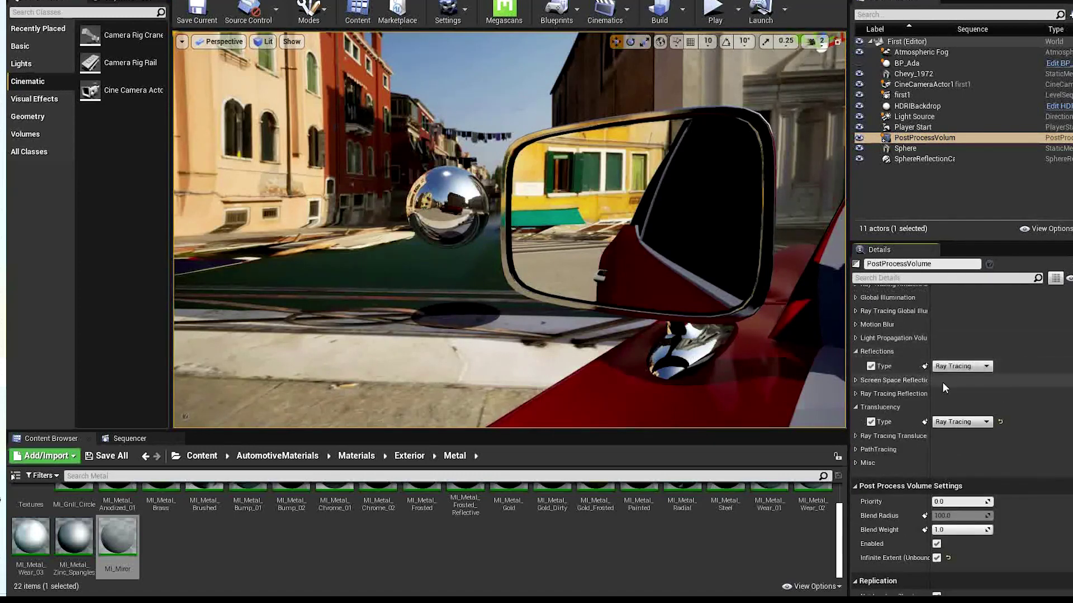
Try the Screen Space reflection type on the PostProcessVolume, and restore it to Ray Tracing
click(960, 368)
click(957, 379)
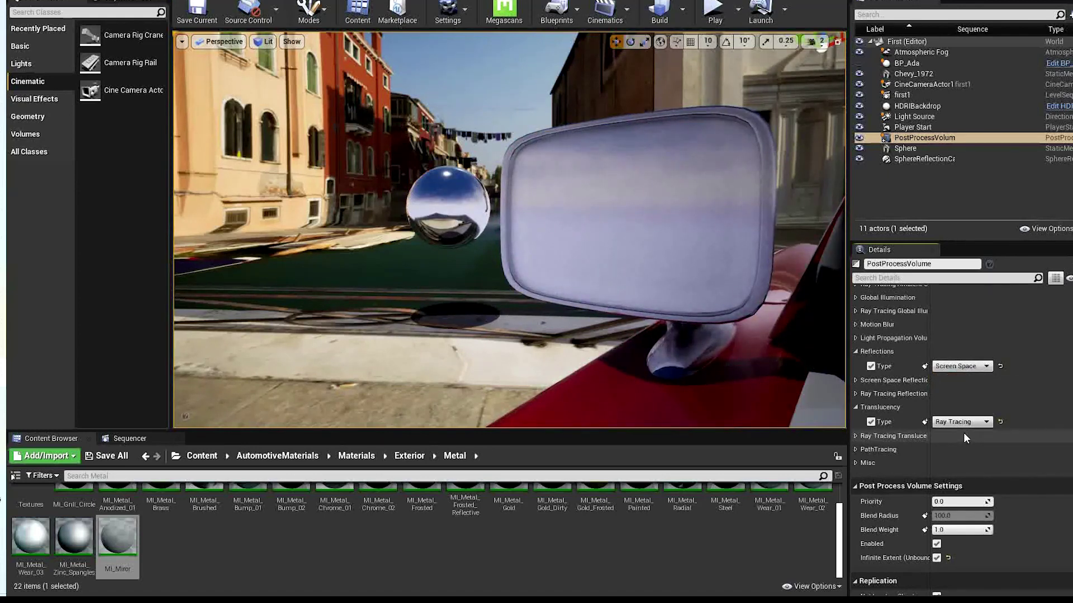
click(962, 367)
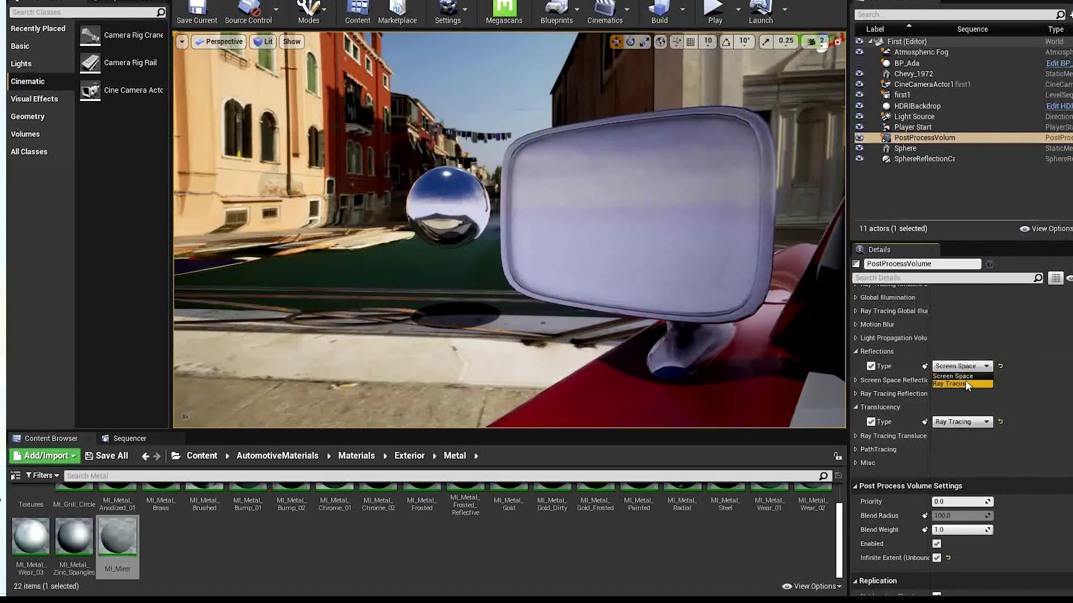
click(967, 386)
Apply the MI_Mirror material to the car's side mirror again
mouse_move(701, 233)
alt+mouse_down()
mouse_move(631, 224)
mouse_move(665, 218)
mouse_move(816, 244)
alt+mouse_up()
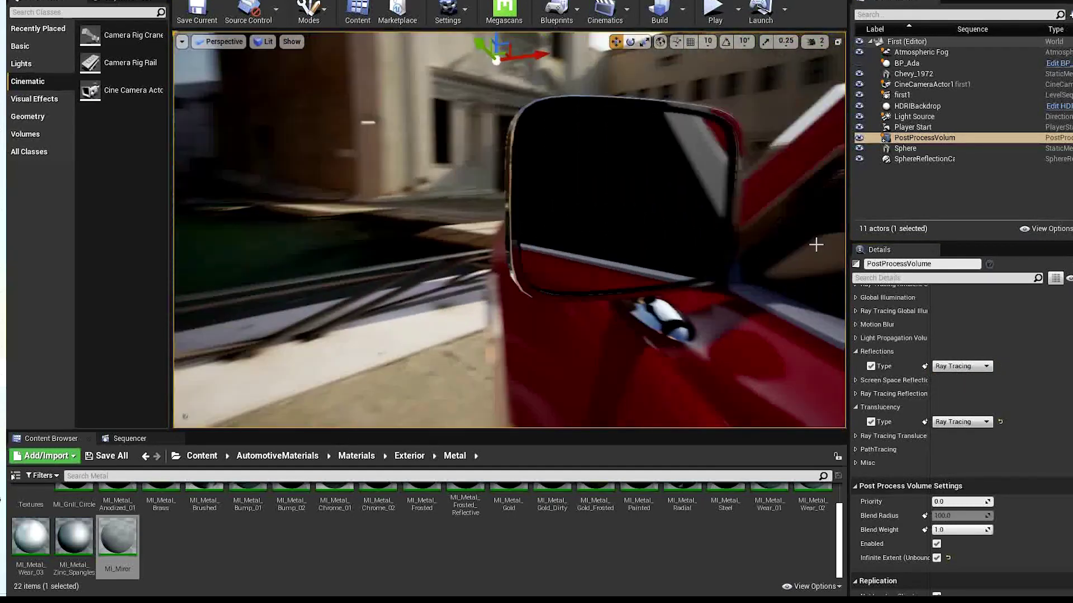
right_drag(817, 245, 871, 190)
drag(120, 541, 513, 211)
Lock CineCameraActor1 to the viewport from the Sequencer and reframe the camera on the car
right_drag(513, 211, 483, 268)
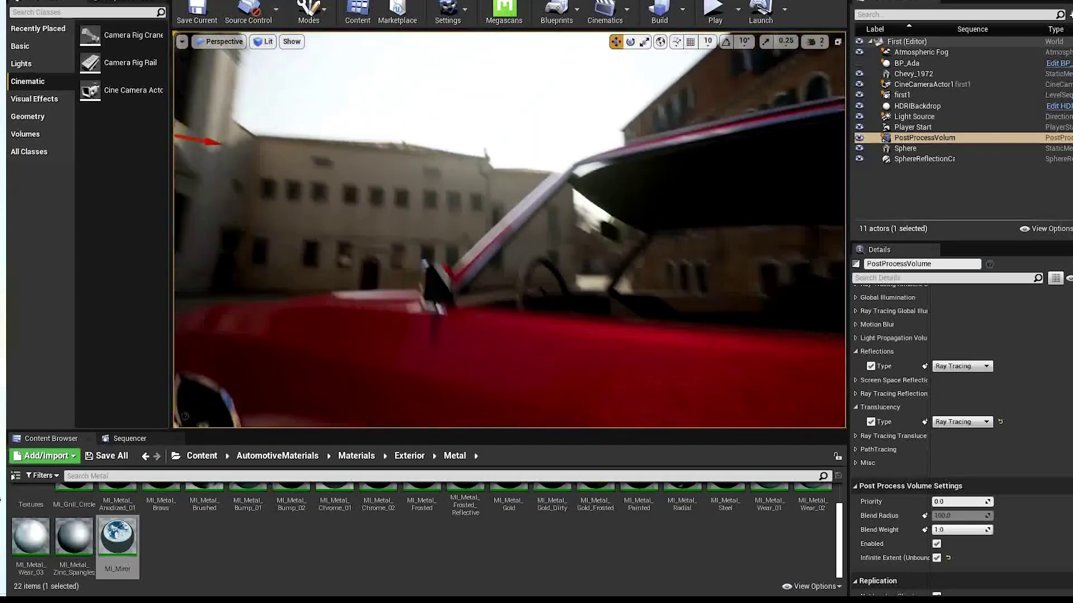
click(129, 438)
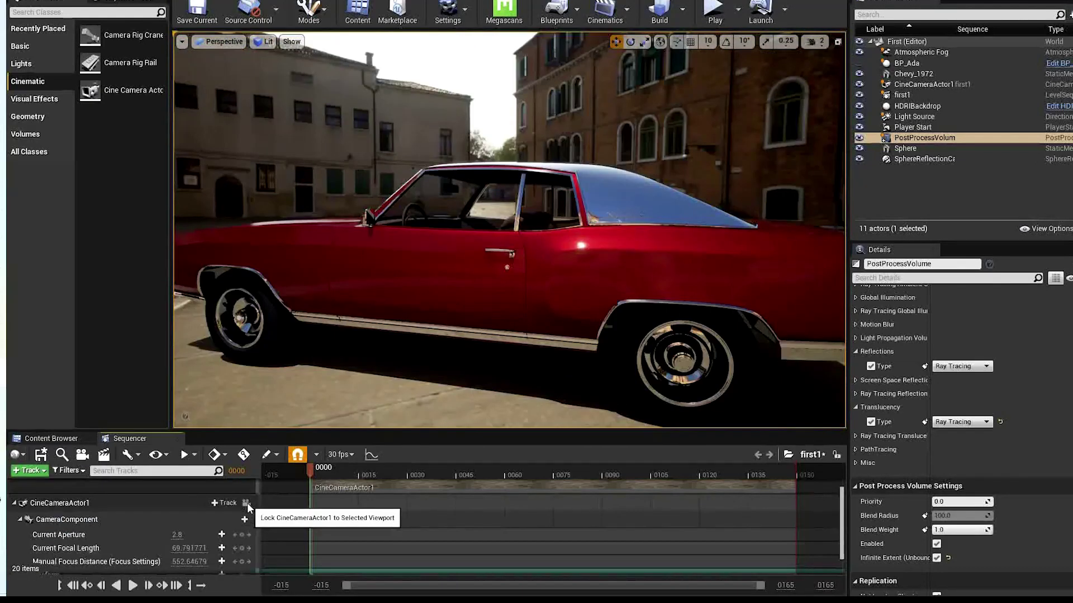
click(246, 504)
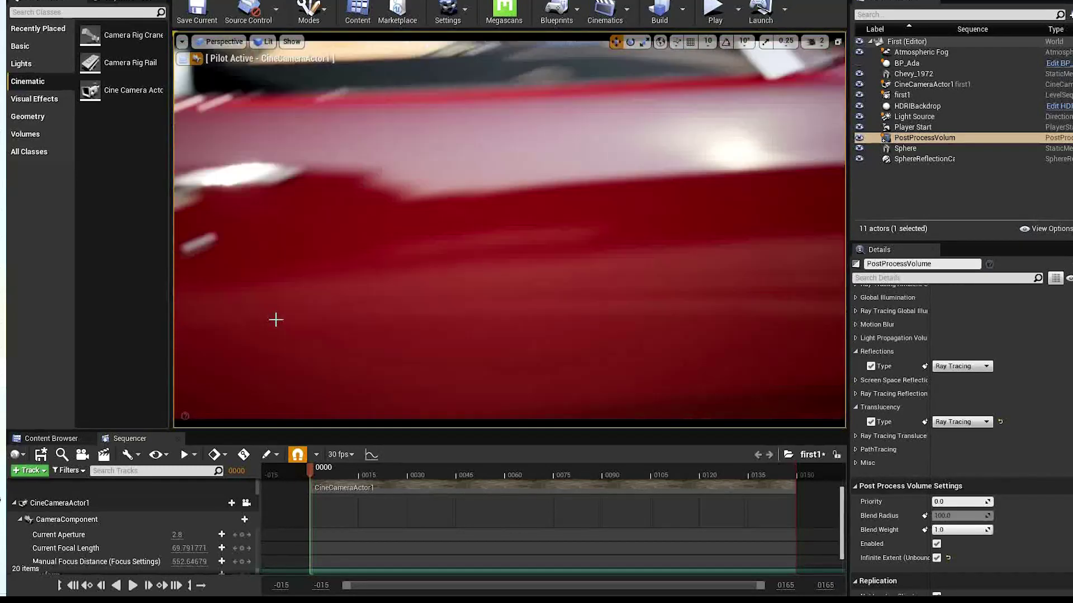
right_drag(276, 320, 214, 275)
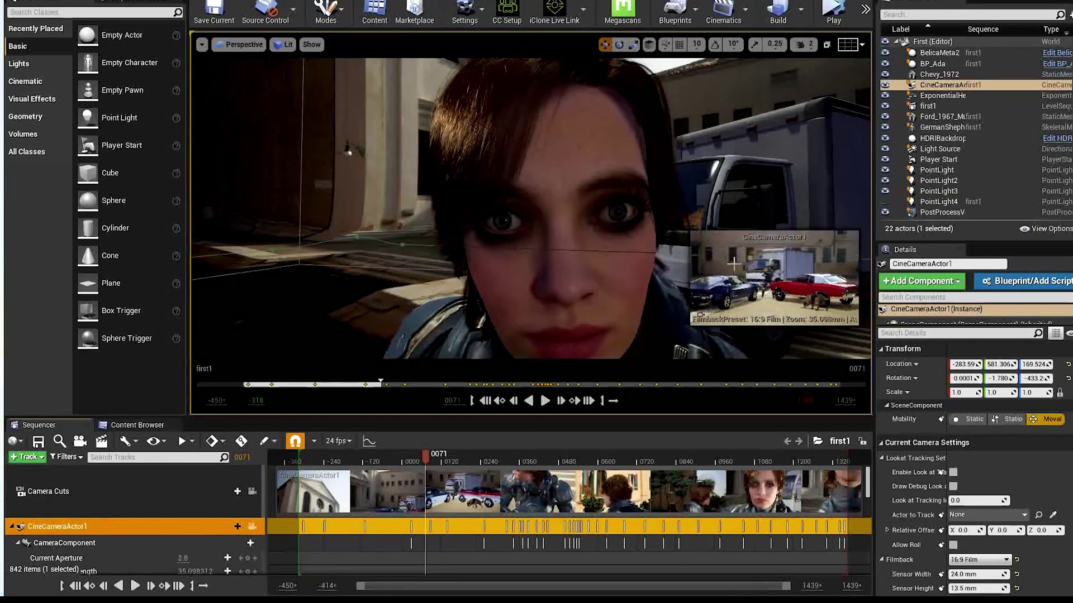
Try moving CineCameraActor1 sideways and vertically in the street scene, undoing each move
scroll(577, 297, down, 10)
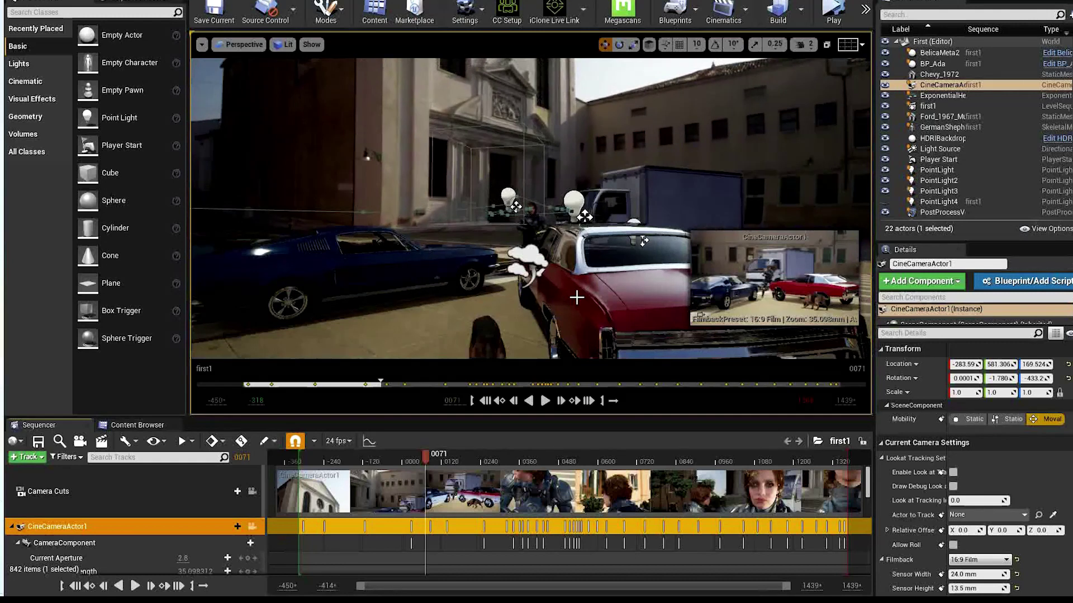
scroll(577, 297, down, 5)
right_drag(478, 224, 474, 254)
scroll(476, 255, down, 5)
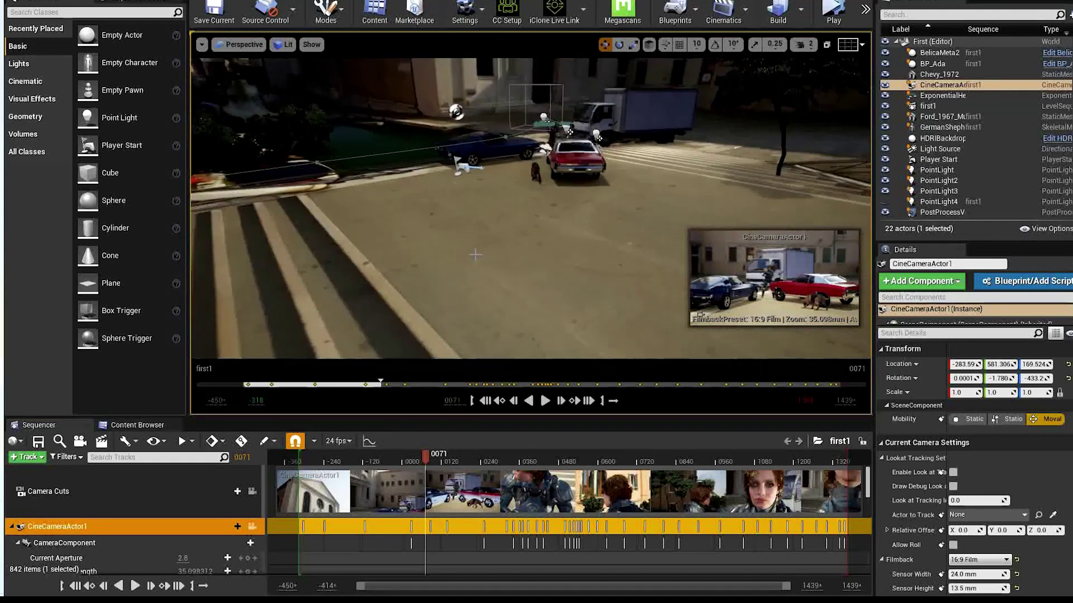
scroll(476, 255, down, 4)
scroll(419, 236, up, 5)
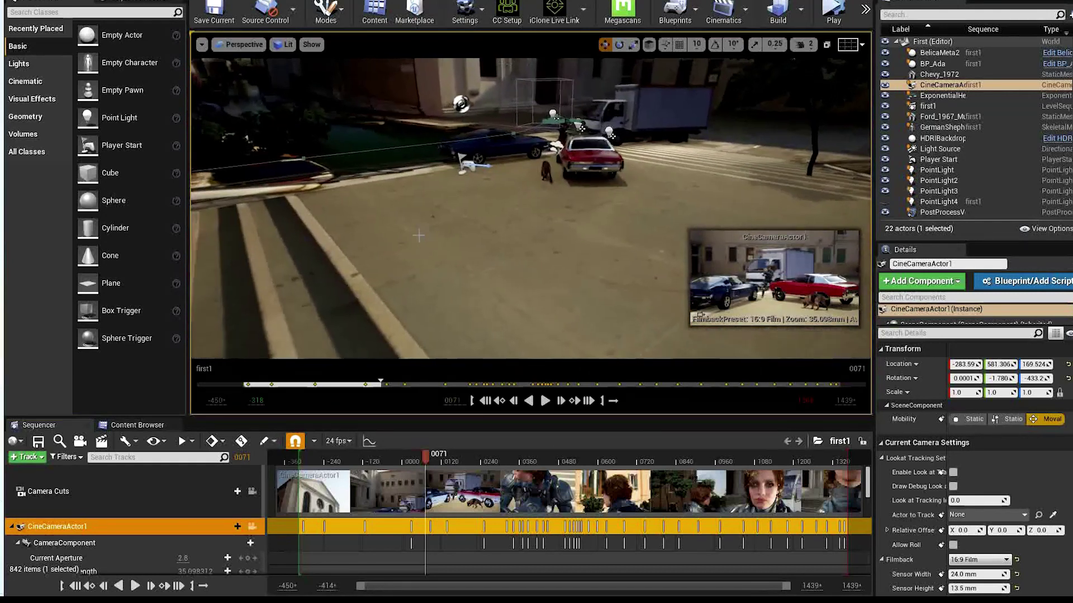
right_drag(419, 235, 280, 207)
scroll(426, 241, up, 5)
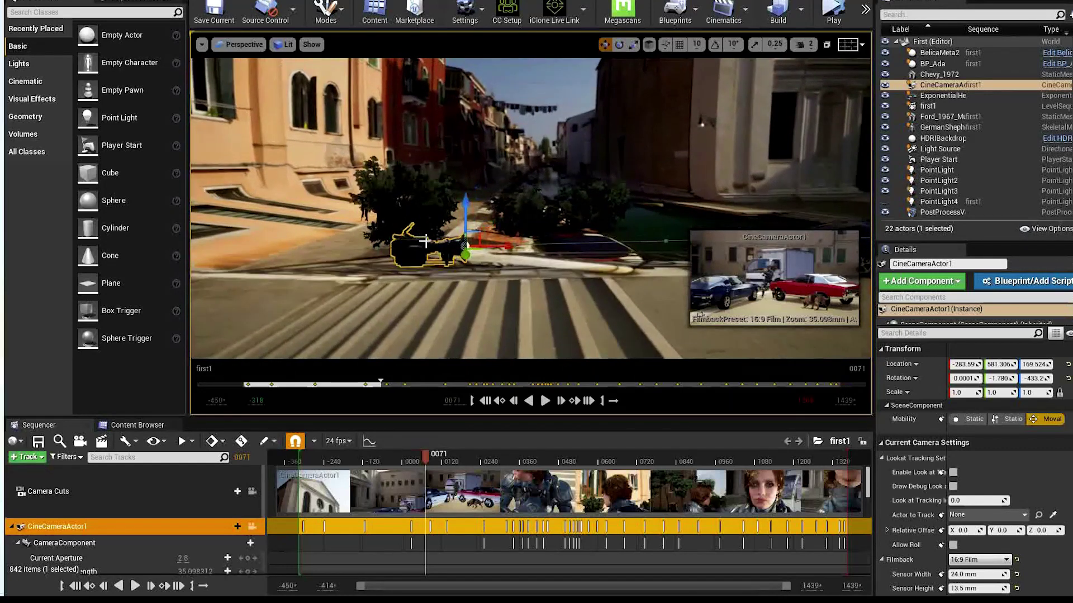
drag(504, 247, 624, 225)
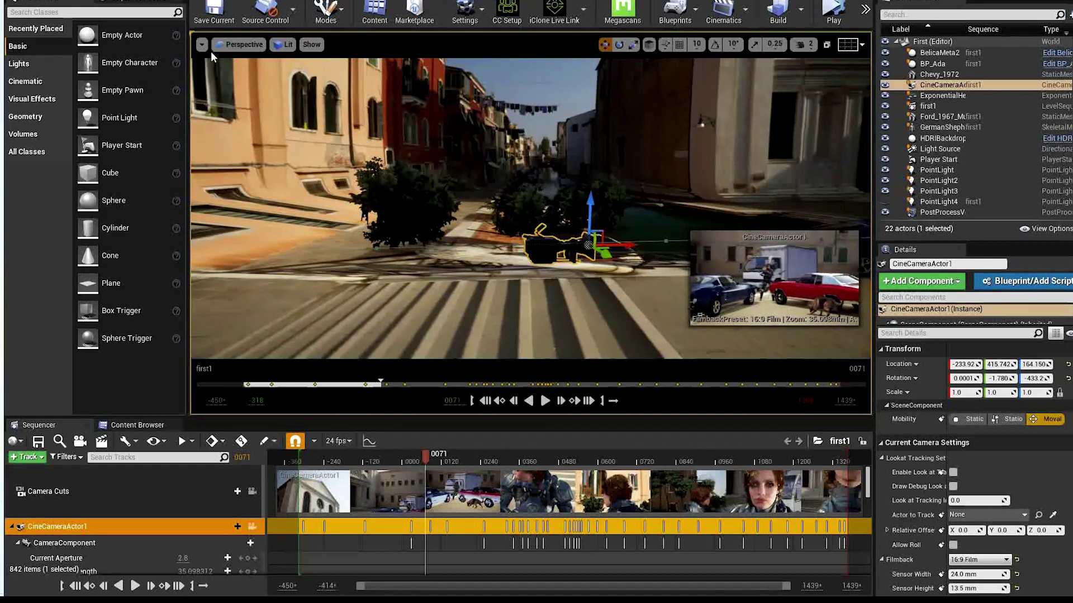
key(ctrl+z)
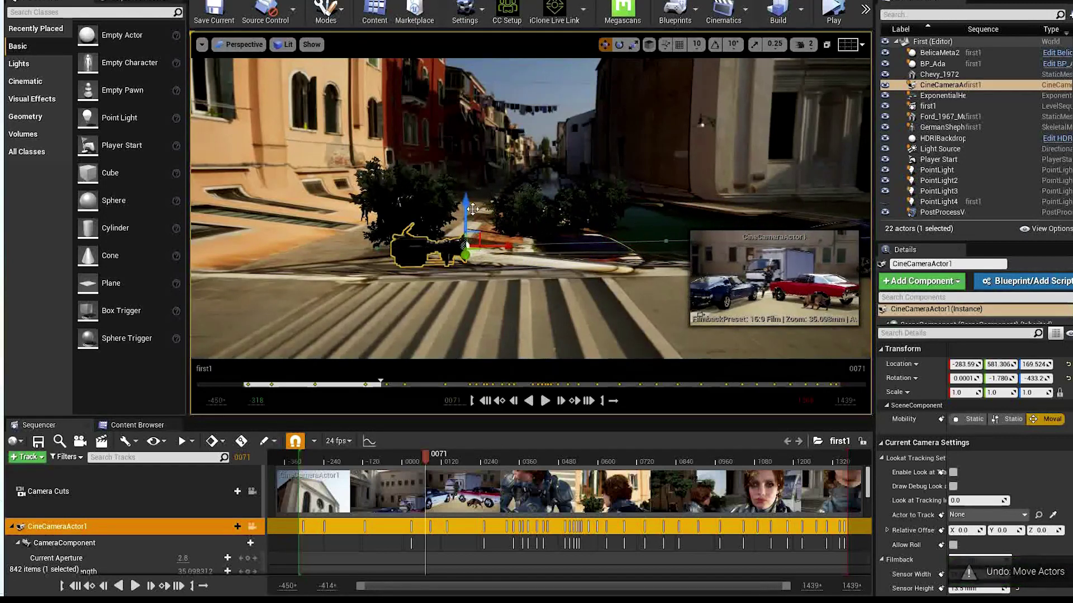
drag(472, 209, 451, 165)
key(ctrl+z)
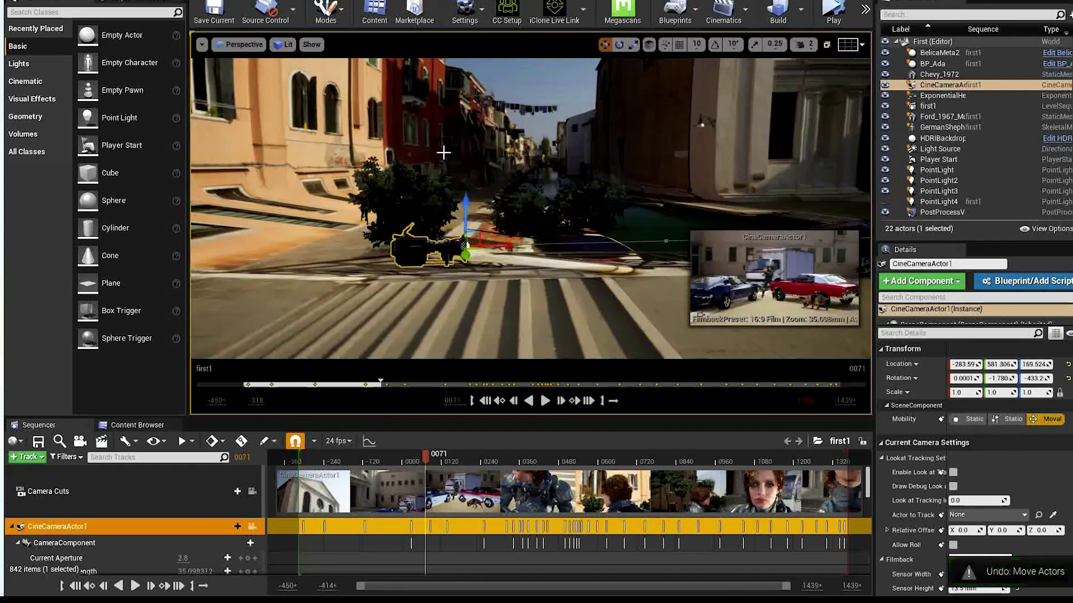
Lock CineCameraActor1 to the viewport and change the viewport type to Cinematic Viewport
click(252, 528)
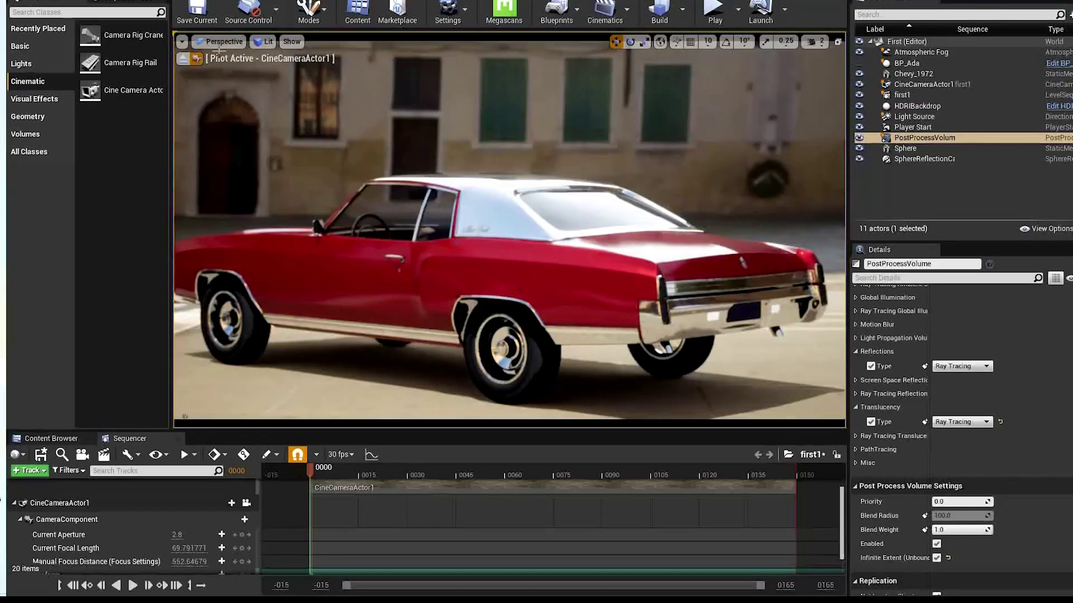
click(221, 42)
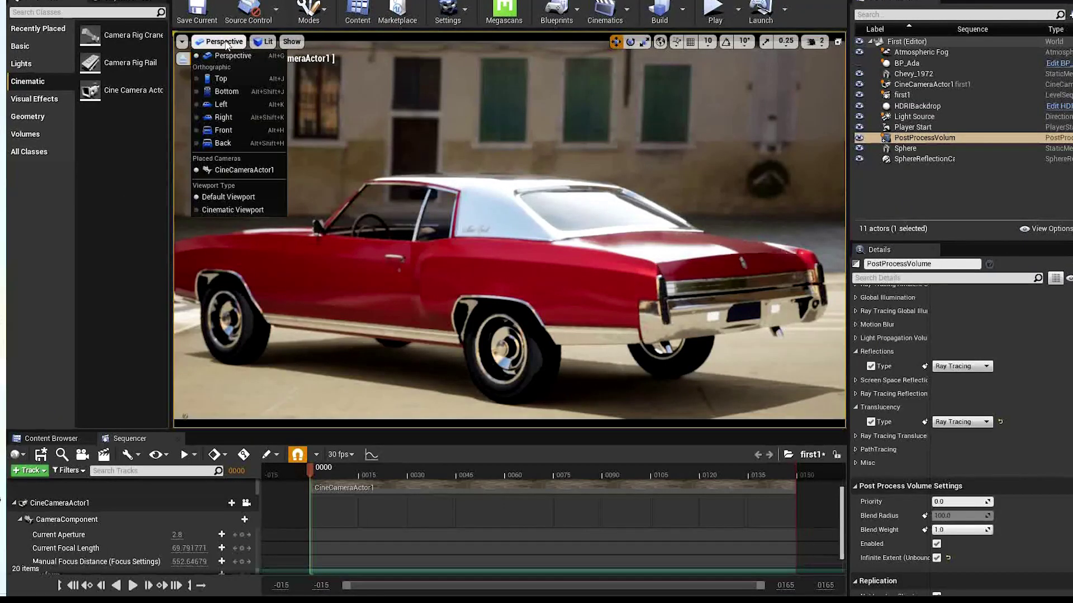
click(209, 212)
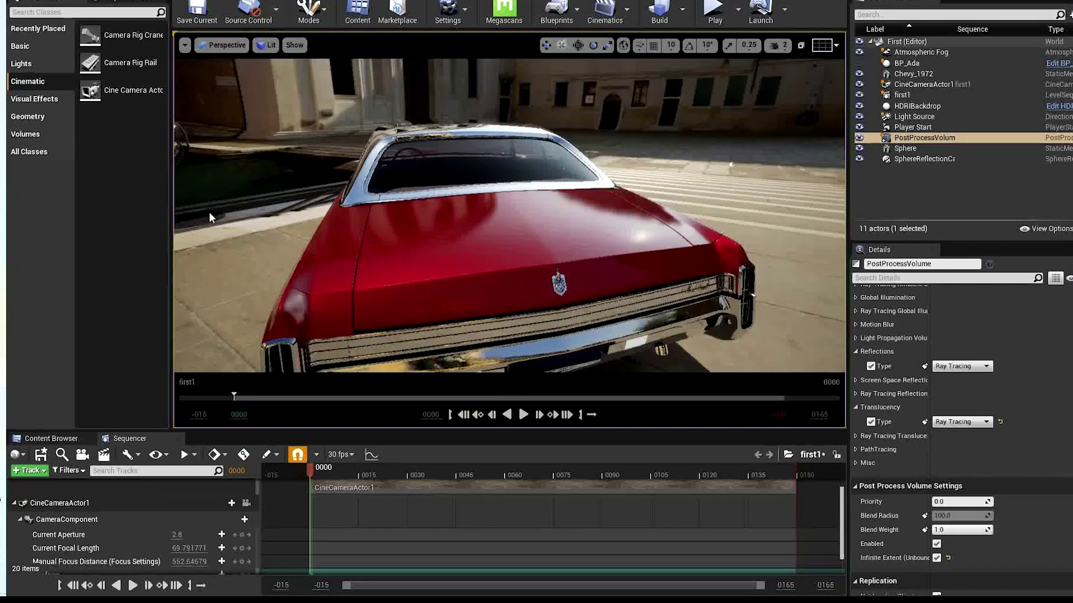
Lock the viewport to CineCameraActor1 and widen the viewport by narrowing the panels on both sides of it
click(246, 503)
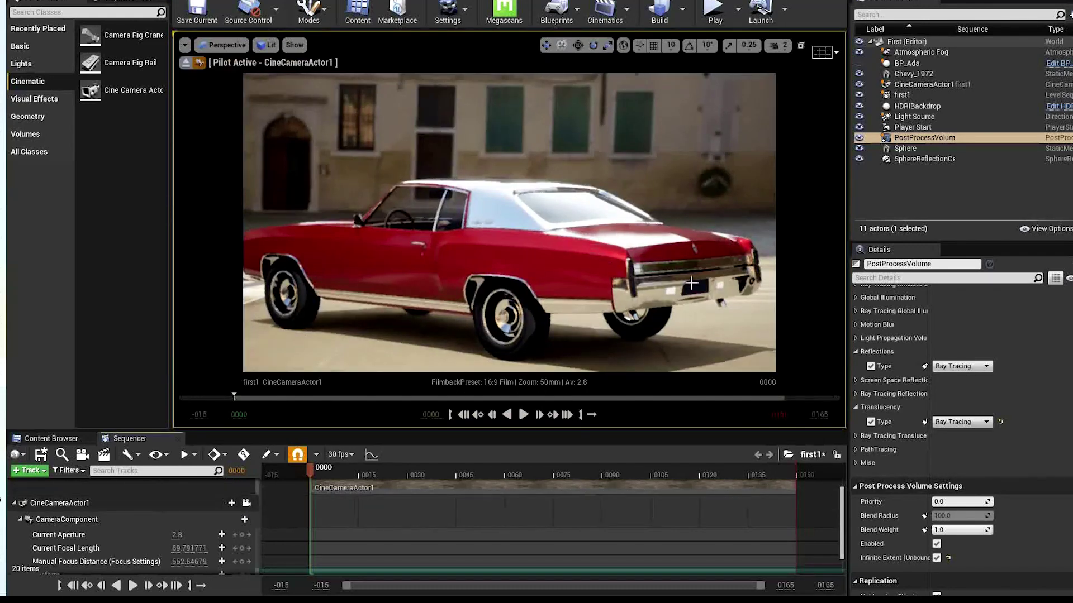
drag(848, 285, 949, 285)
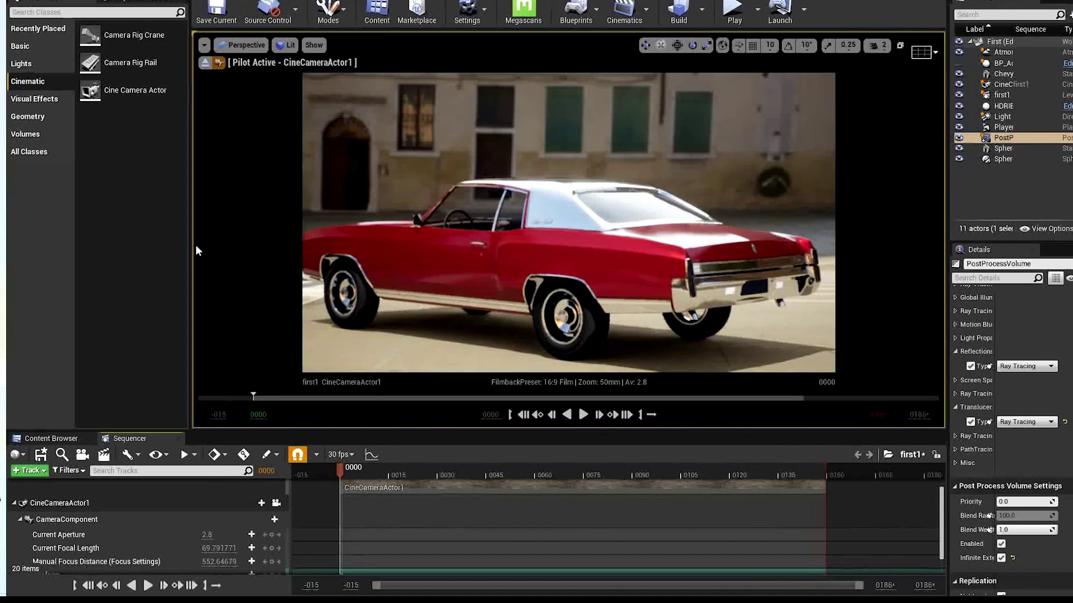
drag(192, 249, 155, 249)
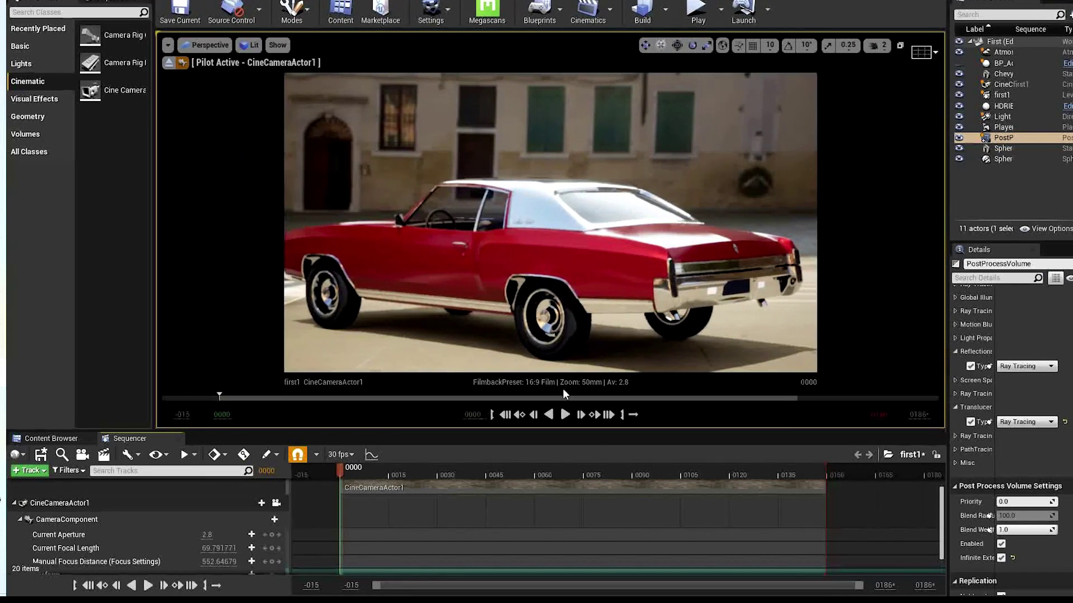
Enable the 2.35 Letterbox Mask overlay in the viewport and reframe the camera so the whole car fits inside it
click(922, 56)
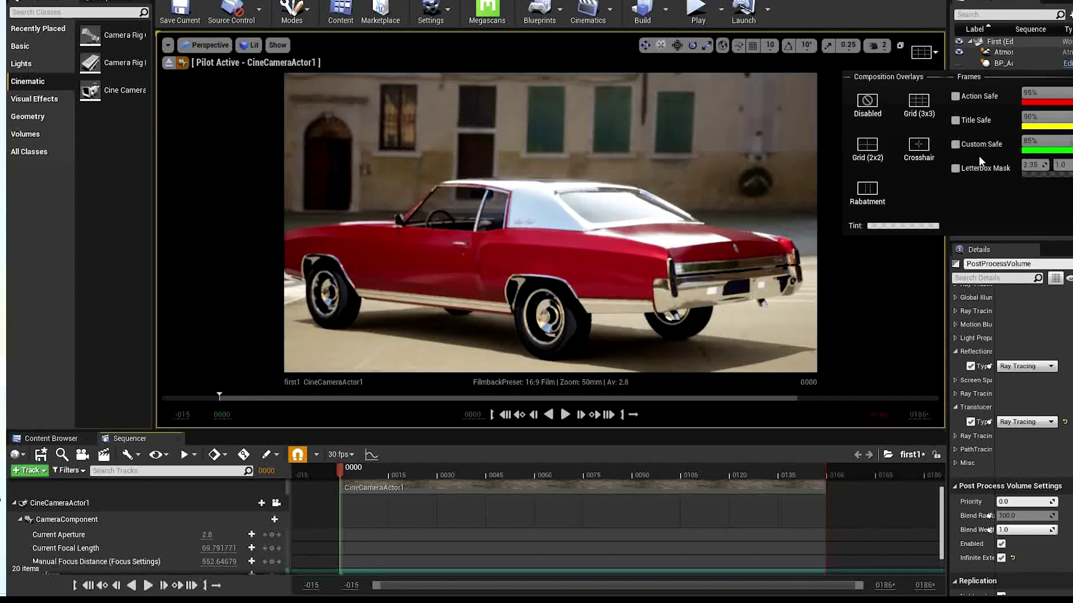
click(956, 168)
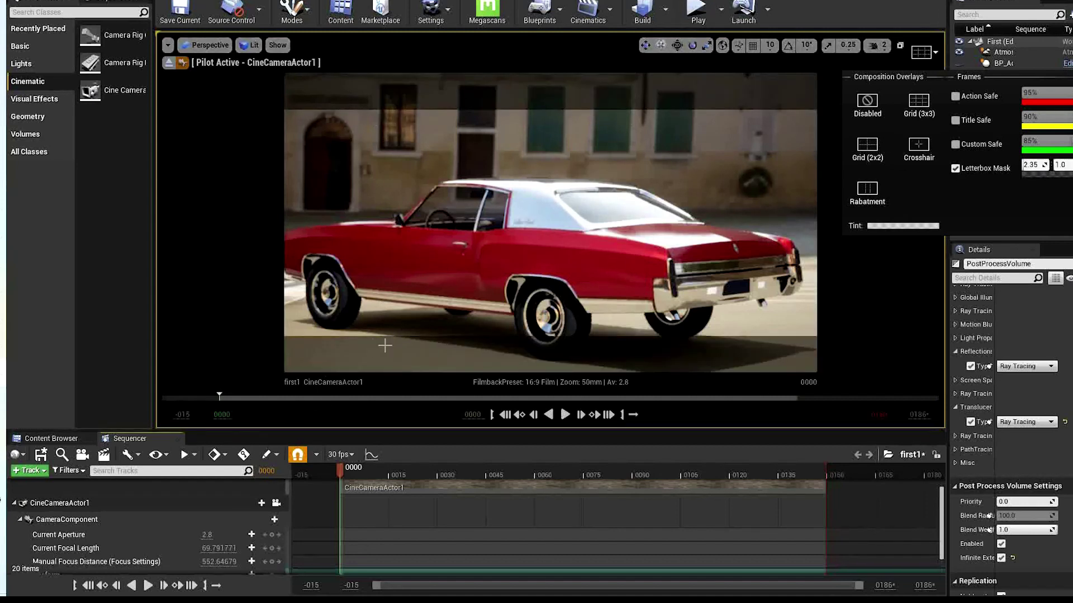
mouse_move(634, 205)
right_down()
mouse_move(636, 232)
mouse_move(634, 204)
mouse_move(638, 216)
mouse_move(627, 213)
right_up()
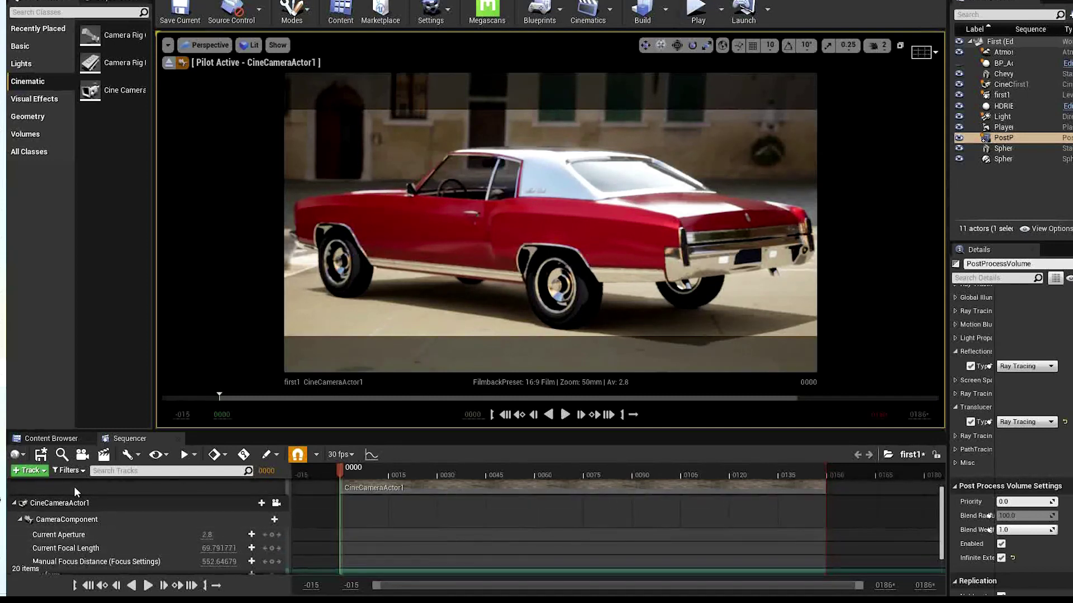
Set CineCameraActor1's Manual Focus Distance to about 423.3 and key both the focus distance and the Transform at frame 0
scroll(170, 542, down, 1)
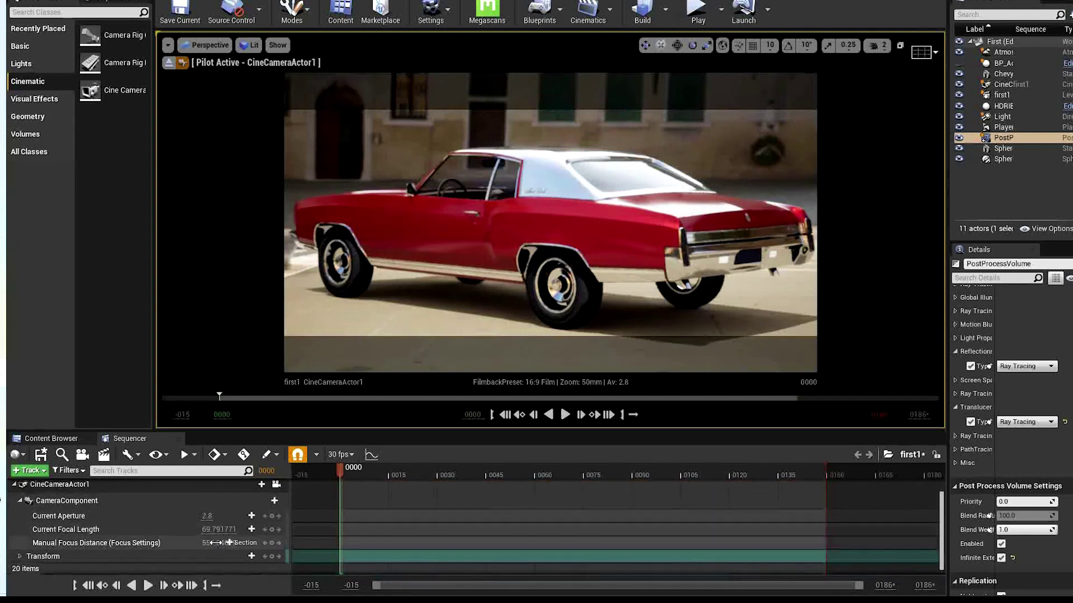
mouse_move(216, 544)
mouse_down()
mouse_move(166, 556)
mouse_move(199, 551)
mouse_up()
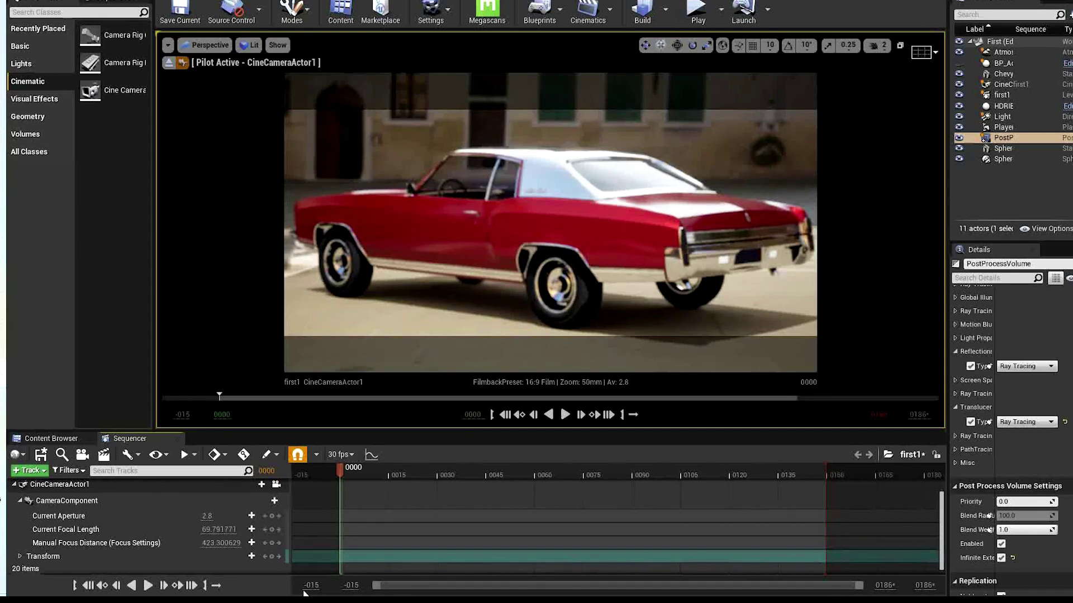
click(271, 543)
scroll(172, 534, down, 1)
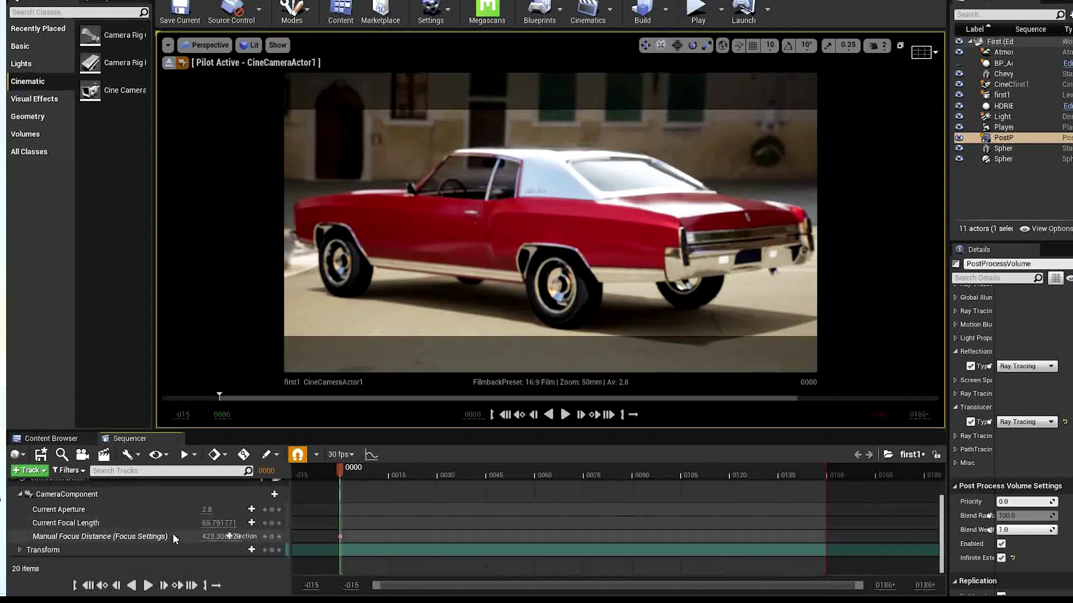
click(272, 550)
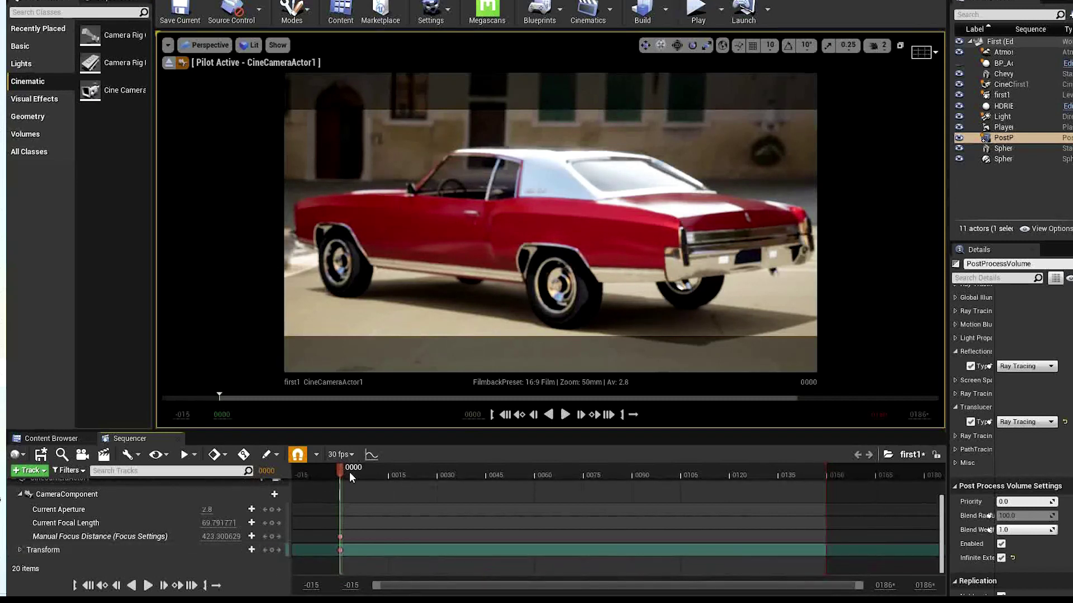
Extend the sequence's playback end to frame 300 and move the playhead to frame 287
drag(351, 472, 828, 482)
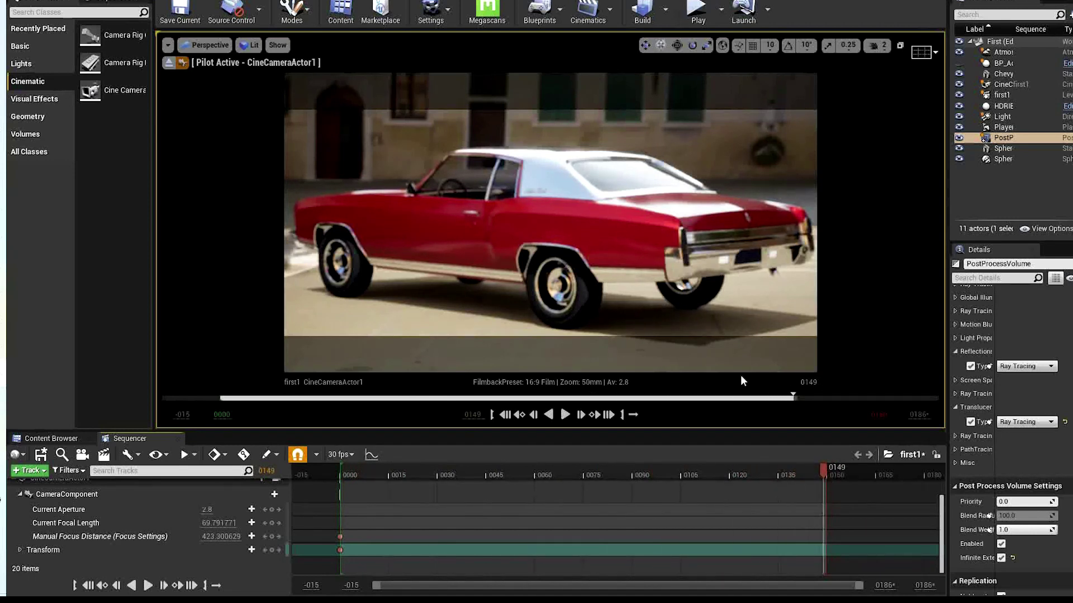
drag(883, 586, 961, 586)
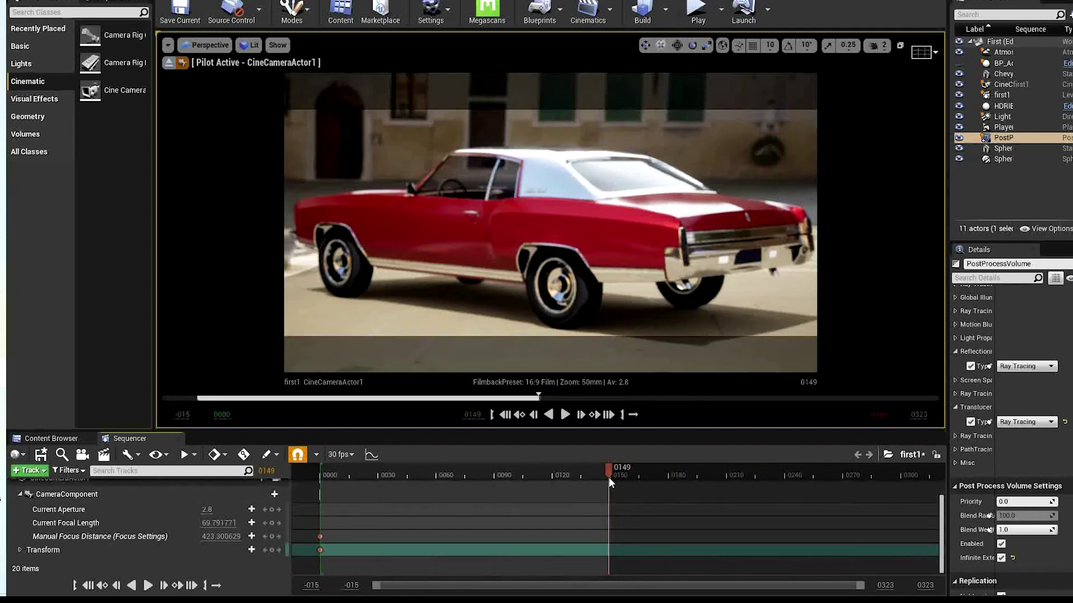
mouse_move(609, 475)
mouse_down()
mouse_move(595, 474)
mouse_move(900, 475)
mouse_up()
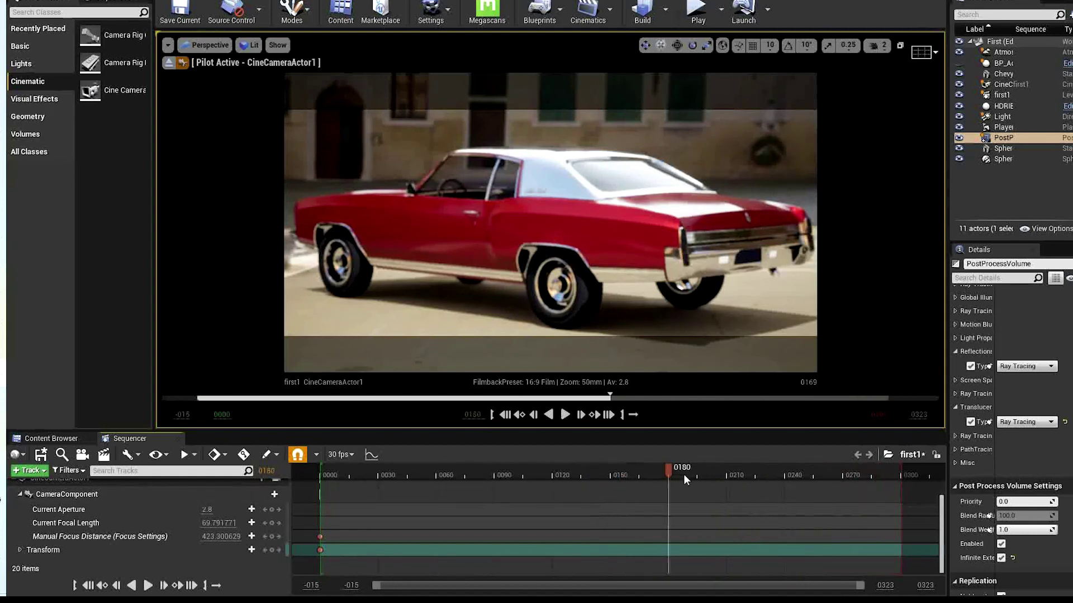
drag(684, 476, 875, 496)
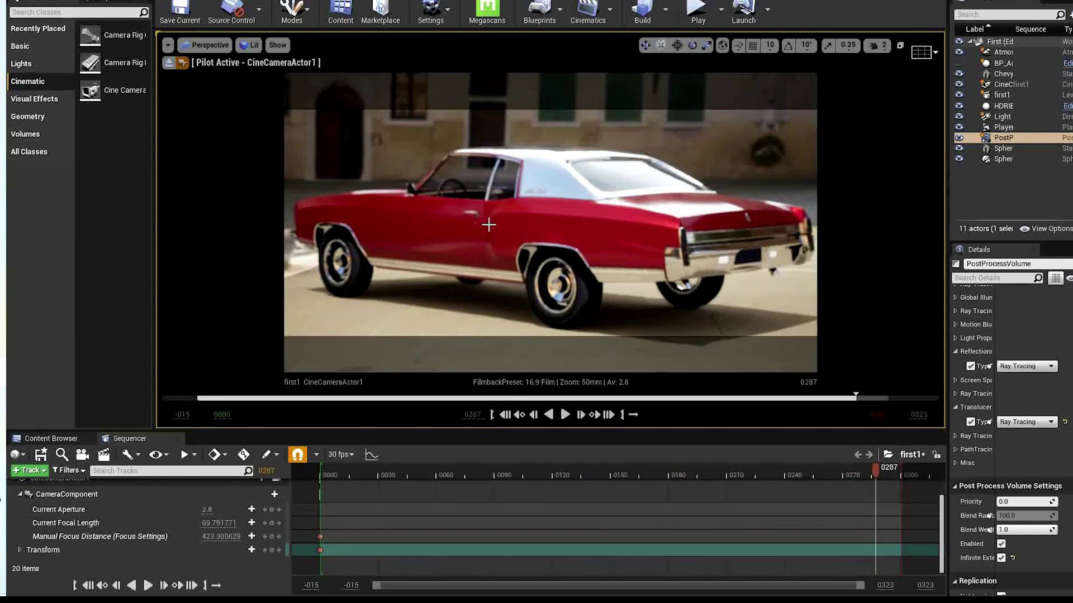
Try flying the camera in close to the car's side mirror at frame 287
scroll(489, 224, up, 6)
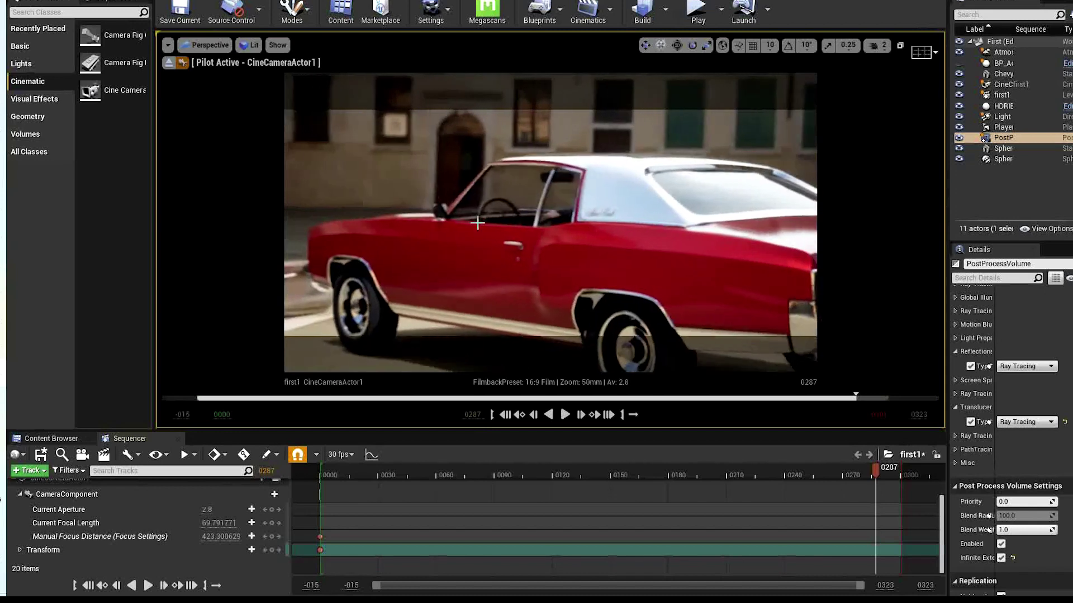
scroll(477, 223, up, 8)
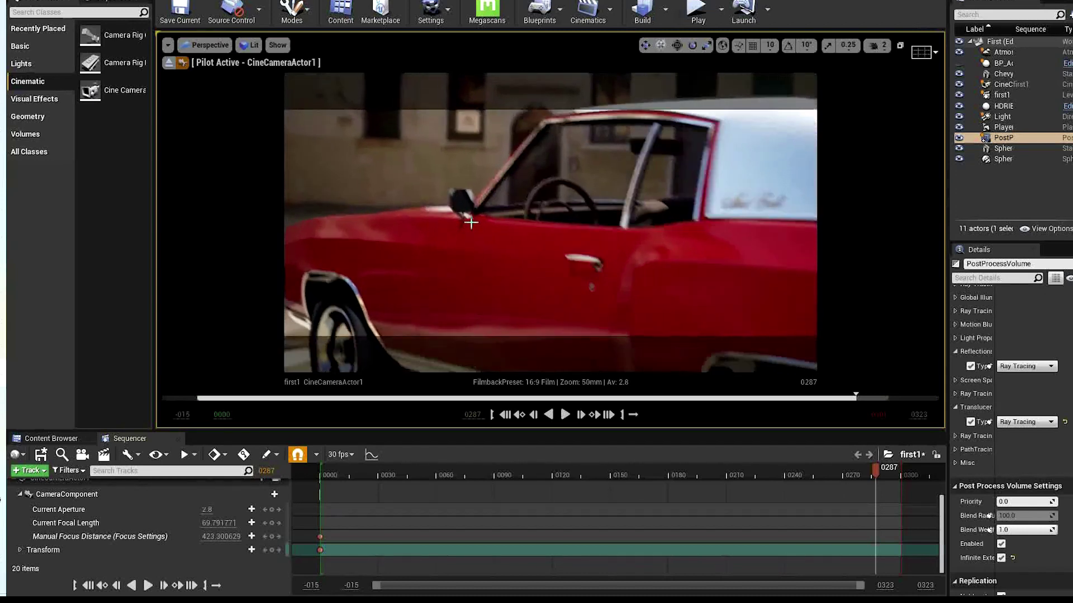
scroll(471, 223, up, 10)
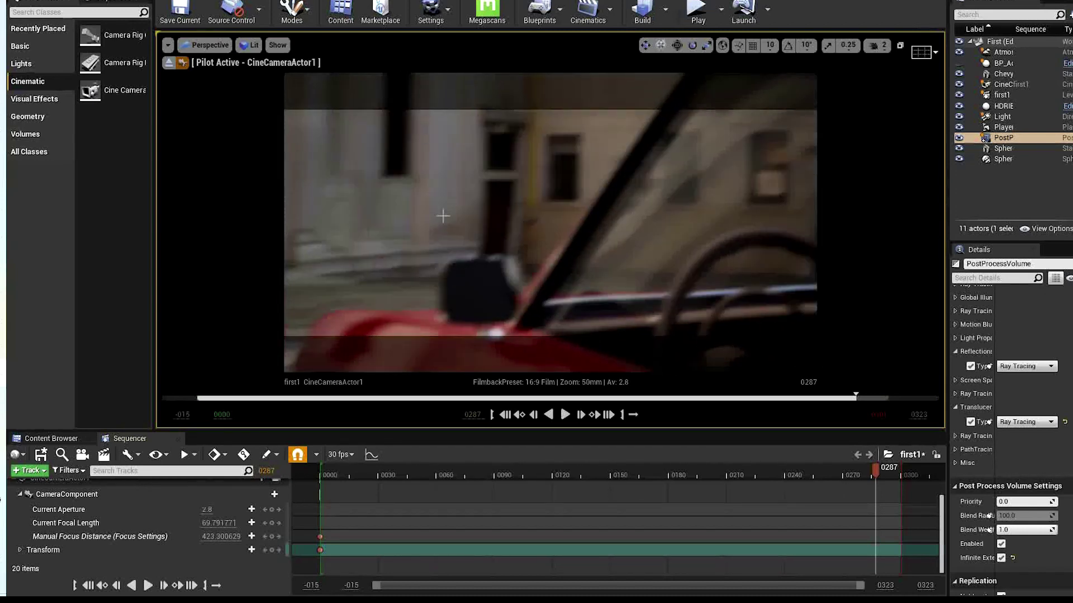
scroll(424, 221, up, 10)
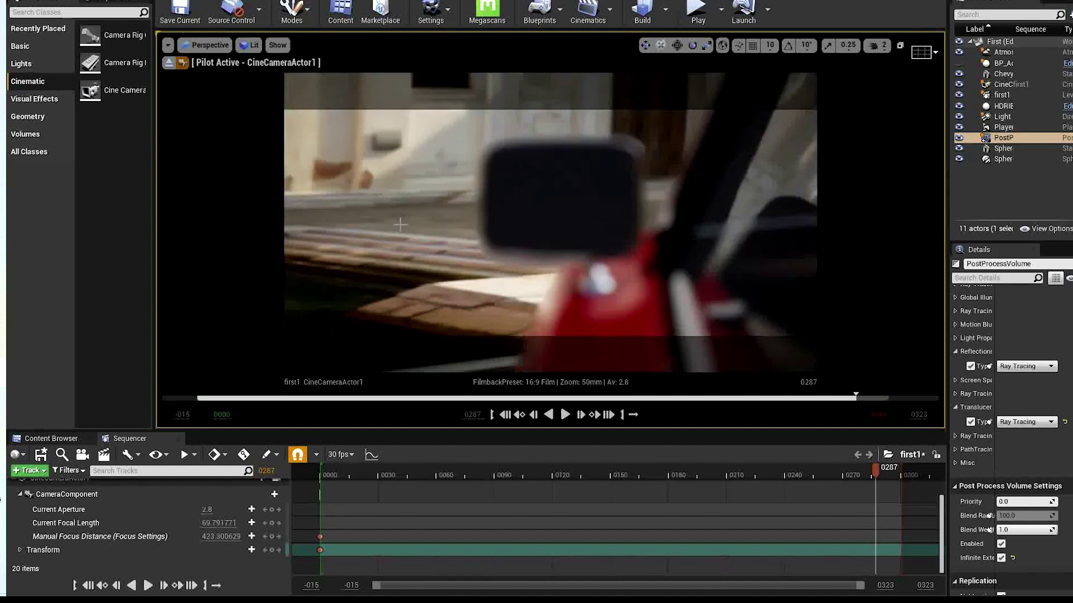
right_drag(401, 224, 453, 211)
scroll(371, 223, down, 4)
scroll(385, 224, up, 4)
scroll(390, 223, down, 4)
scroll(393, 223, up, 4)
scroll(435, 228, up, 4)
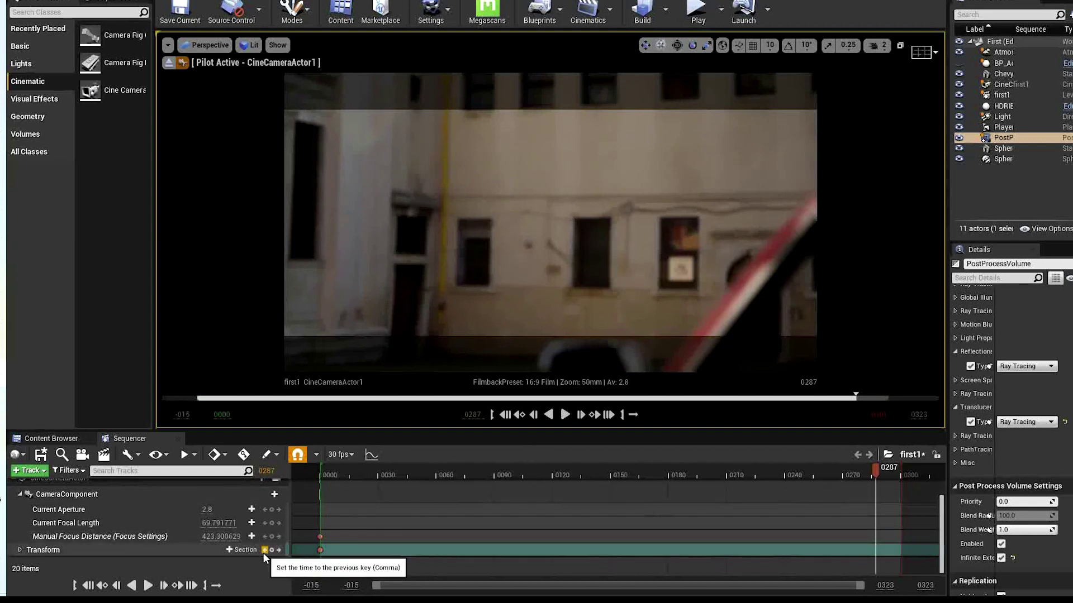
Return the playhead to frame 2 and set the sequence display rate to 24 fps (film)
click(333, 476)
drag(333, 477, 324, 478)
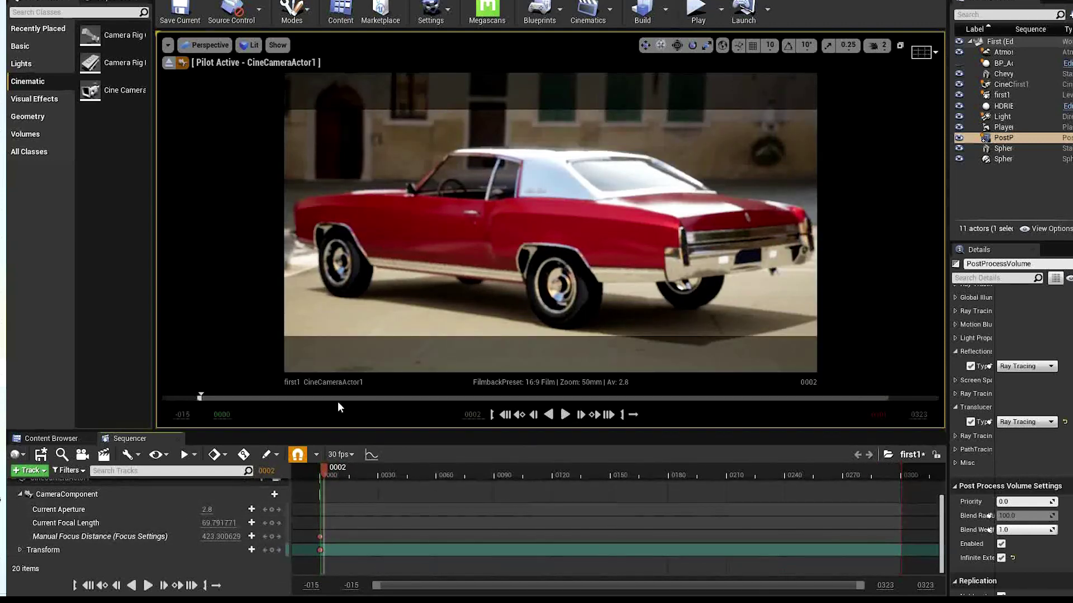
click(339, 455)
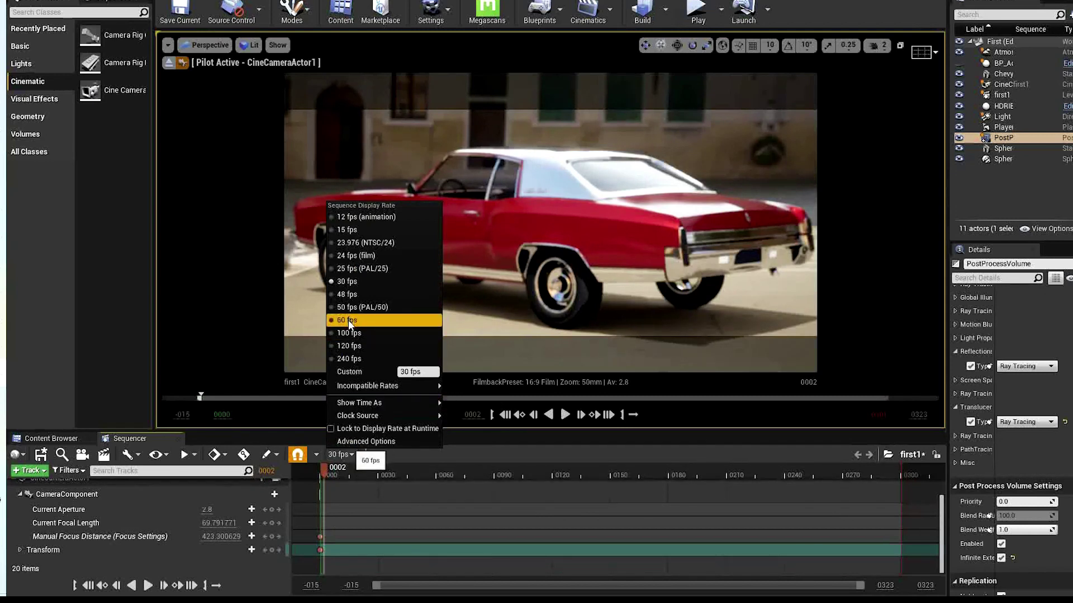
click(333, 256)
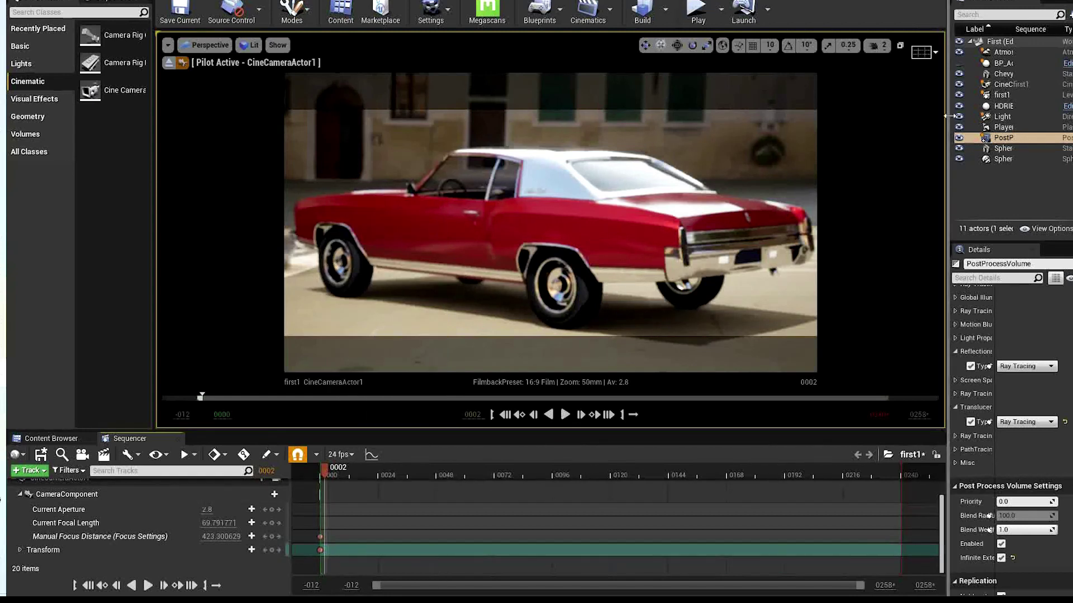
Unhide the BP_Ada character and rotate it by about -70 degrees so it faces the camera
click(959, 64)
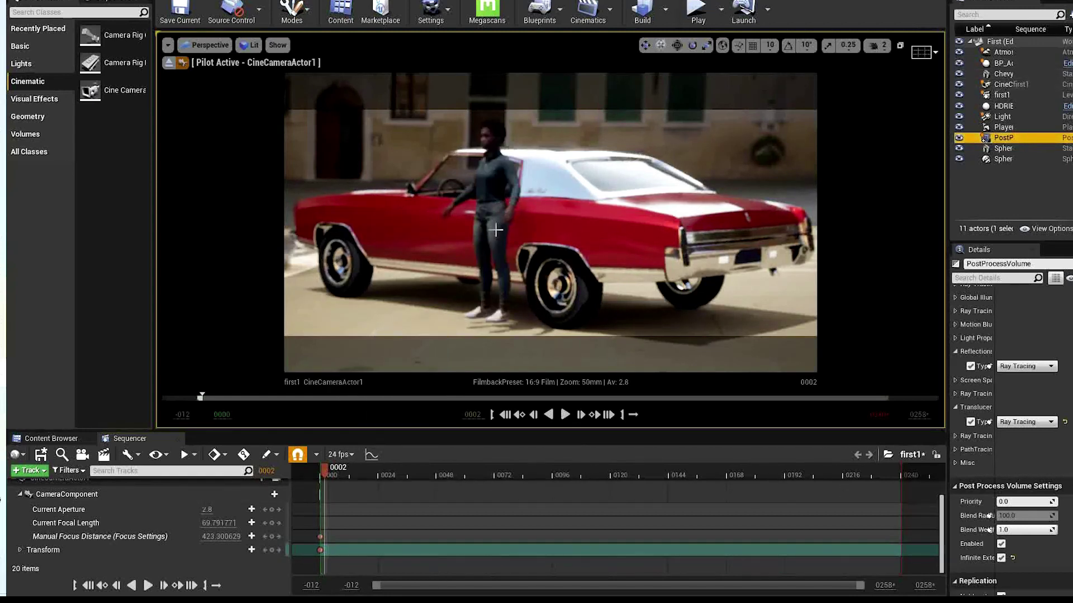
click(502, 254)
drag(514, 317, 607, 284)
key(e)
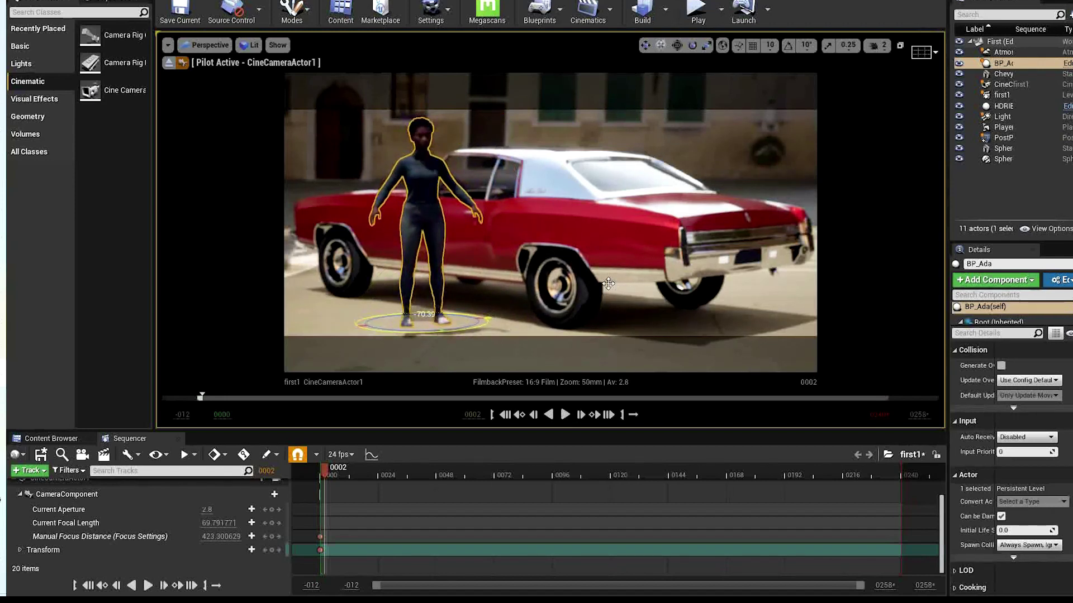
Move BP_Ada to the far side of the car behind the hood and check the placement up close
key(w)
drag(428, 335, 443, 285)
right_drag(457, 223, 456, 223)
right_drag(410, 141, 427, 197)
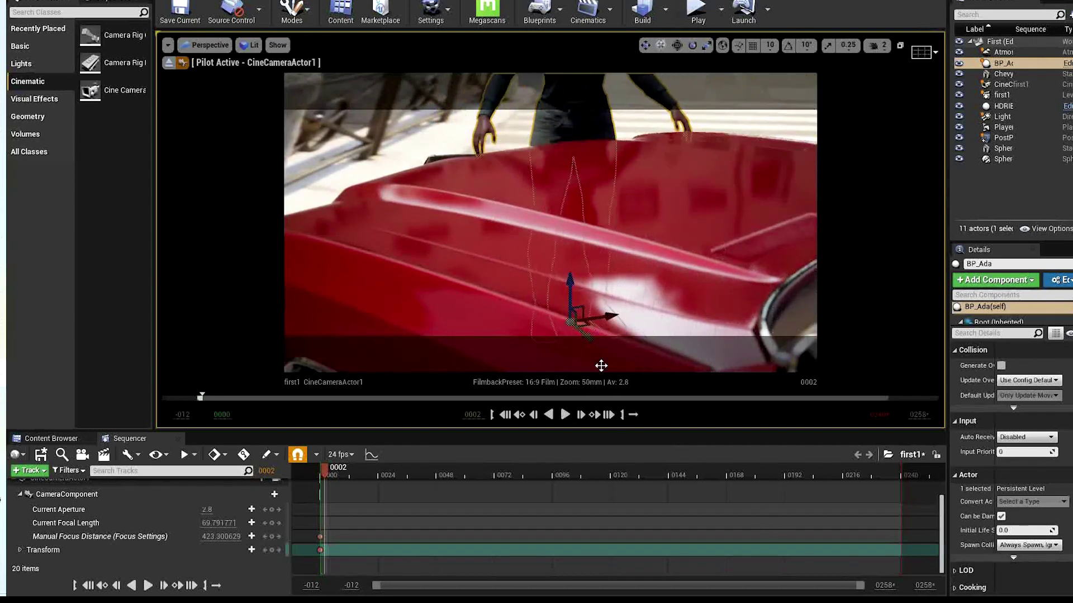
mouse_move(661, 295)
right_down()
mouse_move(662, 243)
mouse_move(661, 295)
right_up()
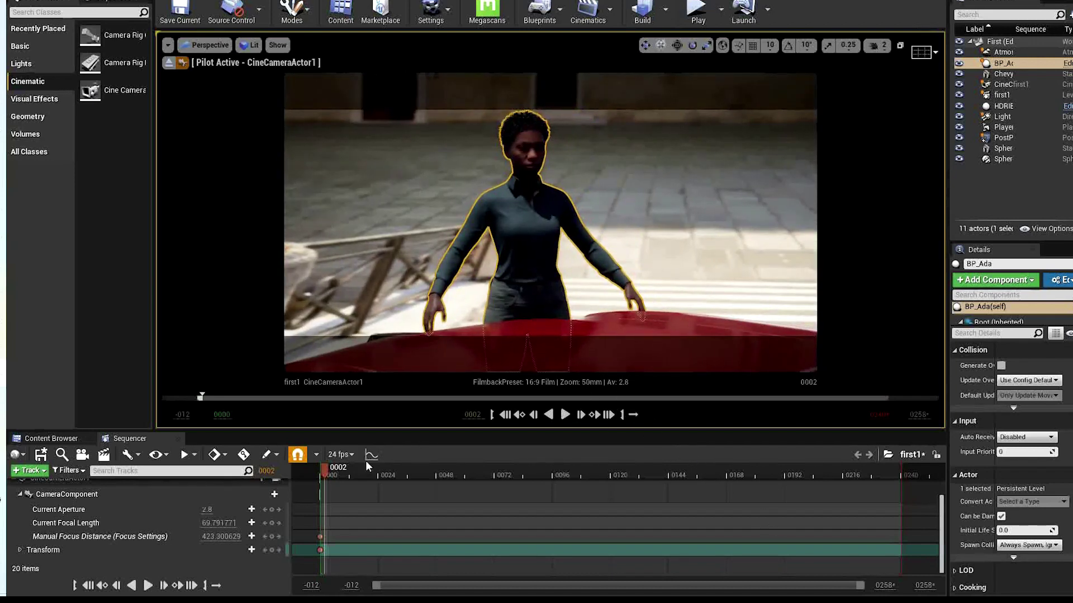
At frame 240, bring the camera to a frontal close-up of BP_Ada's face and key its Transform and Manual Focus Distance
click(327, 471)
drag(326, 471, 904, 527)
key(w)
right_drag(464, 195, 443, 183)
key(a)
key(w)
key(w)
key(w)
key(w)
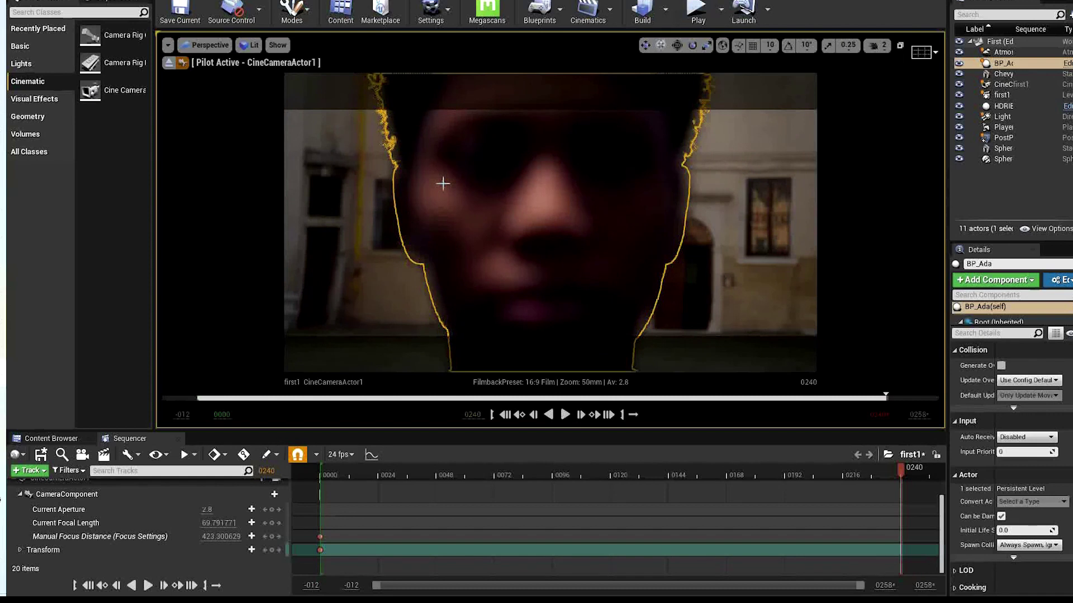
key(s)
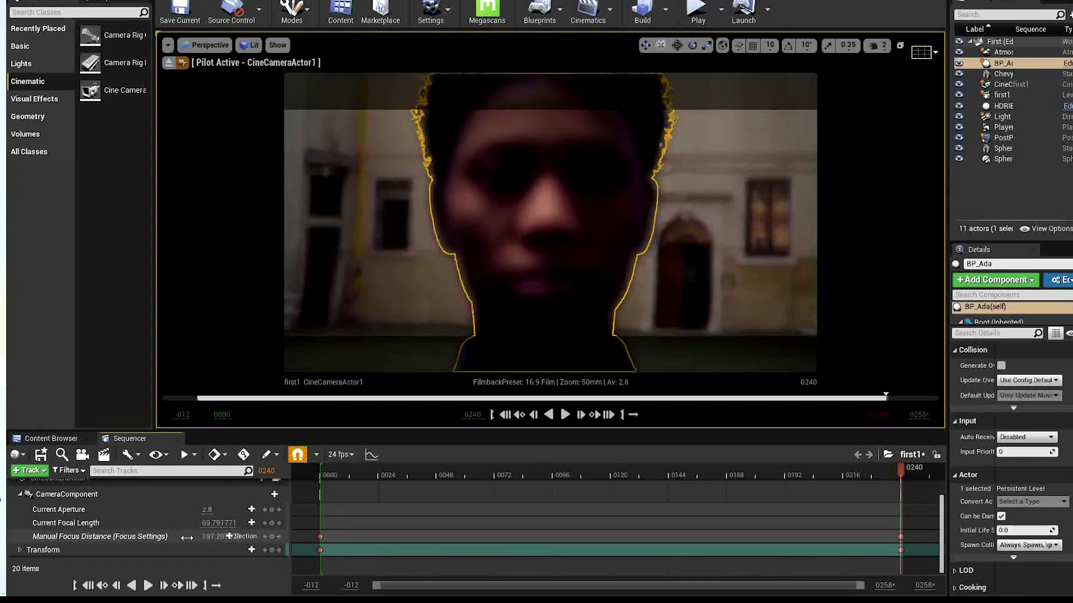
Set the Manual Focus Distance at frame 240 to about 69.2 to focus on the face, and return to the sequence's start
drag(175, 537, 157, 538)
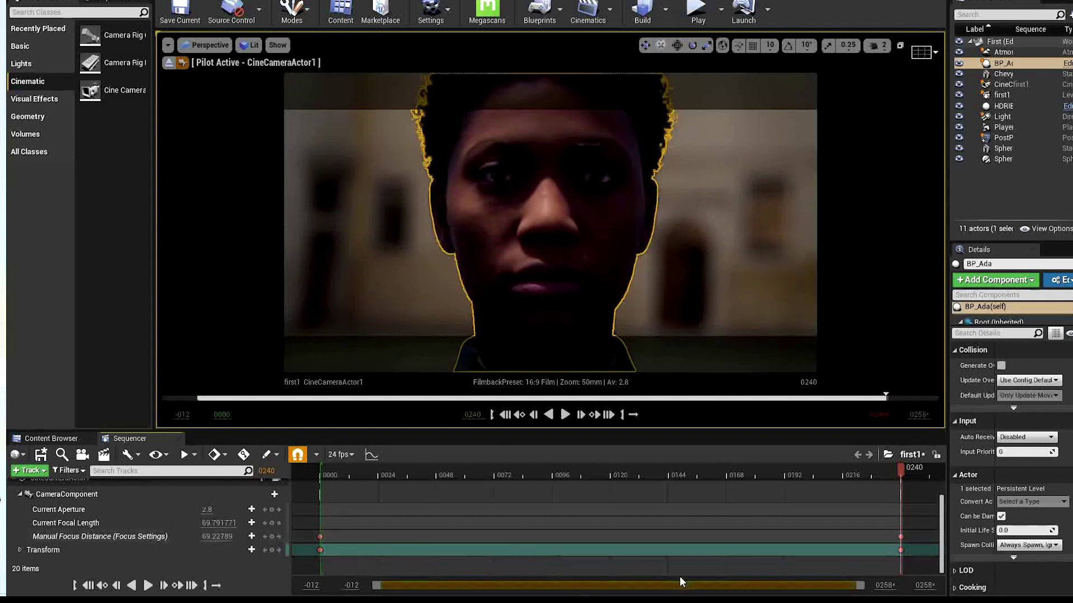
drag(472, 473, 316, 485)
drag(323, 488, 319, 488)
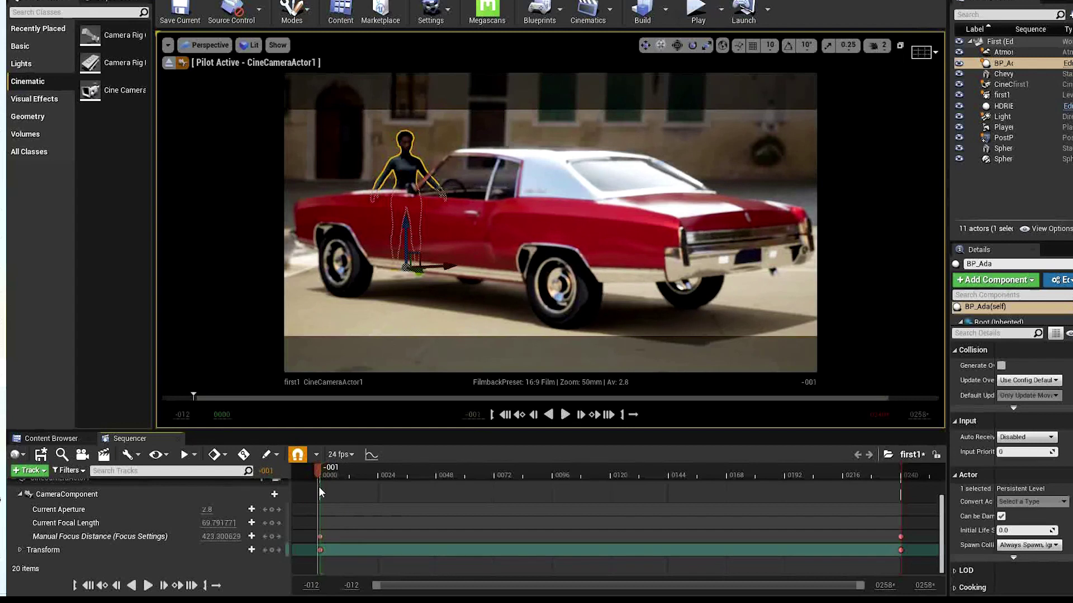
Set the interpolation of the first Manual Focus Distance key to Cubic (Break) and play the sequence
right_click(319, 537)
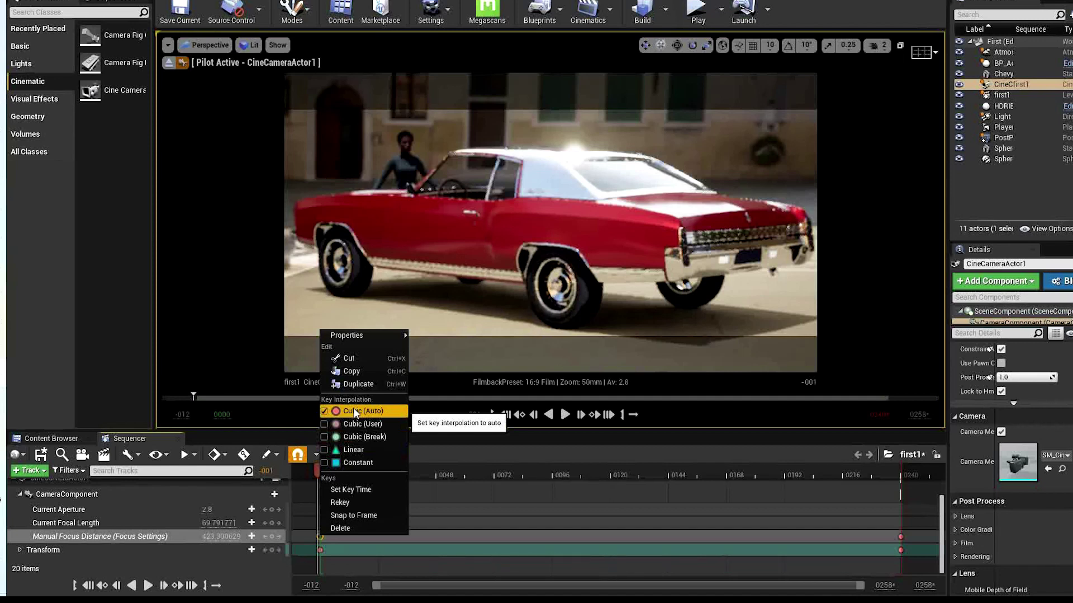
click(338, 440)
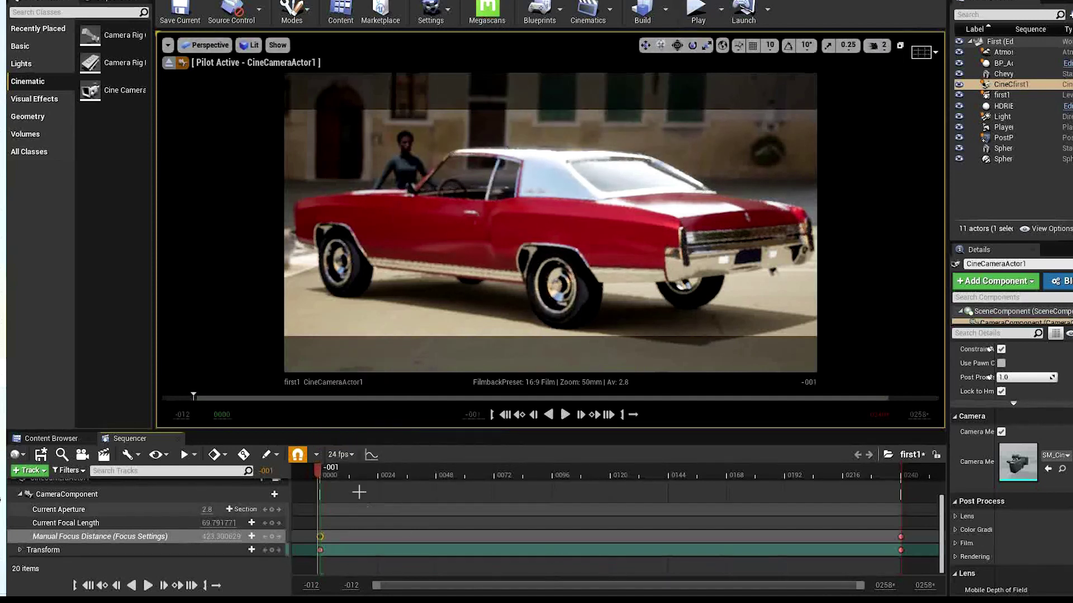
key(space)
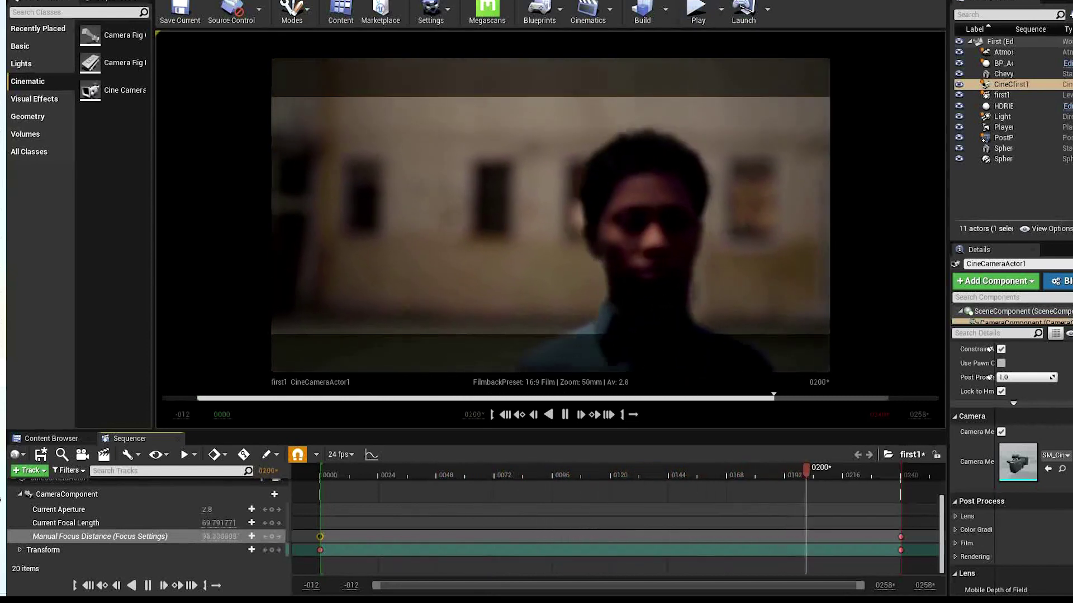
Reframe the camera on the car at frame 82 and key its Transform there
drag(637, 475, 518, 534)
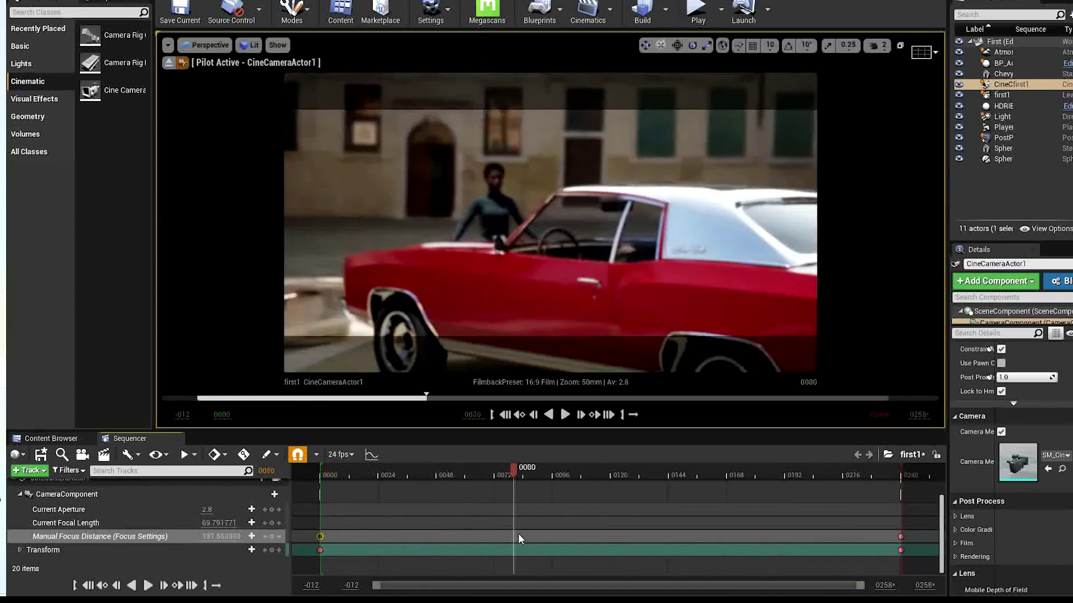
right_drag(600, 290, 600, 291)
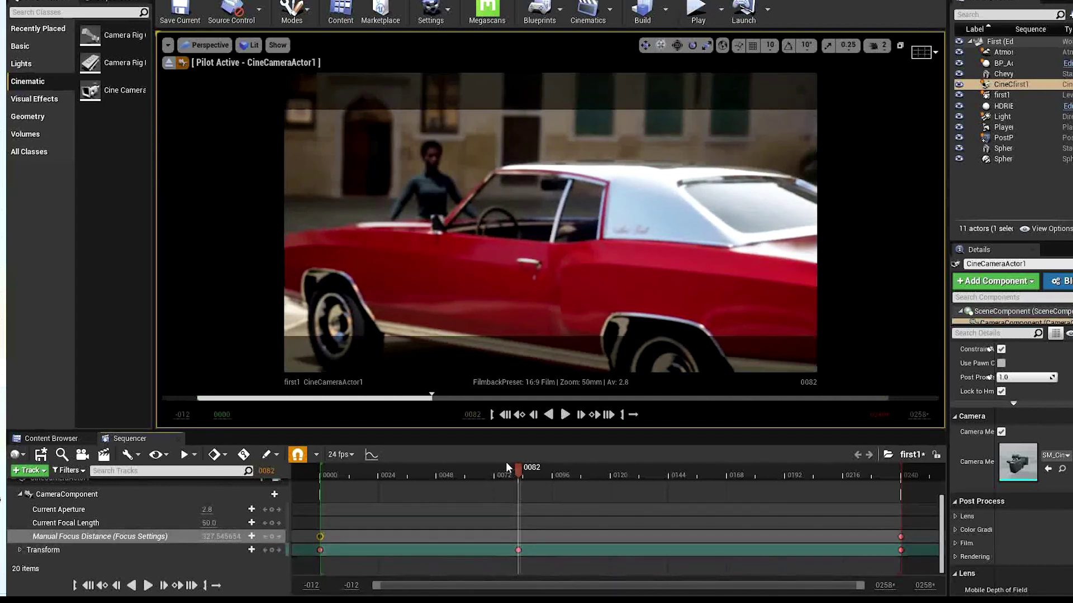
At frame 147, key the camera's Transform, key a Manual Focus Distance of about 279.7 on the character, and reframe the shot
drag(518, 470, 678, 491)
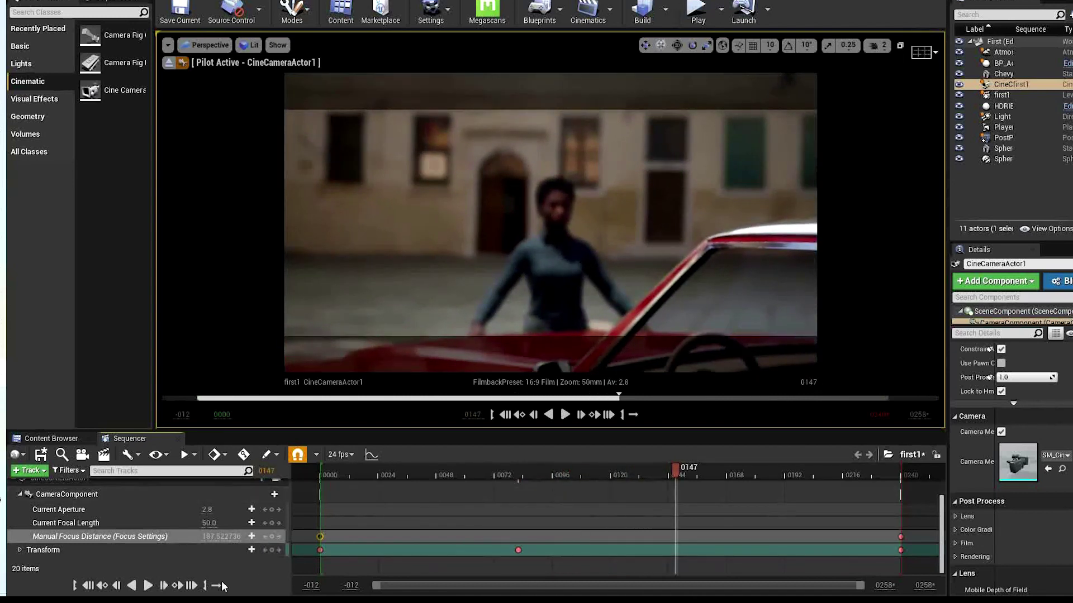
click(271, 551)
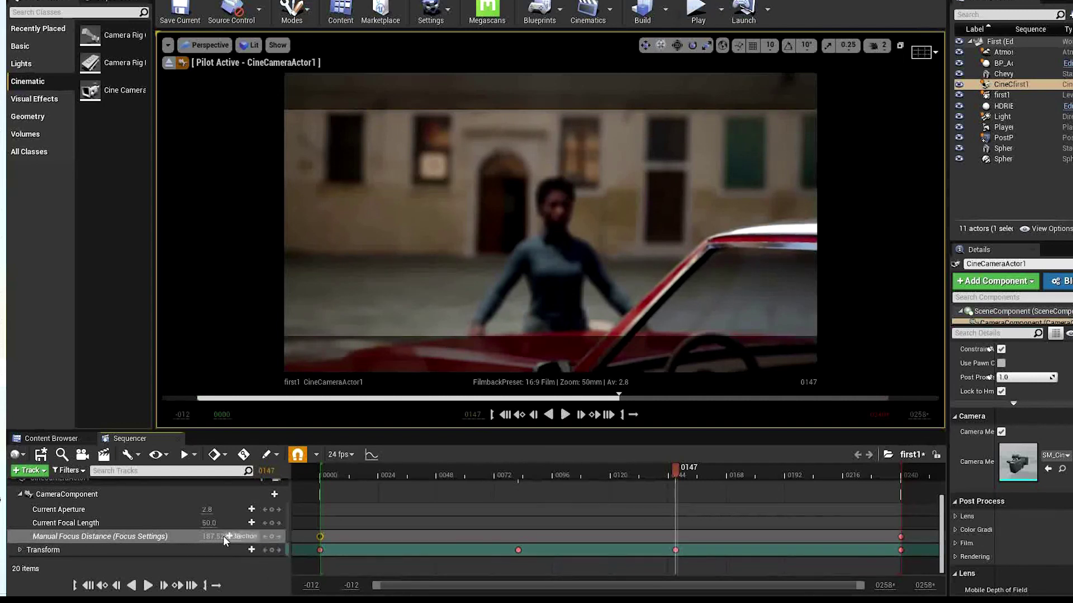
right_drag(609, 330, 613, 337)
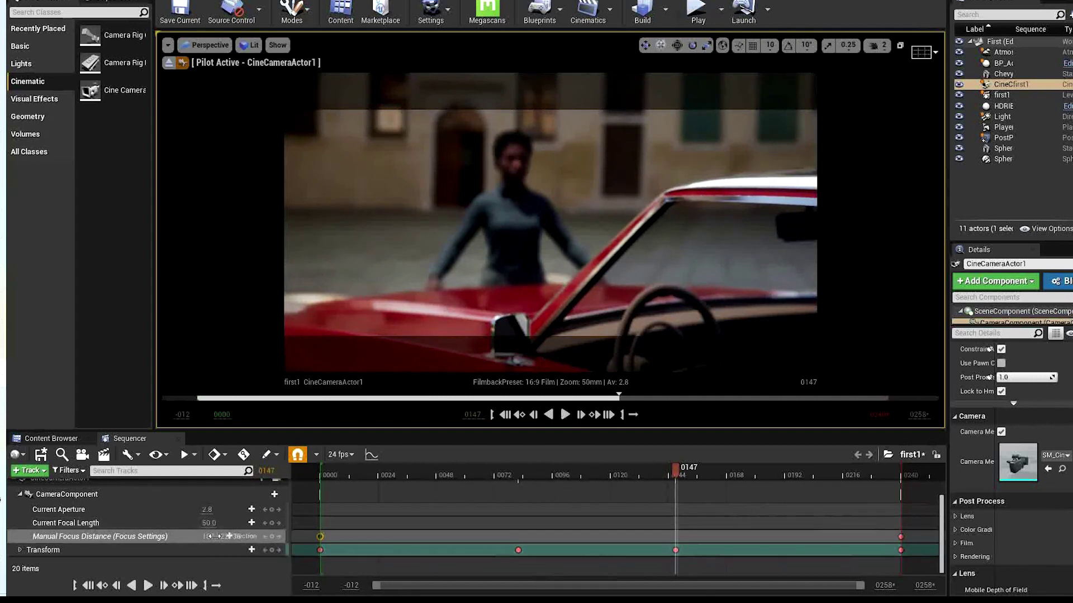
drag(207, 537, 209, 536)
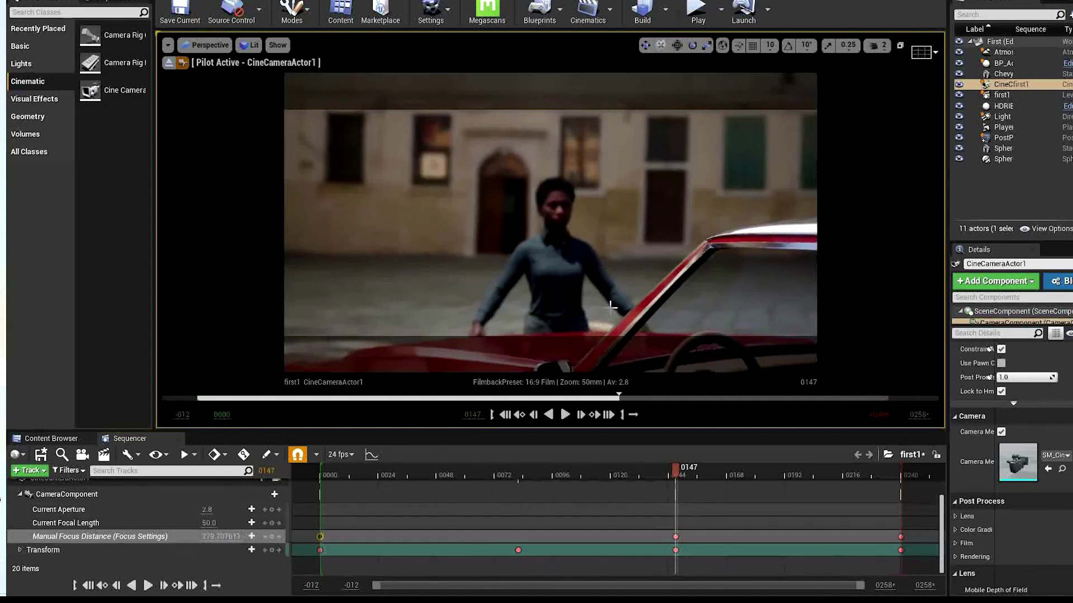
middle_drag(611, 306, 612, 313)
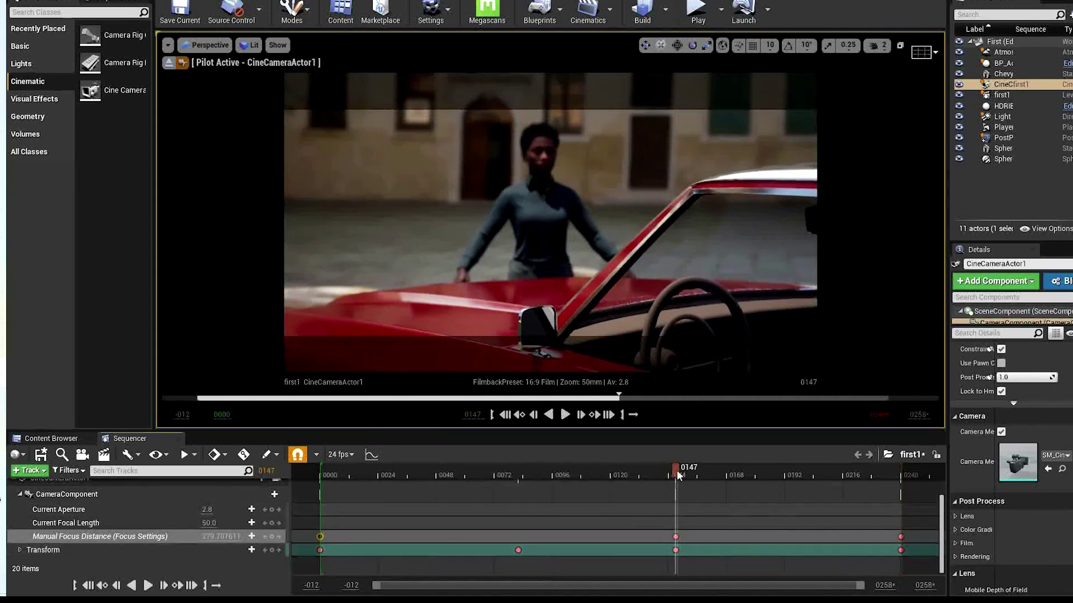
Key a Manual Focus Distance of about 183.4 on the character at frame 192, play the sequence from near its start and save it
drag(678, 475, 786, 489)
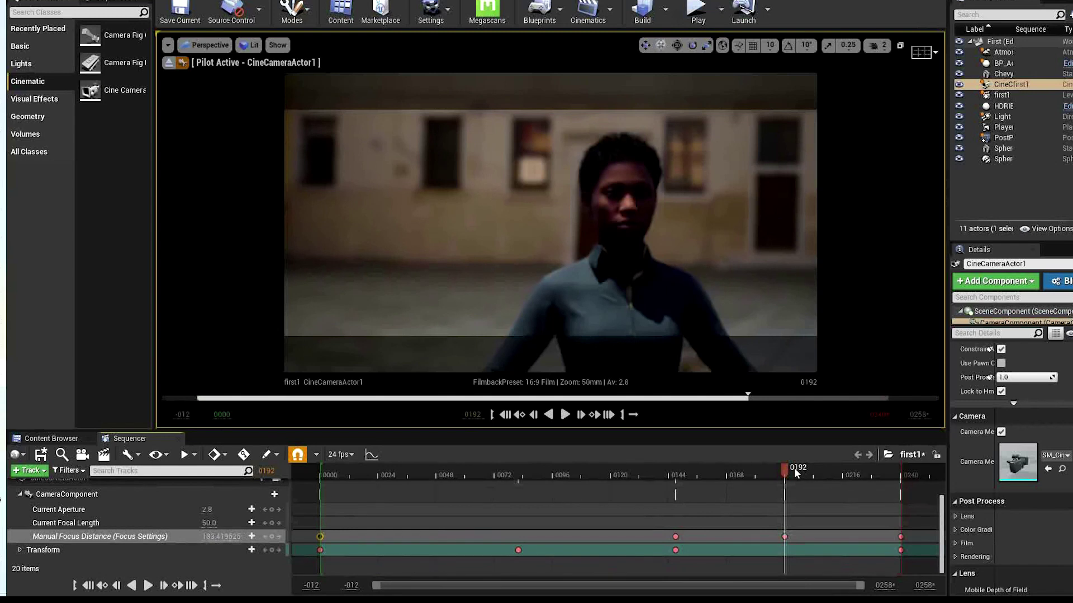
drag(793, 467, 345, 472)
key(space)
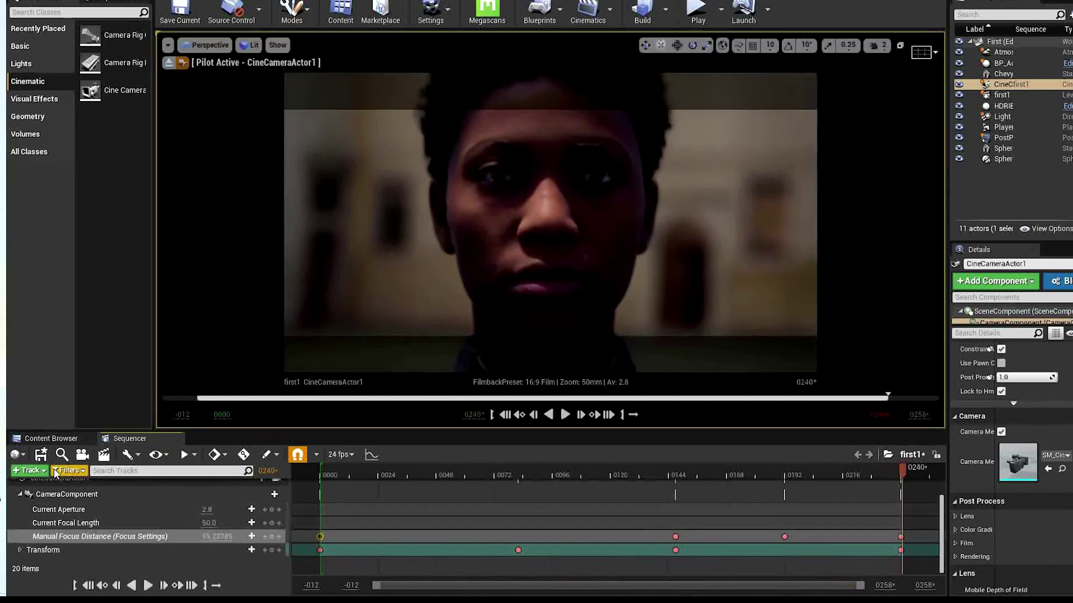
click(38, 455)
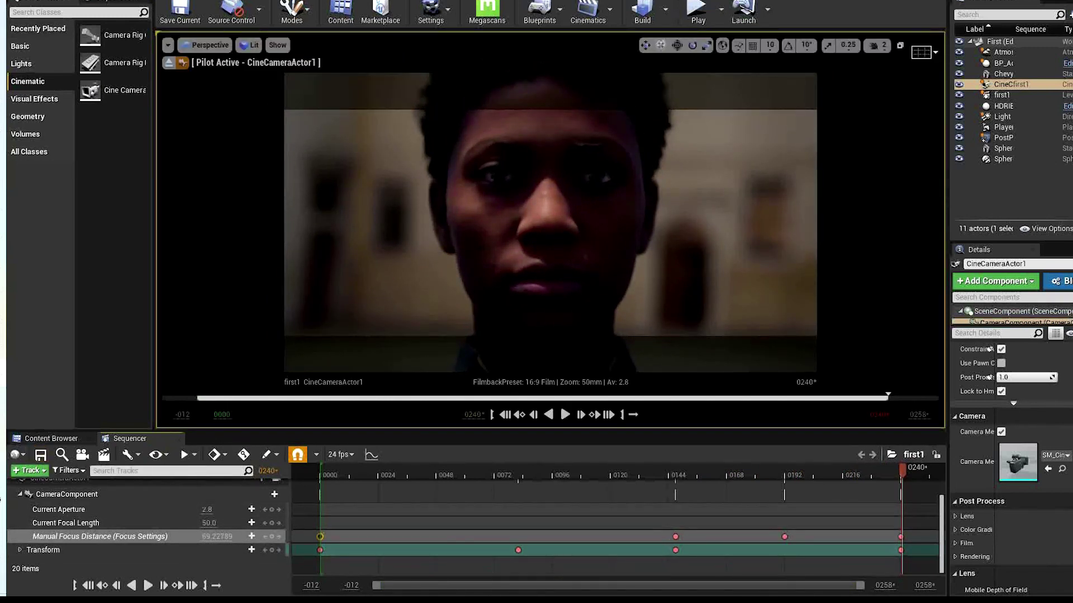
click(16, 2)
click(50, 86)
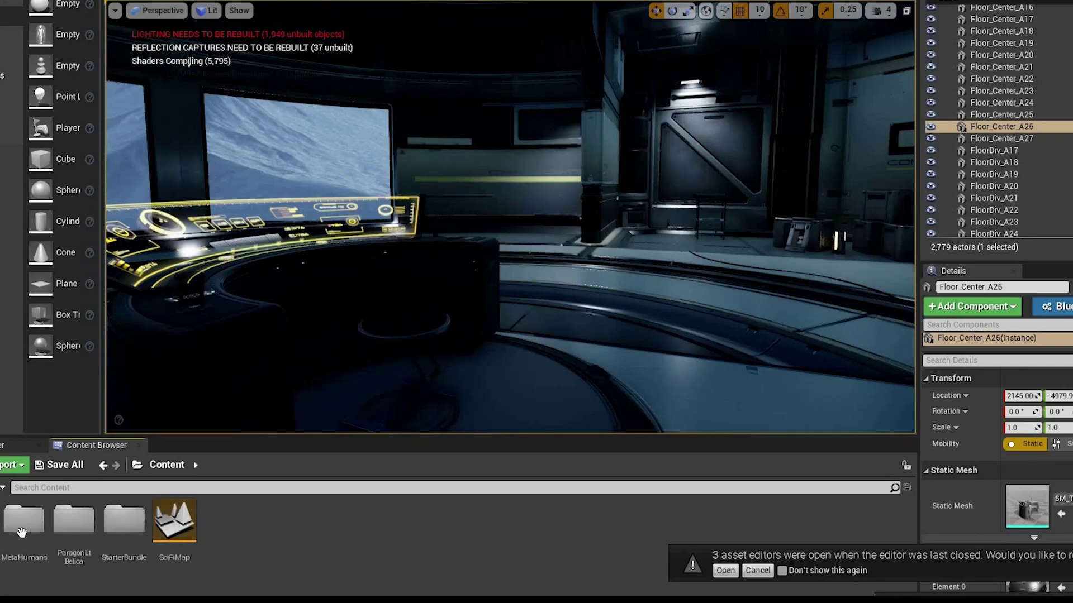
Open the M_Head material in Content/MetaHumans/Common/Face/LookDev/Shared for editing
double_click(21, 532)
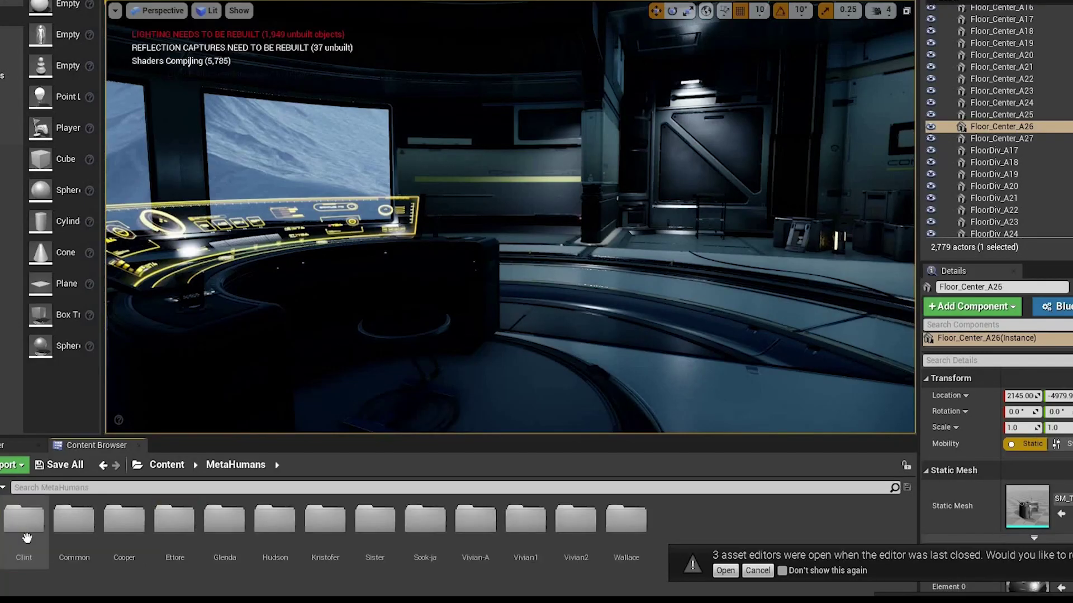
double_click(80, 542)
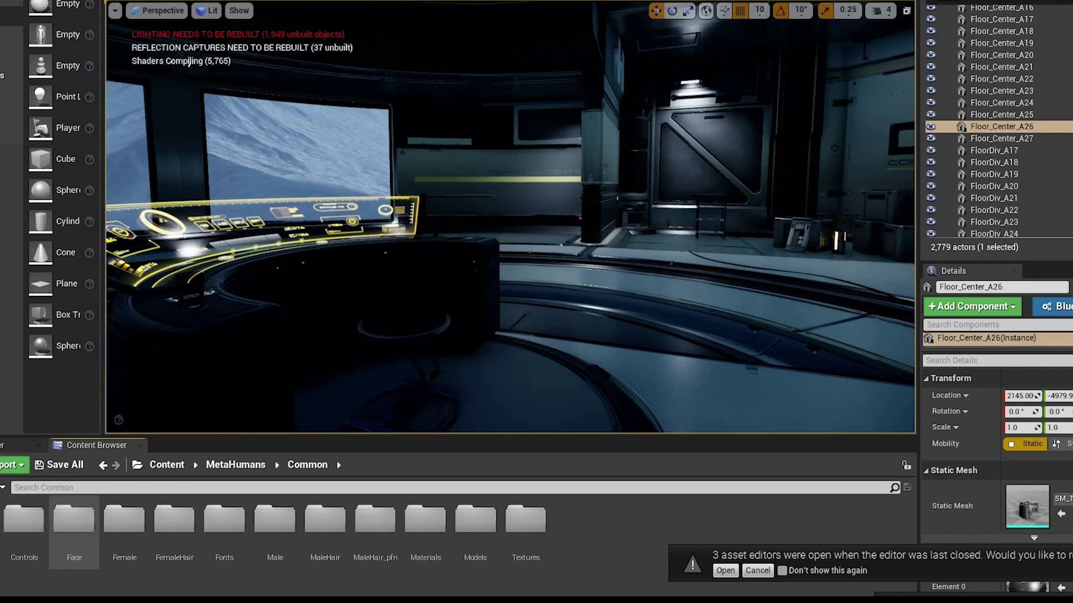
double_click(75, 522)
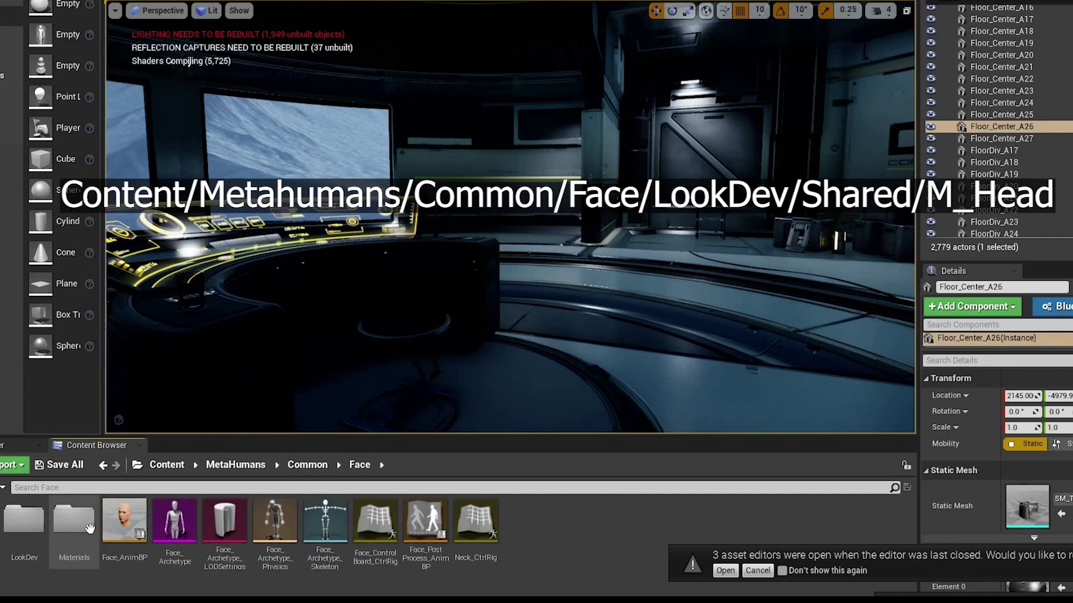
double_click(24, 523)
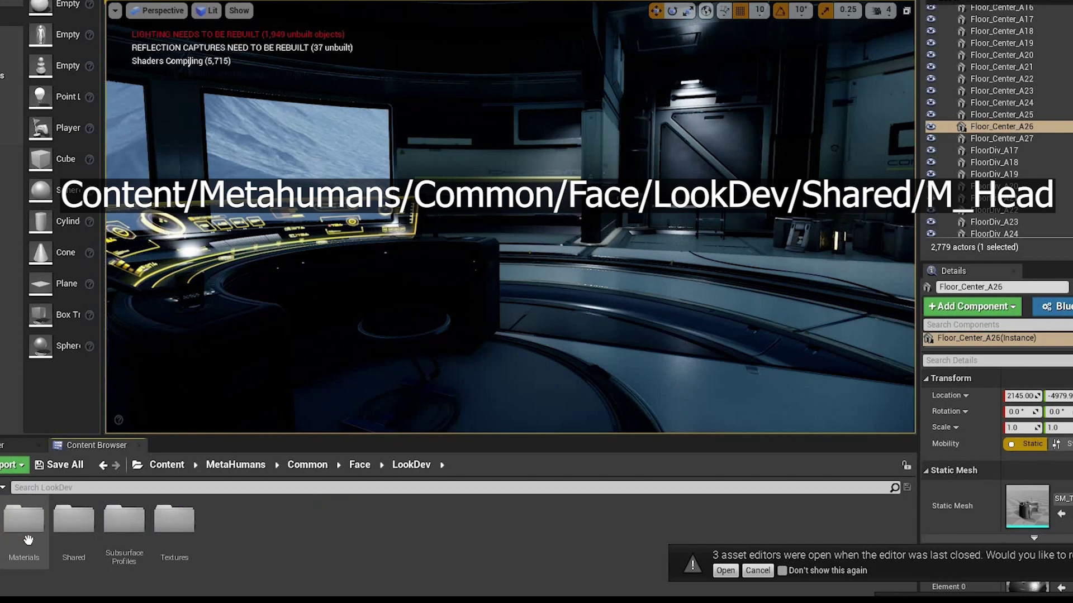
double_click(78, 558)
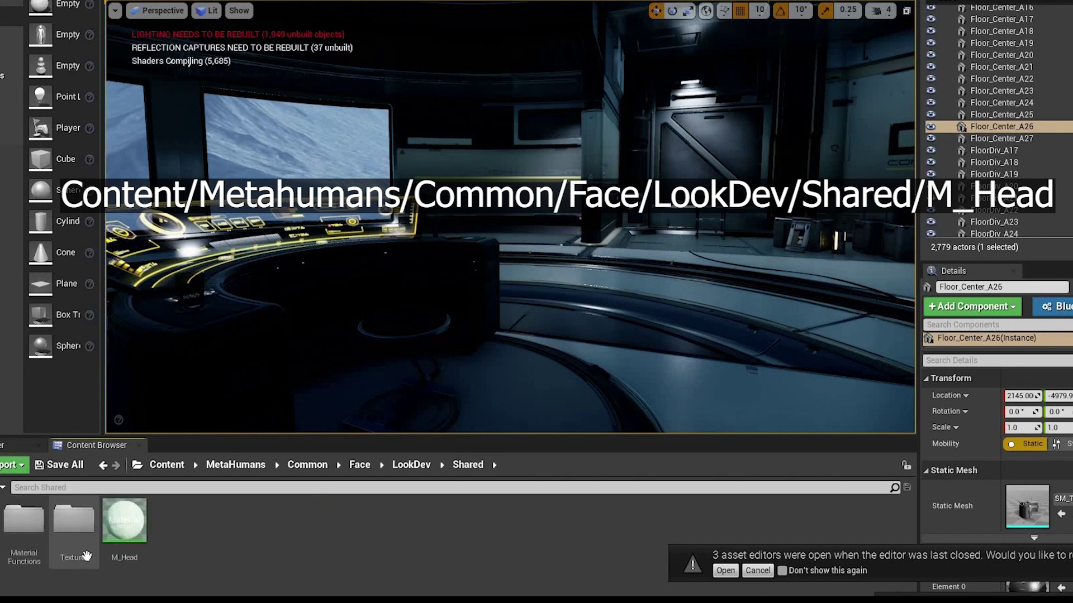
double_click(124, 531)
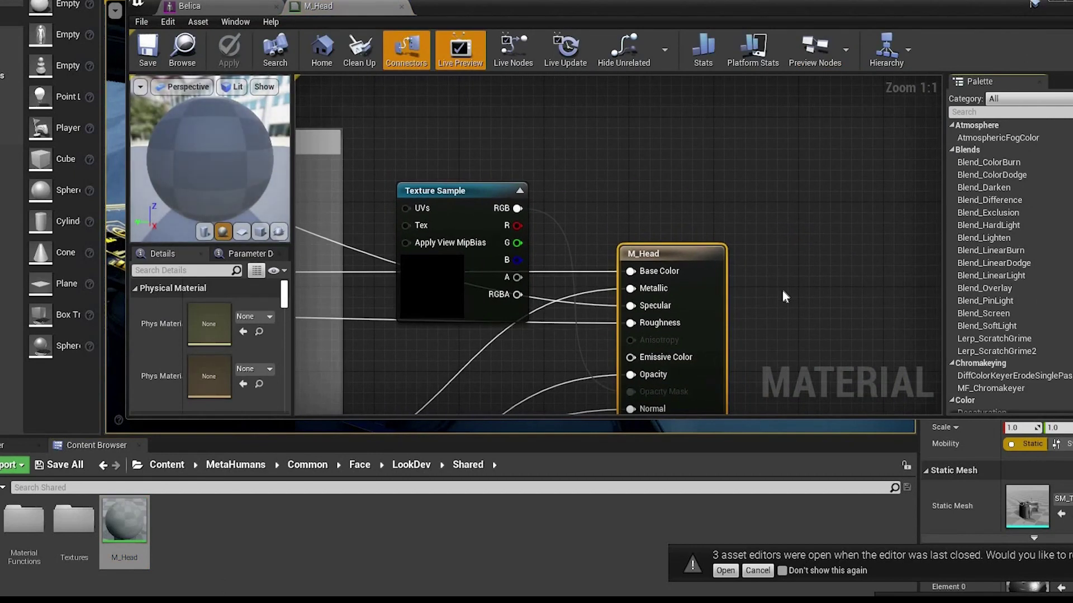
Change the blend mode of the M_Head material to Masked
right_drag(780, 286, 891, 137)
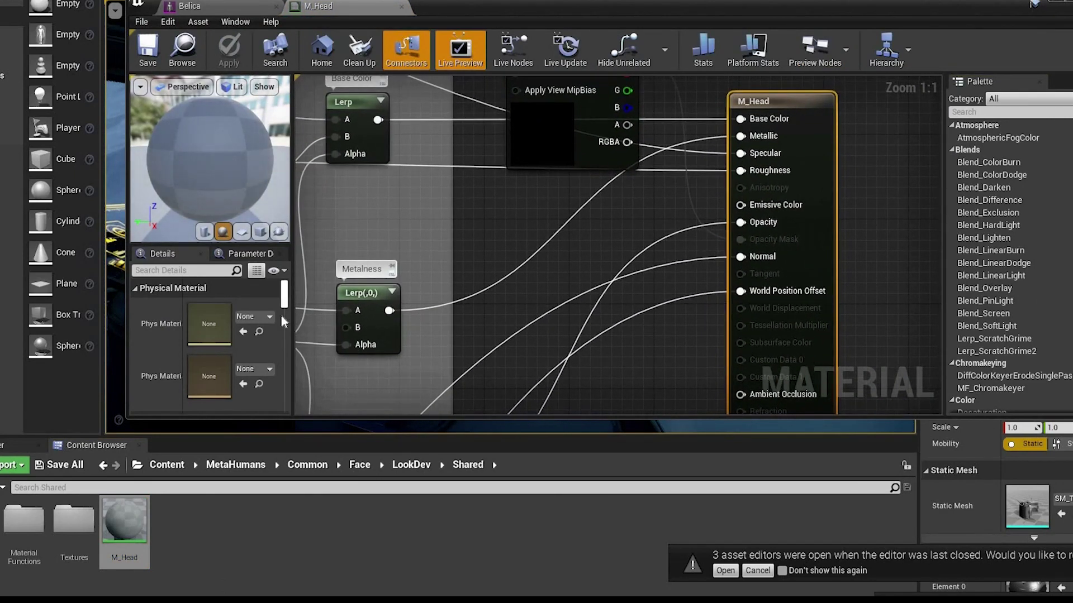
scroll(290, 304, up, 5)
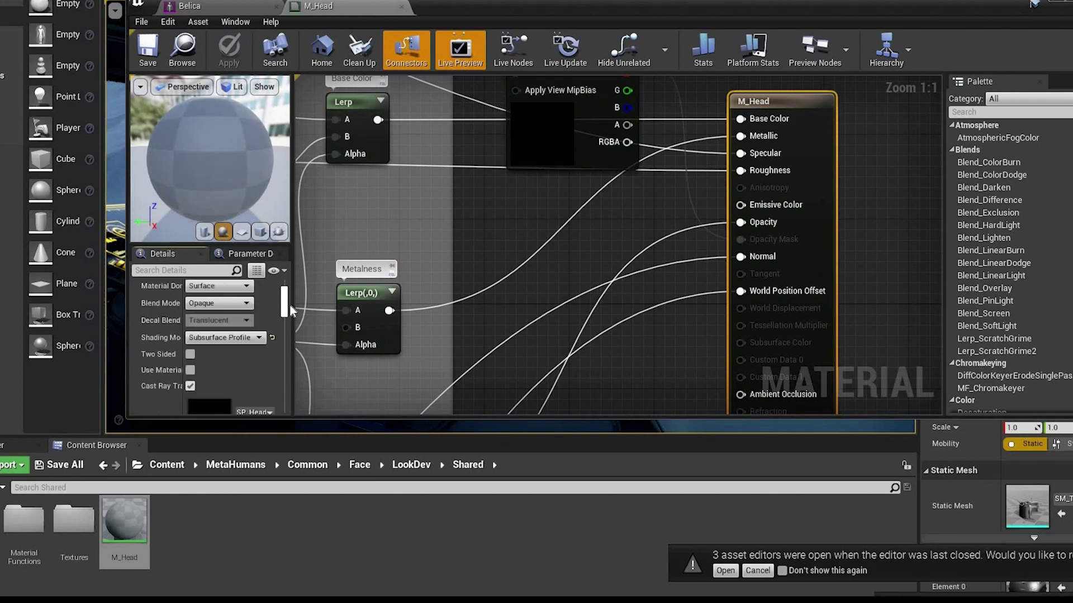
click(236, 329)
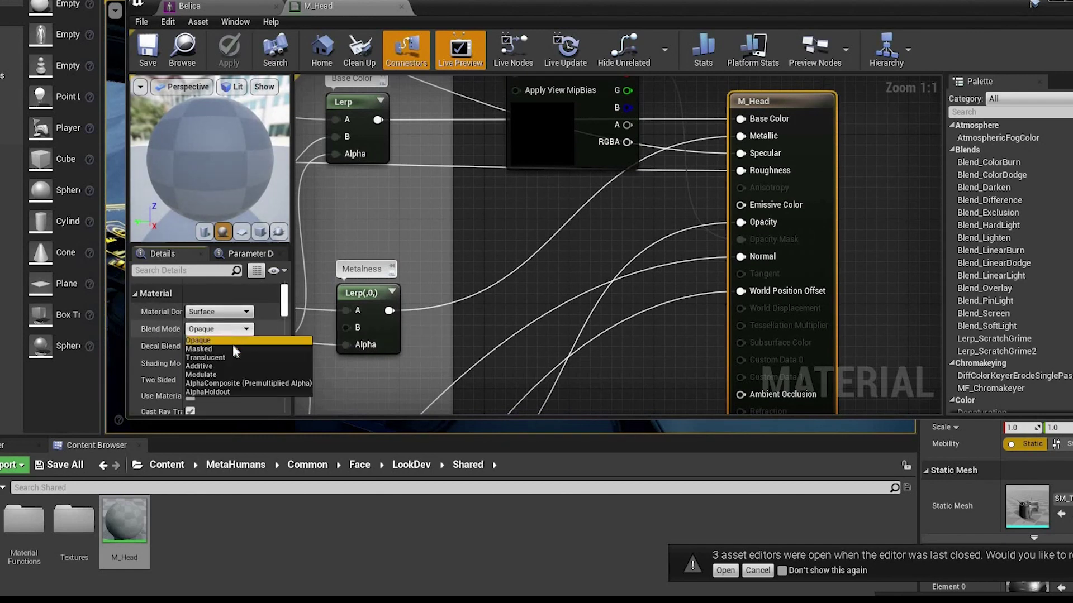
click(232, 348)
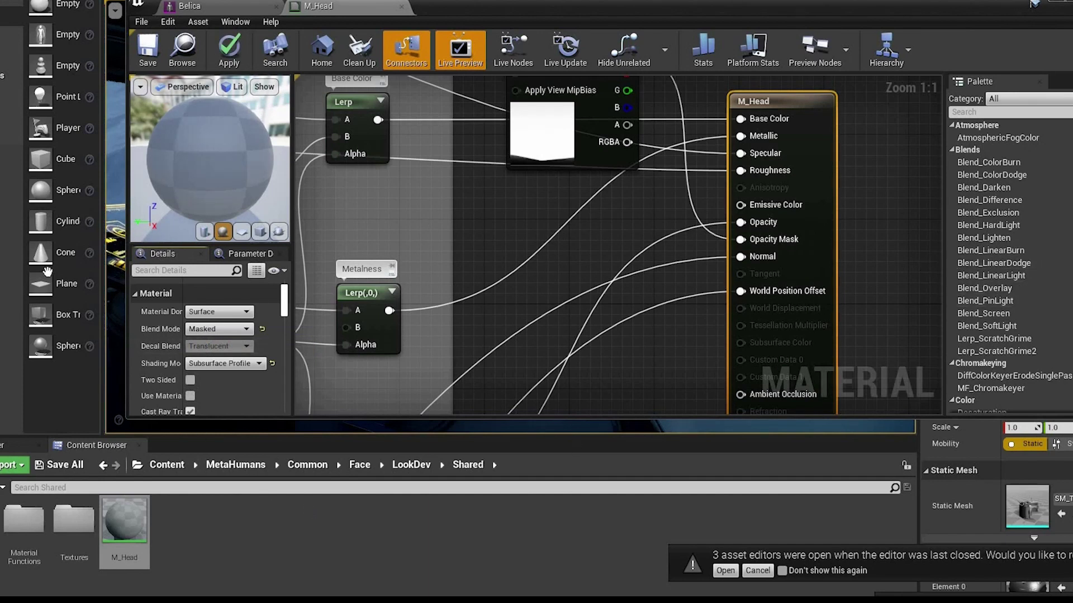
Import the opacitymask PNG from the Filmmaking/Materials folder on drive D into the Shared content folder
key(alt+Tab)
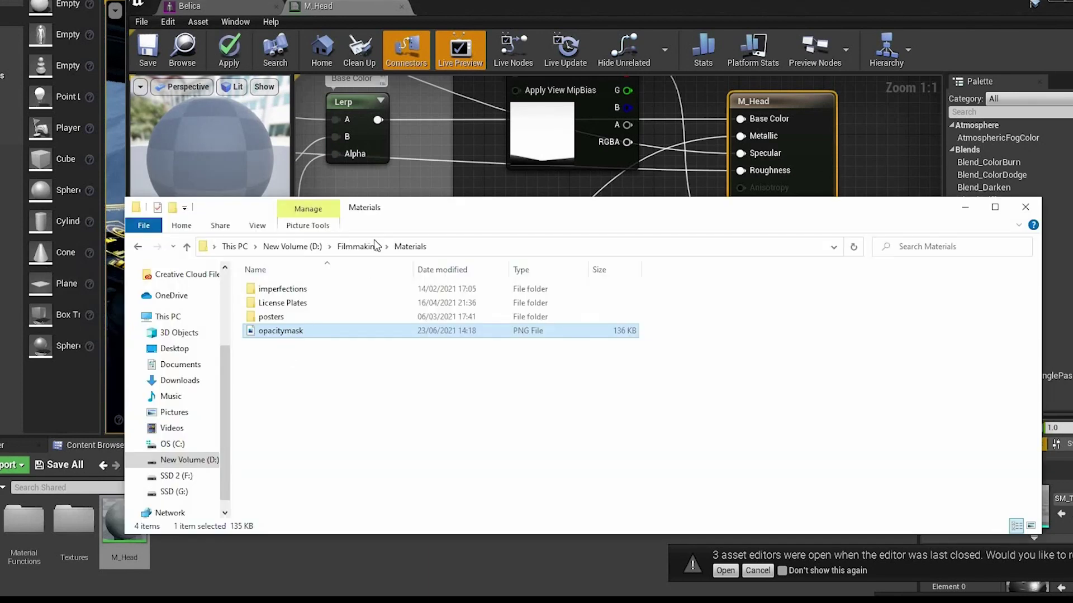
drag(469, 203, 605, 161)
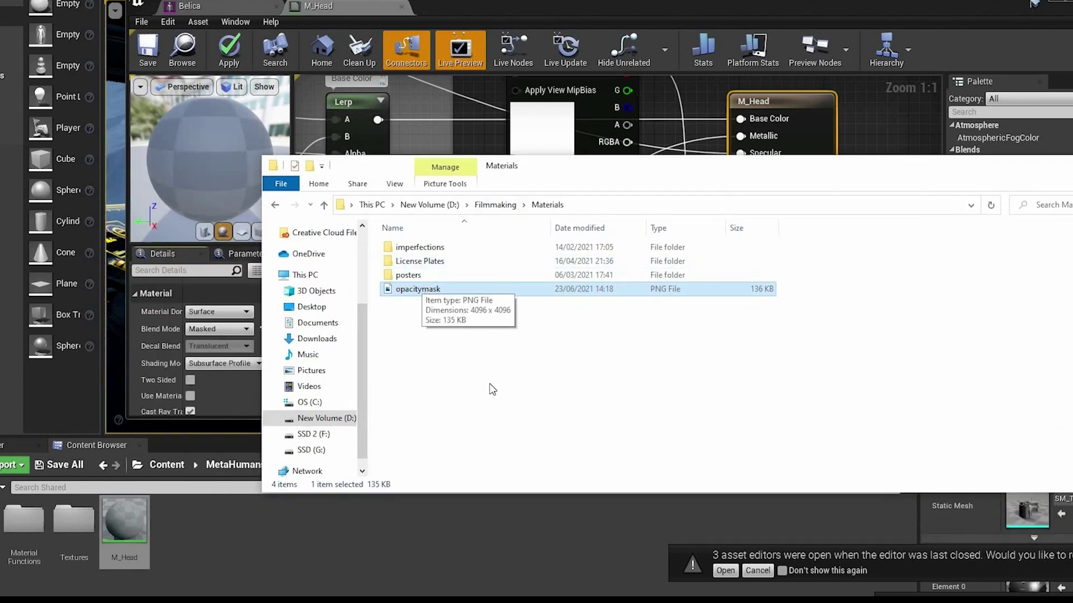
drag(423, 480, 423, 480)
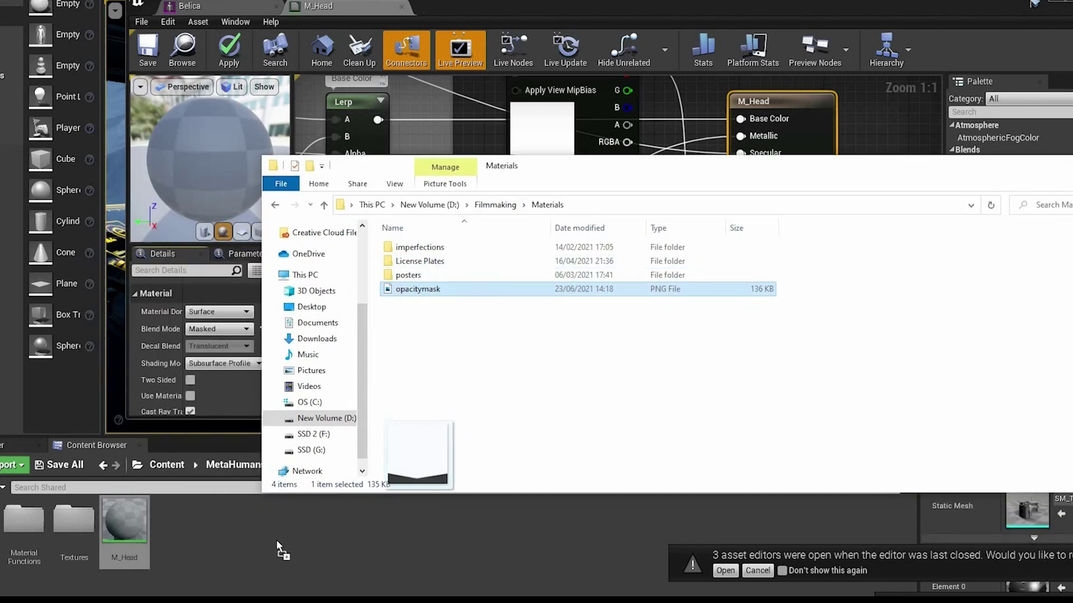
drag(276, 539, 276, 539)
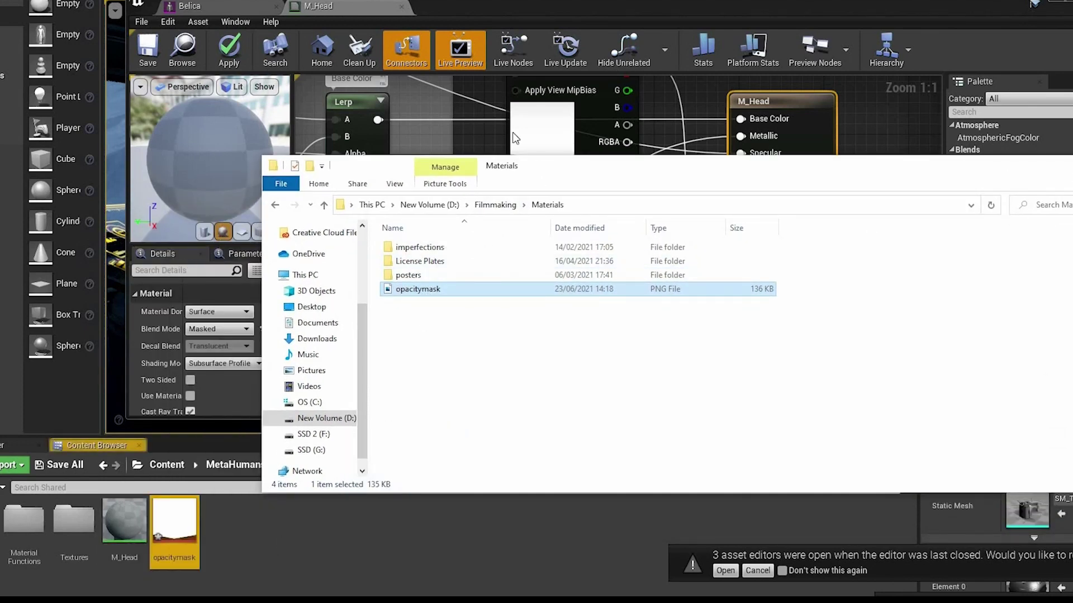
Add the opacitymask texture to the M_Head graph, connect its RGB output to Opacity Mask and save the material
click(171, 535)
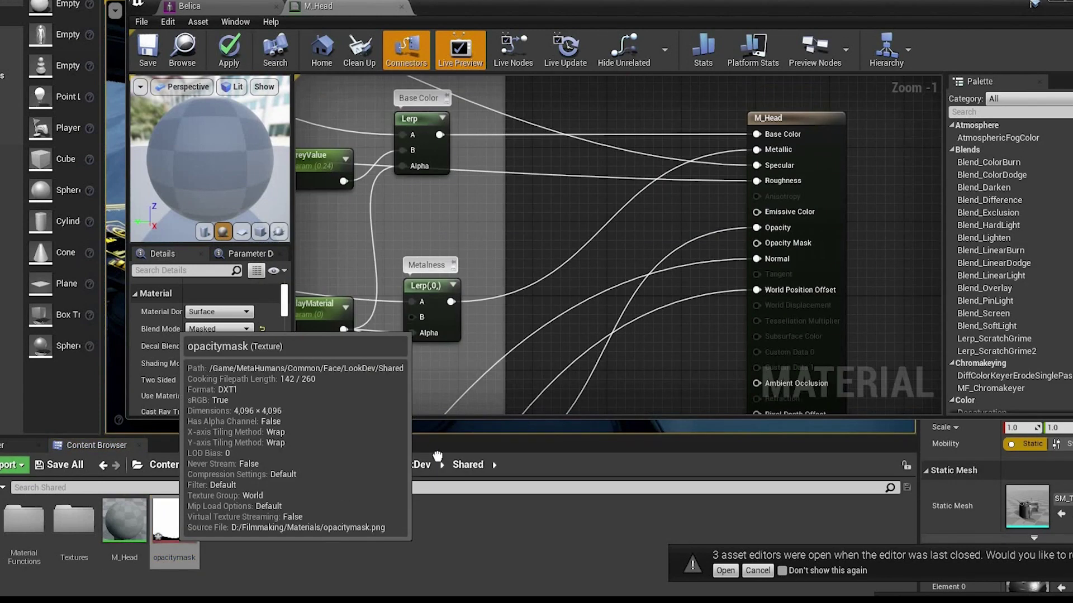
drag(438, 457, 528, 213)
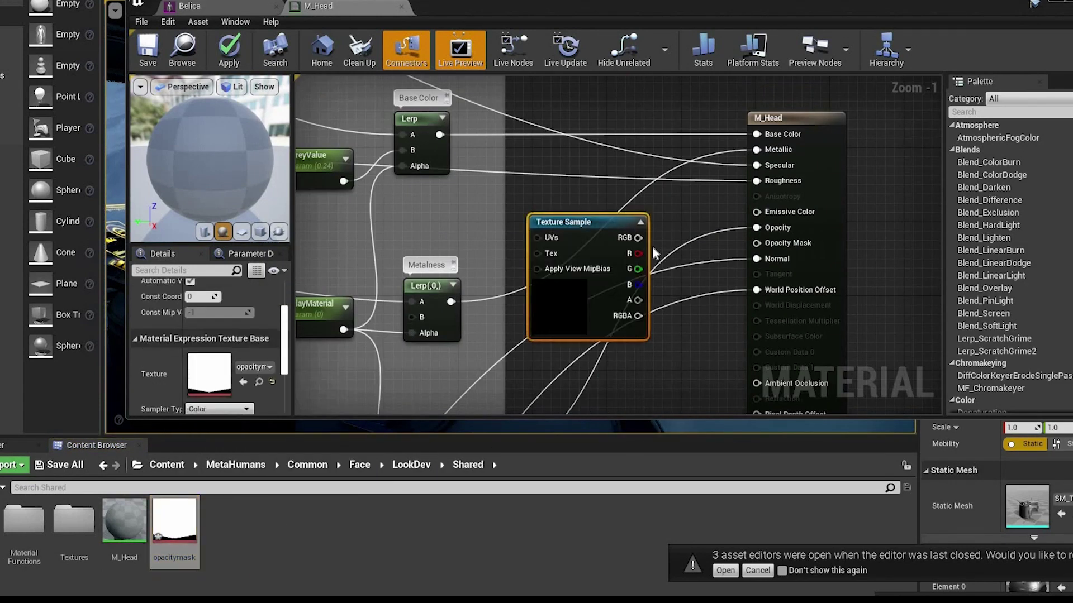
drag(637, 238, 757, 243)
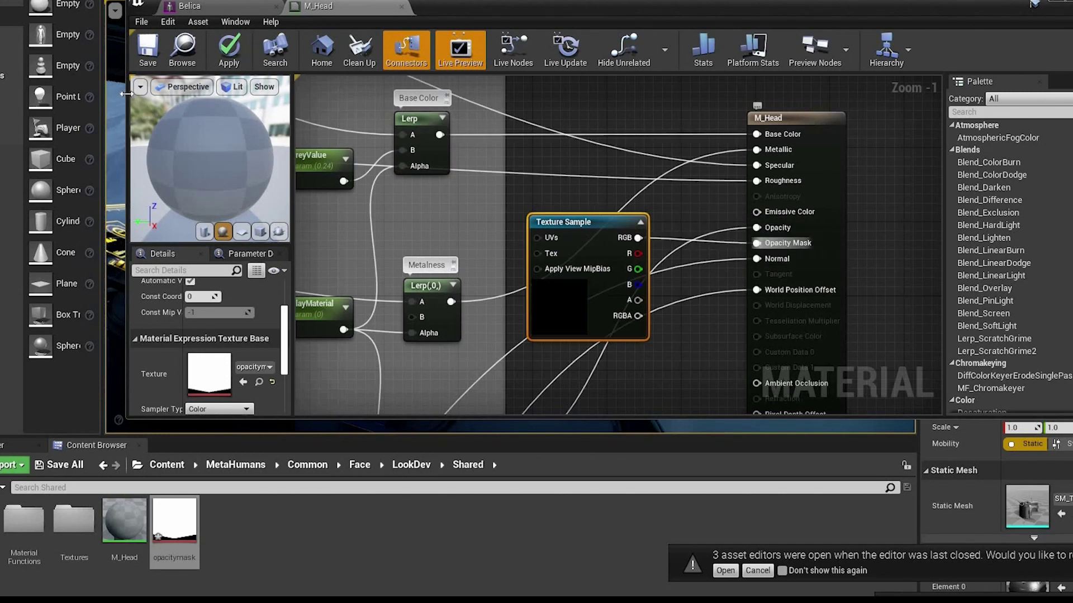
click(152, 57)
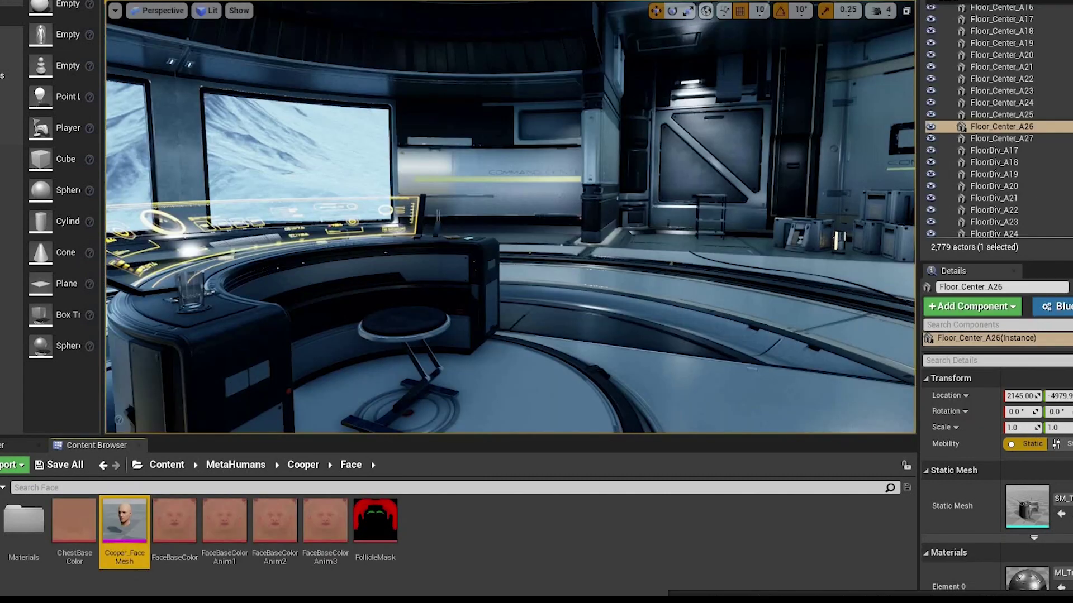
Open Cooper_FaceMesh and examine the head and neck up close from an angle
double_click(125, 525)
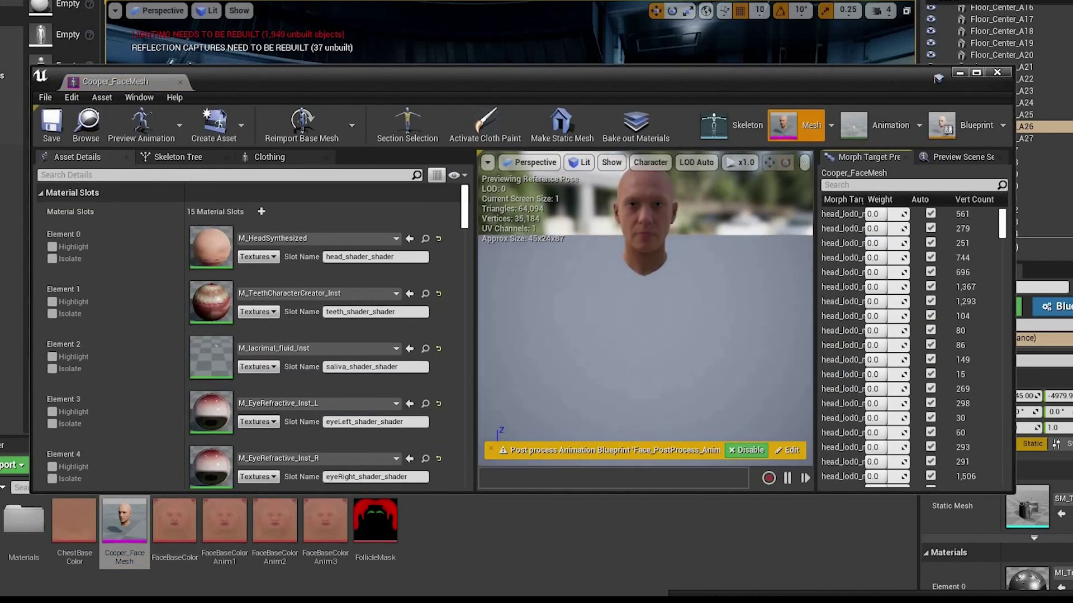
right_drag(646, 335, 883, 319)
right_drag(730, 297, 713, 268)
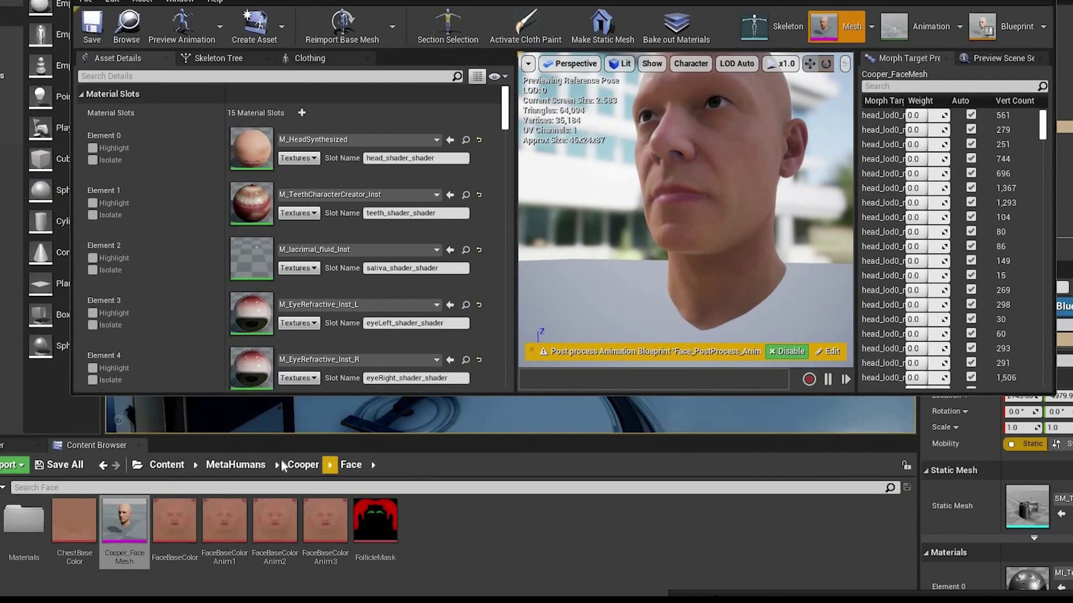
Open Vivian_FaceMesh from MetaHumans/Vivian-A/Face and examine the head and neck from an angle
click(250, 460)
double_click(472, 545)
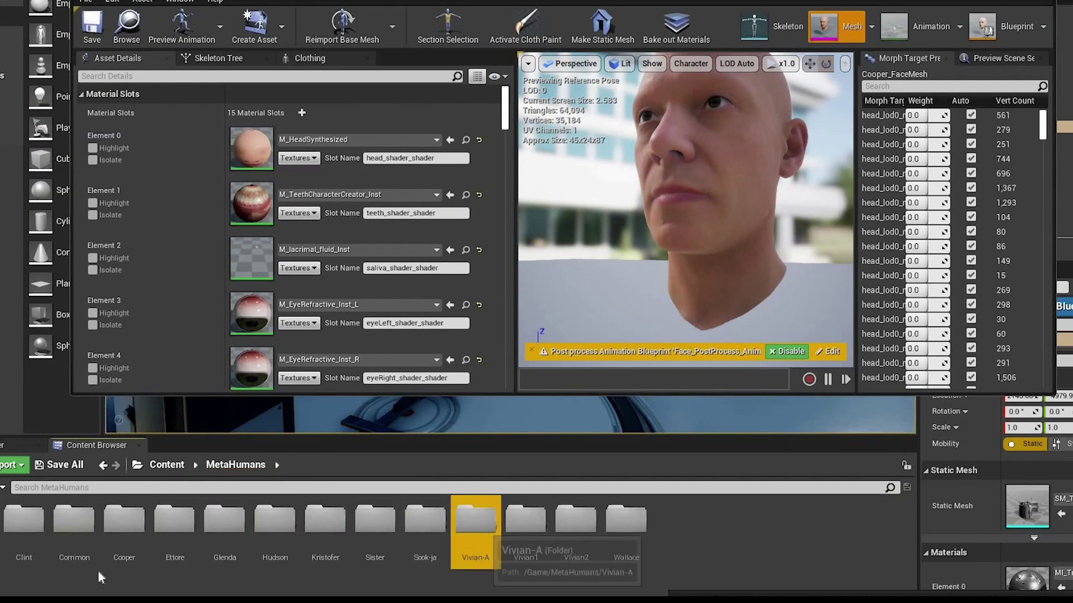
double_click(31, 536)
click(375, 519)
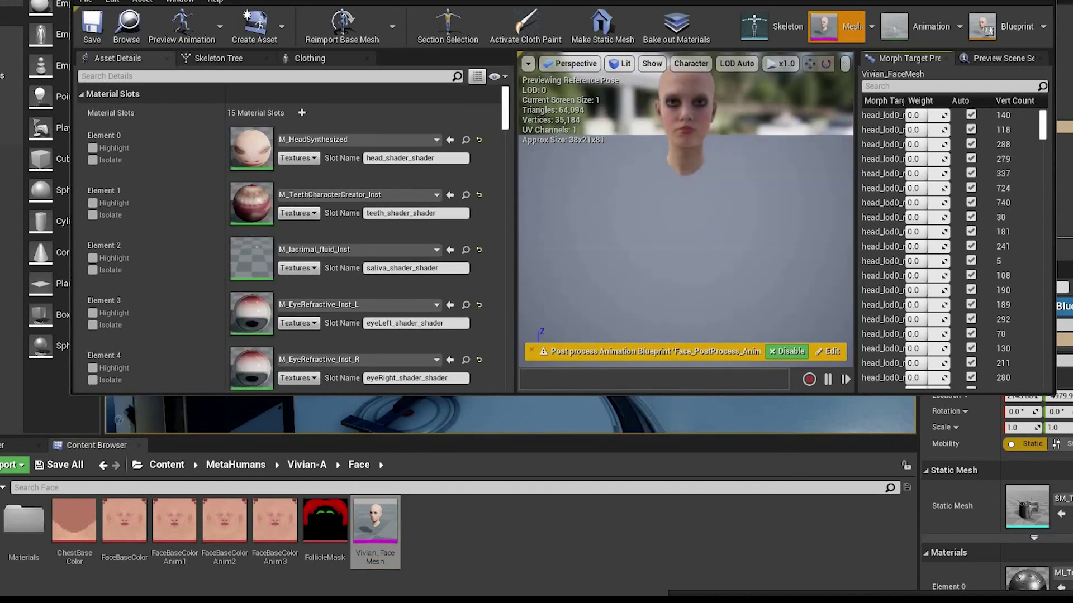
alt+drag(626, 224, 841, 195)
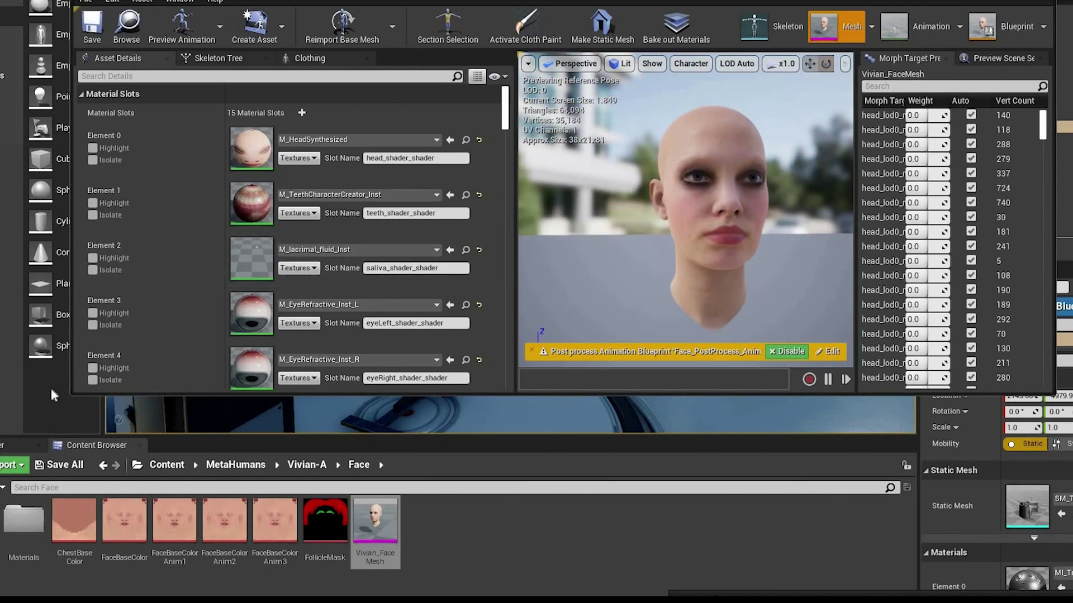
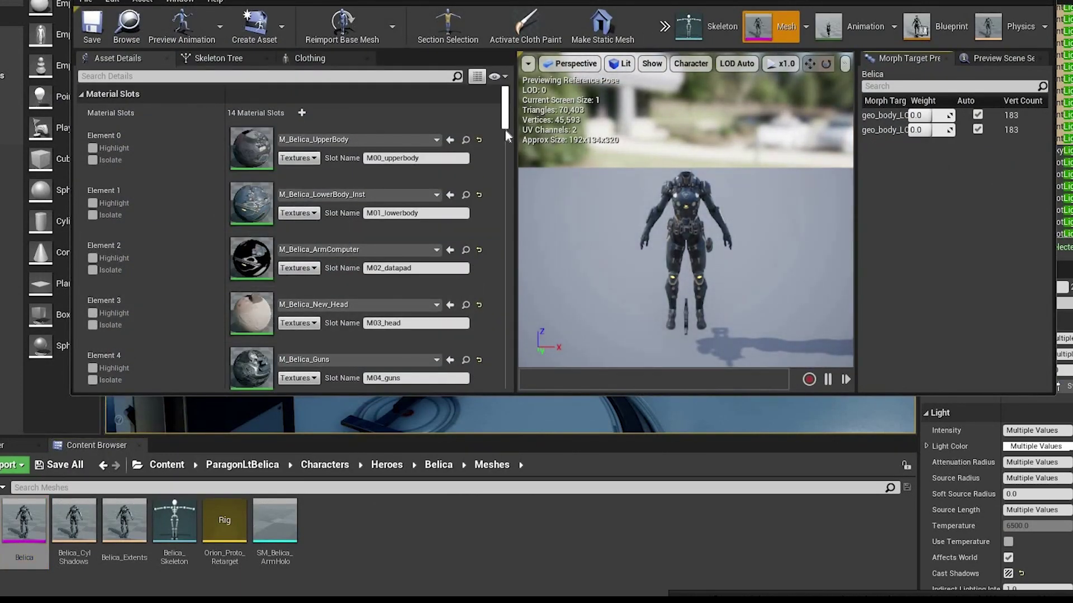
Examine the LOD 0 sections of the Belica mesh to see which are disabled, and close the mesh
drag(505, 130, 505, 172)
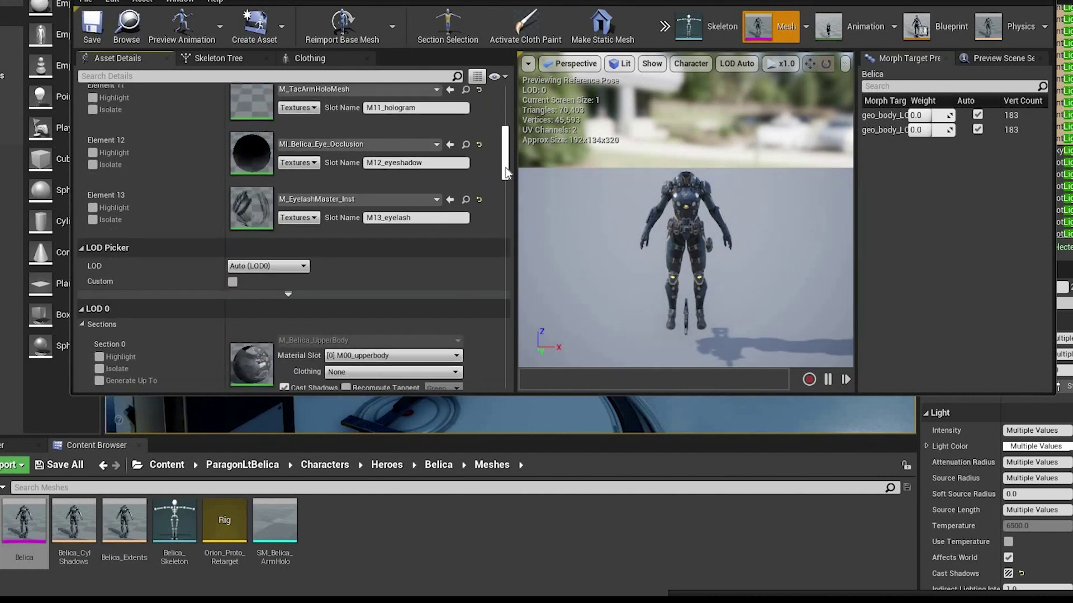
scroll(431, 198, down, 7)
scroll(158, 232, down, 3)
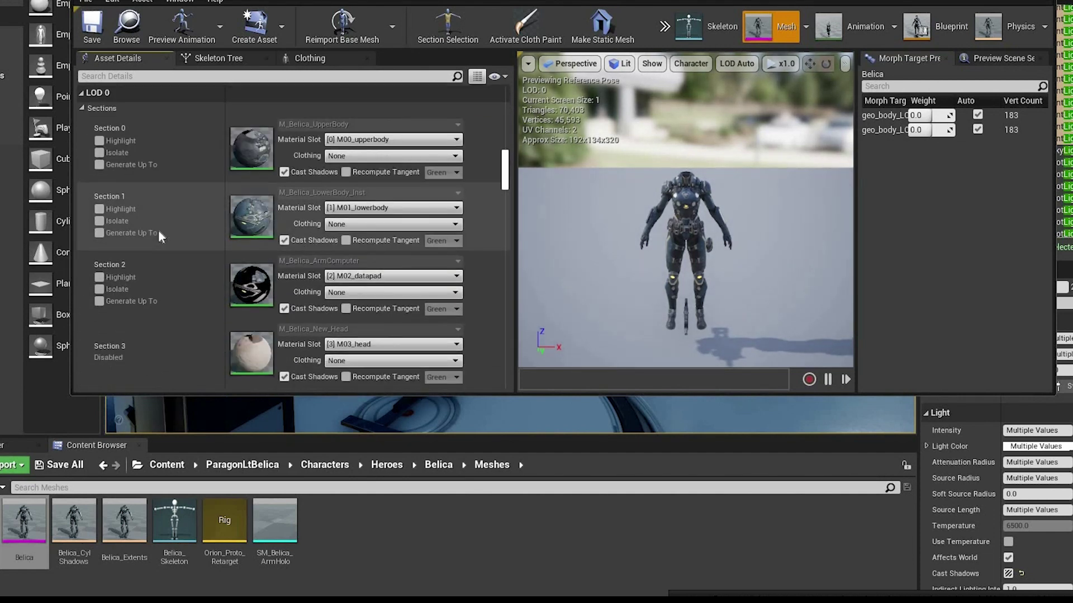
scroll(158, 230, down, 3)
right_click(158, 226)
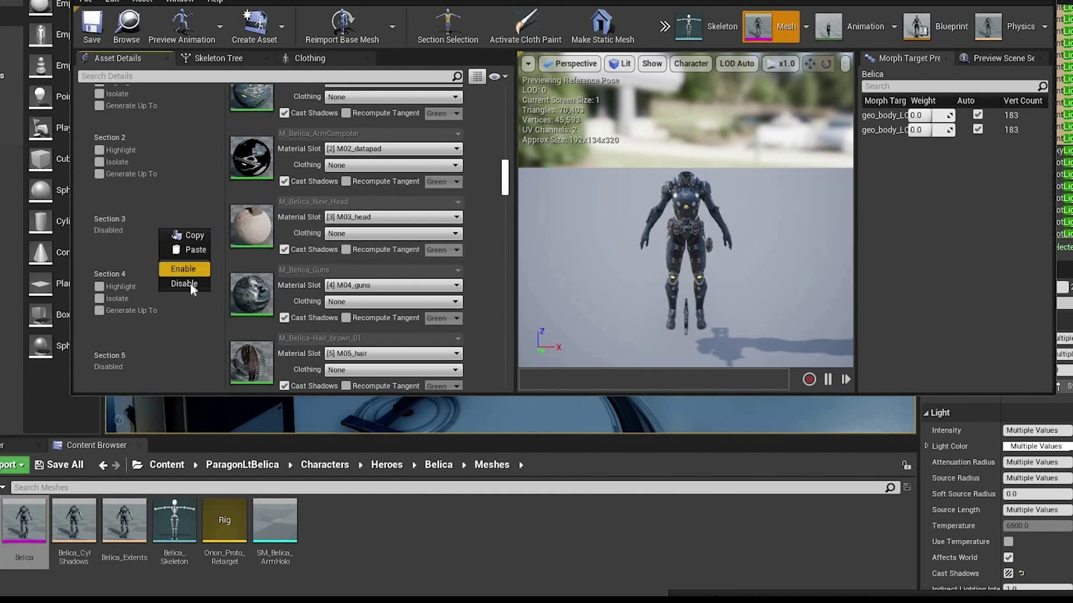
click(230, 234)
scroll(262, 279, down, 2)
scroll(262, 278, down, 5)
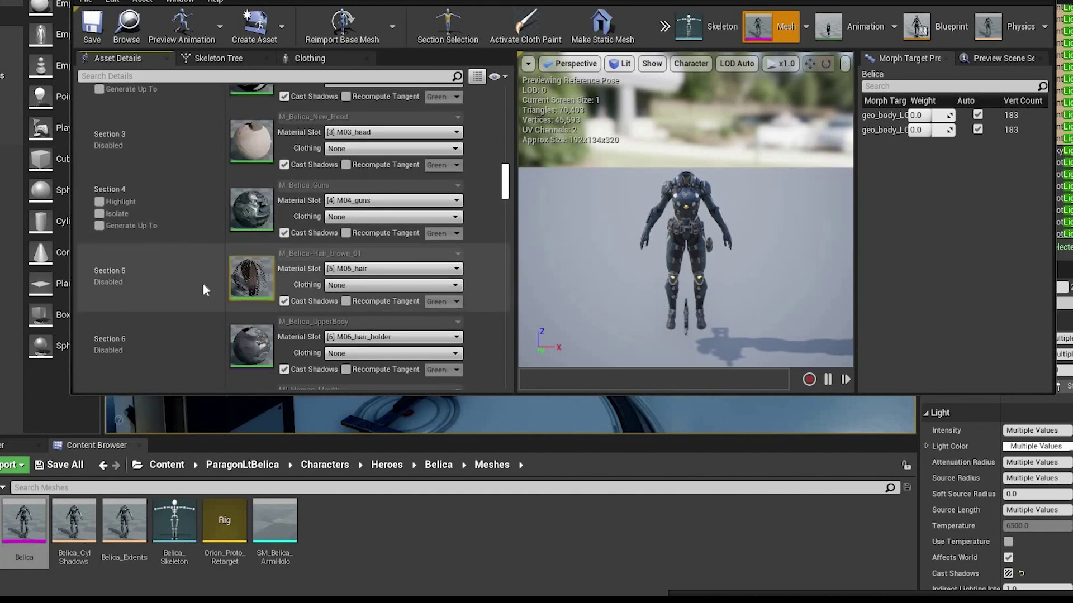
scroll(228, 252, down, 3)
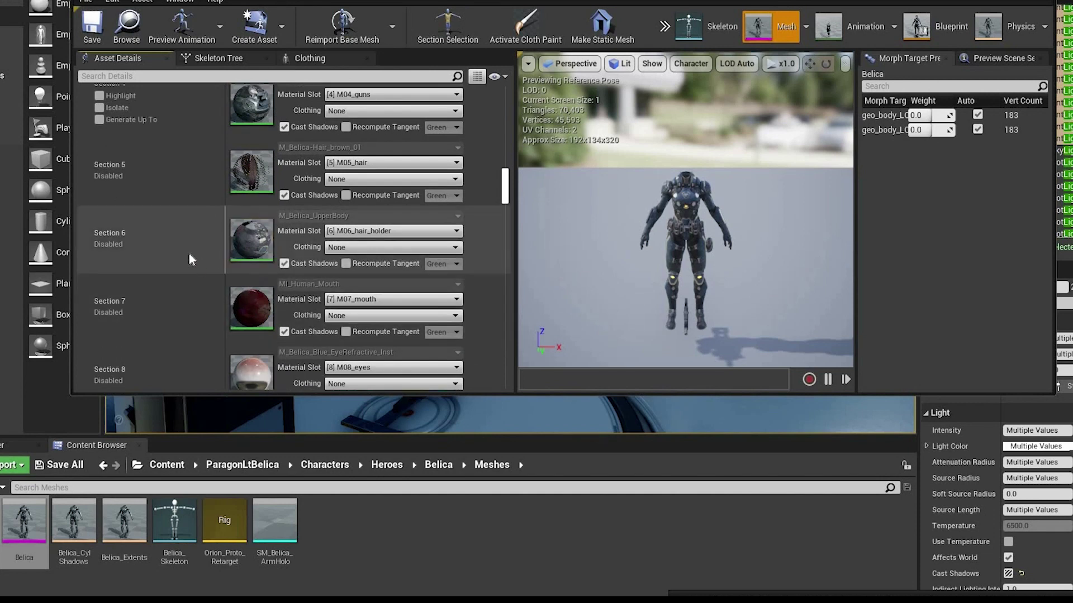
scroll(250, 212, down, 5)
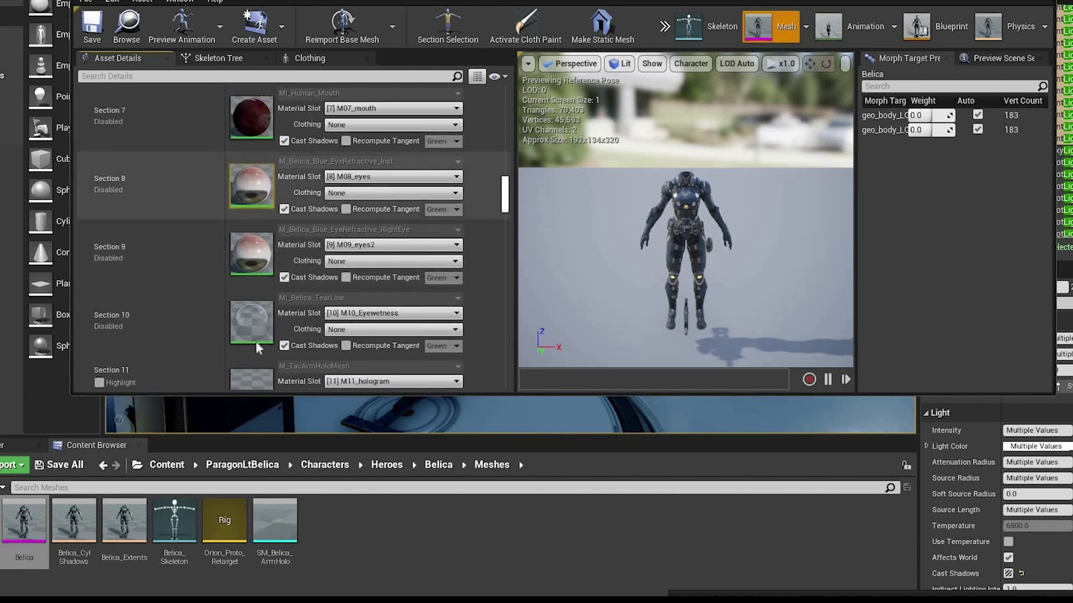
scroll(210, 234, down, 3)
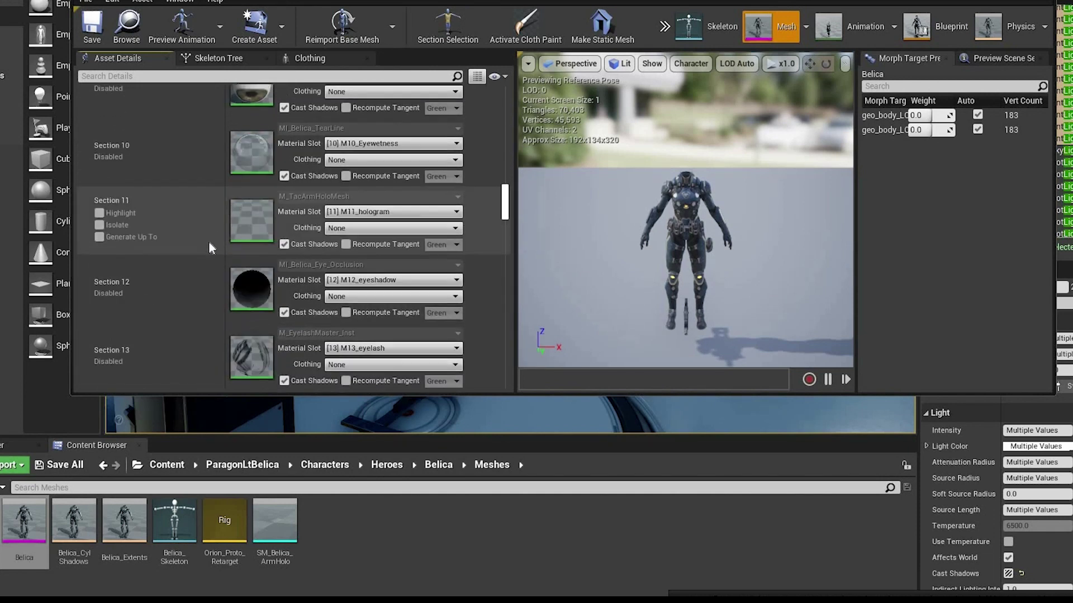
scroll(191, 262, up, 3)
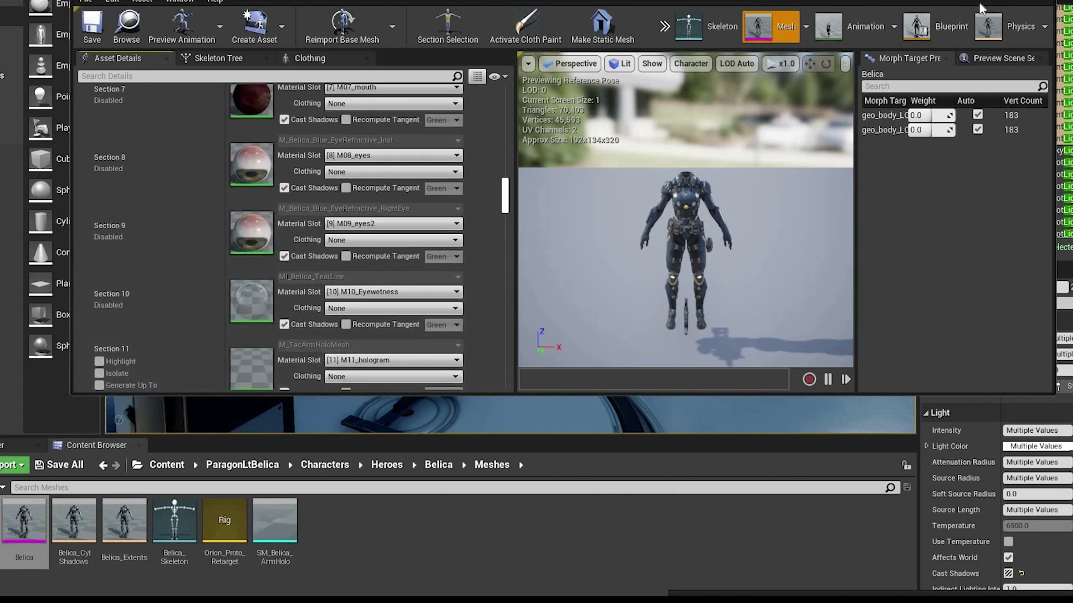
key(alt+F4)
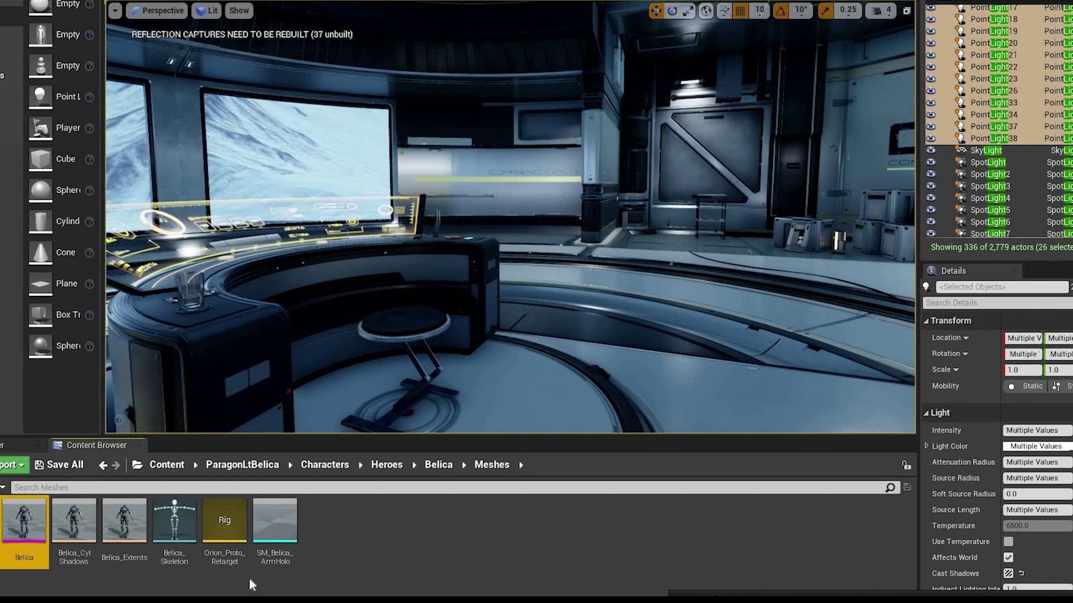
Create an Actor Blueprint Class named BelicaMeta in the Belica Meshes folder
right_click(394, 548)
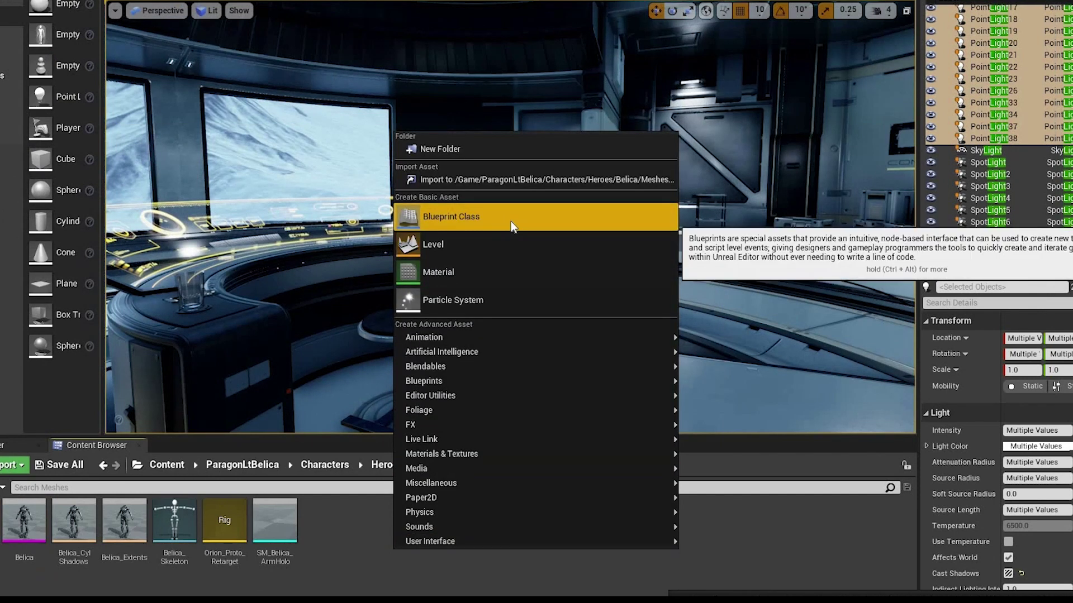
click(510, 222)
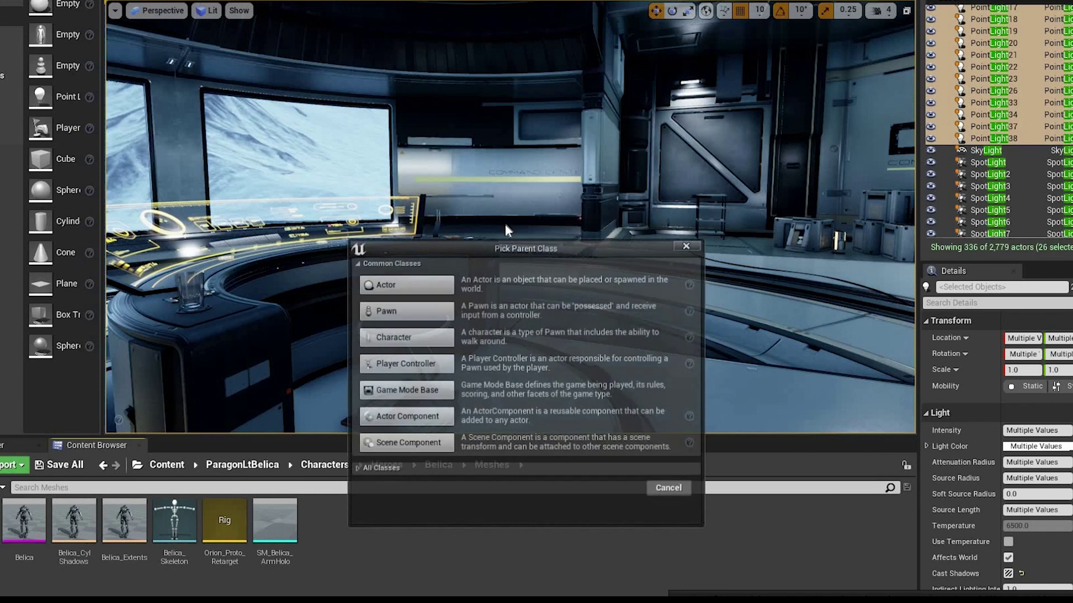
click(446, 287)
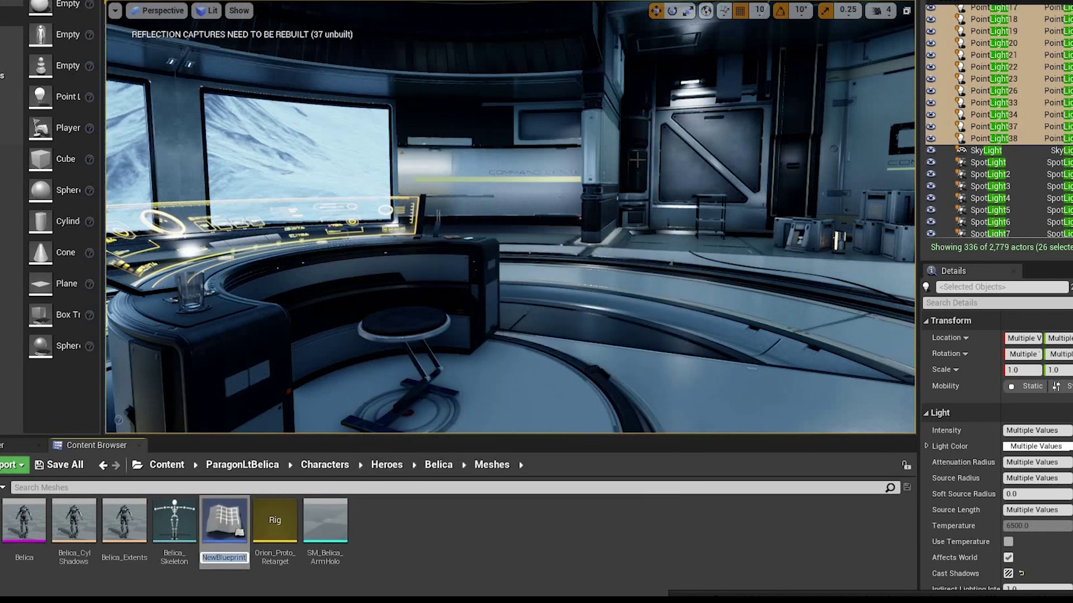
text(Belica)
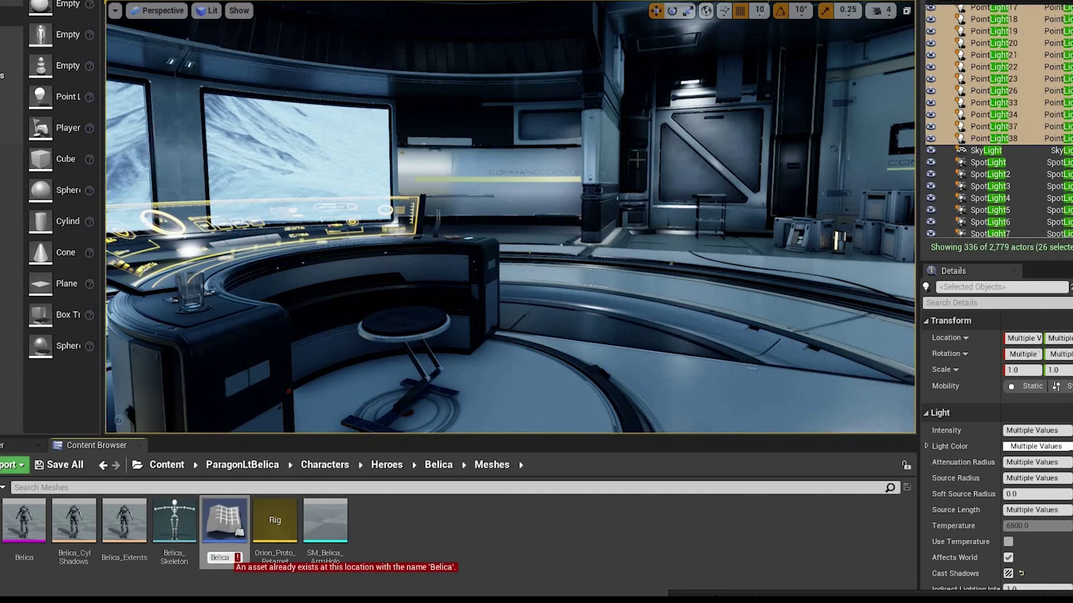
text(Meta)
key(Return)
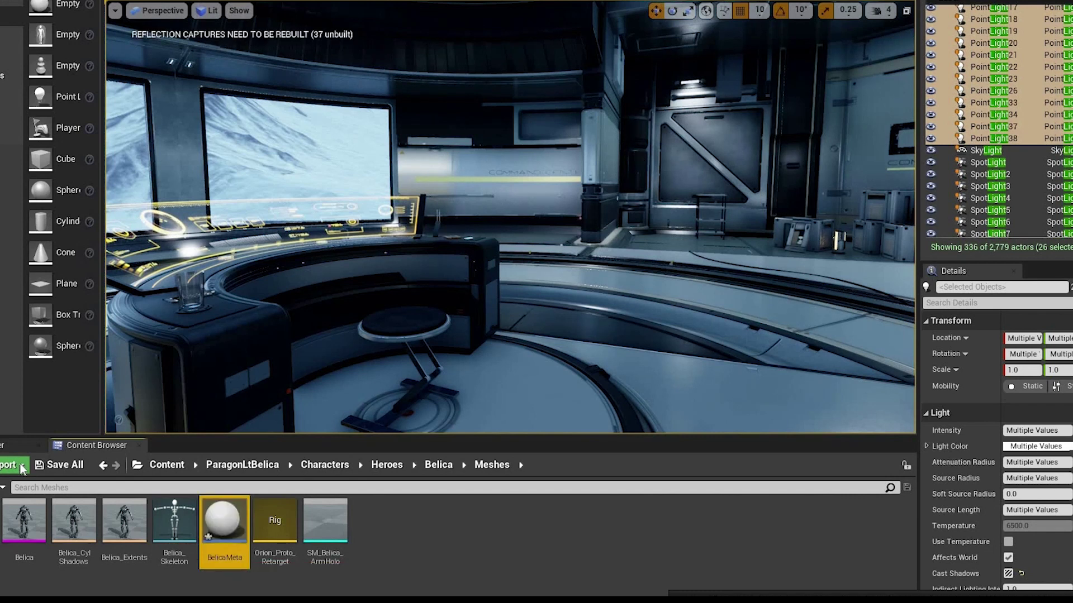
Open BelicaMeta and add the Belica skeletal mesh as a component under the default scene root
double_click(218, 531)
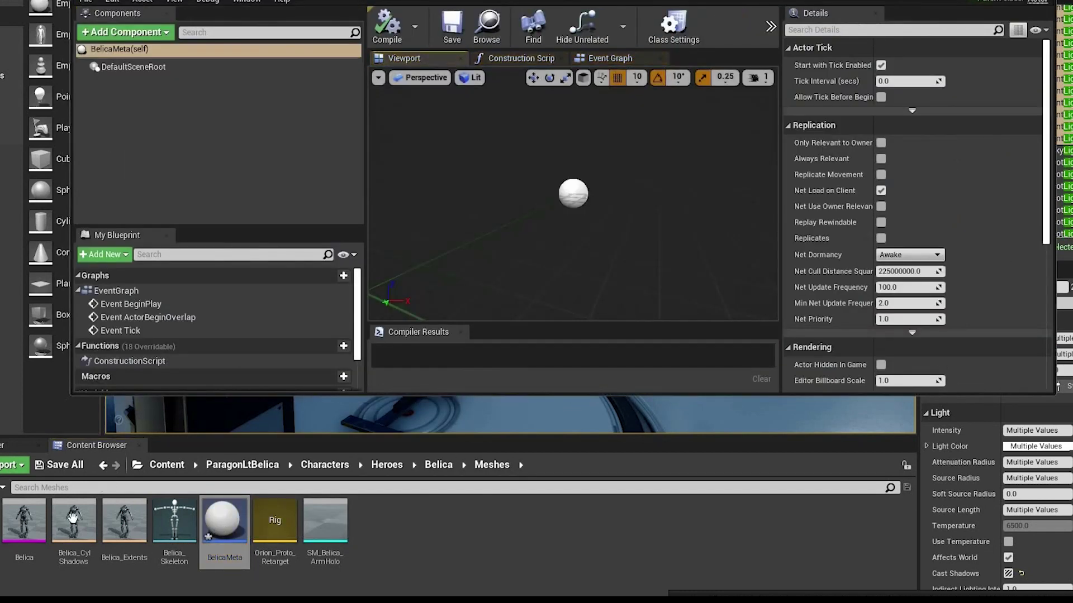
drag(23, 520, 126, 105)
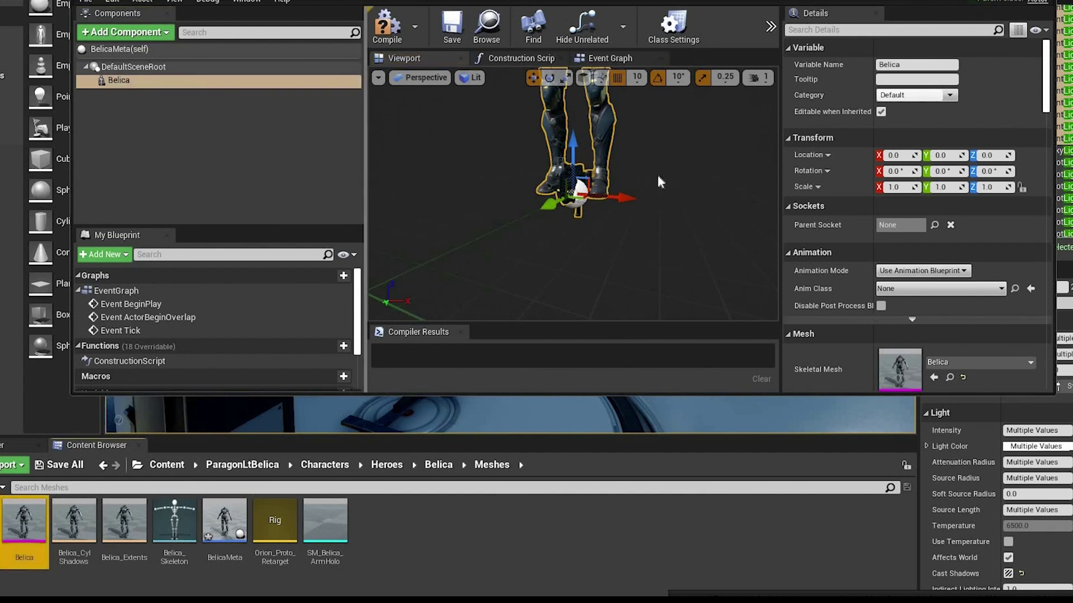
right_drag(573, 196, 579, 152)
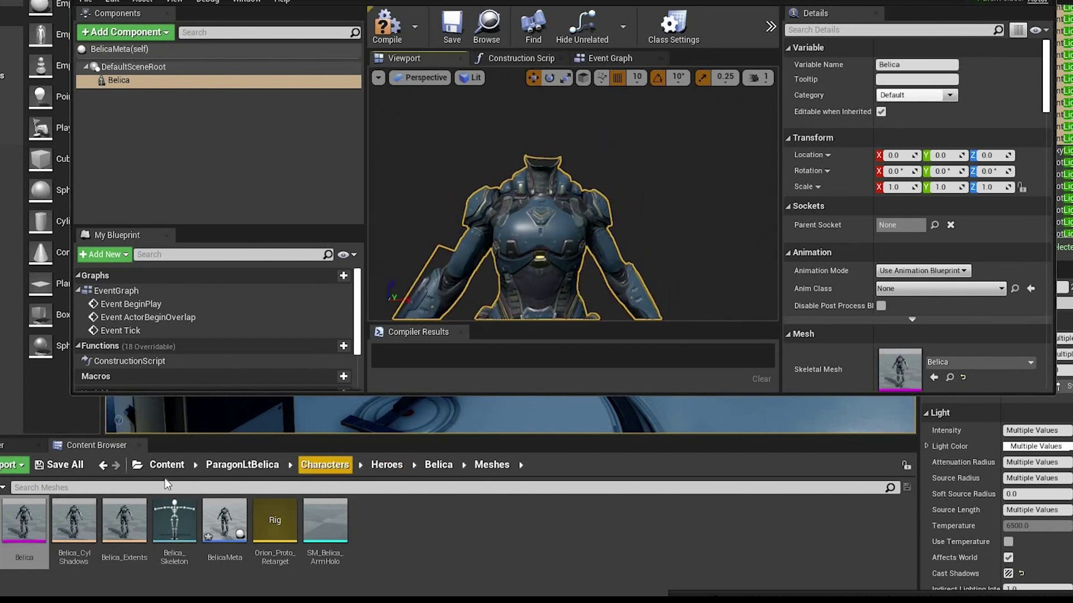
Add Vivian_FaceMesh from MetaHumans/Vivian-A/Face as a child component of Belica, keeping its default name
click(167, 464)
double_click(34, 539)
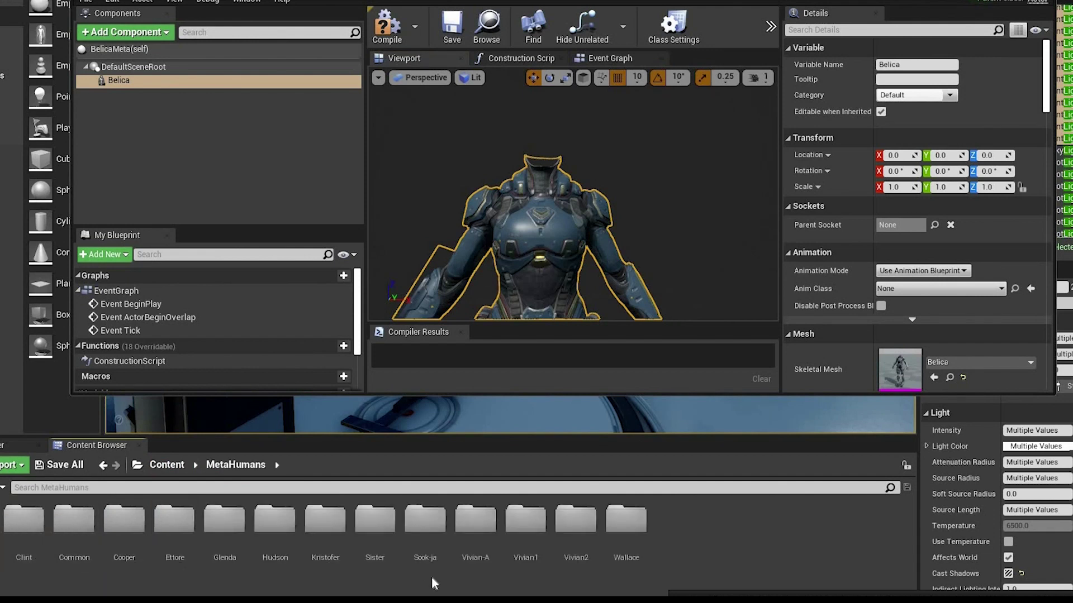
double_click(473, 542)
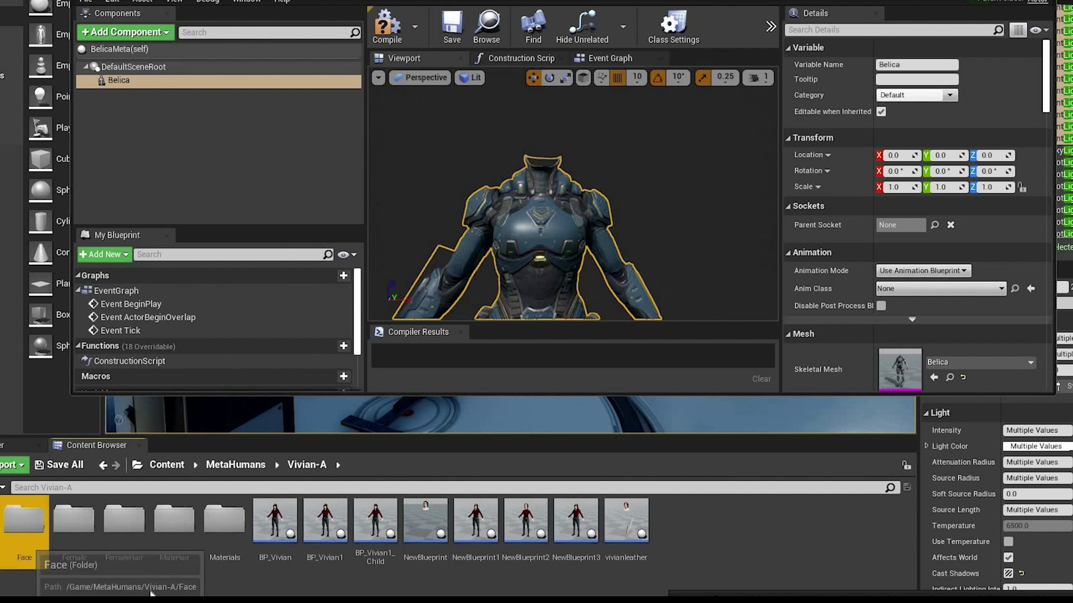
double_click(24, 523)
mouse_move(385, 522)
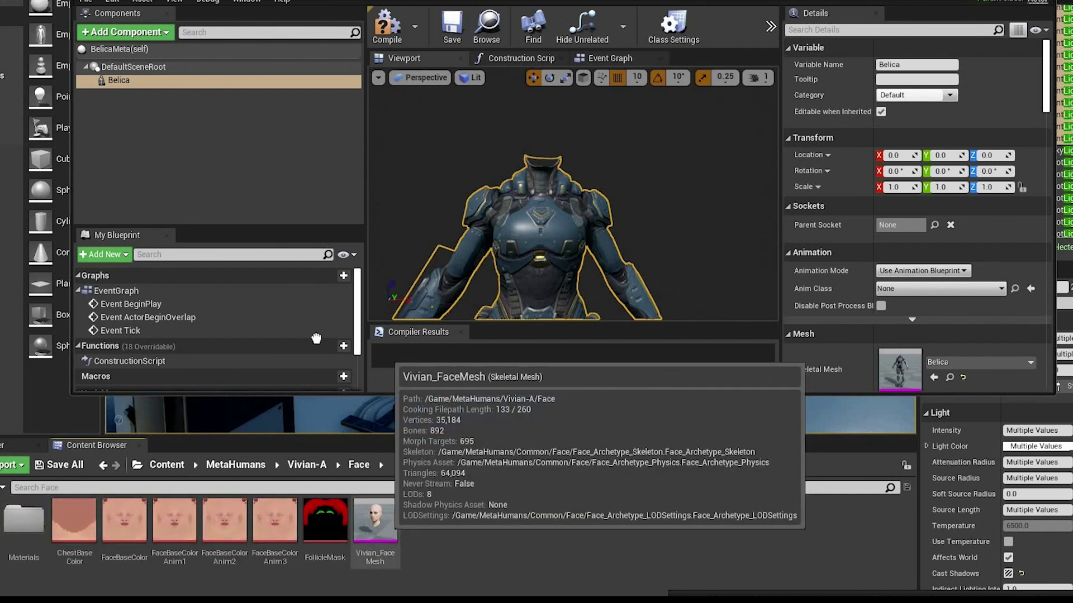
drag(375, 522, 168, 134)
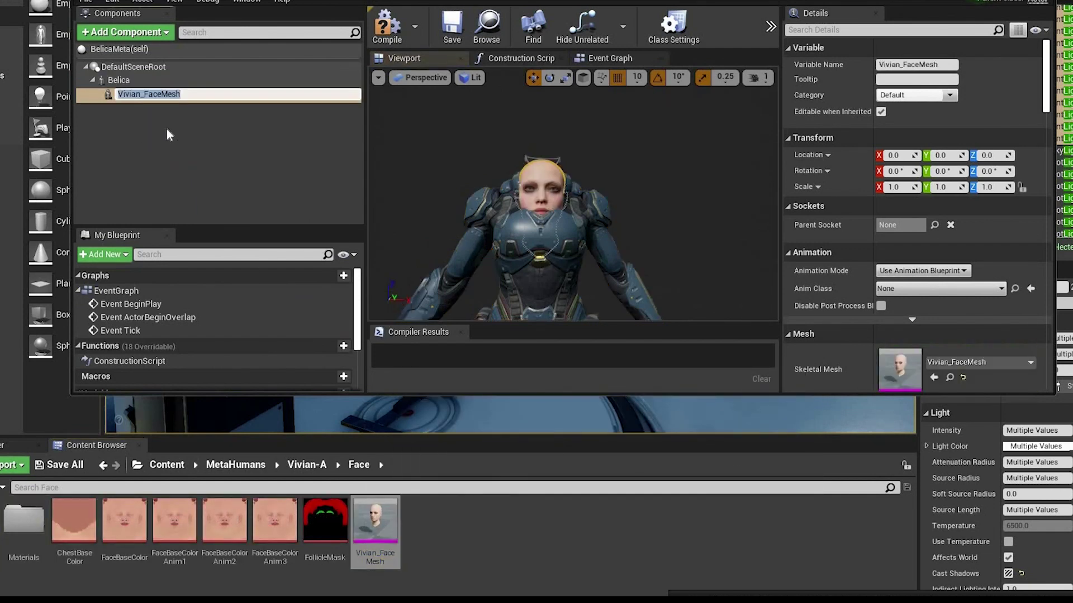
click(553, 176)
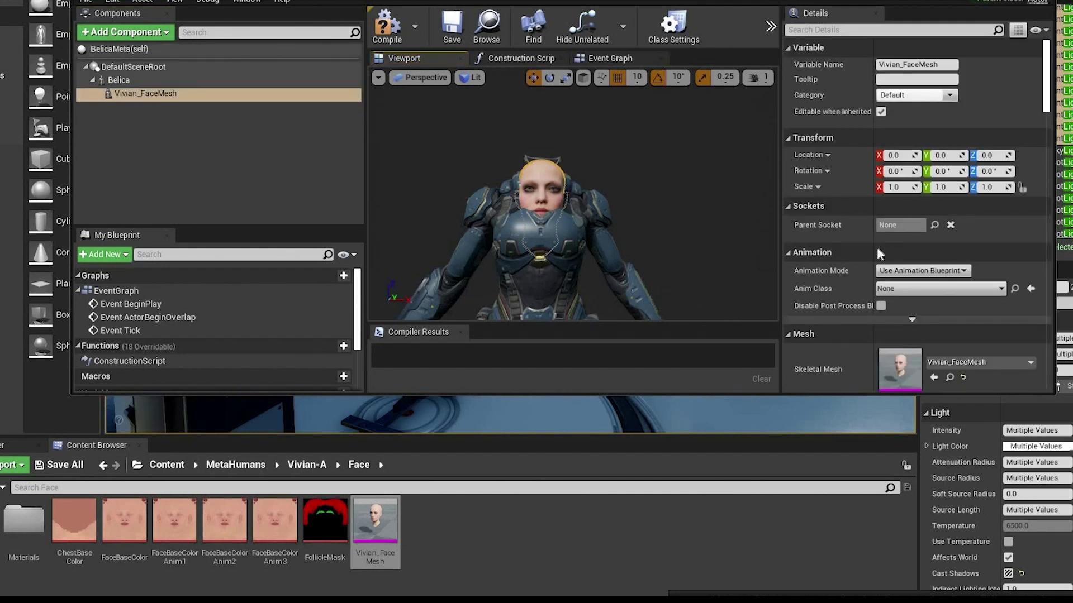
Attach Vivian_FaceMesh to the neck_01 bone as its parent socket
click(934, 225)
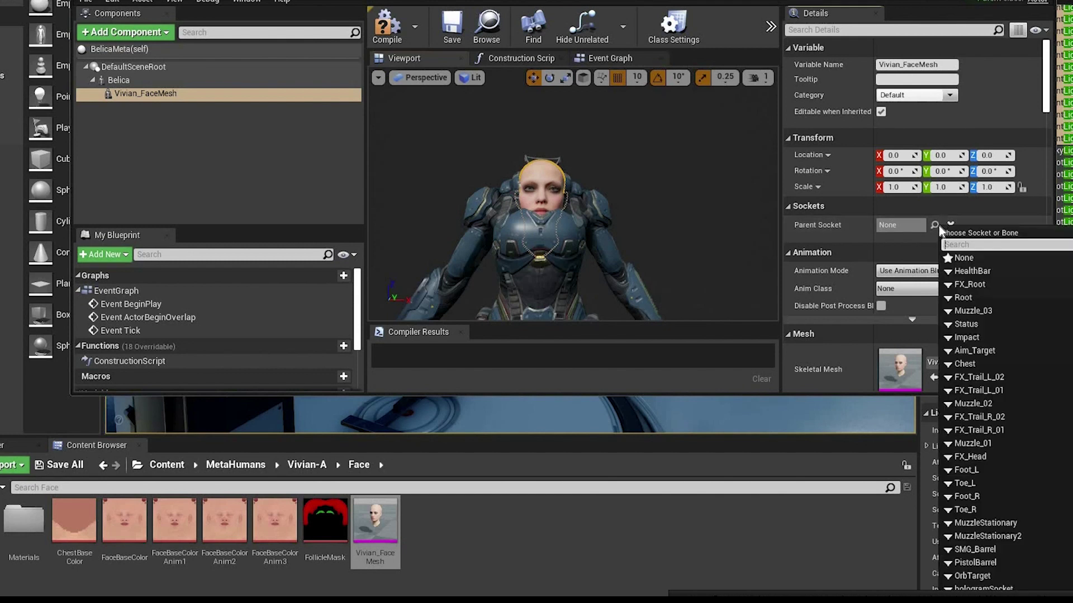
text(nec)
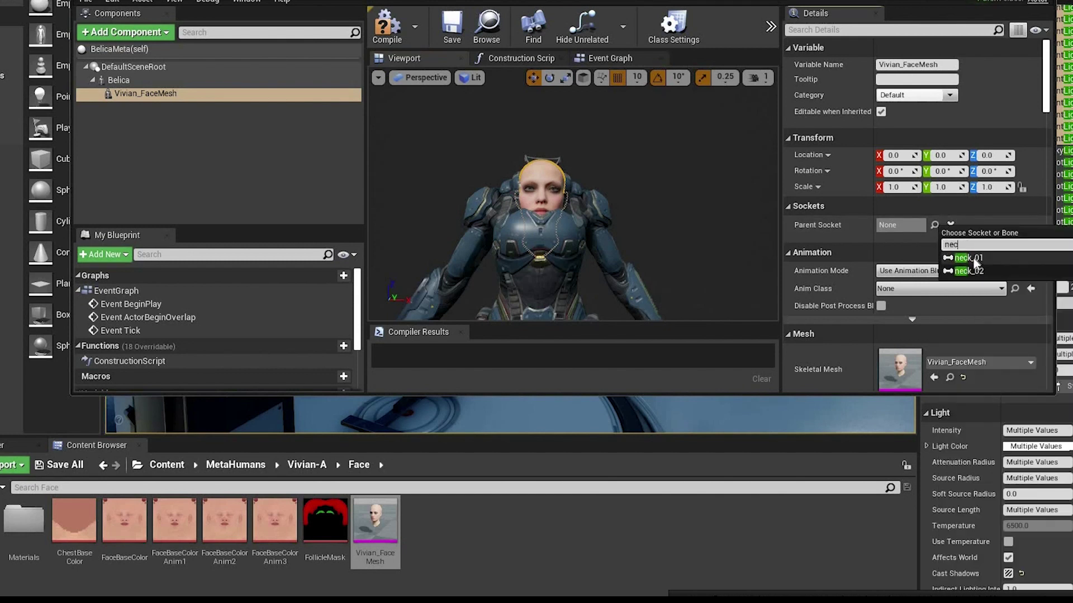
click(969, 258)
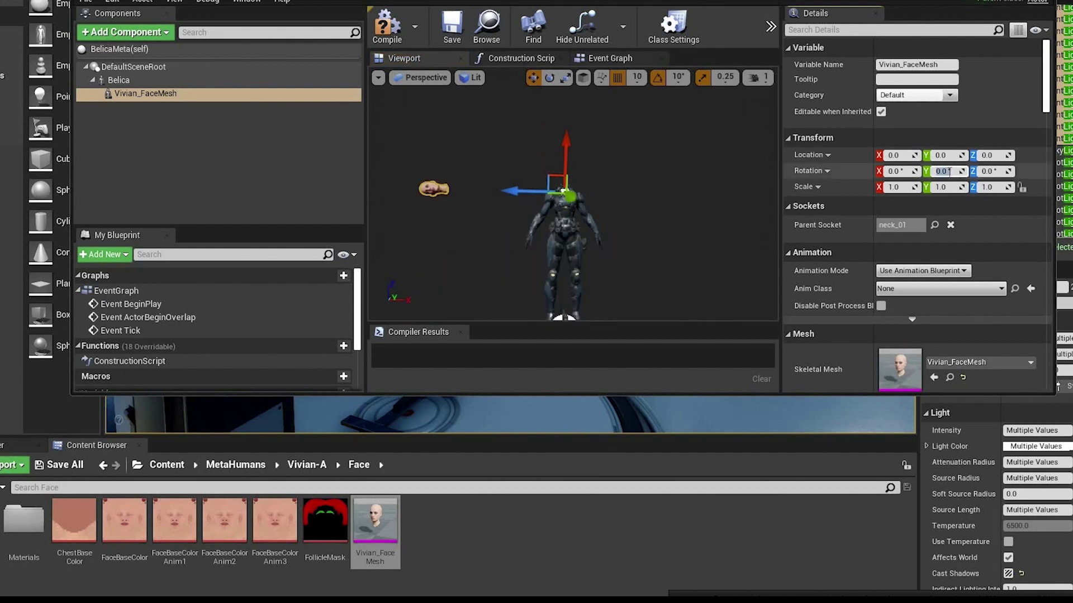
Try Y rotations of 90, -90 and 0 degrees on Vivian_FaceMesh to stand the head upright
text(90)
key(Return)
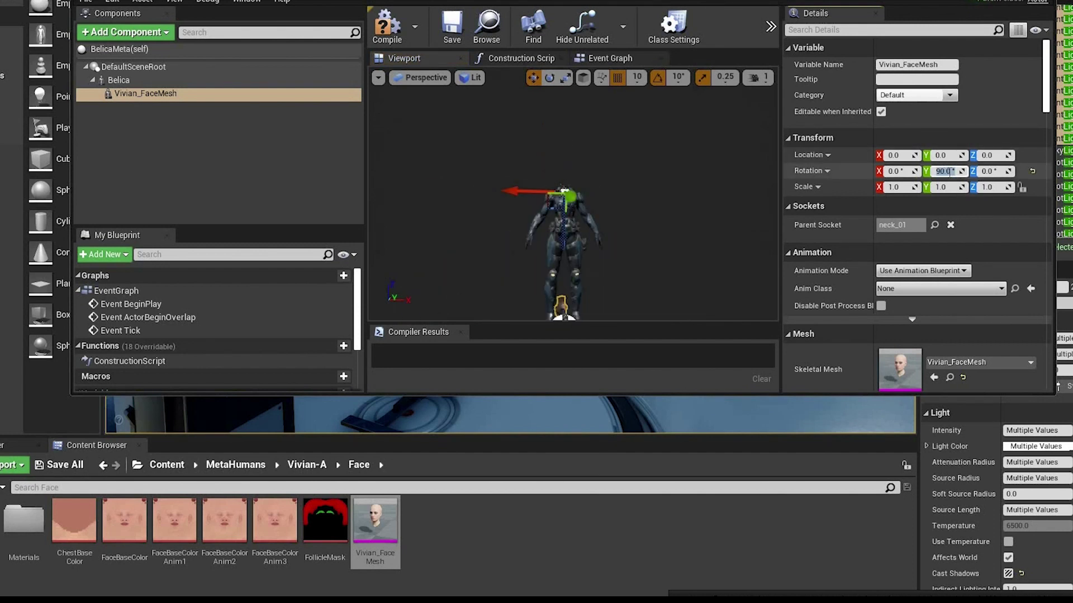
text(-)
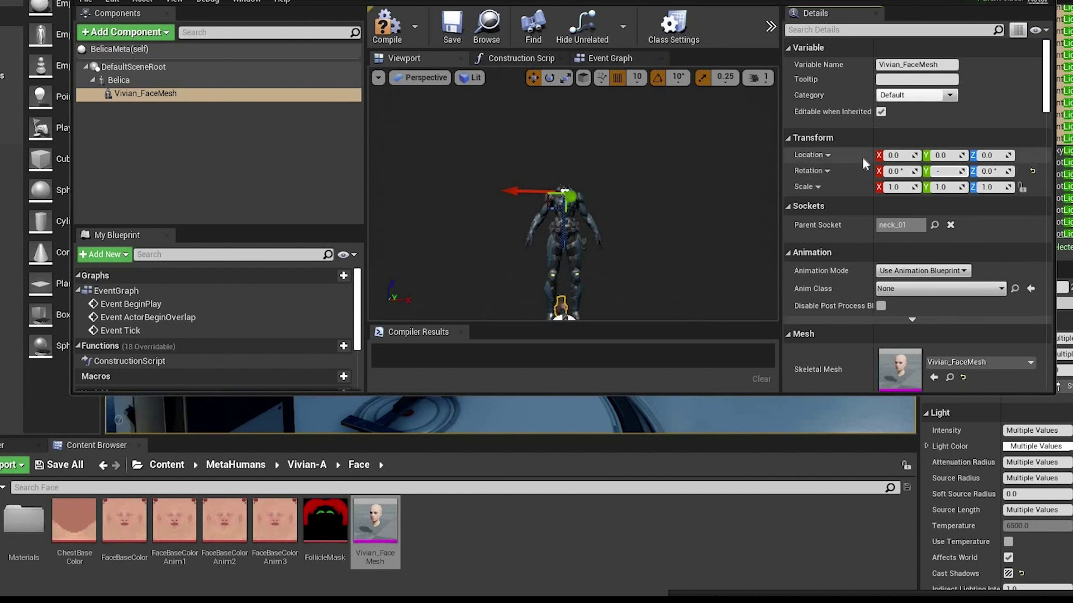
text(90)
key(Return)
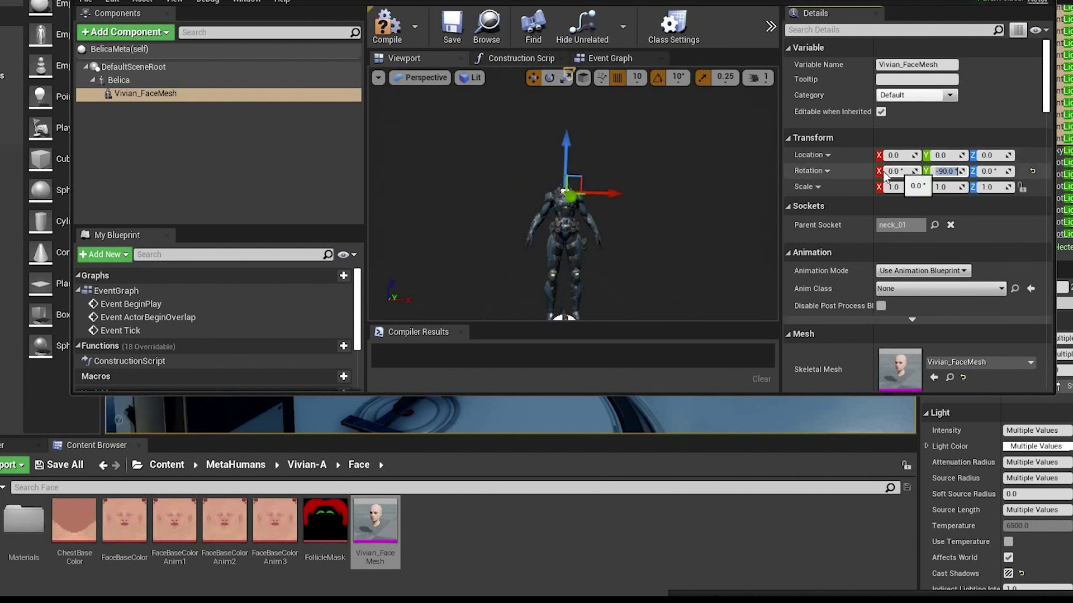
text(0)
key(Return)
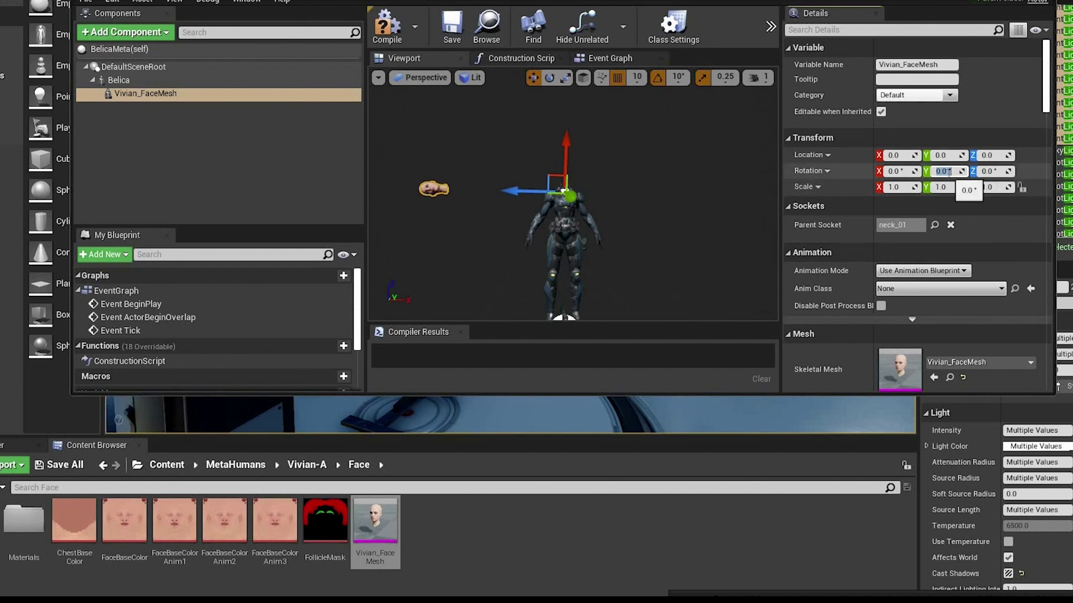
key(Return)
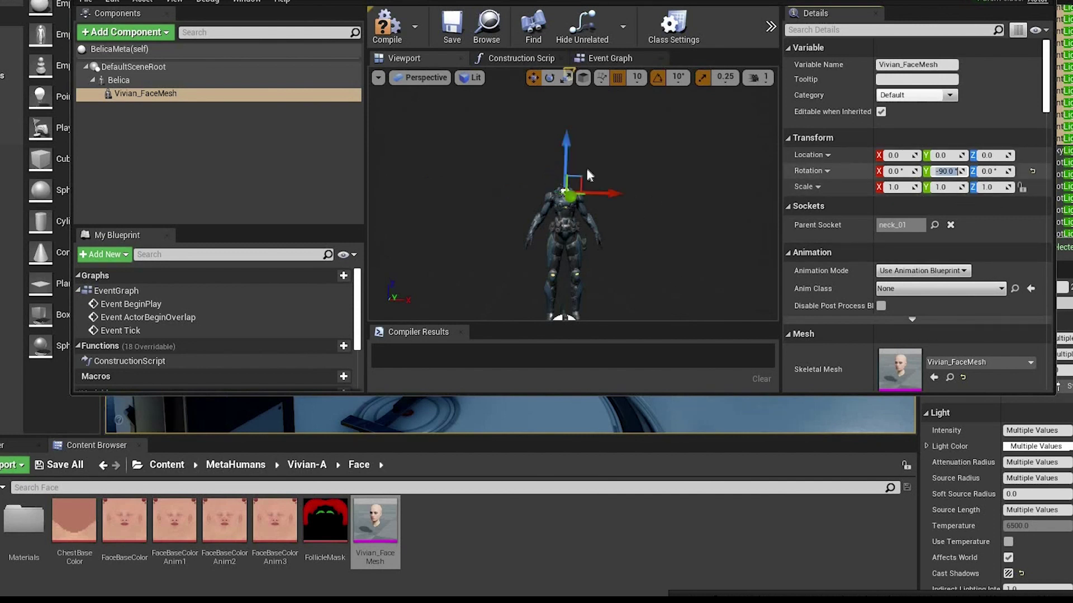
Try lowering Vivian_FaceMesh toward the body to about -10 on its Z location
drag(565, 148, 571, 175)
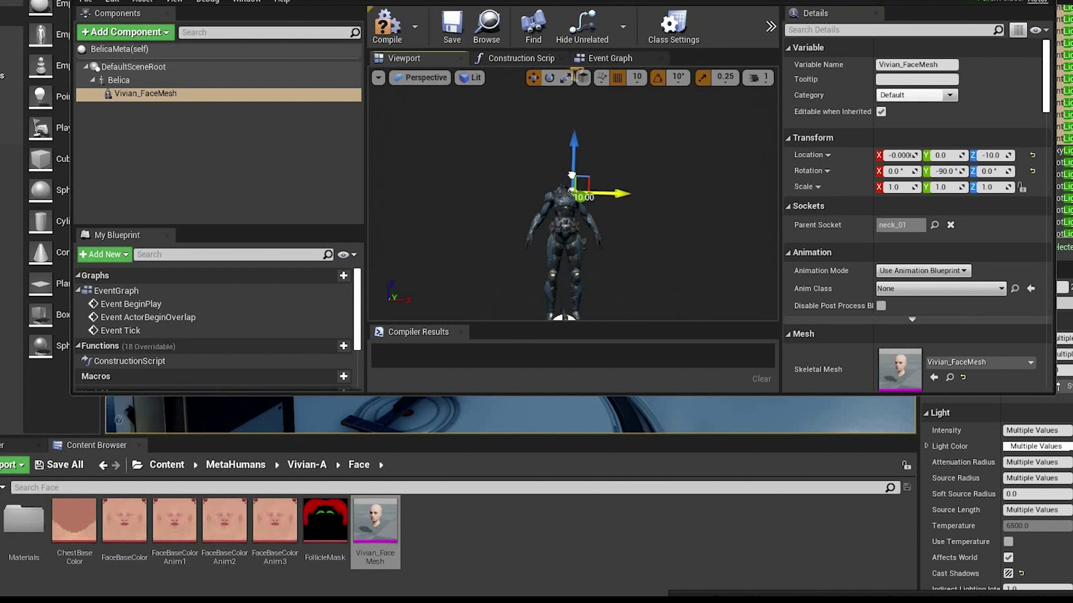
click(676, 211)
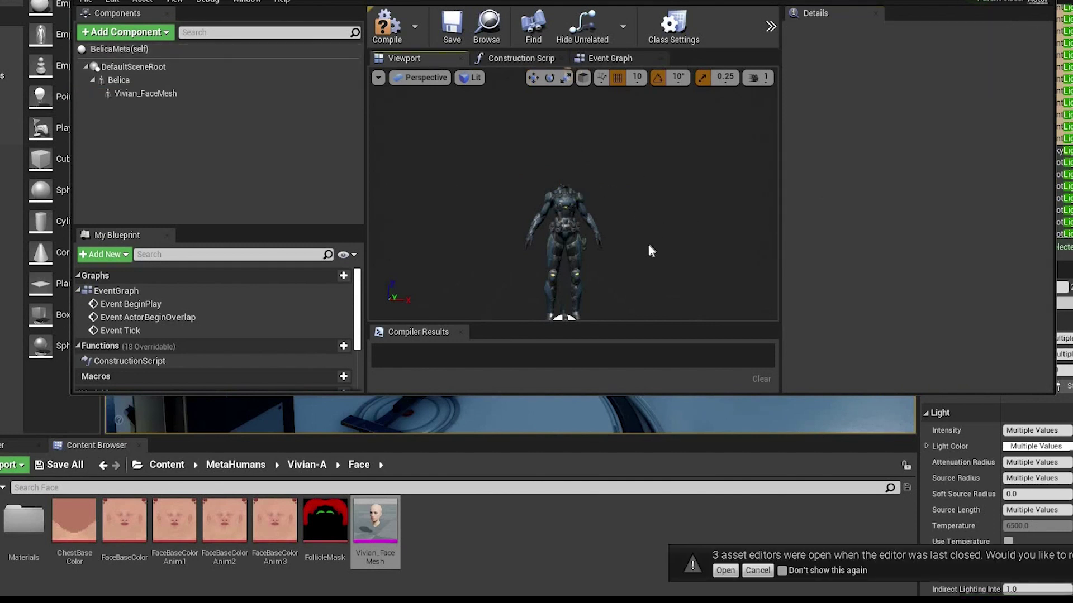
right_drag(676, 211, 629, 202)
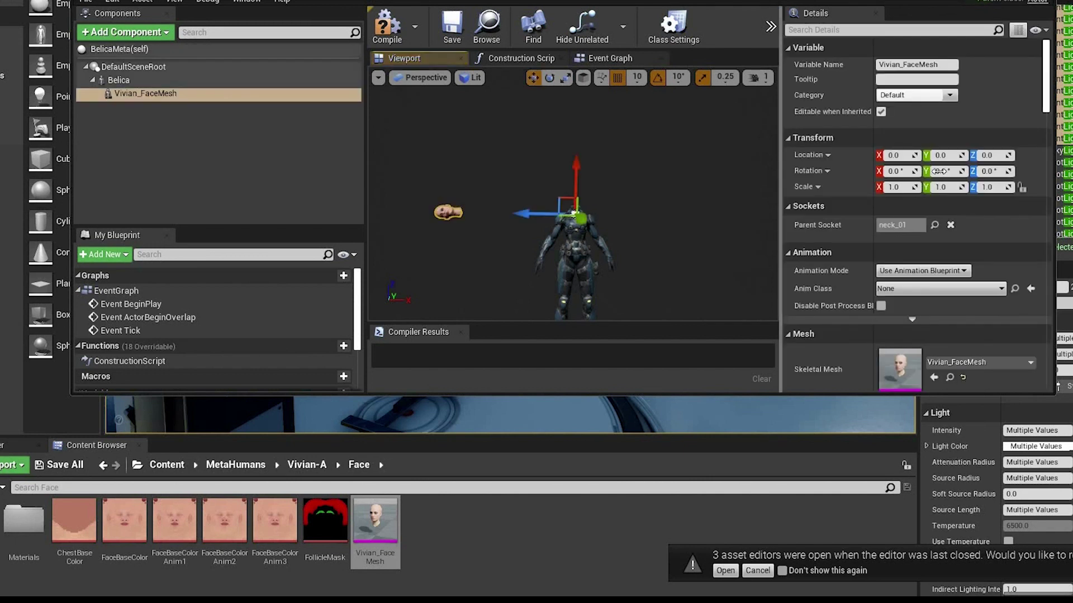
Set the Y rotation of Vivian_FaceMesh to -90 degrees
click(943, 171)
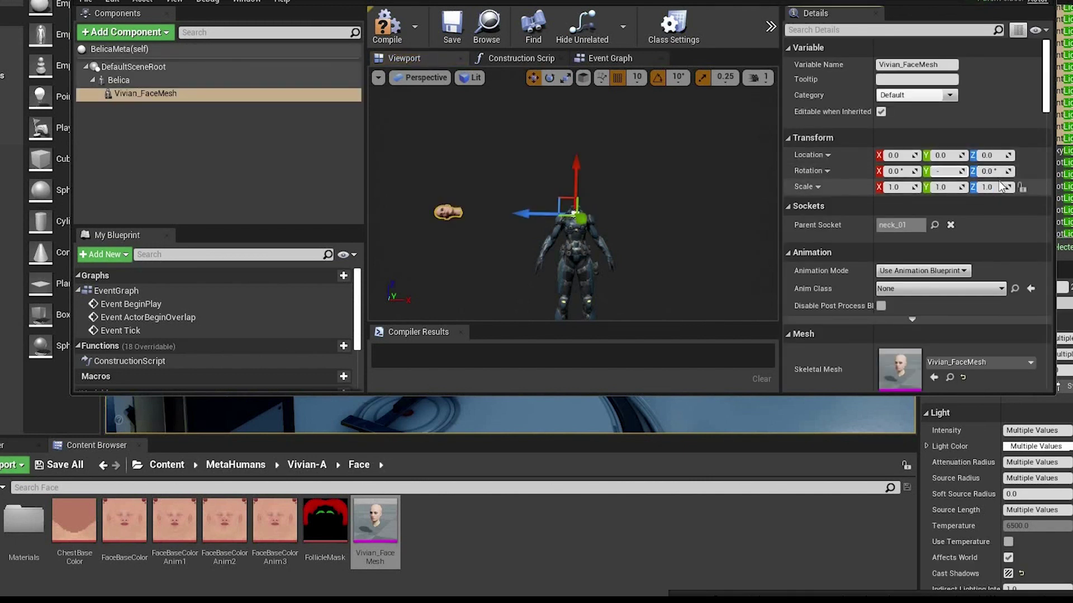
text(-90)
key(Return)
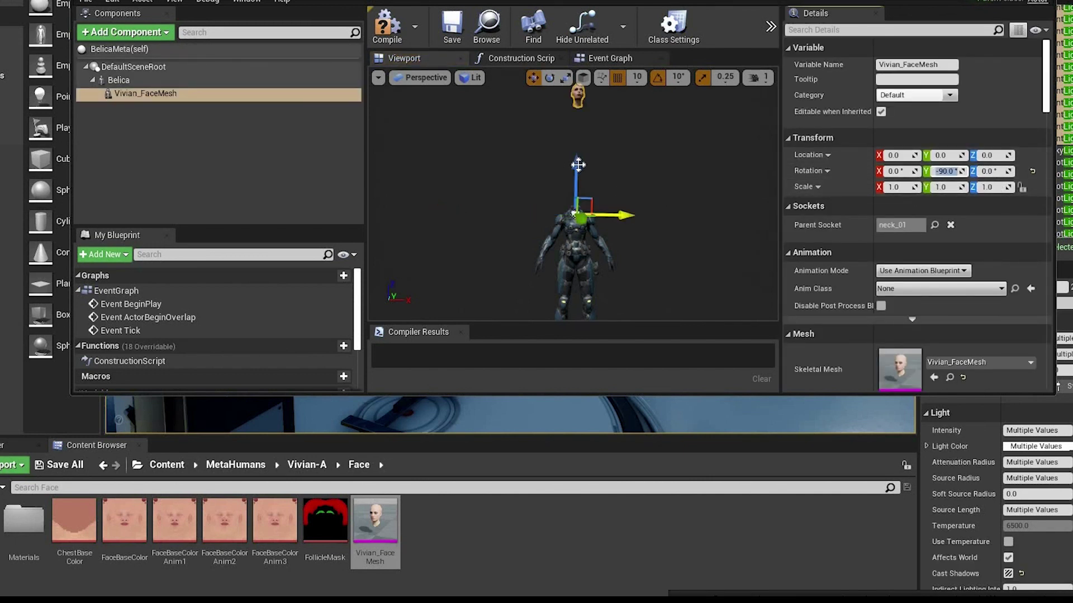
Lower Vivian_FaceMesh onto the Belica body's neck, to an X location of -140
drag(576, 169, 588, 275)
scroll(620, 232, up, 6)
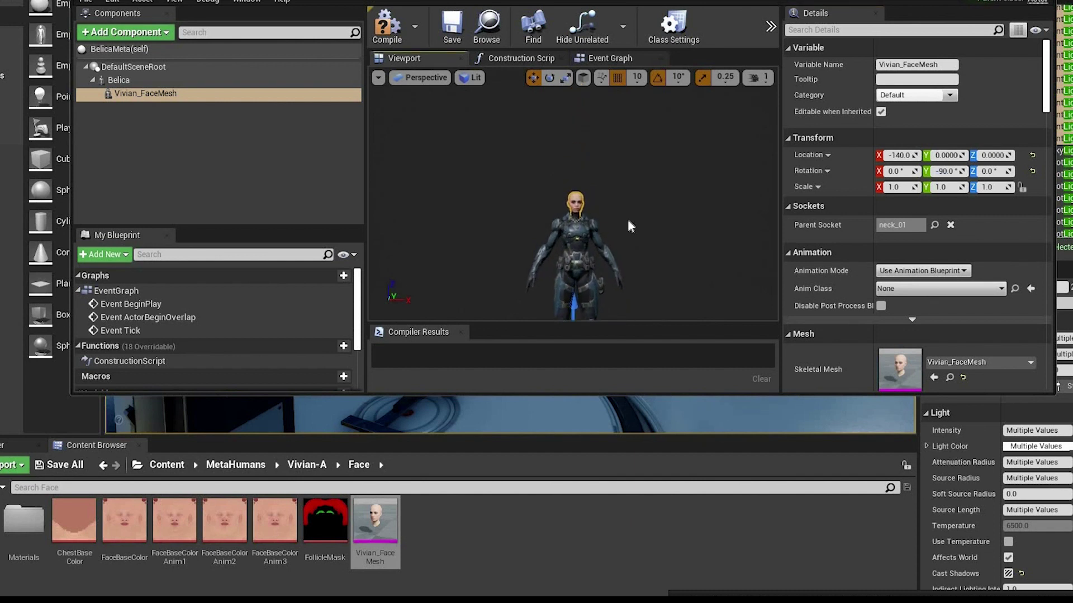
scroll(621, 232, up, 5)
right_drag(620, 232, 597, 238)
right_drag(753, 234, 749, 236)
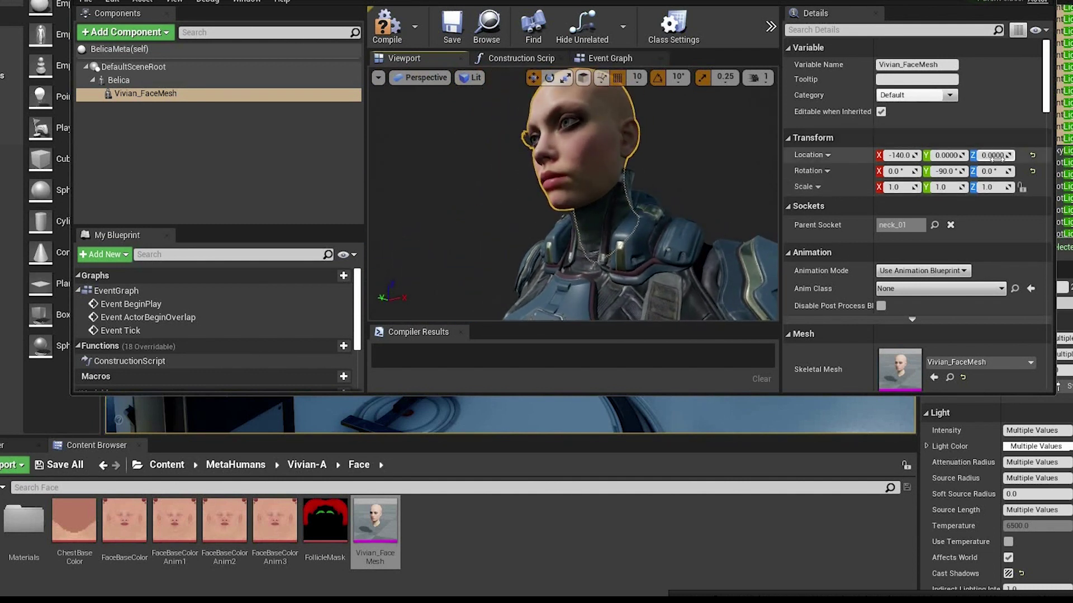
Fine-tune how Vivian_FaceMesh sits on the neck by setting its X location to -139
drag(997, 156, 992, 156)
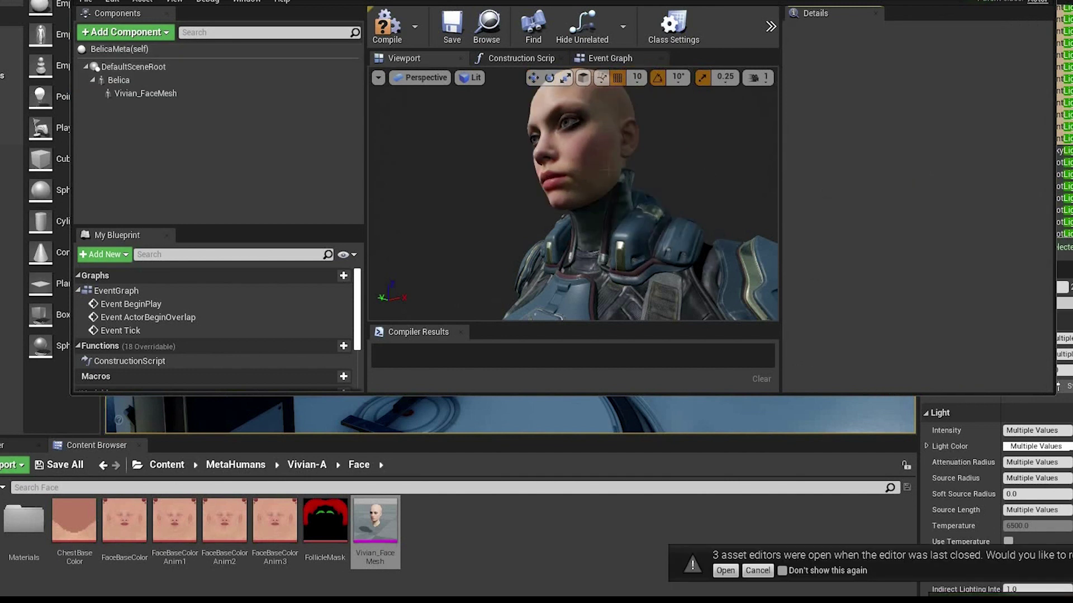
click(608, 171)
drag(900, 155, 904, 156)
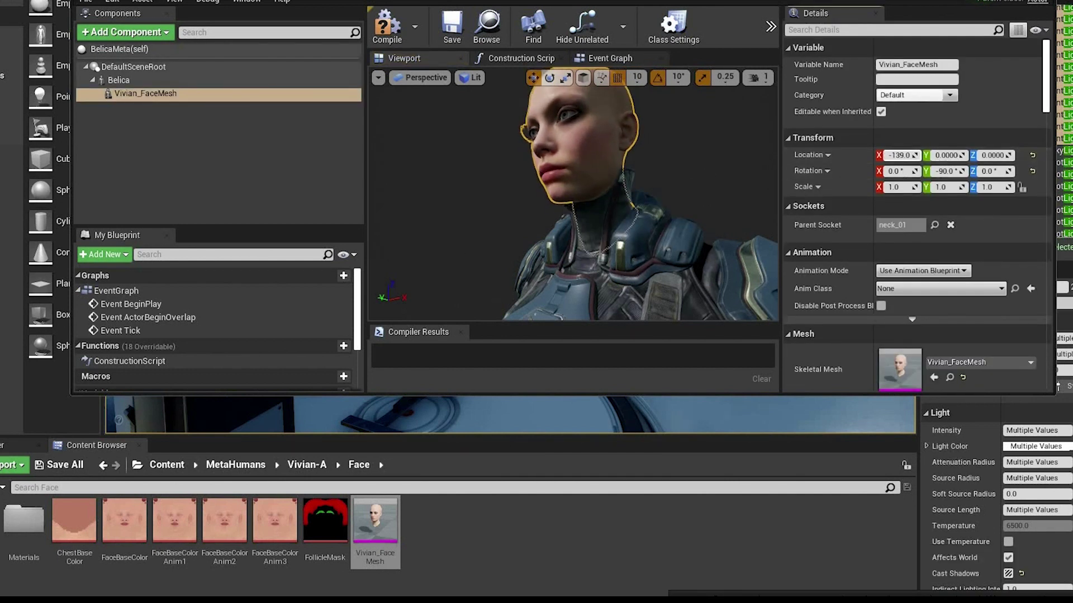
right_drag(570, 195, 681, 212)
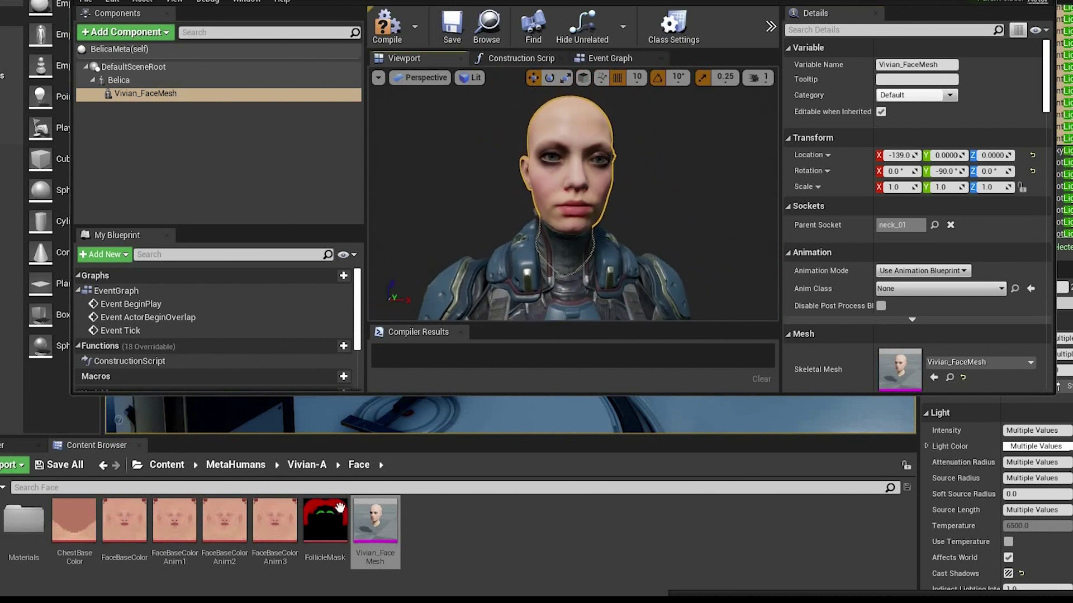
Open BP_Vivian from the Vivian-A folder and copy its groom components from Hair through Beard
click(307, 465)
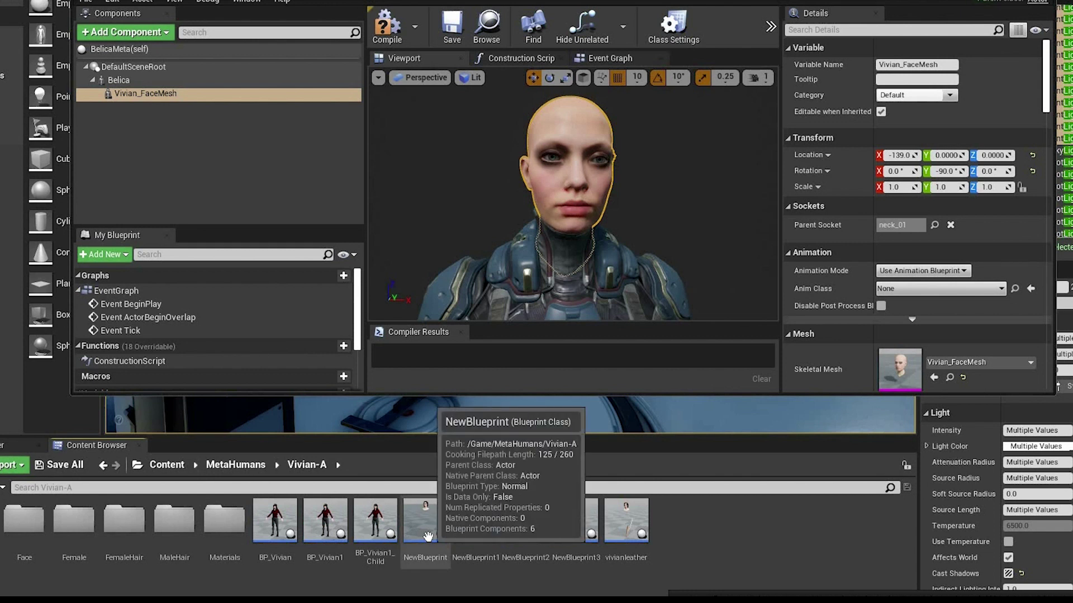
click(285, 523)
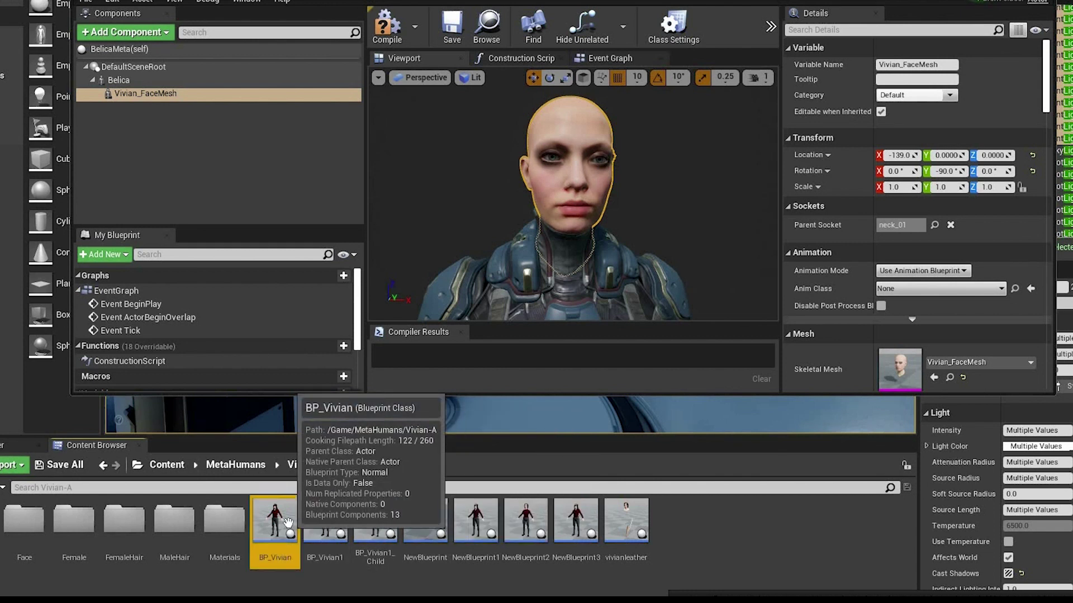
double_click(285, 522)
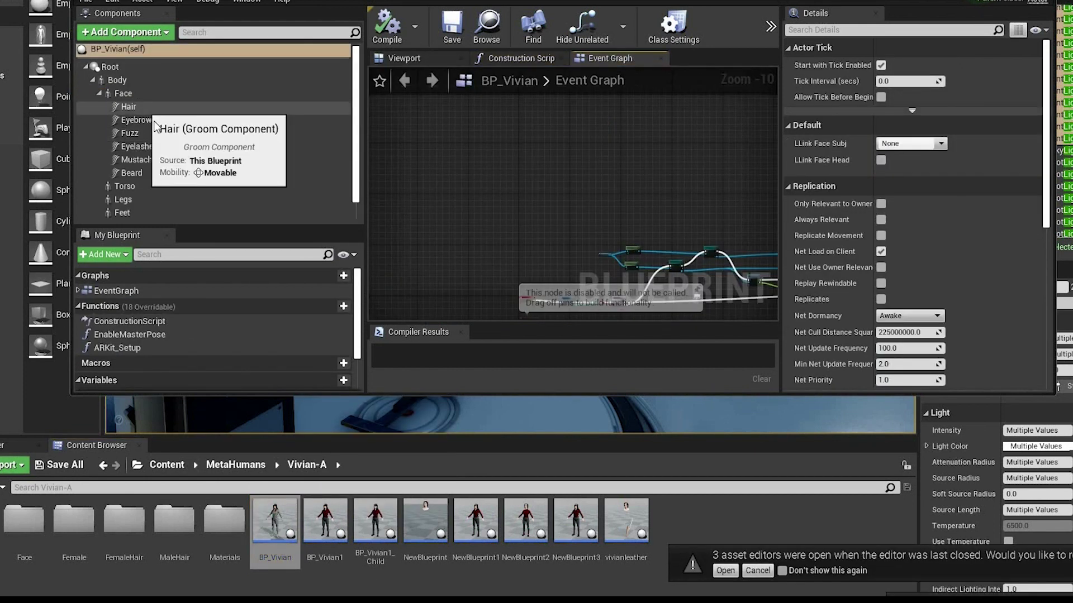
click(144, 108)
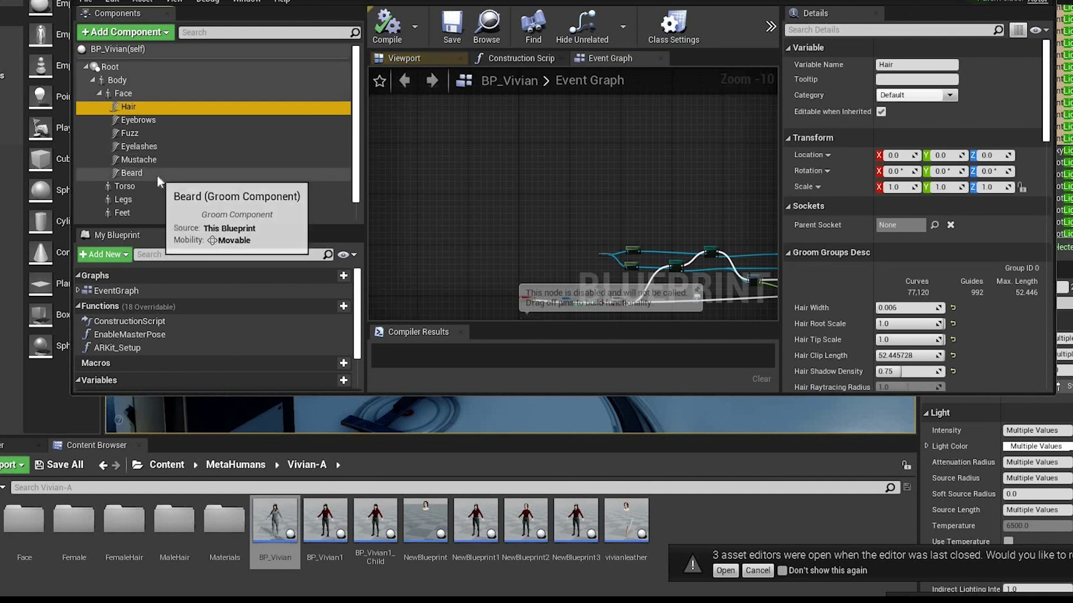
shift+click(158, 175)
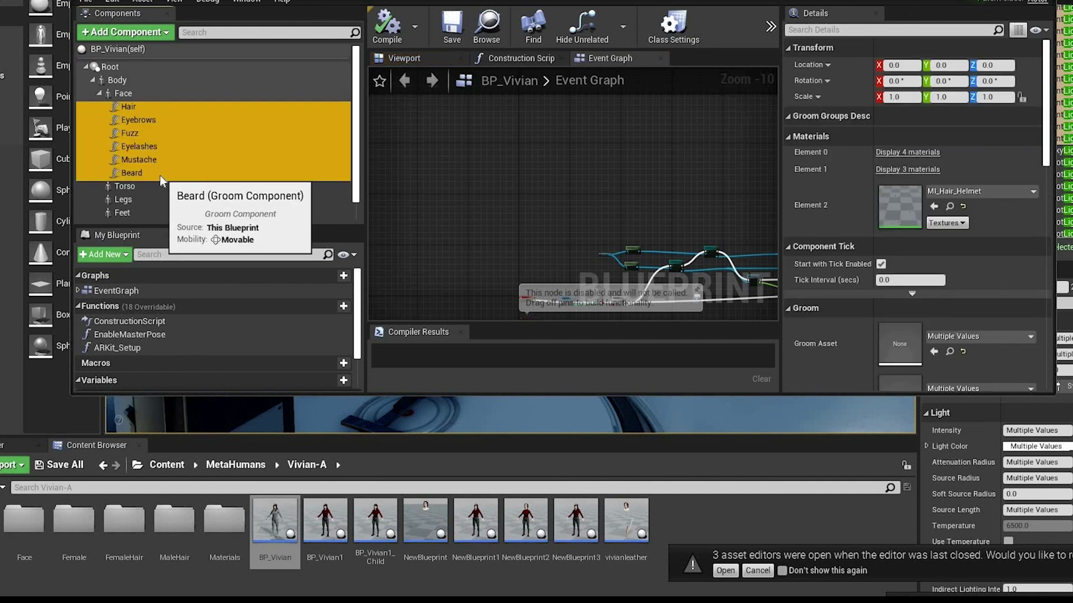
right_click(160, 175)
click(193, 221)
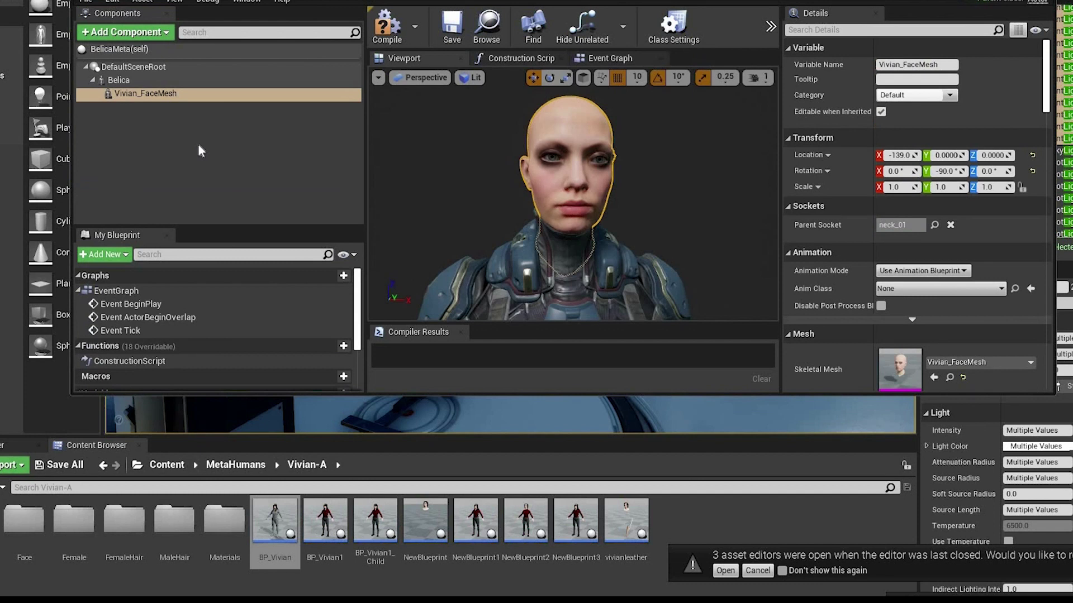
Paste the copied groom components into BelicaMeta and parent them to Vivian_FaceMesh
right_click(198, 144)
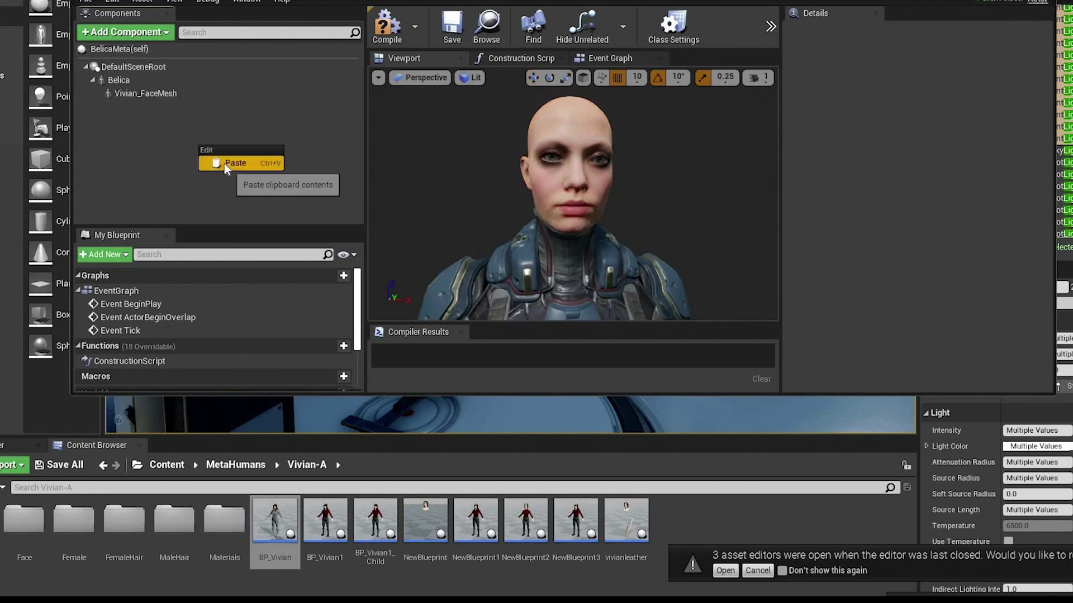
click(223, 163)
drag(173, 109, 163, 95)
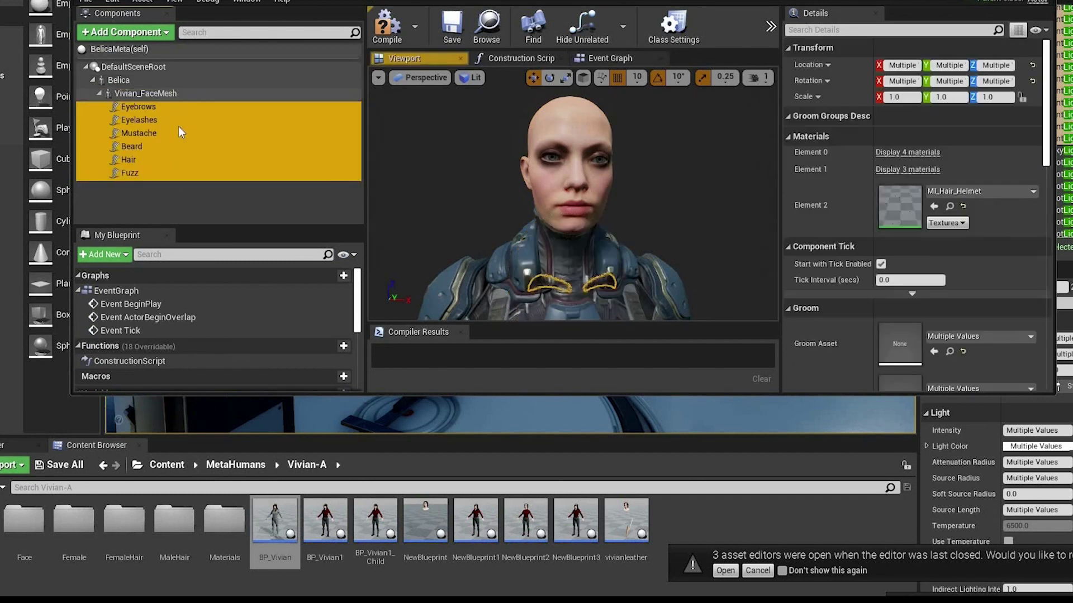
Reset the location and rotation of all pasted groom components to zero and save the BelicaMeta blueprint
click(1033, 66)
click(1033, 81)
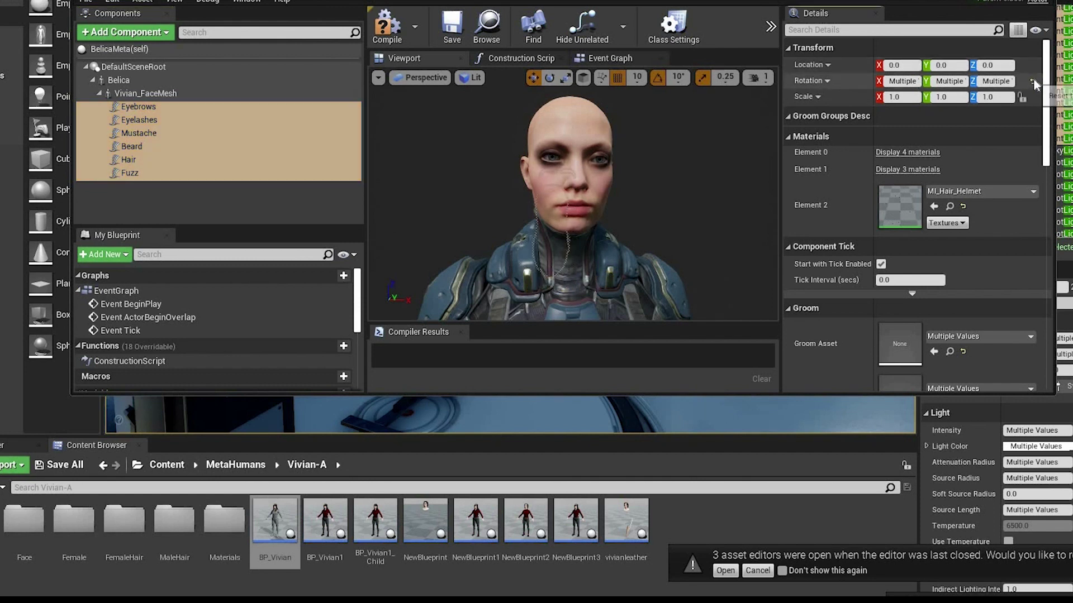
click(247, 205)
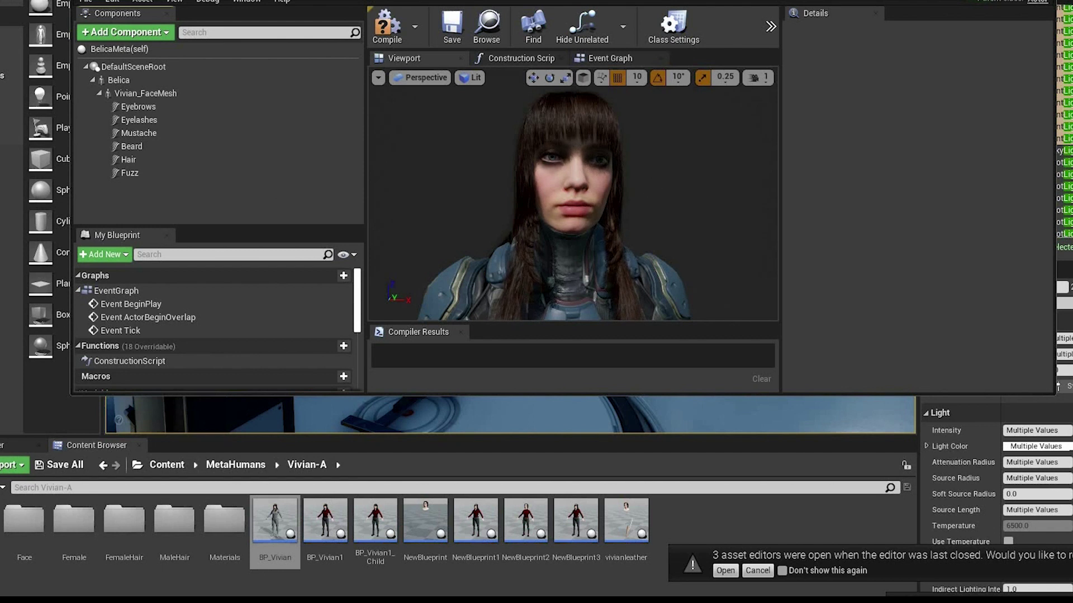
right_drag(573, 201, 469, 110)
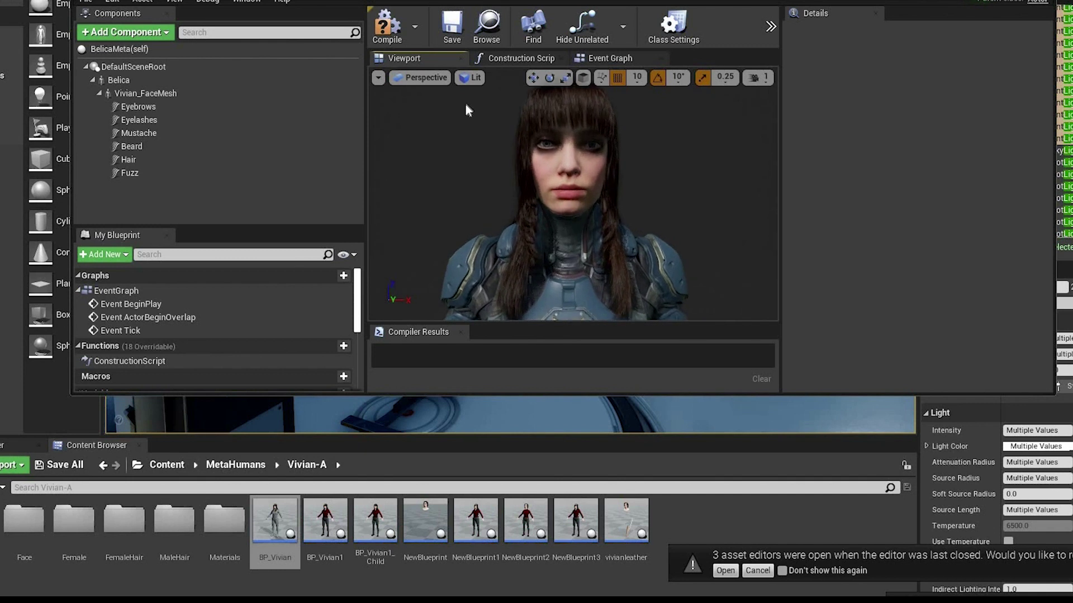
click(451, 31)
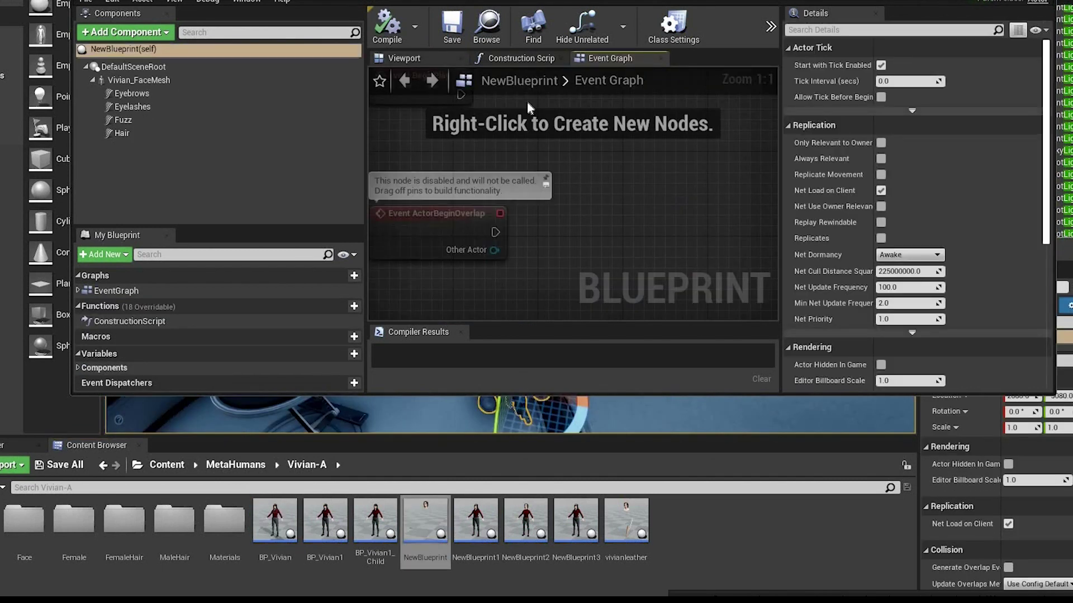
Preview the short-haired head in NewBlueprint's viewport and copy its Hair component
click(404, 59)
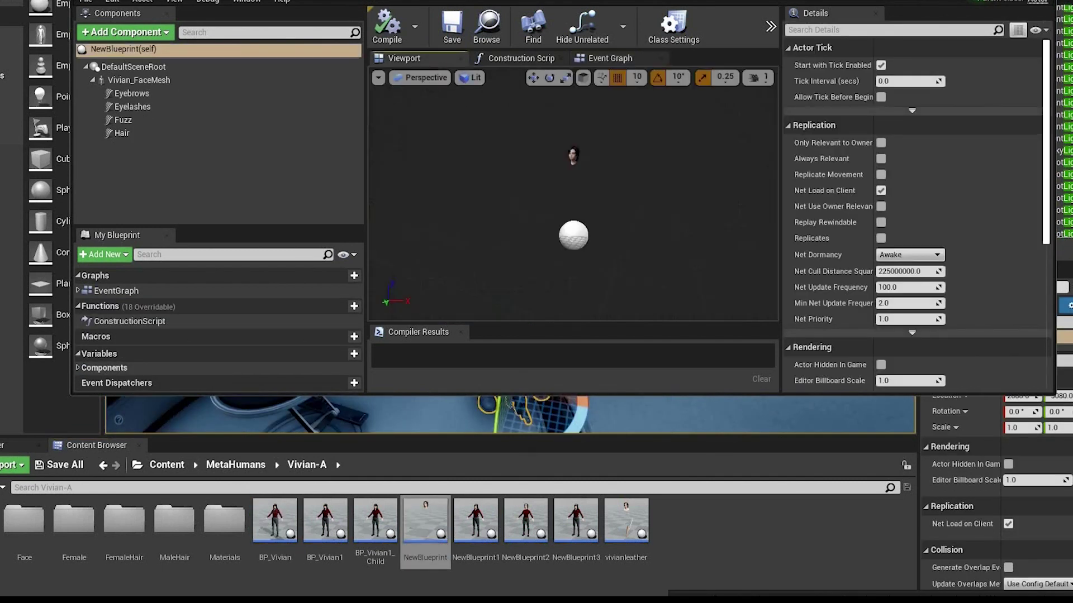
right_drag(622, 150, 649, 145)
scroll(622, 149, up, 3)
scroll(622, 149, up, 2)
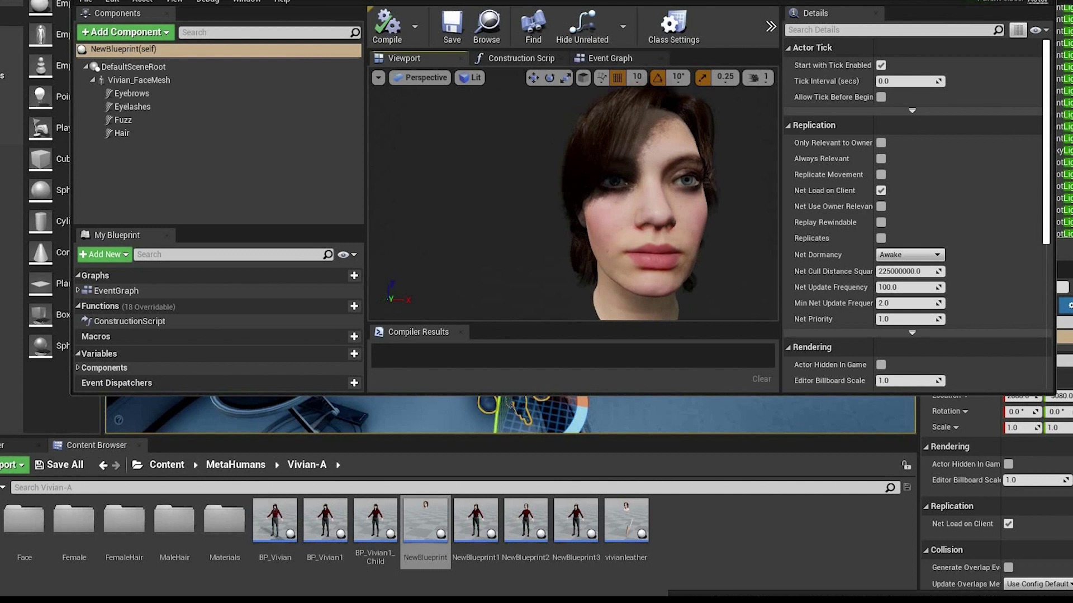
right_drag(434, 176, 463, 178)
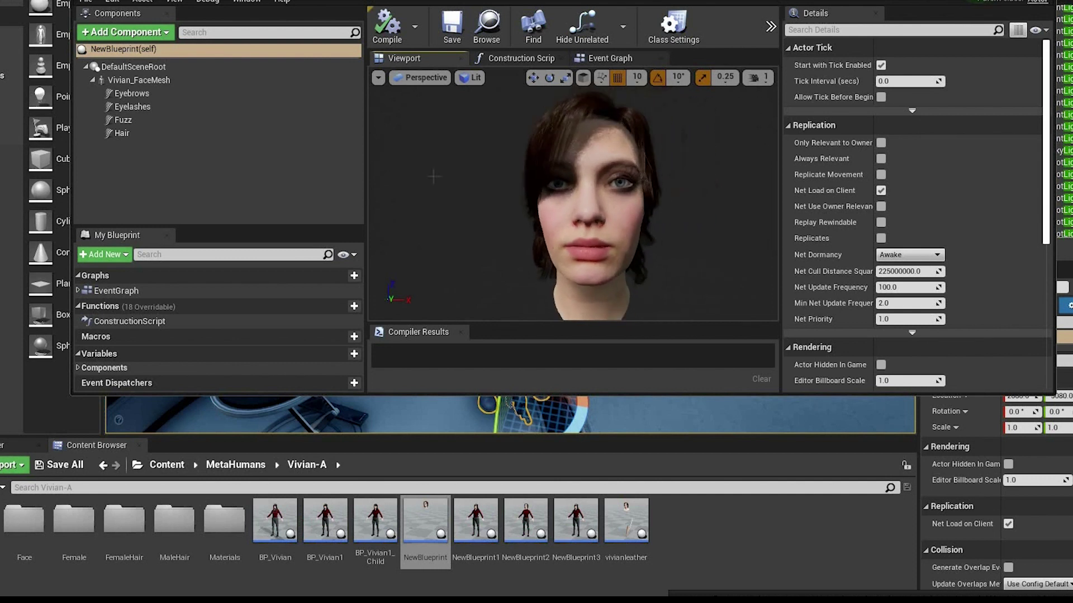
click(133, 137)
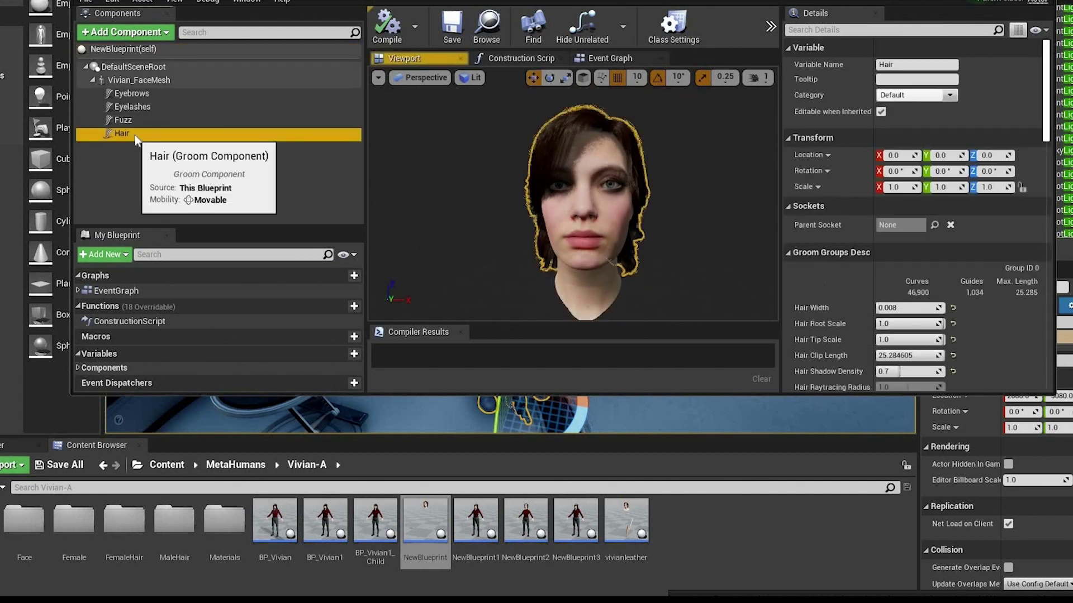
right_click(135, 136)
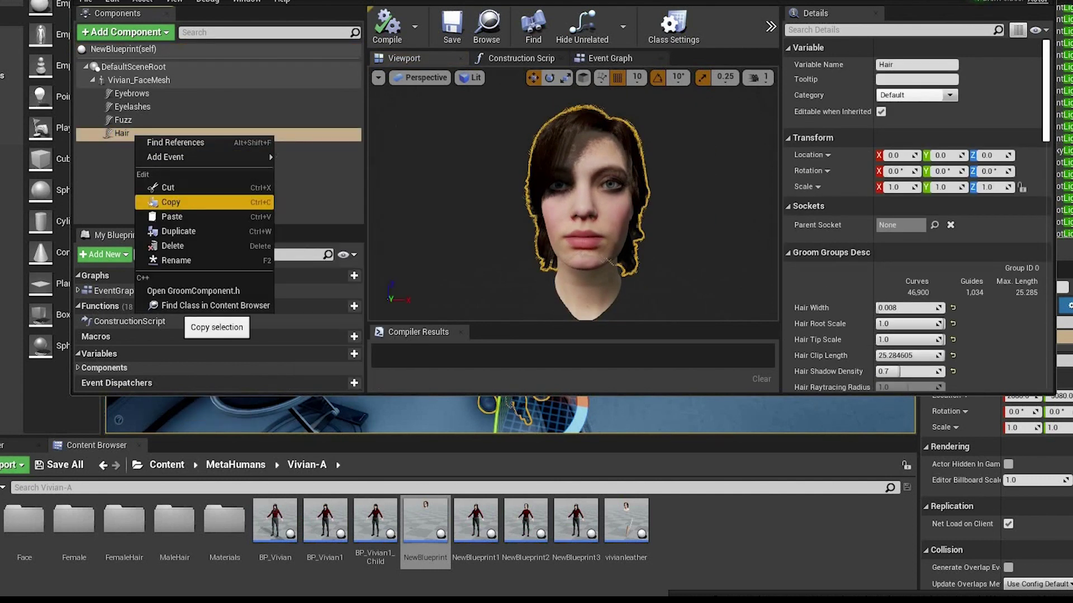
click(175, 201)
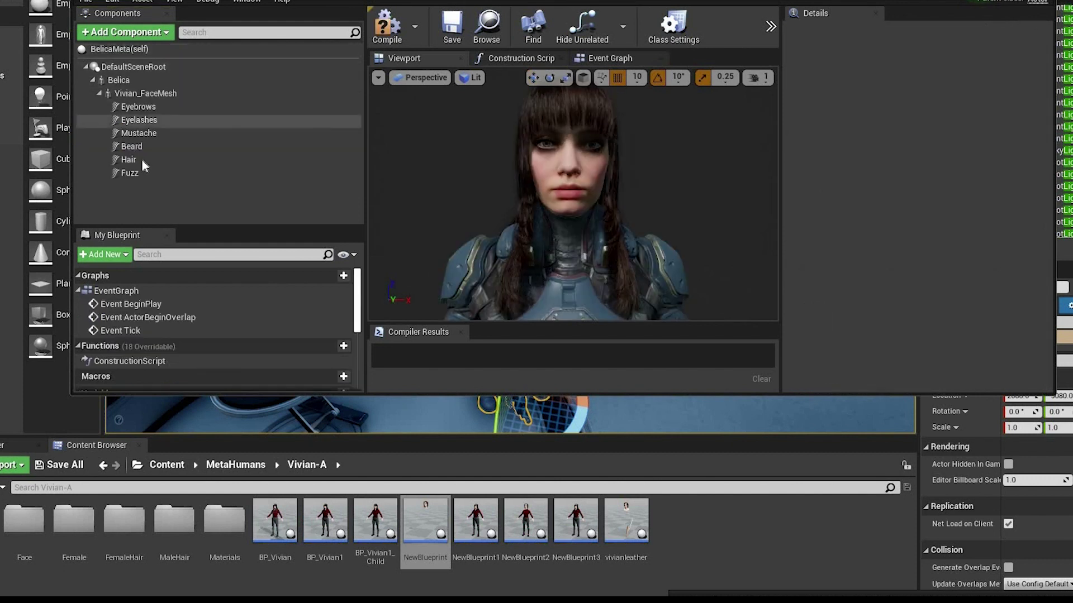
Delete the long braided Hair component from BelicaMeta and paste the copied short Hair in its place
click(142, 159)
key(Delete)
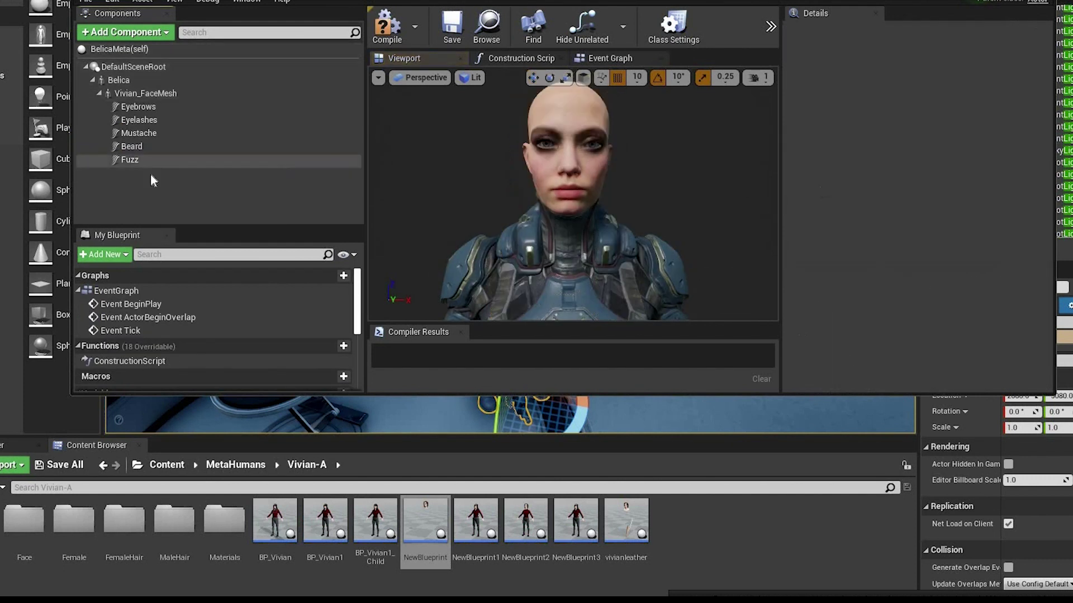
right_click(146, 174)
click(179, 194)
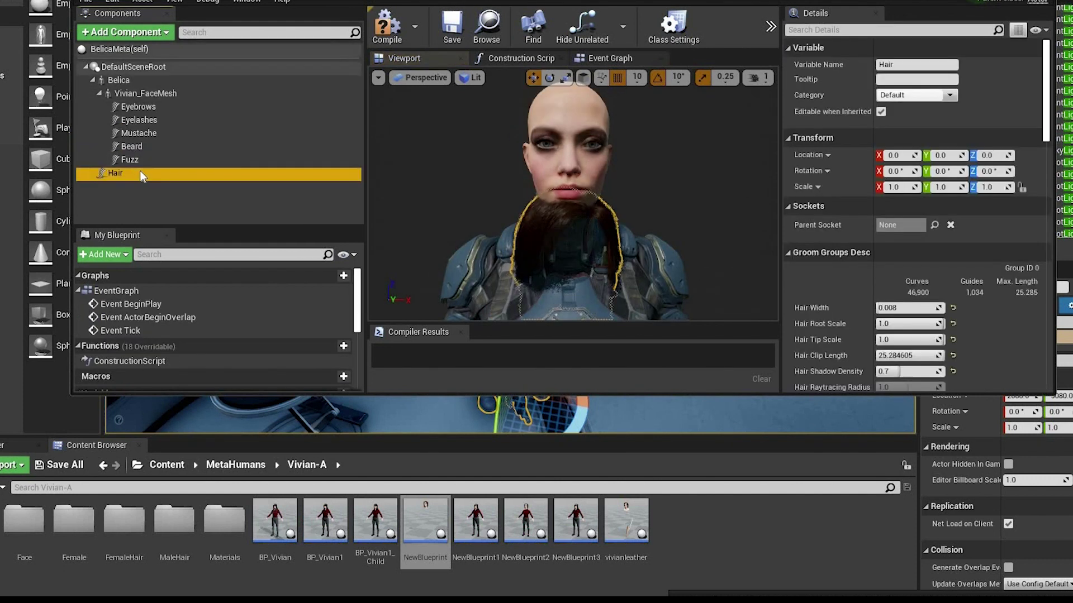
Parent the pasted Hair to Vivian_FaceMesh and reset its location and rotation to zero
drag(140, 173, 169, 90)
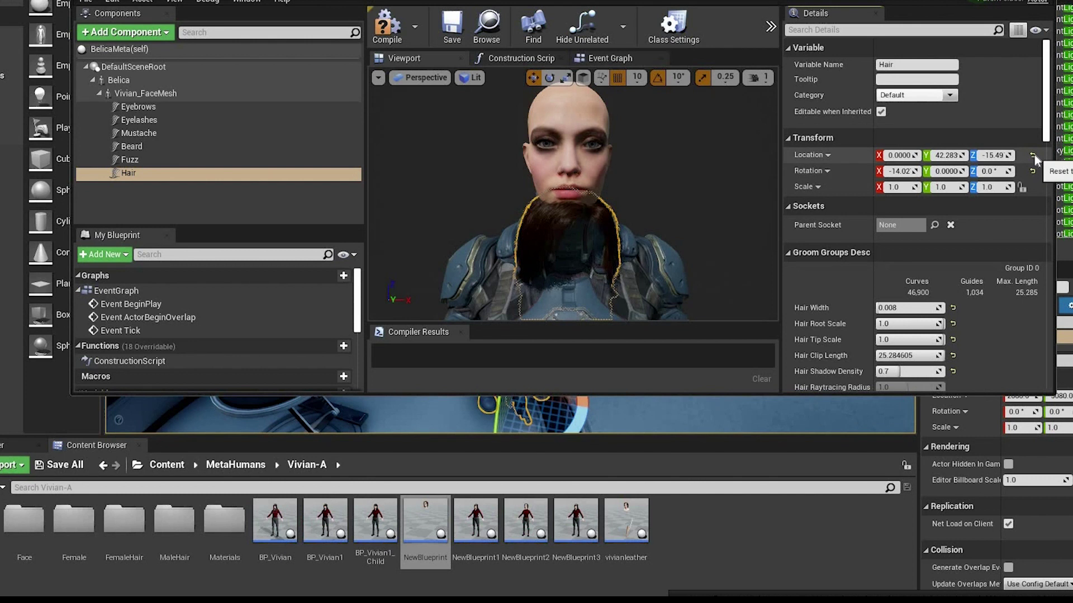
click(1033, 155)
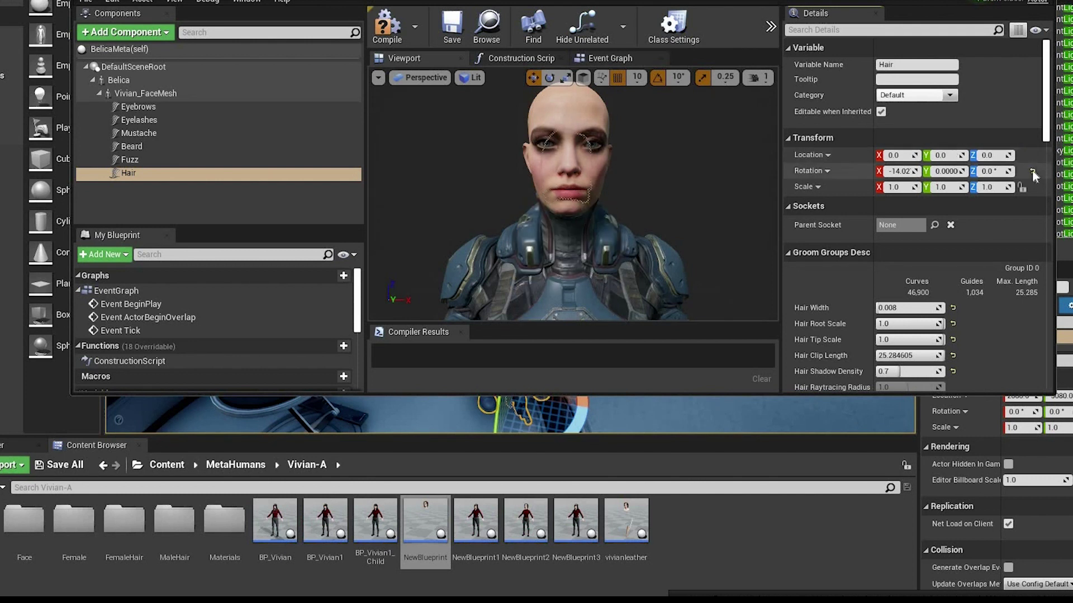
click(1032, 171)
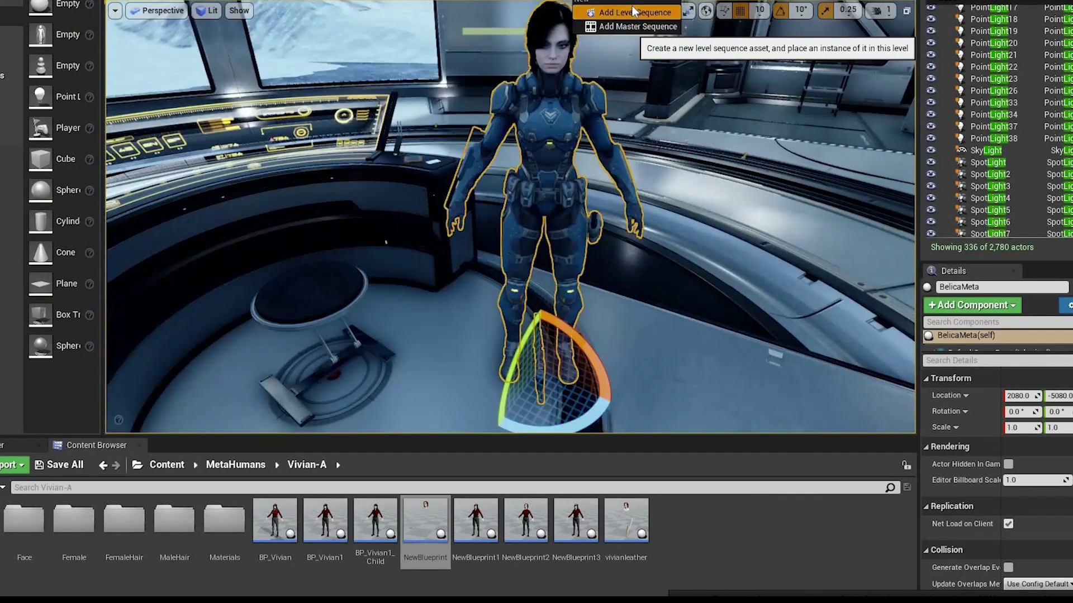
Create a level sequence named Tutorial in the Content folder and add the BelicaMeta actor to it
click(634, 13)
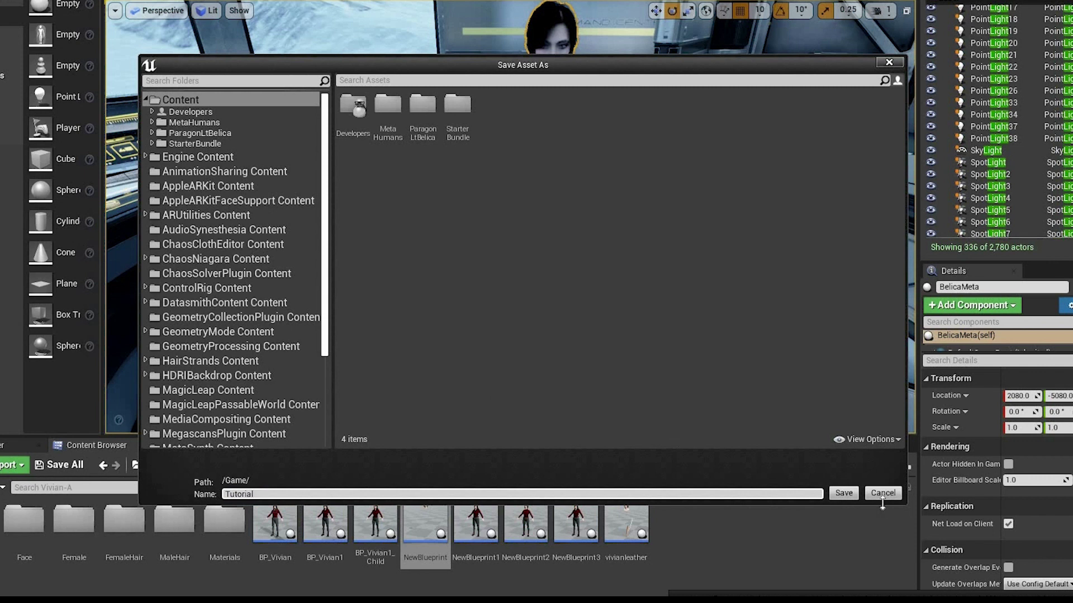
click(845, 494)
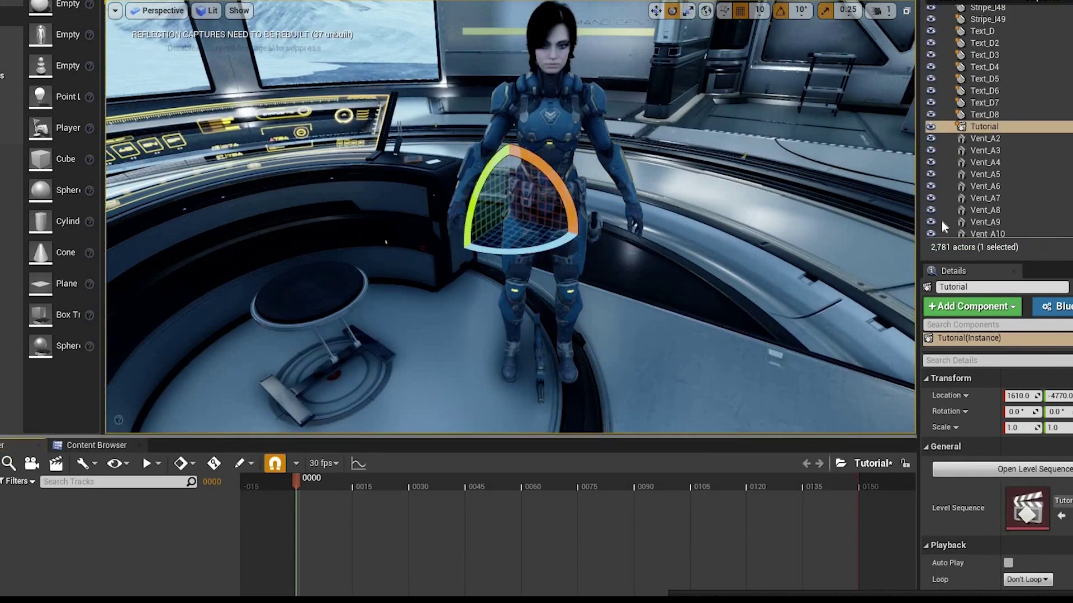
click(550, 212)
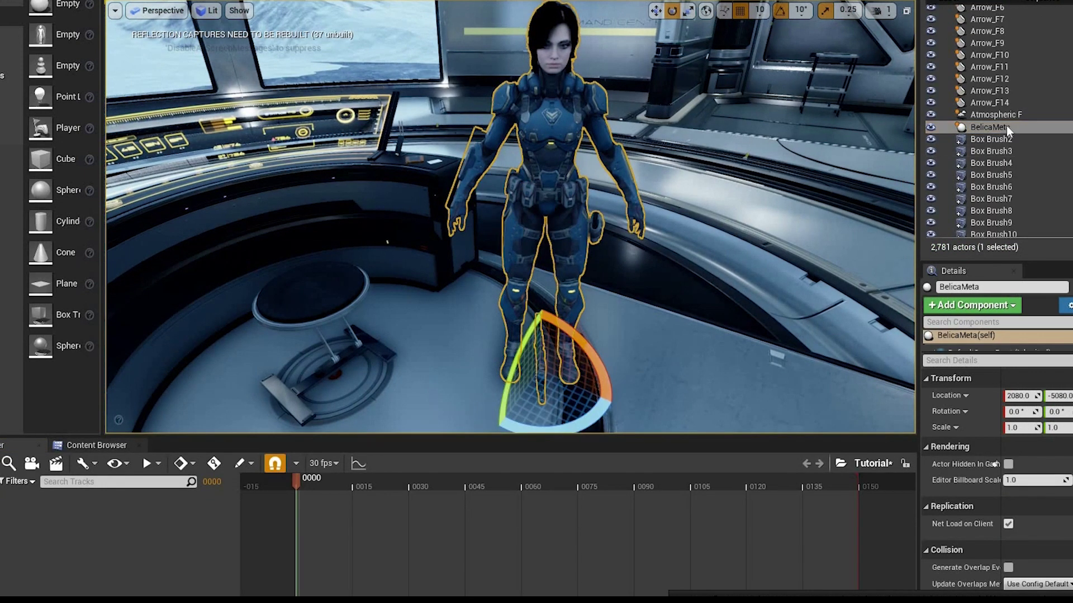
drag(142, 555, 136, 556)
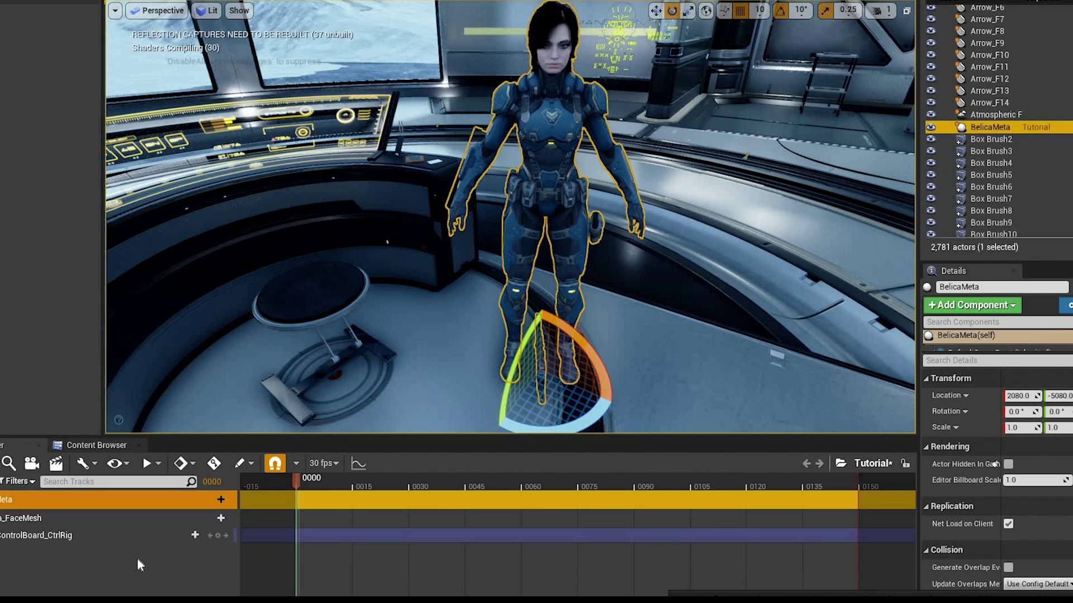
Delete the ControlBoard_CtrlRig track under the face mesh in the Tutorial sequence
click(73, 538)
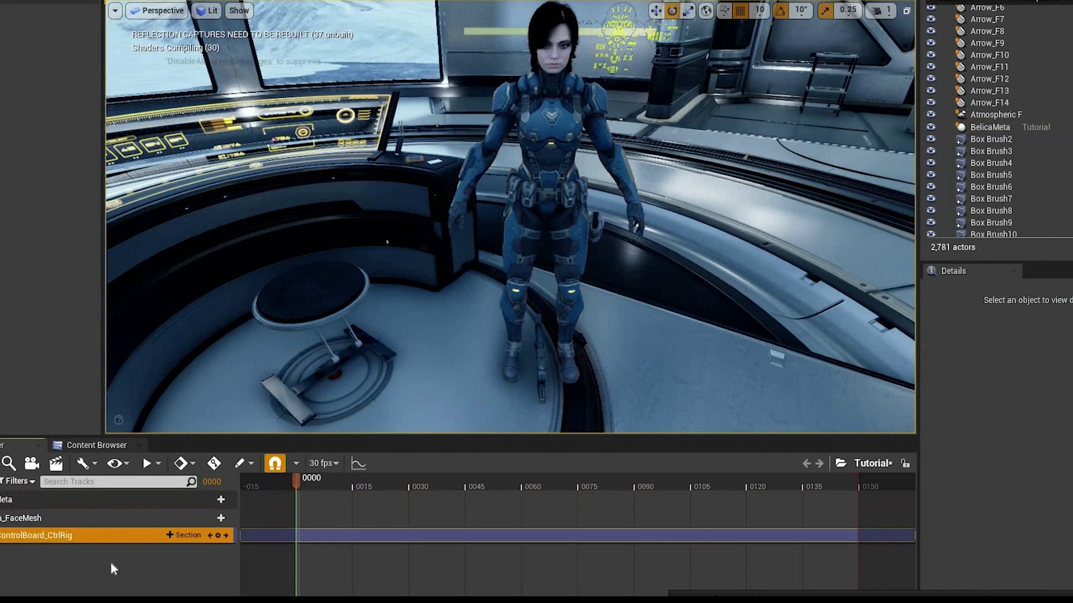
key(Delete)
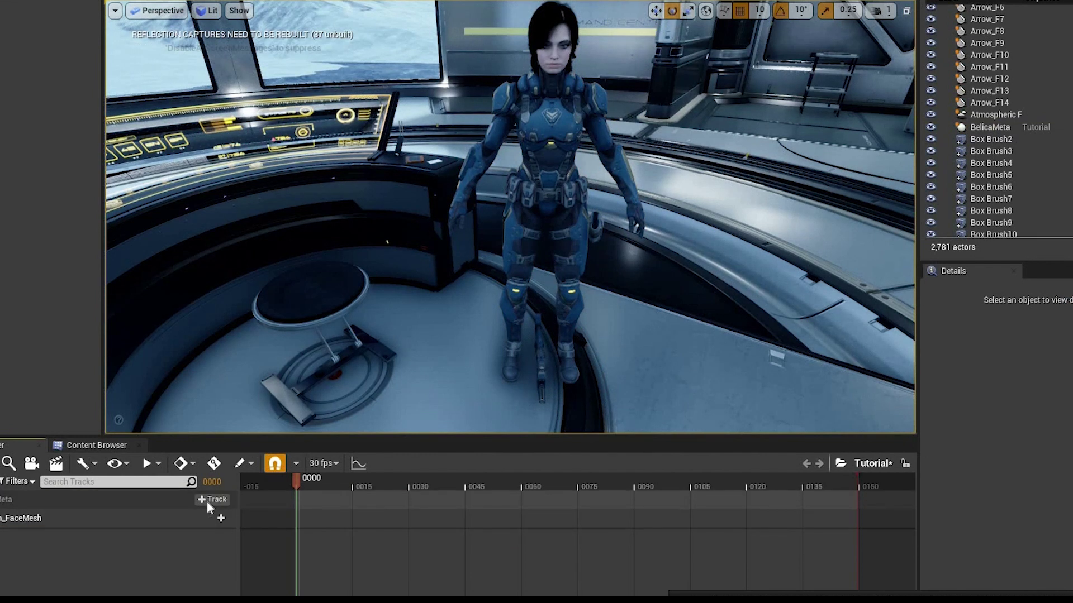
Add a track for the Belica component under BelicaMeta in the Tutorial sequence
click(211, 499)
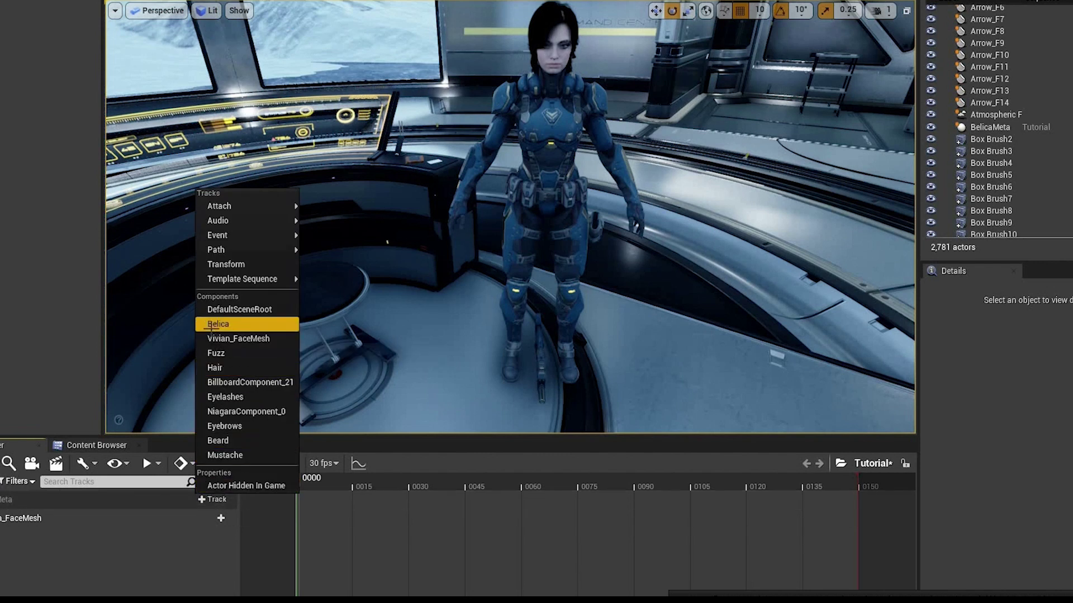
click(211, 324)
click(204, 518)
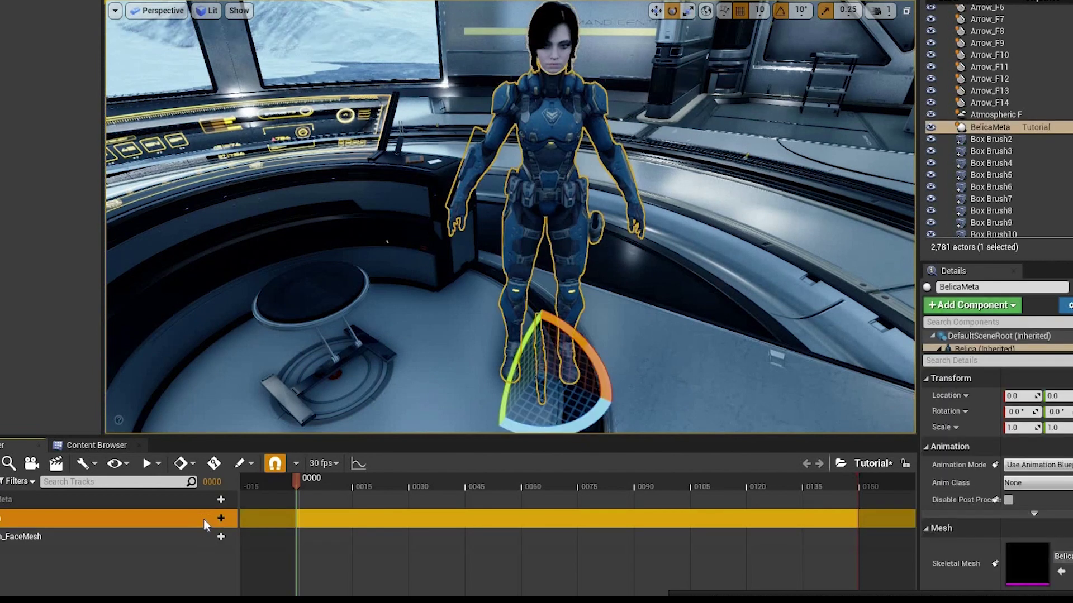
Assign the Idle_Turn_90_Right animation to the Belica track and play the sequence
click(213, 518)
mouse_move(343, 2)
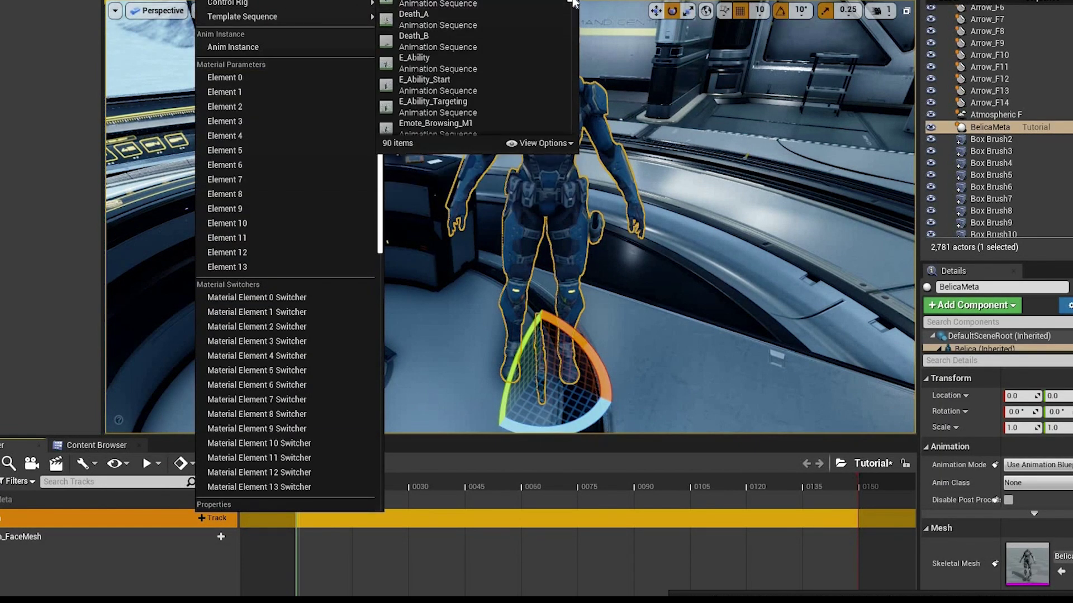
drag(575, 18, 576, 124)
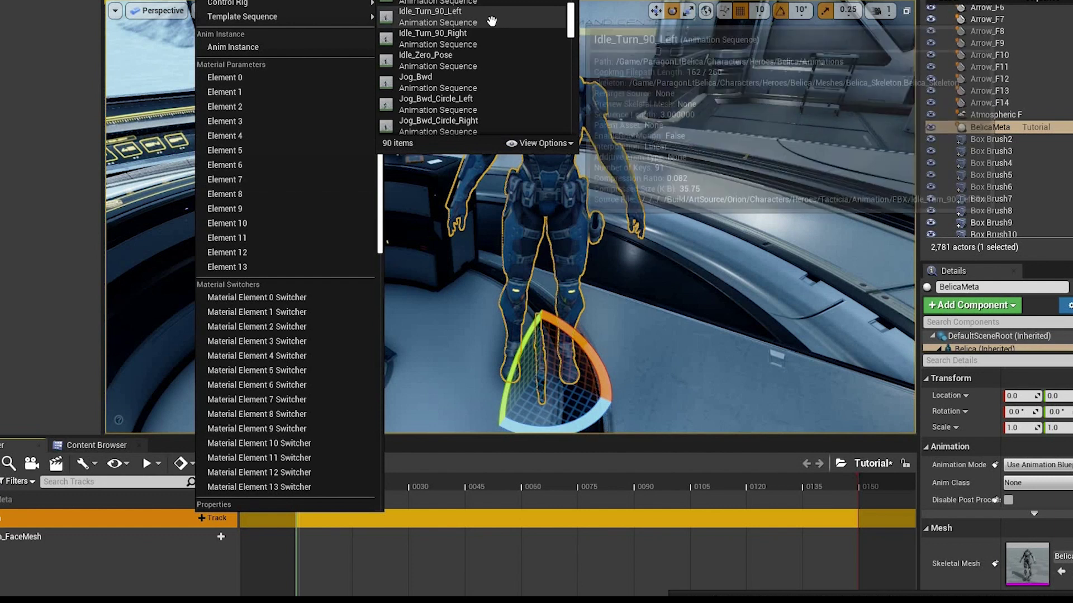
click(479, 38)
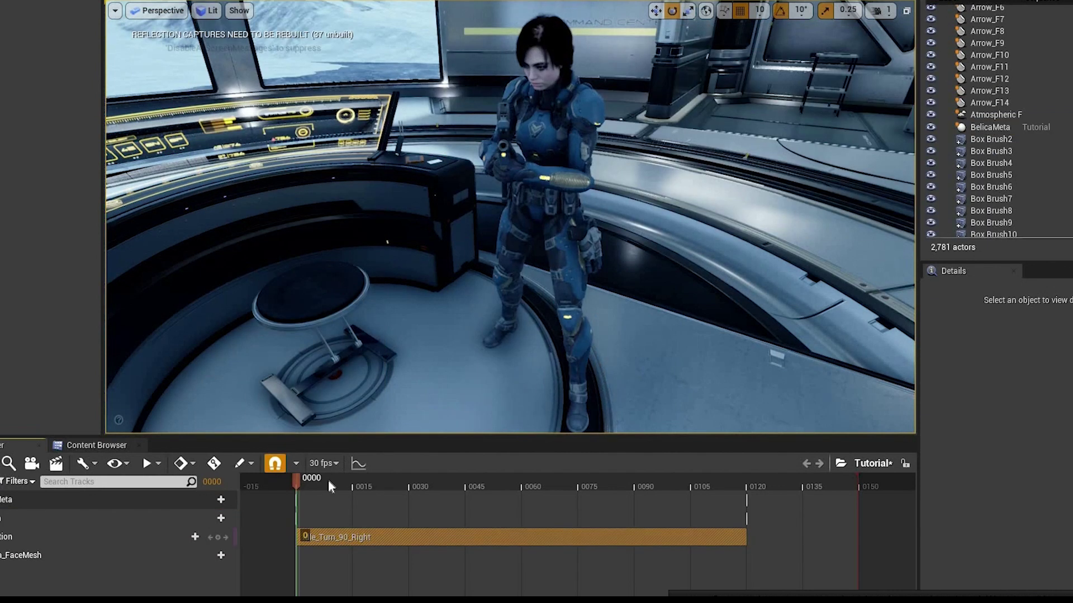
key(space)
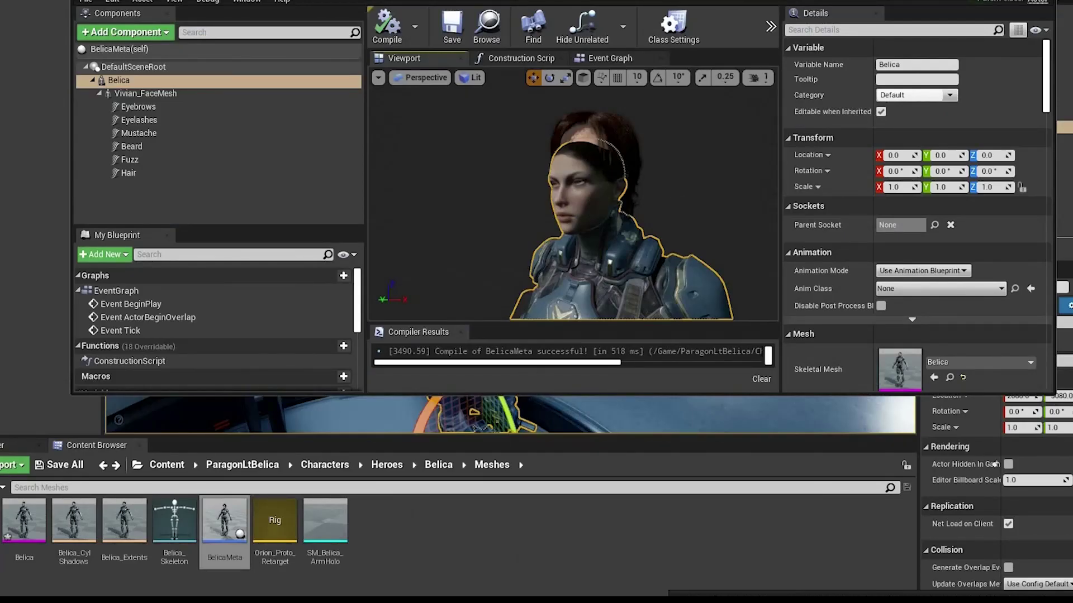
In the BelicaMeta blueprint, set the X location of Vivian_FaceMesh to -139.0 to lower the head toward the neck
alt+drag(581, 218, 675, 147)
click(128, 172)
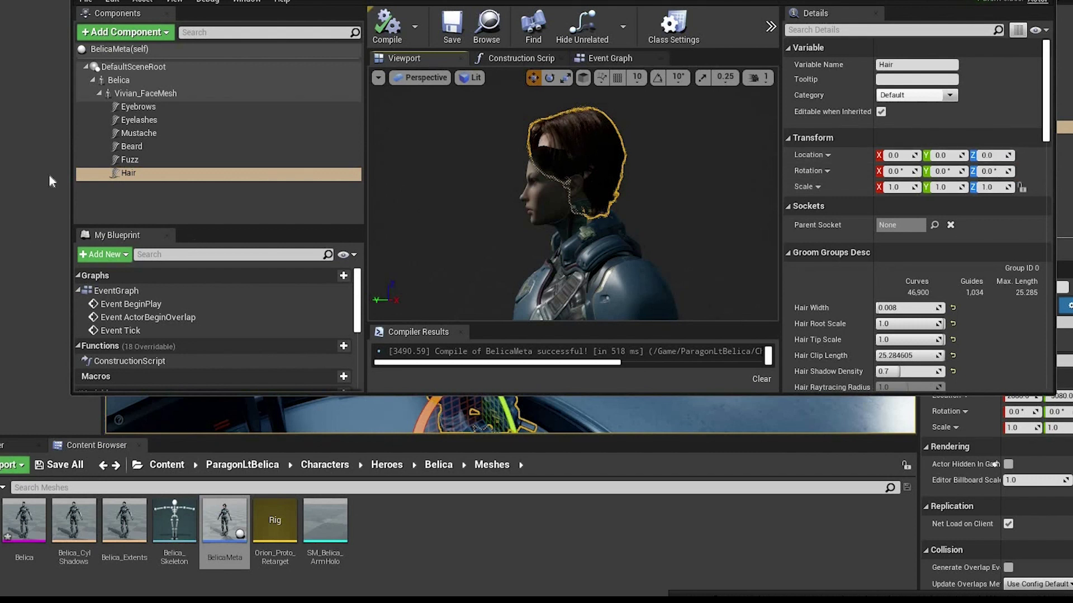
click(144, 93)
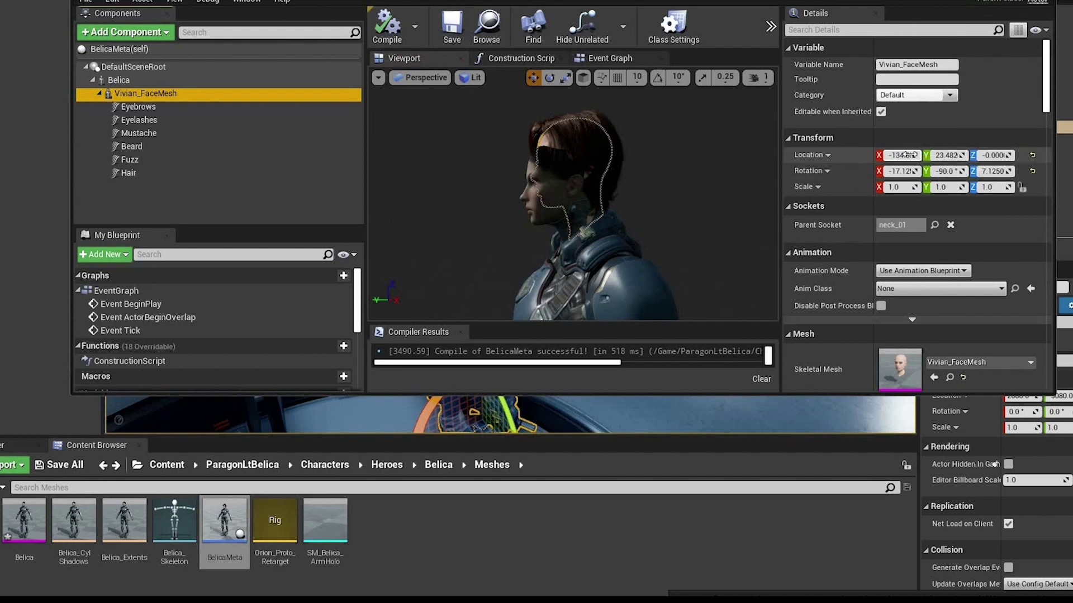
drag(911, 155, 909, 155)
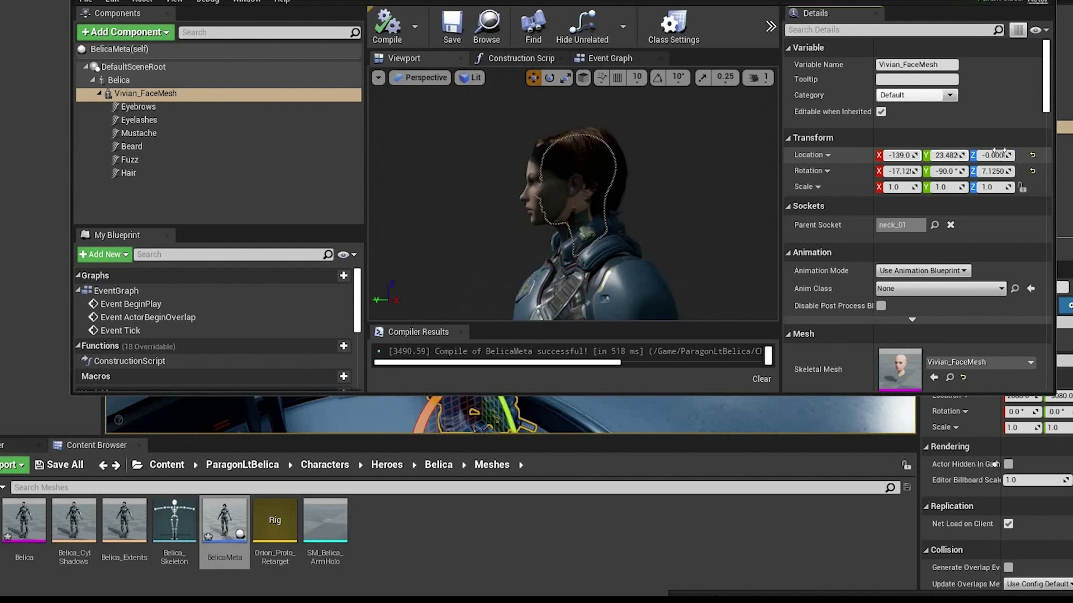
drag(994, 155, 997, 155)
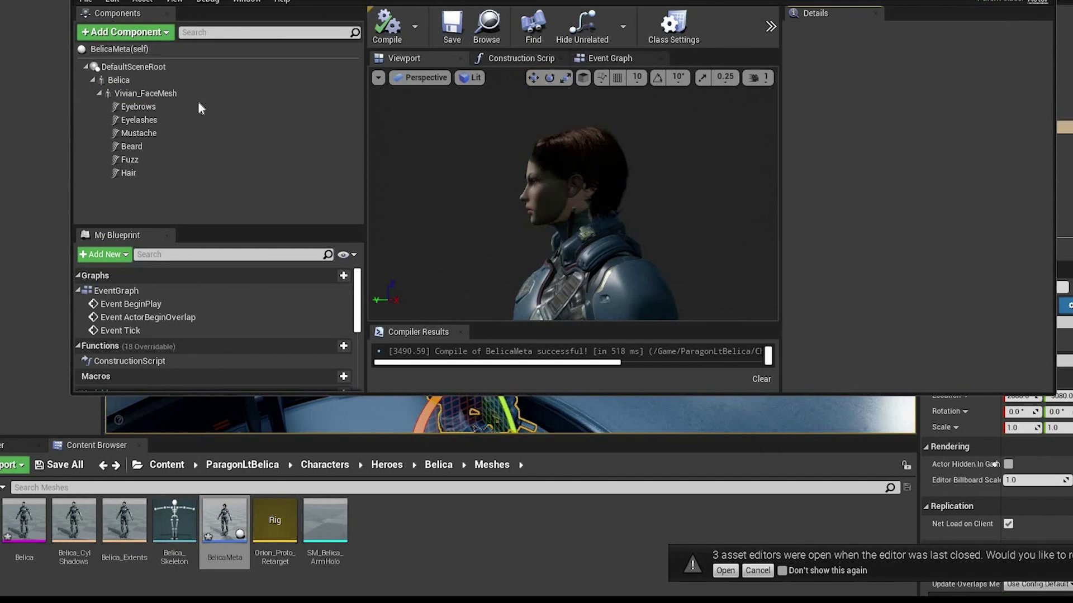
Set the Y location of Vivian_FaceMesh to 27.0 to move the head forward over the neck
click(146, 81)
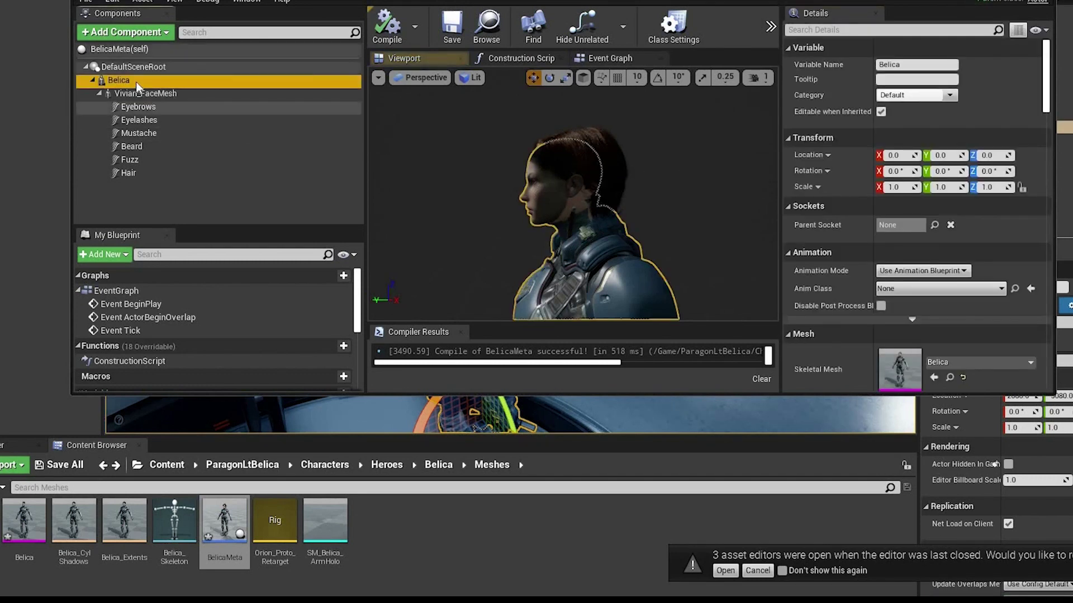
click(335, 93)
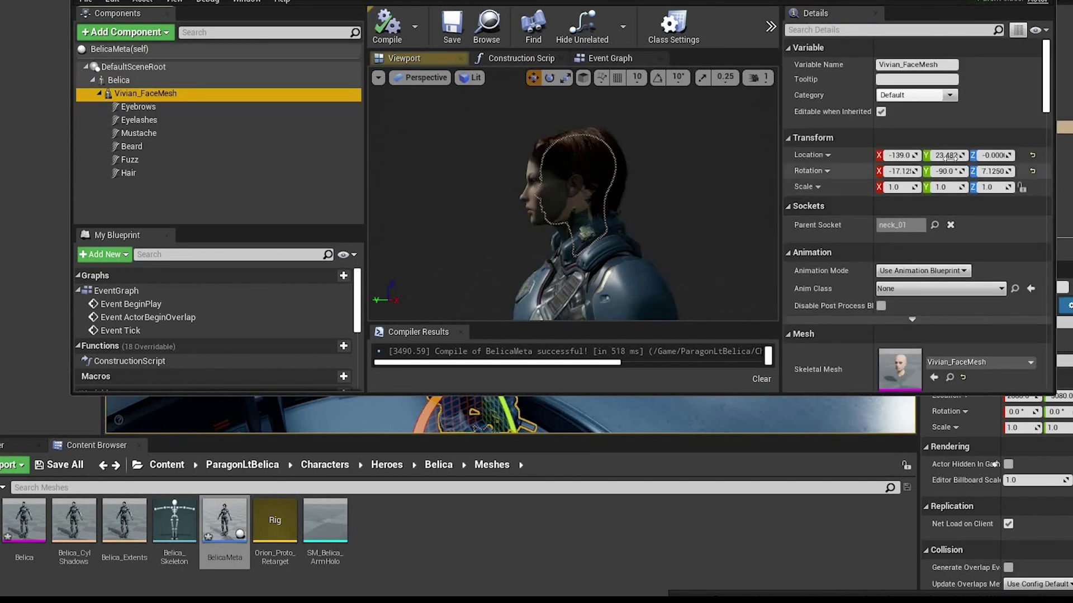
drag(946, 155, 959, 155)
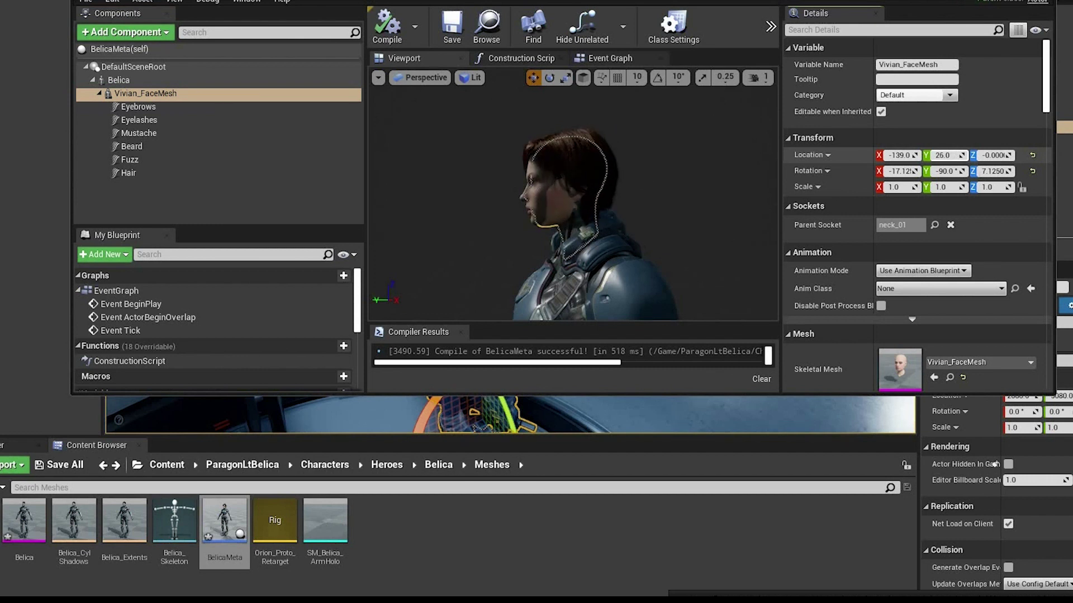
right_drag(665, 218, 844, 224)
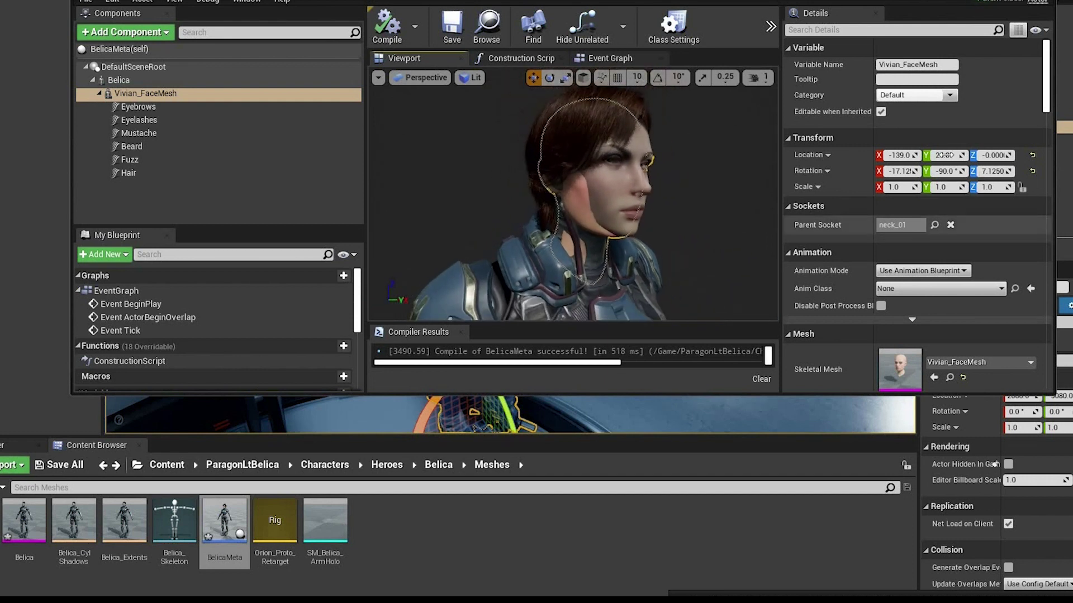
drag(959, 155, 960, 155)
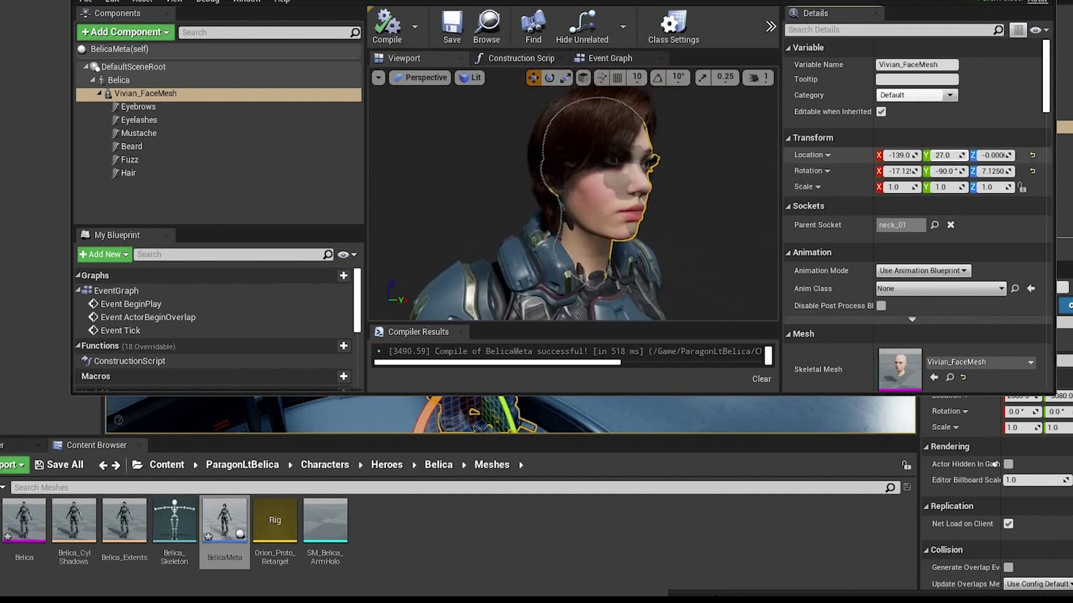
right_drag(693, 217, 592, 218)
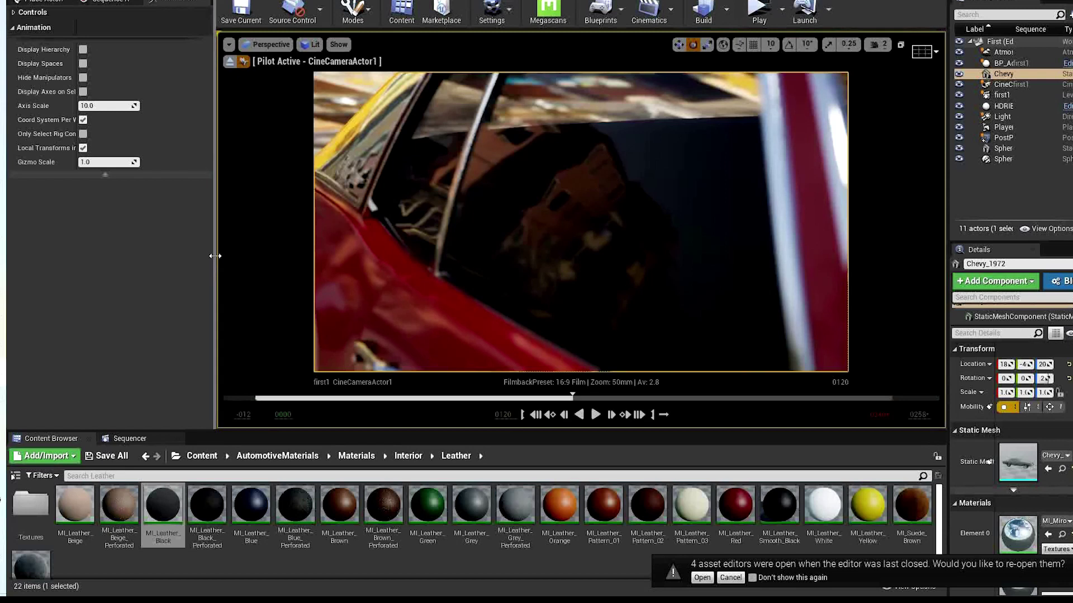
In the car scene project, enlarge the viewport by narrowing the side panel and shortening the Content Browser
drag(216, 260, 157, 263)
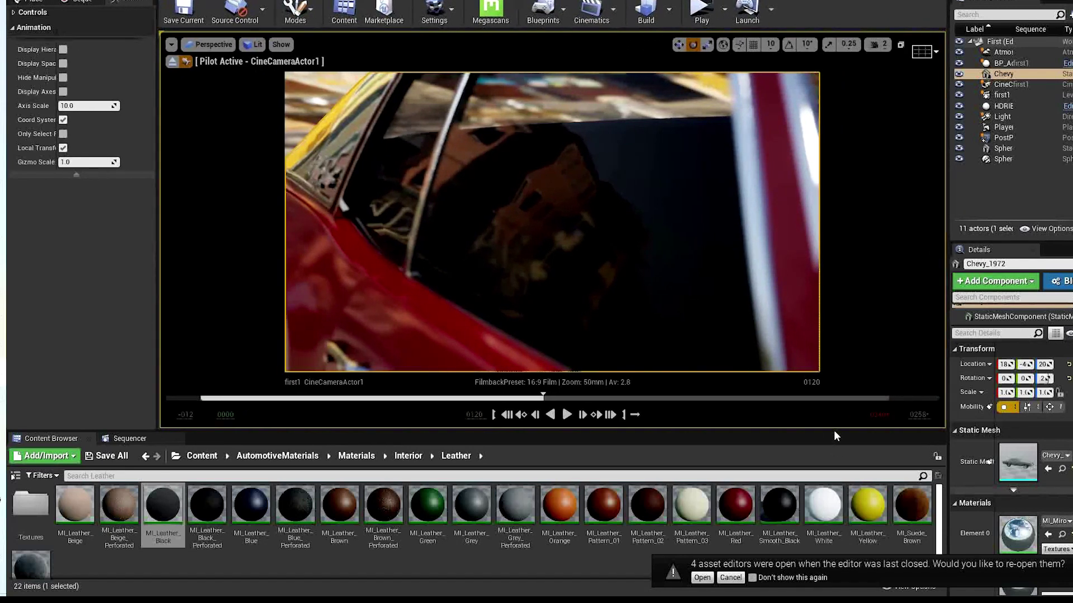
drag(834, 429, 835, 493)
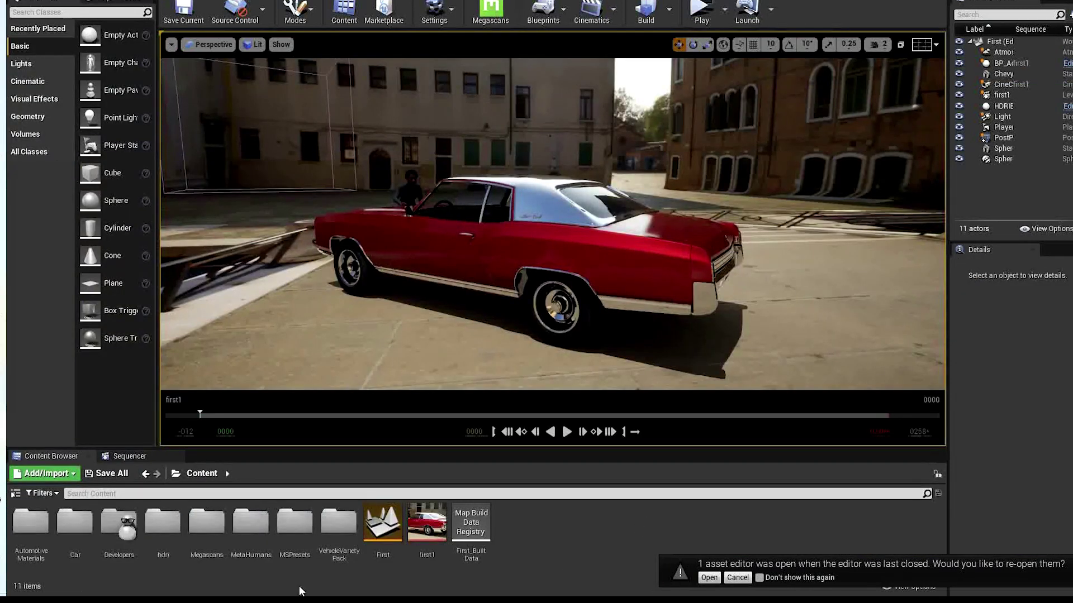
Place SM_SportsCar from the VehicleVarietyPack Meshes folder beside the red car and apply MI_CarPaint_Mix_01 to its body
double_click(334, 531)
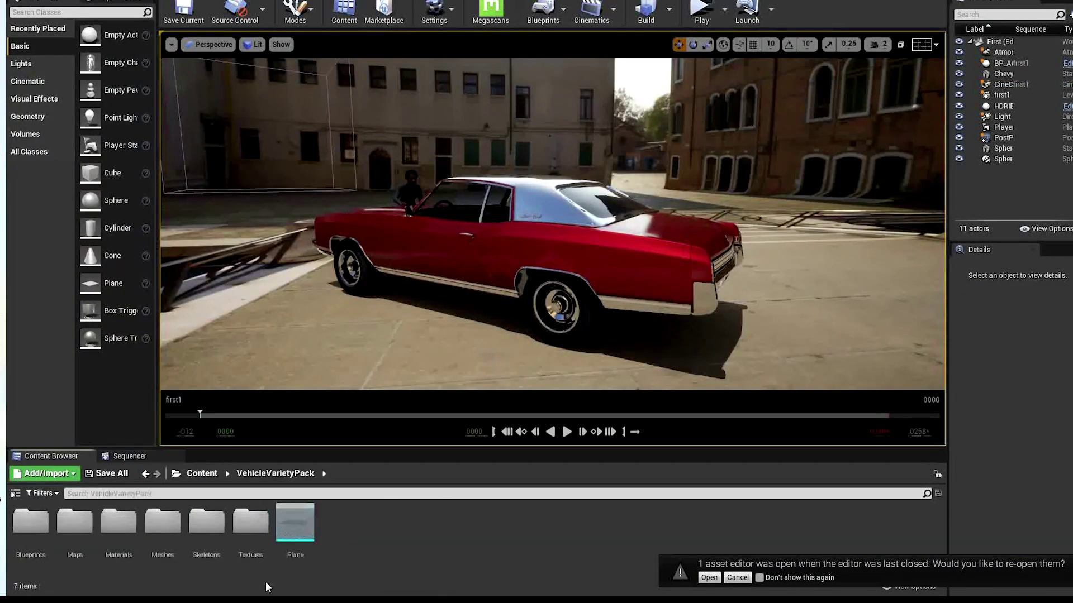
double_click(164, 528)
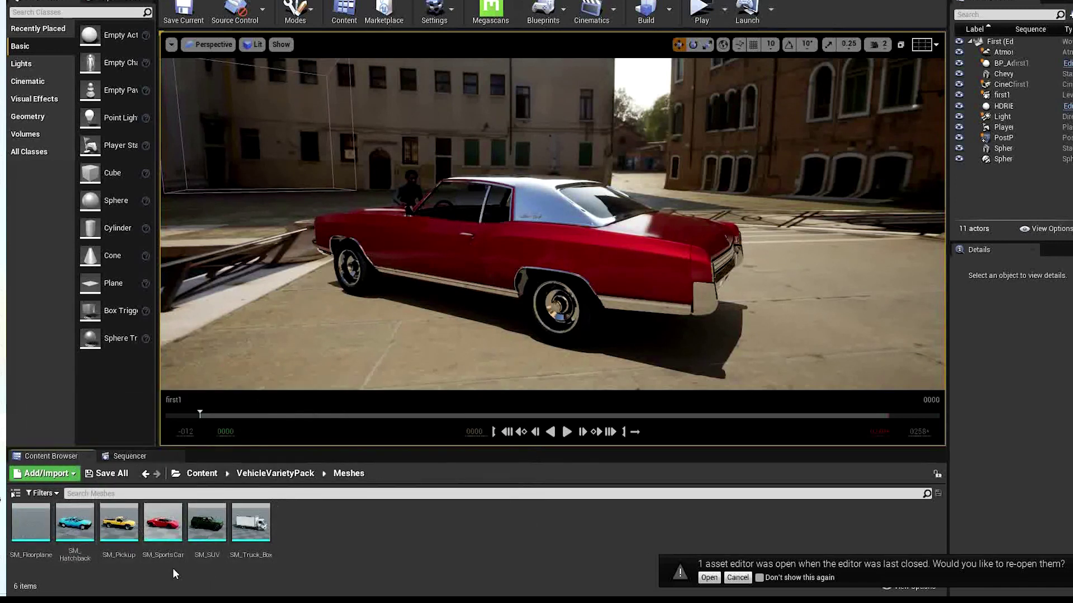
click(164, 531)
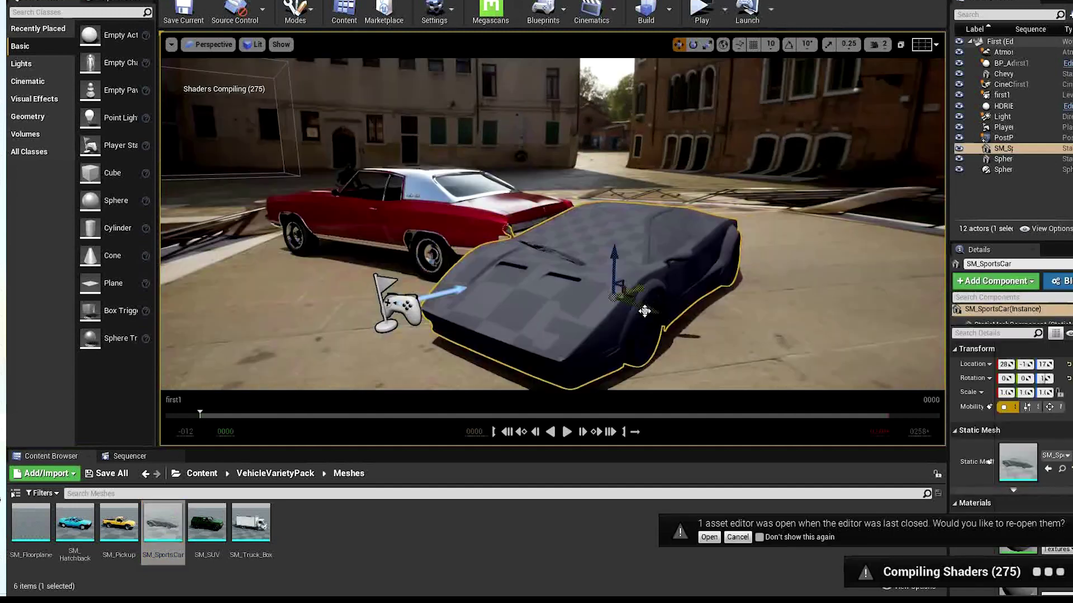
drag(644, 311, 637, 317)
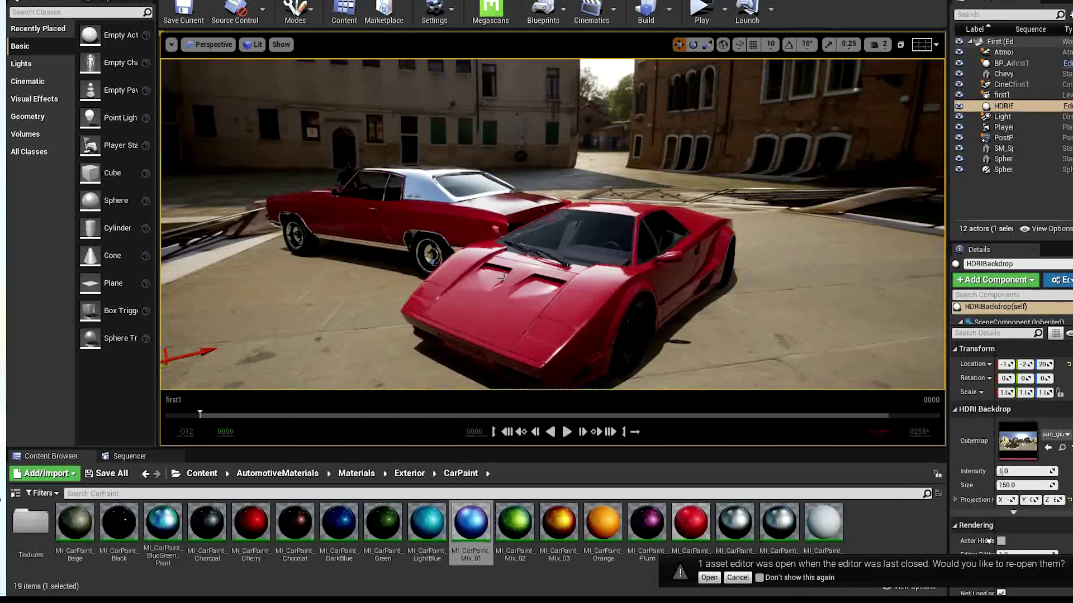
mouse_move(476, 528)
mouse_down()
mouse_move(523, 385)
mouse_move(531, 305)
mouse_up()
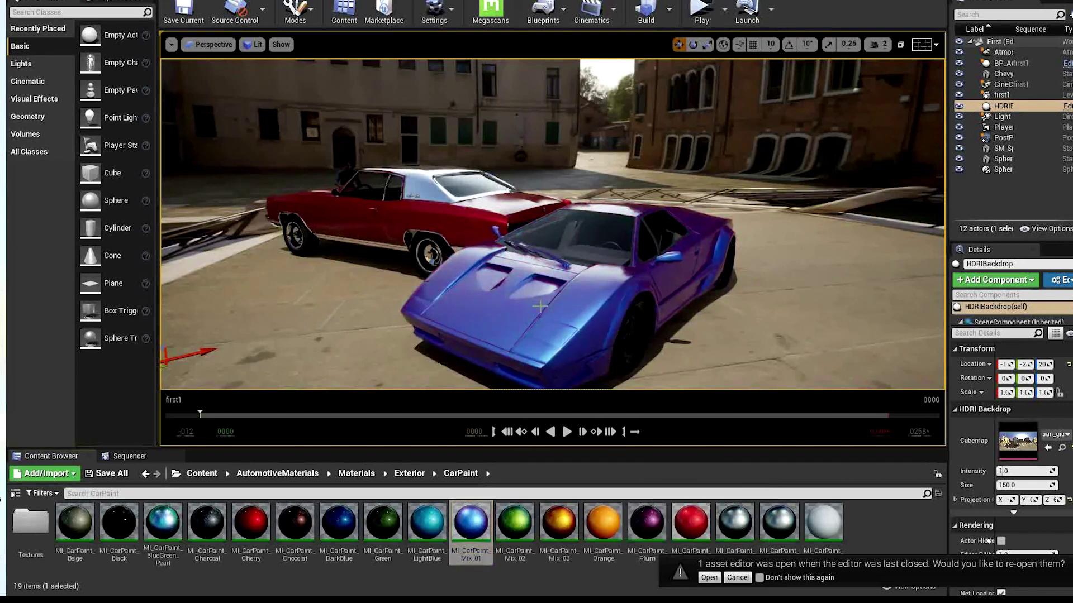
click(554, 316)
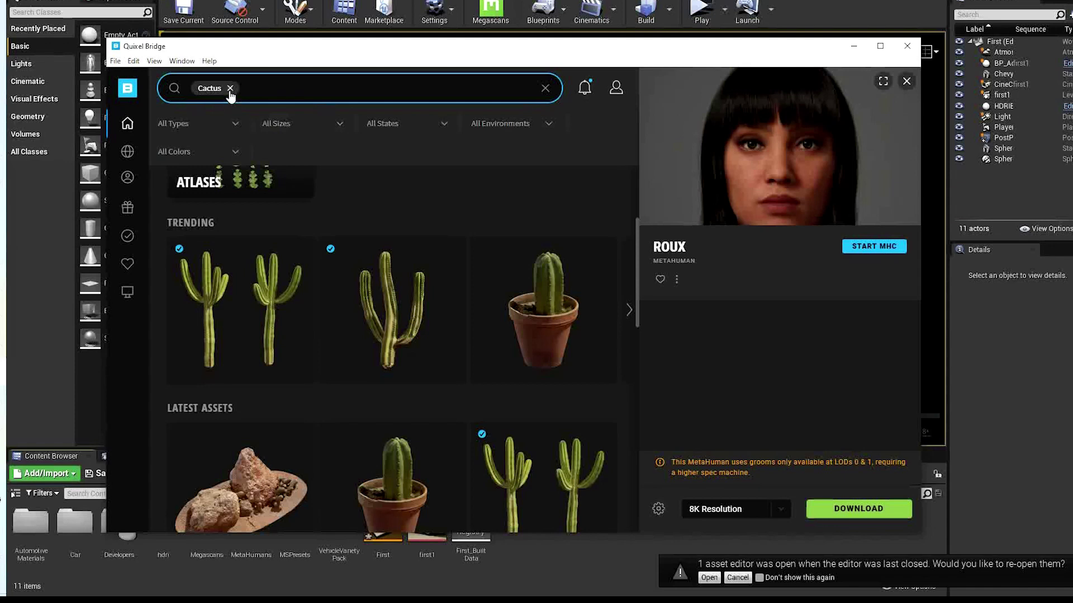
In Quixel Bridge, replace the Cactus search with "bush" and limit it to the 3D Plants category
click(229, 89)
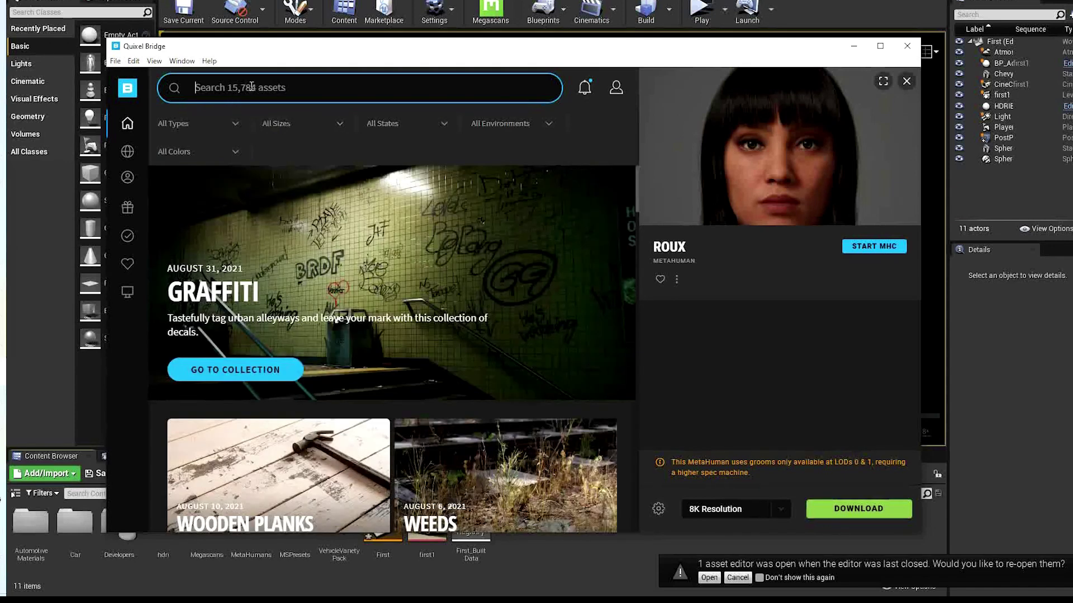
text(bush)
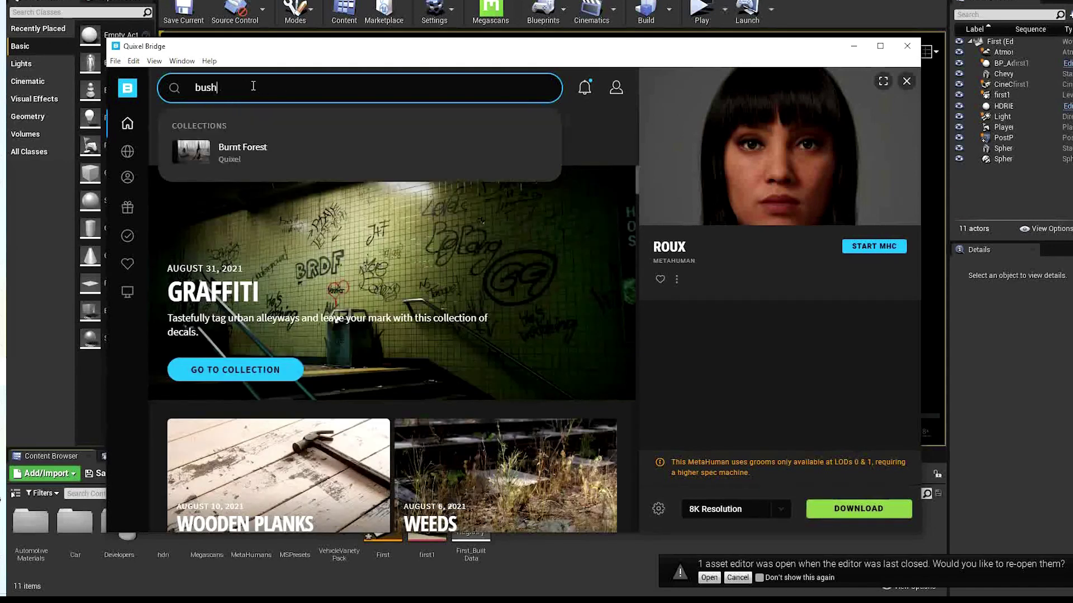
key(Return)
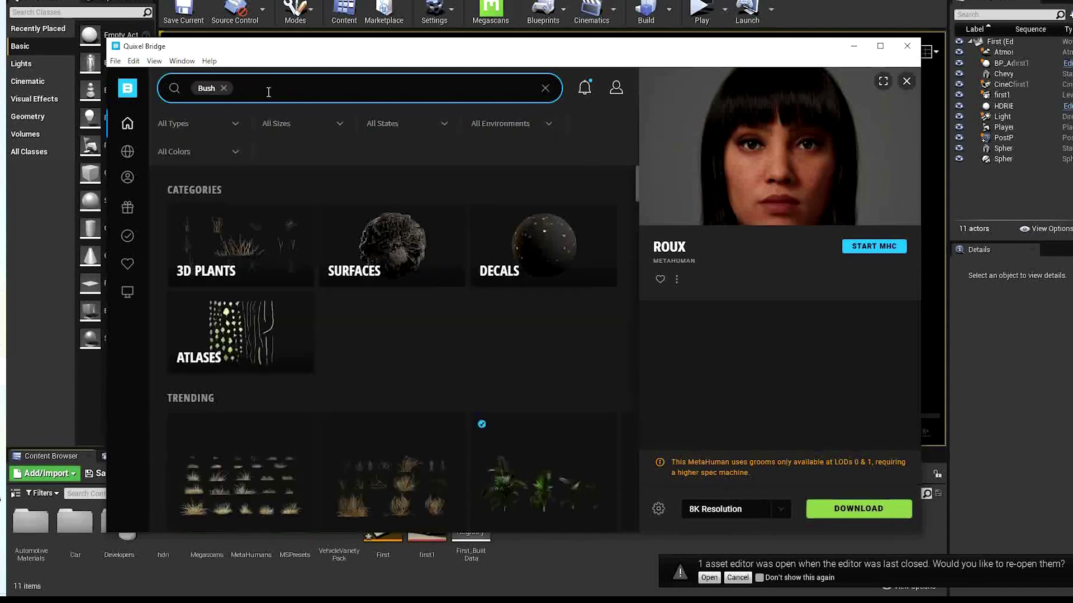
click(264, 233)
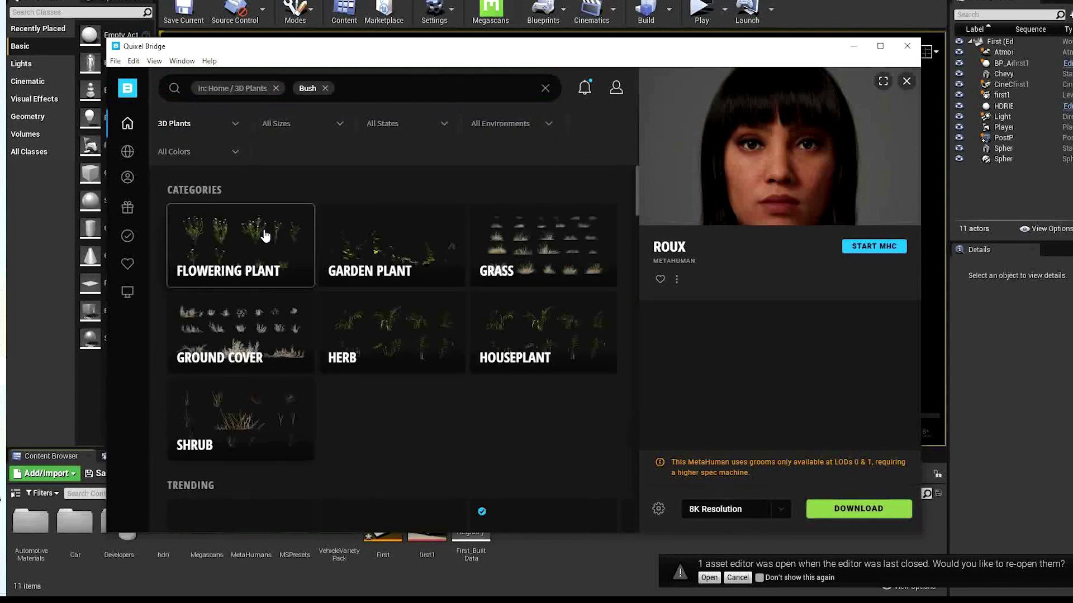
Download the Yellow Rabbitbrush plant at 4K resolution and export it to the Unreal project
scroll(398, 400, down, 10)
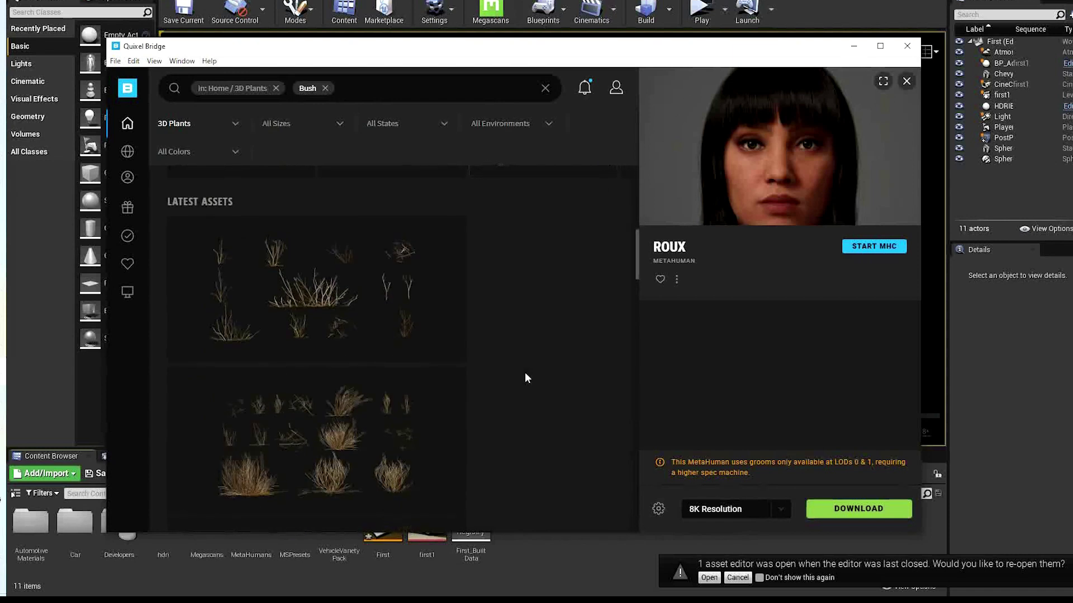
scroll(525, 374, down, 4)
scroll(525, 374, up, 5)
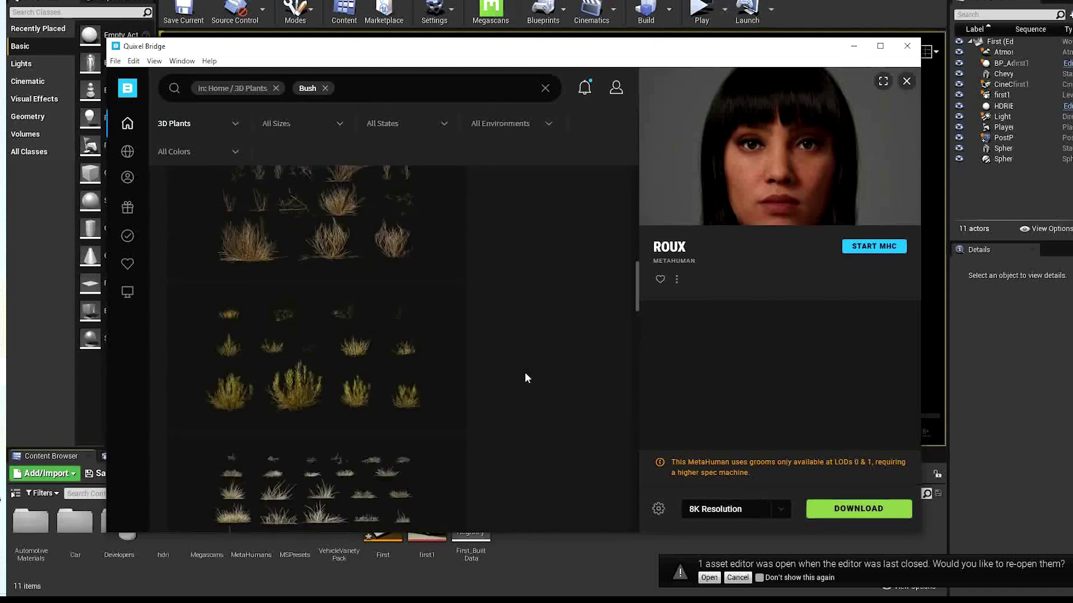
click(305, 377)
scroll(514, 370, down, 4)
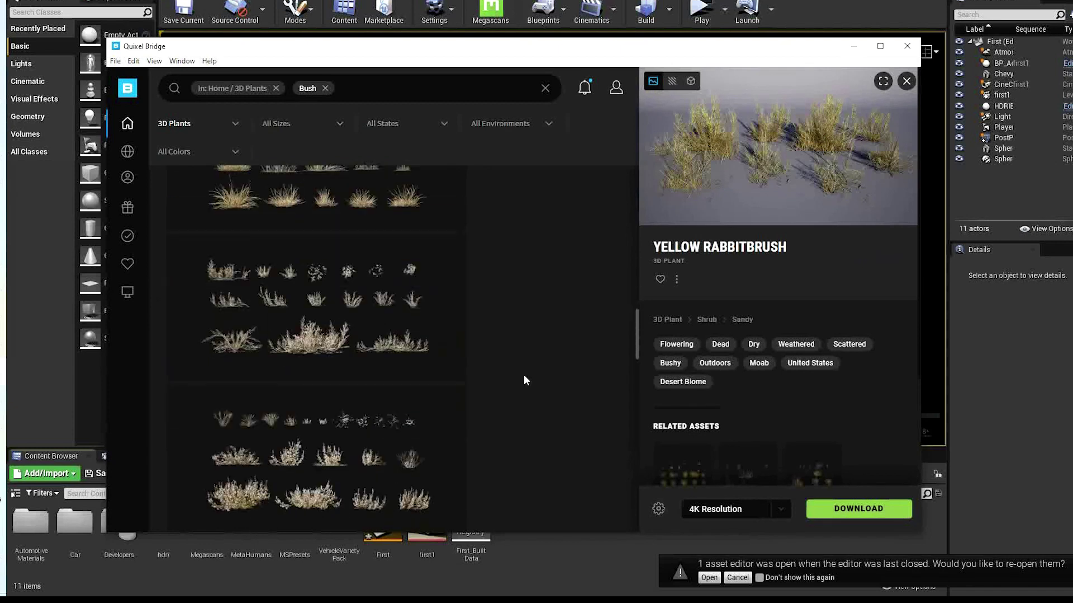
scroll(873, 362, down, 1)
scroll(872, 362, down, 1)
scroll(872, 361, up, 2)
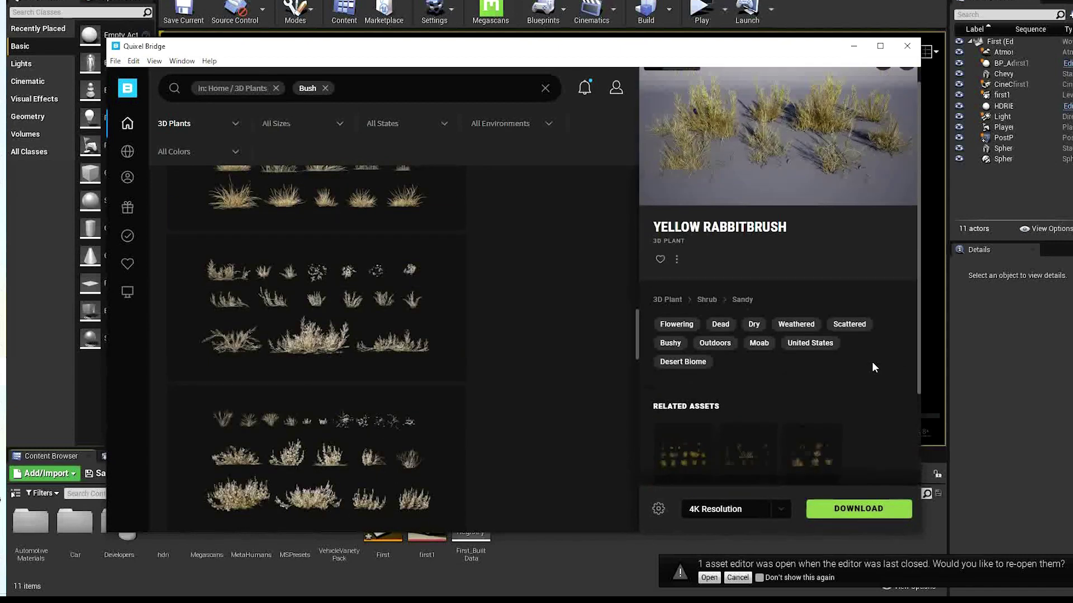
click(852, 519)
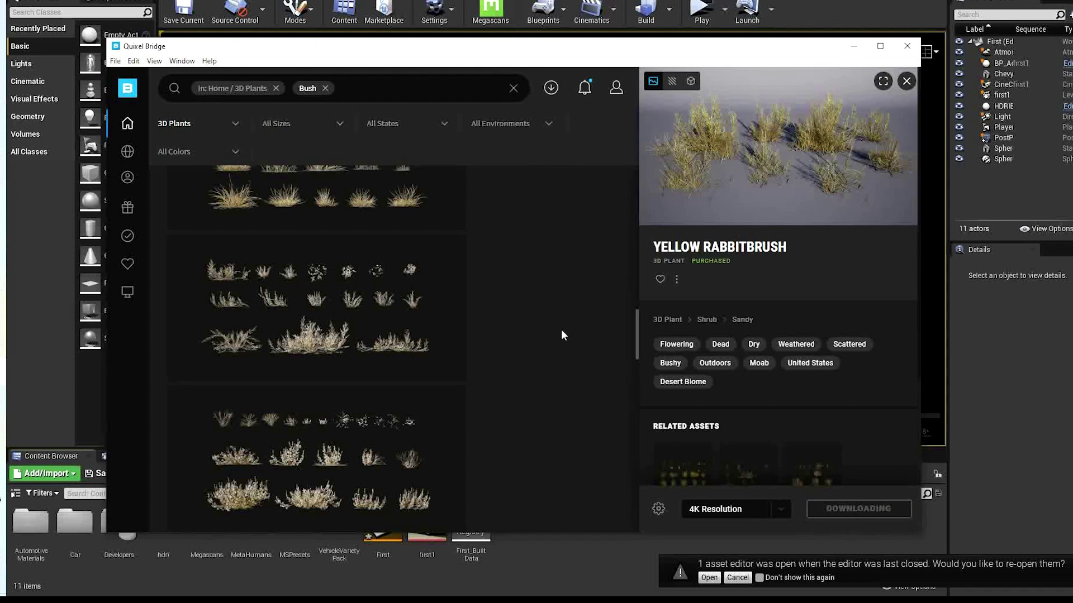
scroll(561, 329, up, 5)
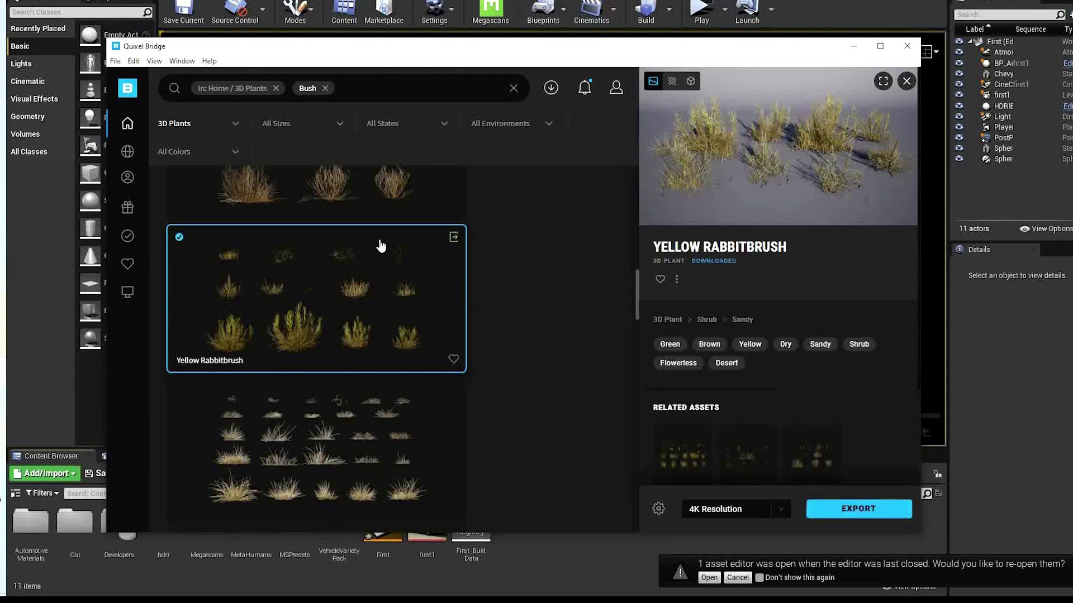
click(454, 238)
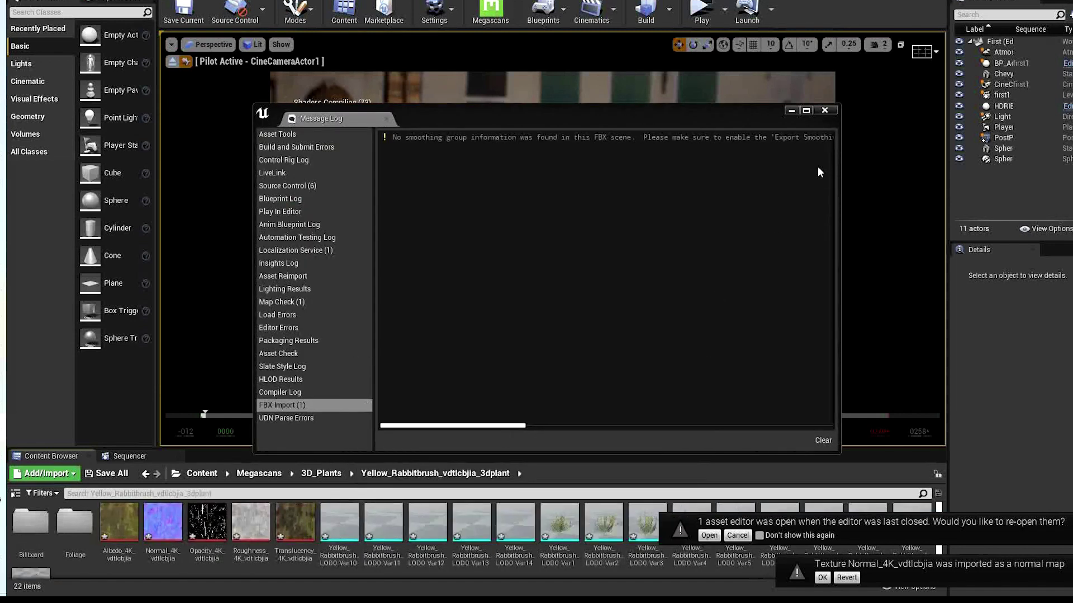
Close the import message log and place the Yellow Rabbitbrush Var1 mesh on the ground near the red car's front wheel
click(824, 110)
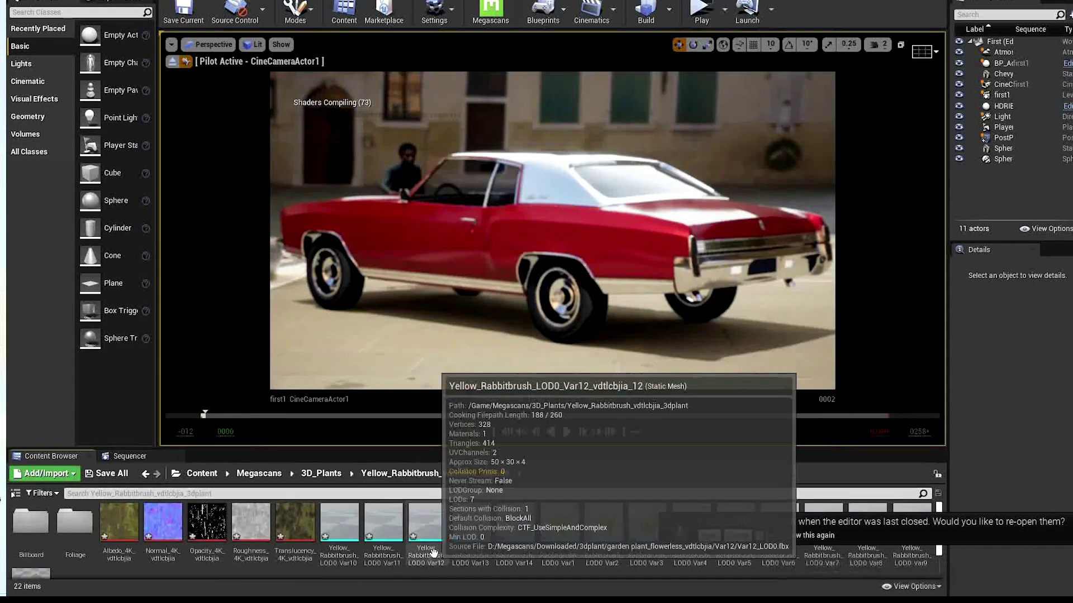
scroll(444, 541, down, 1)
scroll(601, 543, up, 1)
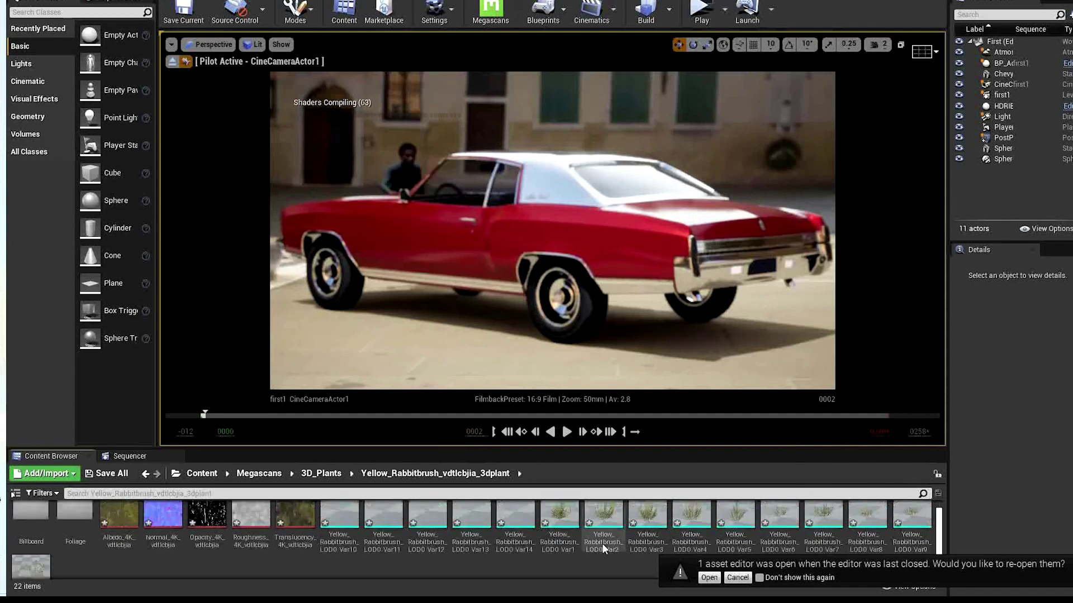
click(558, 531)
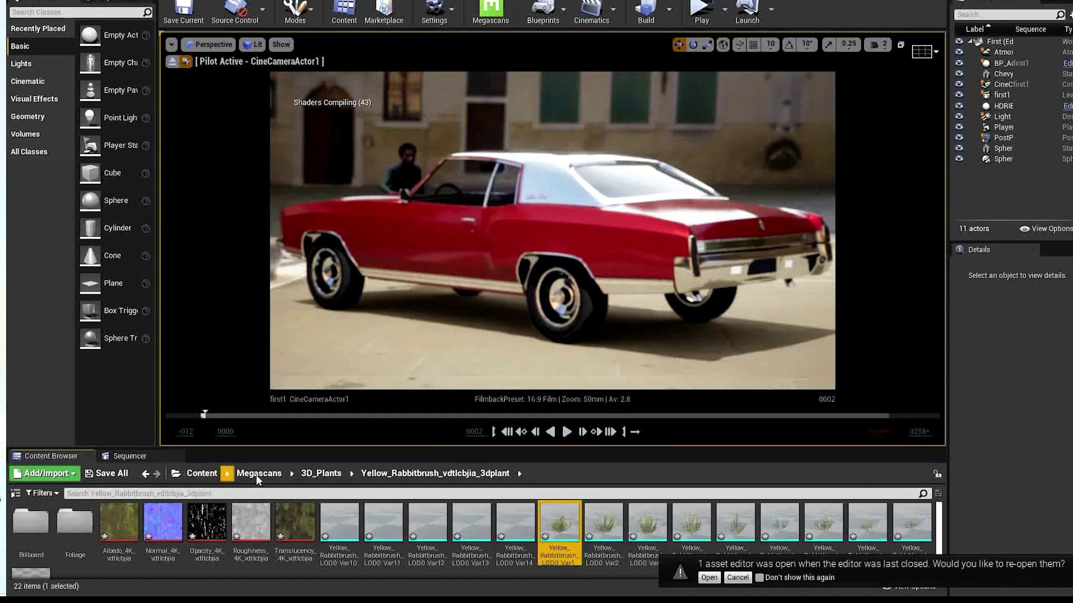
mouse_move(560, 534)
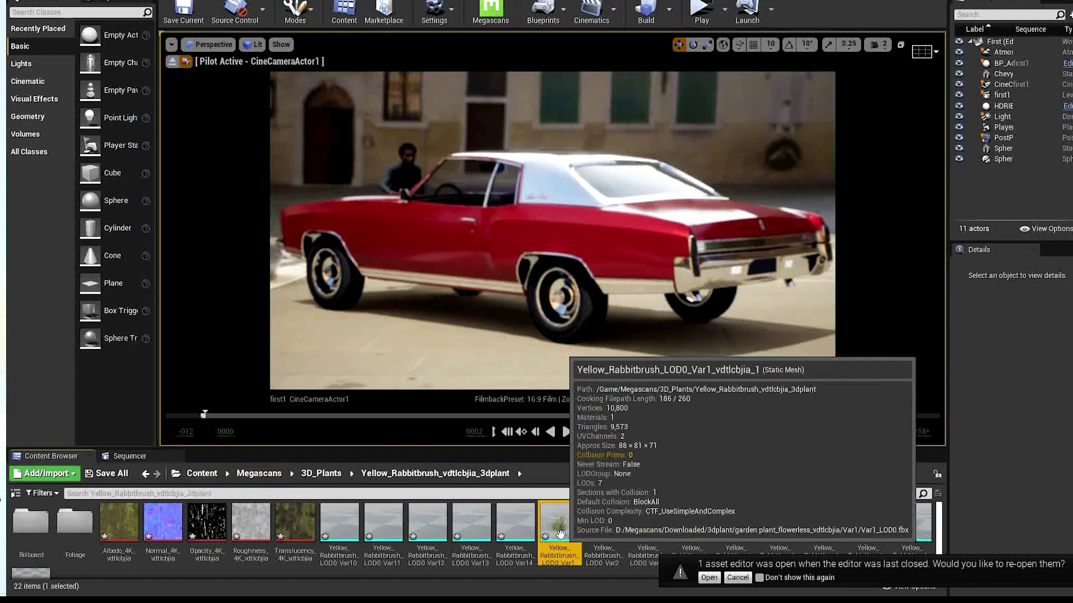
drag(559, 534, 345, 330)
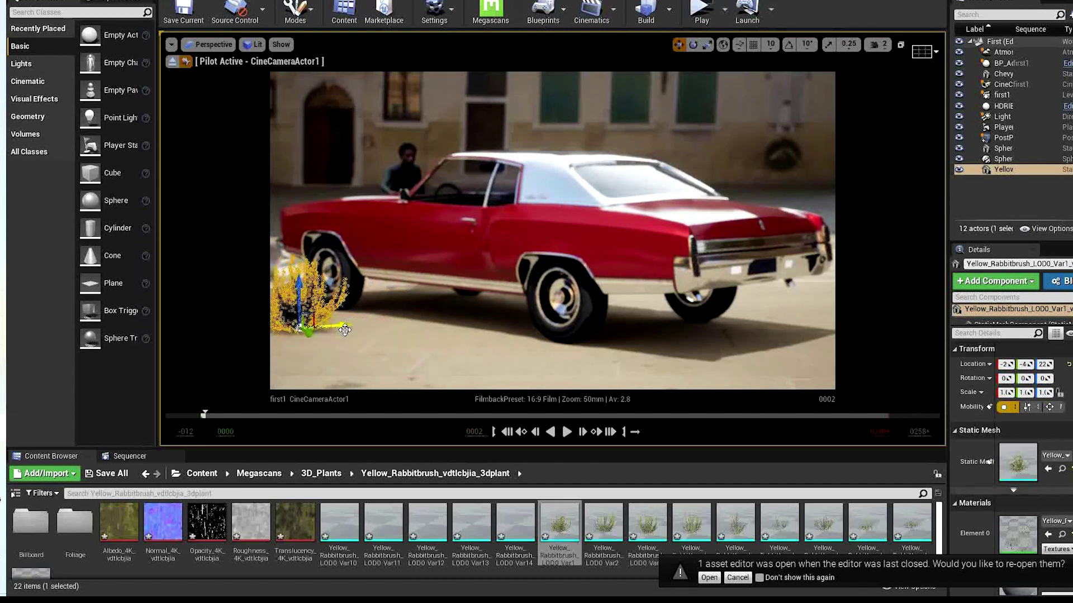
click(434, 342)
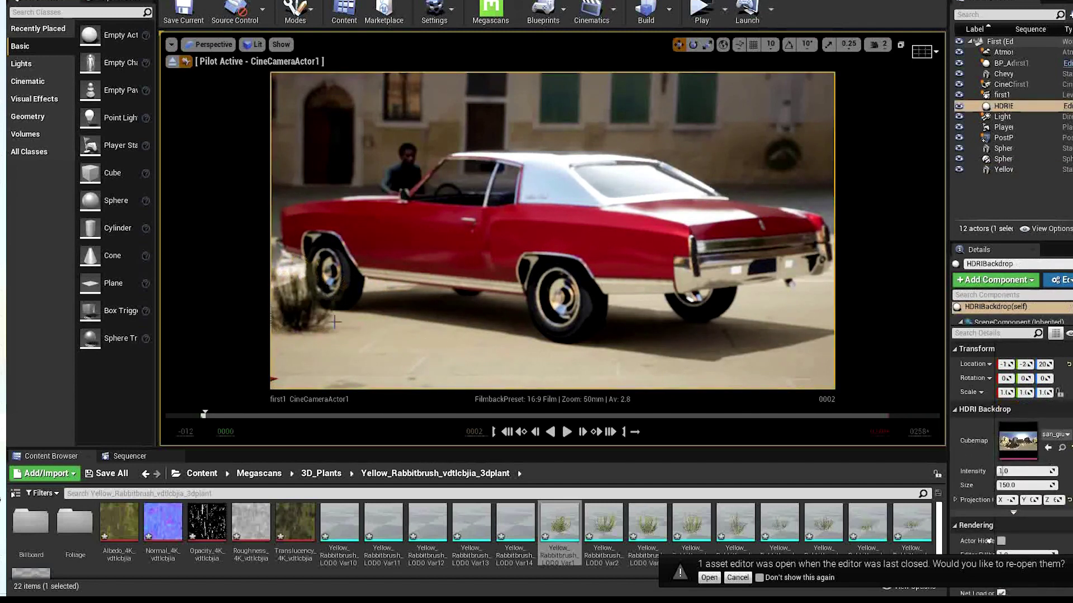
Scale the rabbitbrush uniformly to more than twice its size and reposition it just off the red car's front end
click(293, 309)
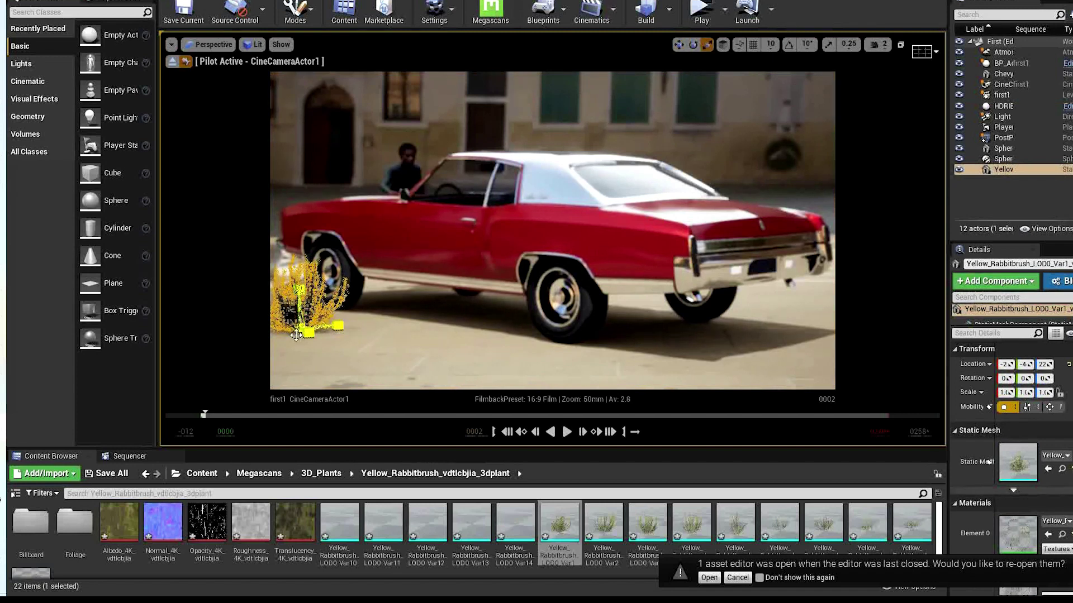
drag(303, 325, 334, 297)
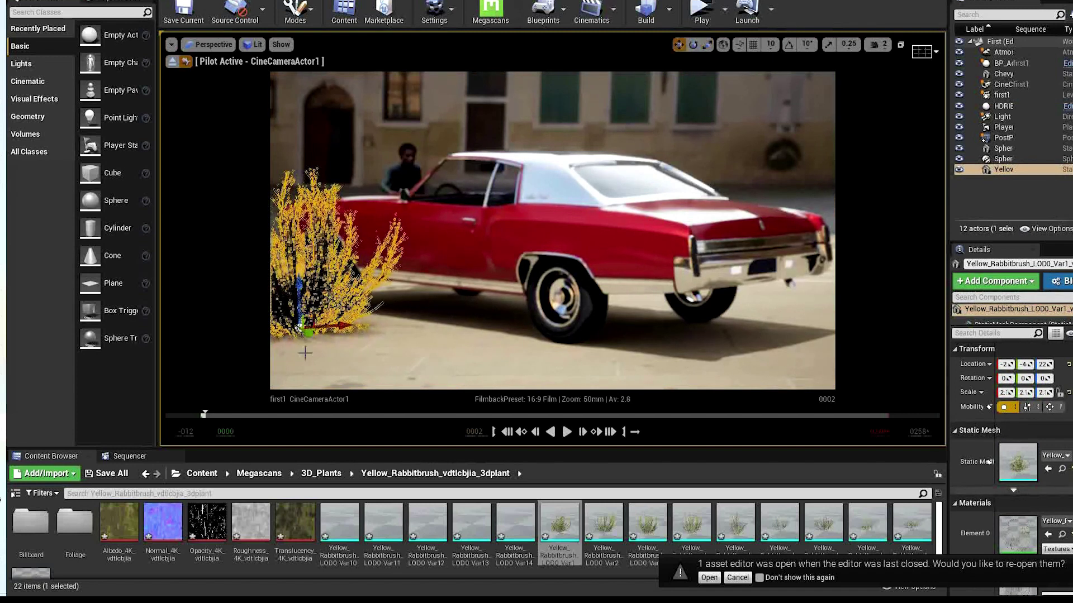
drag(309, 333, 254, 307)
click(342, 334)
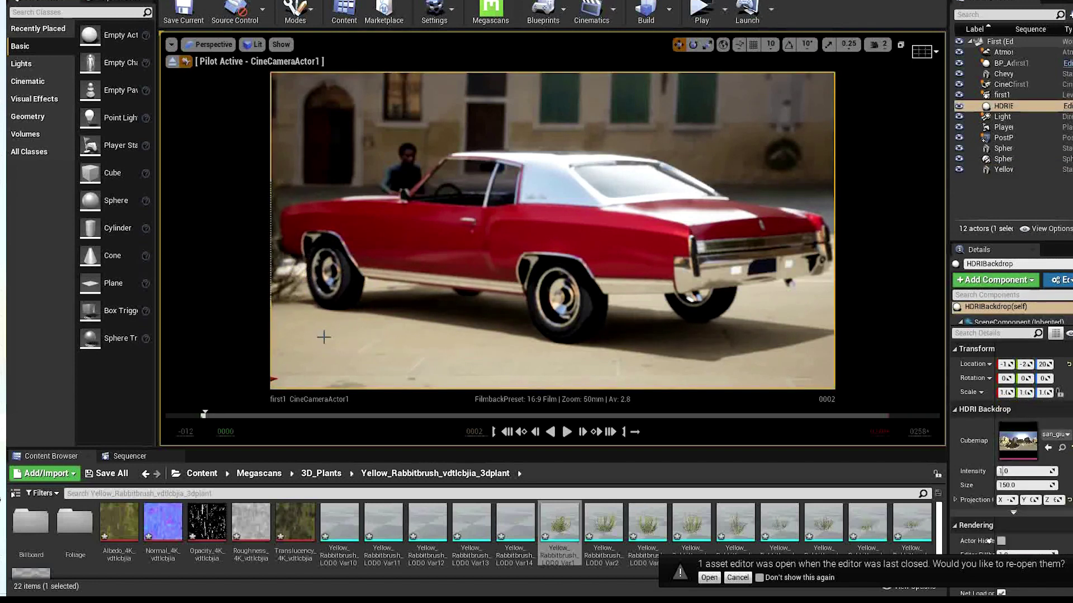
click(287, 302)
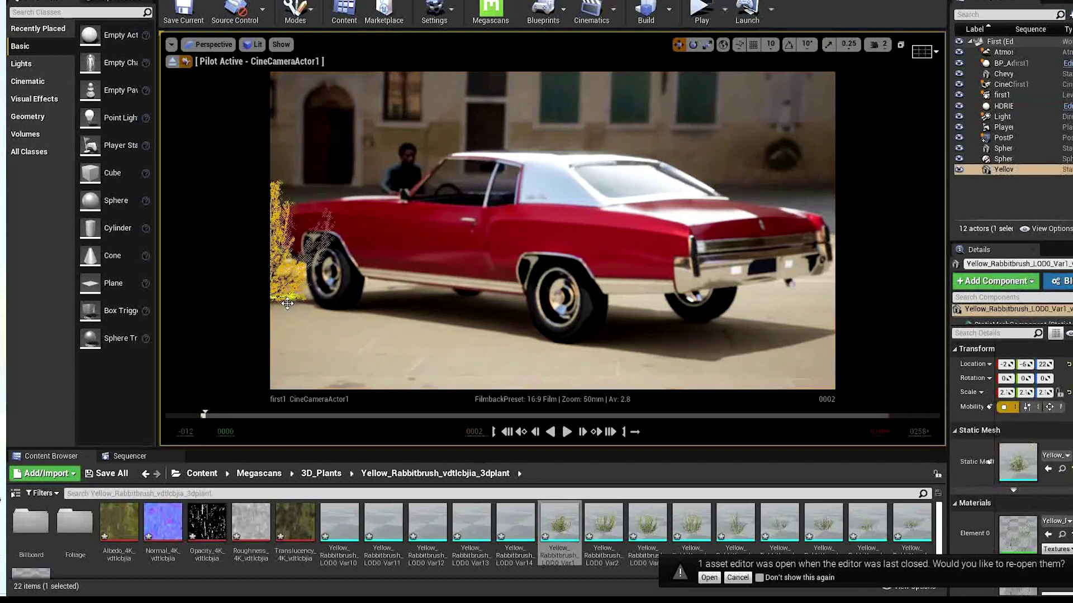
right_drag(288, 321, 276, 322)
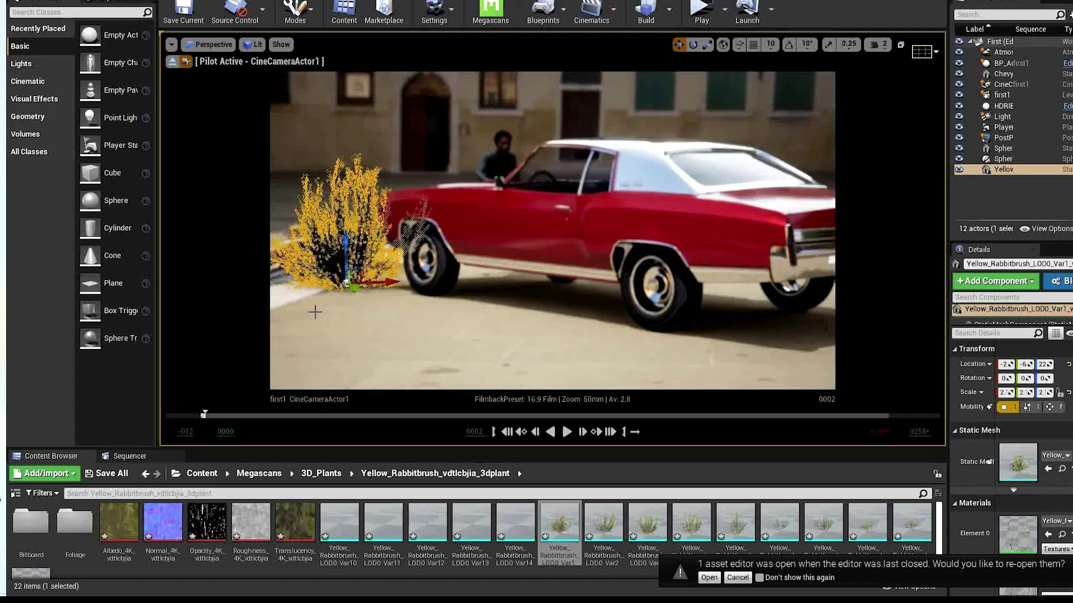
drag(345, 283, 374, 310)
click(431, 328)
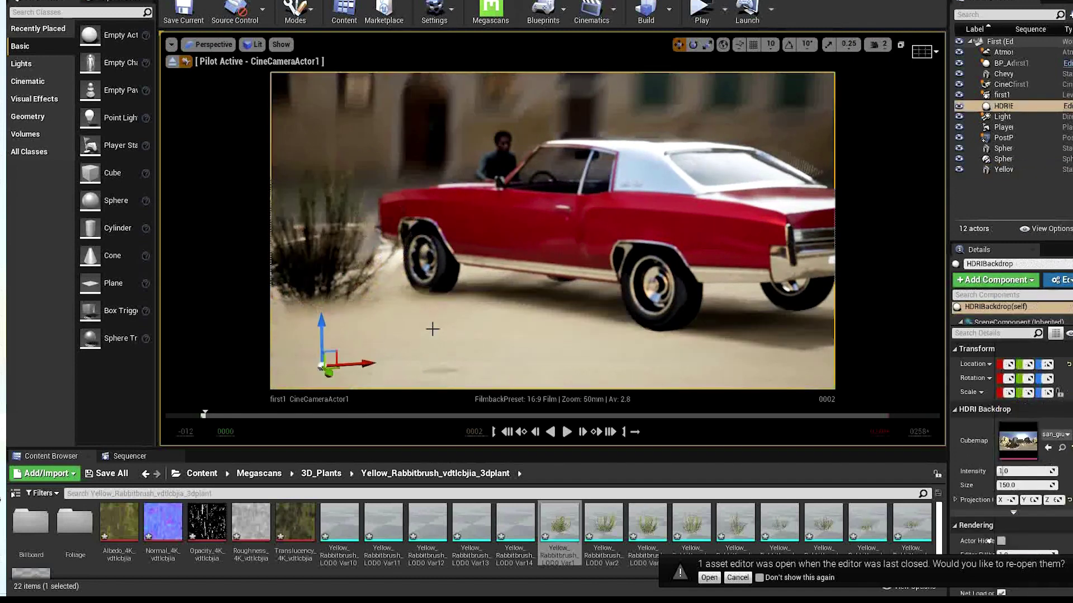
Move the first1 sequence to frame 7 and delete the rabbitbrush beside the car
click(143, 459)
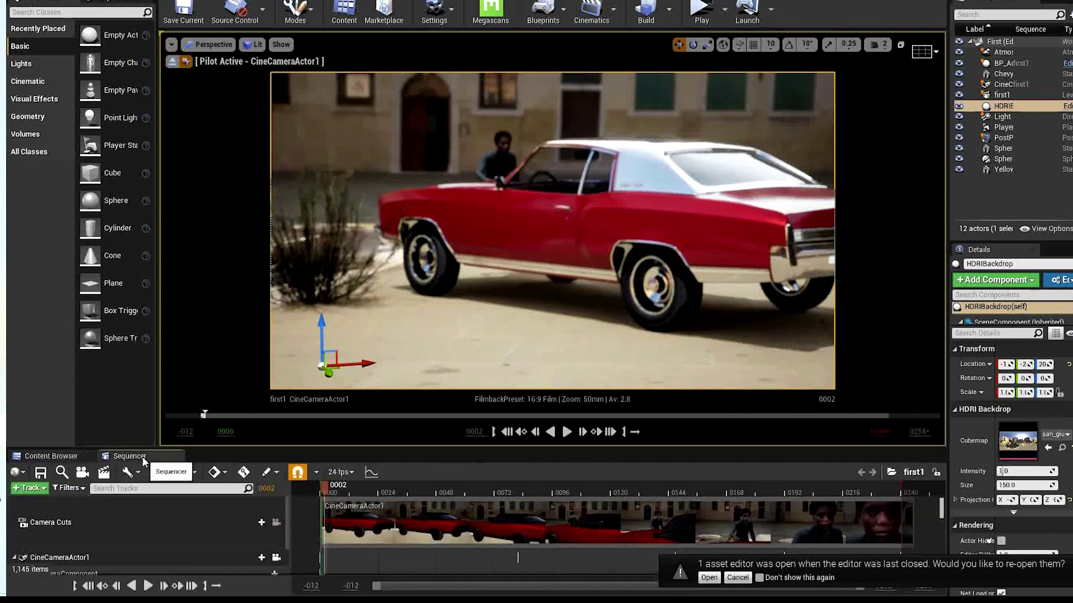
click(339, 491)
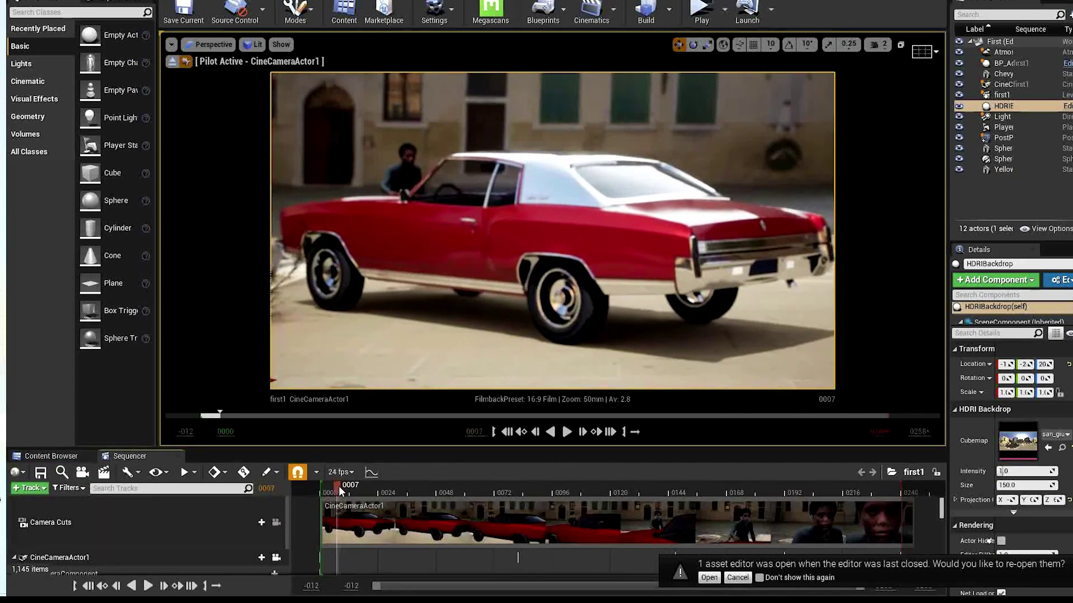
click(276, 286)
key(Delete)
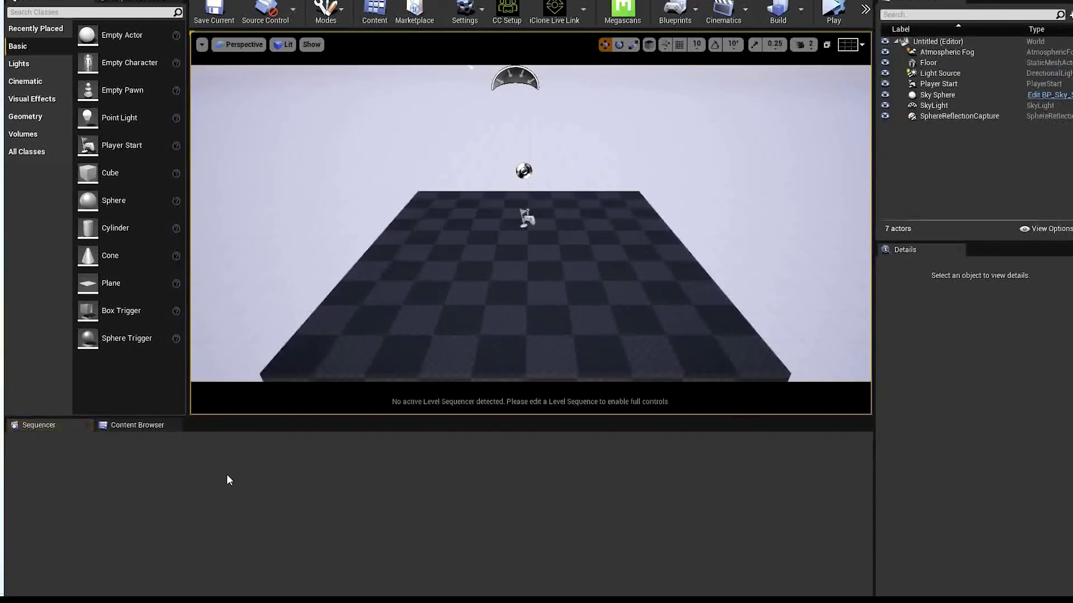
In the other project, open the First level from the main Content folder
click(138, 425)
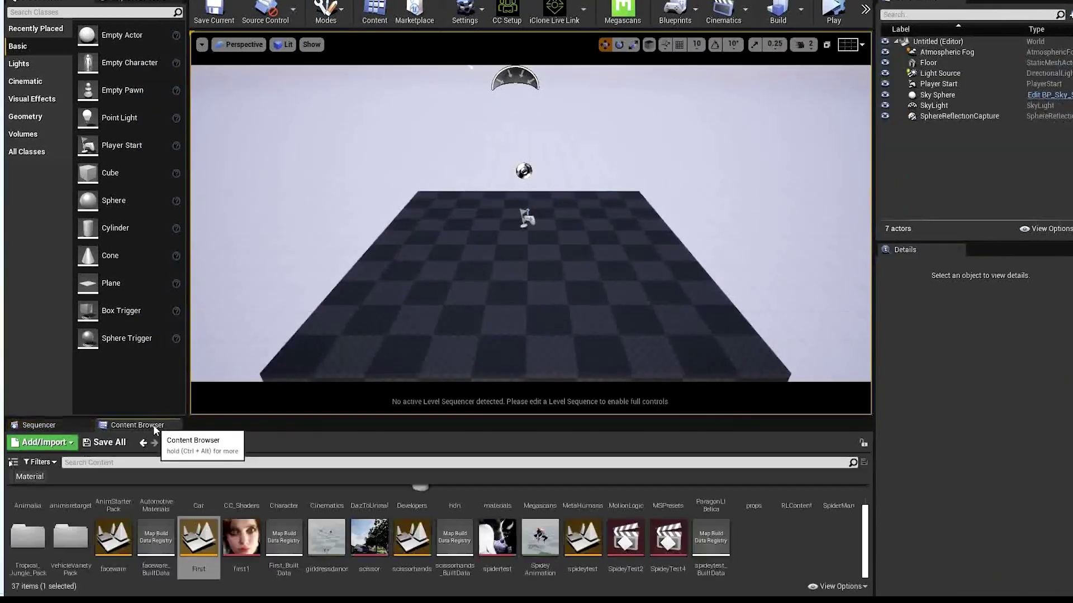
scroll(787, 538, up, 1)
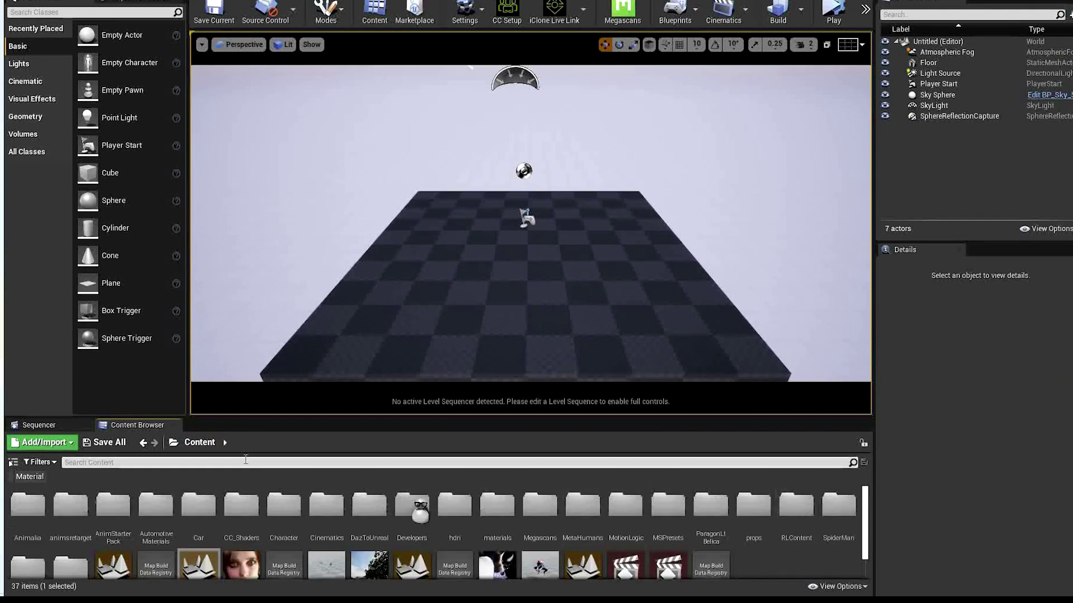
click(155, 442)
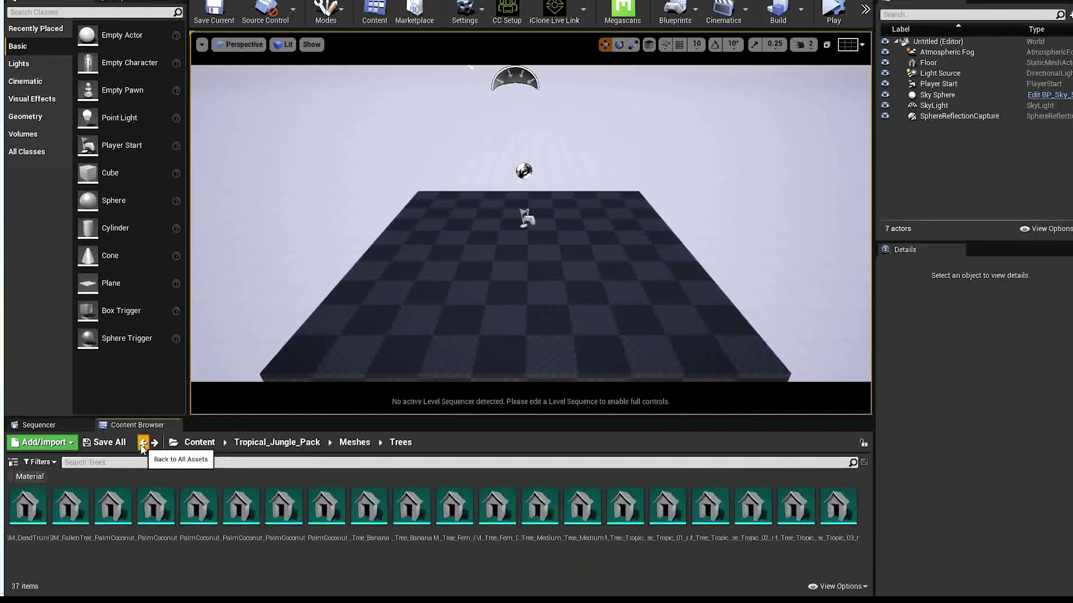
click(200, 443)
scroll(281, 526, down, 1)
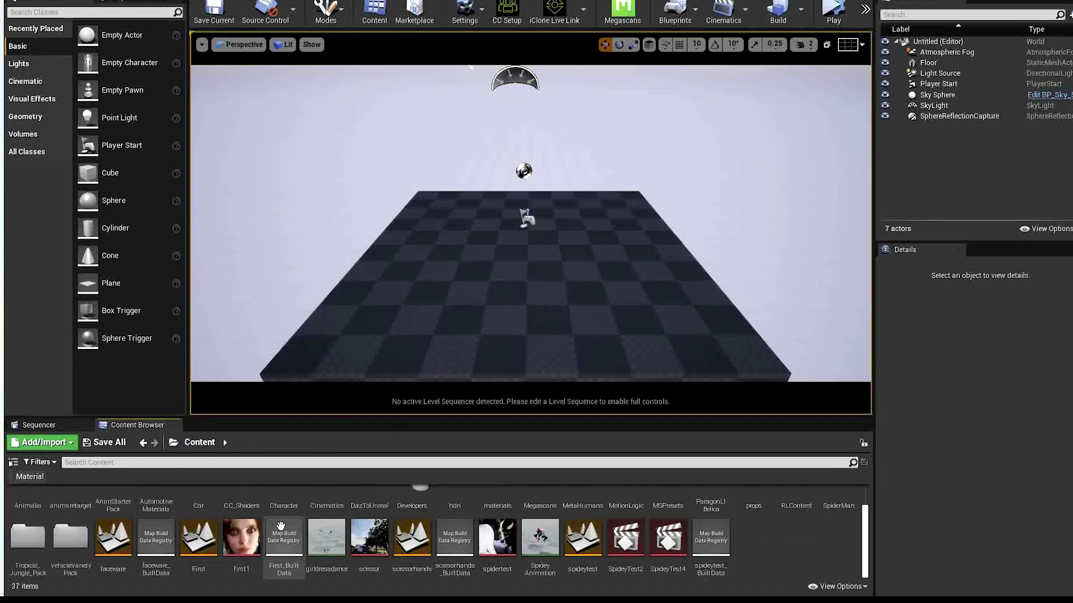
double_click(191, 538)
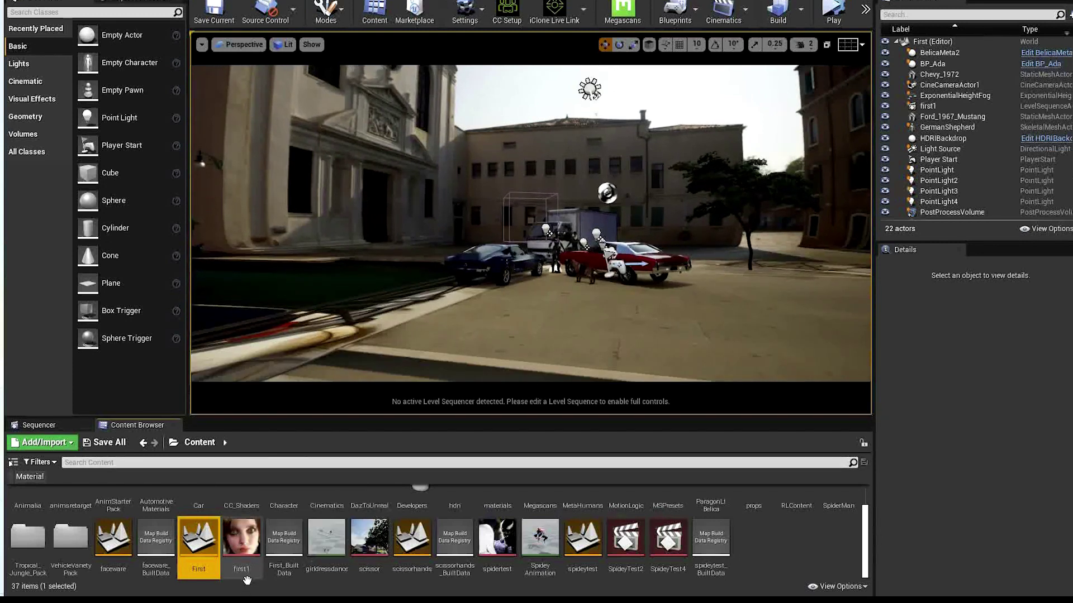
Open the first1 level sequence and lock the viewport to CineCameraActor1
double_click(236, 543)
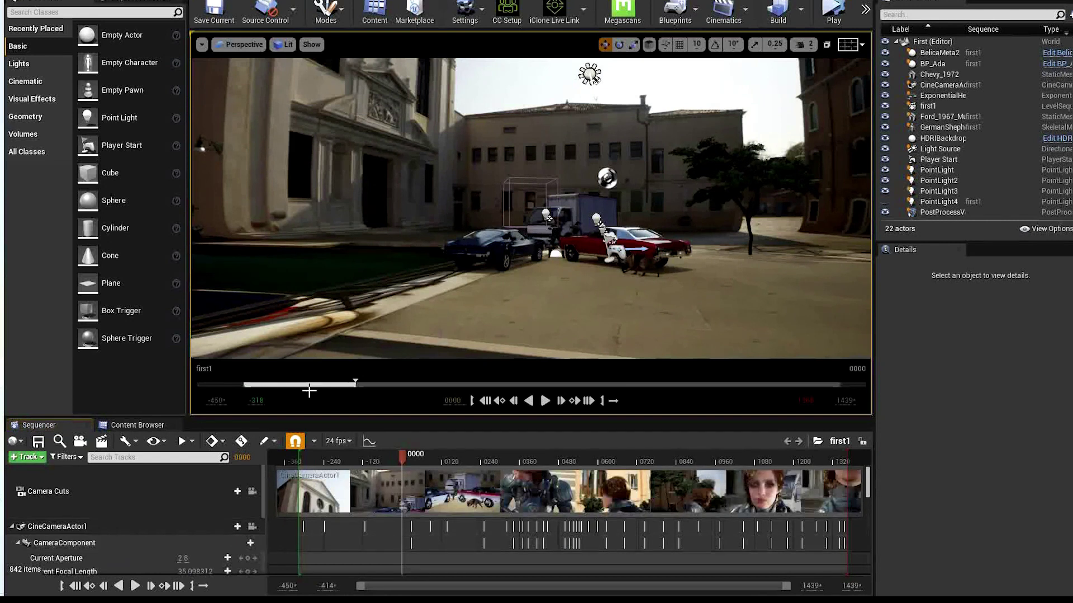
click(252, 526)
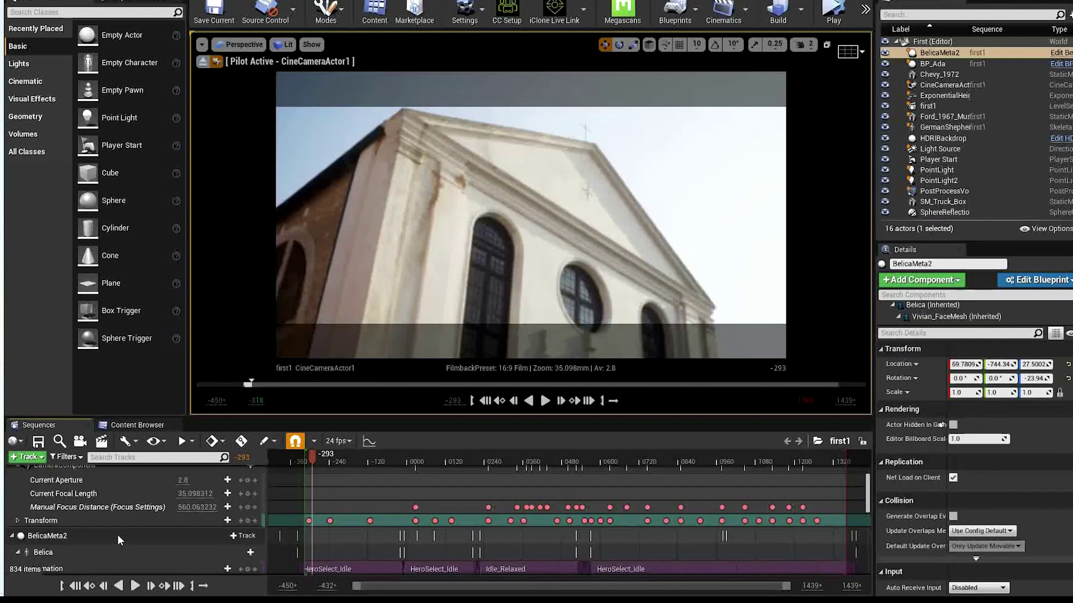
scroll(117, 534, up, 1)
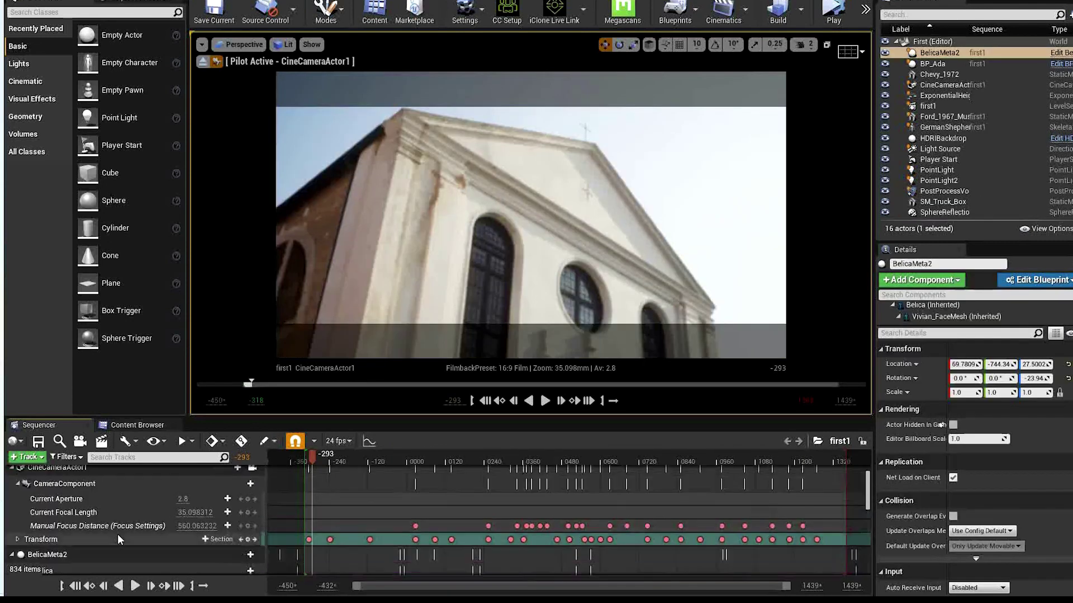
scroll(117, 535, up, 1)
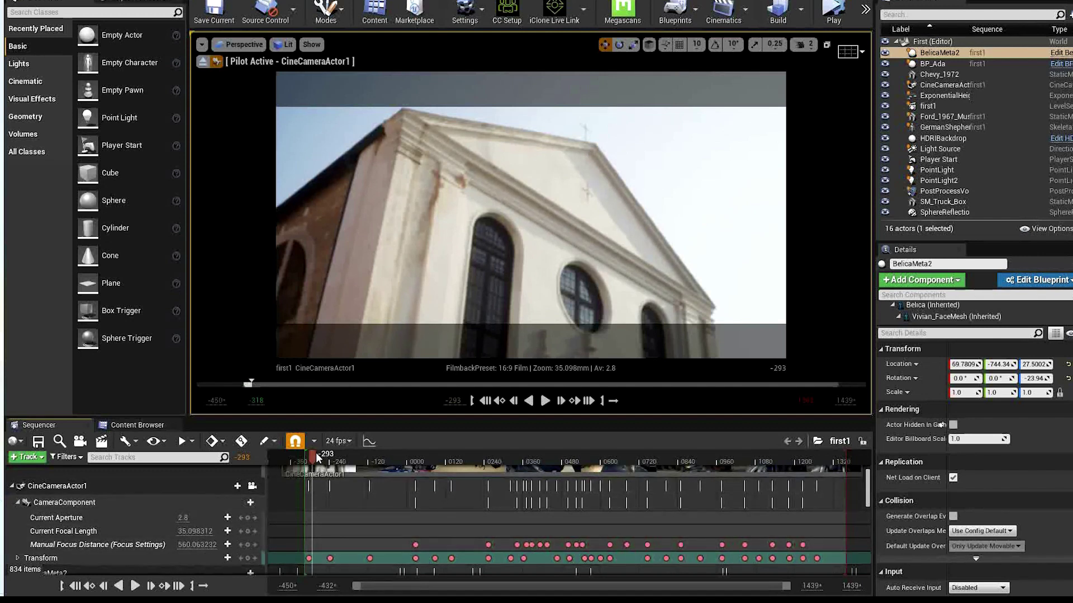
Scrub to about frame -38 and step through CineCameraActor1's Transform keys up to frame 362 to review the camera move
drag(316, 454, 396, 465)
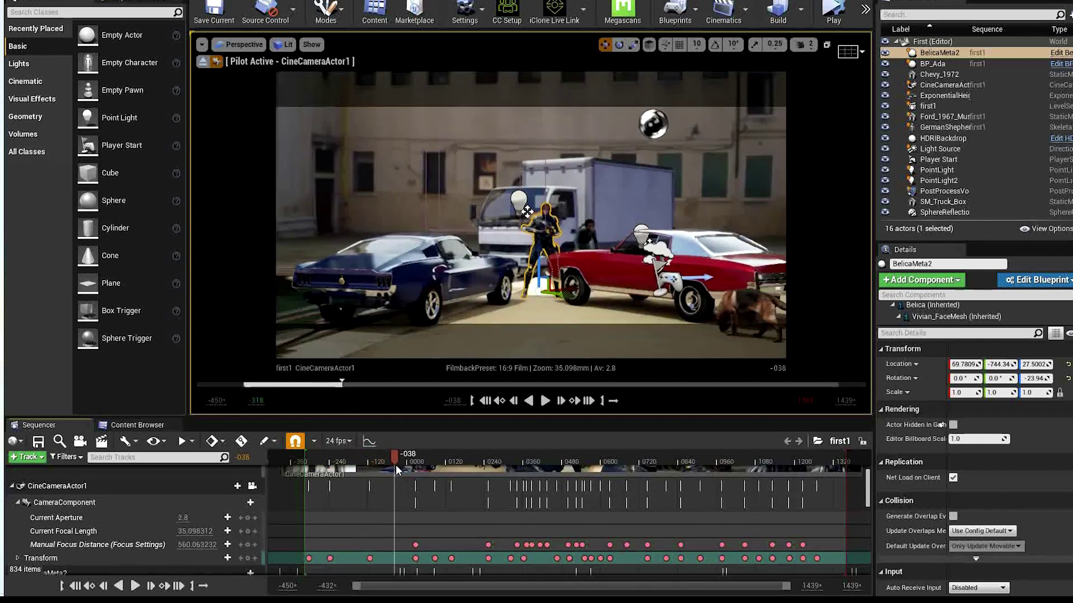
click(256, 559)
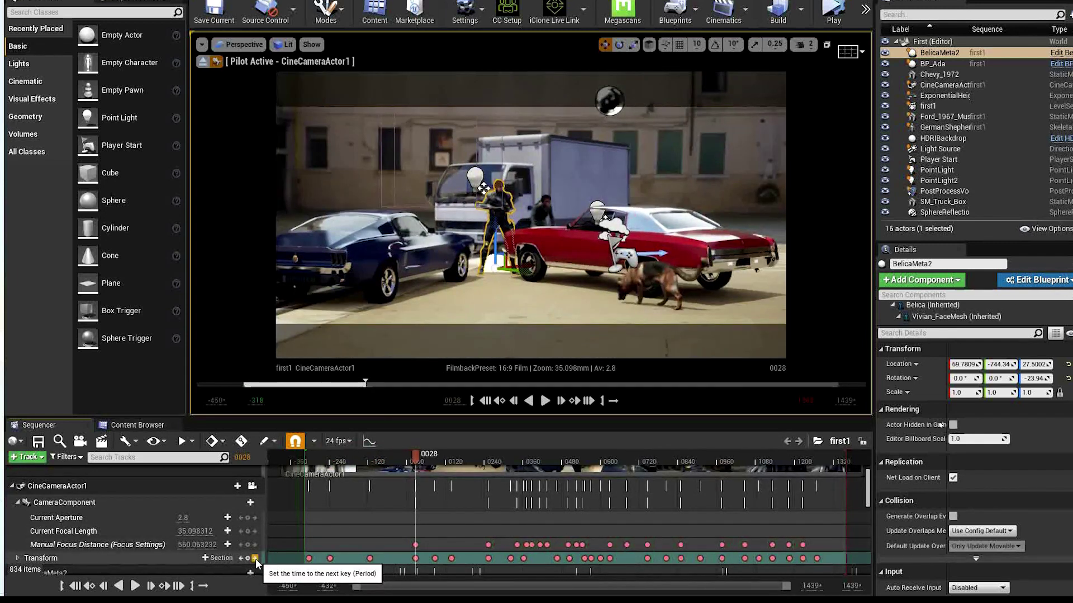
click(256, 559)
click(256, 559)
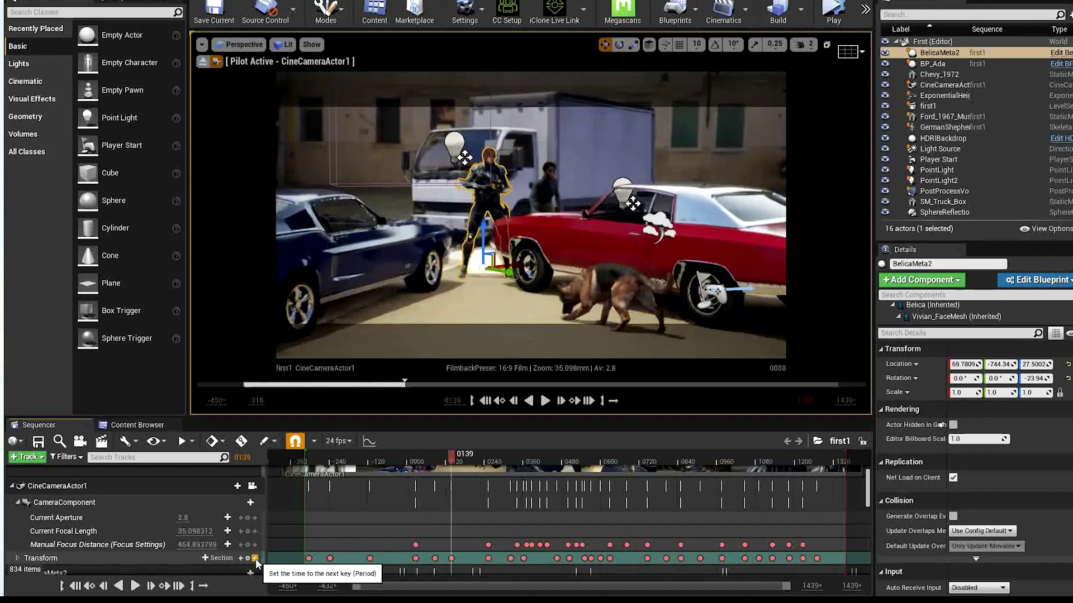
click(256, 559)
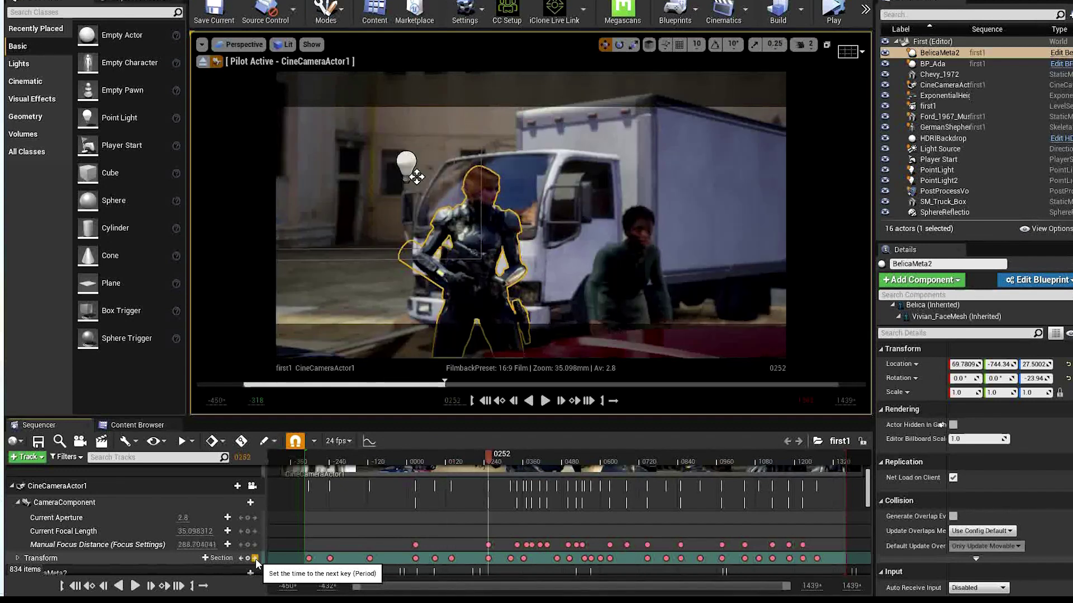
click(256, 558)
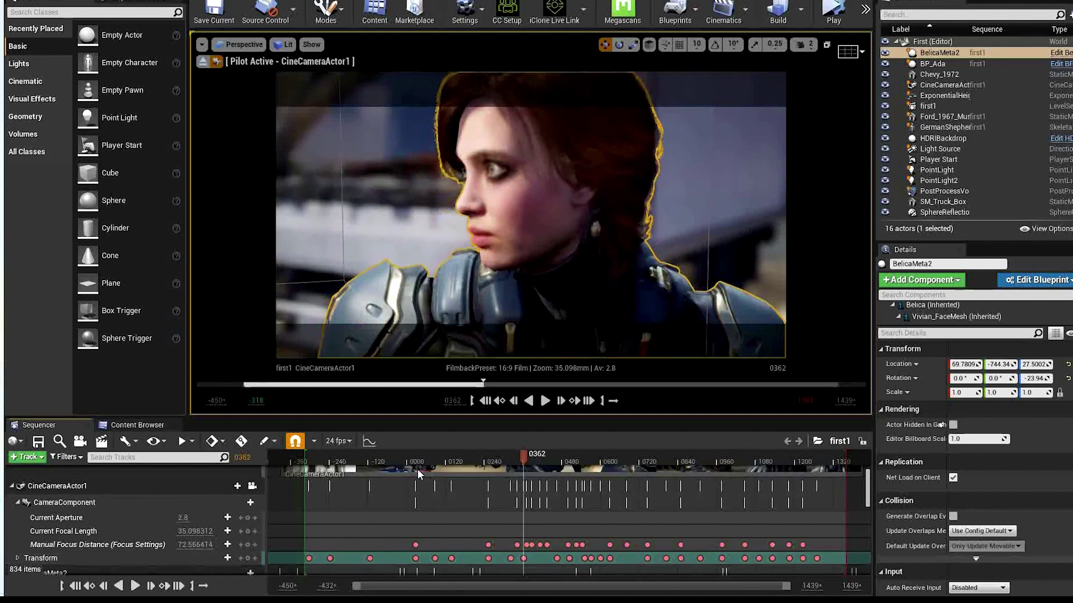
Play the shot from around frame 0, then scrub the timeline to frame 1262 to review the rest of the animation
click(418, 468)
key(space)
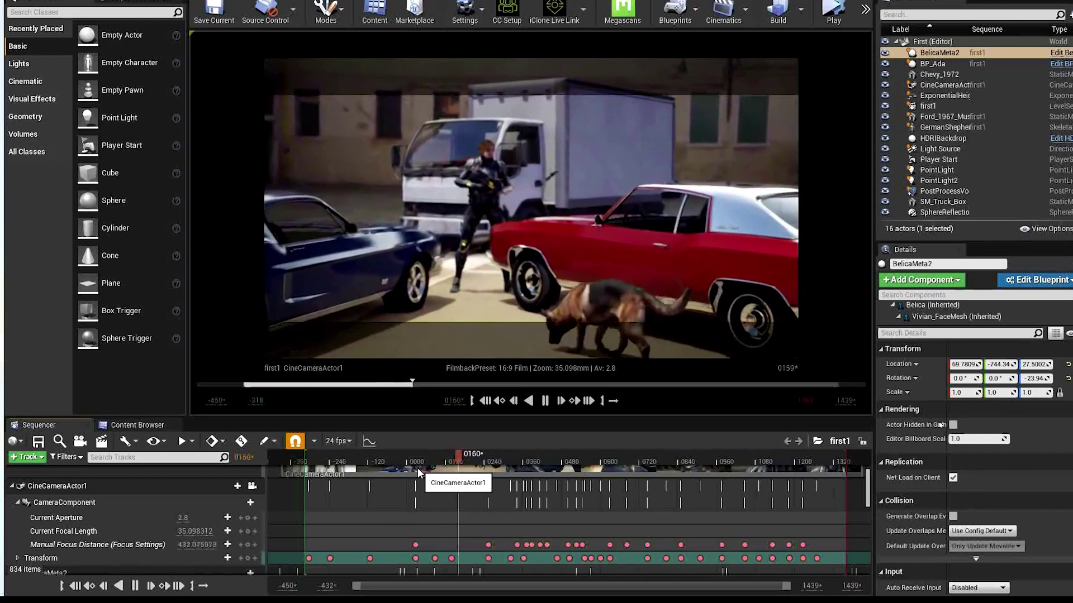
key(space)
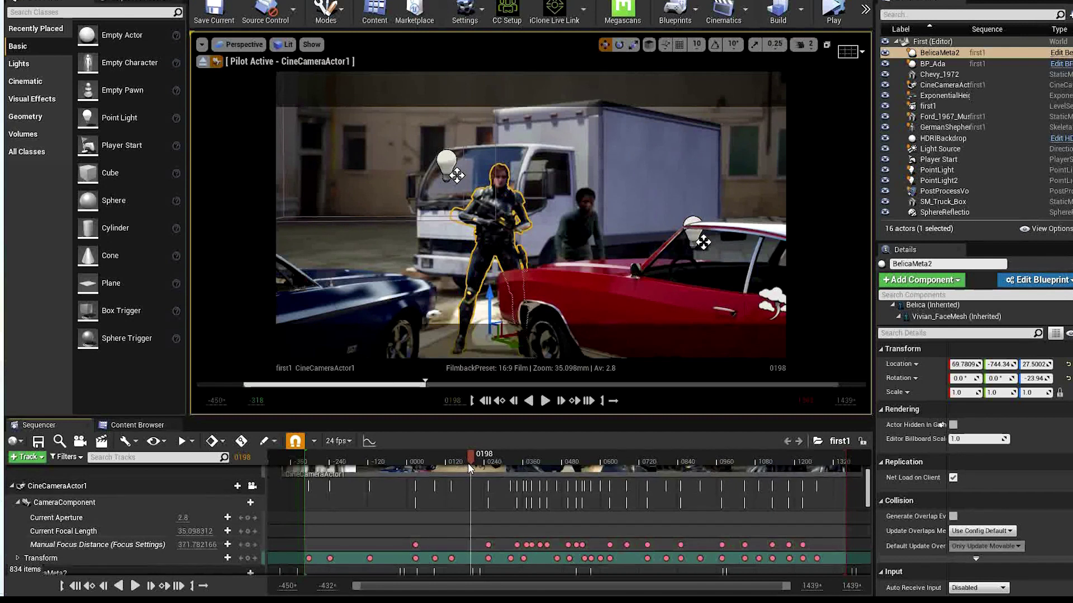
drag(471, 457, 595, 463)
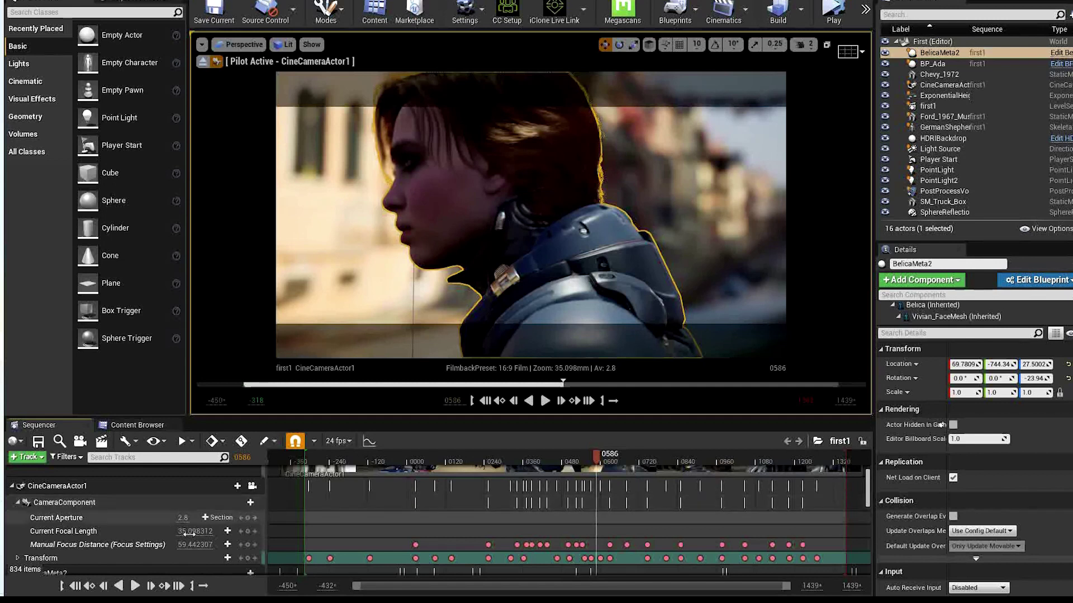
drag(598, 458, 813, 468)
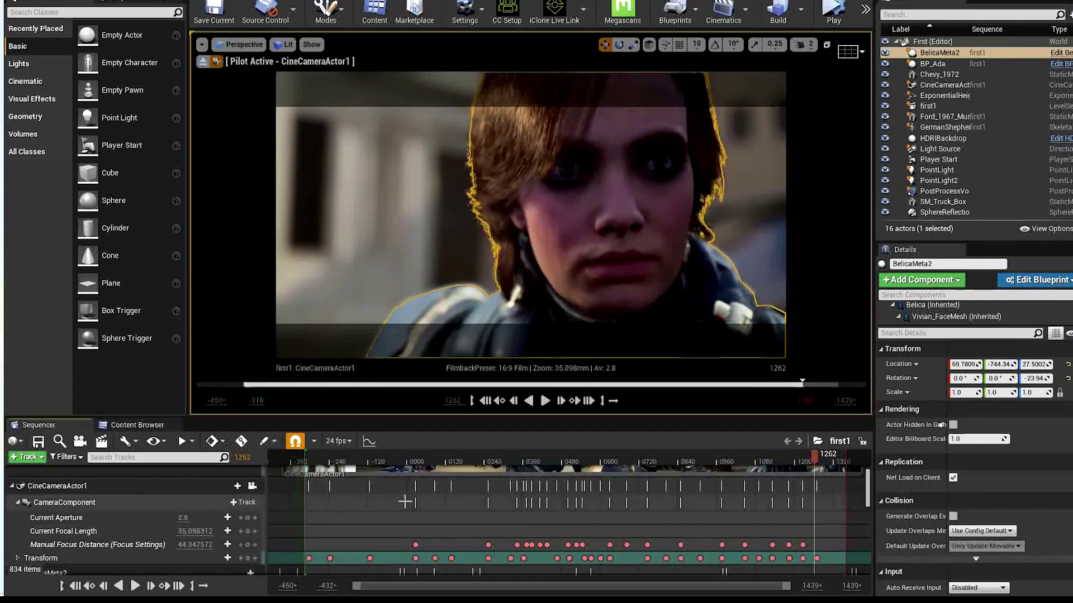
Review the Belica component and its Animation track under BelicaMeta2 in the first1 sequence
scroll(139, 537, down, 2)
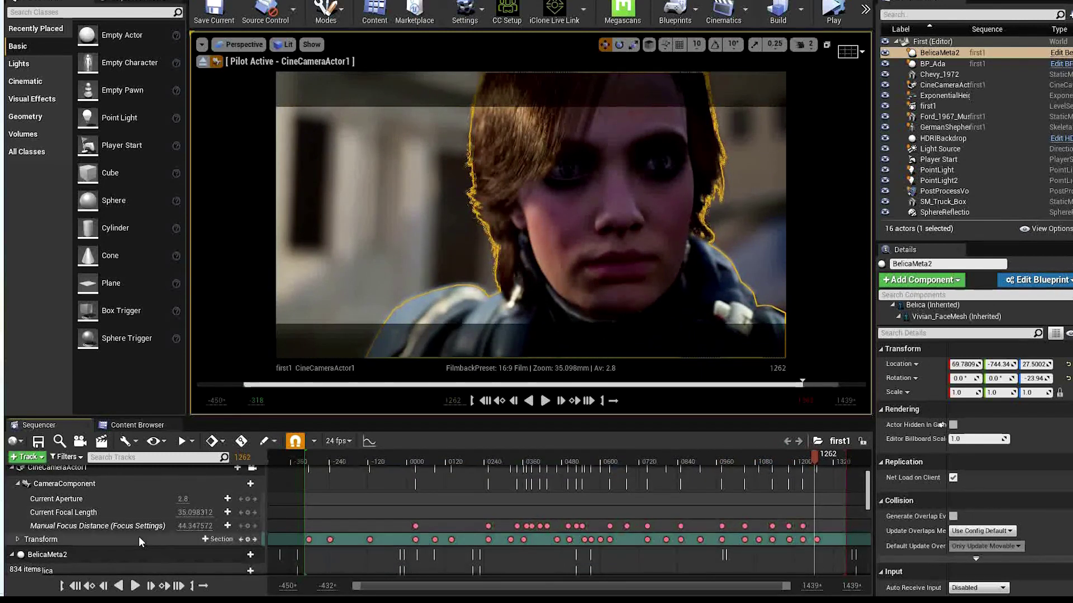
click(93, 536)
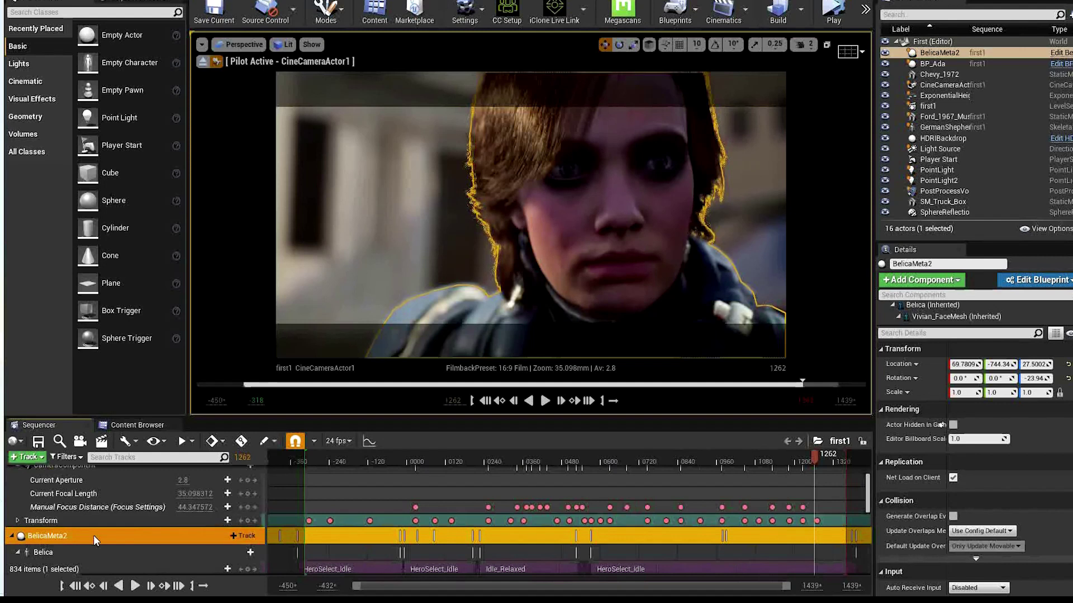
scroll(121, 536, down, 3)
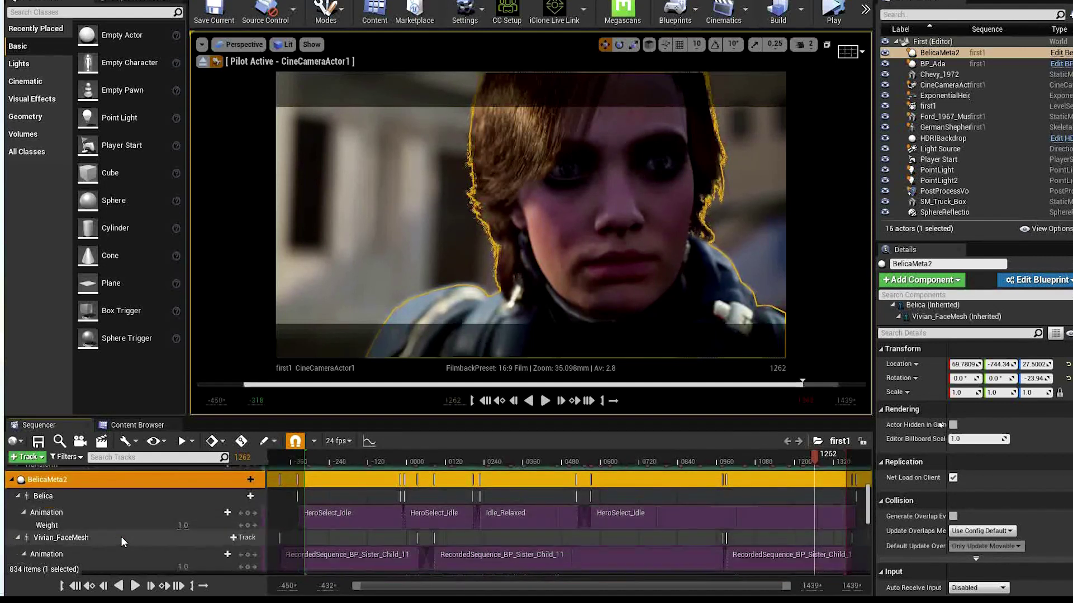
click(55, 498)
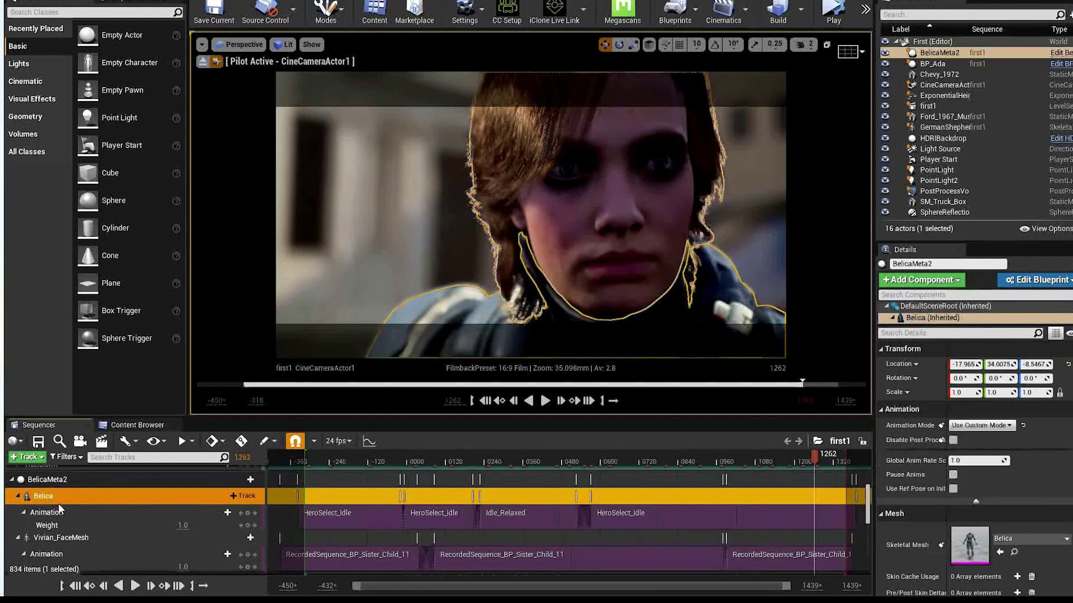
click(55, 515)
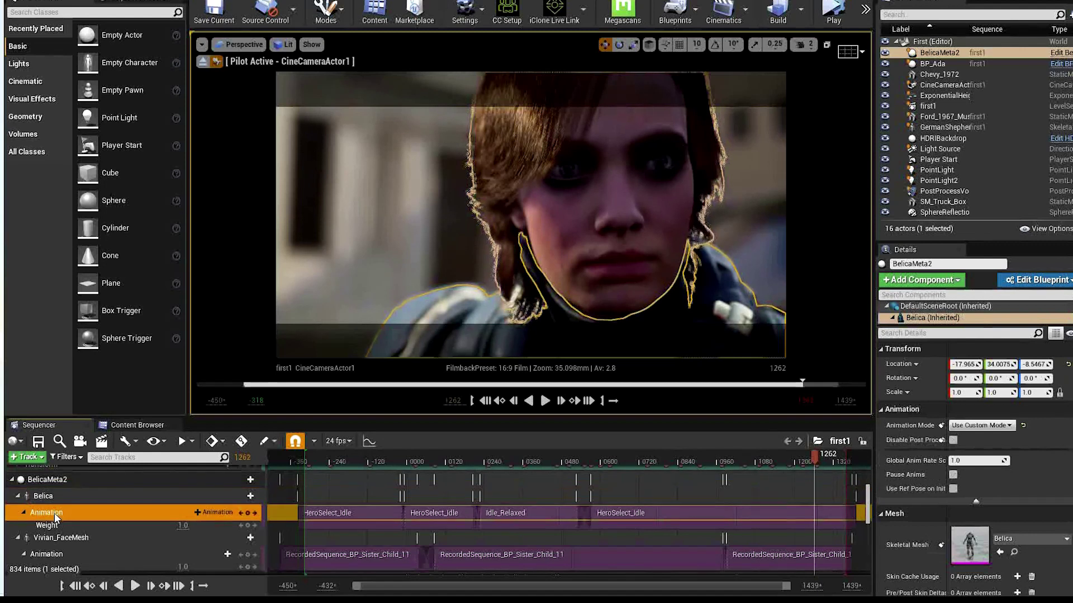
click(88, 492)
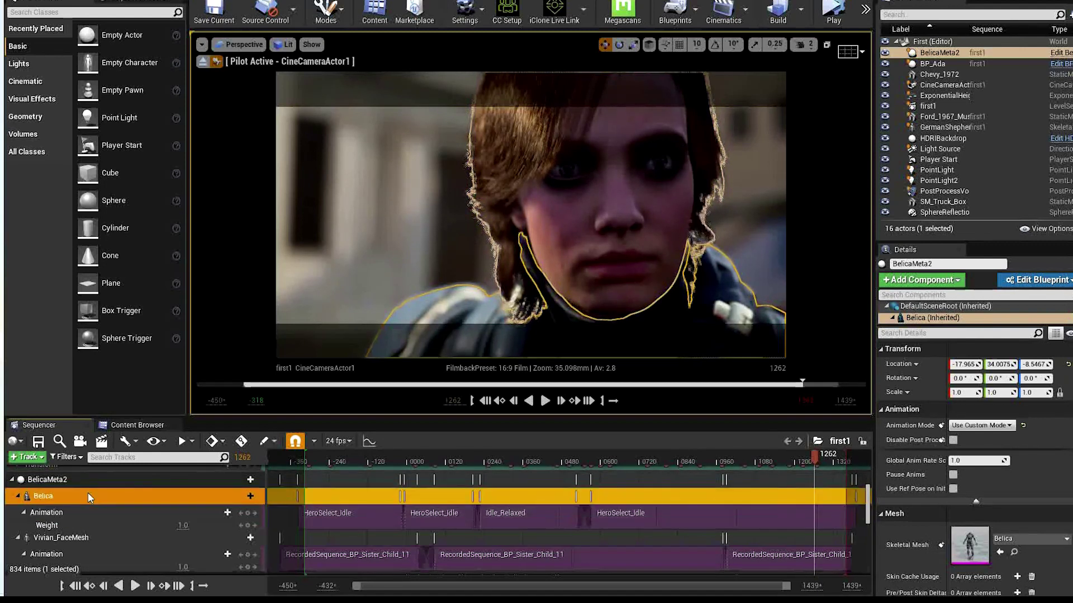
Browse the animation sequences that can be added to the Belica component, and close the list without adding any
click(243, 496)
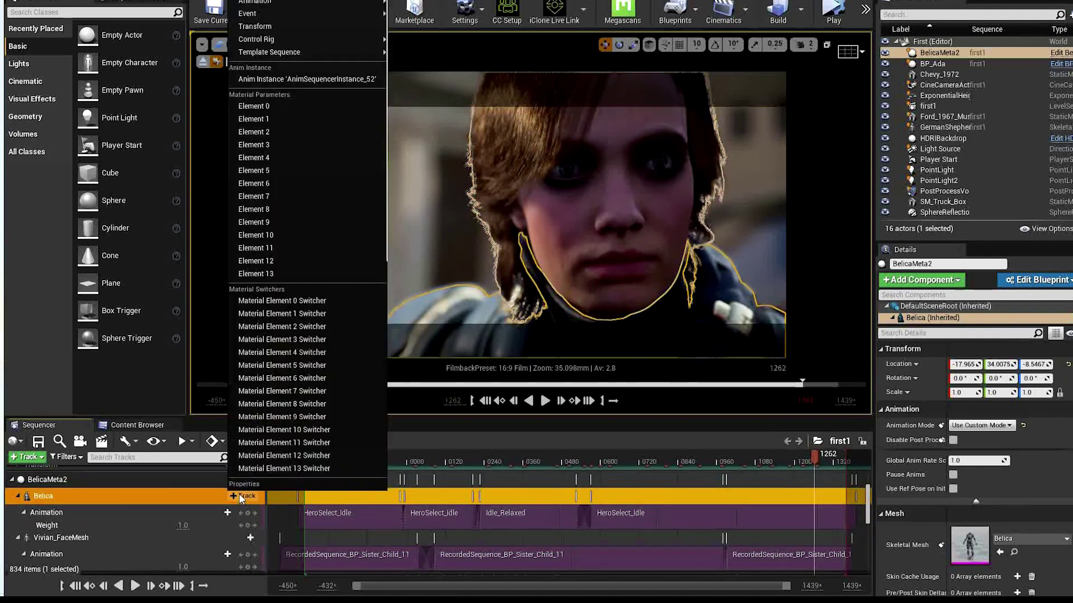
mouse_move(387, 3)
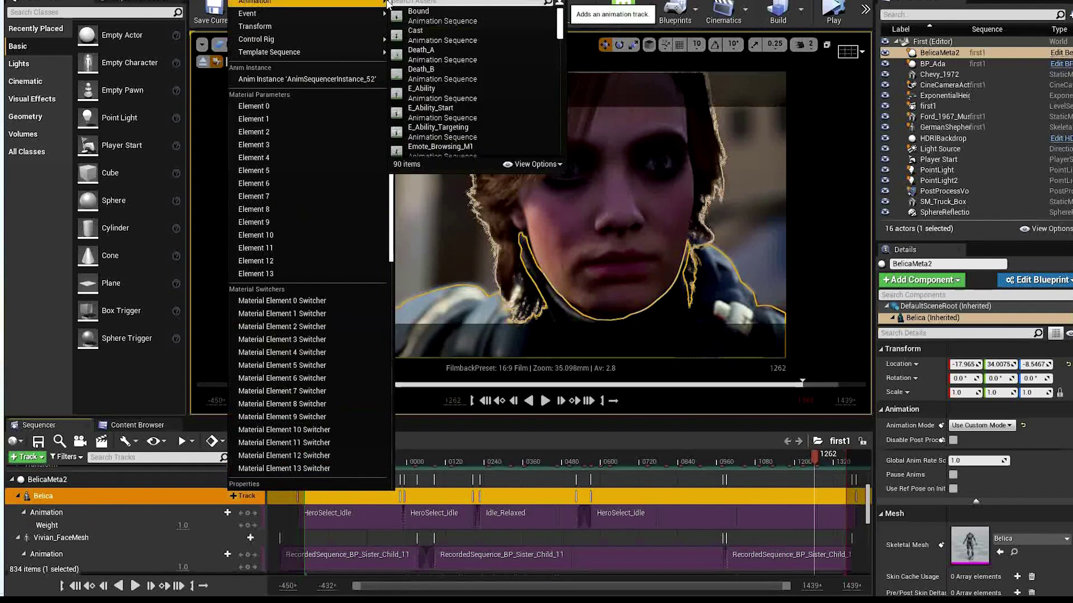
scroll(505, 53, down, 3)
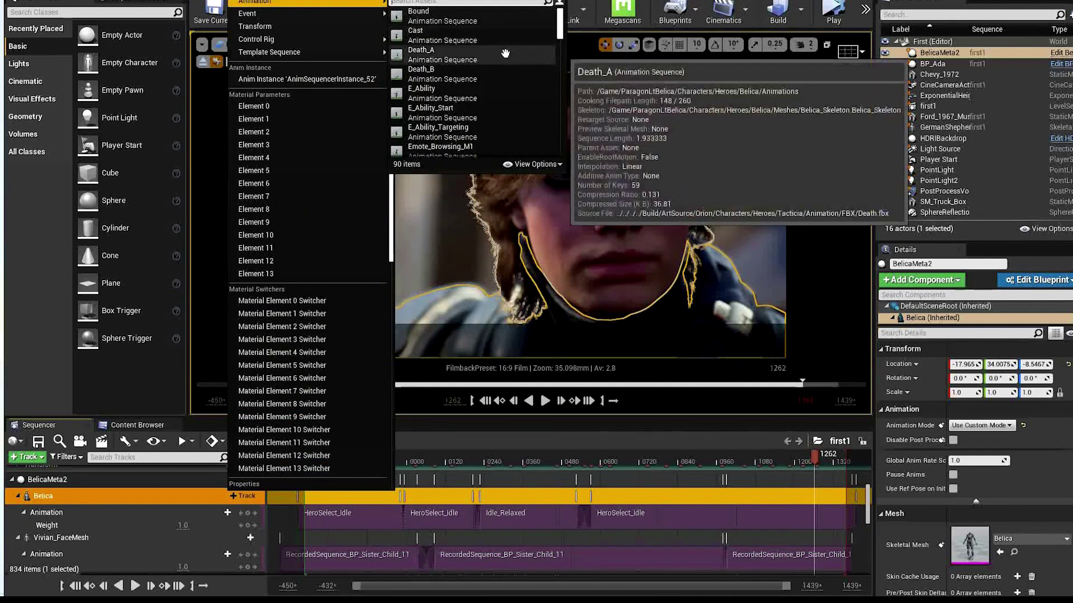
scroll(505, 53, down, 5)
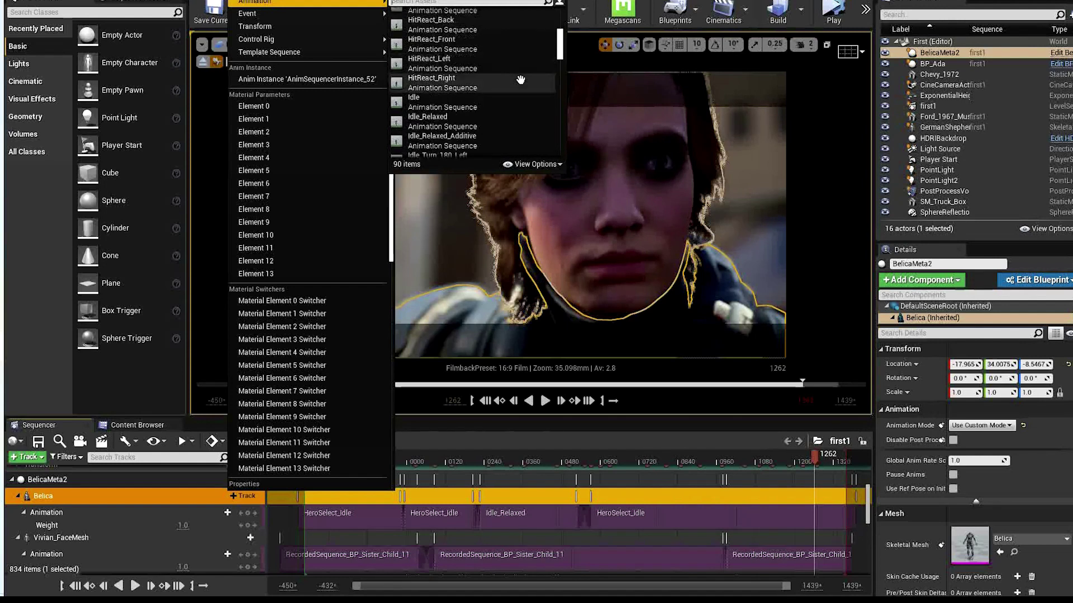
scroll(521, 80, down, 5)
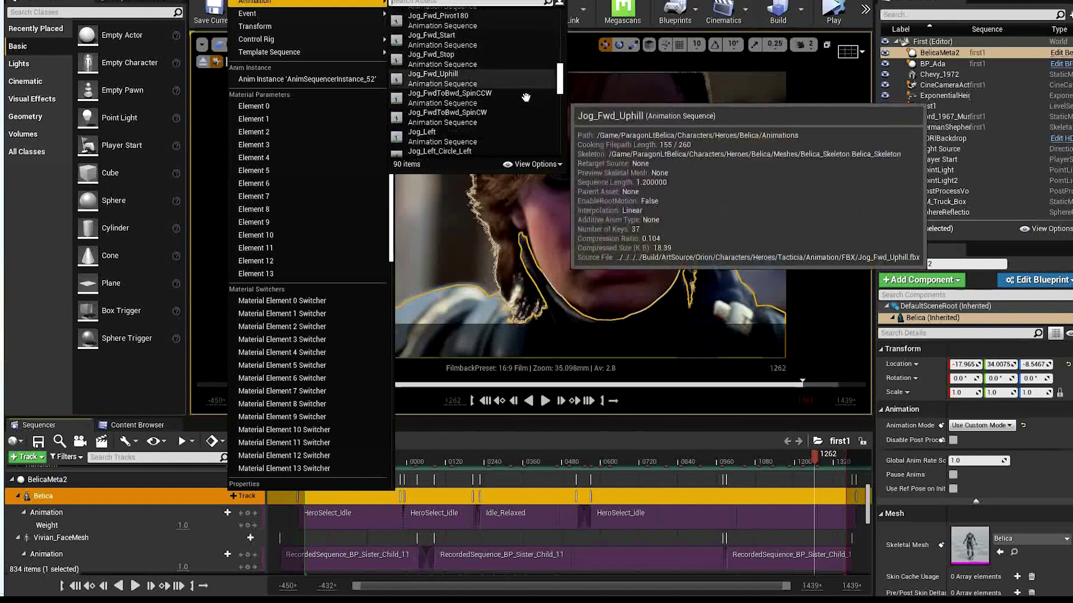
scroll(526, 97, down, 6)
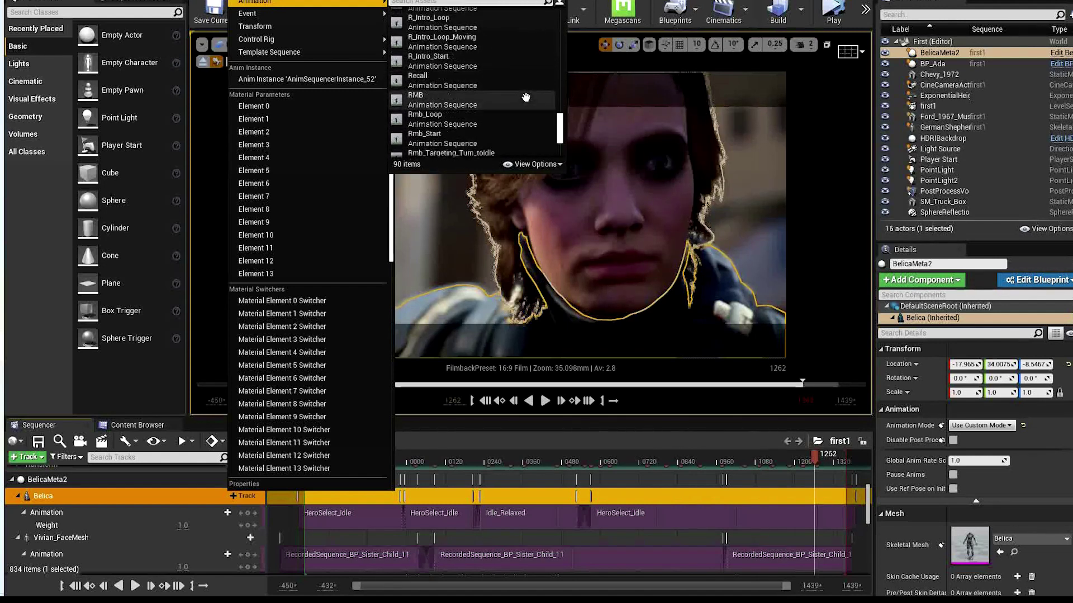
scroll(525, 95, up, 10)
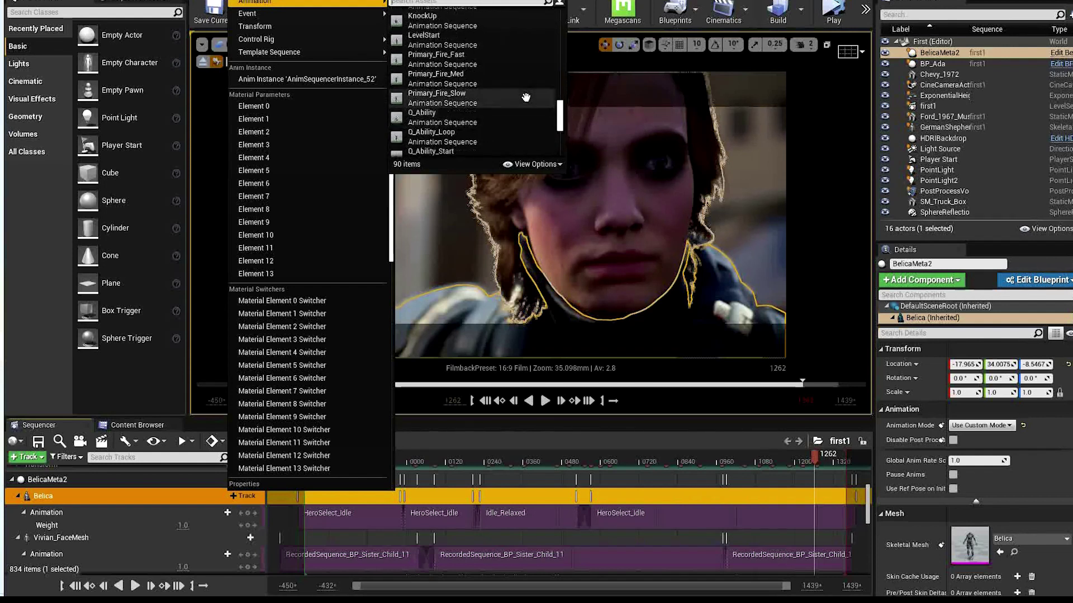
click(673, 252)
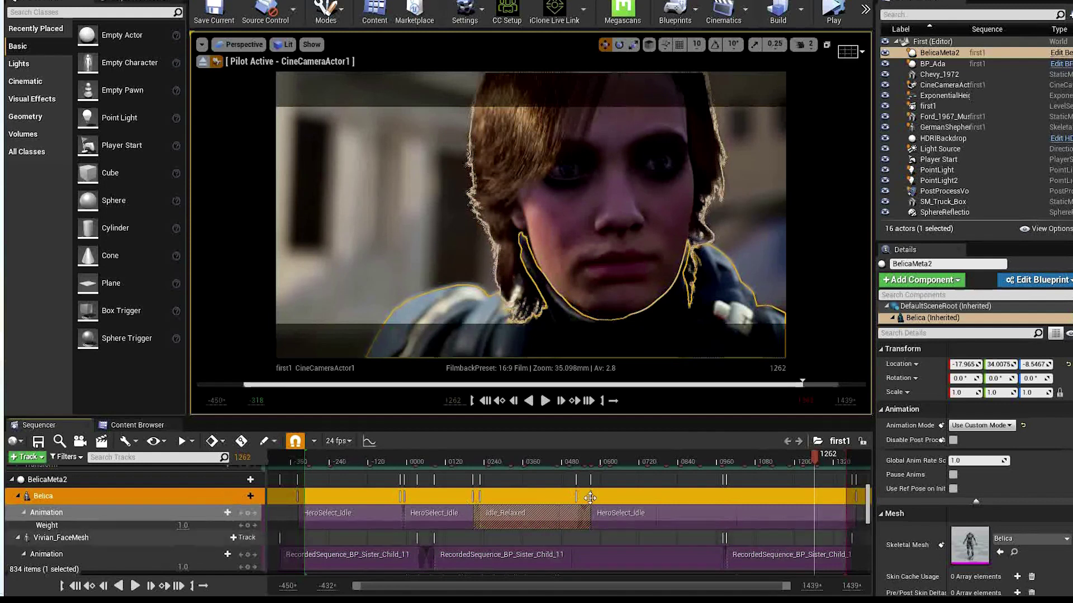
Shift Belica's last HeroSelect_Idle clip later to leave a gap after Idle_Relaxed, and play the transition
click(618, 517)
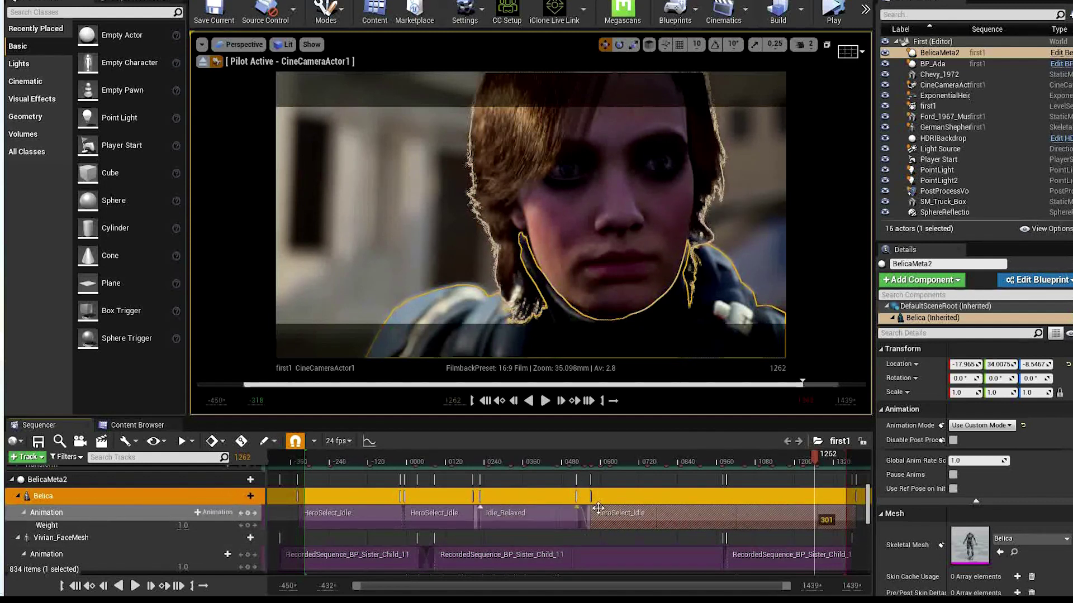
click(581, 516)
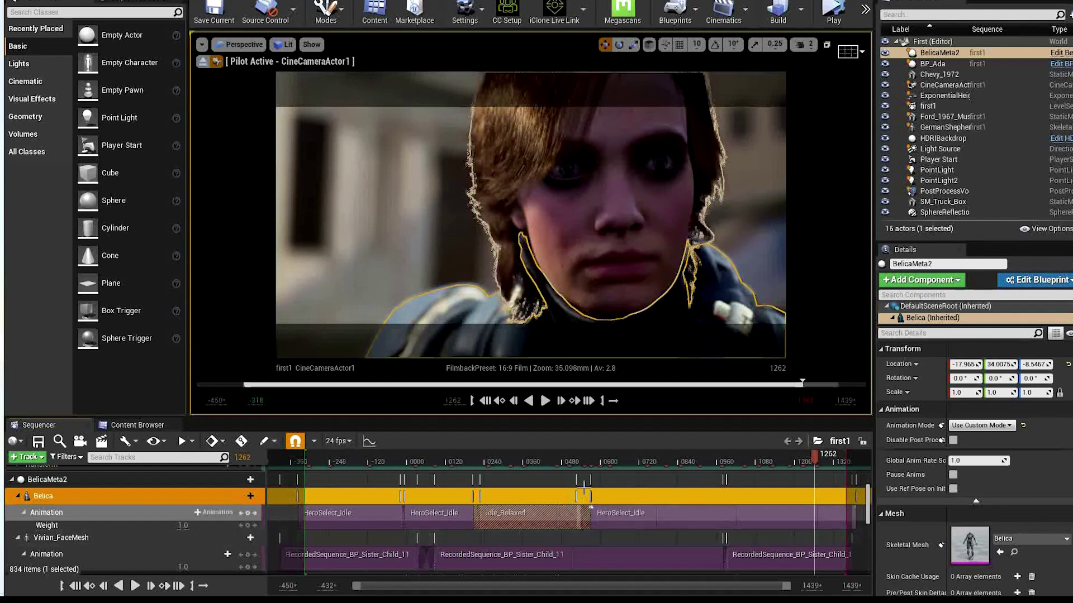
drag(628, 515, 655, 515)
click(578, 463)
key(space)
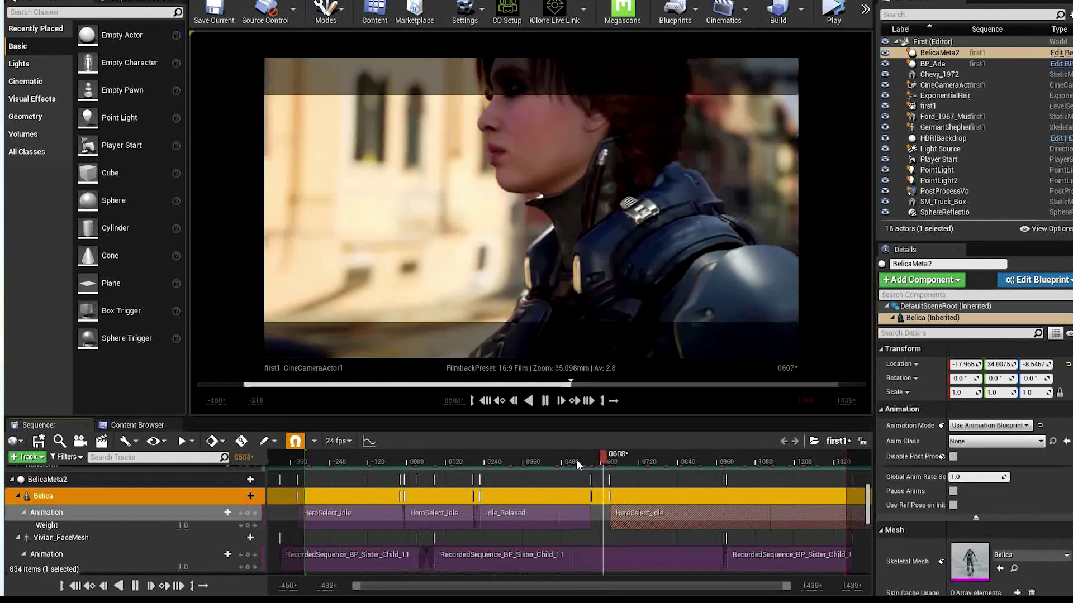
key(space)
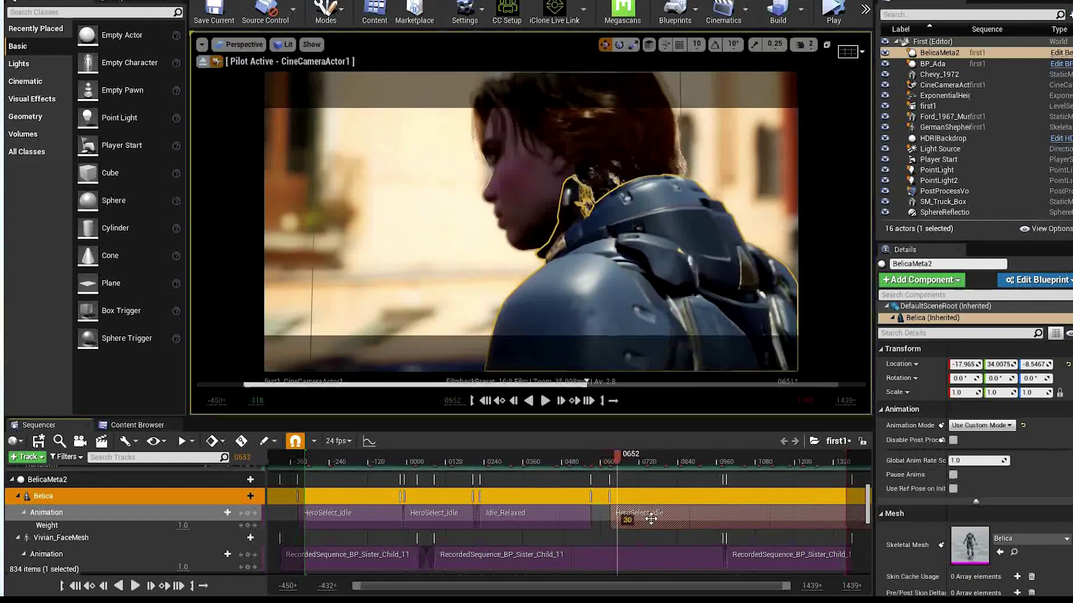
Move HeroSelect_Idle back so it starts exactly where Idle_Relaxed ends, and play the unblended cut
drag(651, 519, 629, 520)
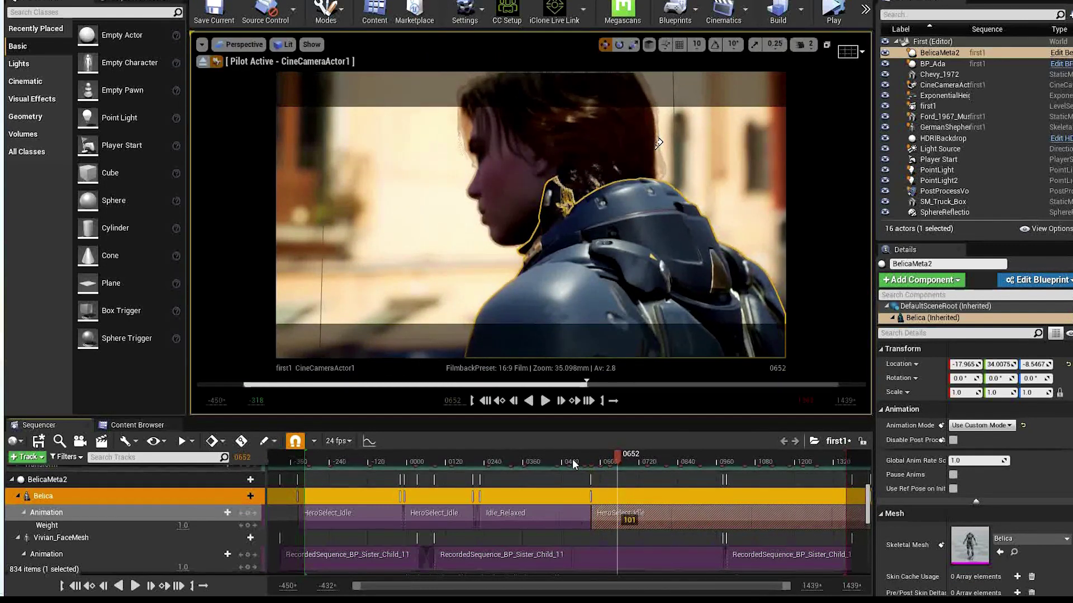
click(572, 458)
key(space)
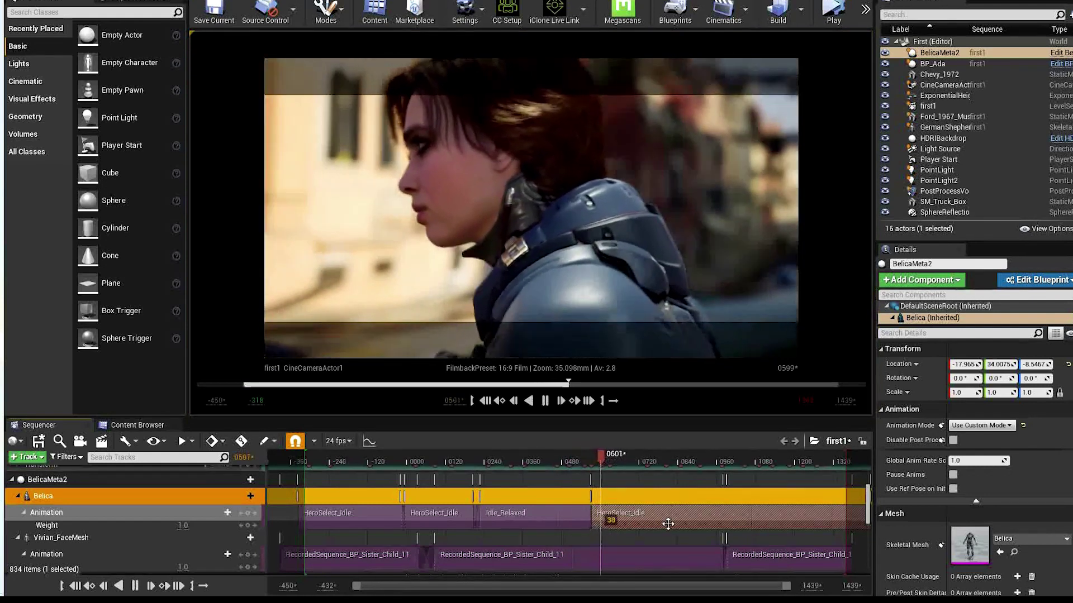
key(space)
Overlap HeroSelect_Idle with the end of Idle_Relaxed to blend them, play the transition, and undo the clip moves
drag(648, 515, 636, 514)
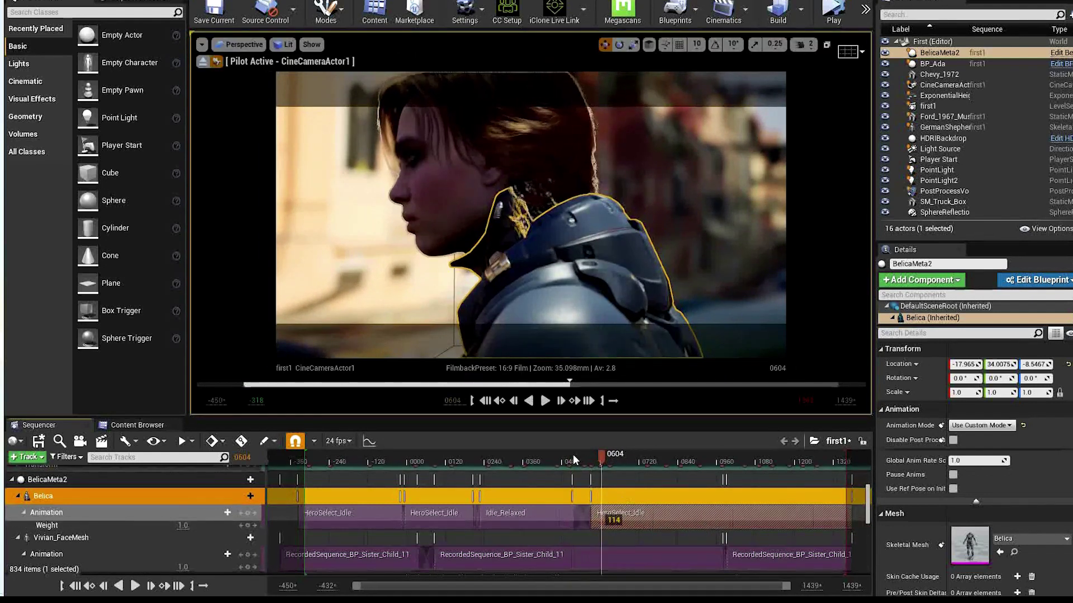
click(571, 461)
key(space)
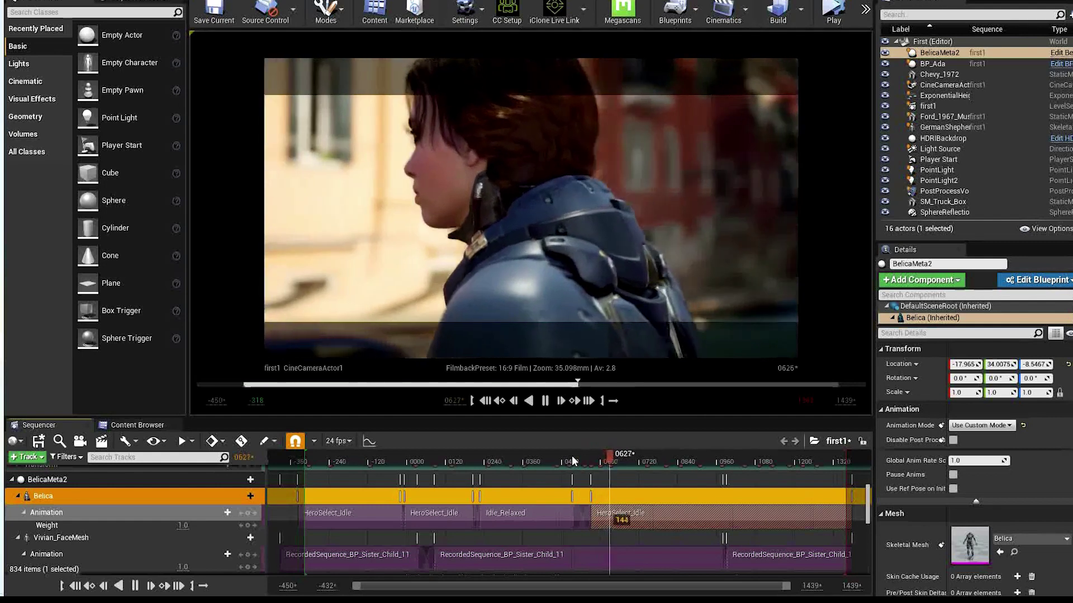
key(space)
key(ctrl+z)
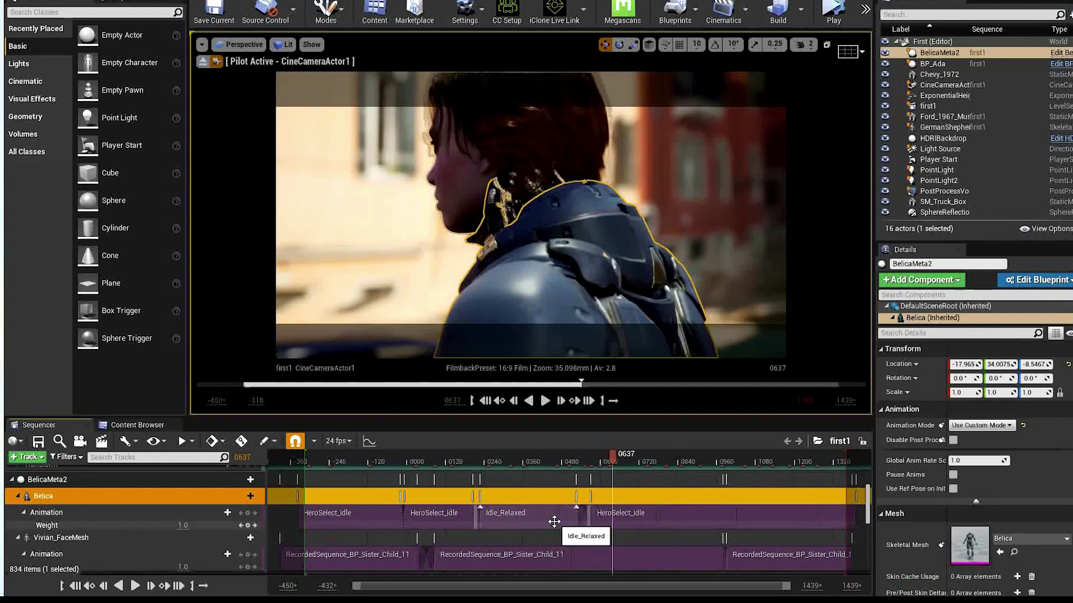
Browse the facial animation sequences that can be added to Vivian_FaceMesh, and close the list without adding any
scroll(554, 522, down, 2)
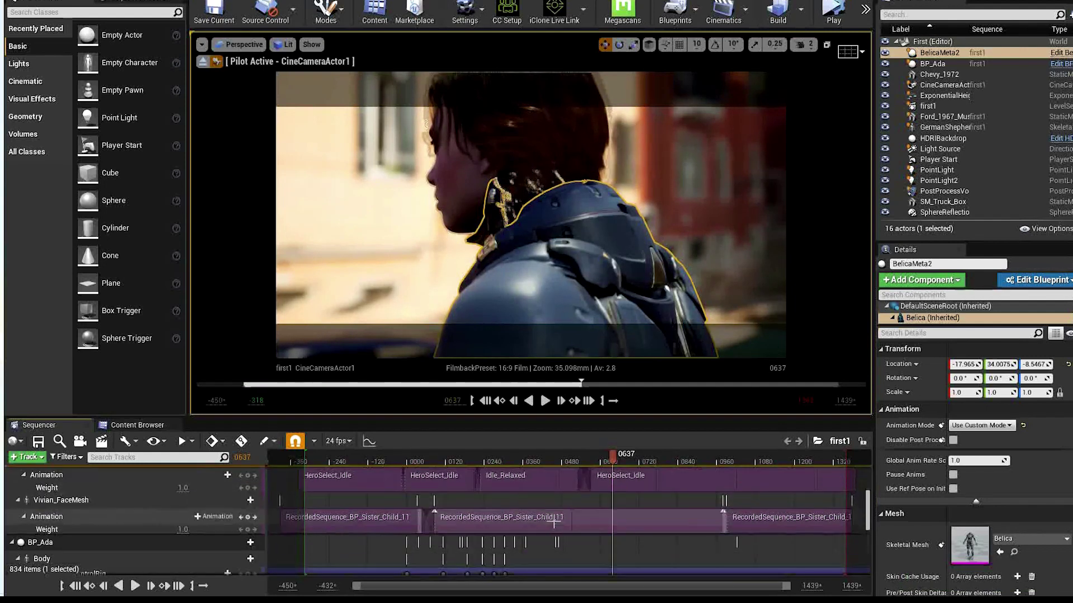
click(99, 503)
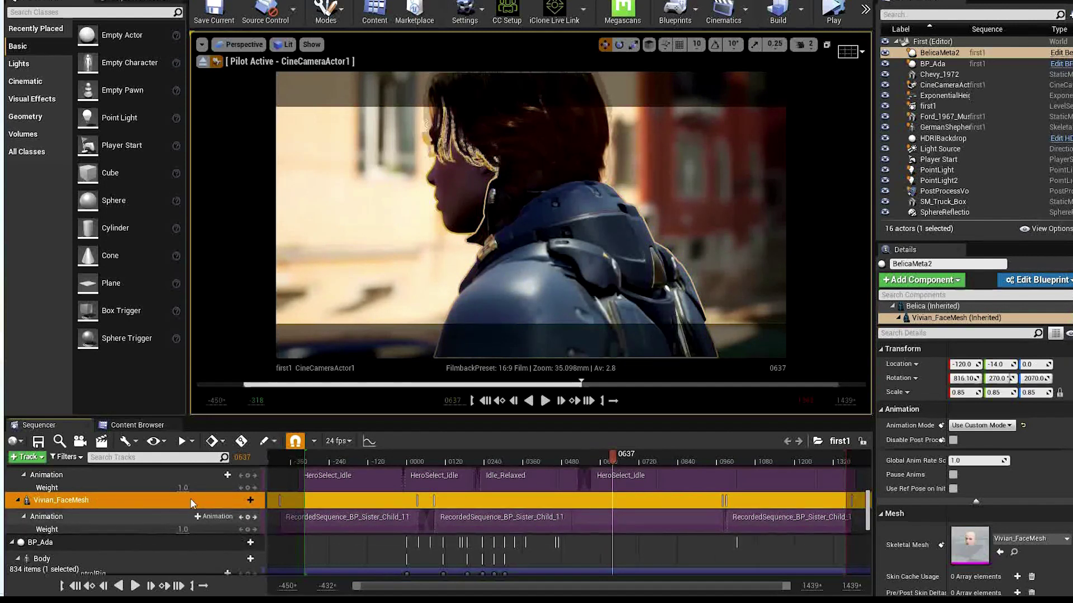
click(246, 500)
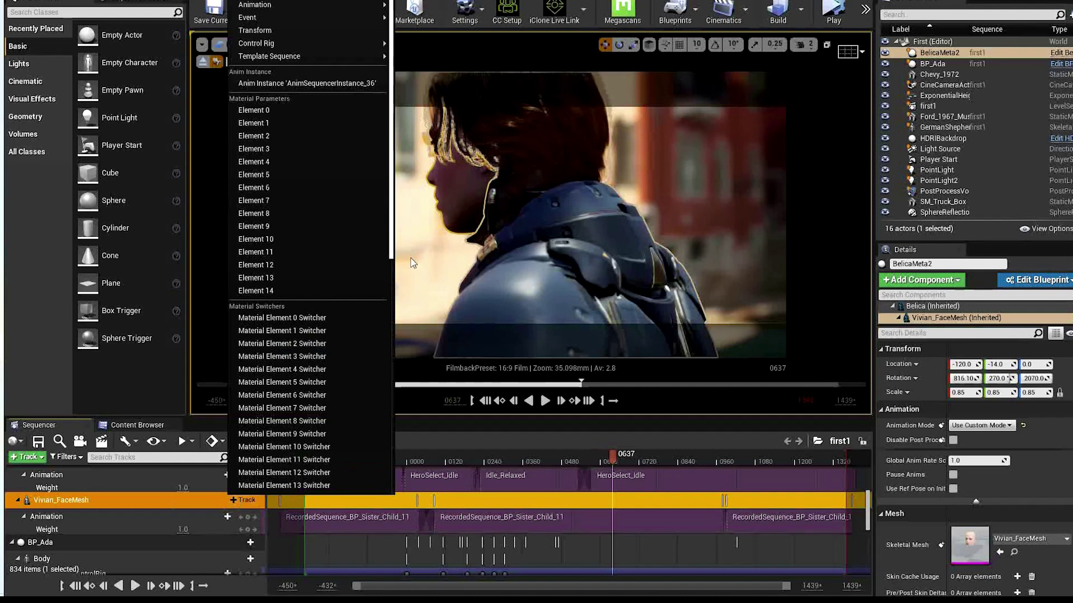
mouse_move(383, 4)
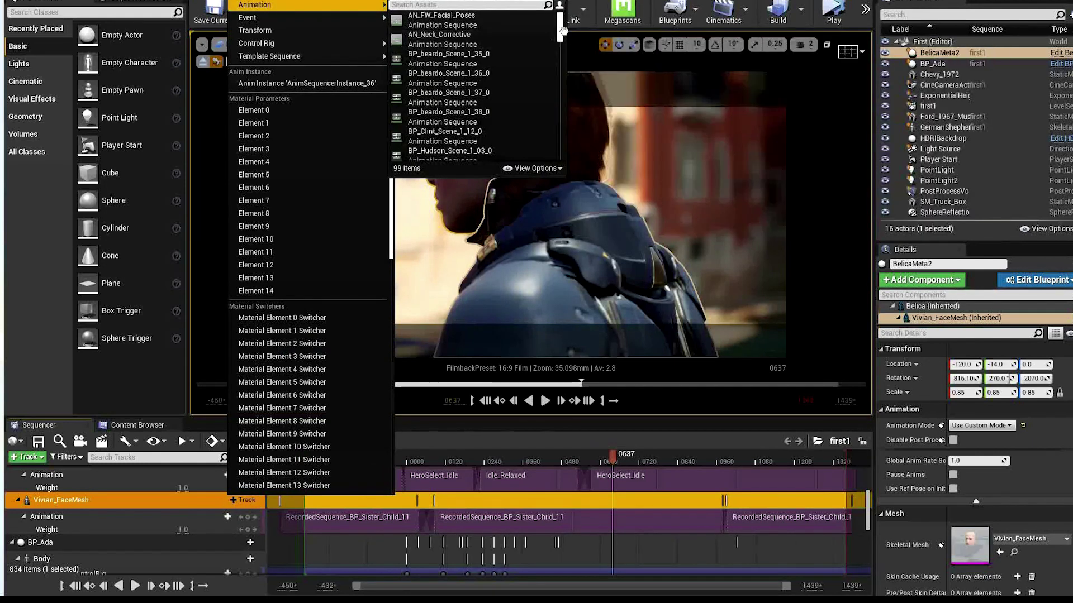
drag(560, 32, 571, 109)
click(571, 110)
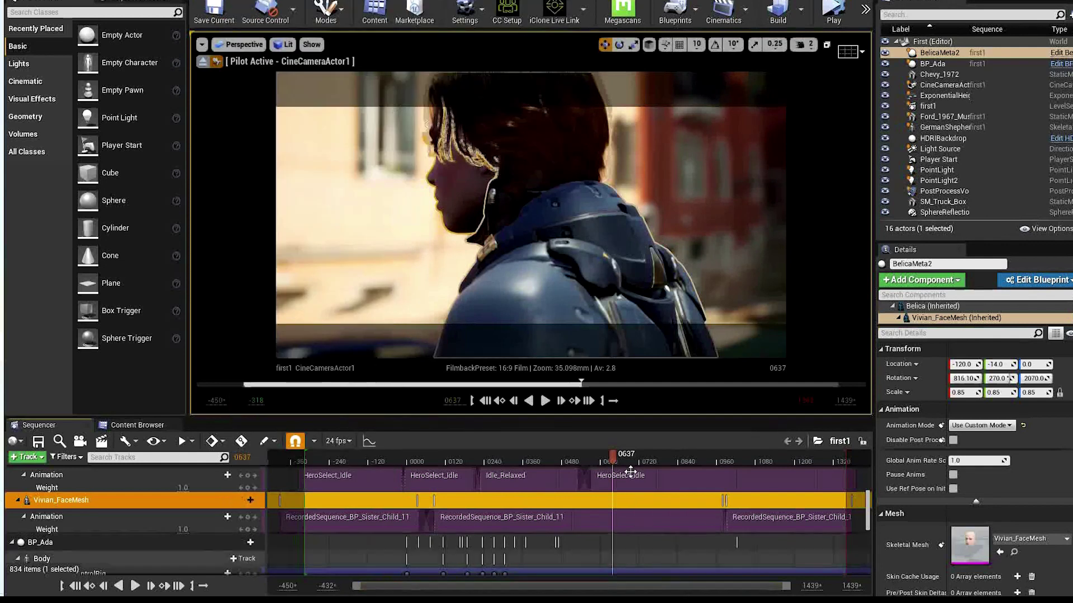
Scrub the sequence back to frame 327 and review Belica's body and face animation tracks there
drag(615, 455, 511, 501)
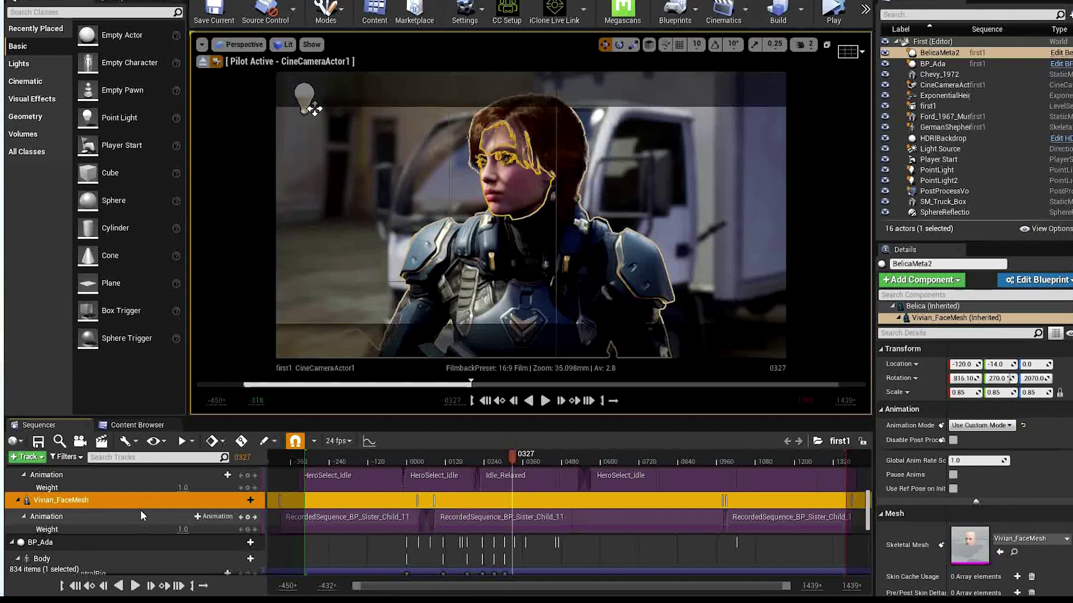
scroll(140, 510, up, 2)
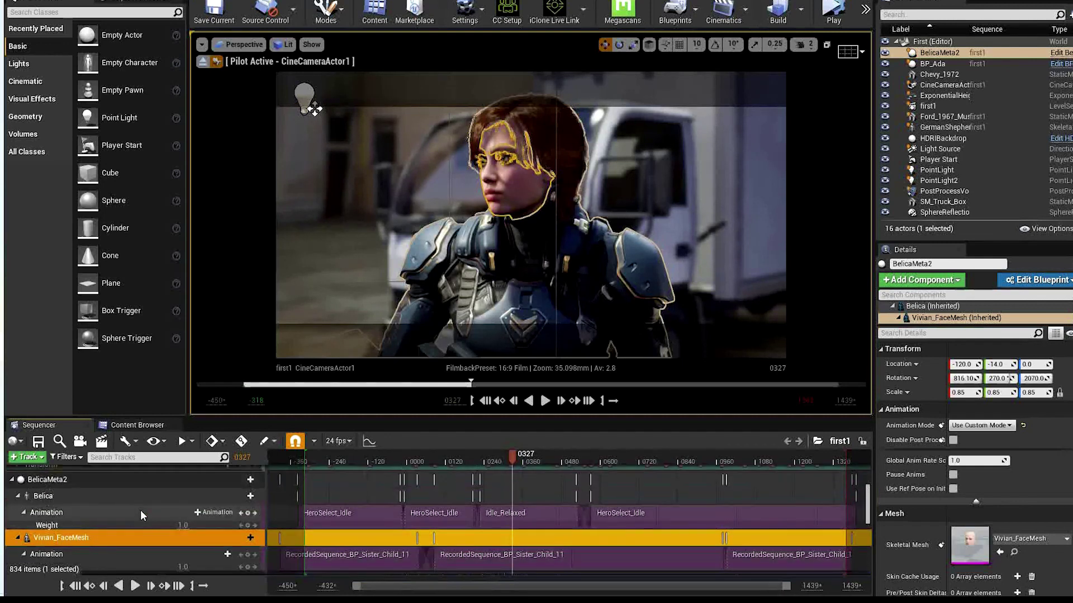
scroll(139, 510, down, 1)
scroll(140, 511, up, 1)
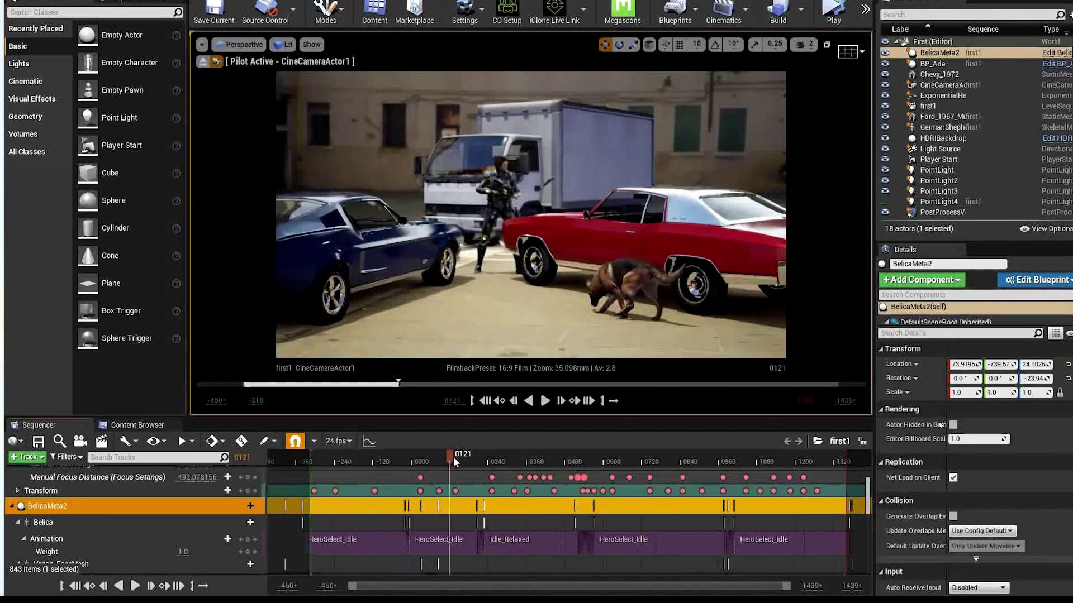
Scrub between frames 110 and 132 to examine Belica in the wide car shot, and open the BelicaMeta2 actor's blueprint
mouse_move(453, 458)
mouse_down()
mouse_move(509, 463)
mouse_move(447, 465)
mouse_up()
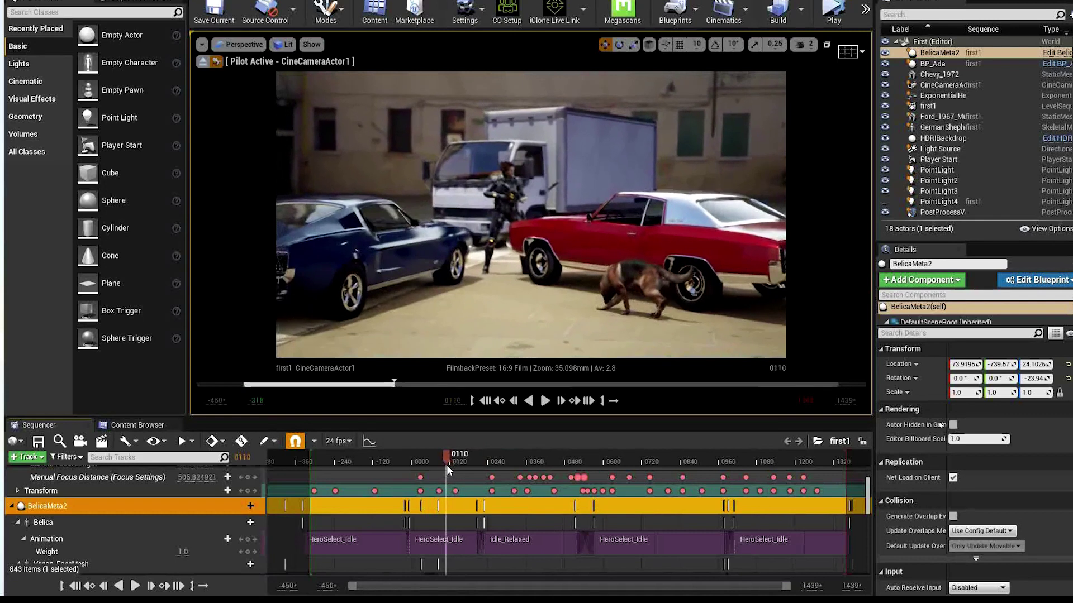
click(512, 204)
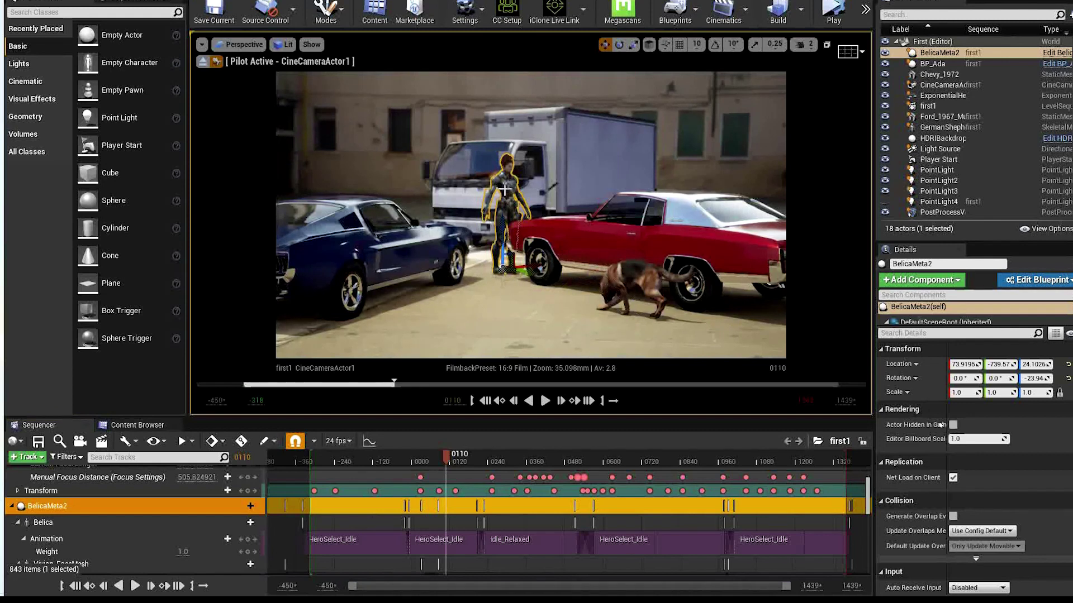
mouse_move(447, 454)
mouse_down()
mouse_move(463, 461)
mouse_move(453, 457)
mouse_up()
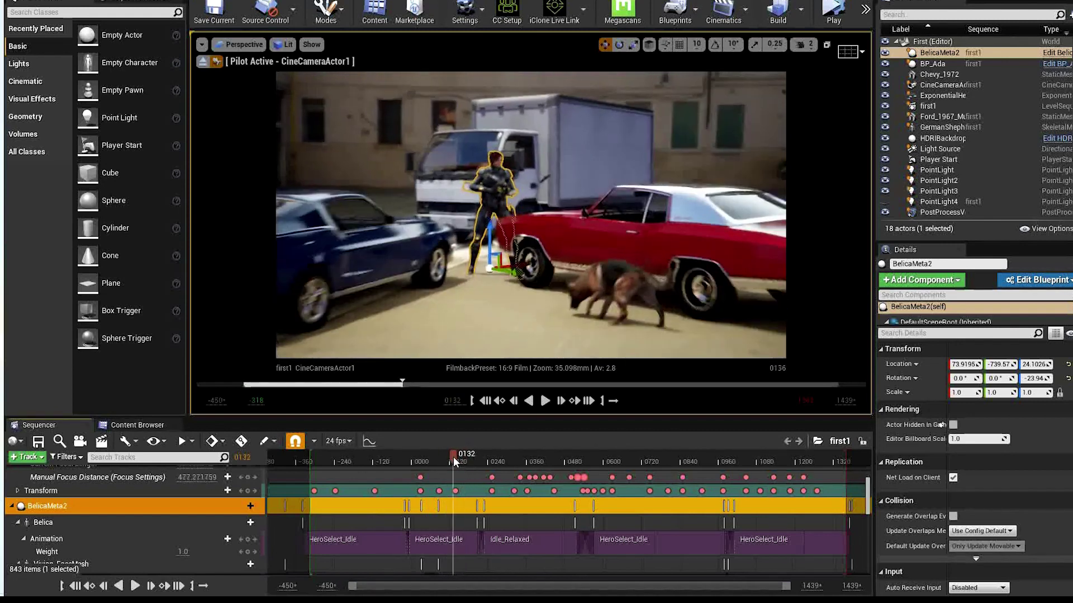
click(1056, 53)
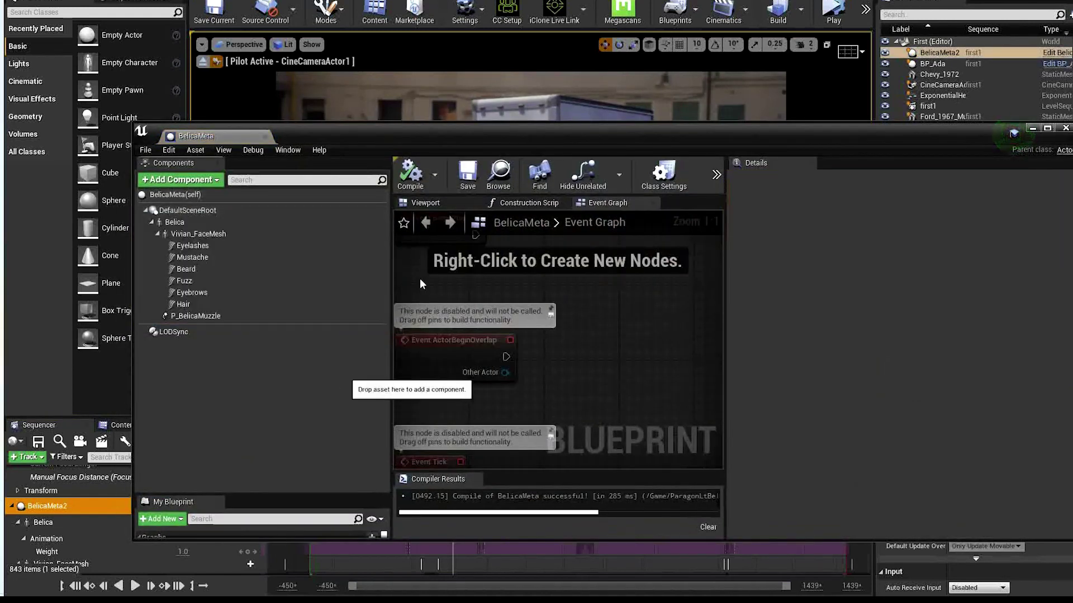
Show Belica's model in the BelicaMeta blueprint, select the Belica component, and filter its details by "bou"
click(446, 202)
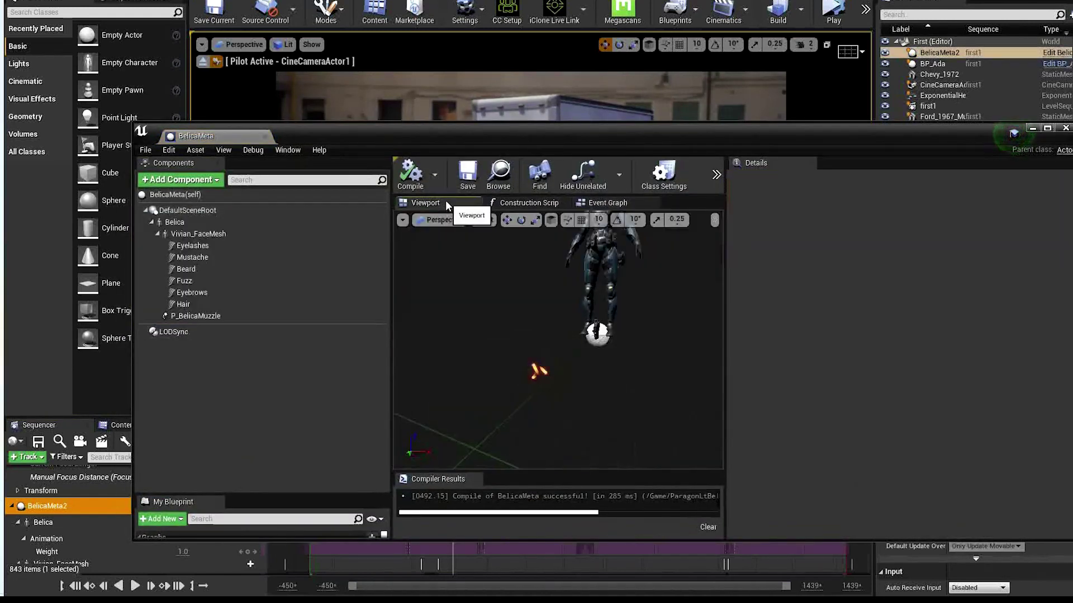
click(249, 222)
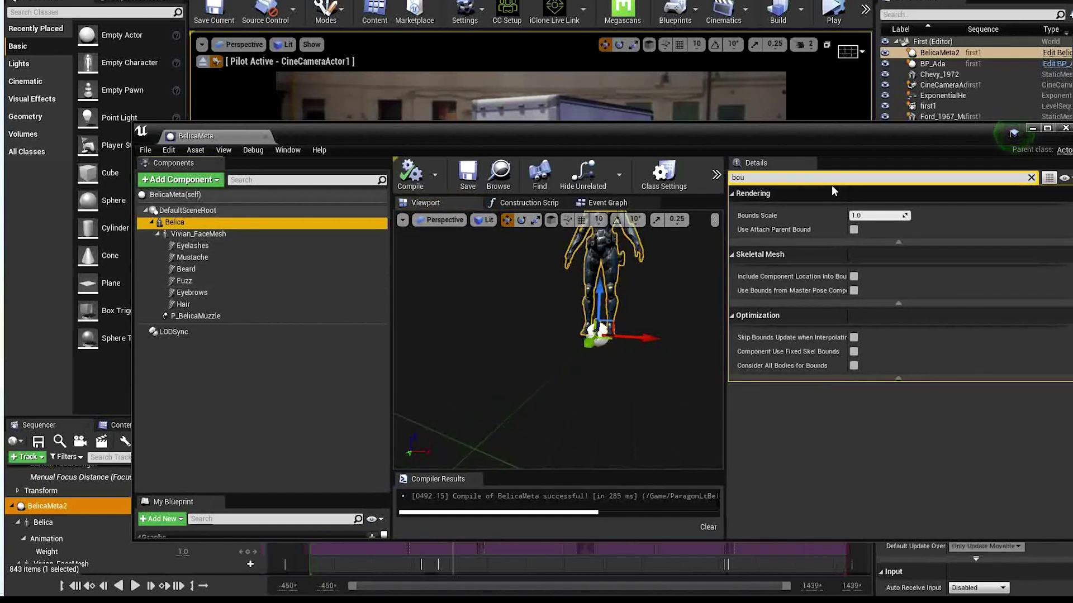
drag(813, 178, 639, 202)
text(bou)
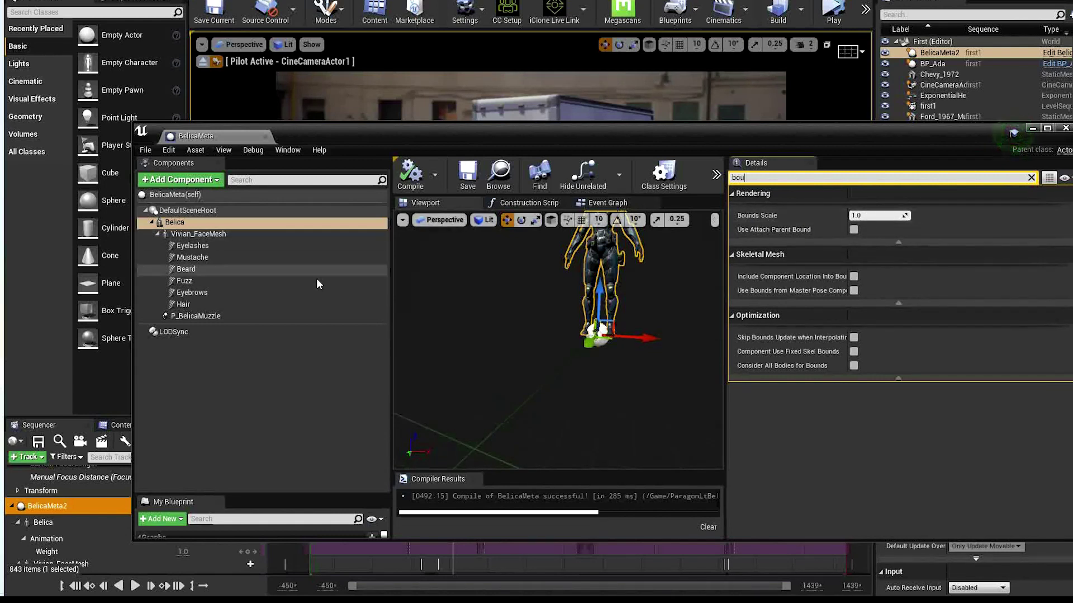
Check the bounds settings of the Vivian_FaceMesh, Eyelashes, P_BelicaMuzzle and Belica components one by one
click(239, 234)
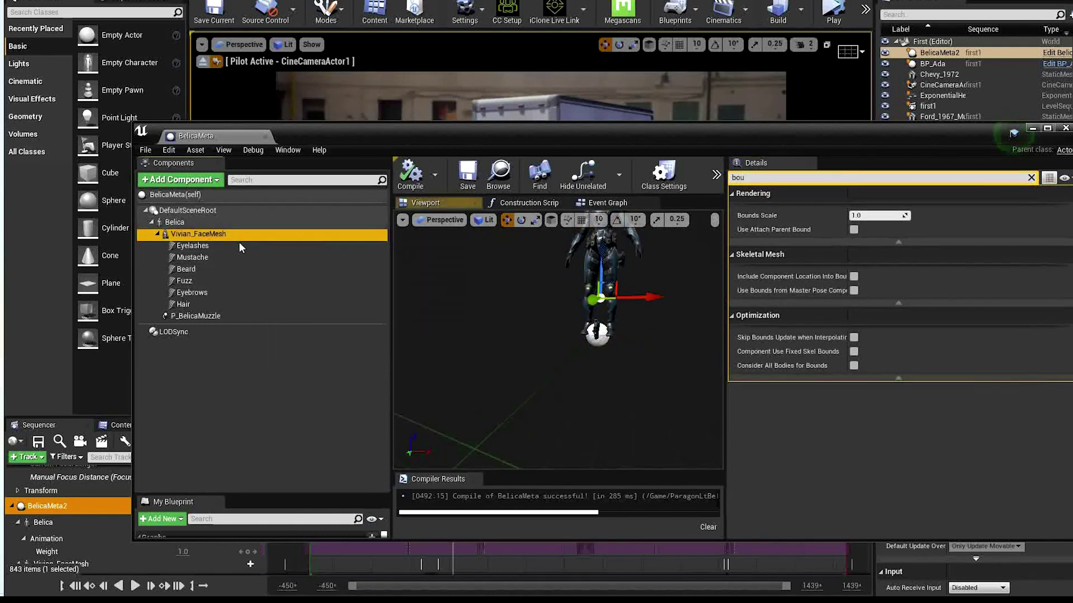
click(230, 247)
click(223, 257)
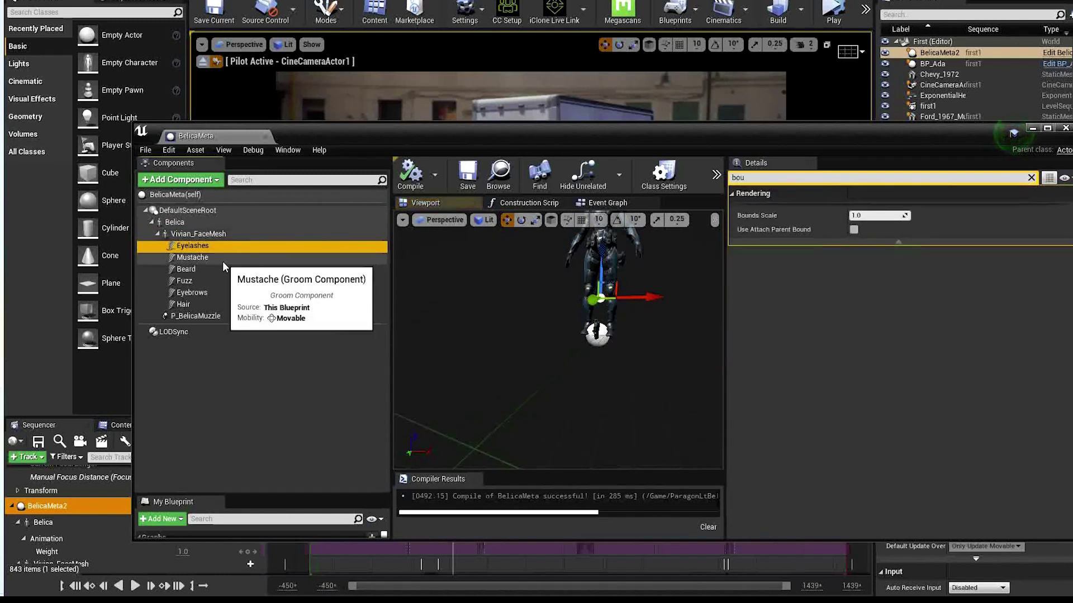
click(201, 223)
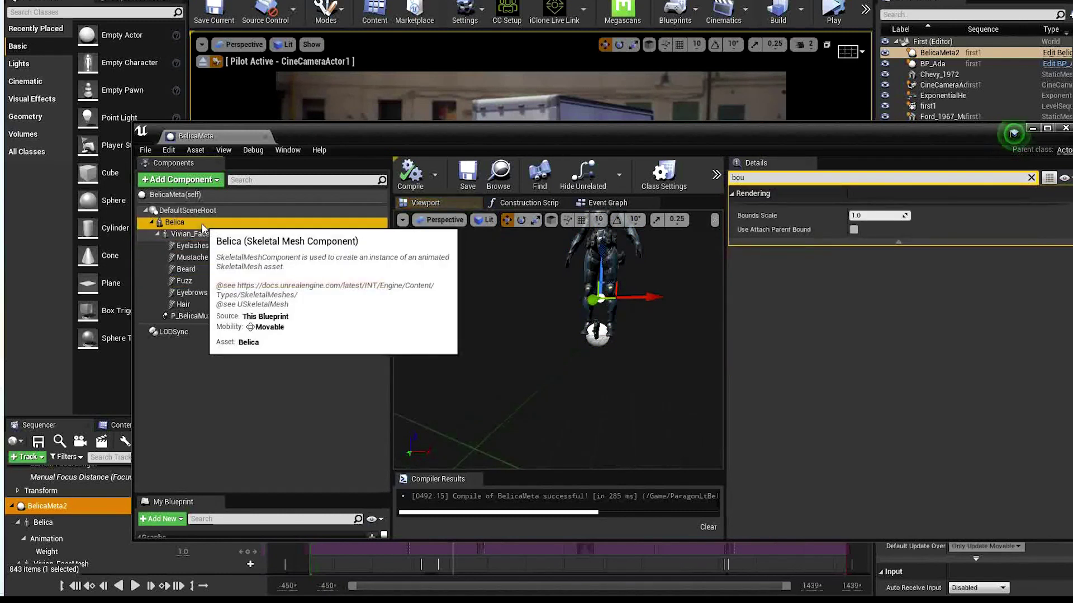
click(208, 317)
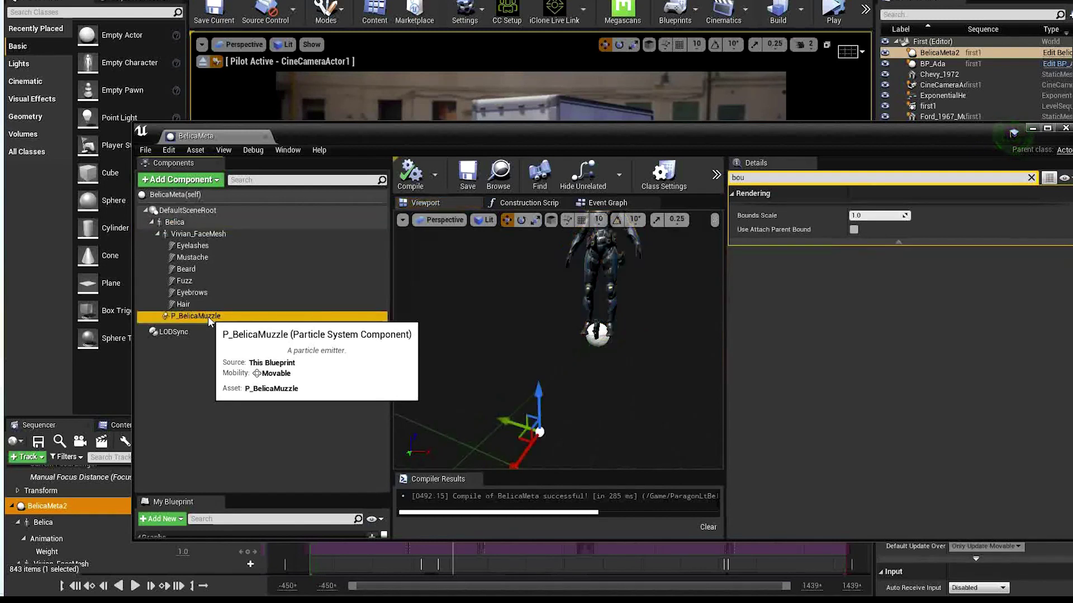
click(190, 223)
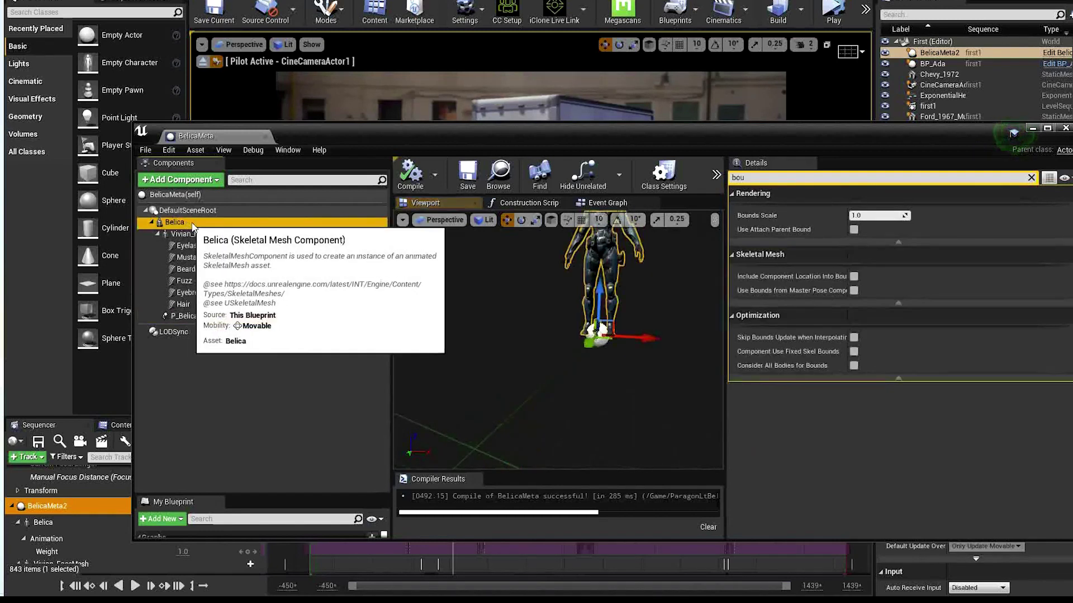
Set the Bounds Scale of all components from Belica through P_BelicaMuzzle to 10, then compile, save and minimize the blueprint
shift+click(201, 317)
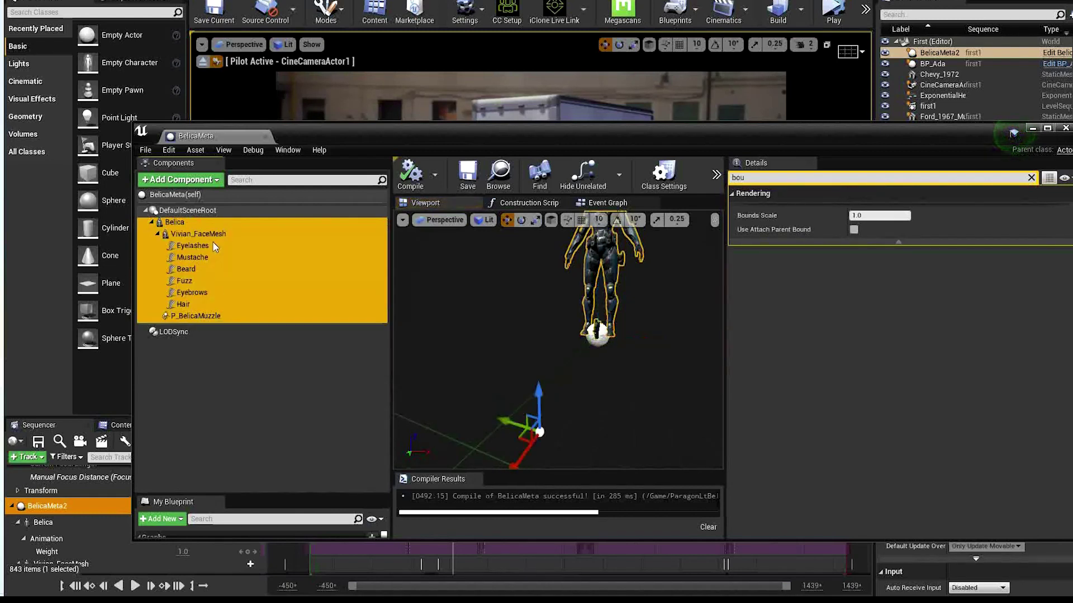
click(874, 217)
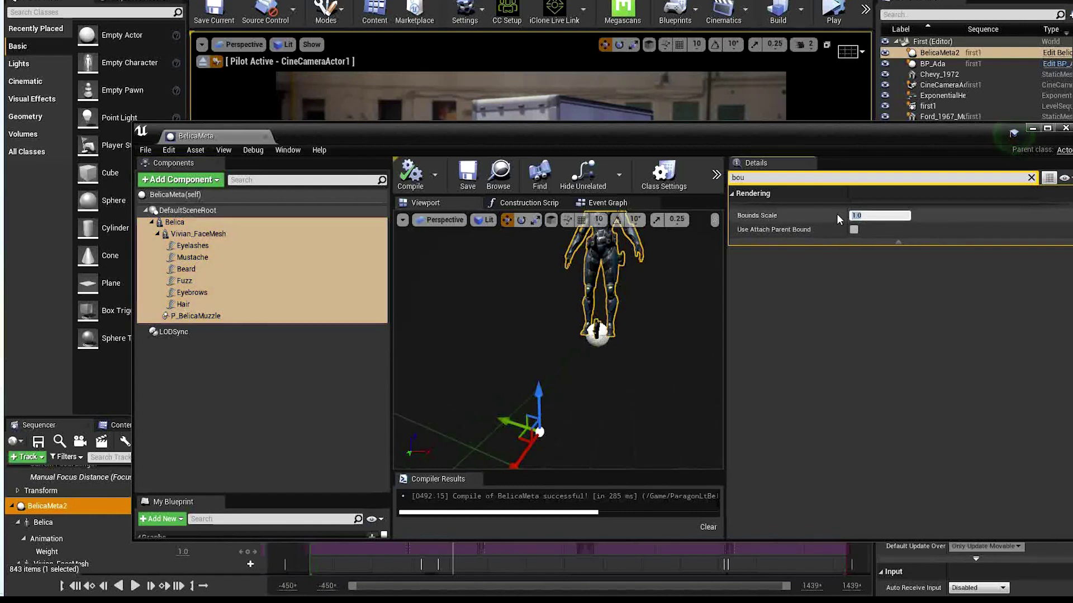
text(10)
key(Return)
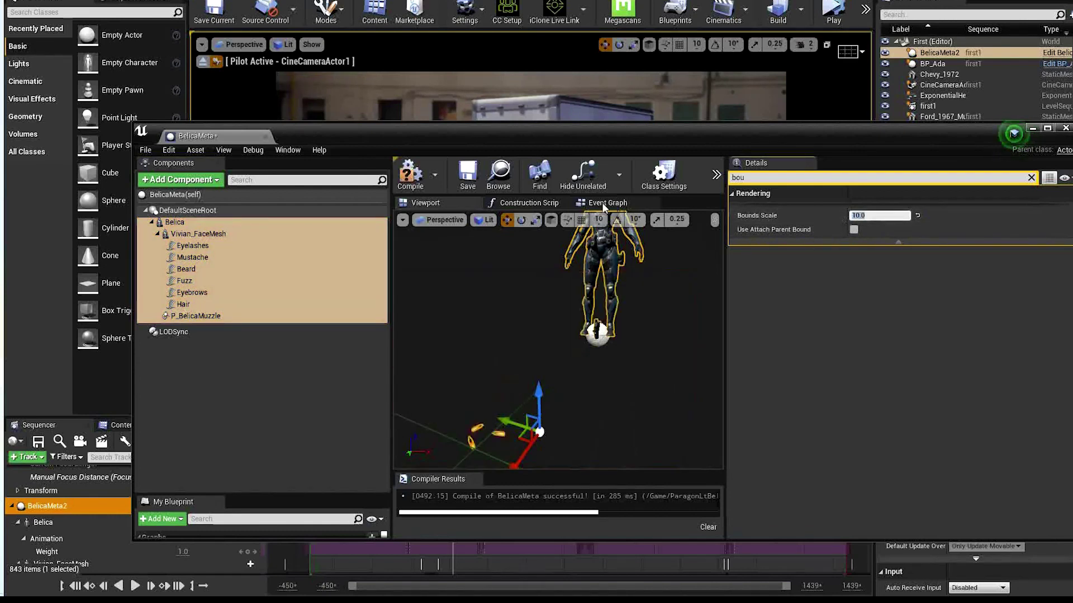
click(410, 174)
click(466, 177)
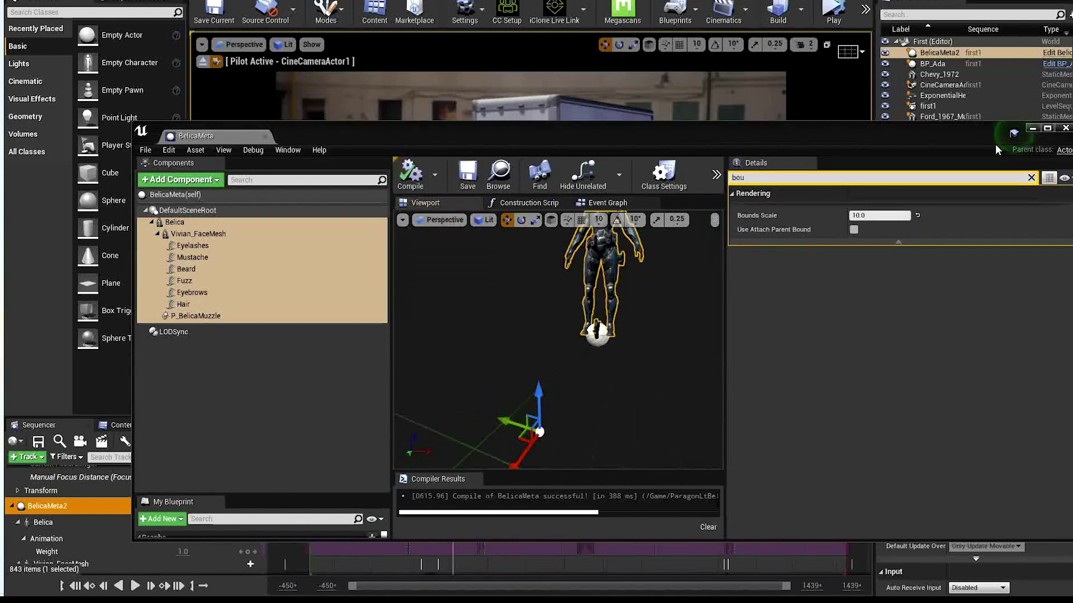
click(1031, 129)
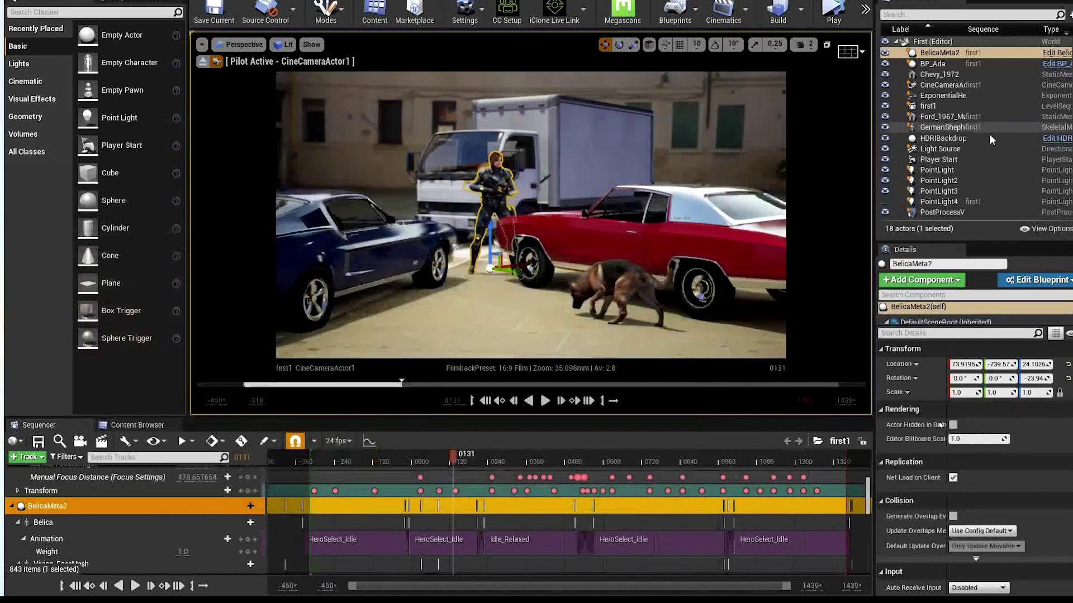
Scrub the sequence from frame 85 in the wide car shot and between frames -249 and -187 in the opening building shot
click(437, 454)
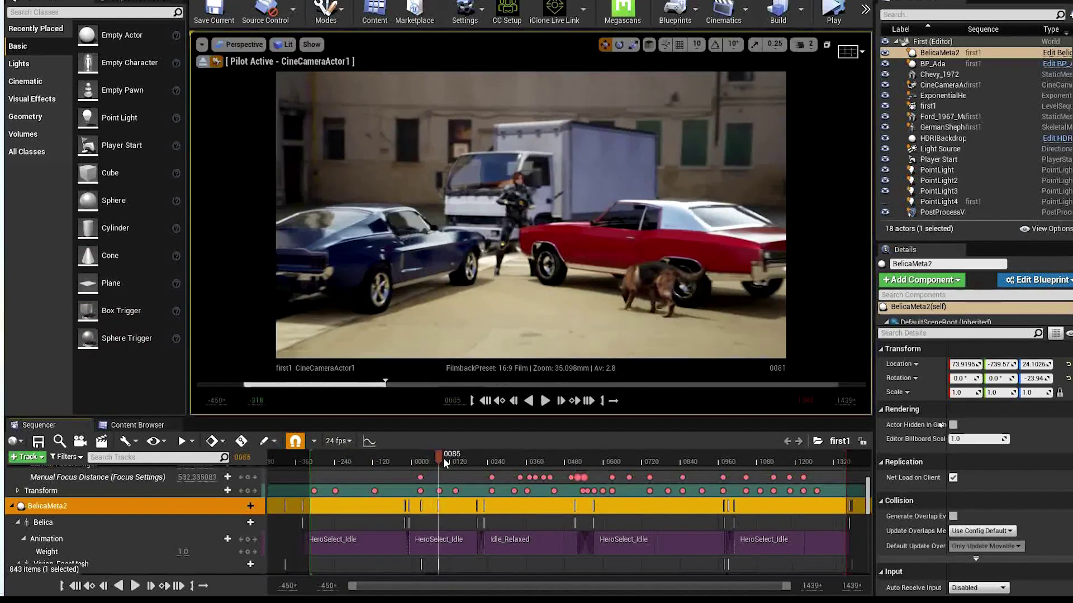
drag(444, 458, 473, 477)
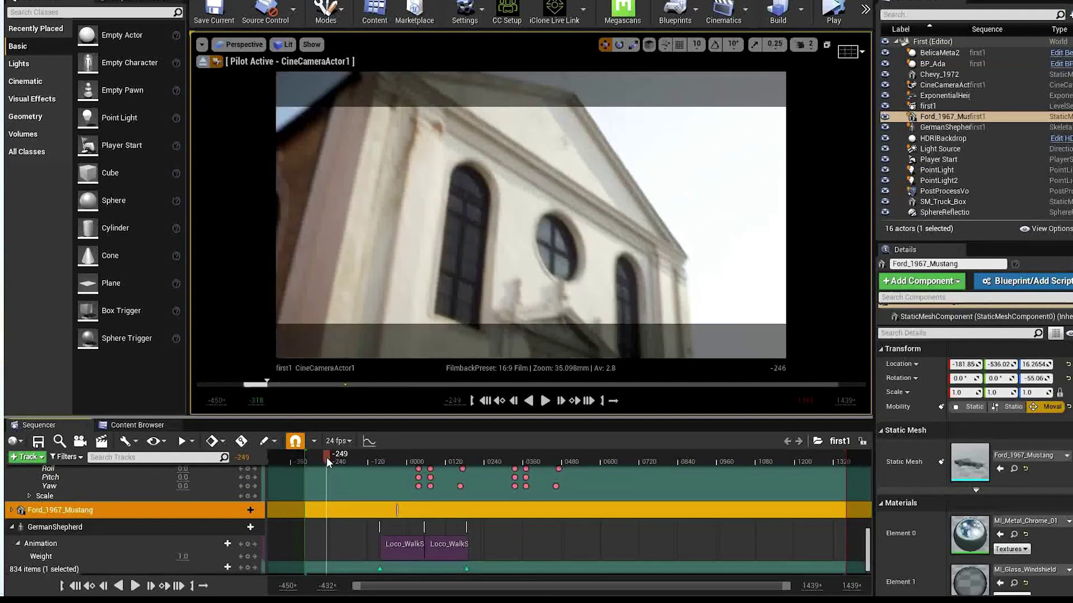
drag(326, 457, 343, 474)
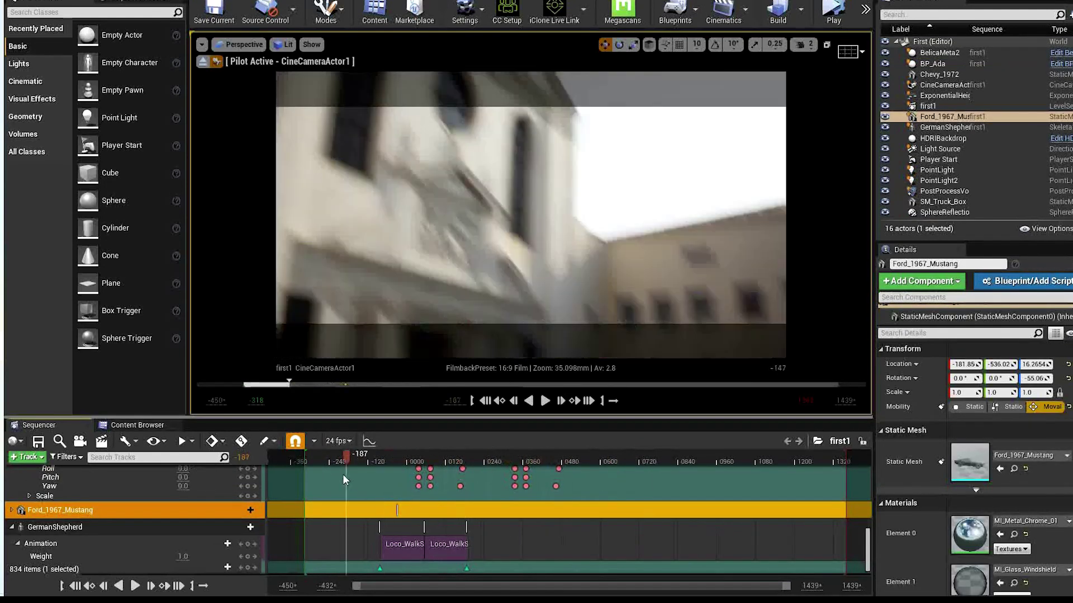
Open the movie render settings for the sequence and review the resolution choices, advanced capture options, output and animation settings
click(102, 442)
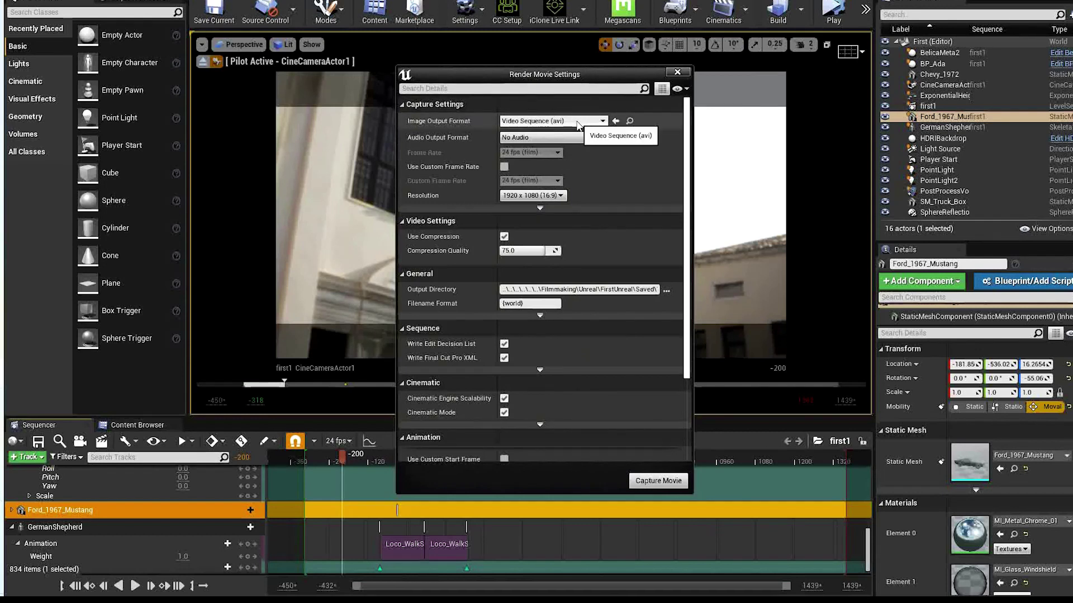
click(553, 196)
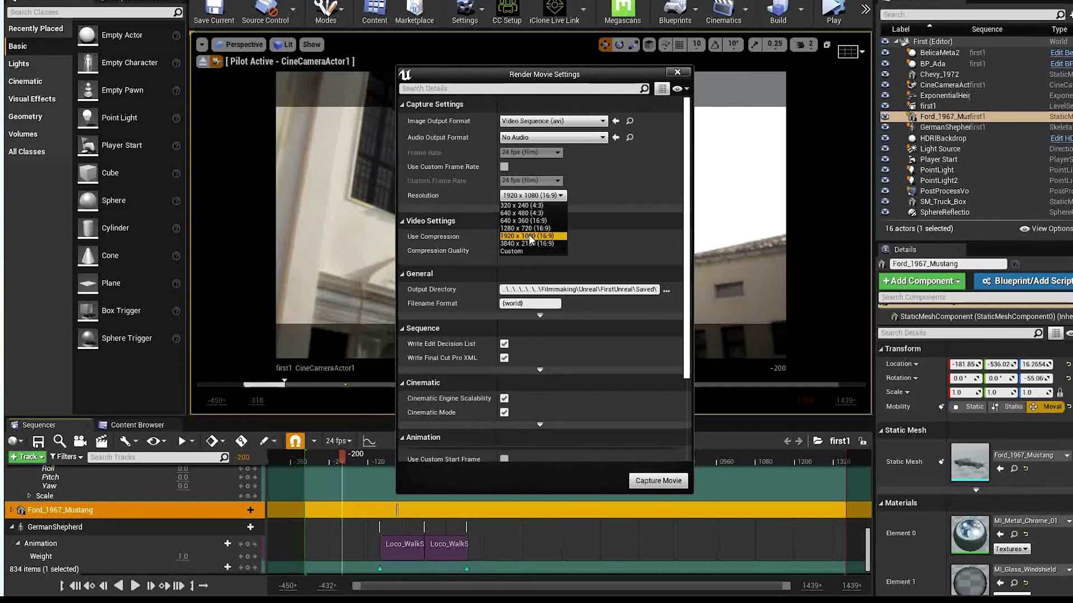
click(629, 182)
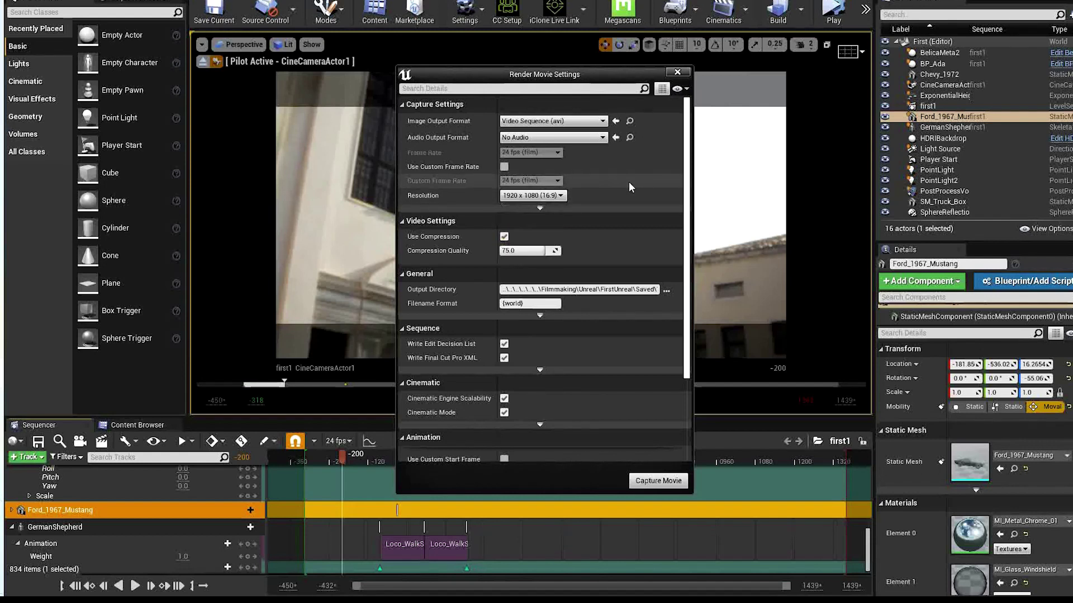
click(554, 206)
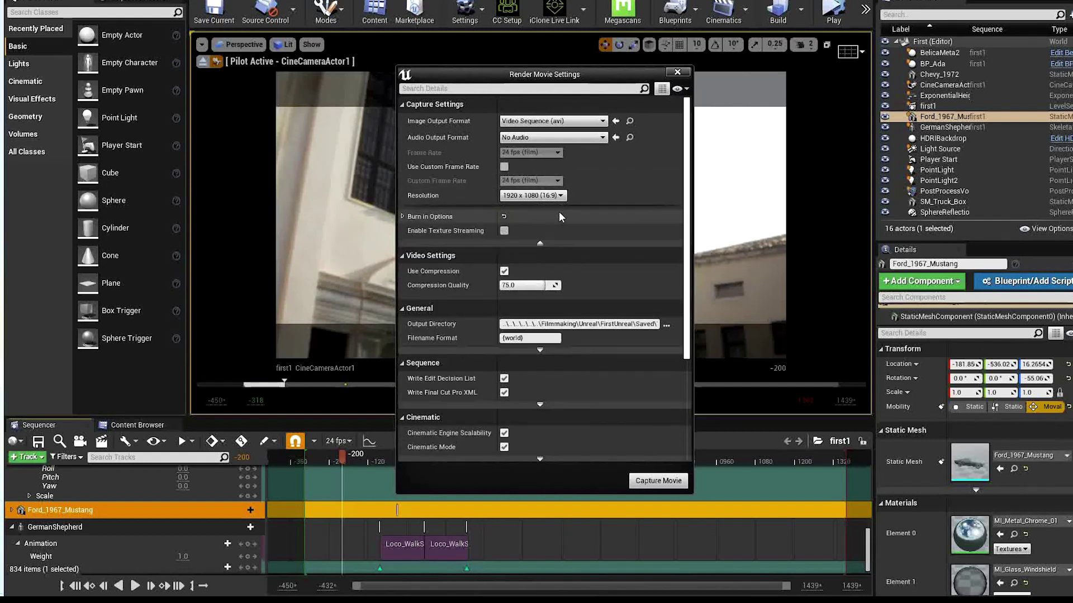
drag(691, 195, 692, 221)
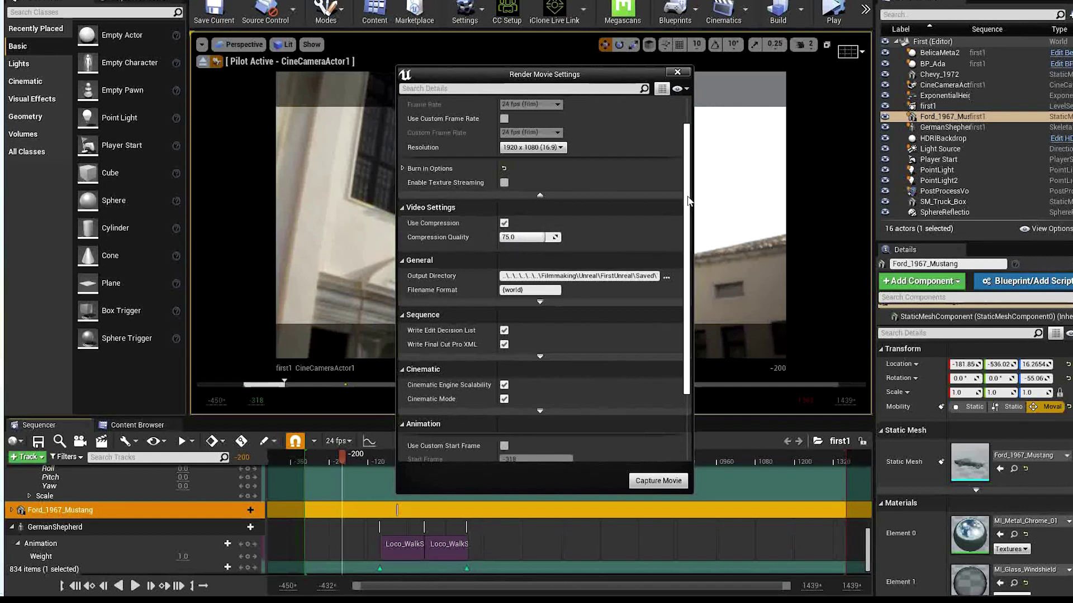
drag(687, 206, 687, 294)
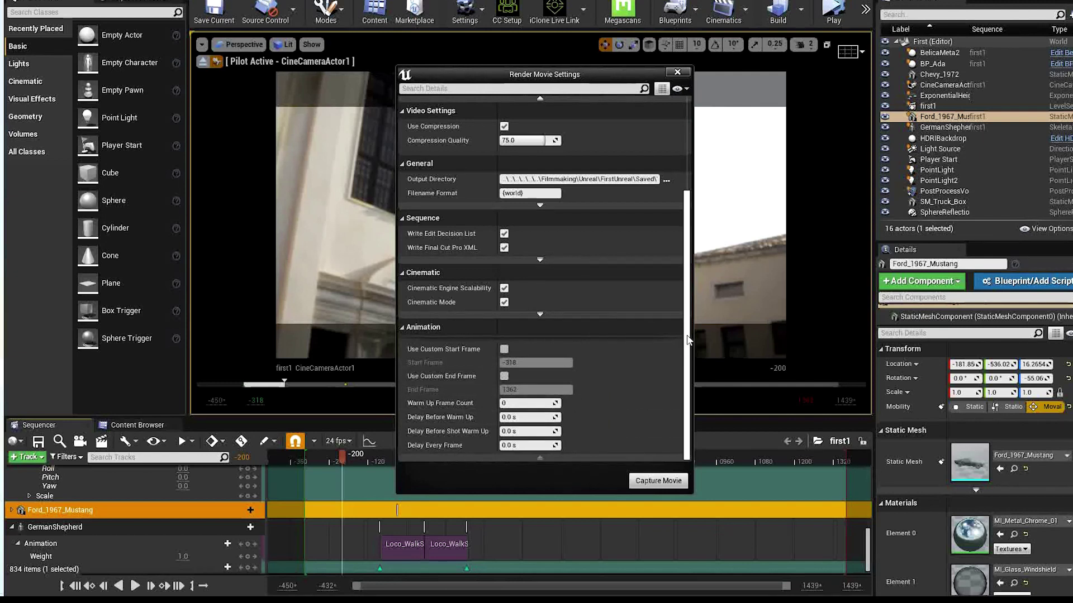
drag(687, 336, 688, 407)
Set the engine scalability quality to Low and move the playhead to frame 263
click(468, 14)
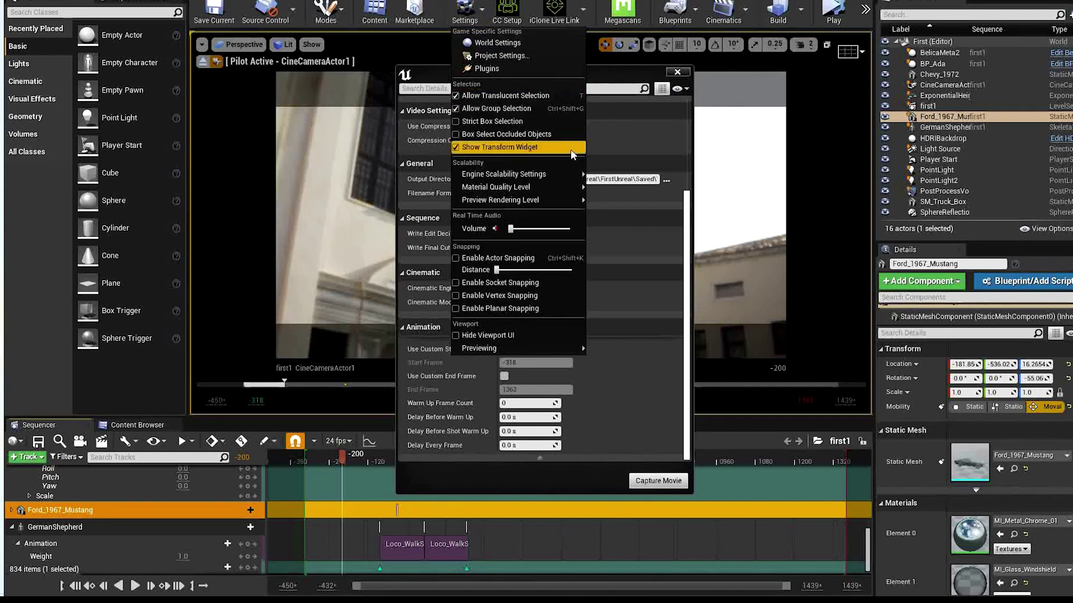
mouse_move(558, 175)
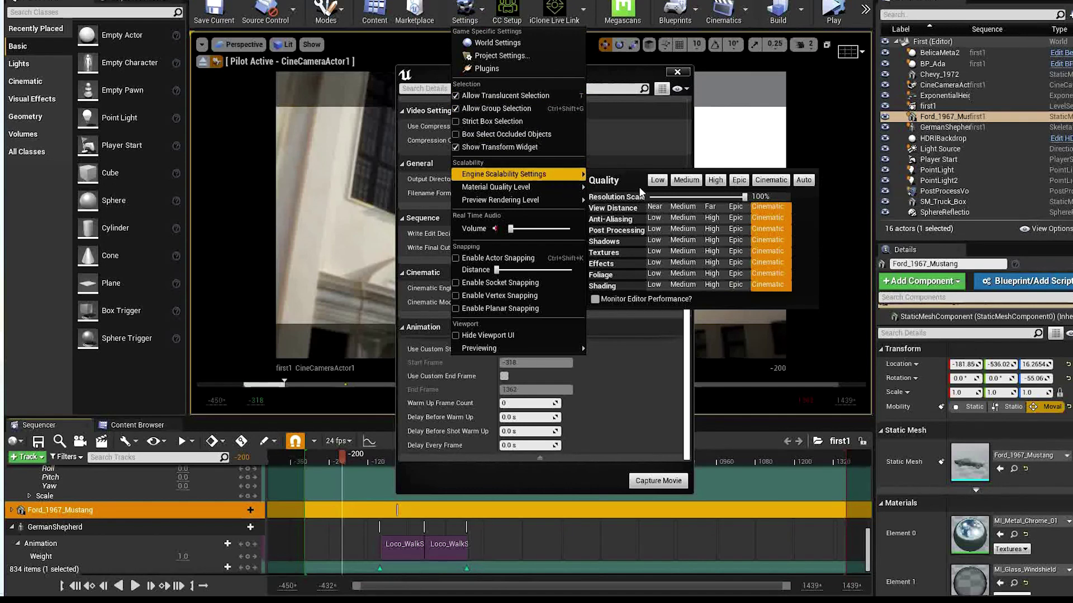
click(655, 181)
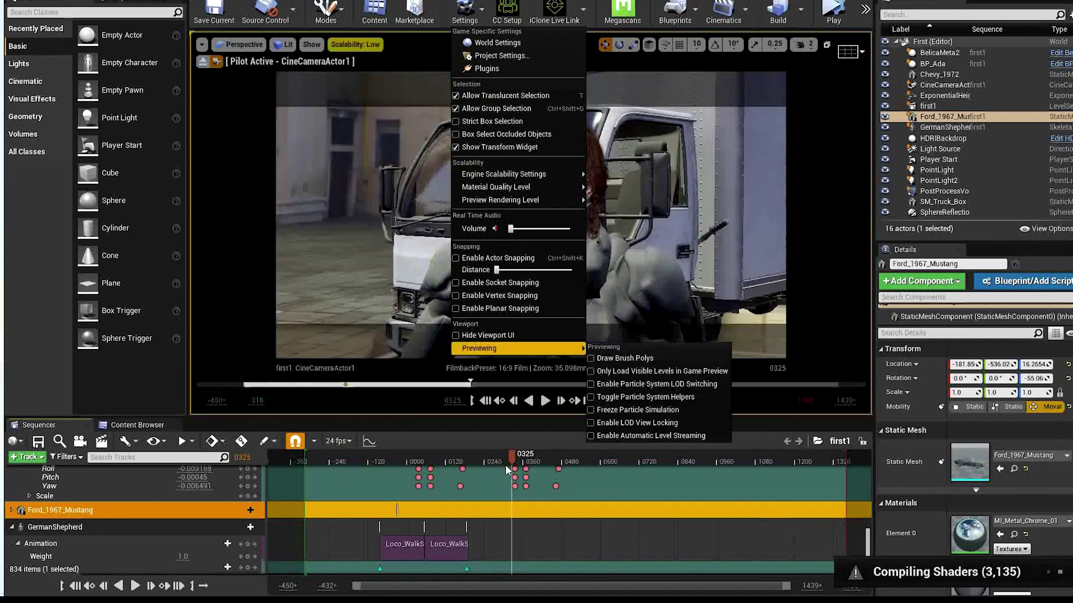
click(491, 454)
click(491, 453)
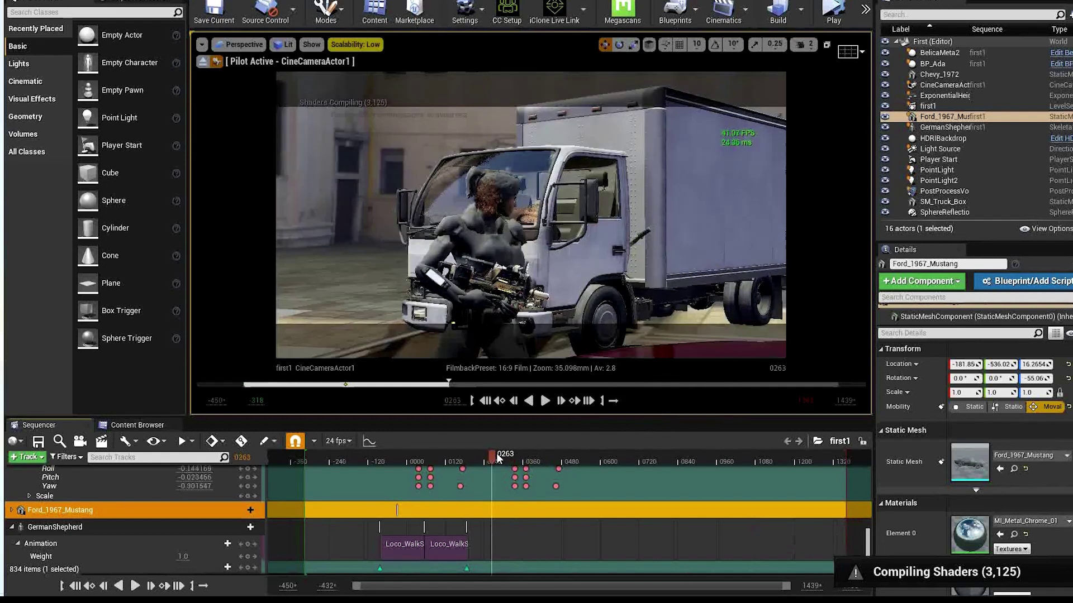
Play the sequence from frame -300 and scrub forward to frame 283 to check its playback at Low quality
drag(496, 453, 310, 478)
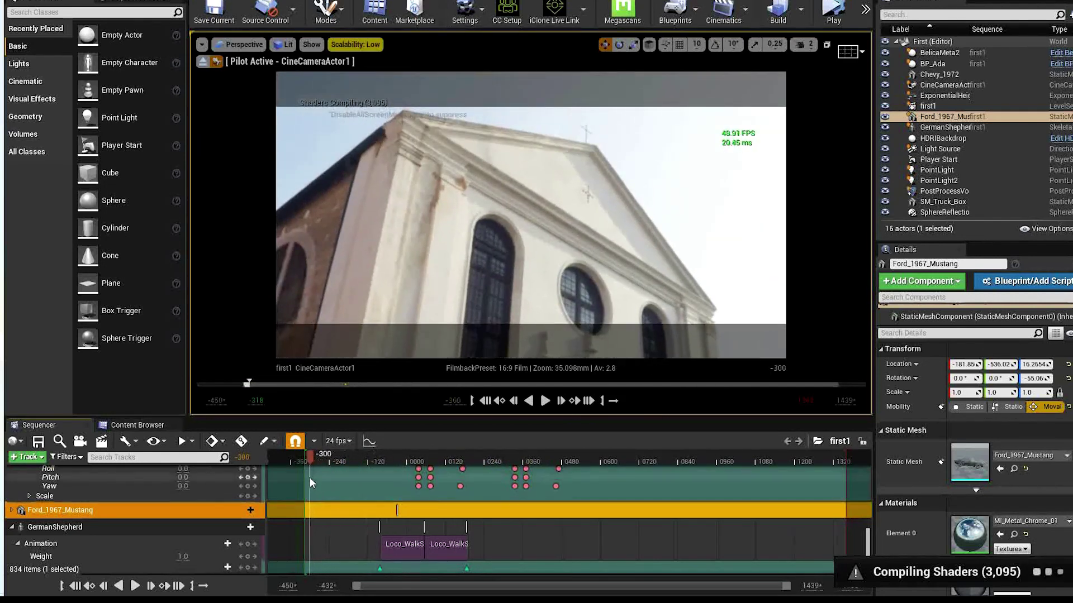
key(space)
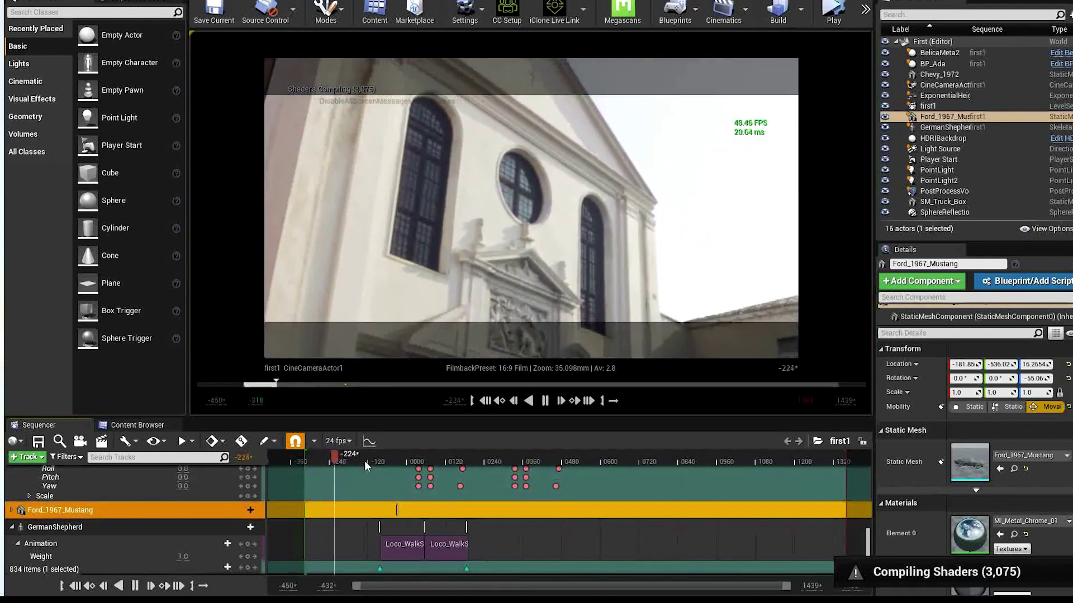
click(364, 460)
drag(363, 461, 500, 473)
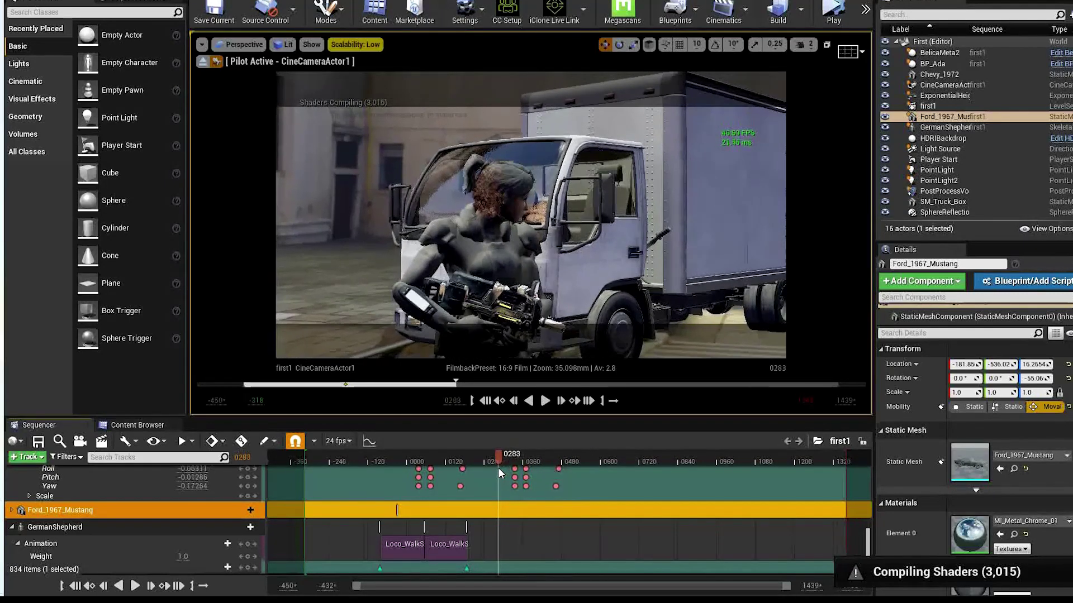
Set the engine scalability quality back to Cinematic and scrub the sequence forward from frame 283
click(355, 45)
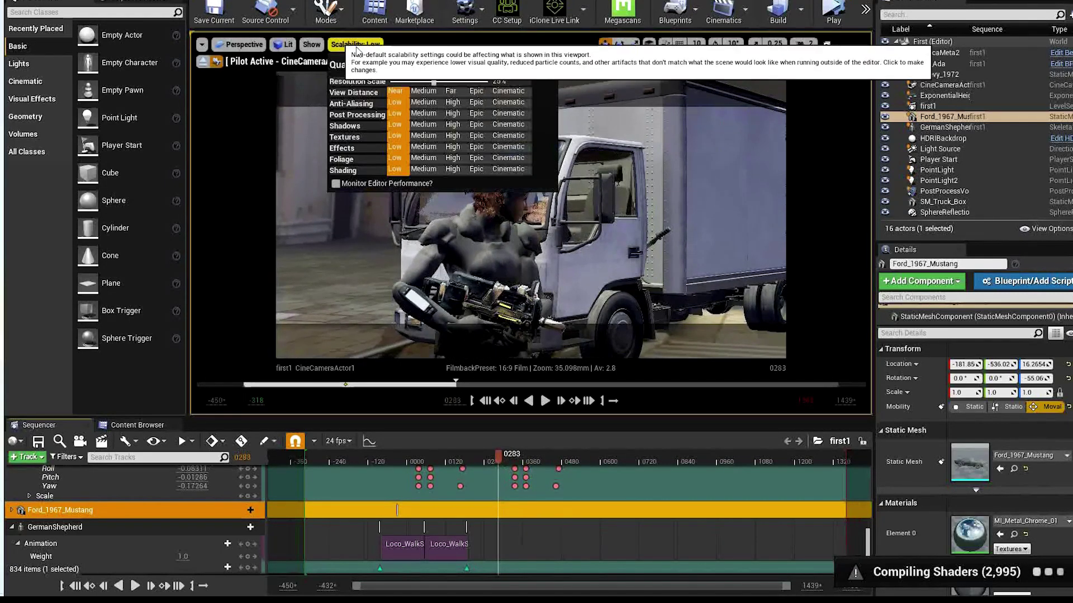
click(511, 65)
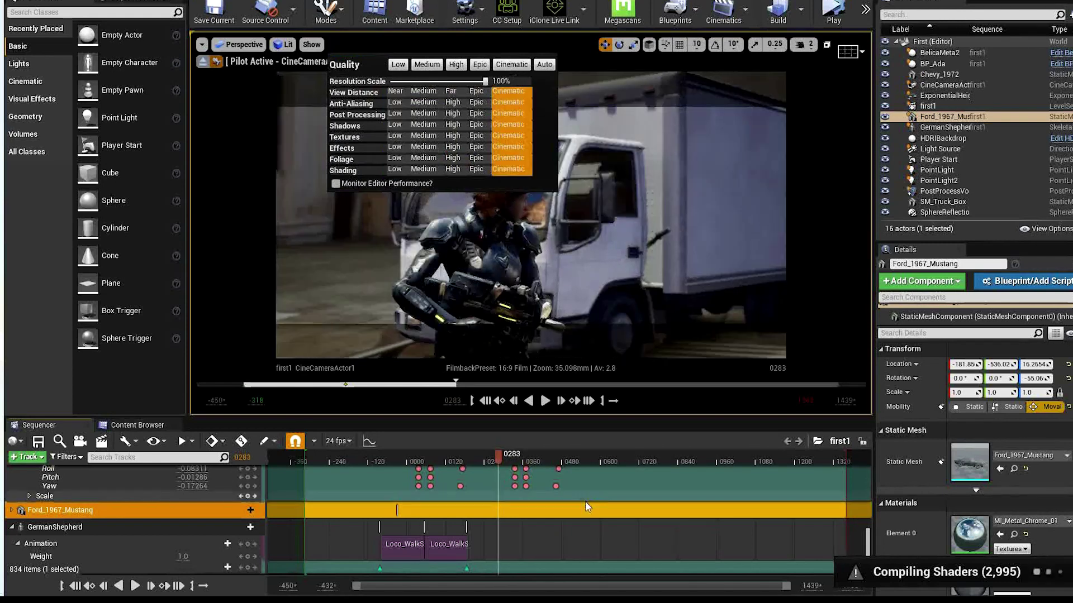
click(508, 461)
click(524, 456)
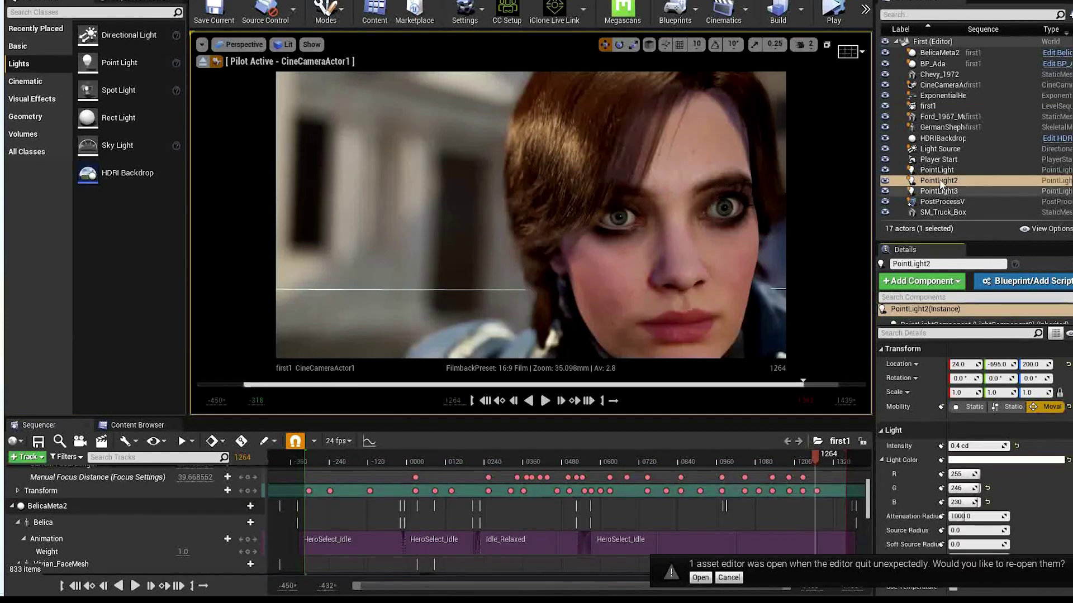
Toggle the visibility of PointLight3 and PointLight2 off and on to compare their effect on Belica's face at frame 1264
click(885, 192)
click(885, 192)
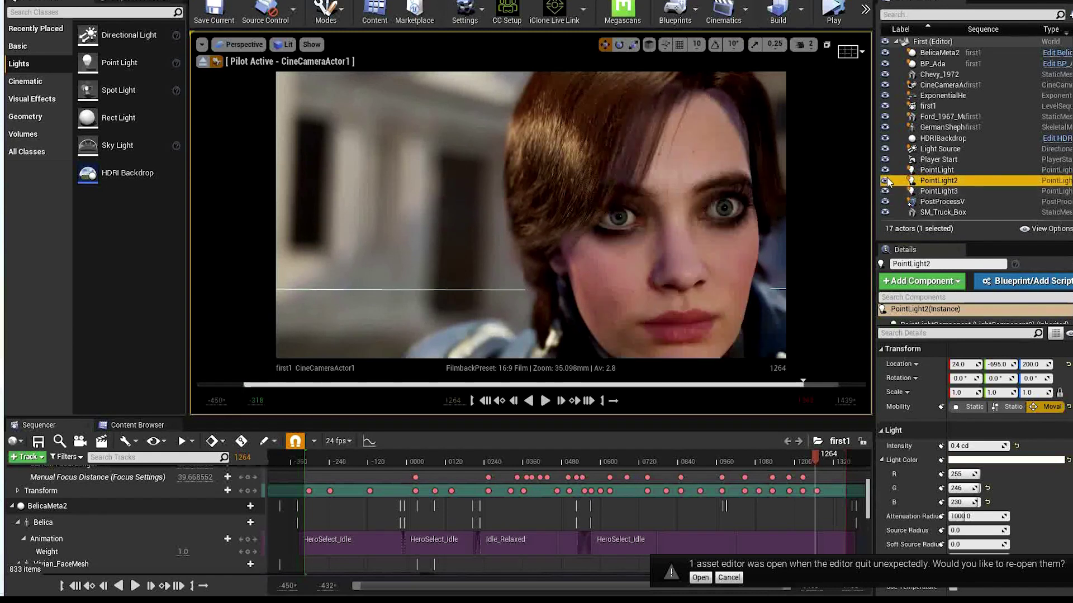
click(886, 180)
click(887, 181)
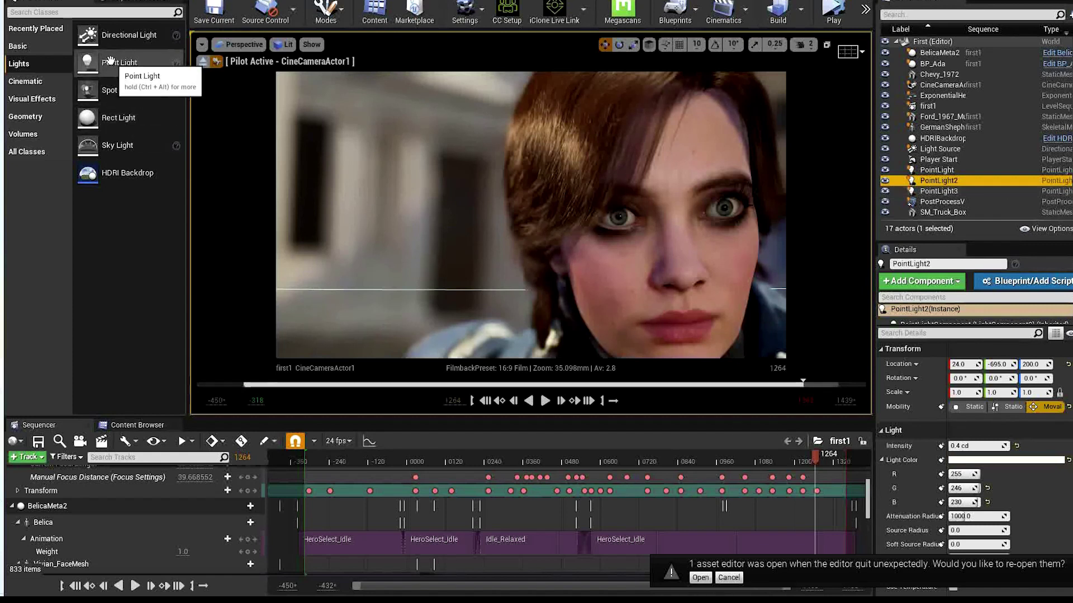
Add a point light to the scene and move it beside Belica's head, to about X -55, Y -910, Z 194
drag(110, 62, 356, 166)
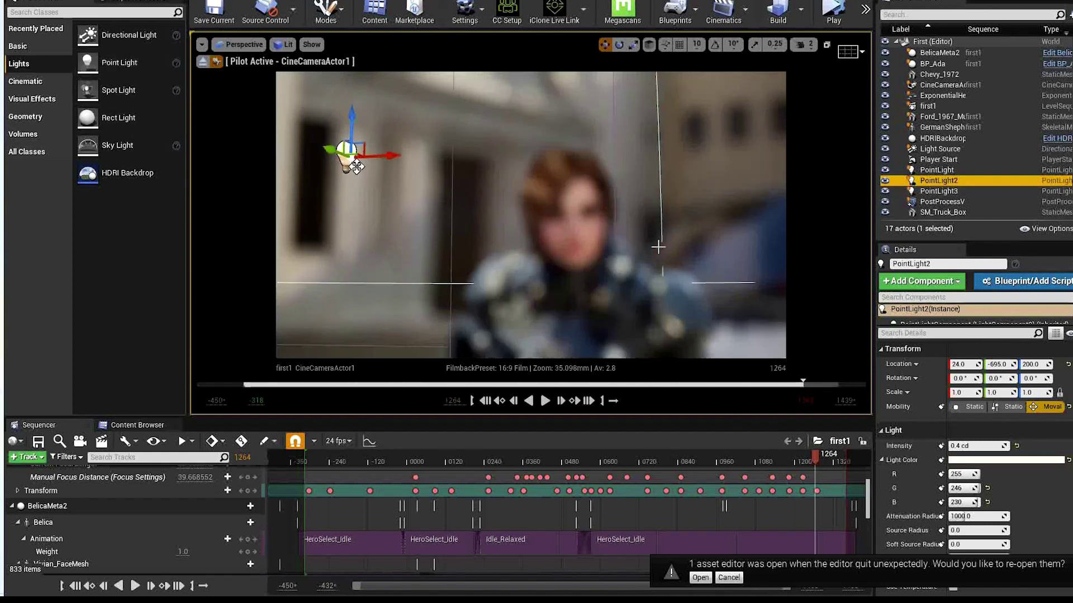
scroll(658, 247, up, 5)
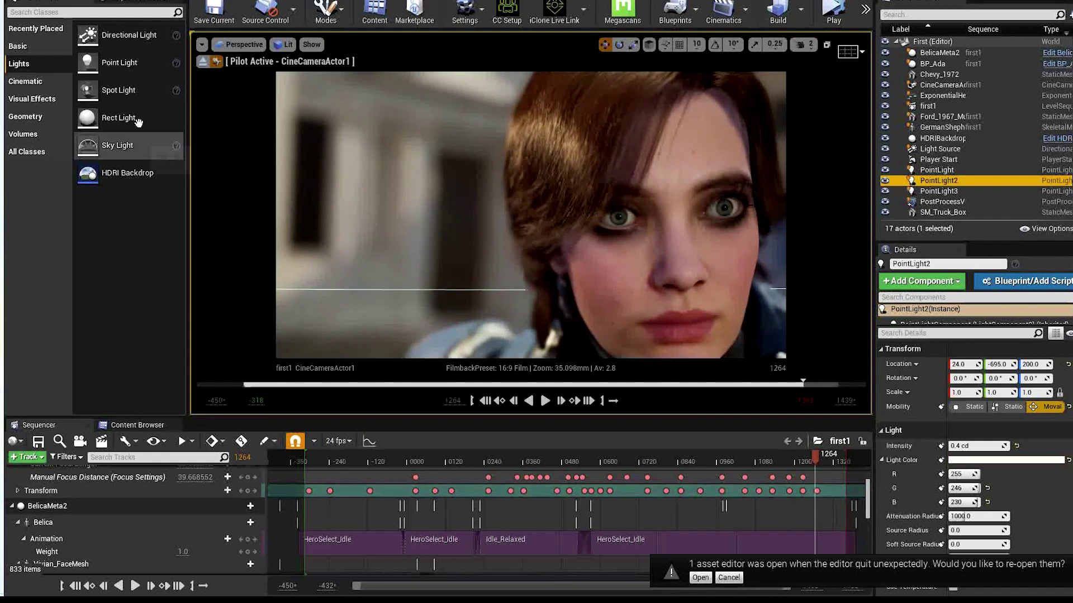
drag(109, 63, 487, 287)
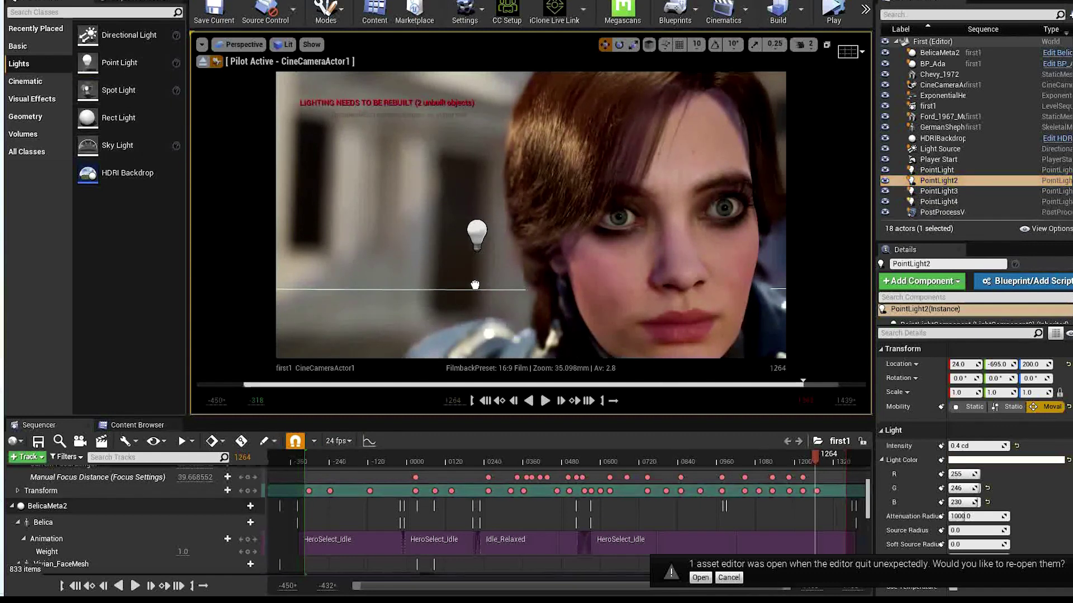
drag(457, 229, 288, 234)
drag(380, 192, 558, 178)
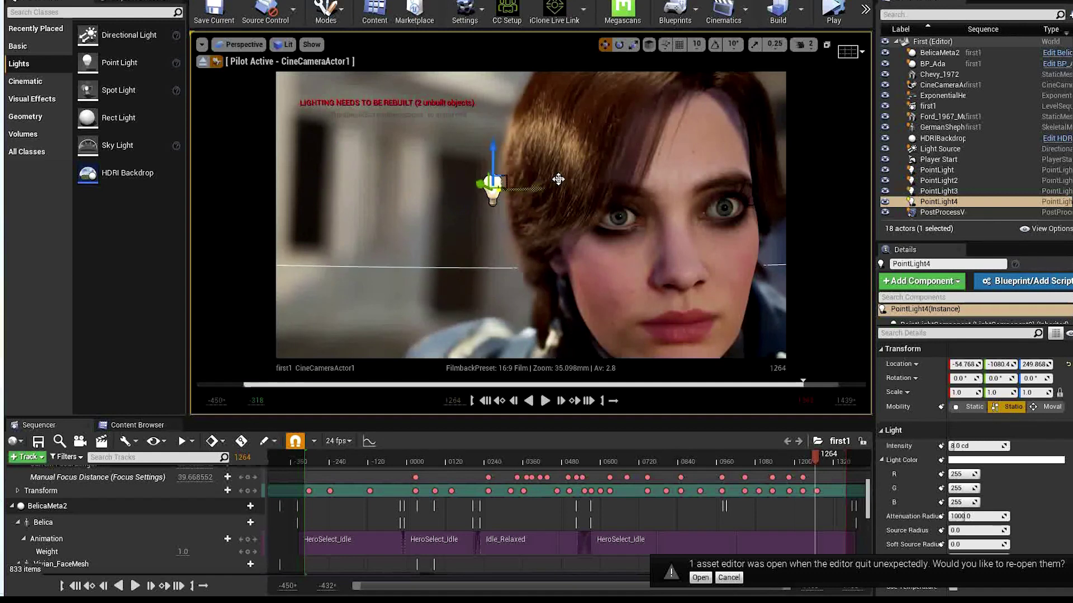
drag(478, 183, 398, 226)
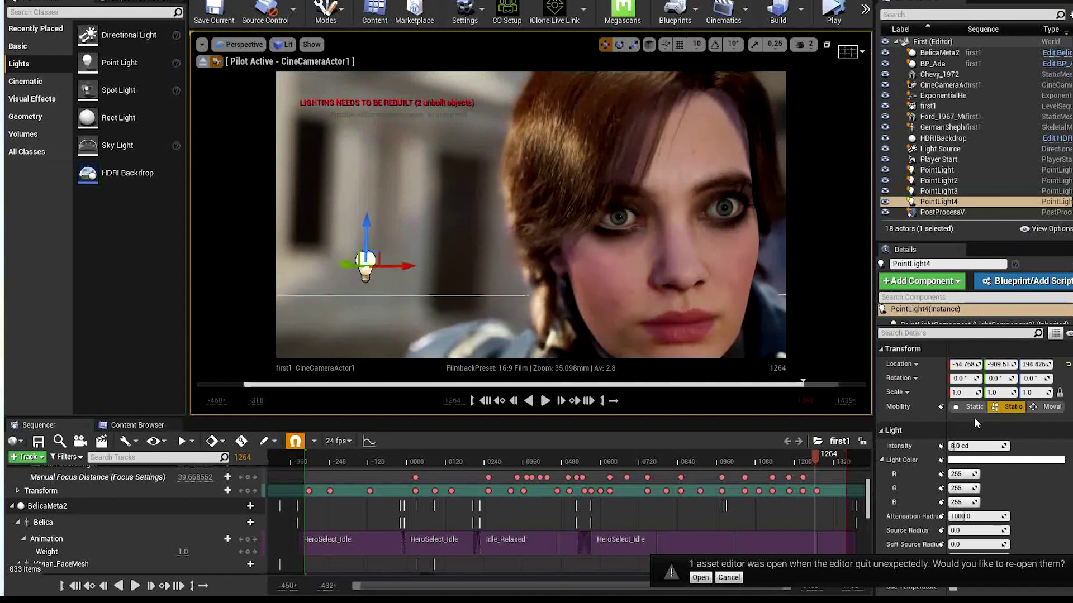
Set PointLight4's location to X 201, Y -667 and raise its intensity to about 16 cd
drag(1001, 364, 1056, 364)
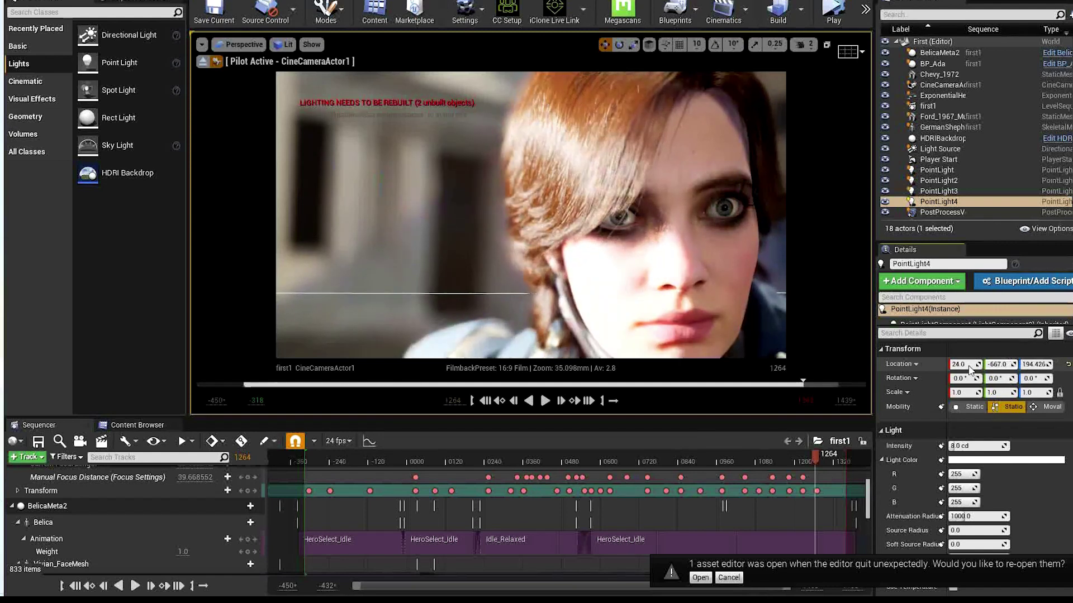
drag(988, 362, 1044, 372)
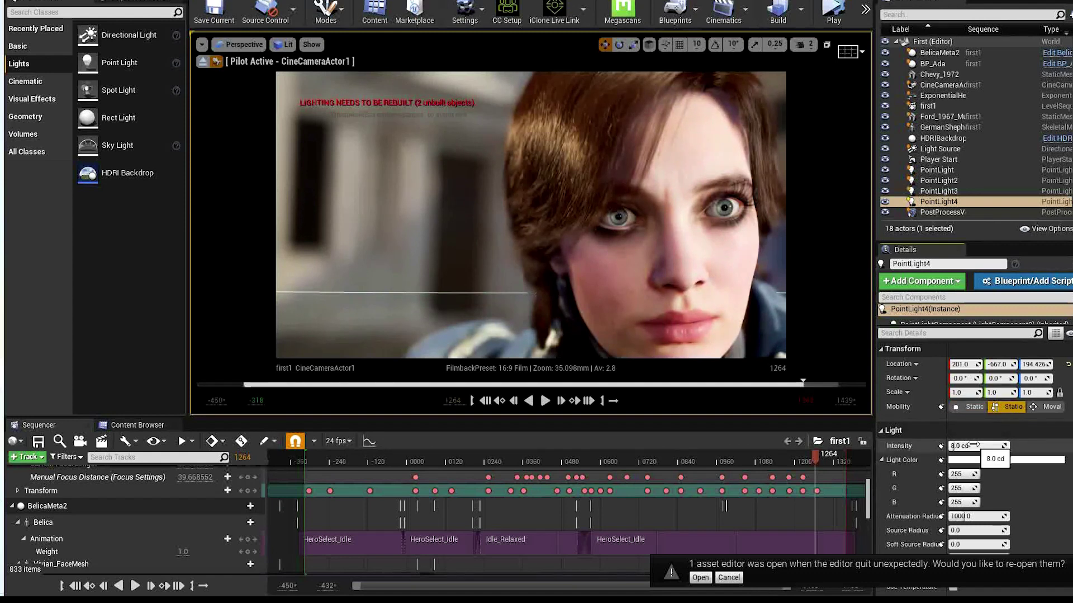
drag(973, 444, 962, 446)
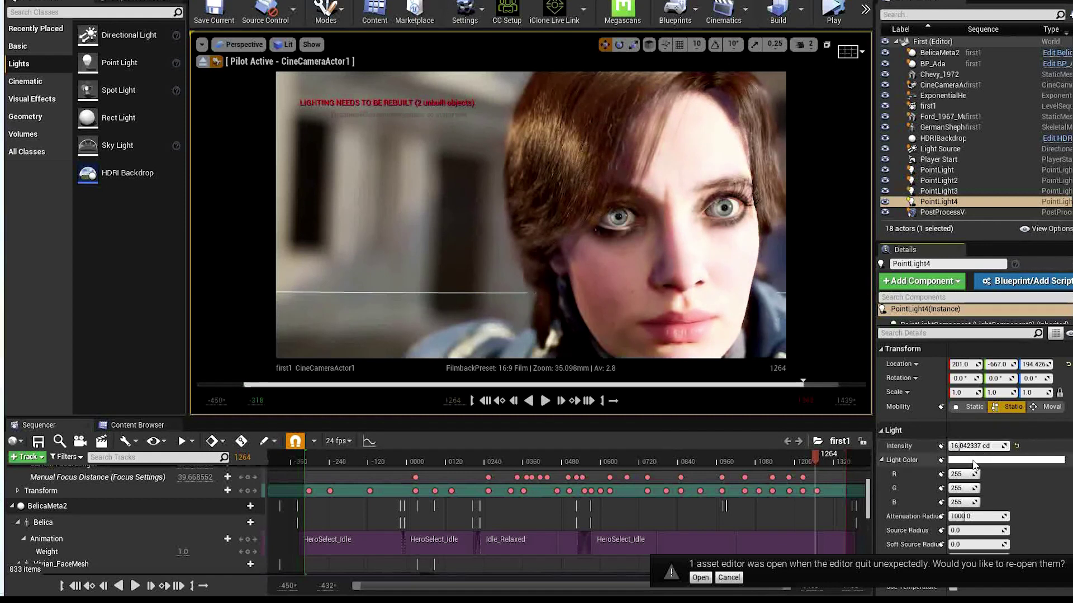
Set PointLight4's light color to a pale warm yellow, RGB 250, 255, 225
click(974, 461)
mouse_move(788, 379)
mouse_down()
mouse_move(826, 407)
mouse_move(767, 369)
mouse_move(774, 343)
mouse_move(799, 347)
mouse_move(757, 400)
mouse_move(796, 434)
mouse_move(793, 397)
mouse_up()
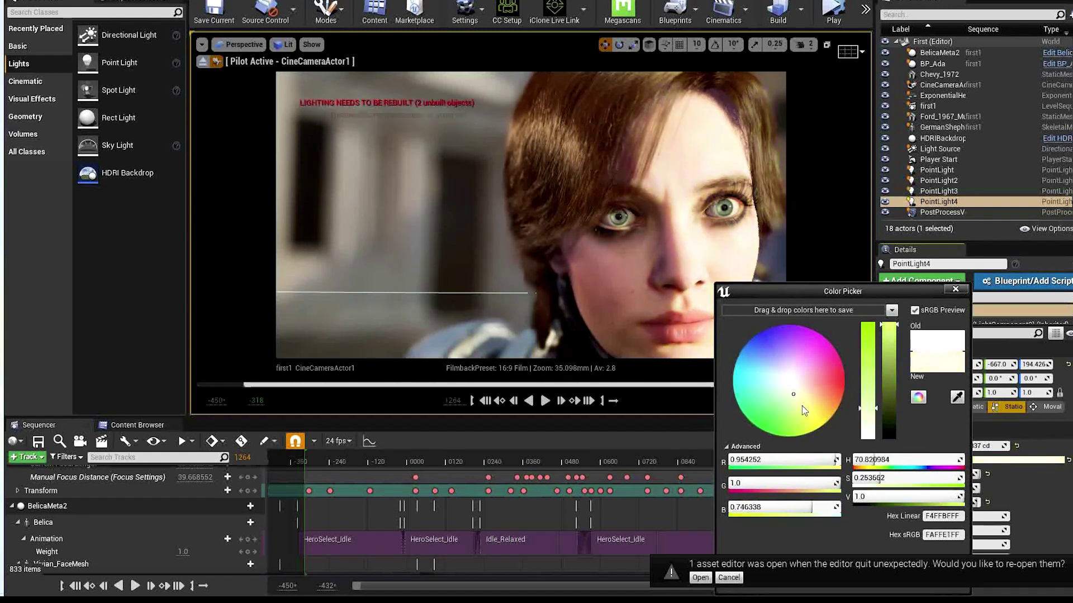
drag(801, 292, 764, 223)
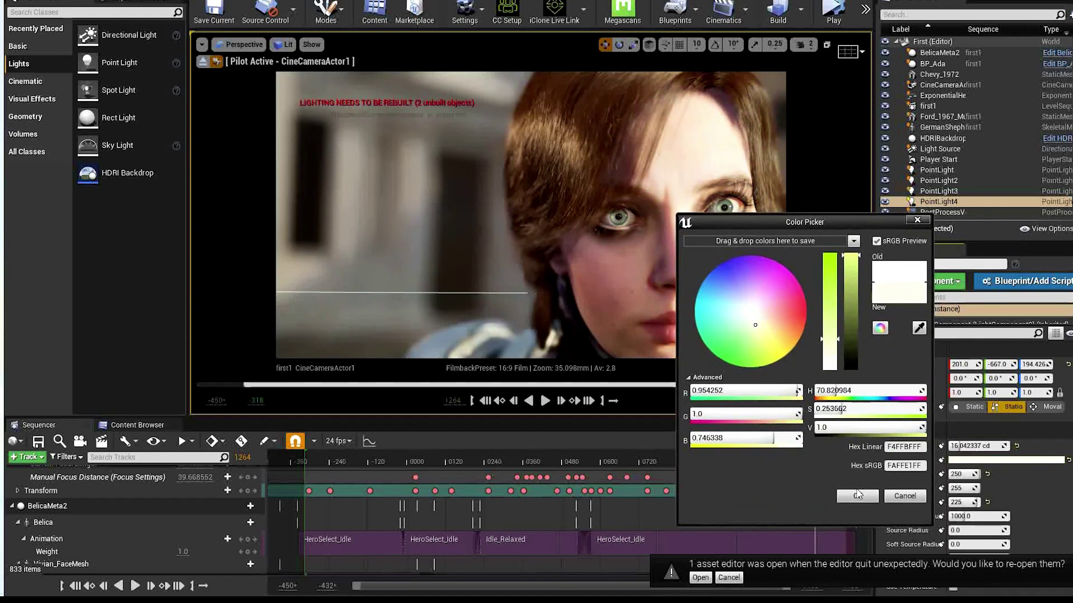
click(857, 495)
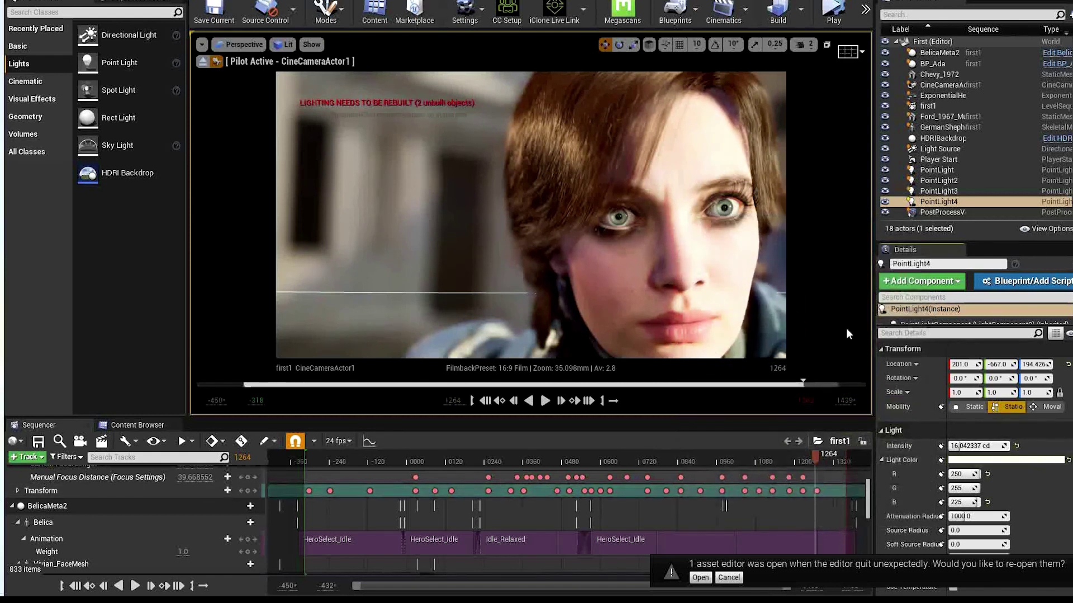
Reposition PointLight4 to X 209, Y -750, Z 139 so it lights Belica's face from a lower angle
drag(1048, 366, 899, 416)
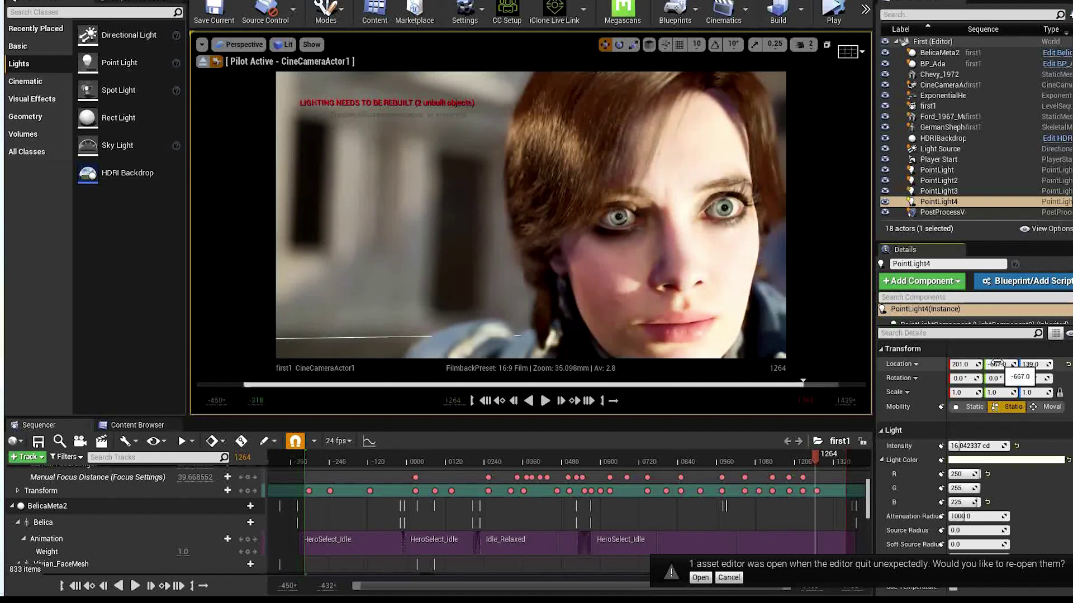
drag(989, 363, 912, 378)
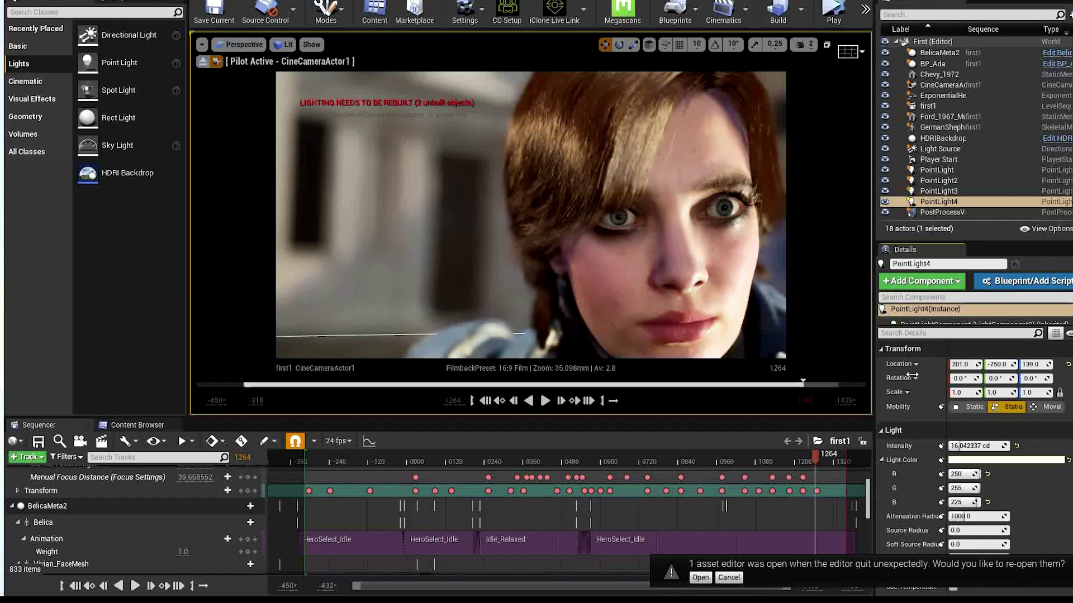
mouse_move(960, 364)
mouse_down()
mouse_move(925, 373)
mouse_move(966, 379)
mouse_up()
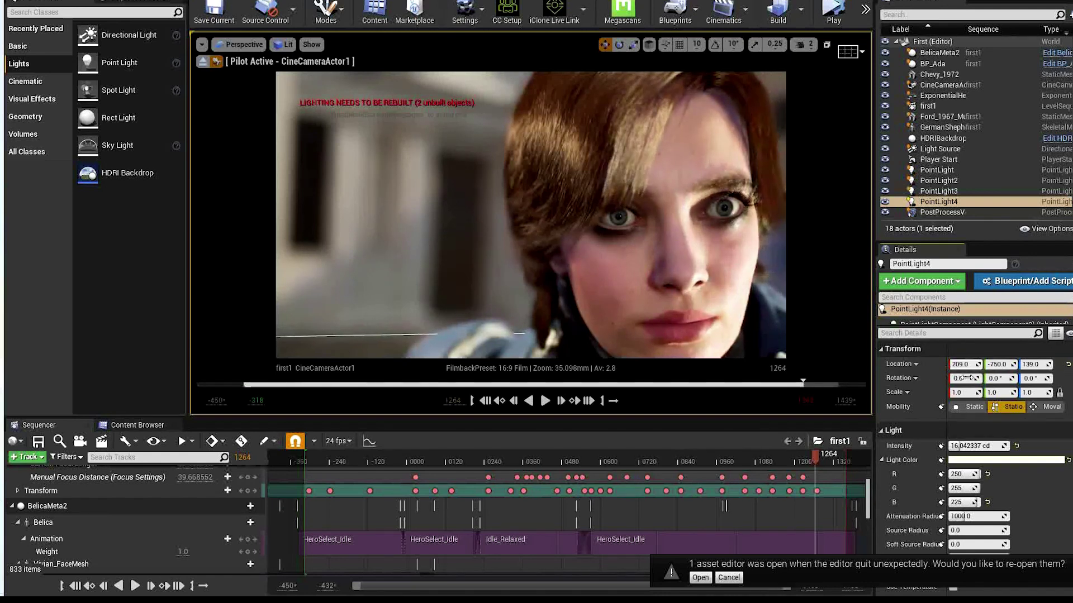
Set PointLight4's ray tracing samples per pixel to 10 and its source radius to about 0.95
click(930, 333)
text(ray)
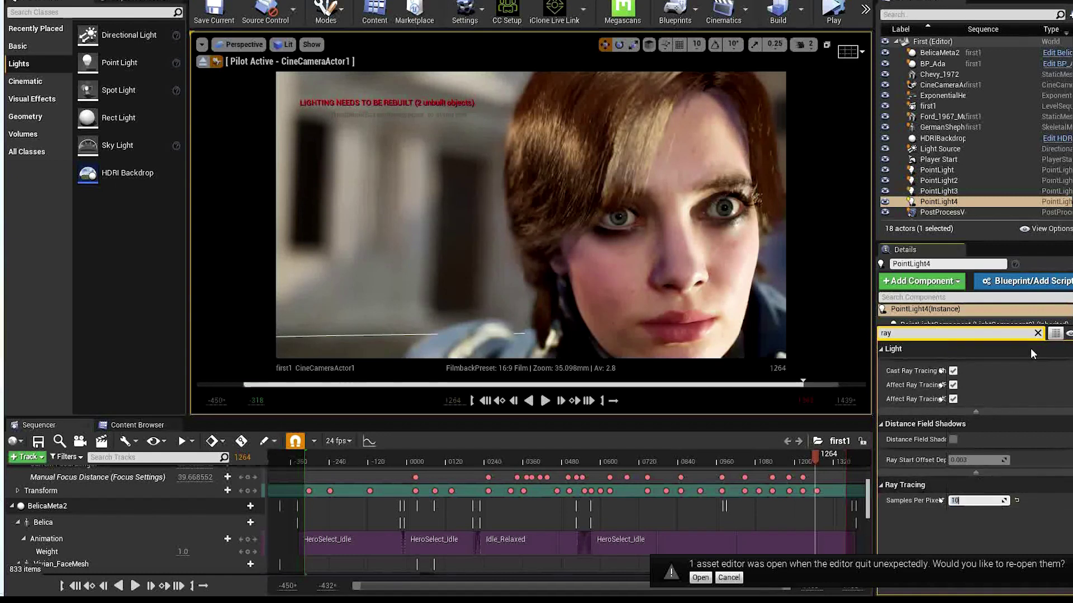
click(1038, 333)
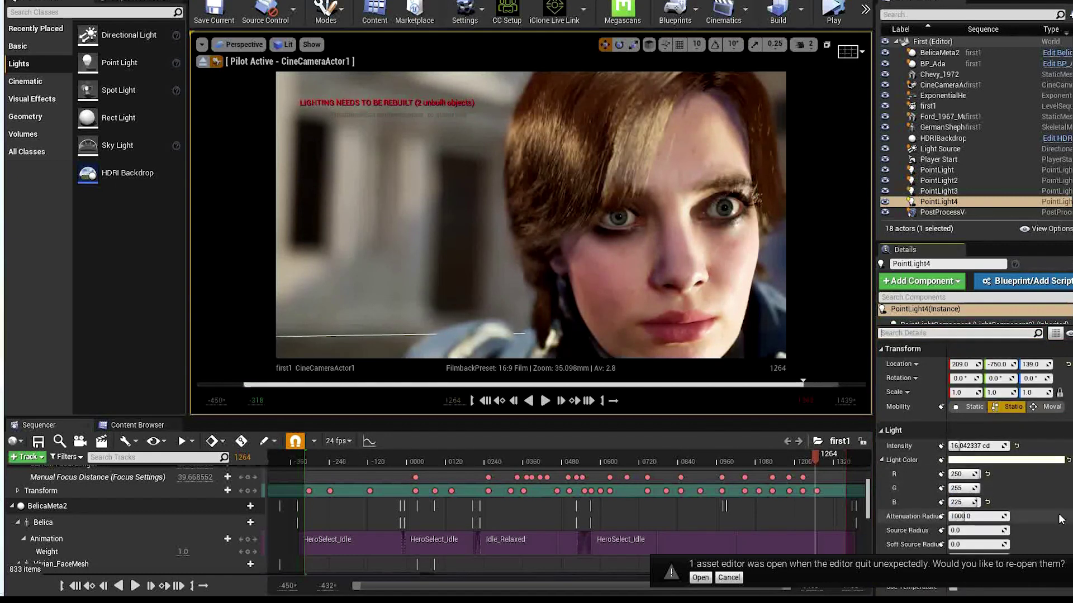
scroll(1042, 490, down, 2)
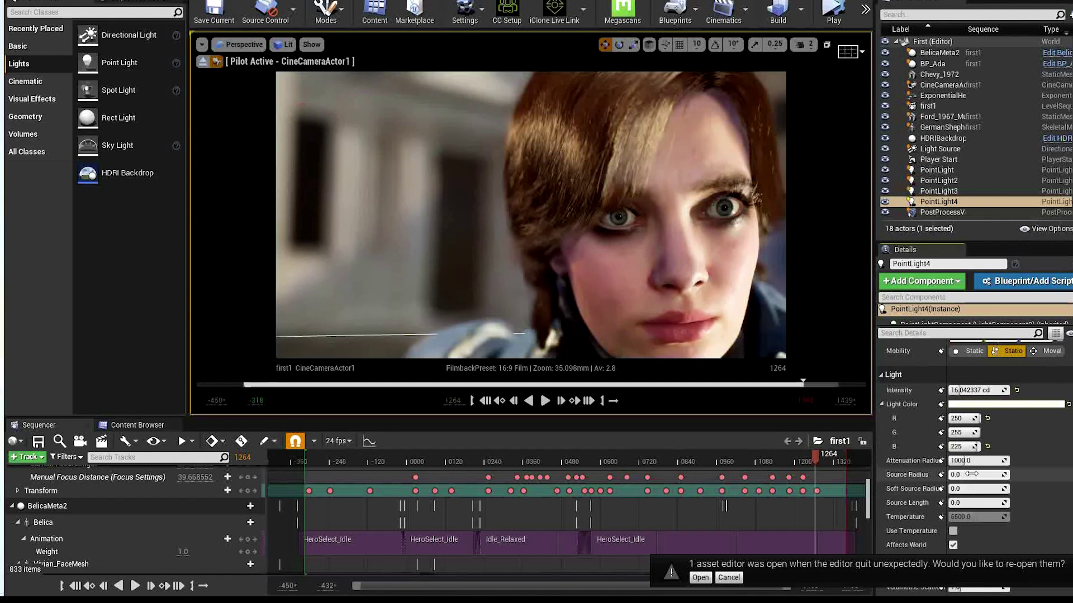
drag(987, 474, 1004, 482)
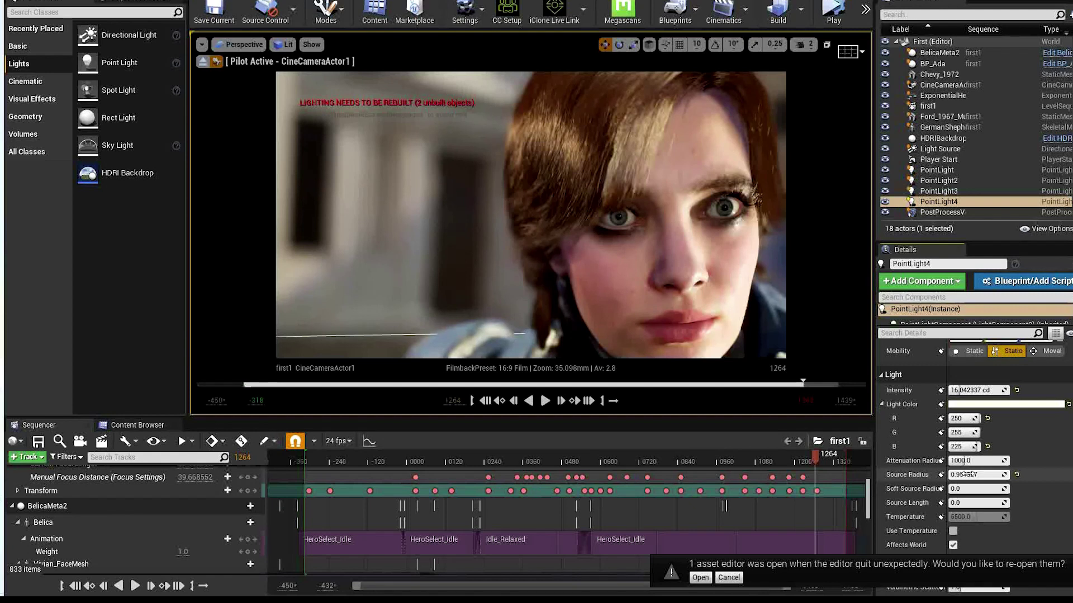
Hide and show PointLight4 to compare its effect on Belica's face, and set the light's mobility to Movable
click(884, 203)
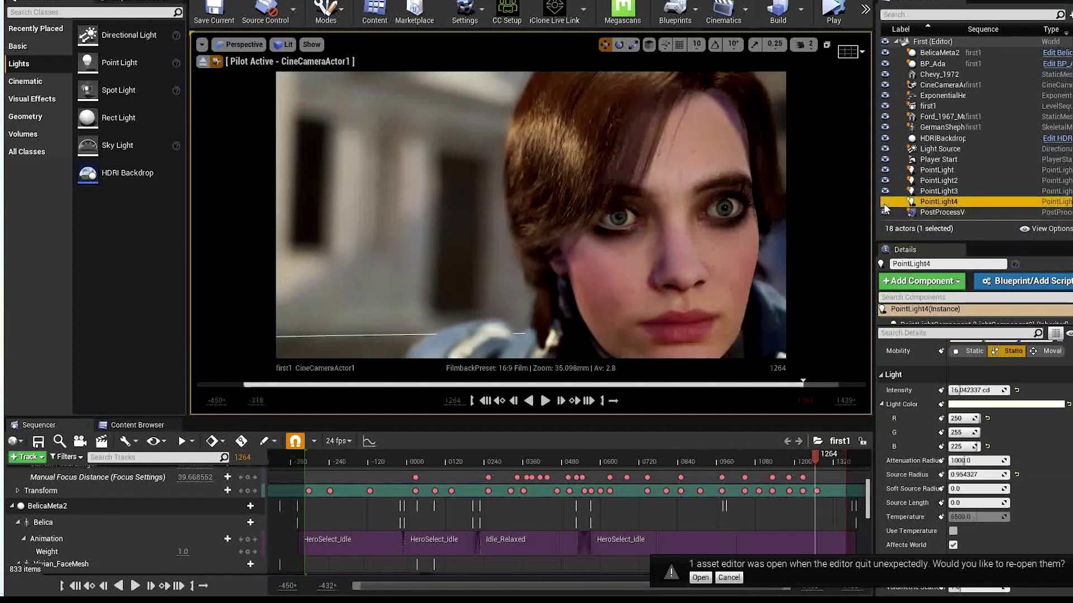
click(884, 204)
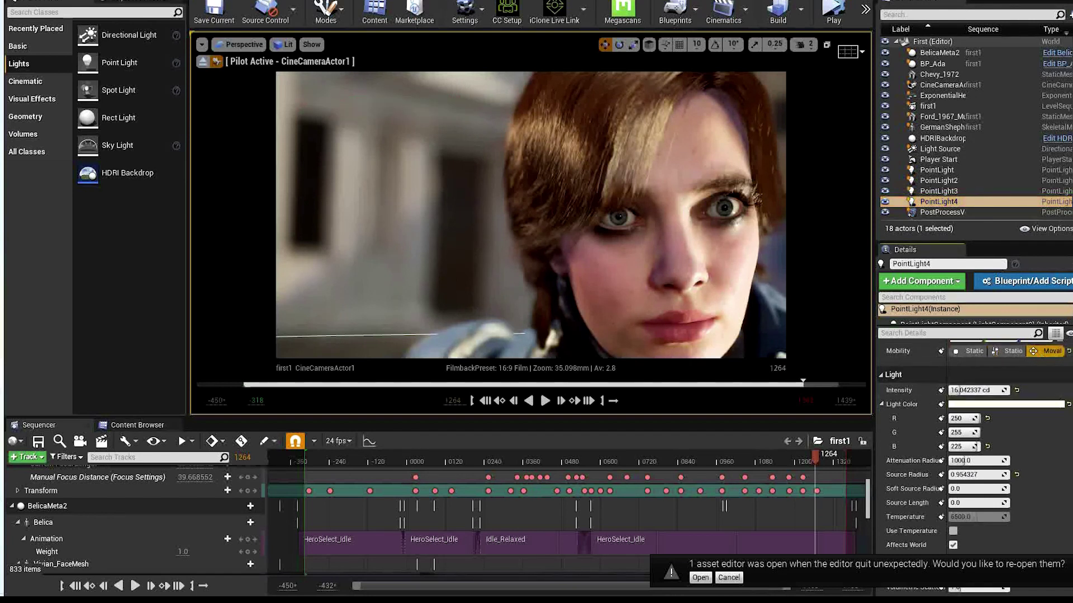
click(1044, 351)
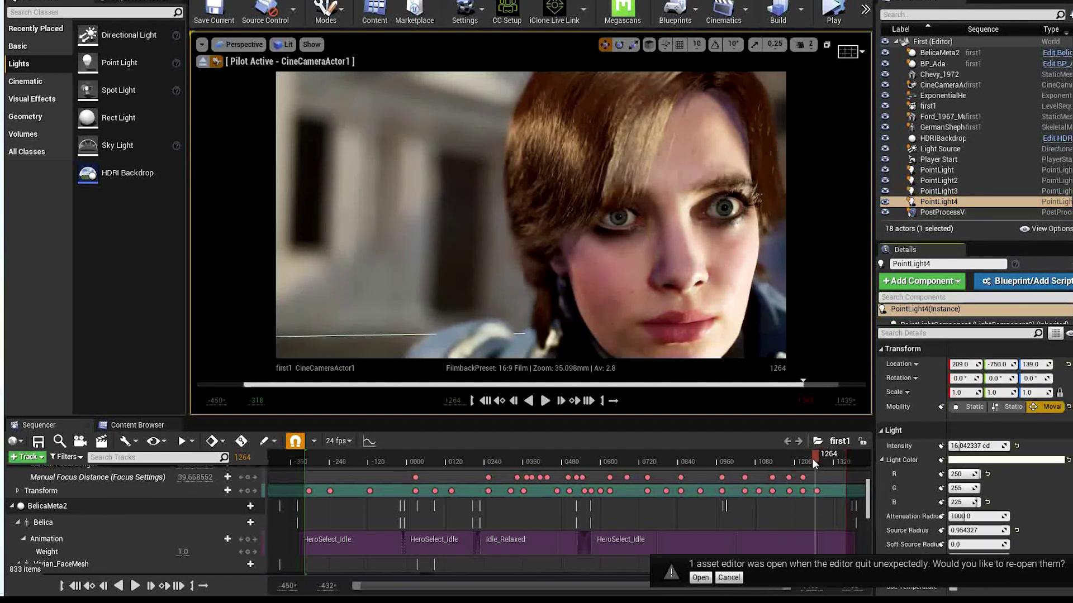
Check PointLight4's effect at frame 543 and add the light to the first1 sequence
drag(814, 454, 582, 463)
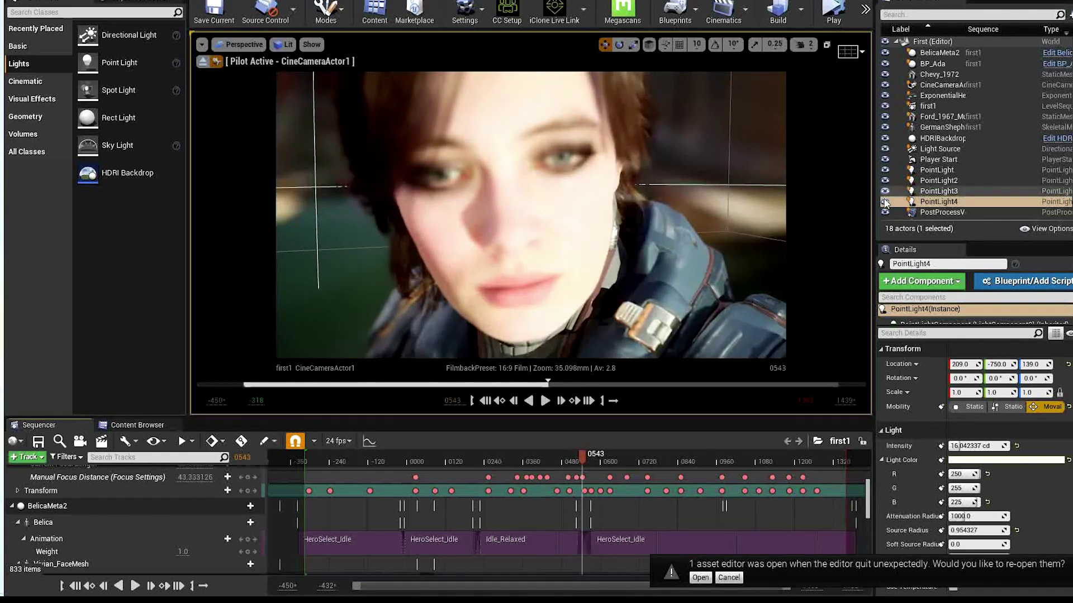
click(885, 202)
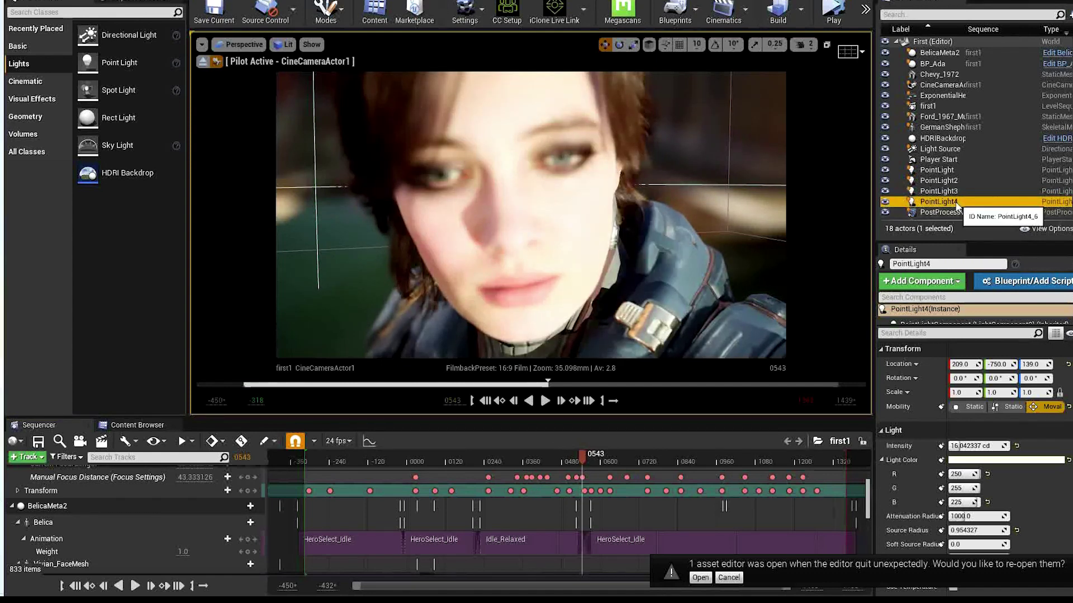
drag(957, 205, 594, 295)
drag(210, 507, 176, 527)
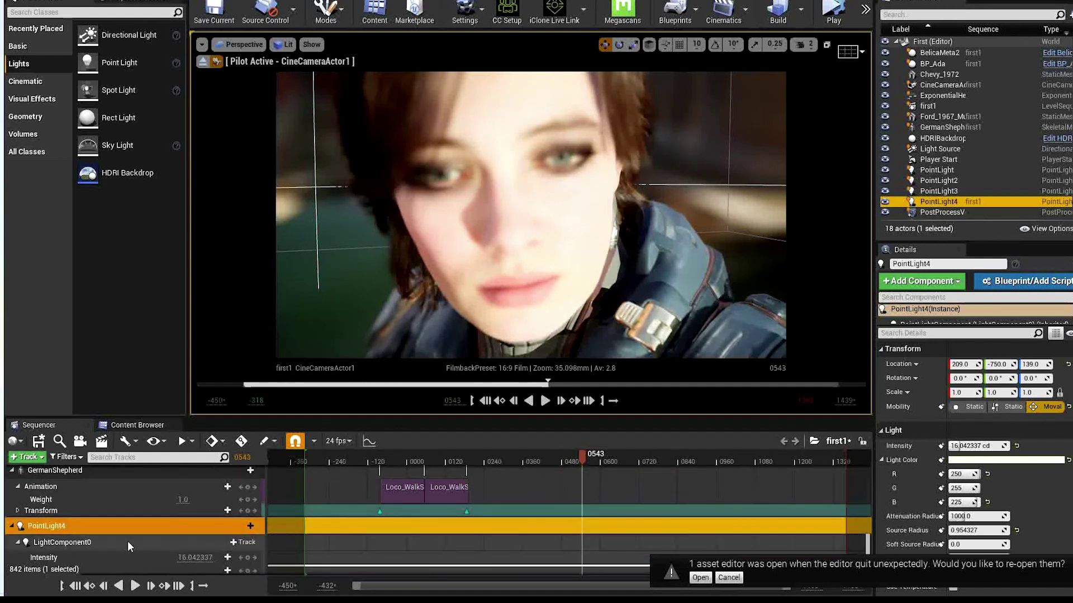
scroll(128, 542, down, 1)
scroll(128, 547, down, 1)
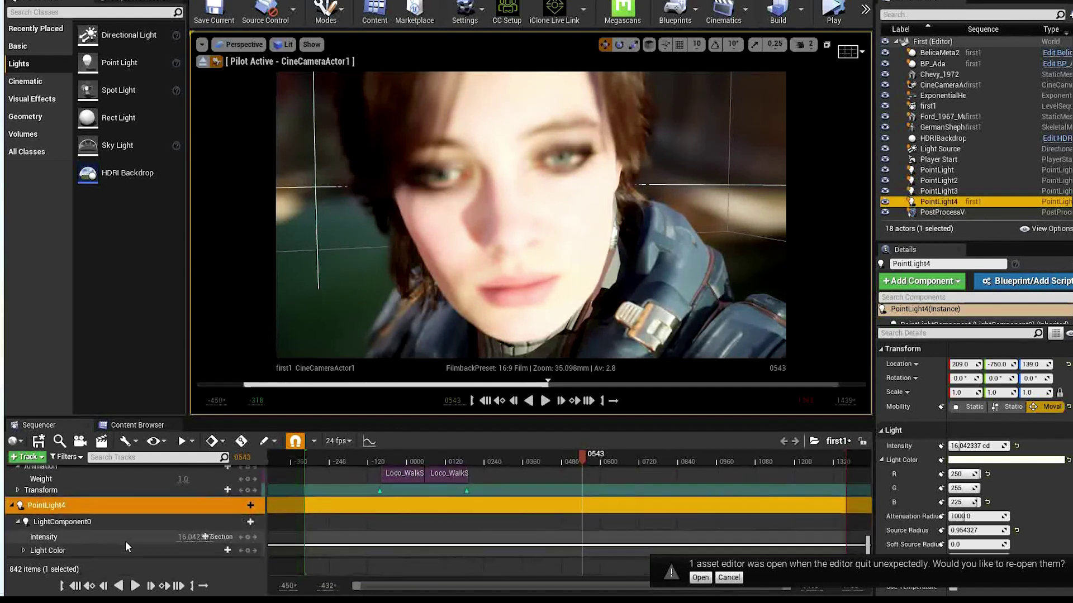
click(247, 537)
drag(583, 460, 614, 461)
drag(196, 537, 56, 543)
drag(609, 463, 582, 461)
key(ctrl+z)
key(ctrl+z)
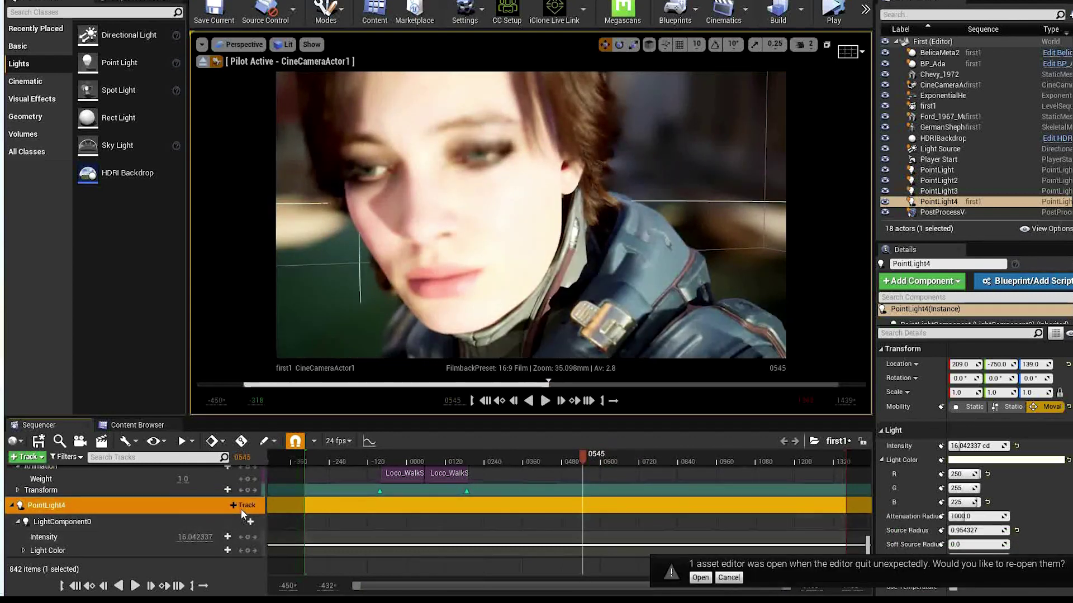
Add an Actor Hidden In Game track to PointLight4 and key its visibility off at frame 545
click(241, 506)
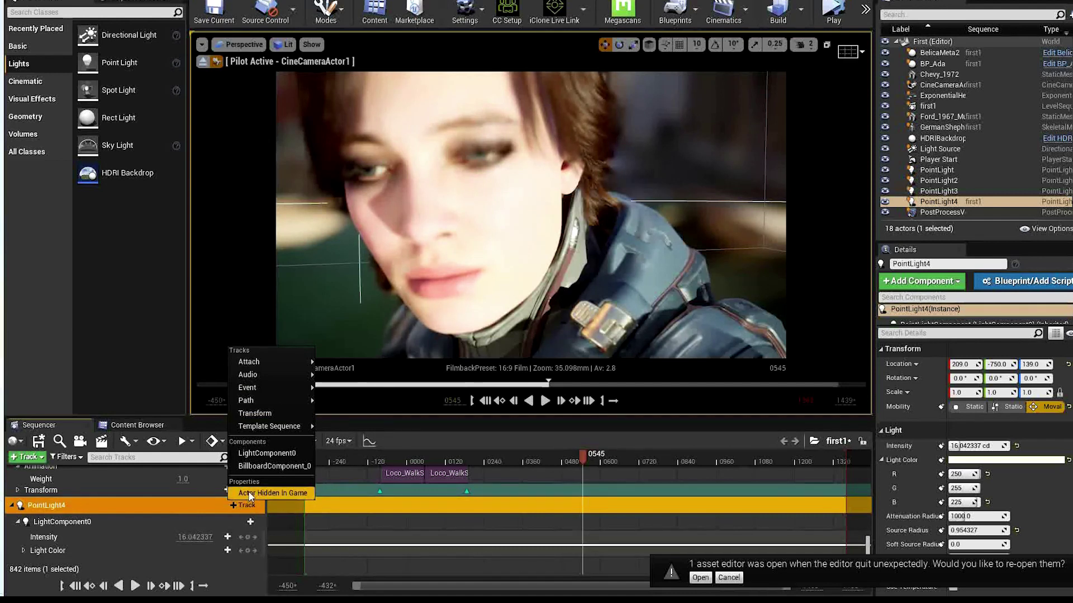
click(248, 493)
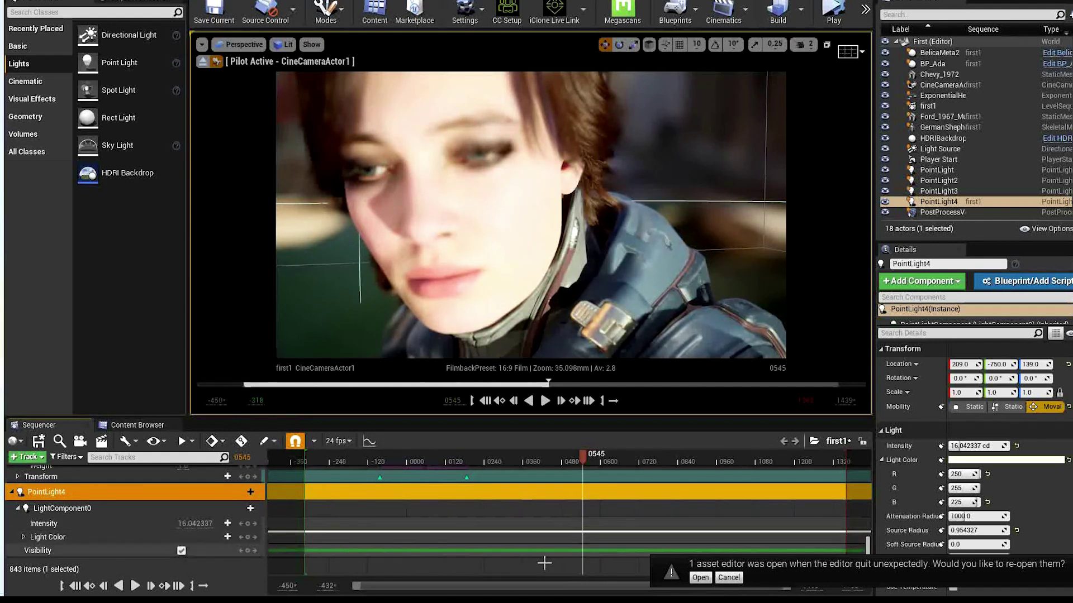
click(182, 551)
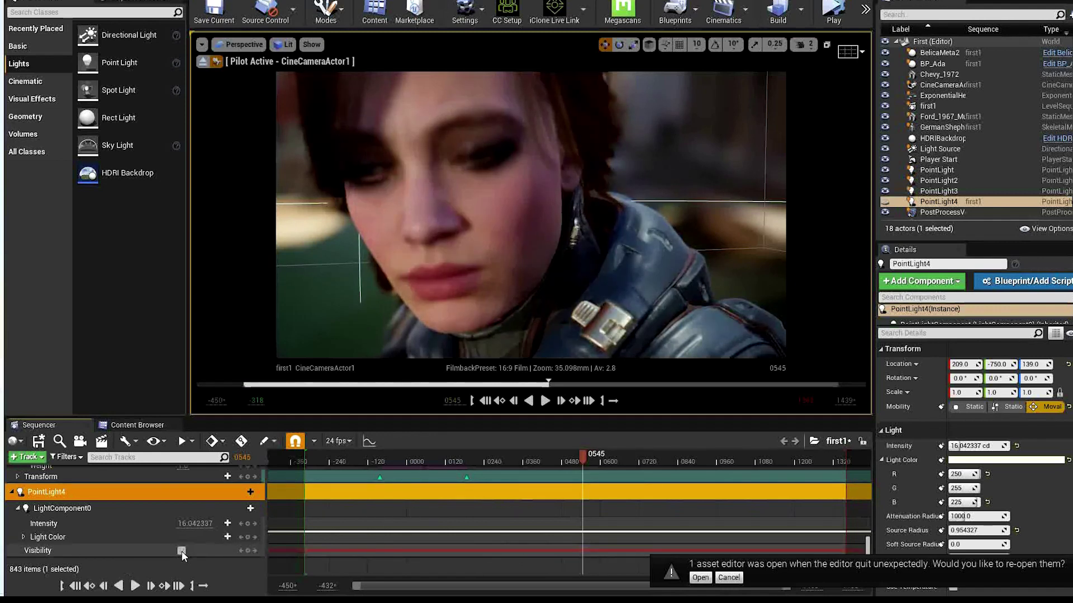
click(248, 551)
Key PointLight4's visibility on at frame 1184 and shift that key back to just before frame 968
drag(581, 457, 791, 488)
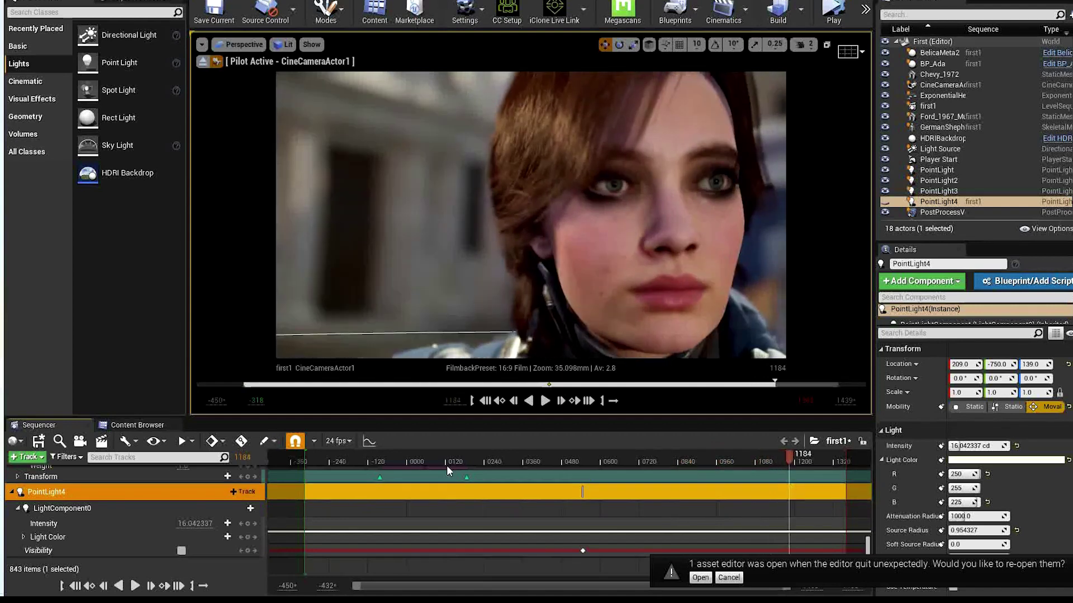
click(181, 550)
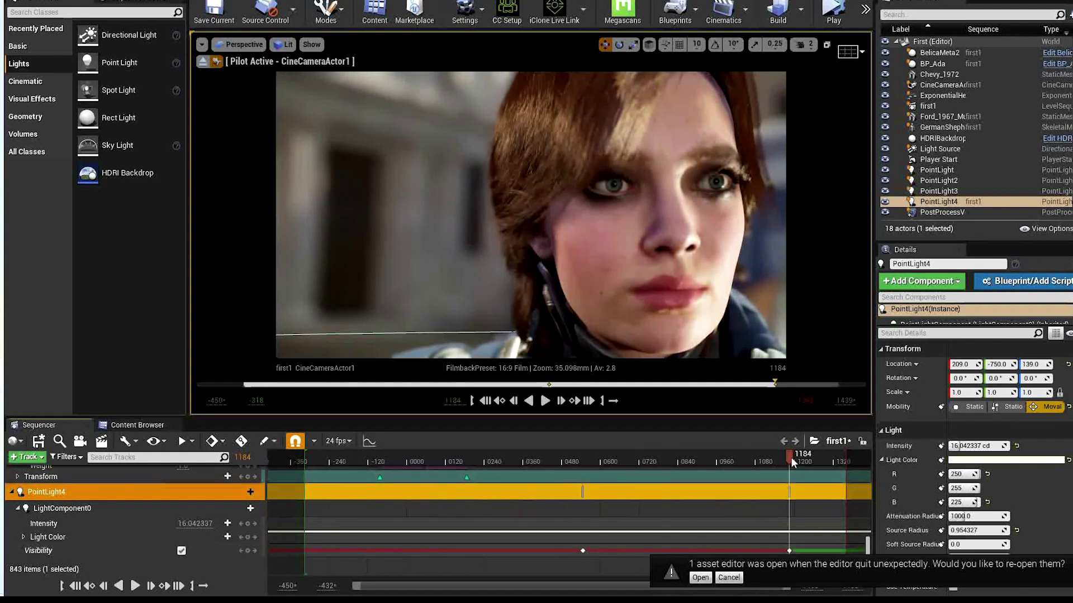
drag(792, 456, 719, 464)
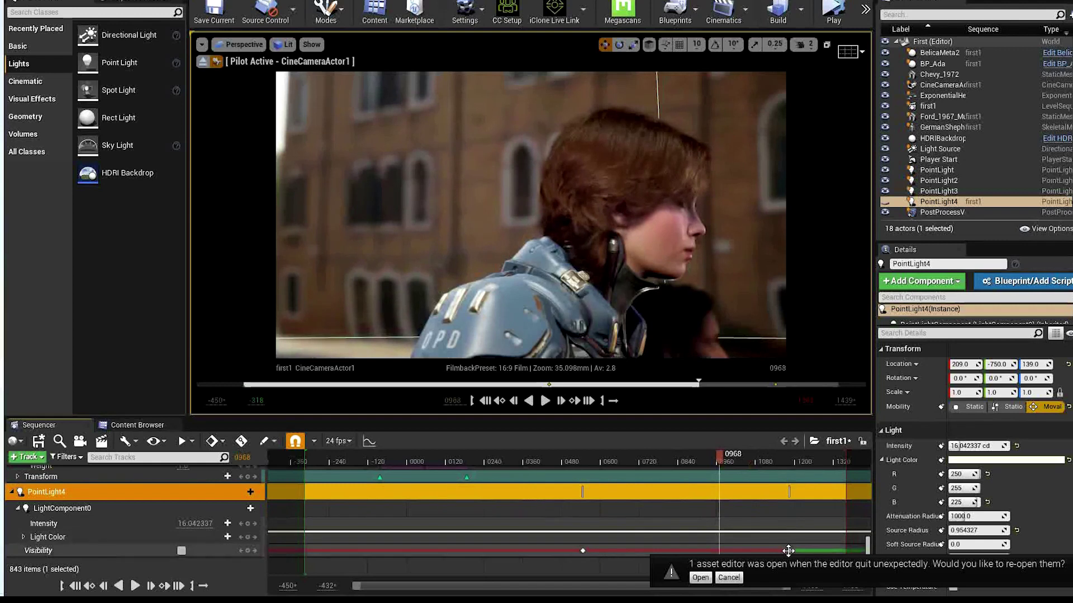
drag(789, 552, 704, 547)
Play the sequence around PointLight4's two visibility keys to check when the light switches on
click(585, 459)
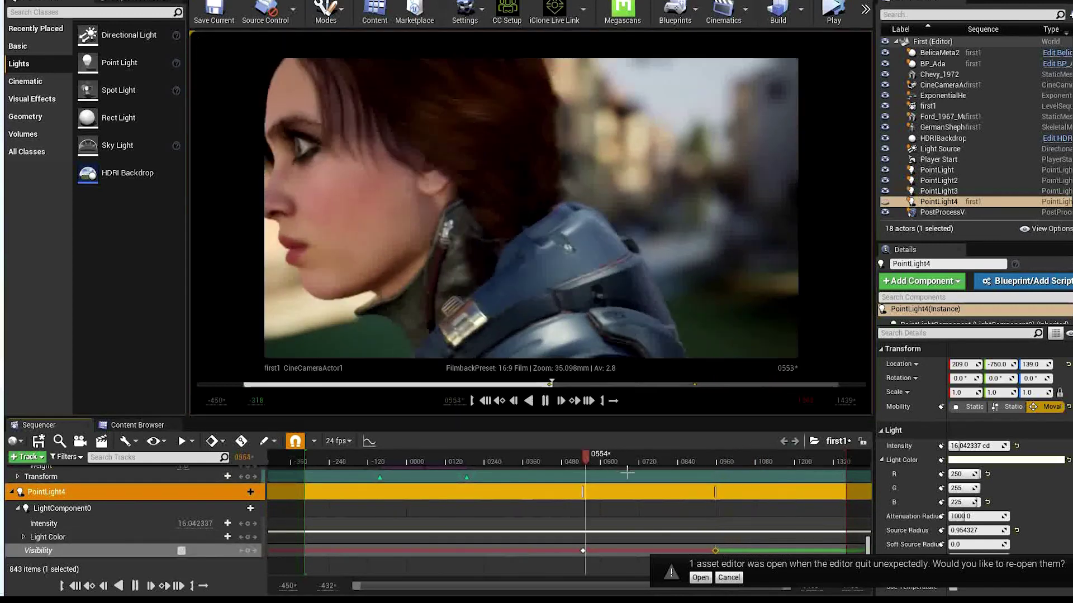
key(space)
click(693, 464)
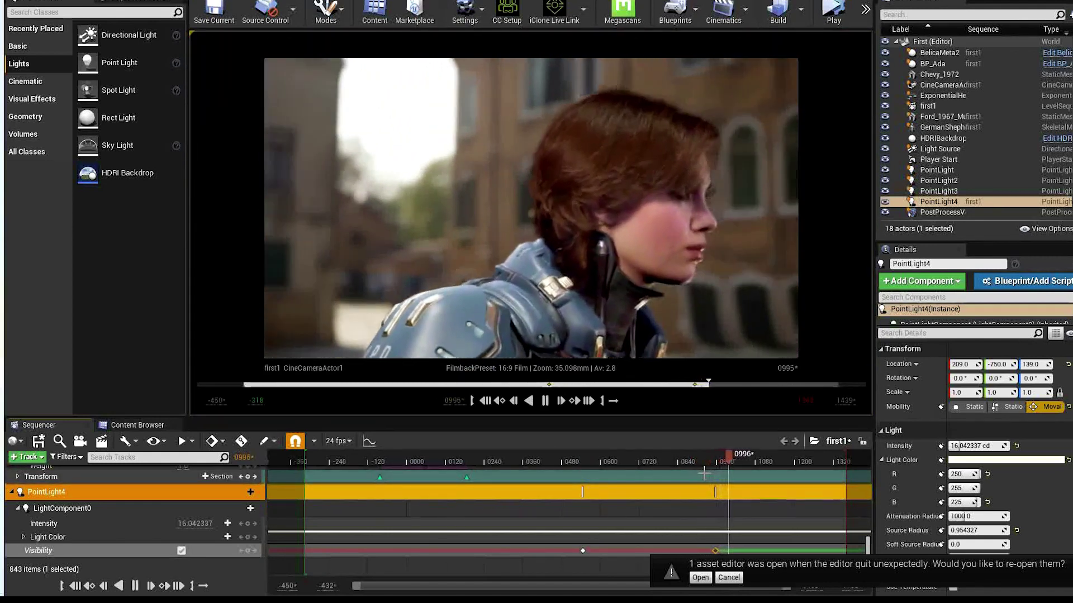
key(space)
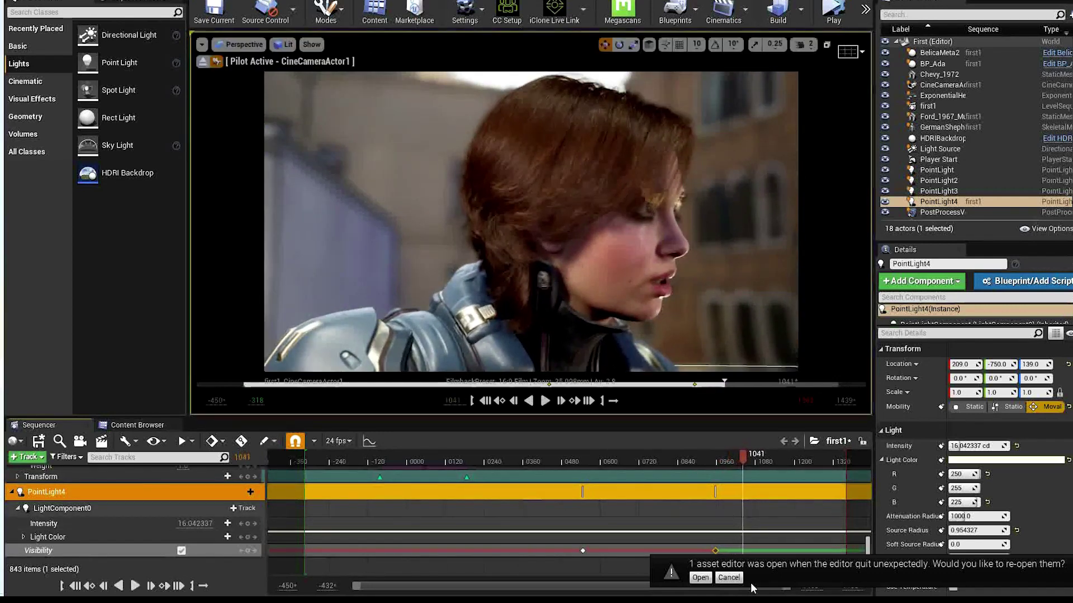
Scrub the sequence back to frame 252 to check the wide shot with PointLight4 hidden, and save the first1 sequence
drag(745, 457, 551, 500)
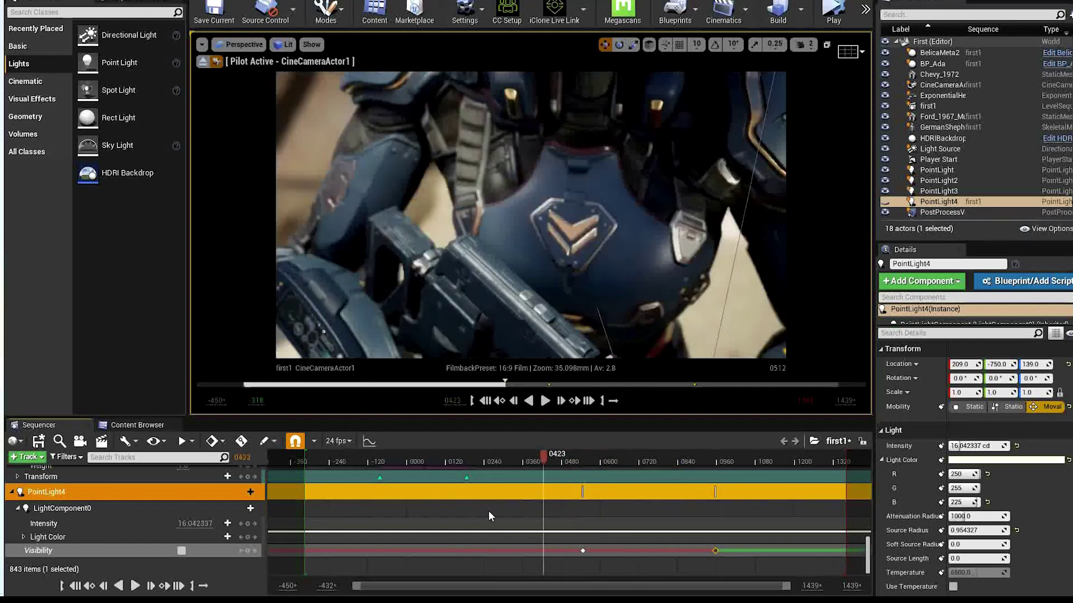
mouse_move(490, 515)
mouse_down()
mouse_move(413, 506)
mouse_move(489, 504)
mouse_up()
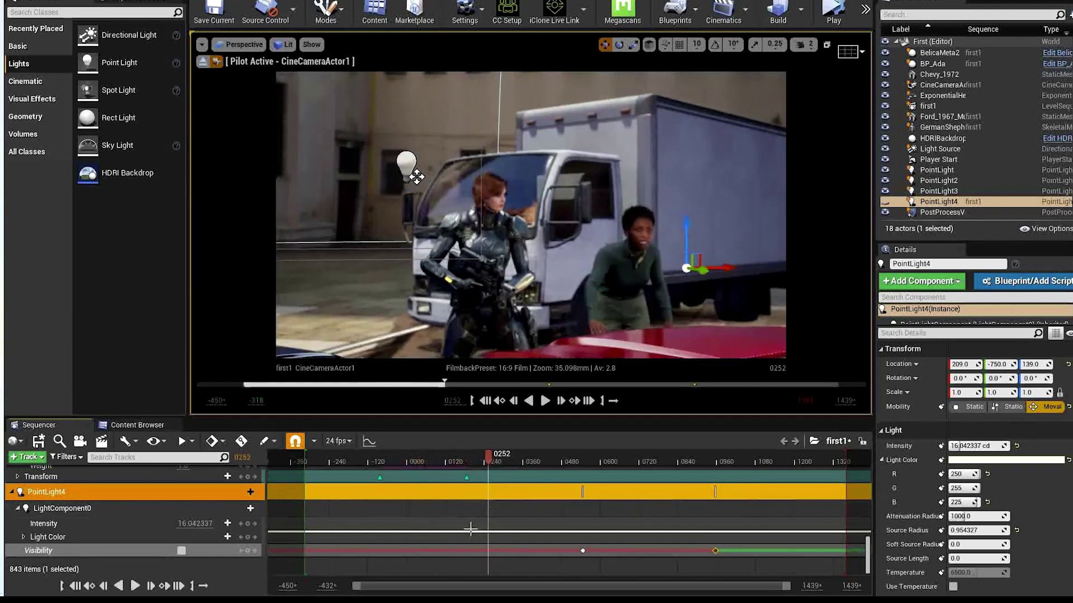
key(ctrl+s)
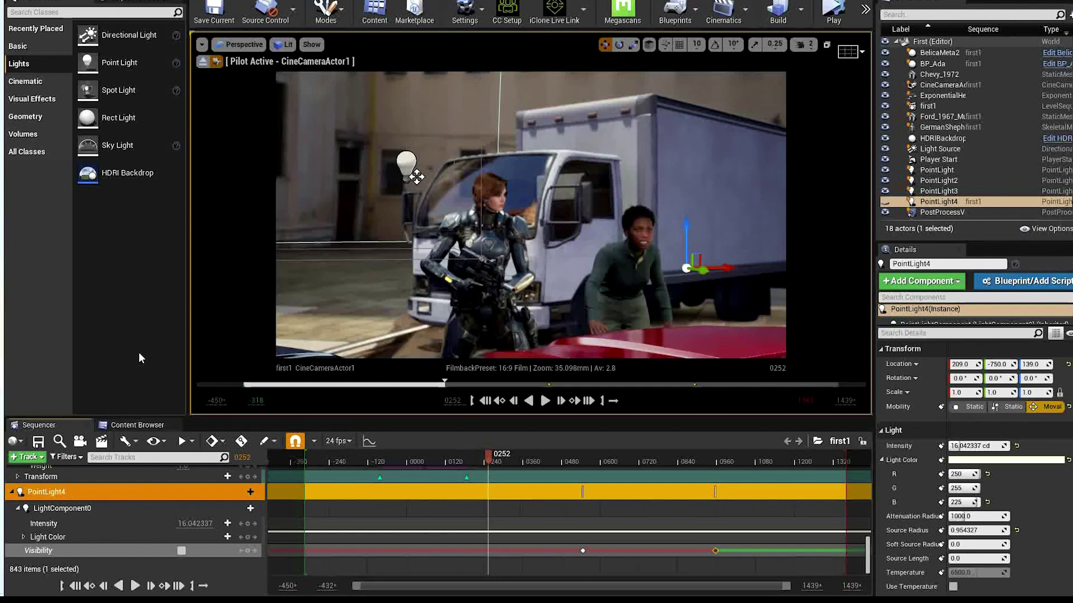
Review the movie render settings and capture the first1 sequence as a 1920 x 1080 AVI video sequence without audio
click(101, 442)
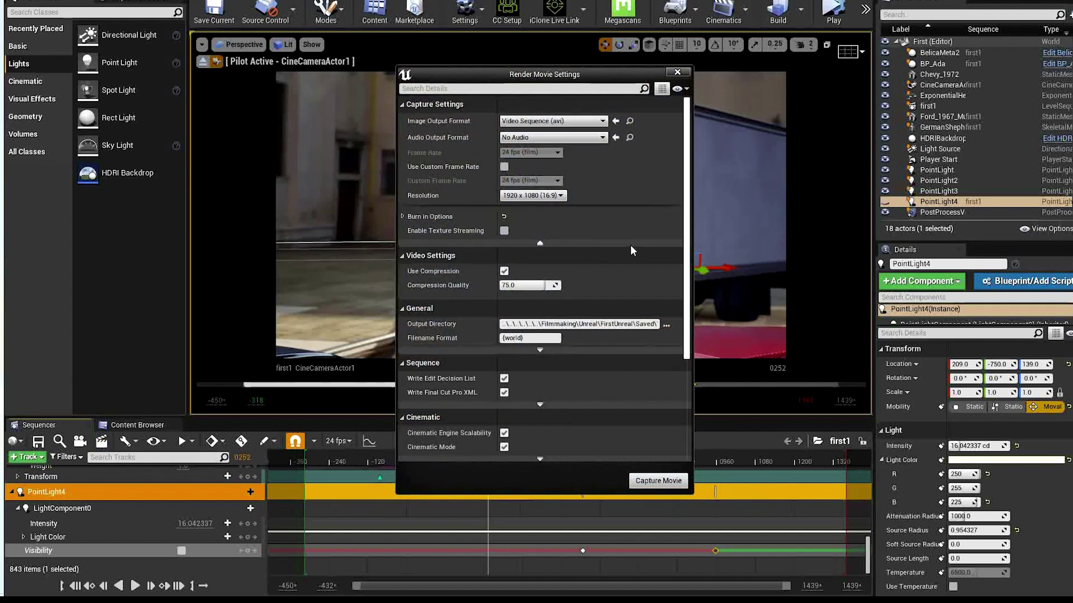
scroll(688, 237, down, 5)
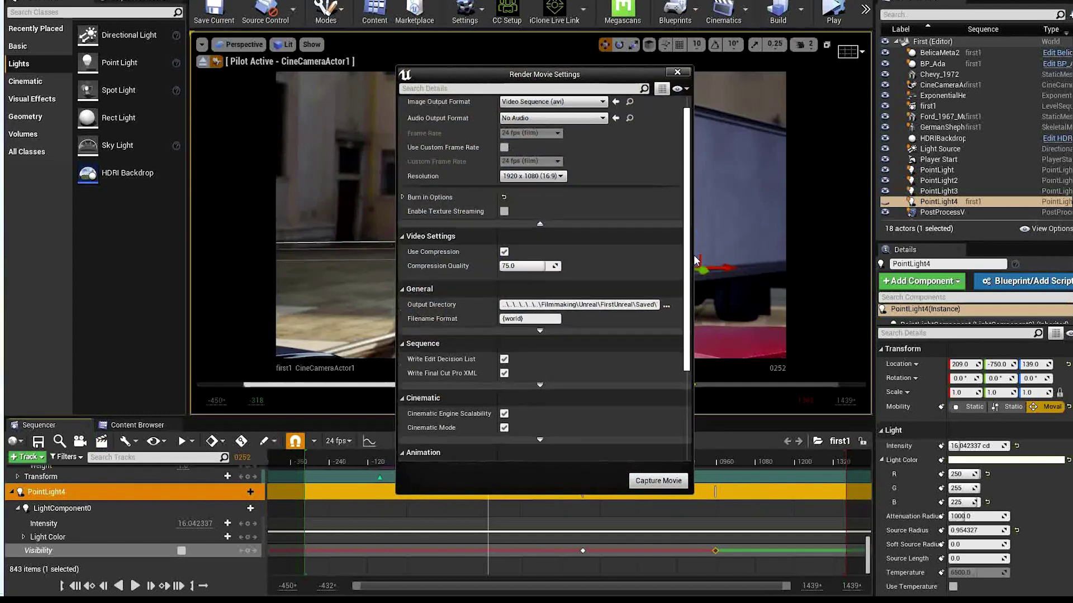
scroll(683, 391, up, 5)
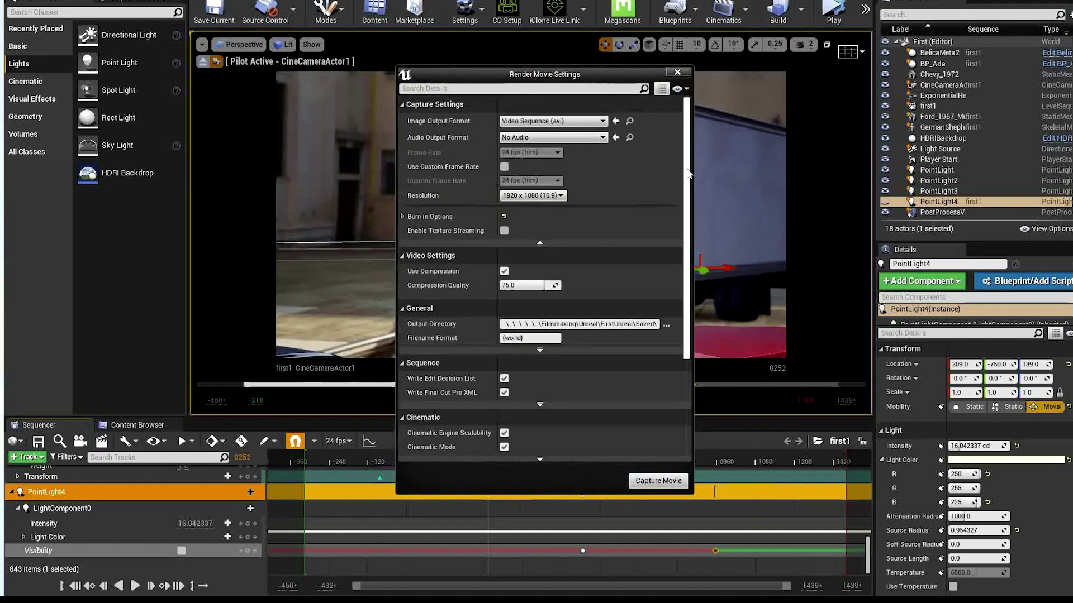
click(665, 486)
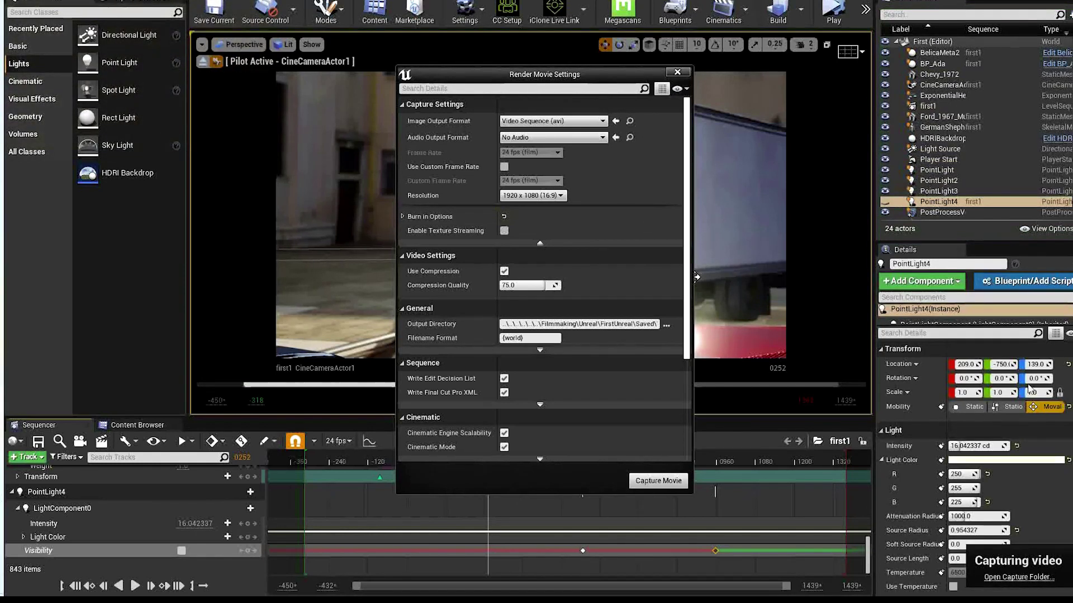
Open the VideoCaptures folder and play the rendered video First_(10).avi in VLC
click(1021, 576)
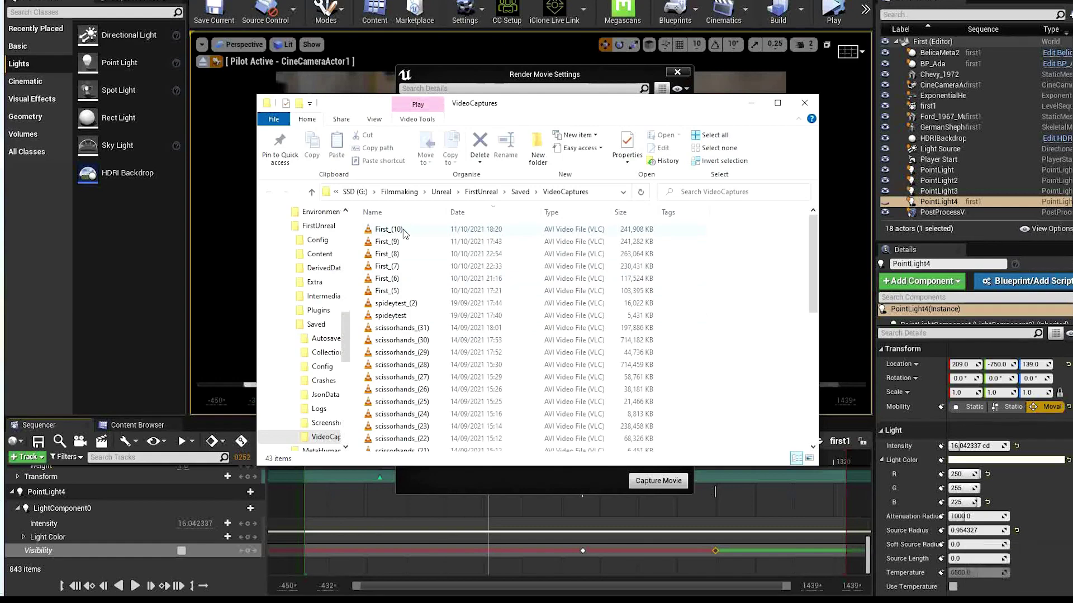
double_click(403, 229)
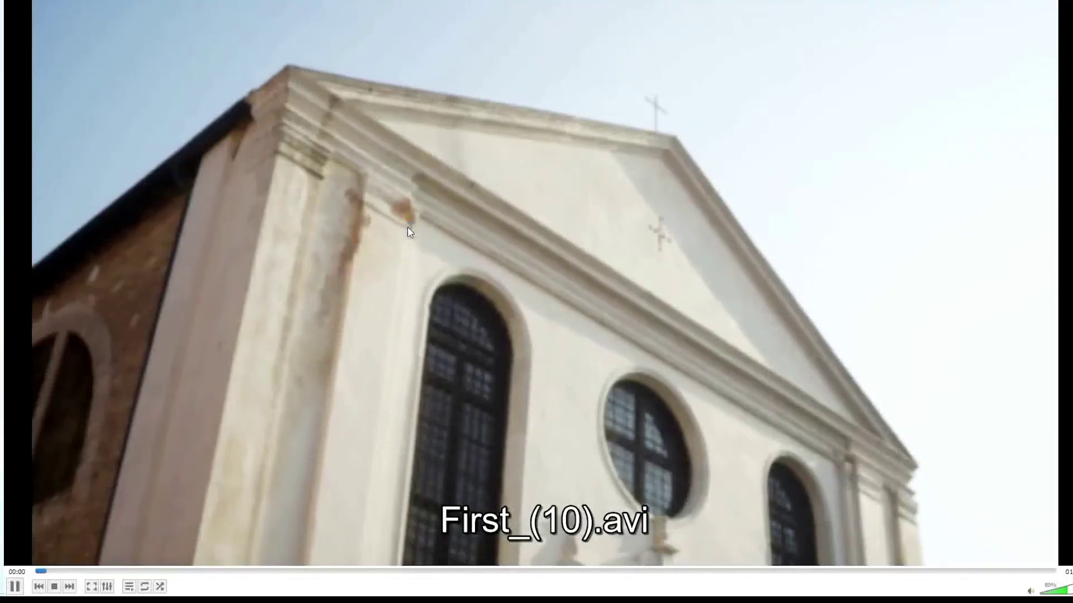